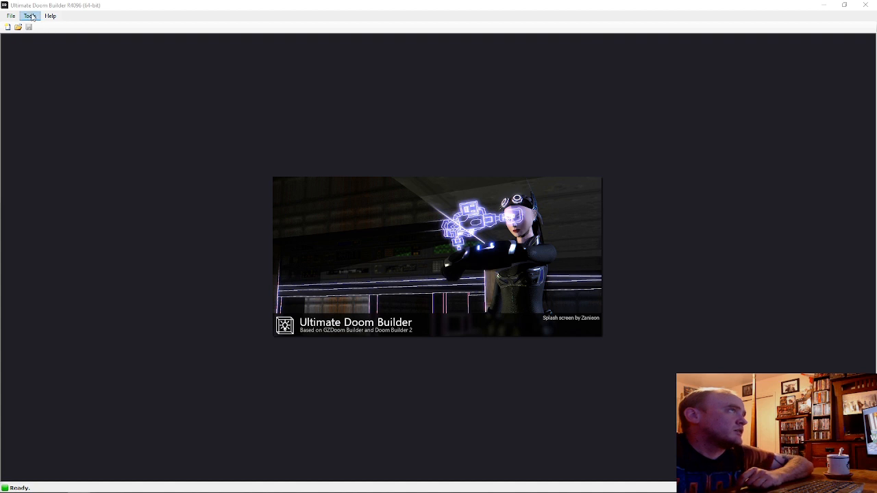
Step: Review the resources and testing settings of the GZDoom: Doom 2 (UDMF) game configuration
left_click(29, 16)
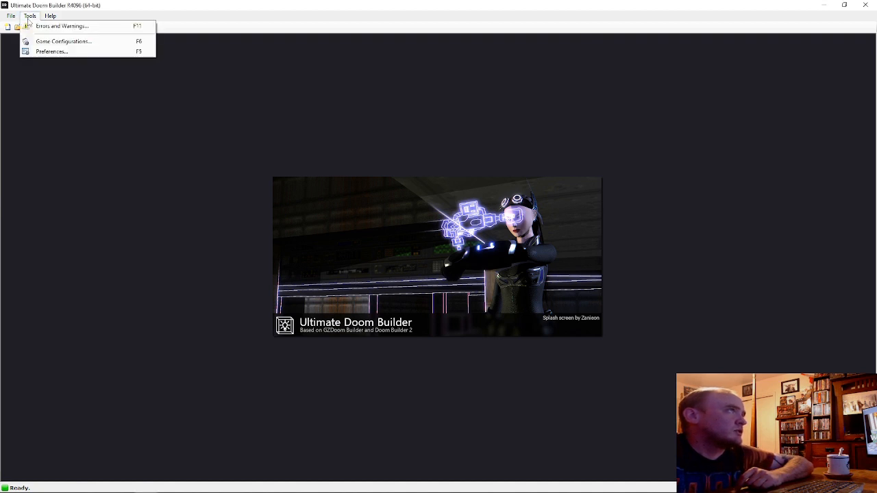
left_click(62, 43)
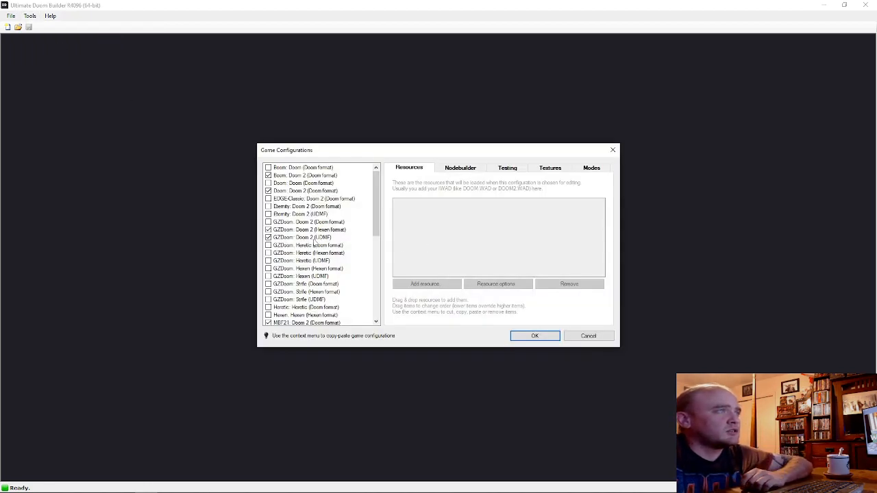
left_click(314, 238)
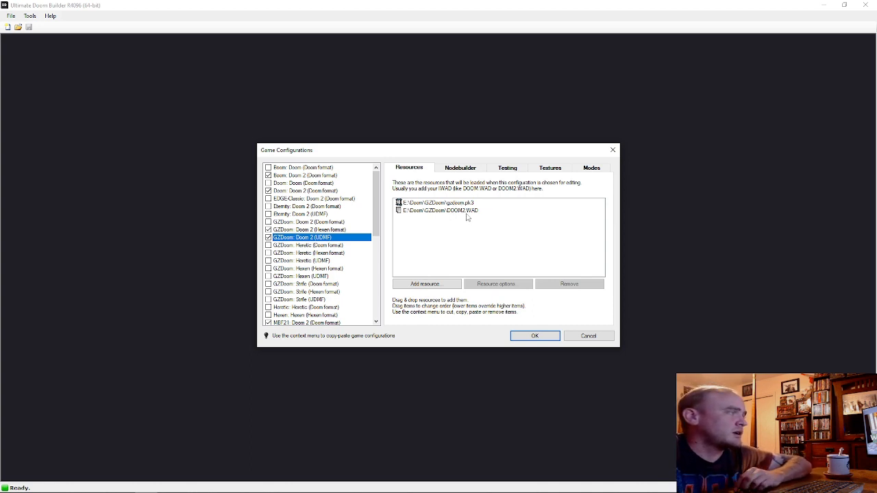
left_click(507, 169)
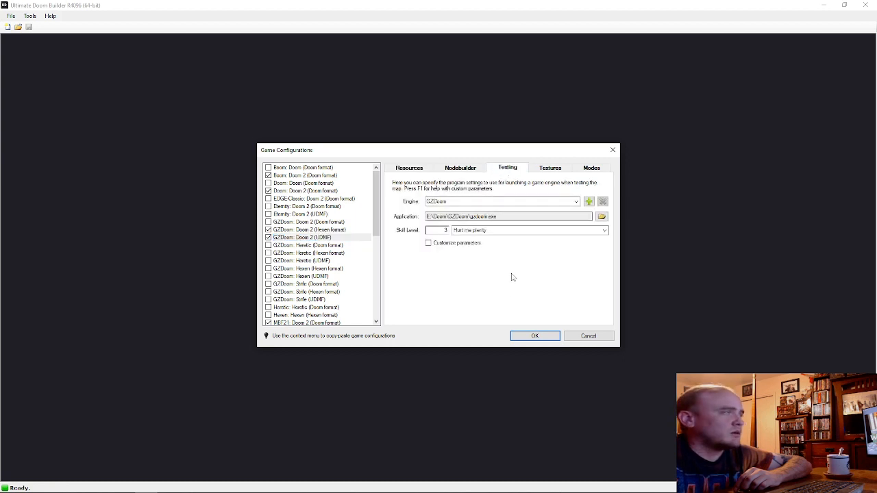
left_click(535, 337)
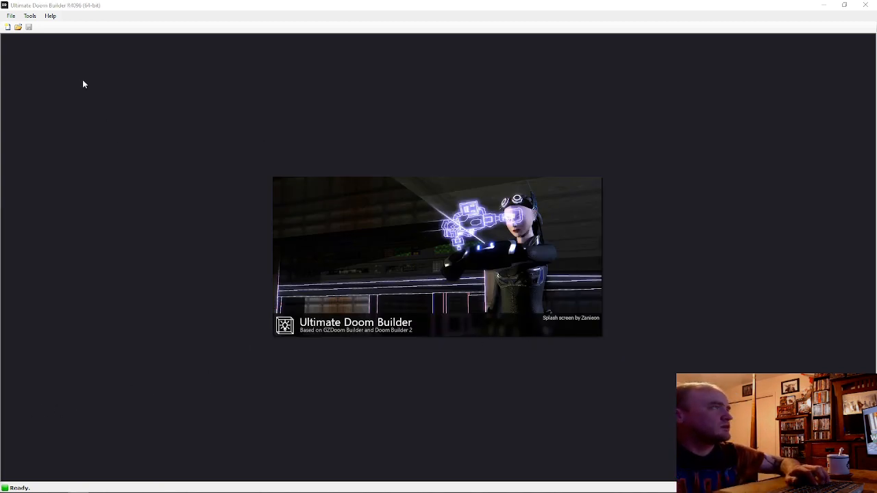
Step: Create a new map MAP01 using the GZDoom: Doom 2 (UDMF) configuration and ZDoom ACS scripts
left_click(14, 17)
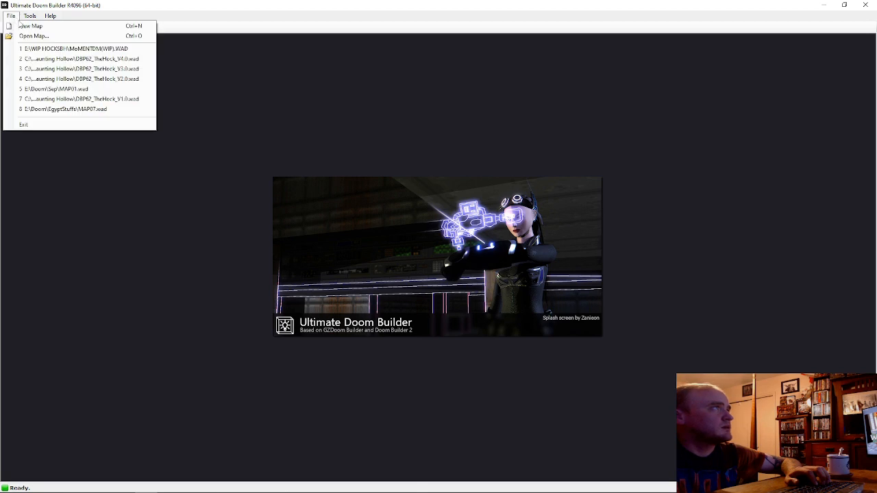
left_click(24, 26)
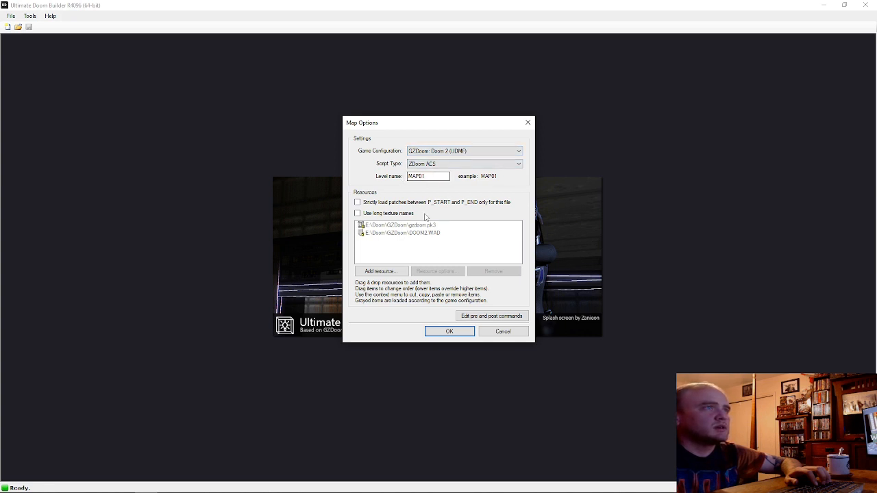
left_click(449, 332)
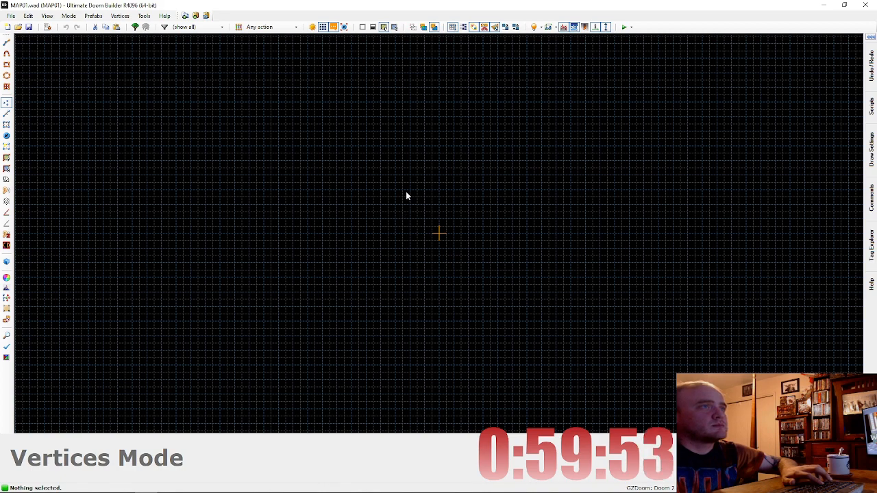
Step: Draw a 256 by 256 square room sector centred on the map origin
scroll(442, 209, "up", 2)
scroll(442, 210, "down", 2)
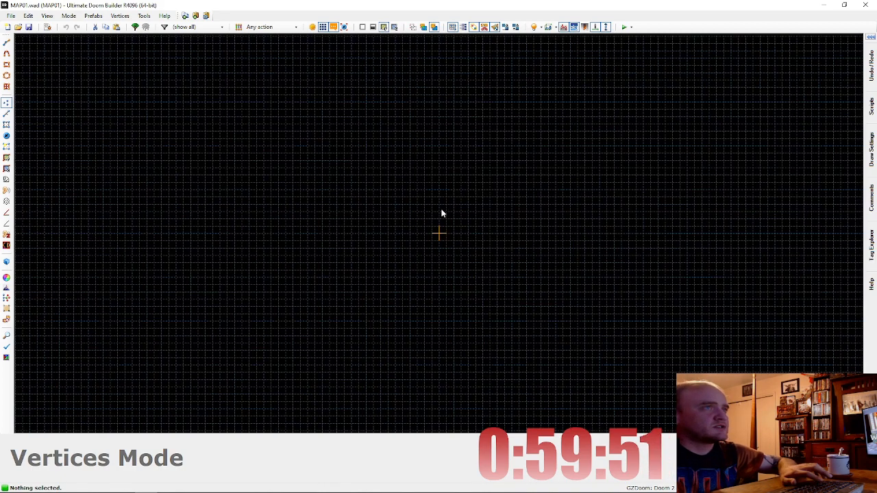
key("d")
scroll(429, 208, "up", 1)
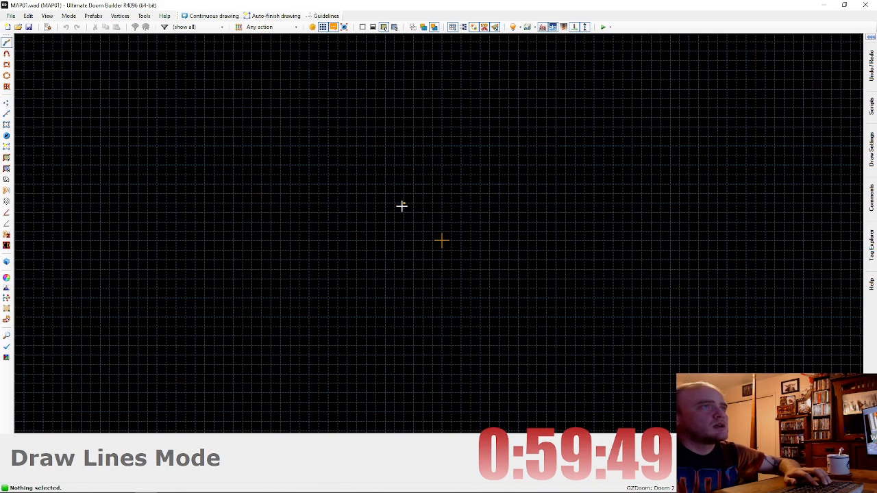
left_click(480, 203)
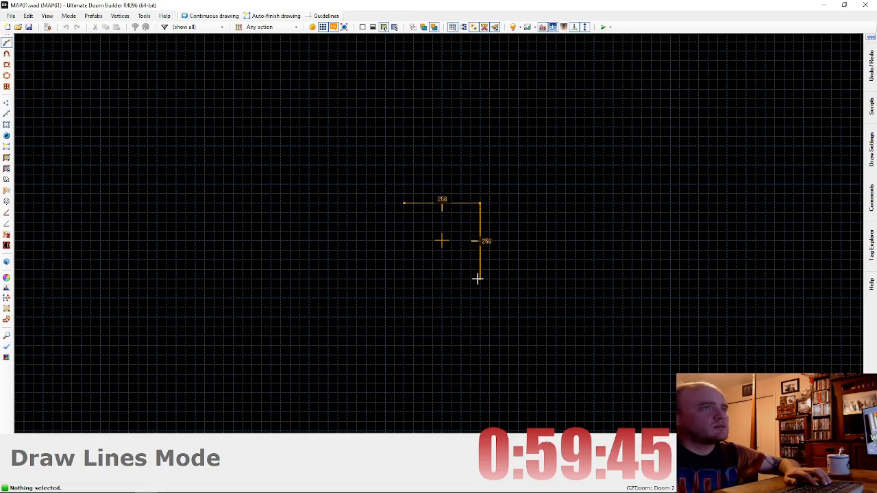
left_click(403, 279)
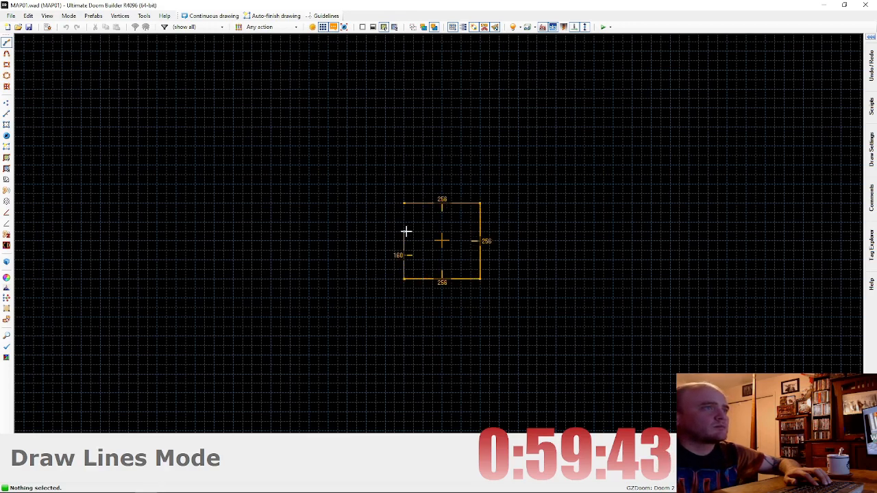
left_click(405, 204)
scroll(442, 264, "up", 3)
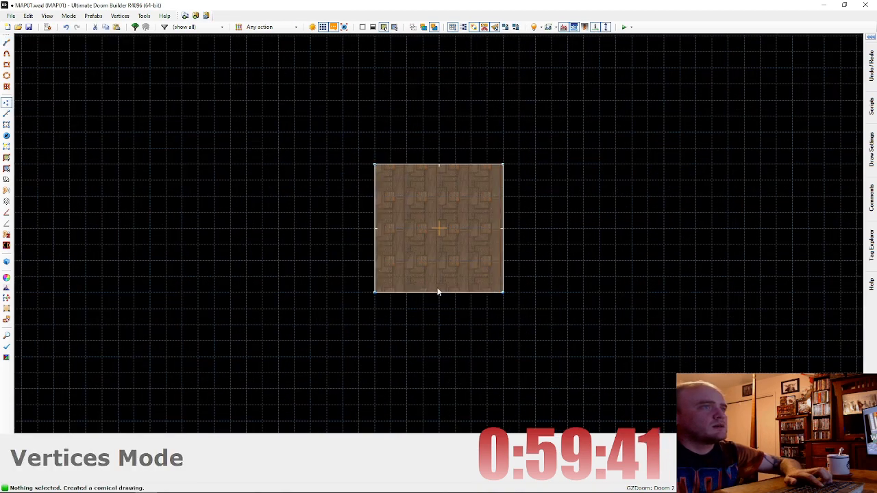
Step: Place a Player 1 start near the middle of the room's south wall at X 0, Y -96, angle 90
key("t")
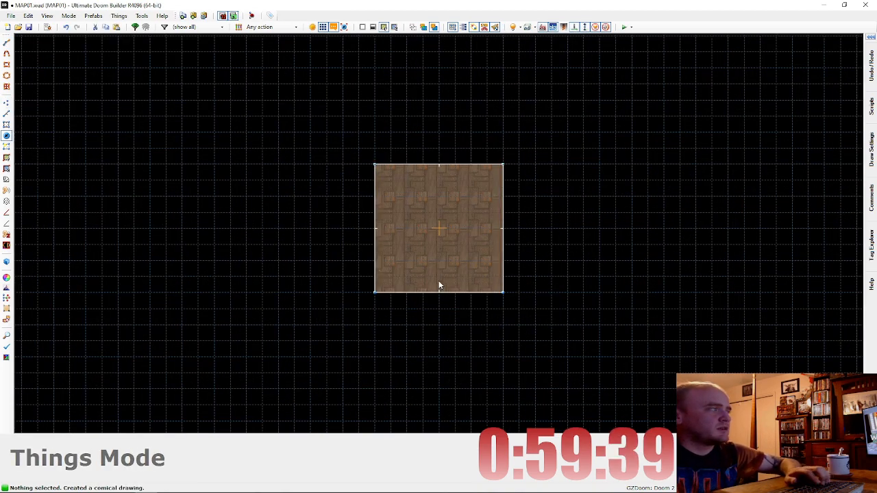
key("Insert")
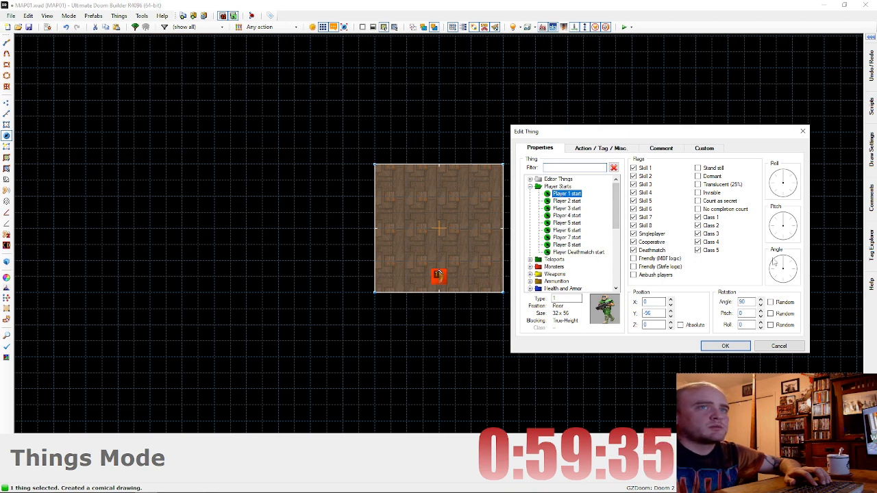
left_click(725, 346)
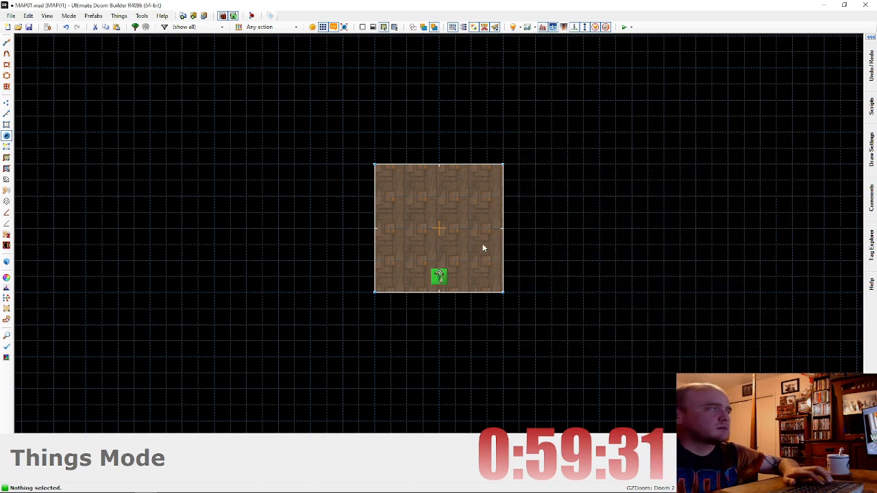
Step: On a finer grid, draw a 64 by 16 recess sector outside the room's north wall and centre it on the wall
scroll(466, 226, "up", 1)
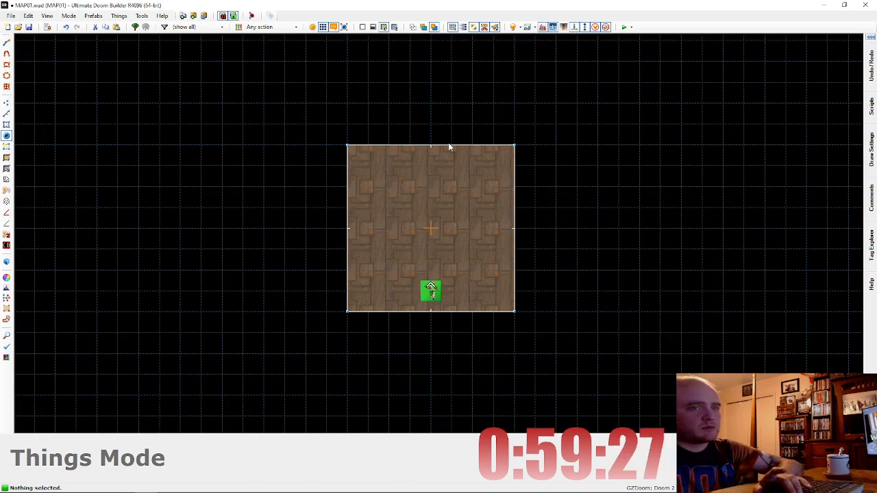
key("bracketleft")
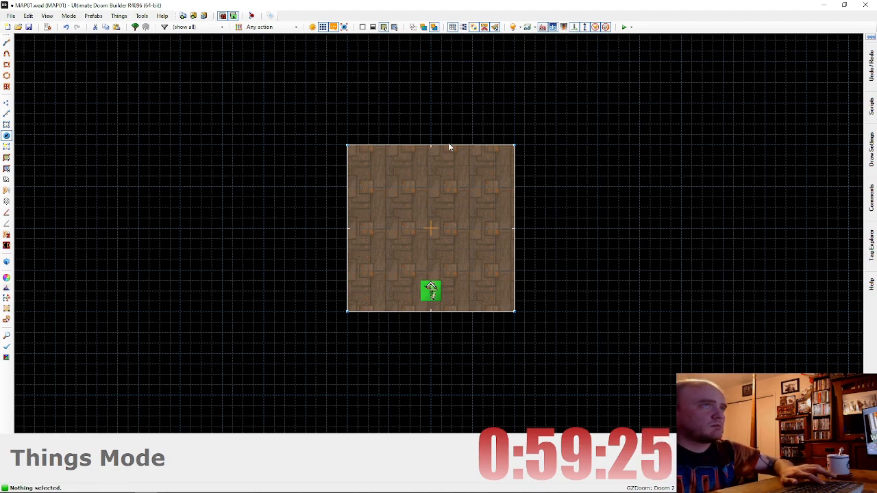
key("space")
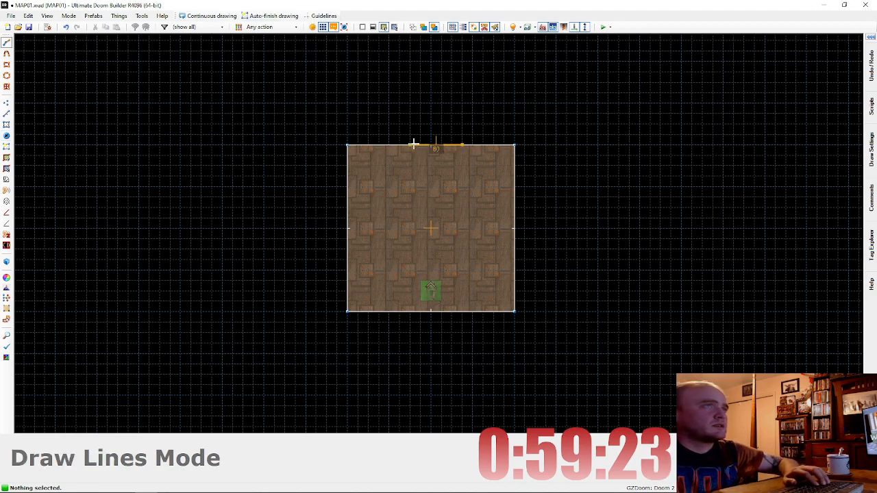
left_click(421, 146)
left_click(420, 135)
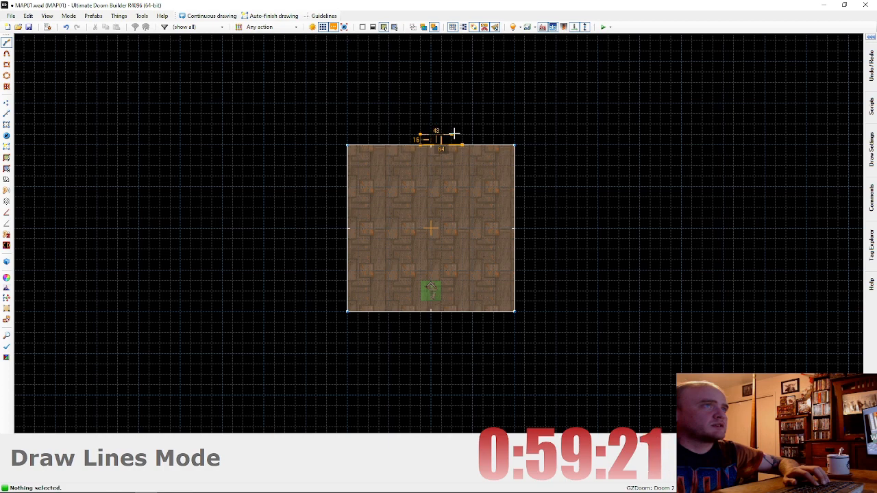
left_click(463, 135)
left_click(463, 145)
key("s")
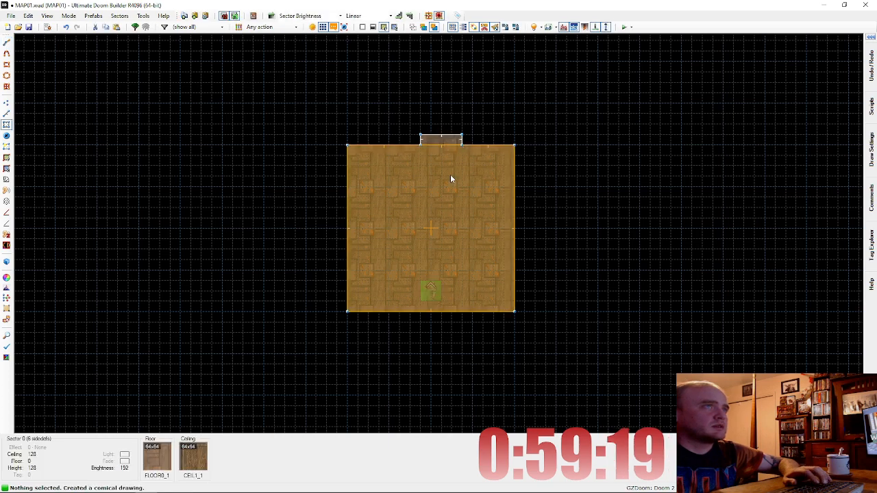
left_click_drag(450, 140, 438, 143)
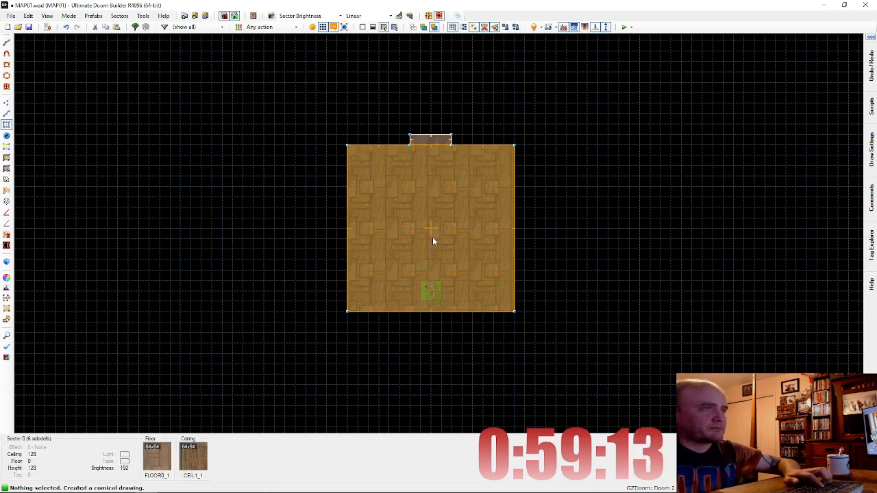
Step: Draw a 128 by 16 sector outside the room's south wall and centre it on the wall
key("t")
key("d")
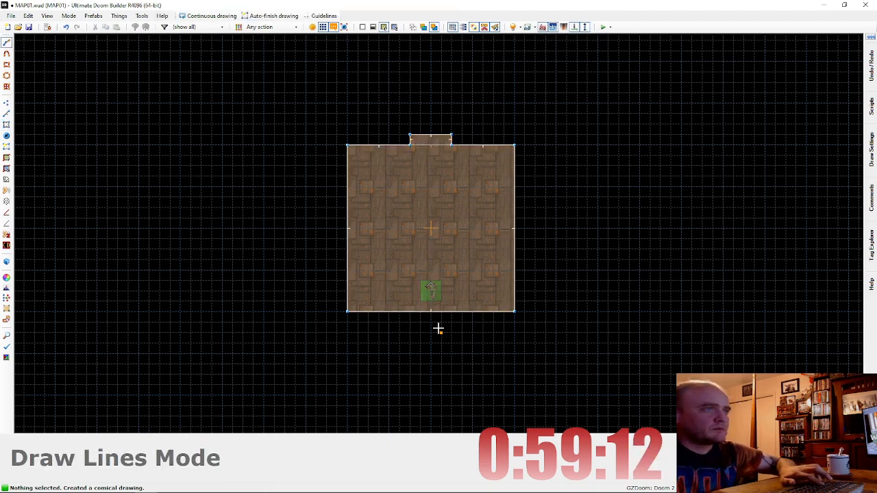
left_click(379, 312)
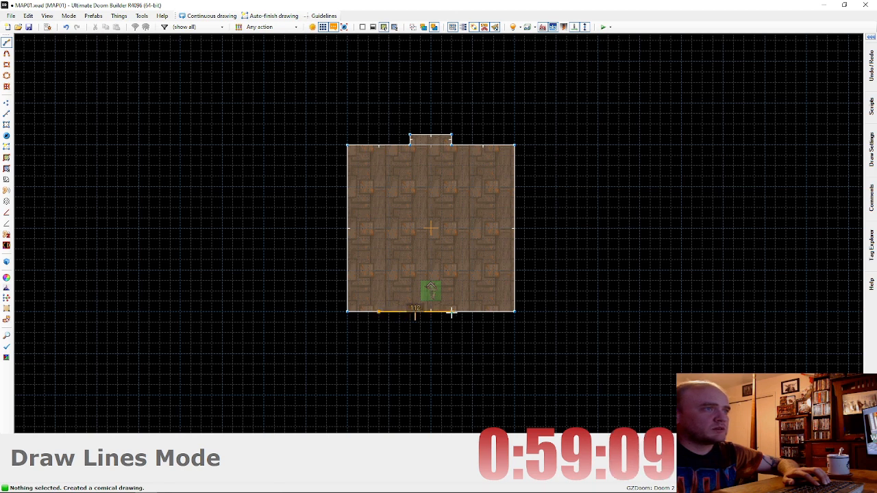
left_click(457, 311)
left_click(456, 322)
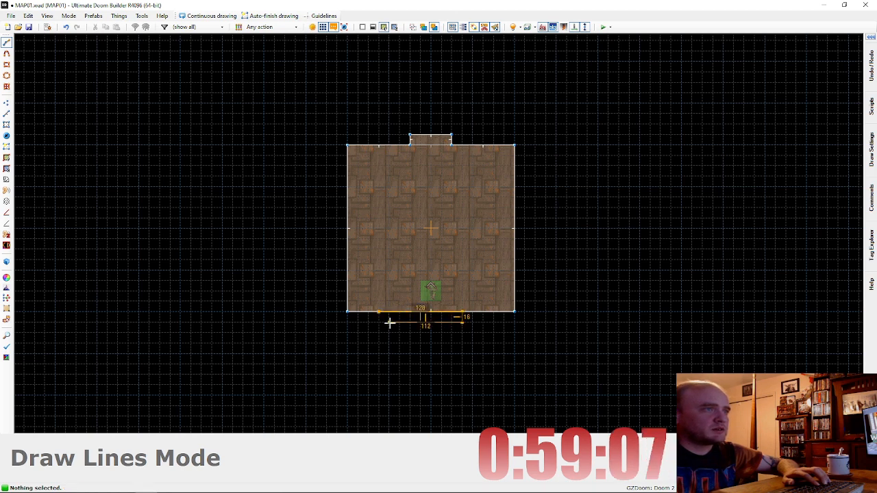
left_click(380, 322)
key("s")
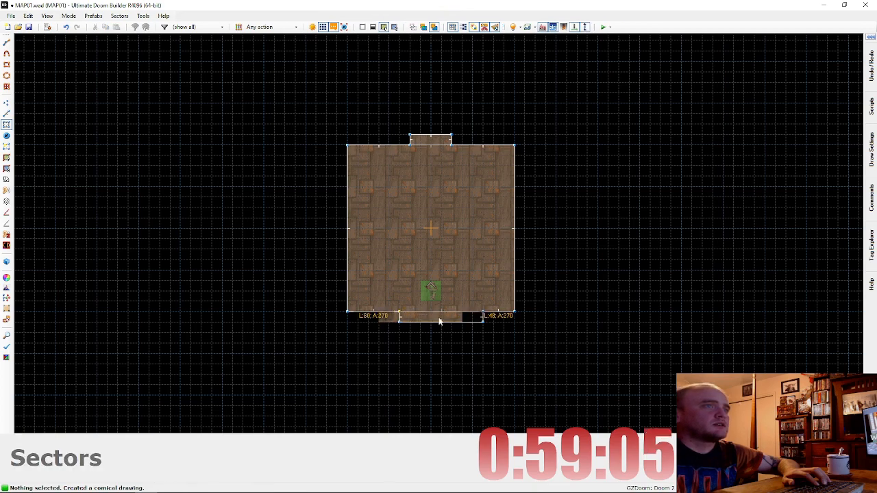
left_click_drag(432, 322, 426, 321)
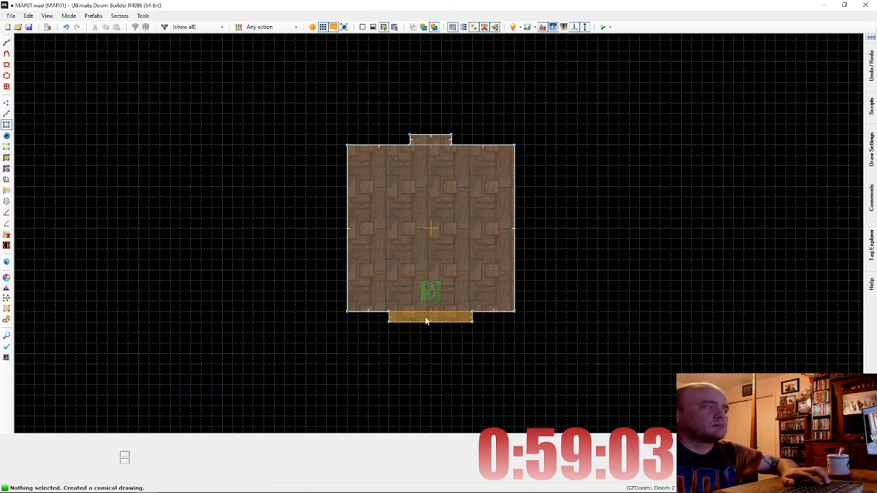
Step: Add a second 128 by 16 sector directly south of the strip on the south wall
key("d")
left_click(389, 320)
left_click(473, 322)
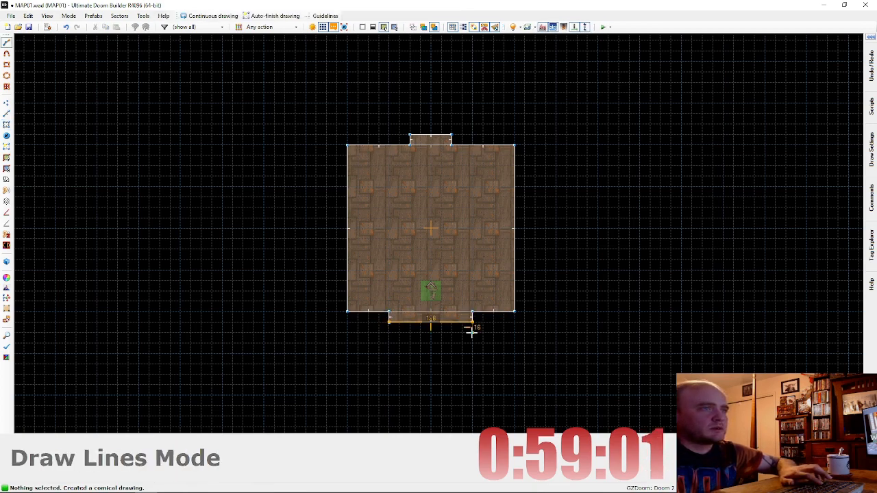
left_click(472, 332)
left_click(389, 332)
left_click(390, 324)
Step: Add a third 128 by 16 strip south of the second one, squaring up its misplaced southeast corner
key("d")
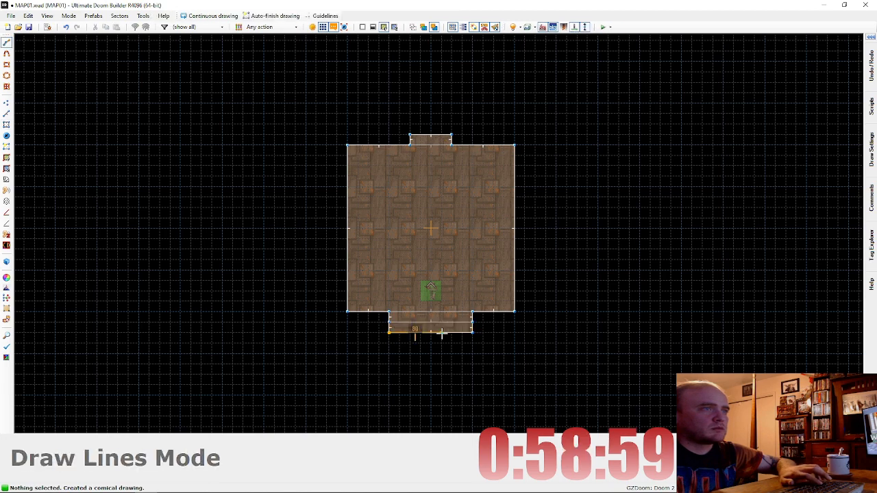
left_click(472, 332)
left_click(464, 343)
left_click(390, 343)
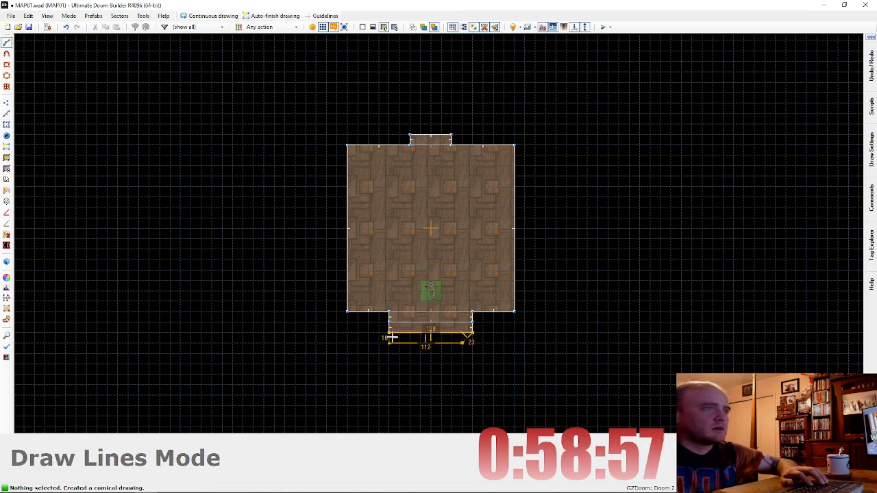
left_click(389, 332)
scroll(462, 347, "up", 1)
right_click_drag(463, 344, 470, 342)
key("s")
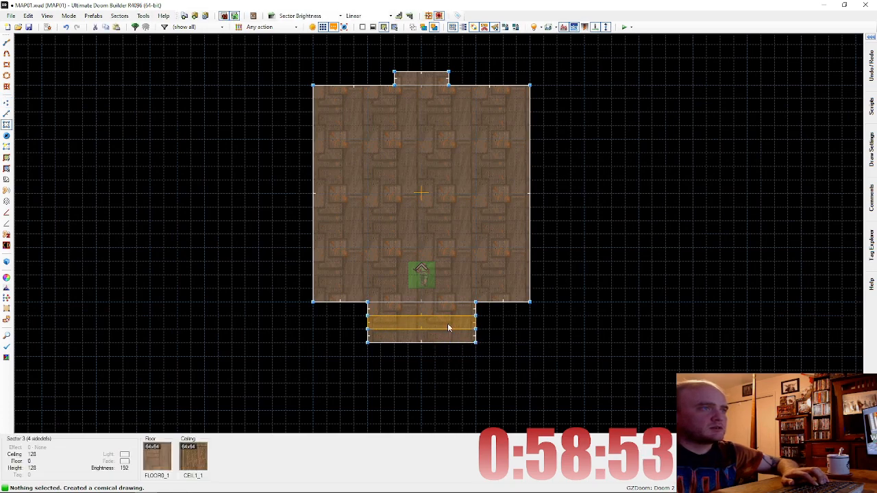
Step: Draw a corridor sector 128 wide and 144 long extending south from the three strips
scroll(436, 324, "down", 2)
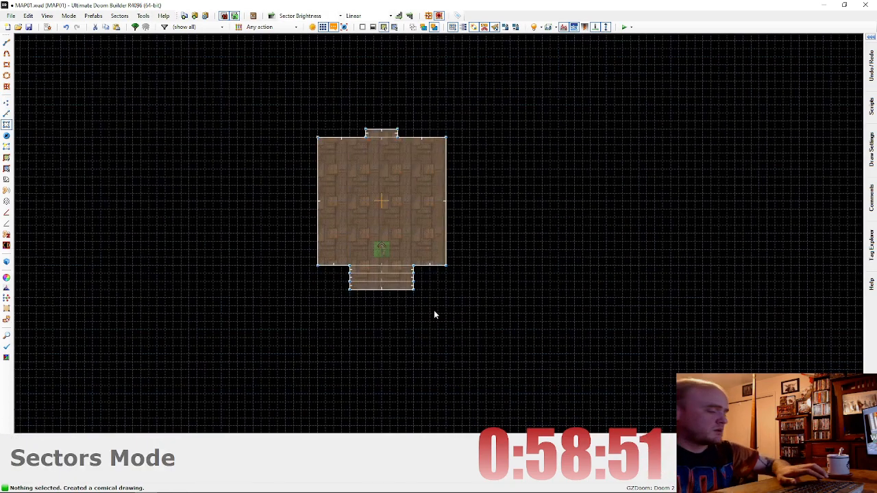
key("d")
left_click(349, 289)
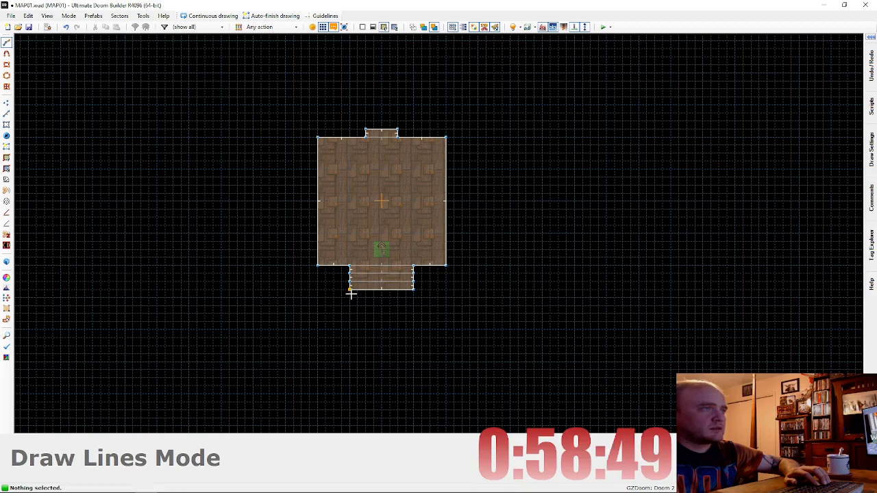
left_click(414, 361)
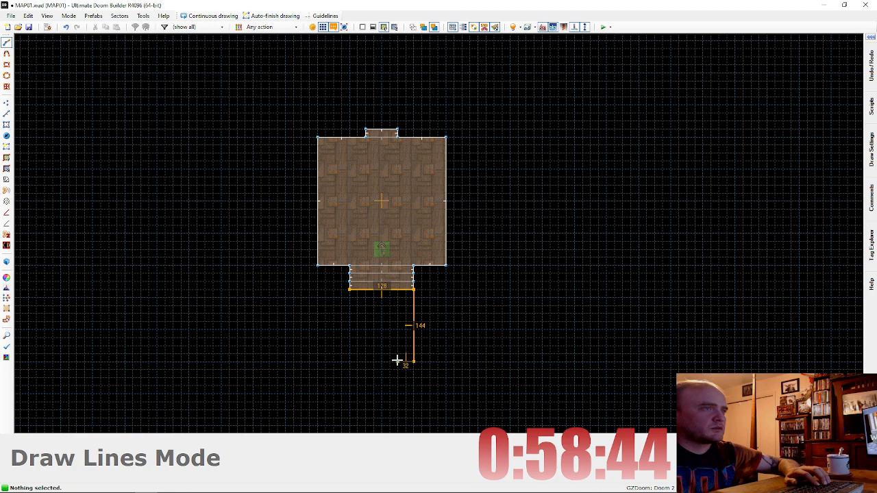
left_click(349, 361)
left_click(350, 292)
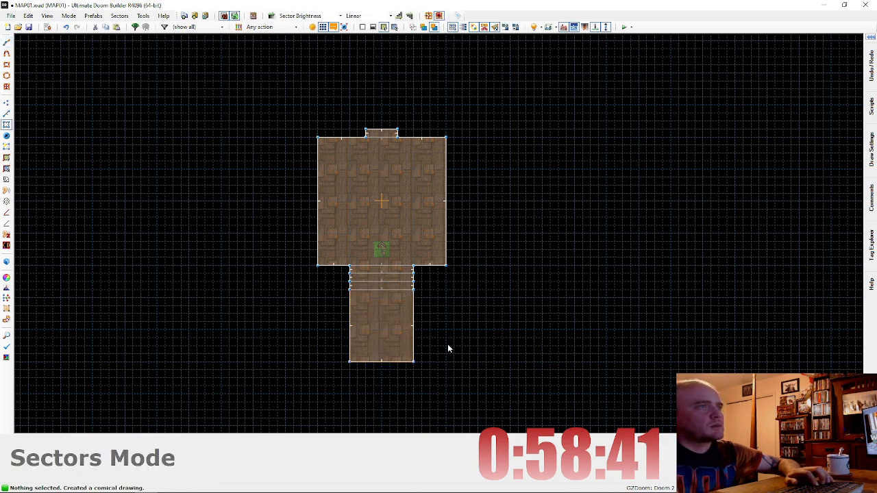
Step: In the 3D view, lower the ceilings of the main room and its north niche to a height of 96
key("w")
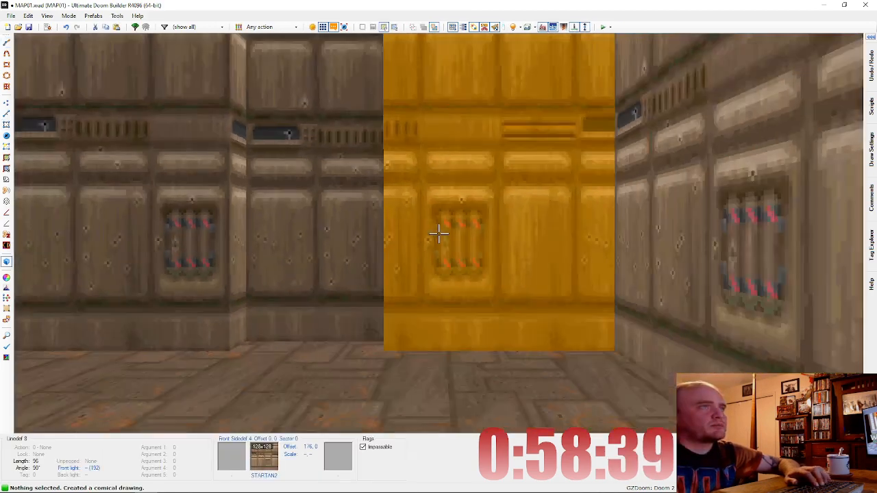
key("s")
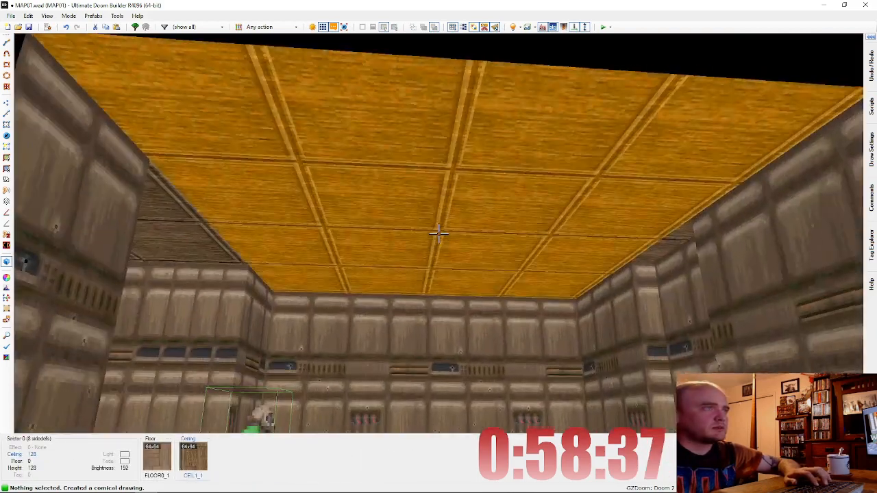
left_click(439, 233)
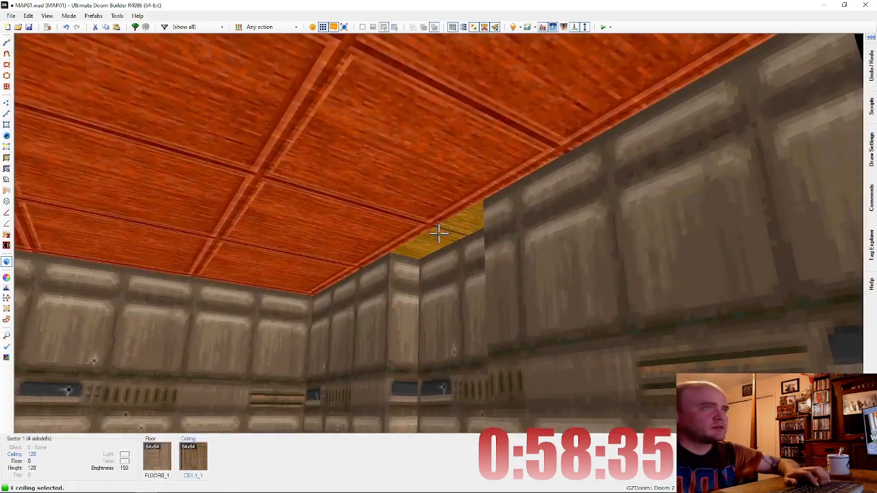
left_click(439, 234)
key("d")
scroll(438, 234, "down", 3)
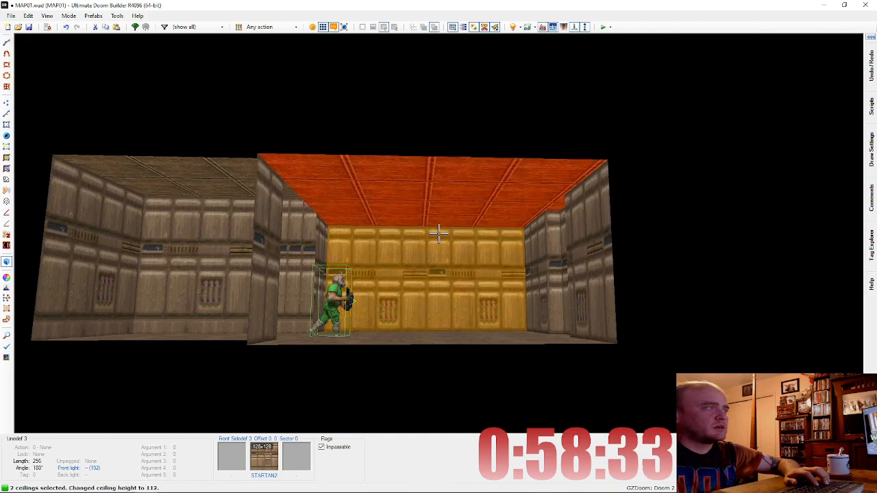
scroll(439, 234, "down", 1)
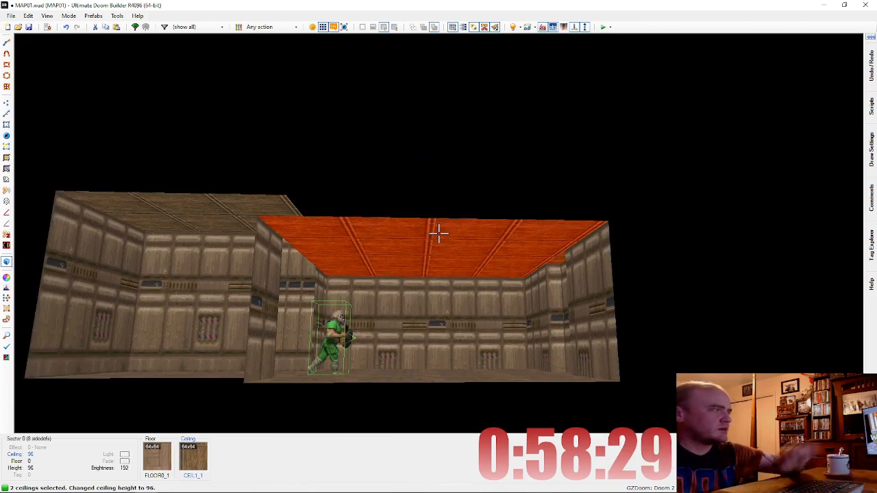
key("c")
Step: Lower the ceilings of all three strips between the main room and the corridor to a height of 96
key("e")
key("d")
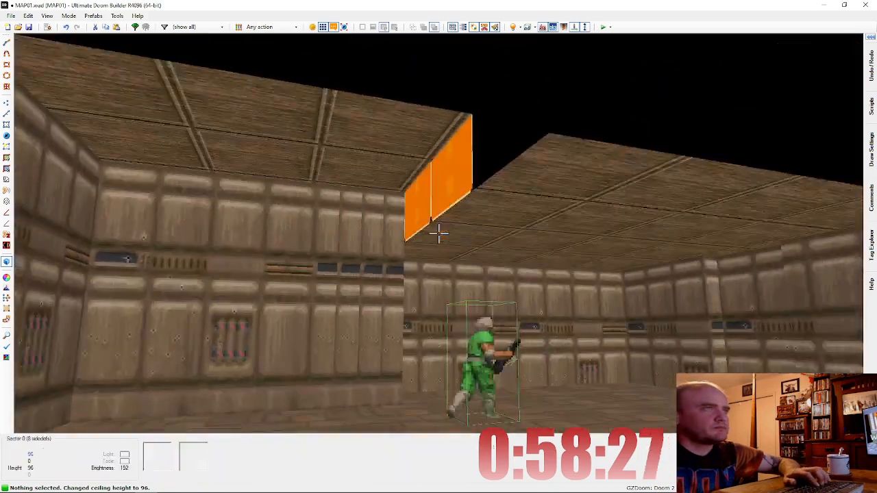
left_click(438, 234)
left_click(438, 234)
left_click(439, 234)
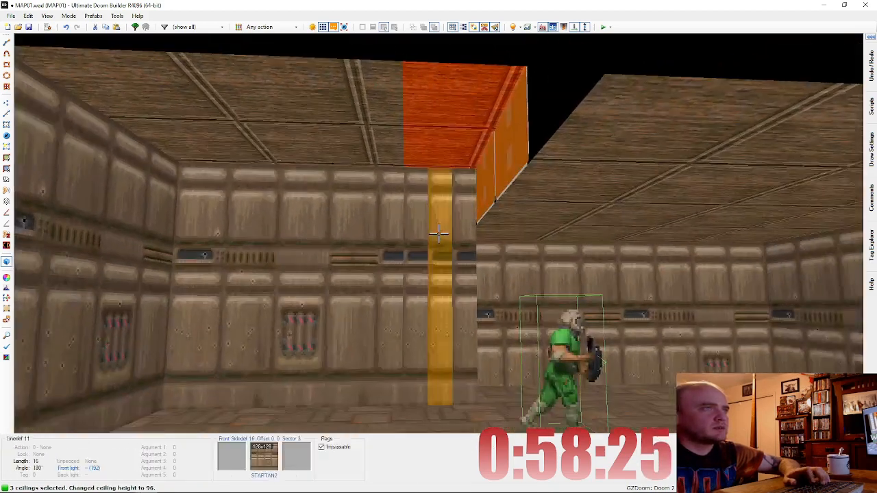
scroll(438, 233, "down", 4)
key("c")
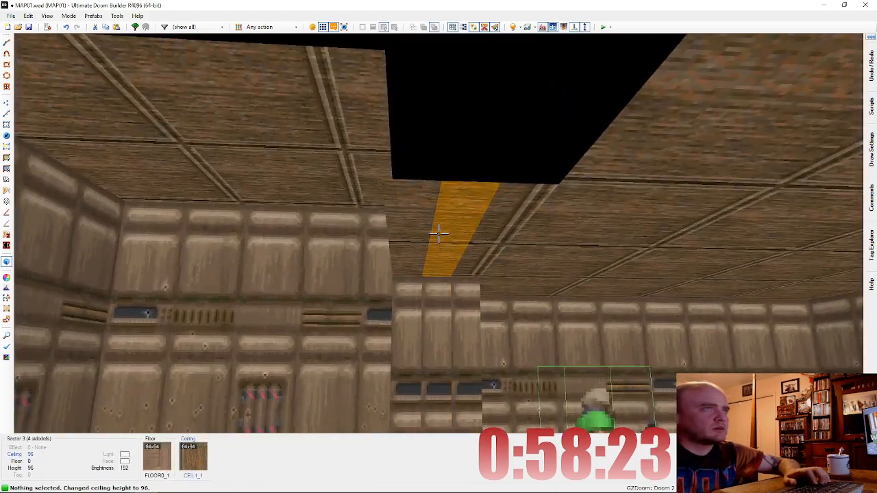
Step: Lower the middle strip's ceiling to a height of 16 as a partly open door
left_click(438, 233)
key("s")
scroll(438, 234, "down", 5)
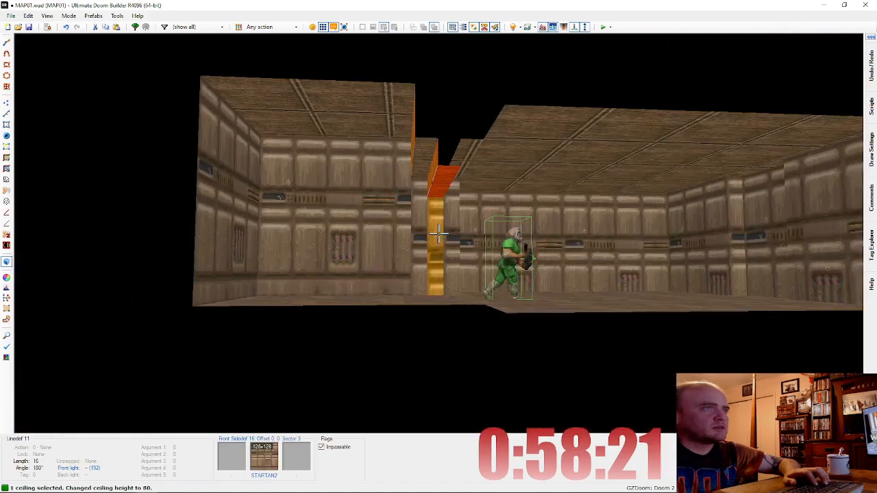
scroll(439, 234, "down", 5)
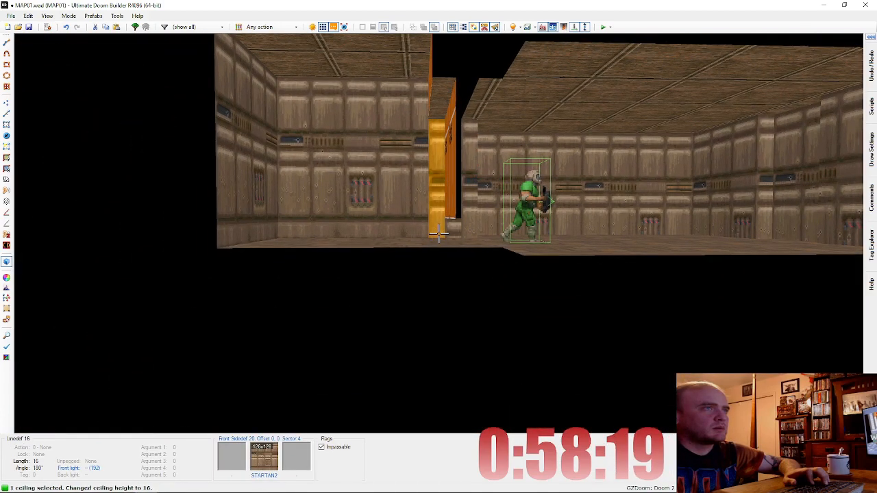
key("w")
key("c")
Step: Give the two side walls of the door sector the middle texture DOORTRAK
key("e")
left_click(438, 233)
key("s")
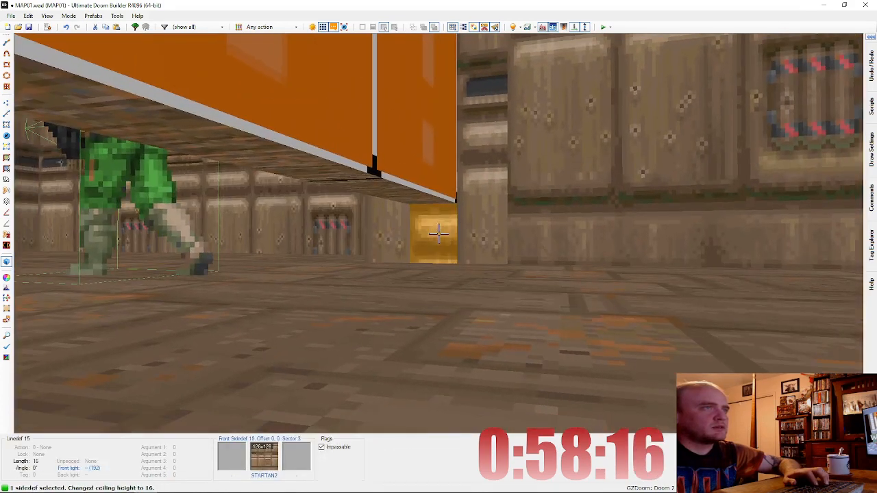
left_click(438, 234)
right_click(439, 233)
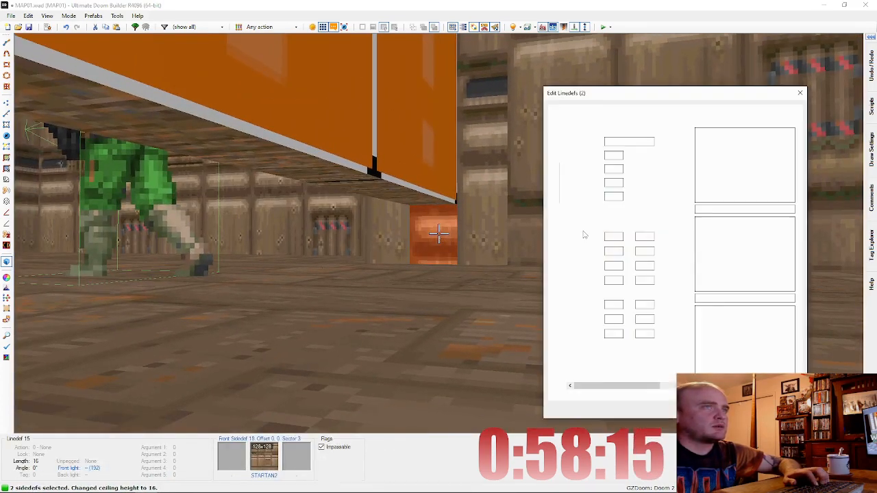
double_click(732, 298)
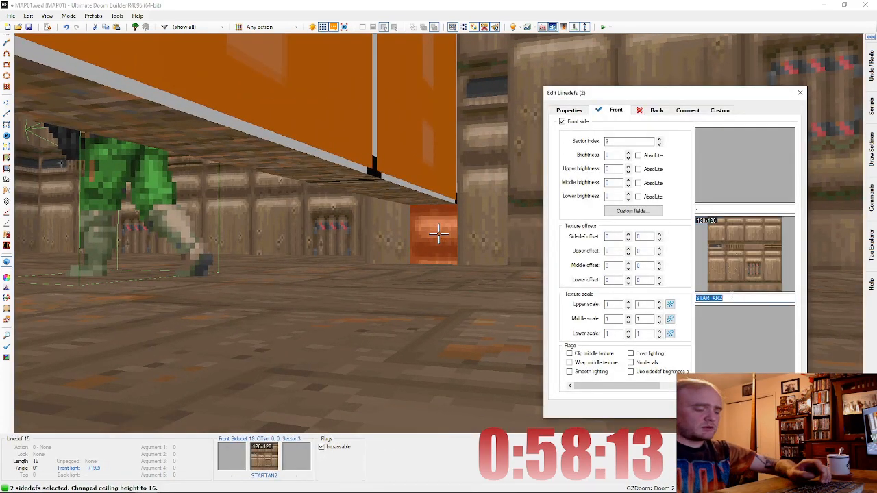
type("DOORTR")
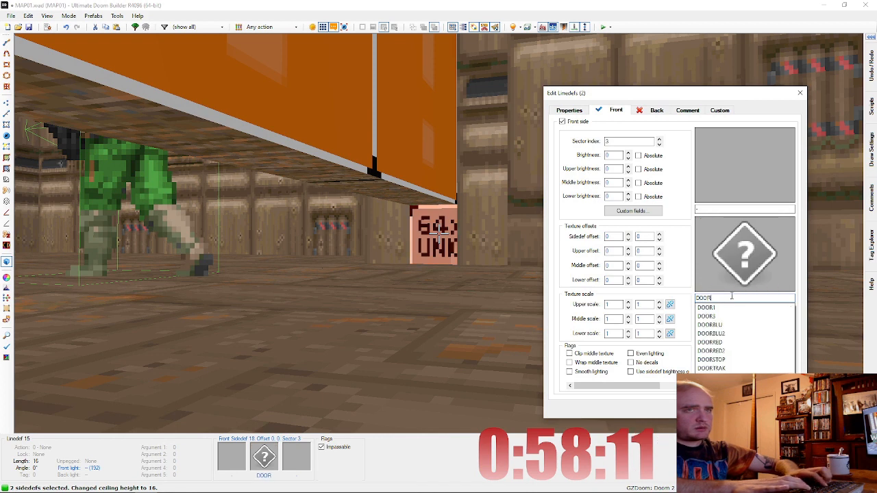
type("AK")
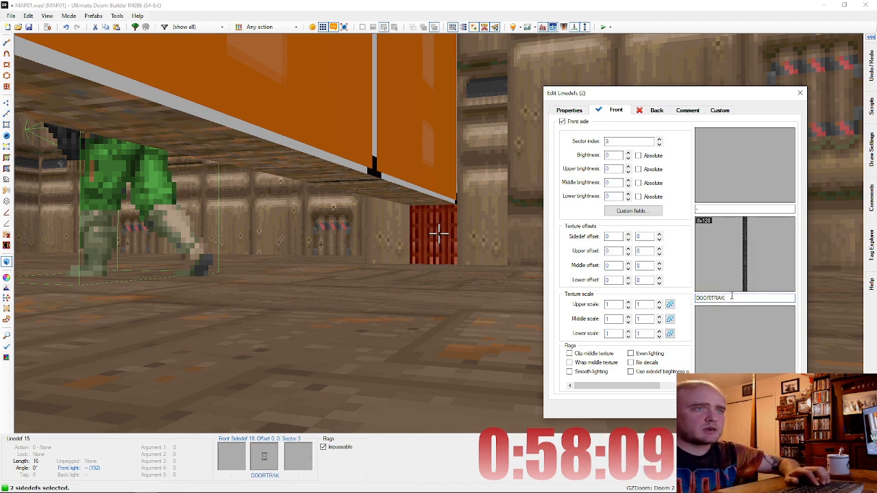
Step: Enable the Lower unpegged flag on both door track walls and apply the linedef changes
left_click(568, 111)
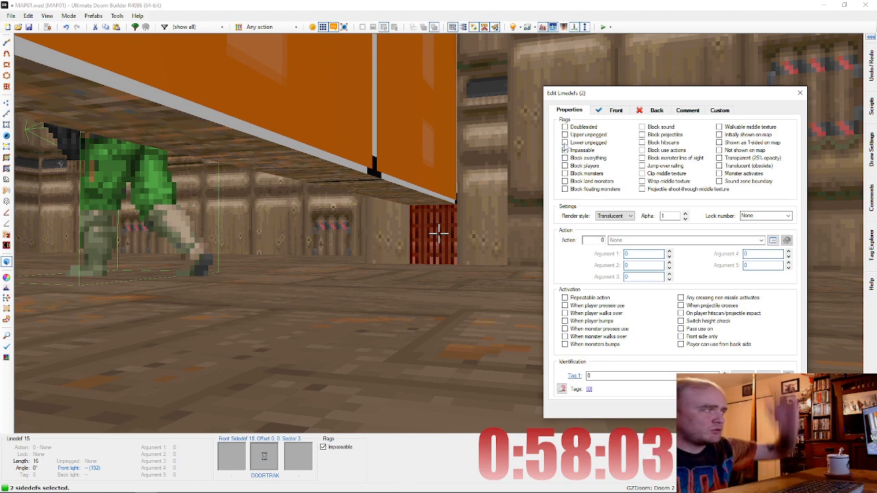
left_click(565, 143)
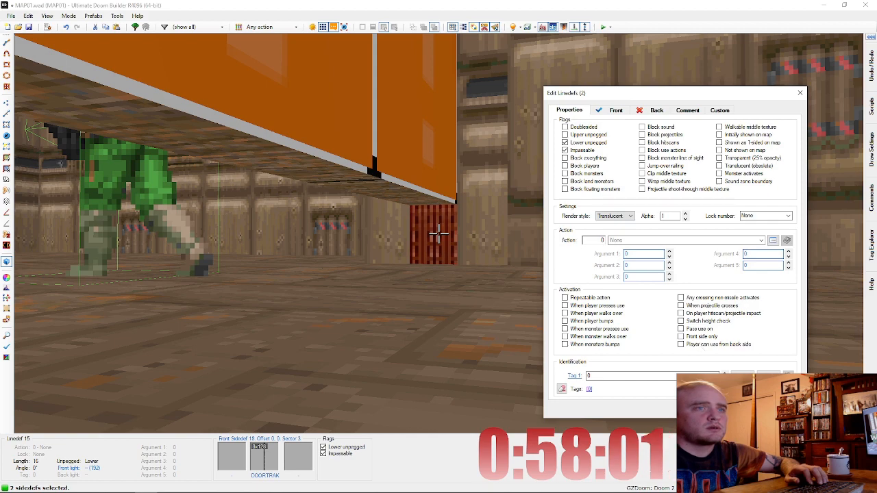
key("Return")
key("c")
key("d")
key("e")
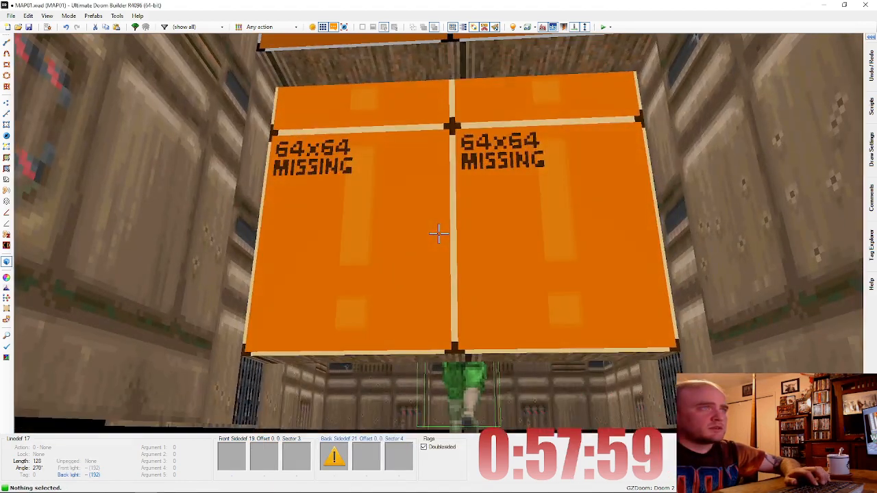
right_click(439, 234)
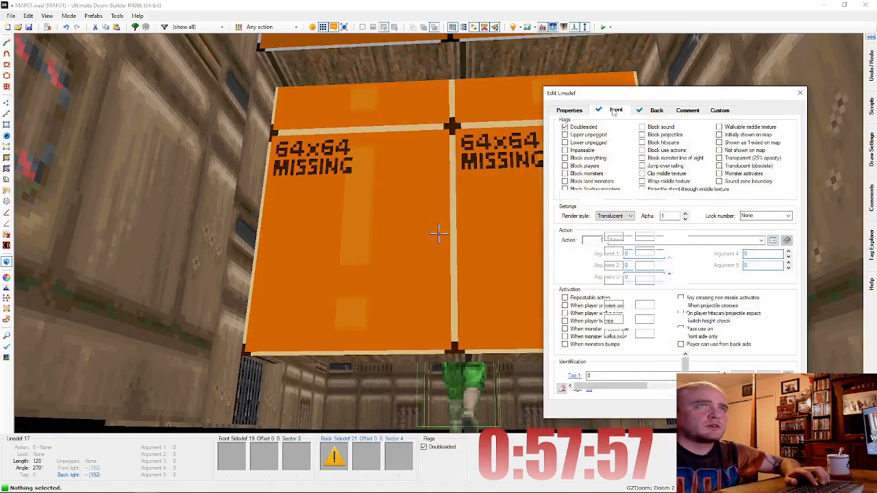
left_click(616, 110)
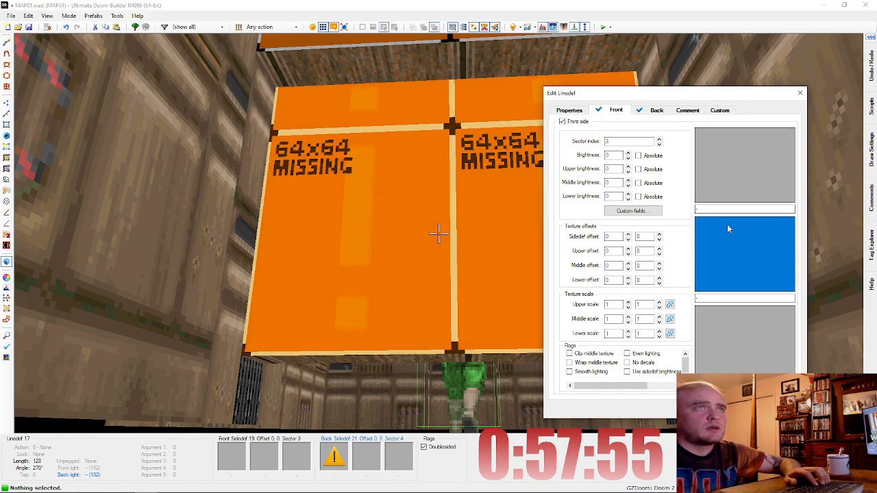
left_click(729, 228)
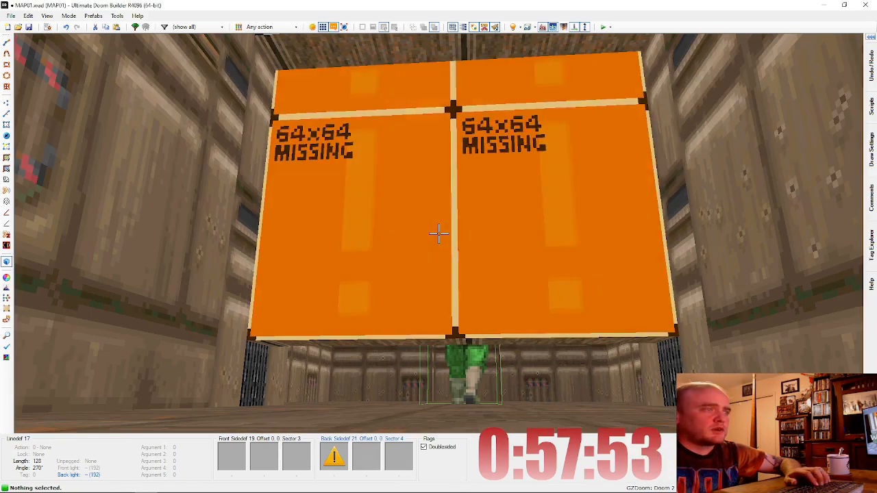
Step: Apply the BIGDOOR2 upper texture to the door's corridor-facing side and copy it onto the room-facing side
right_click(438, 235)
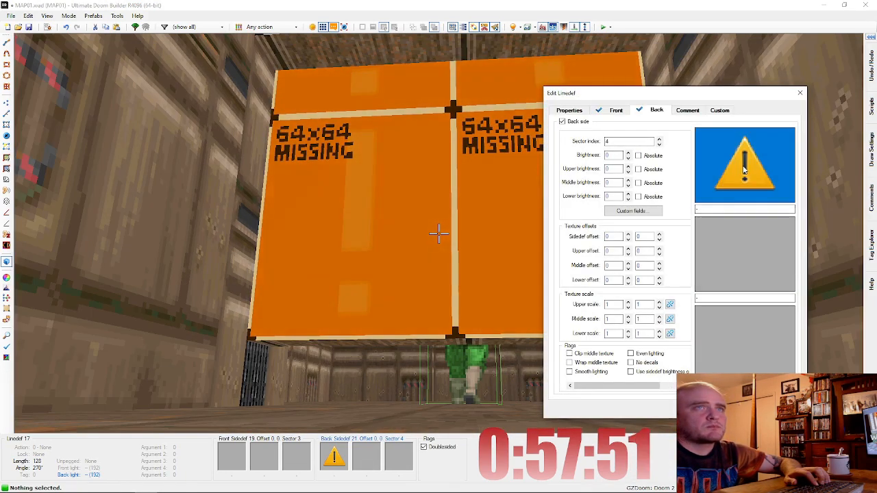
left_click(757, 184)
scroll(315, 245, "down", 3)
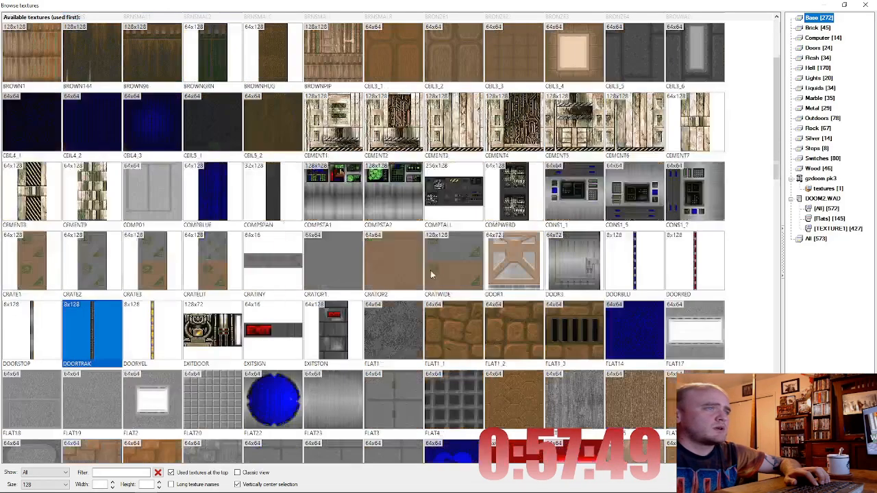
scroll(573, 215, "down", 15)
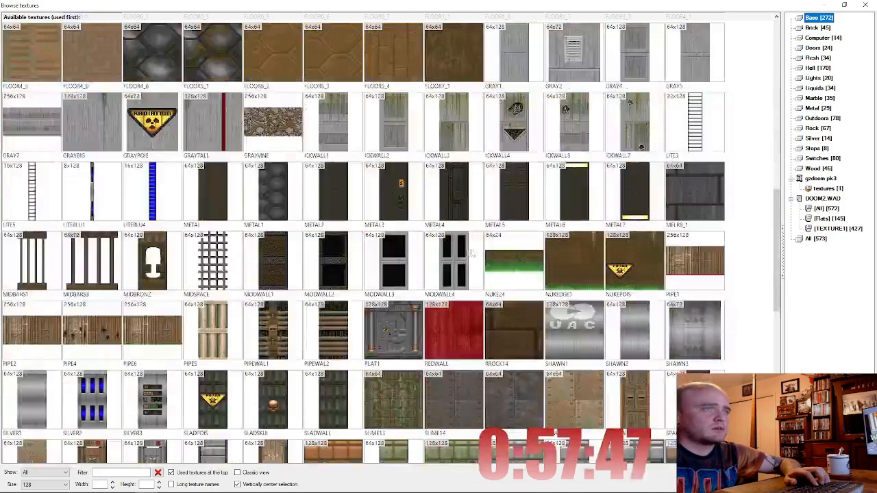
scroll(386, 293, "up", 20)
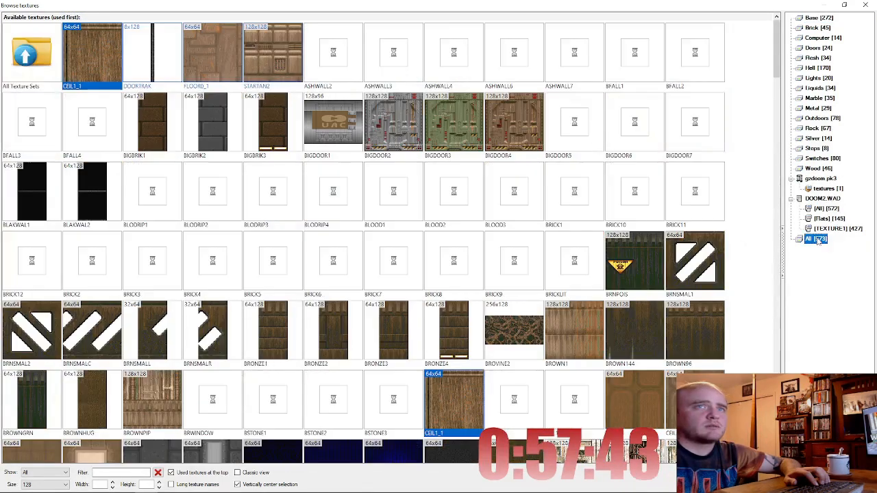
scroll(314, 275, "down", 7)
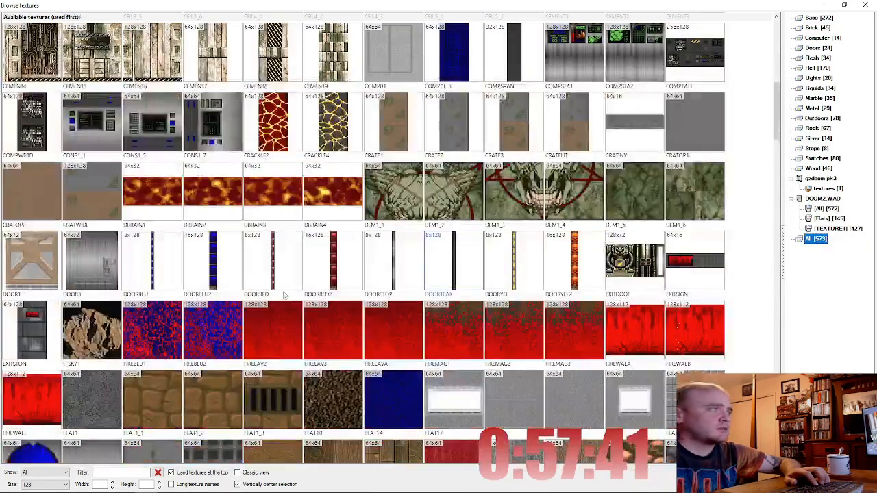
scroll(284, 295, "down", 15)
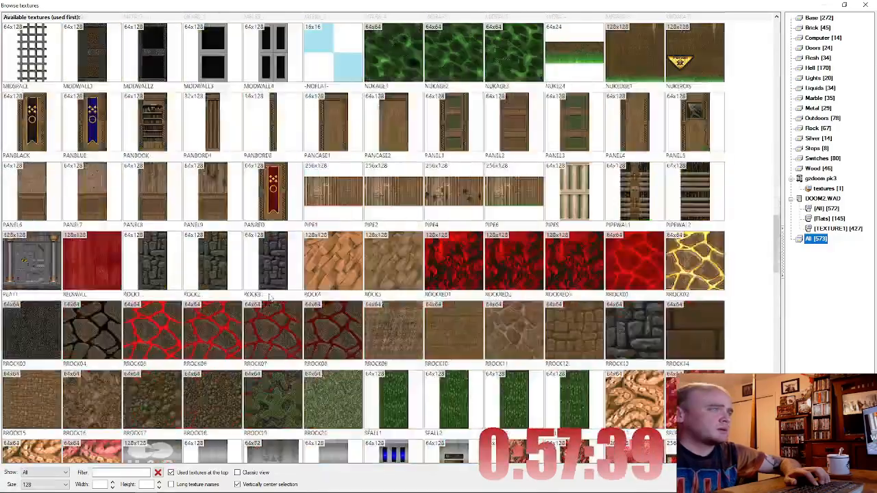
scroll(274, 291, "up", 20)
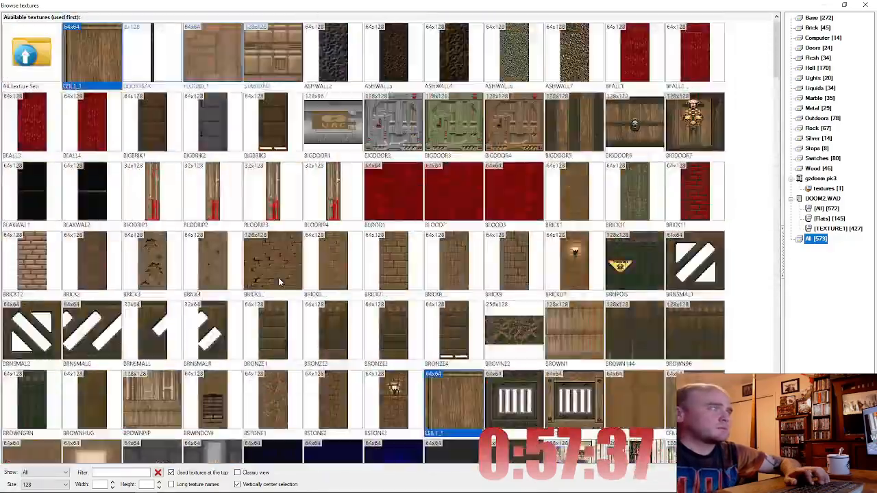
double_click(411, 131)
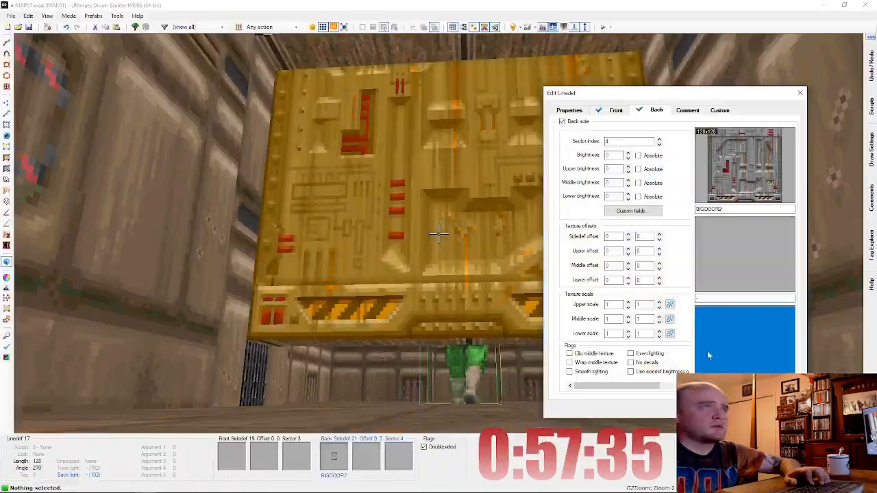
key("Return")
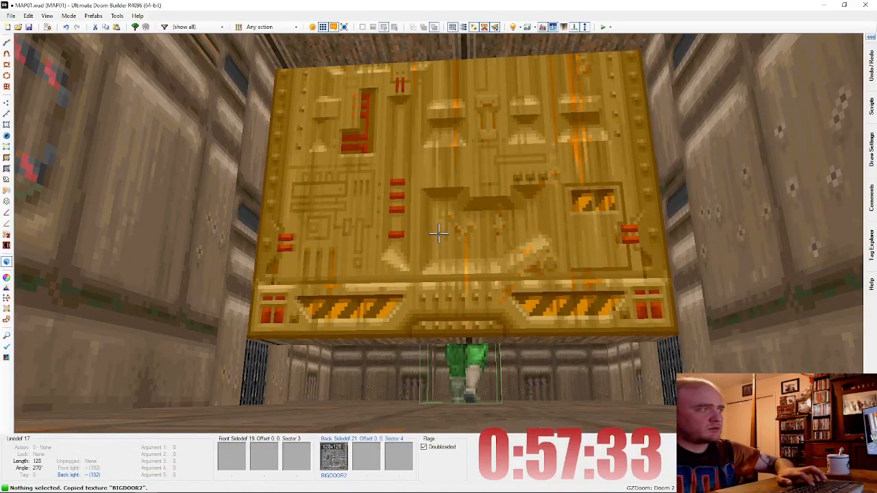
key("f")
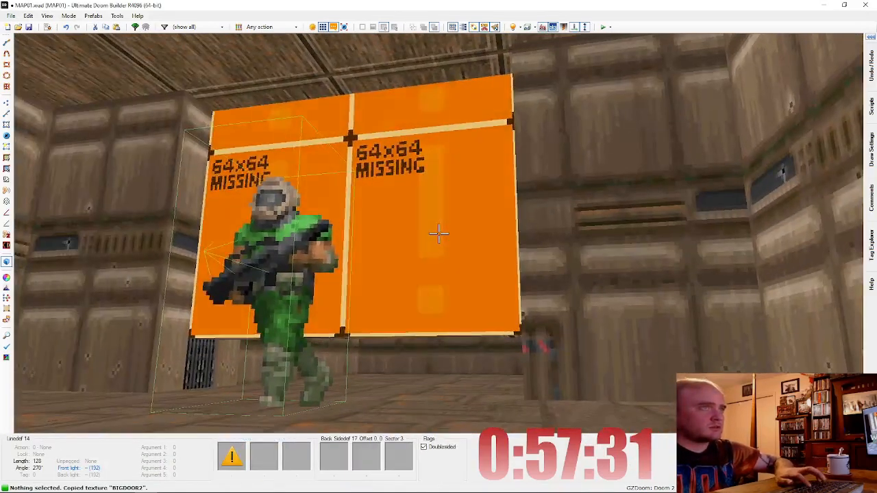
key("ctrl+v")
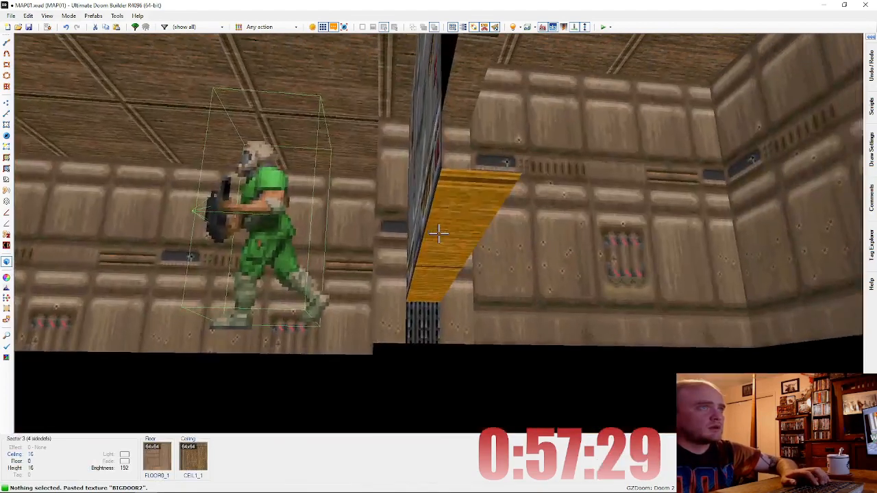
Step: Give the alcove's back wall the switch texture SW1BRNGN as its middle texture and make that wall lower unpegged
key("e")
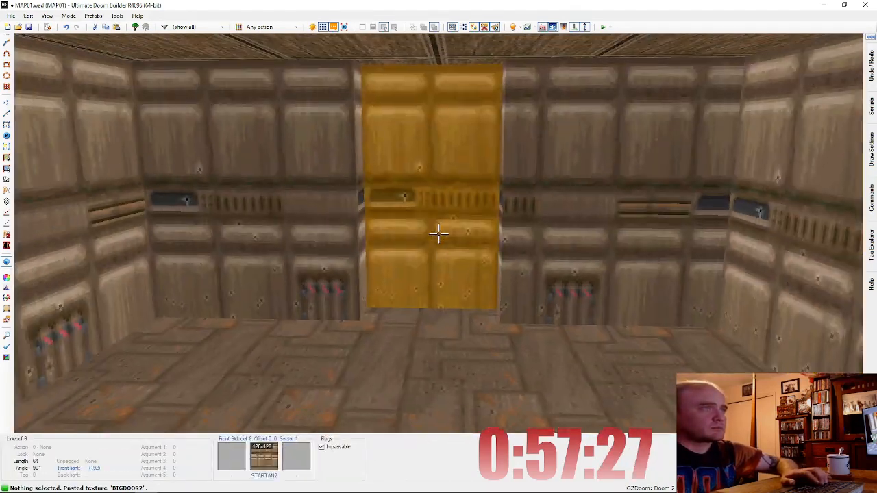
right_click(439, 234)
left_click(745, 256)
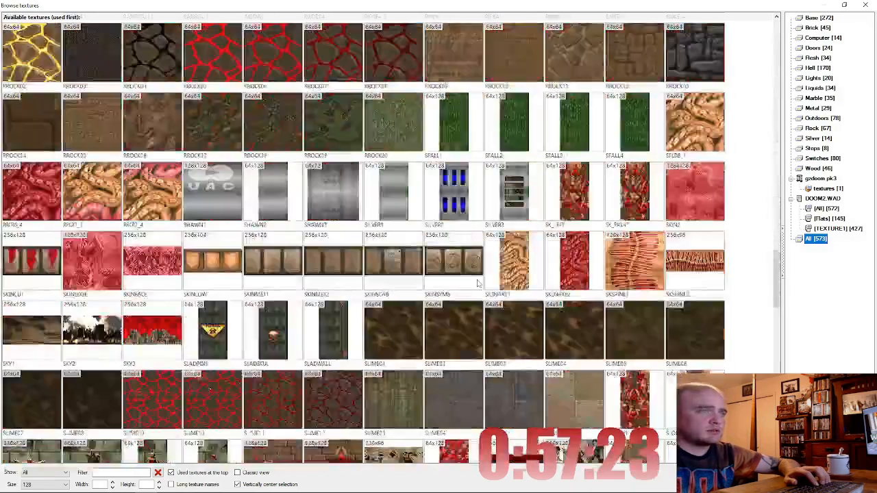
scroll(478, 283, "down", 4)
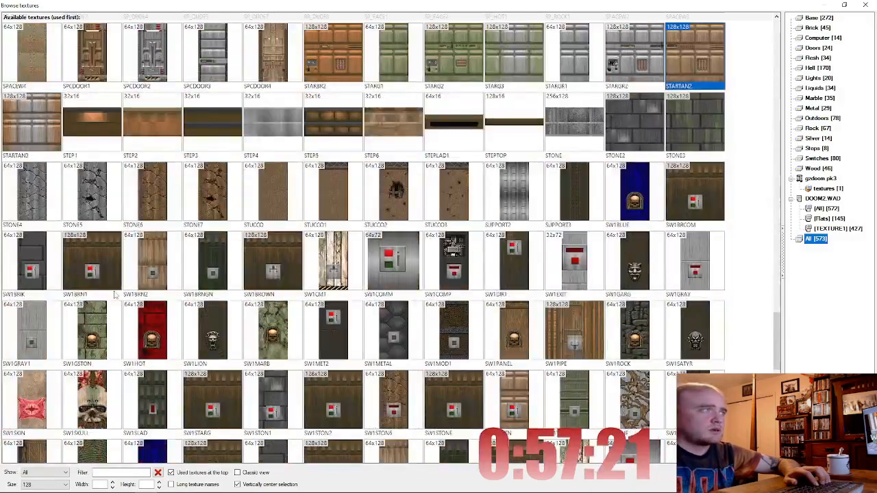
double_click(230, 268)
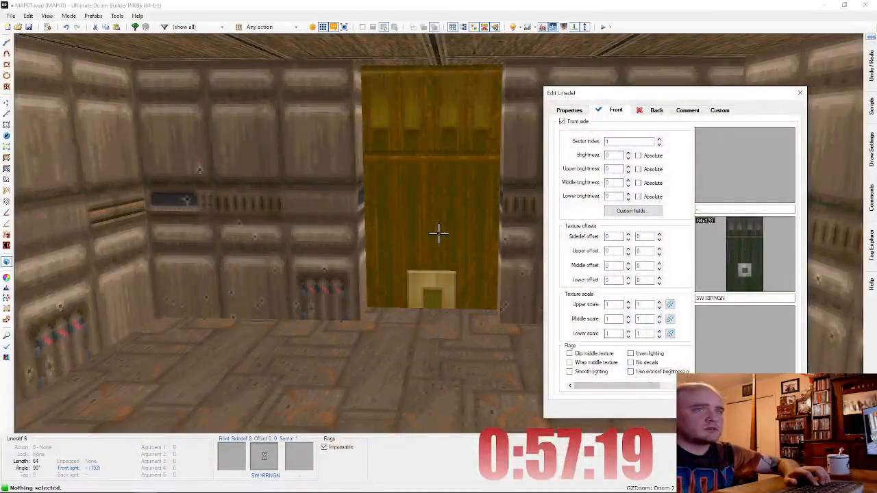
key("Return")
key("l")
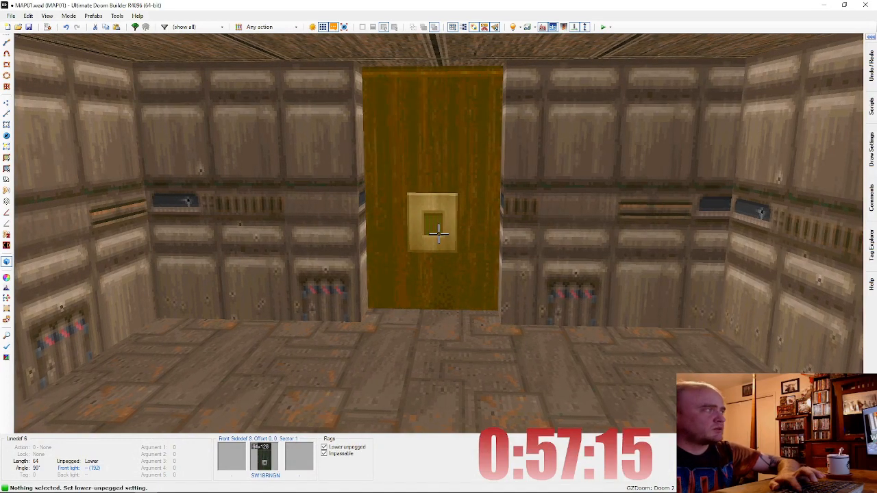
Step: Apply the middle texture LITE5 to one short side wall of the switch alcove and copy it onto the opposite one
key("e")
key("d")
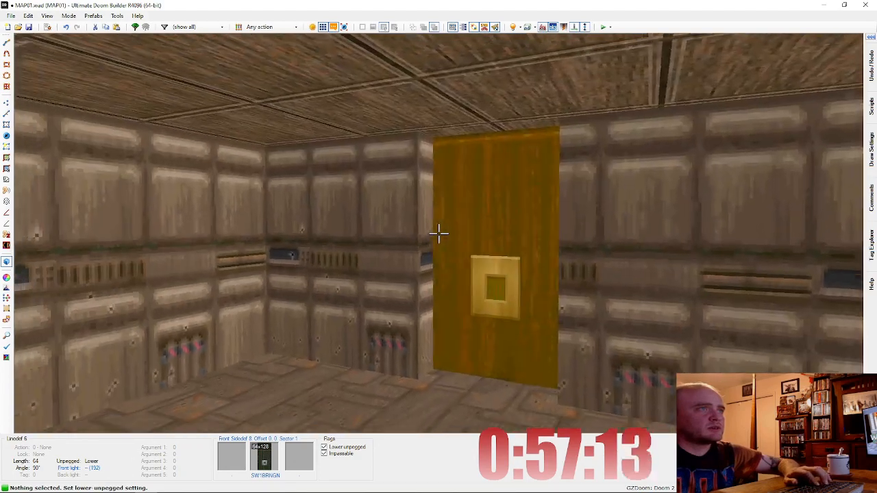
key("d")
right_click(439, 233)
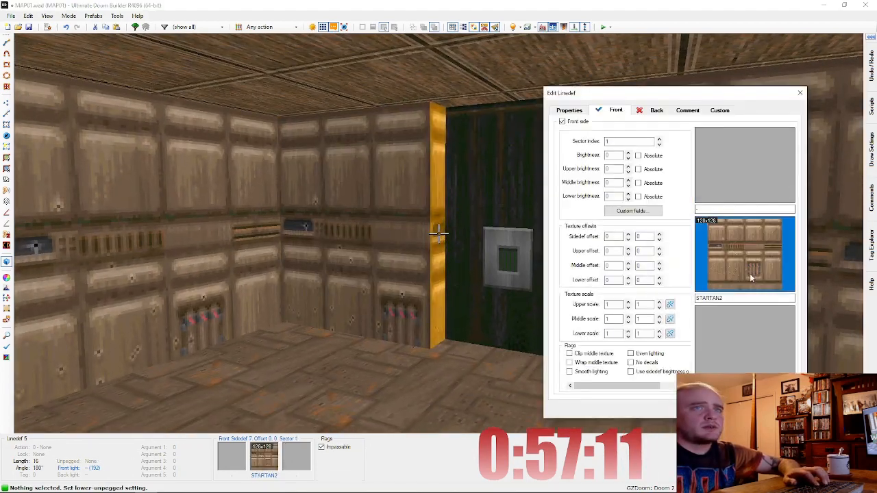
left_click(750, 274)
scroll(402, 232, "down", 5)
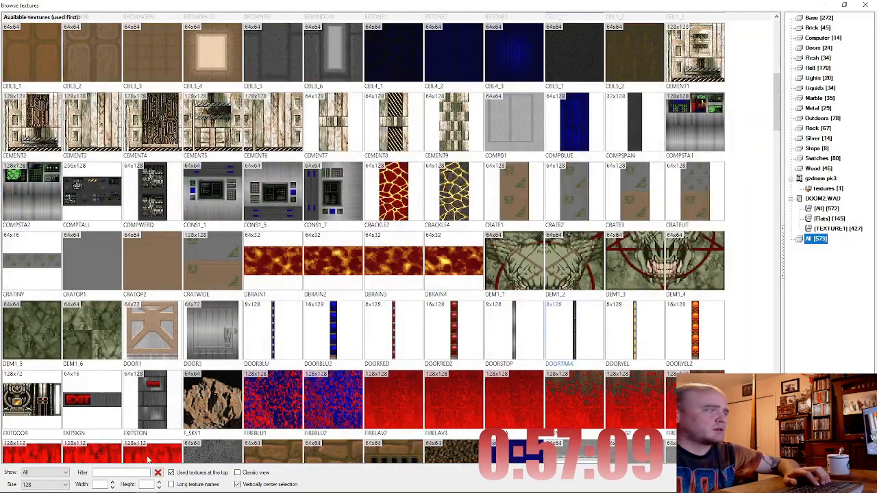
left_click(127, 473)
type("LIT")
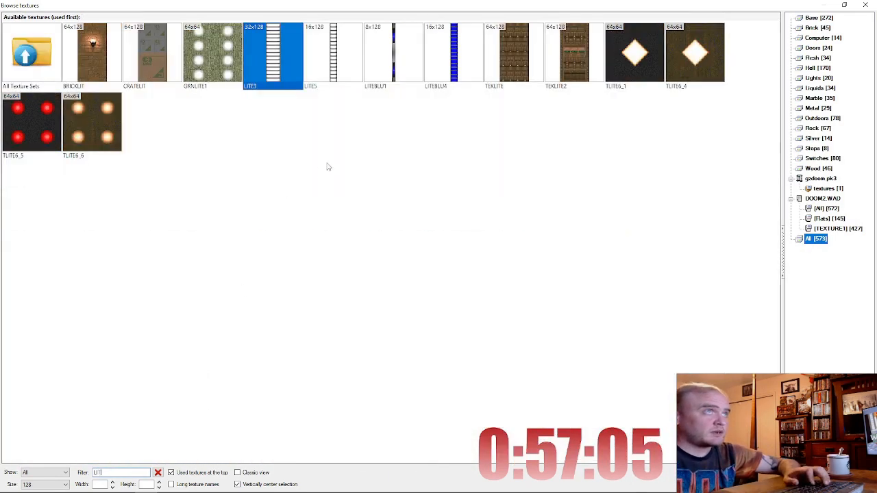
key("Right")
key("Return")
key("Return")
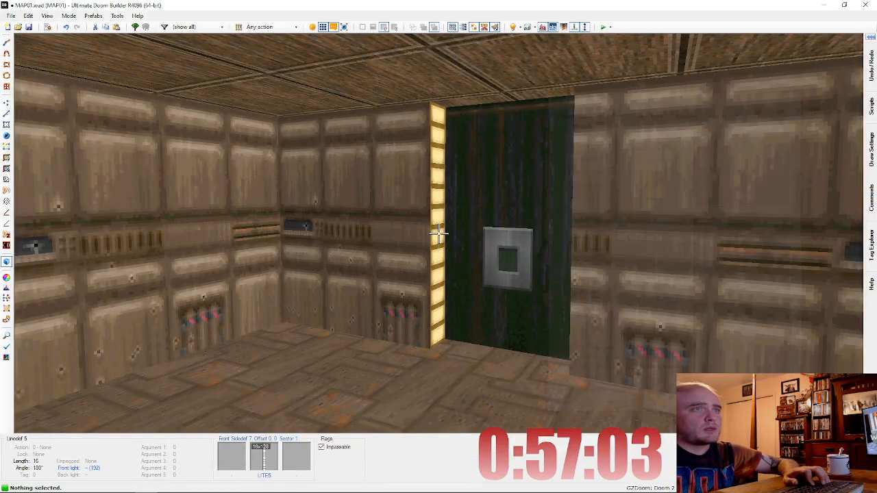
key("w")
key("ctrl+v")
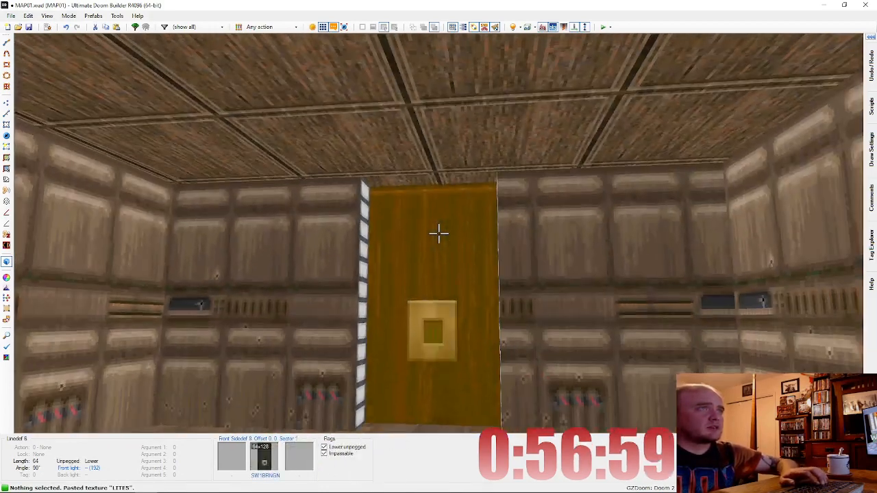
Step: Lower the switch alcove's ceiling to a height of 56 and paste LITE5 onto its ceiling and floor
key("w")
left_click(439, 233)
scroll(438, 234, "up", 1)
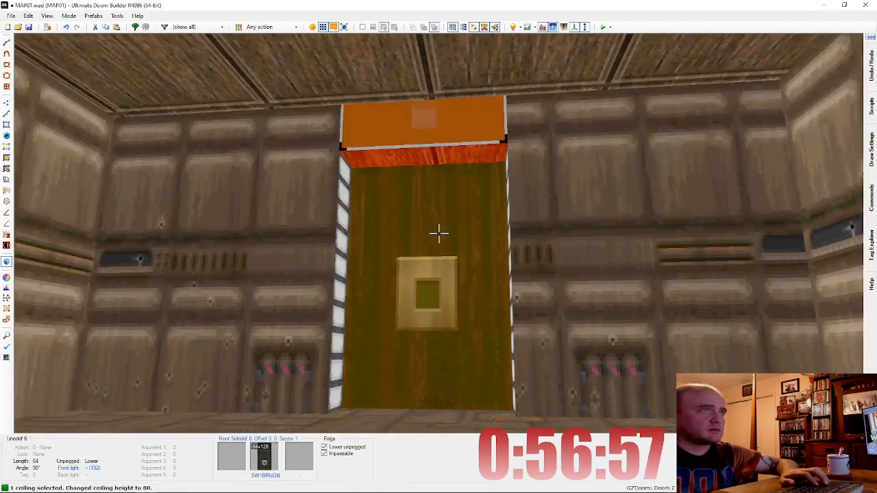
scroll(439, 234, "down", 1)
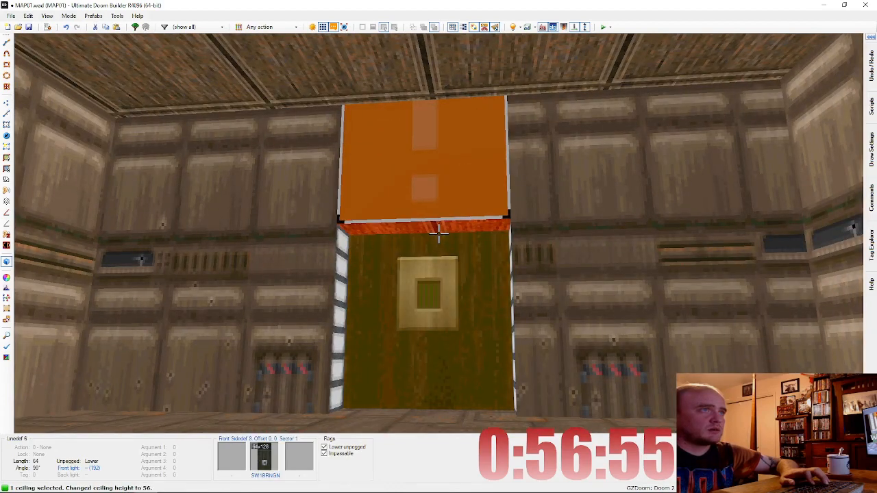
key("w")
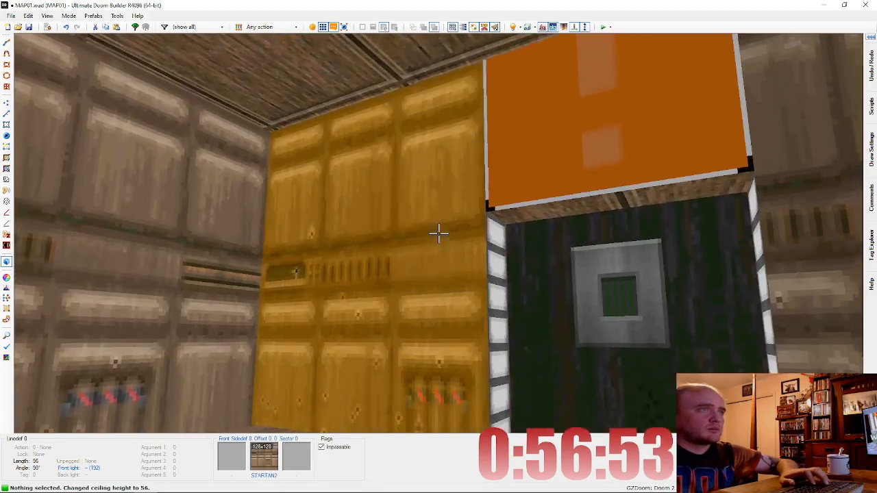
key("ctrl+c")
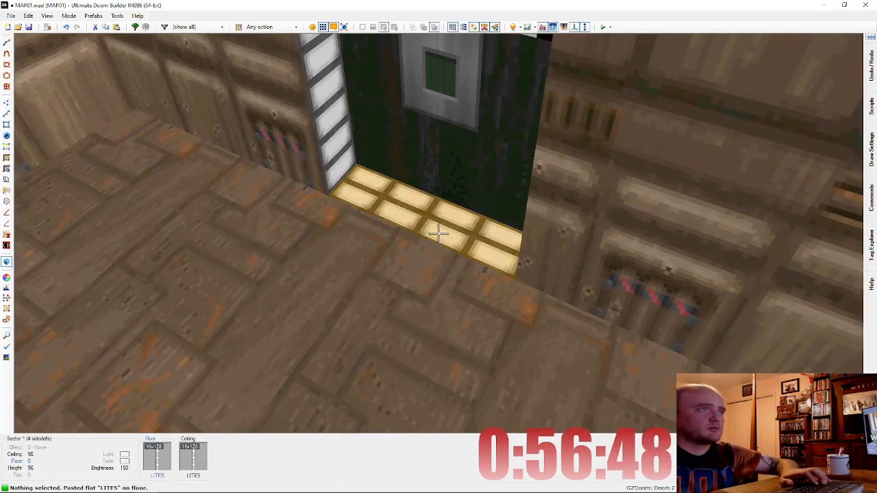
Step: Raise the switch alcove's floor, remove the lower unpegged setting from the switch wall and set its texture offsets to 0, 72
left_click(438, 234)
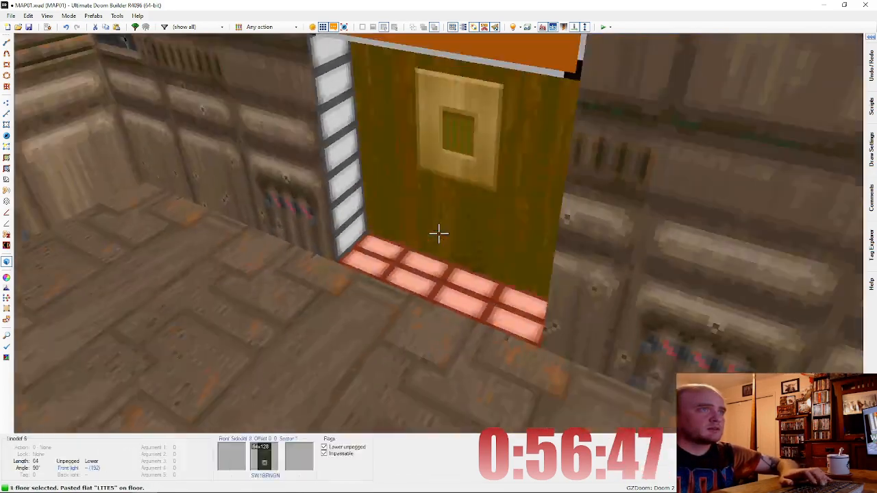
key("c")
key("e")
key("d")
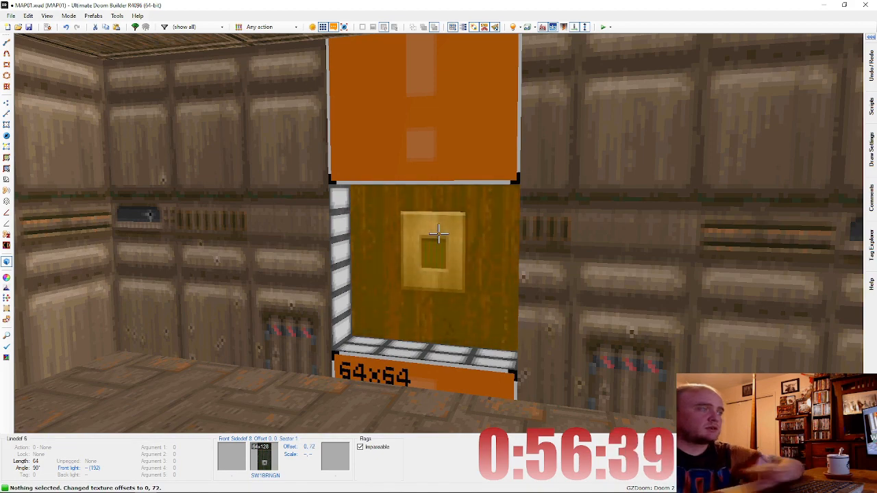
Step: Copy STARTAN2 from the adjacent wall onto the untextured sections above and below the switch alcove opening
key("d")
key("s")
key("e")
key("f")
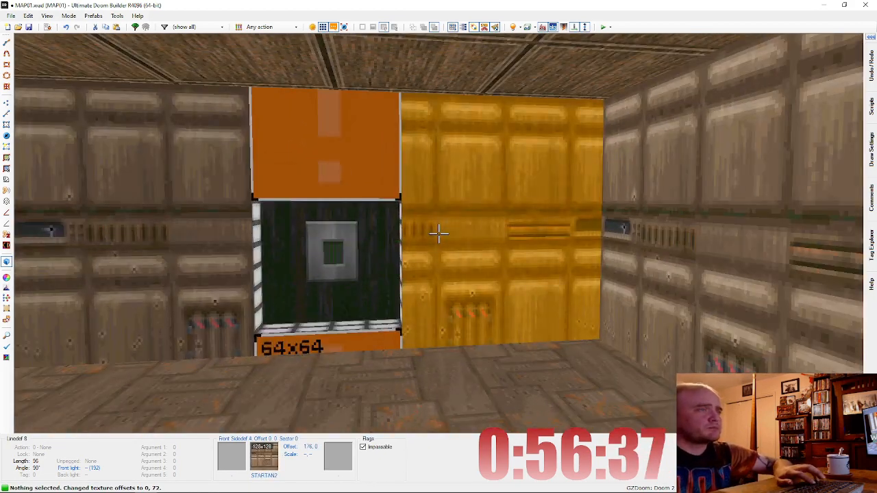
key("ctrl+c")
key("ctrl+v")
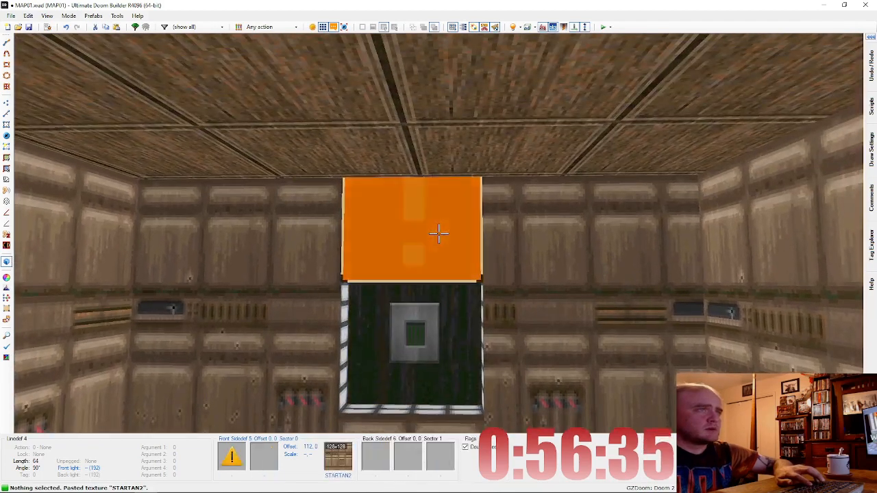
key("ctrl+v")
key("f")
key("e")
key("d")
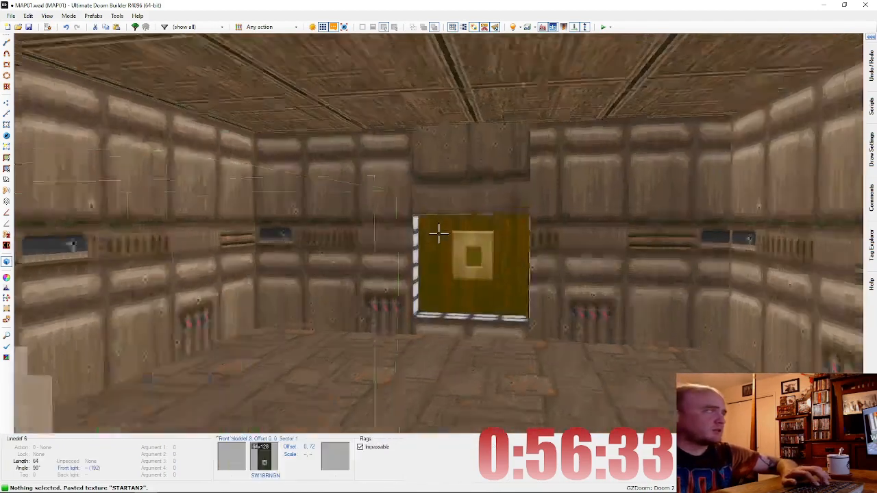
Step: Change the middle texture of the room wall beside the switch alcove to BROWNGRN
key("e")
key("f")
key("s")
key("d")
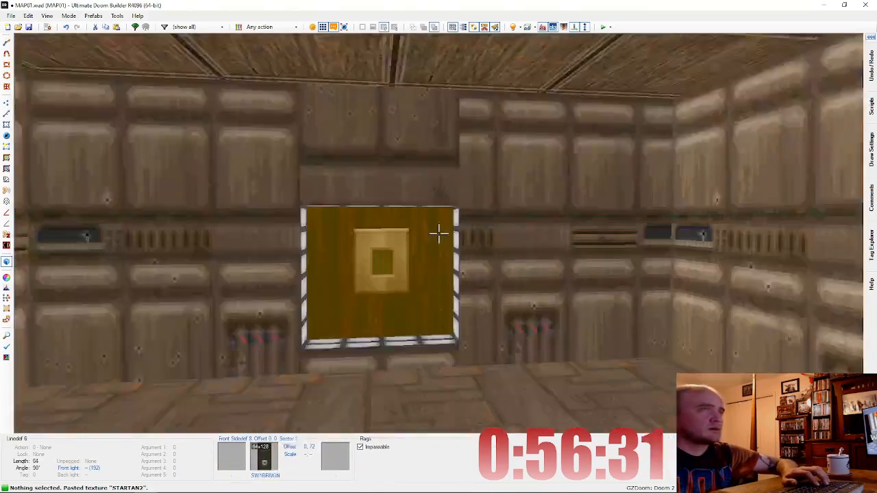
right_click(438, 234)
left_click(756, 256)
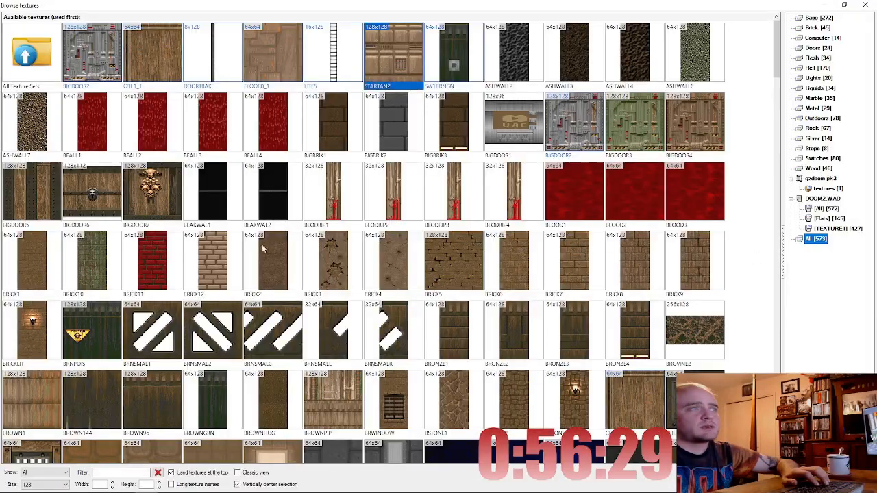
double_click(206, 334)
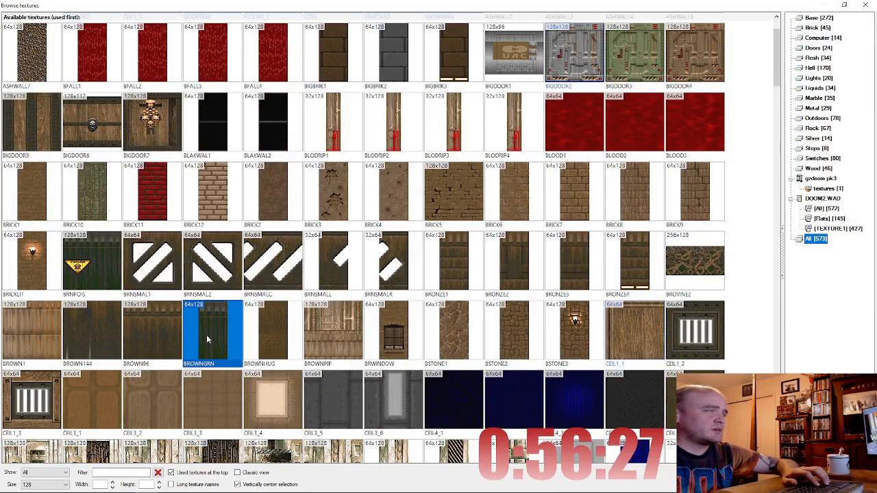
key("Return")
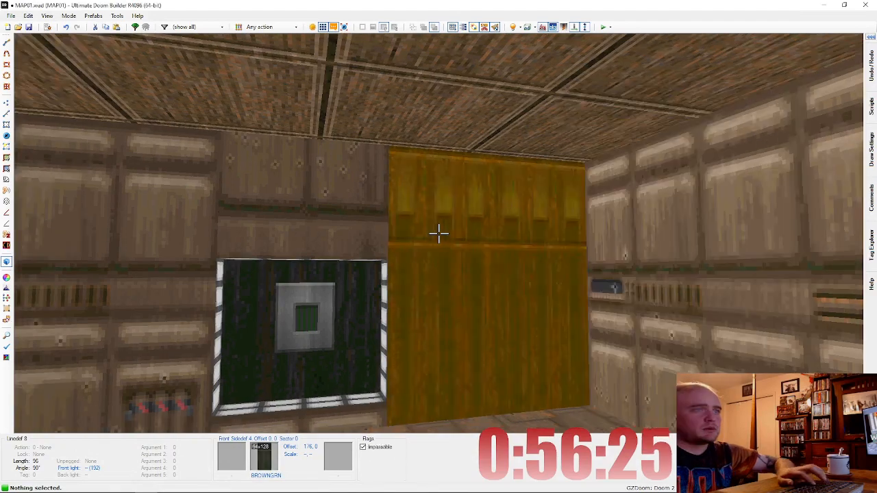
Step: Copy the BROWNGRN texture onto the remaining walls of the player start room
key("ctrl+c")
key("ctrl+v")
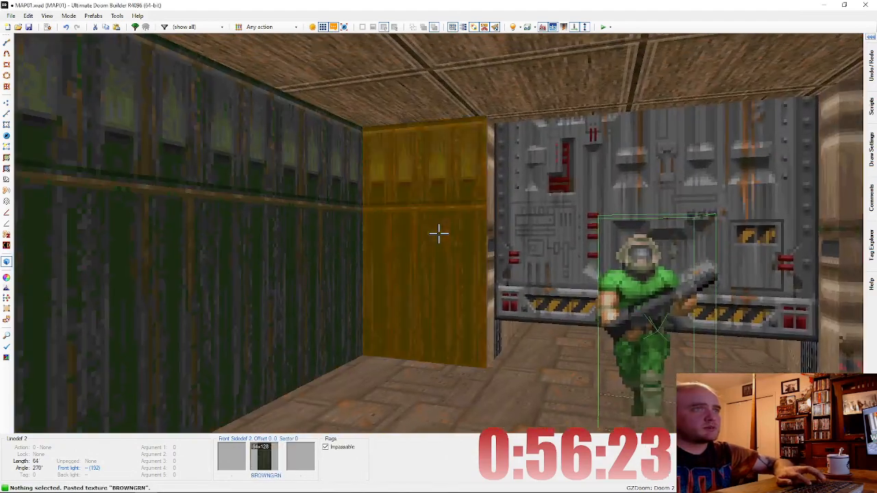
key("ctrl+v")
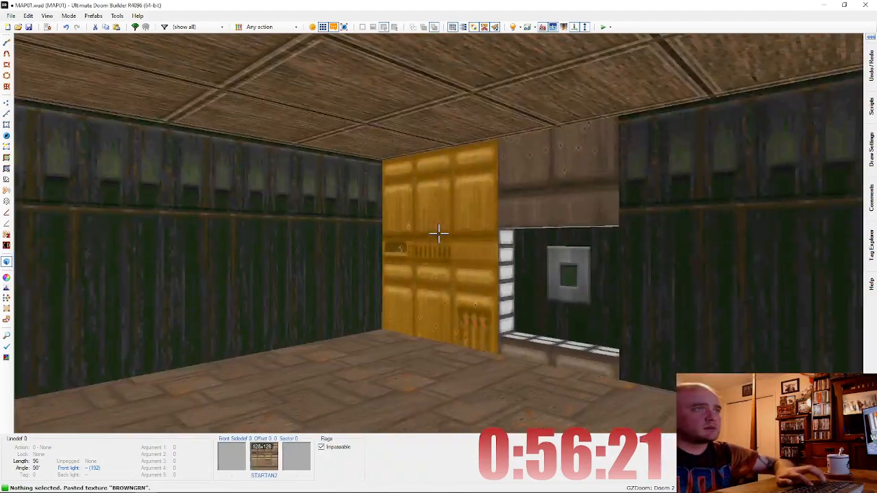
key("ctrl+v")
key("e")
Step: Paste BROWNGRN above and below the switch alcove opening and set that line to upper and lower unpegged
key("ctrl+v")
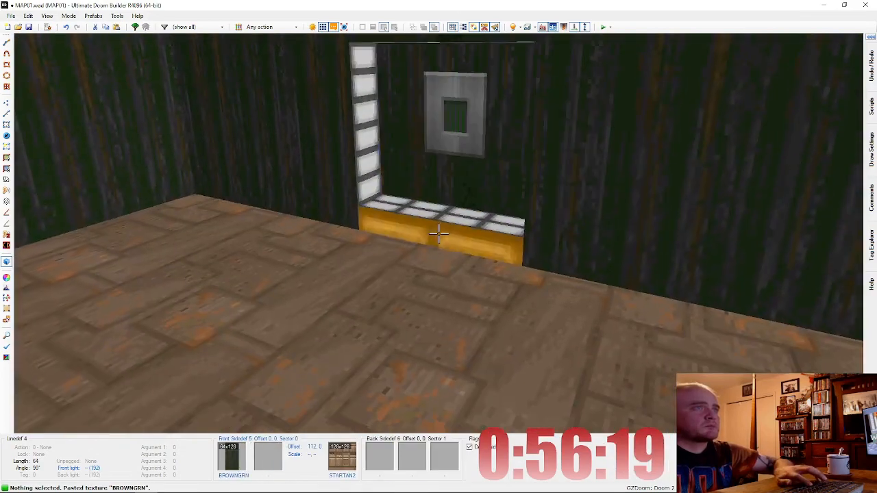
key("ctrl+v")
key("l")
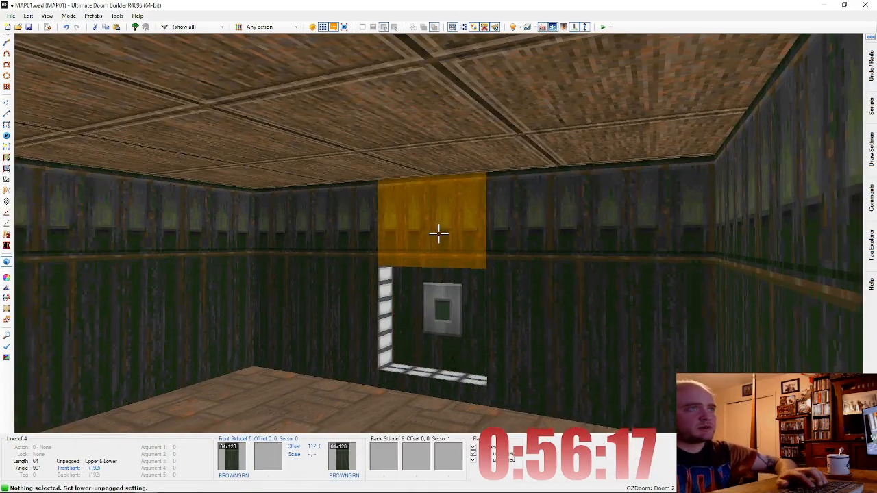
Step: Lower the player start room's sector brightness to 128
key("w")
key("f")
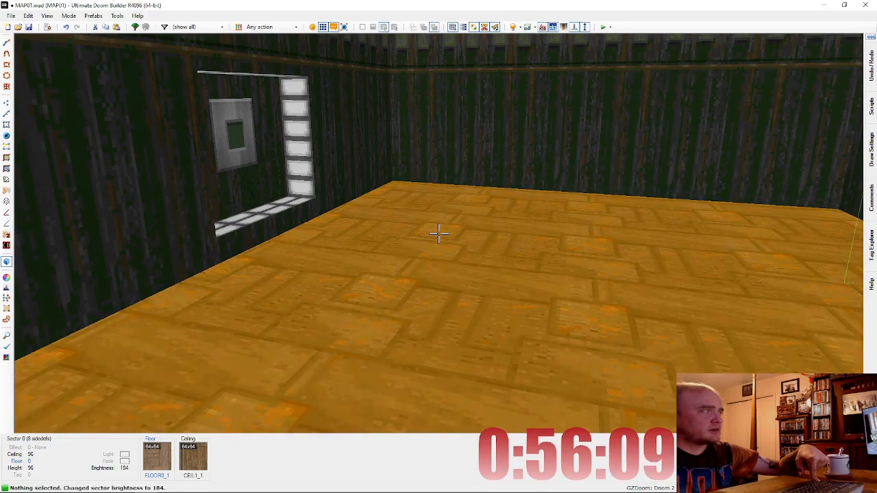
key("Page_Down")
key("Page_Down")
key("Page_Down")
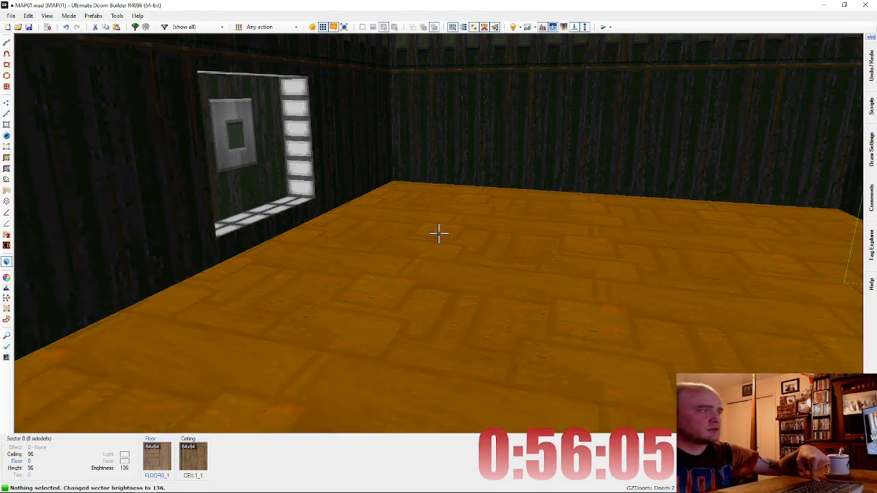
key("Page_Down")
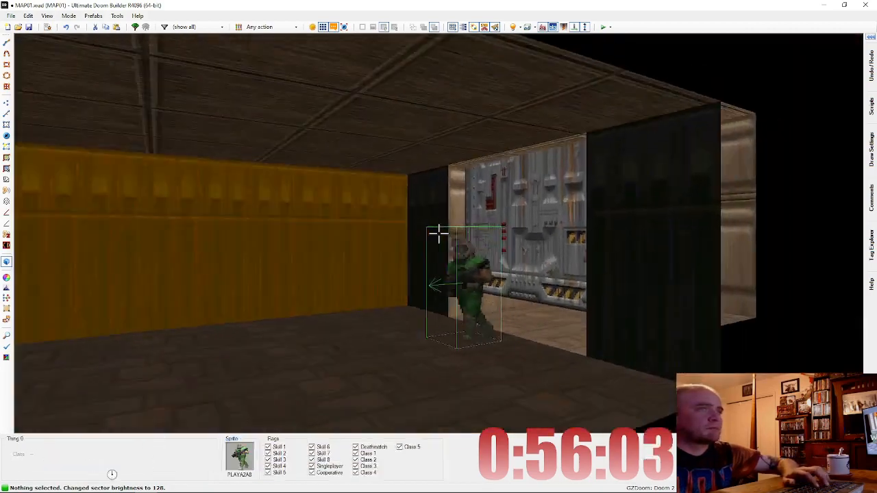
Step: Copy LITE5 from the switch alcove onto both short side walls between the player start room and the door
key("e")
key("d")
key("f")
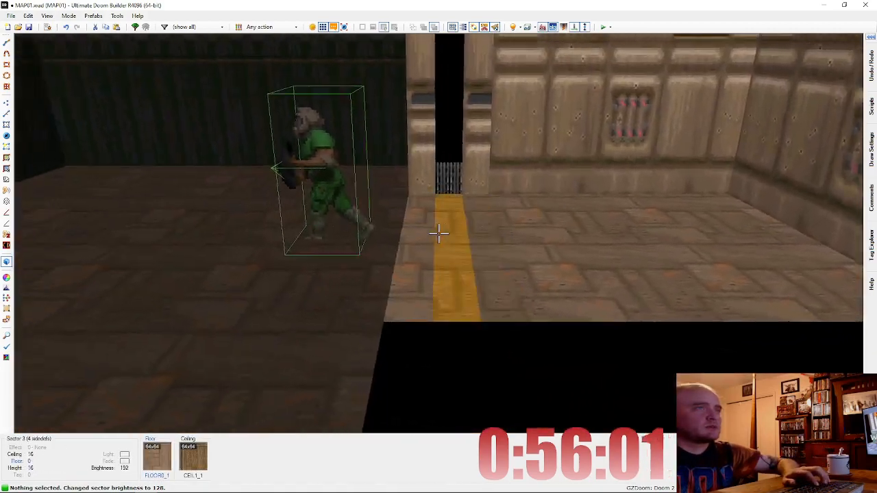
key("e")
key("ctrl+c")
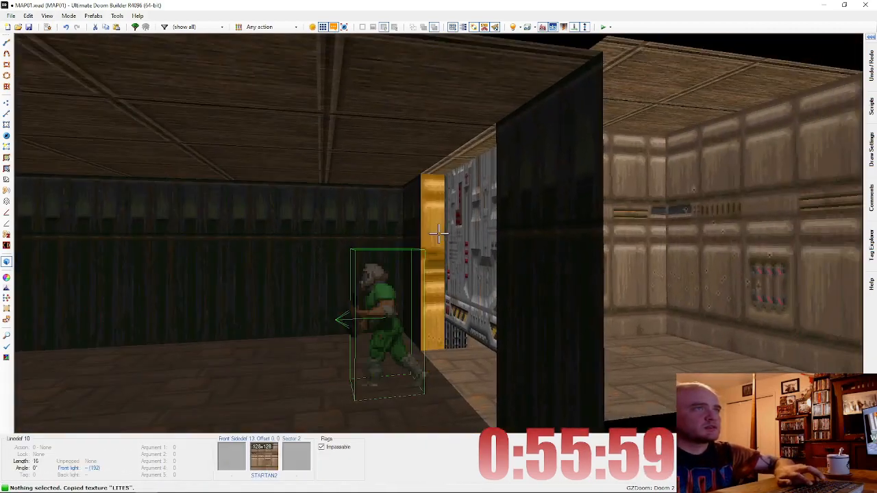
key("ctrl+v")
key("s")
key("e")
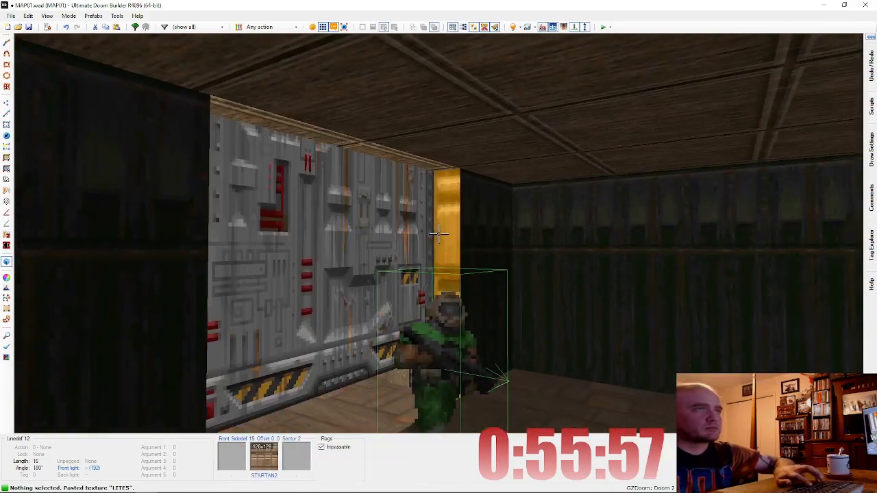
key("ctrl+v")
key("f")
key("d")
key("e")
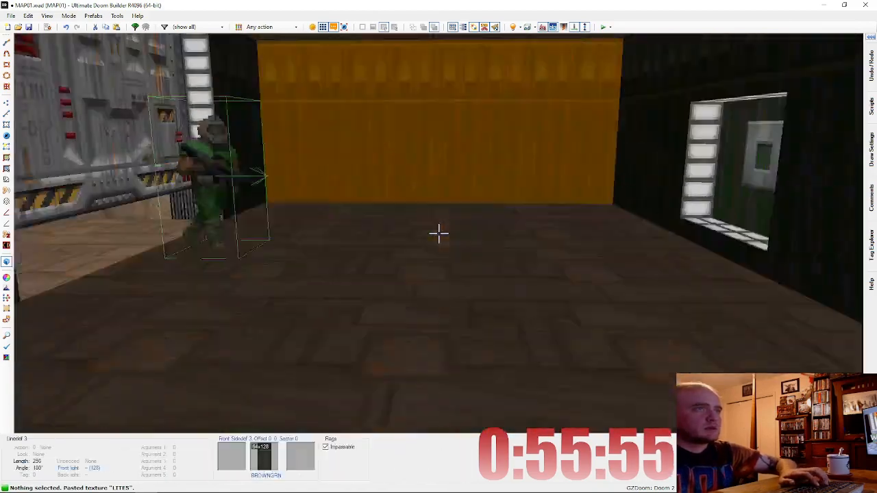
Step: Change the player start room's floor flat to FLOOR4_8
key("d")
right_click(439, 233)
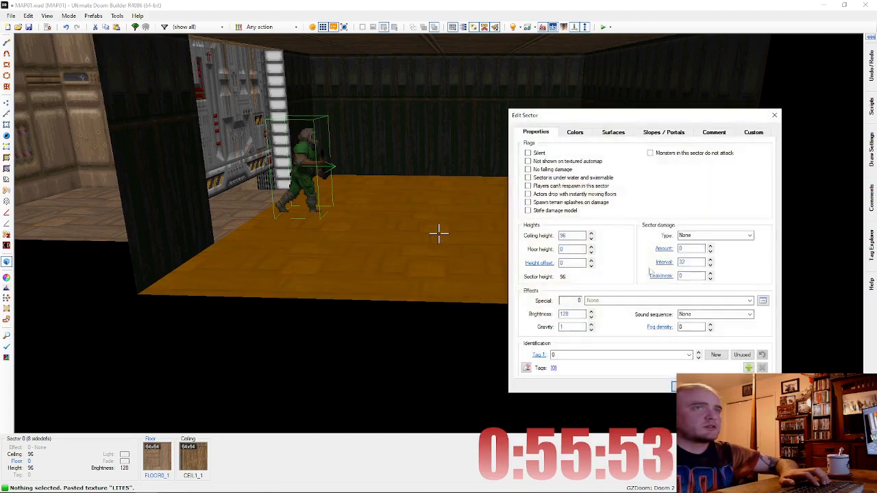
left_click(604, 133)
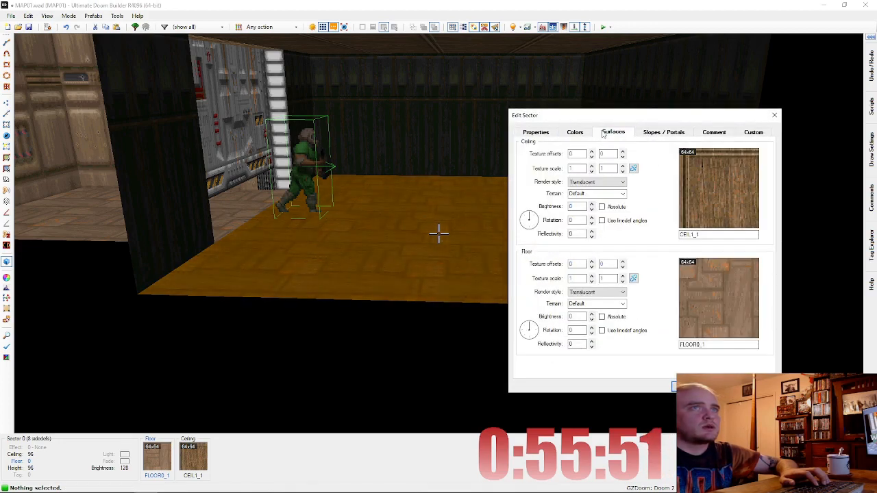
left_click(706, 282)
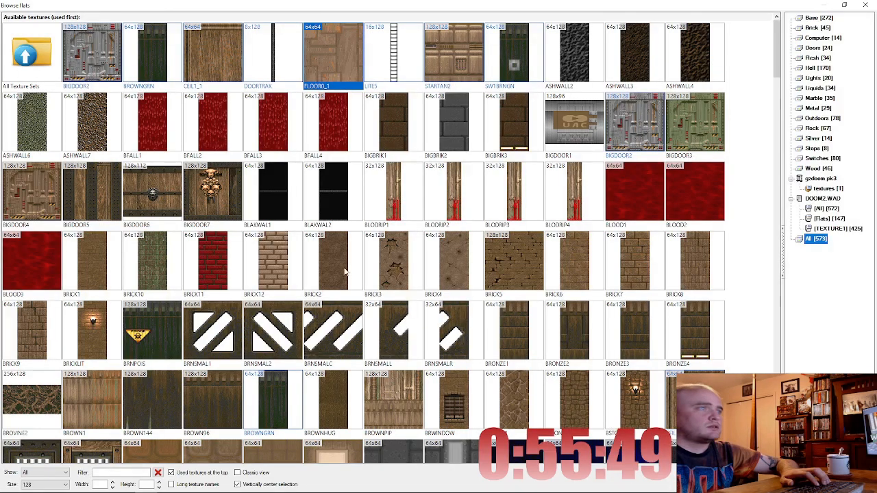
scroll(346, 271, "down", 3)
scroll(287, 332, "down", 7)
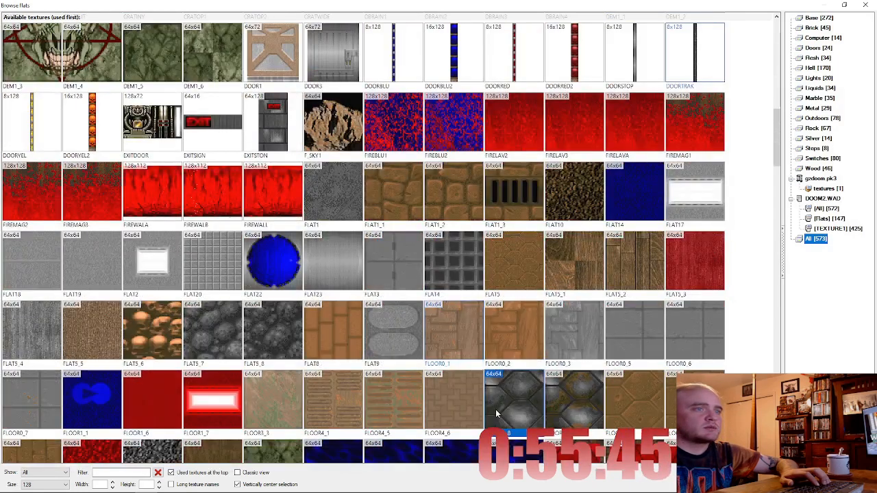
double_click(496, 414)
key("Return")
Step: Change the player start room's ceiling flat to CEIL5_1
key("e")
key("d")
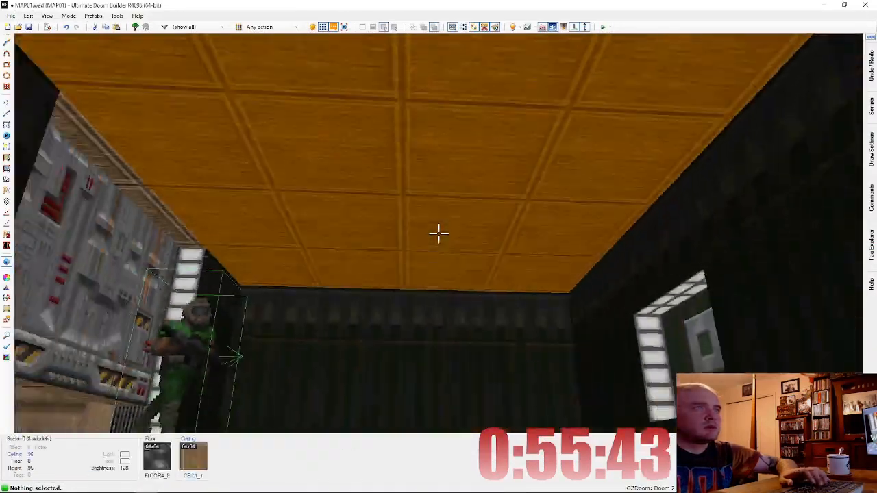
right_click(438, 234)
left_click(717, 193)
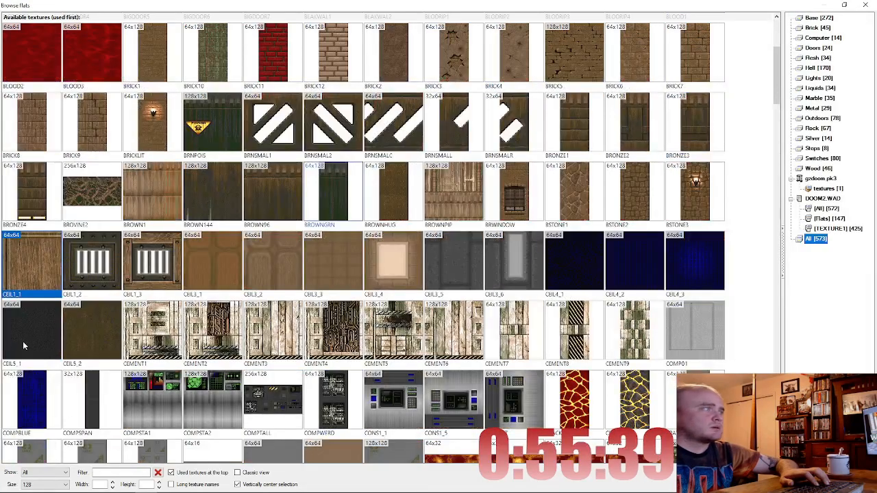
double_click(29, 345)
key("Return")
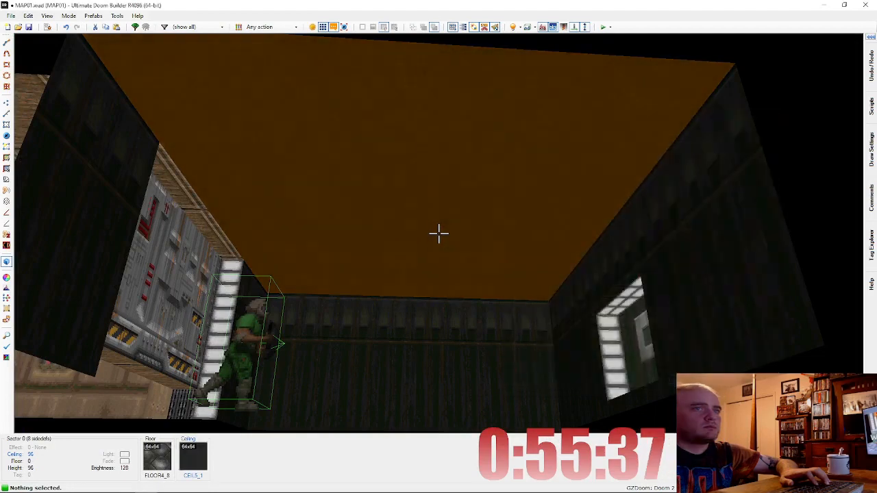
Step: Copy CEIL5_1 onto the ceiling between the start room and the door, and FLOOR4_8 onto the doorway and corridor floors
key("e")
key("ctrl+c")
key("d")
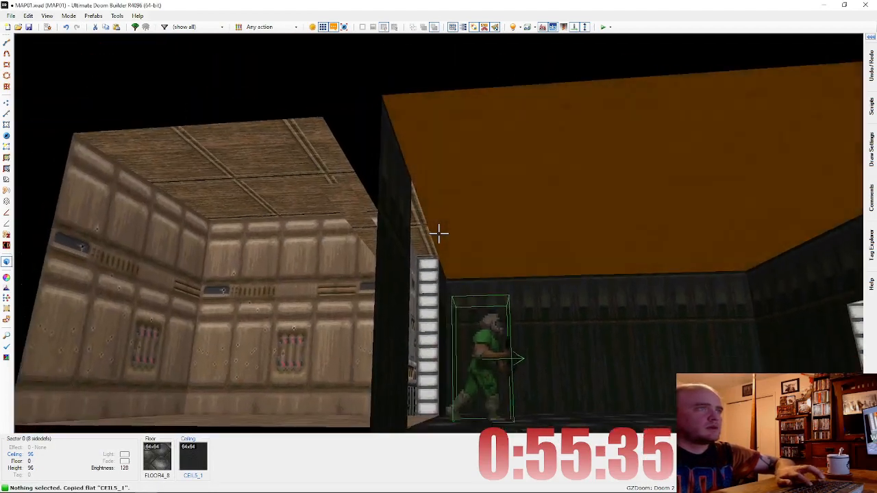
key("ctrl+v")
key("e")
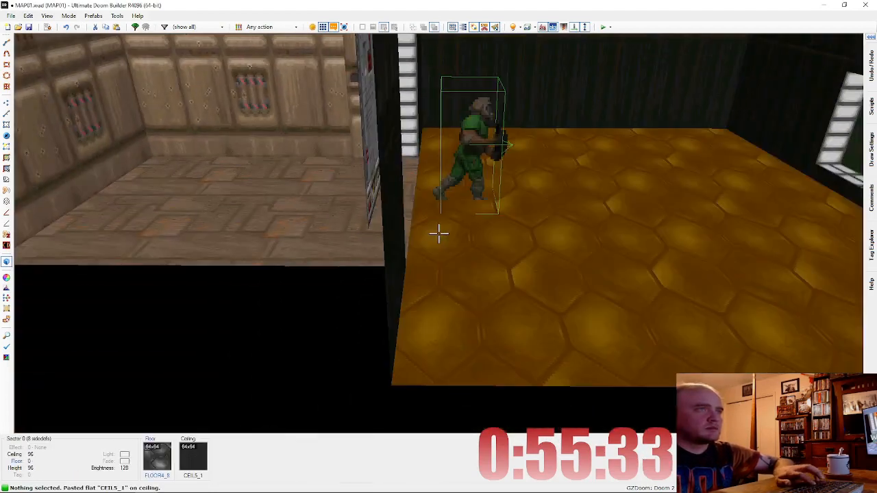
key("ctrl+v")
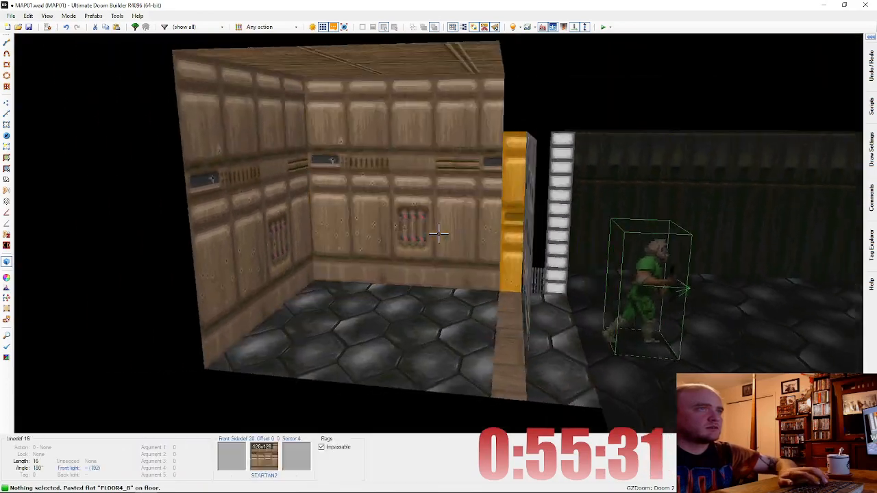
Step: Paste LITE5 onto both short side walls on the corridor side of the door
key("s")
key("e")
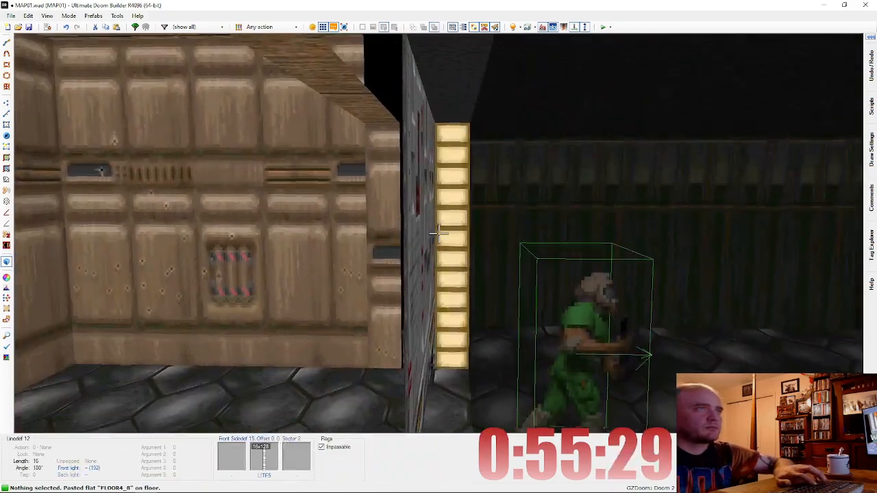
key("ctrl+v")
key("s")
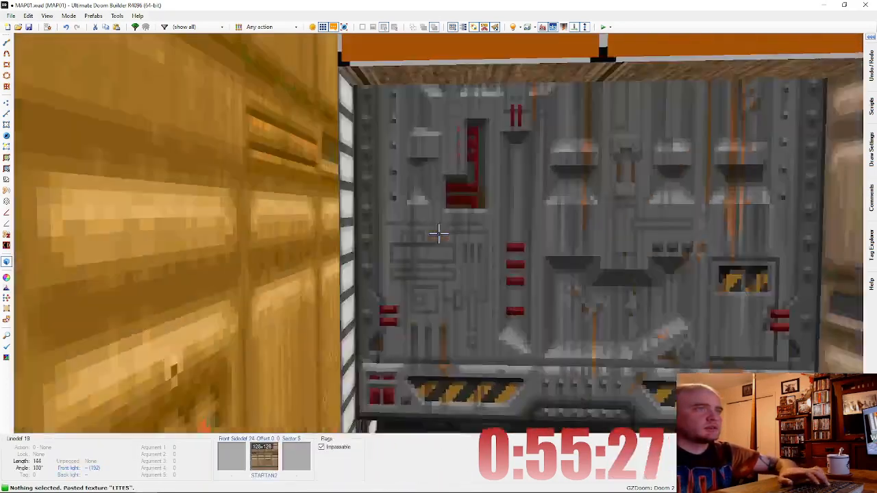
key("ctrl+v")
key("f")
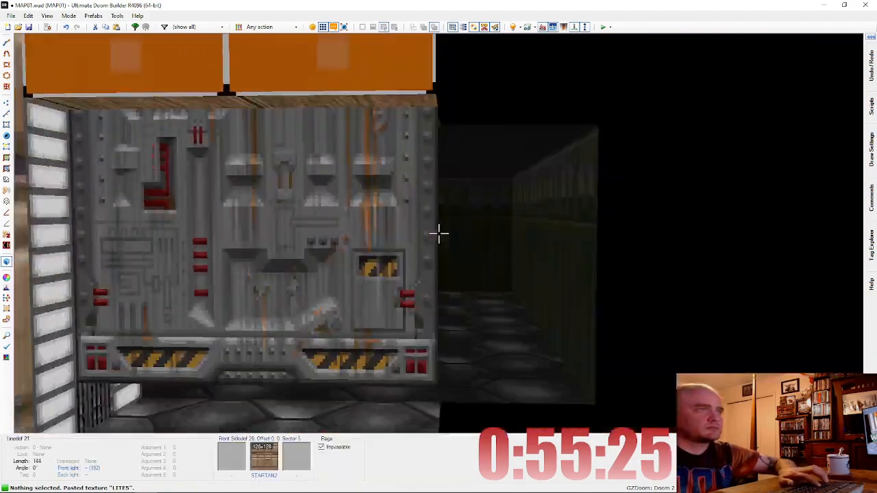
Step: Copy CEIL5_1 from the start room onto the door sector's underside and lower the door's ceiling to height 0
key("s")
key("e")
key("s")
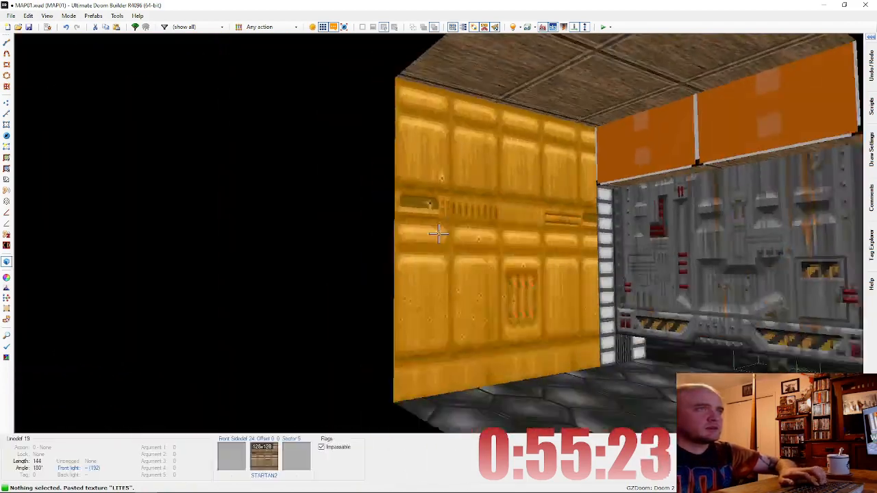
key("f")
key("e")
key("d")
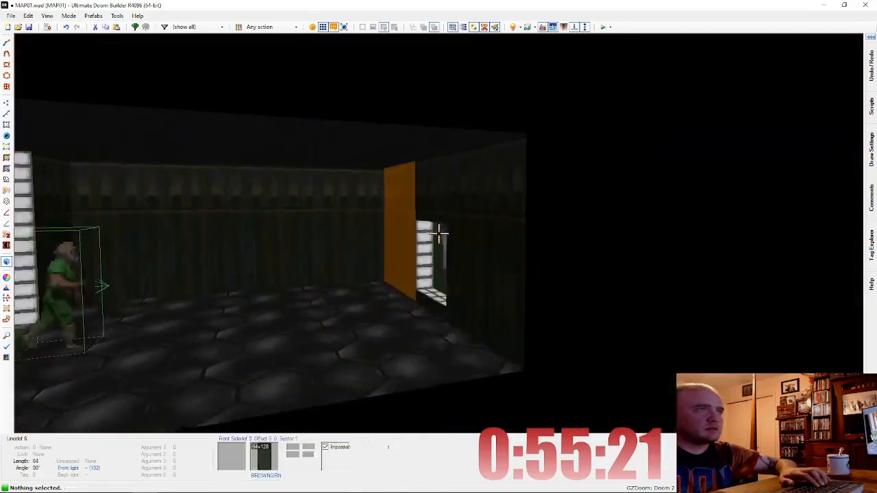
key("e")
key("s")
key("f")
key("d")
key("e")
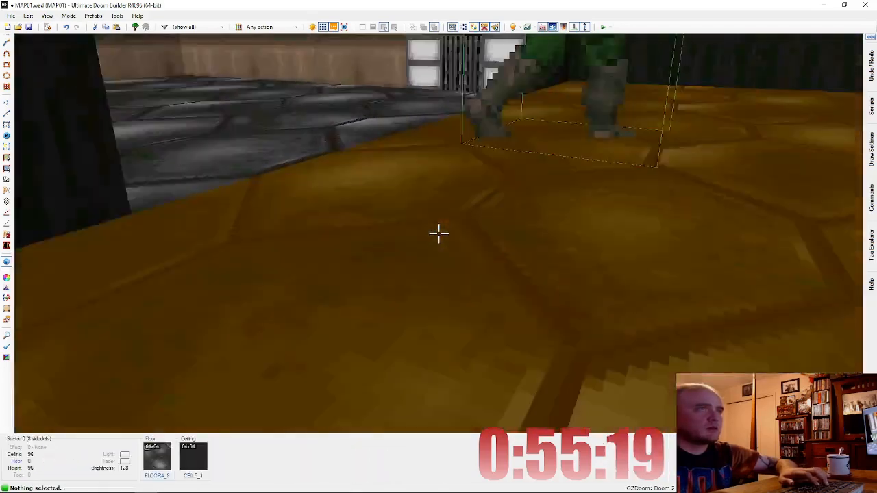
key("ctrl+c")
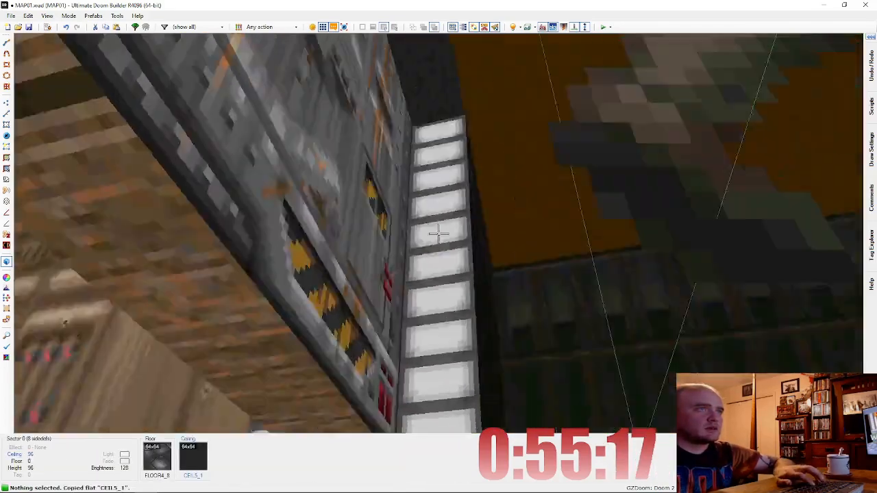
key("ctrl+v")
scroll(438, 234, "down", 1)
scroll(439, 234, "down", 1)
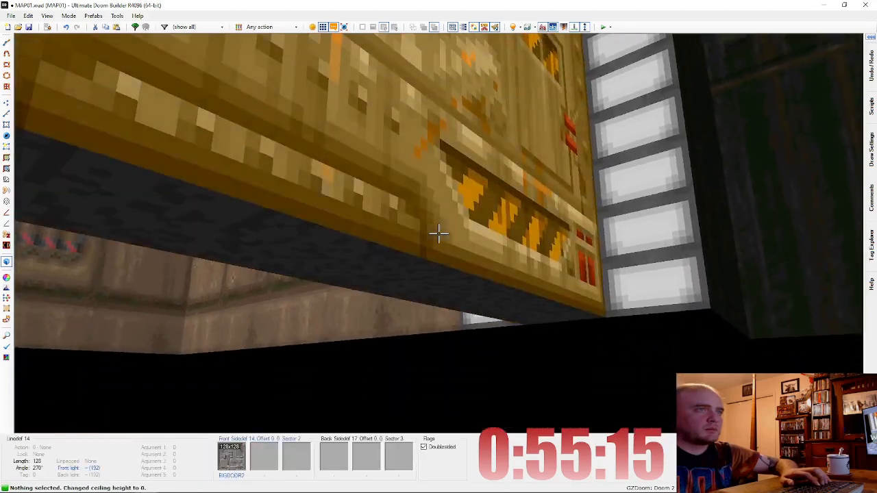
Step: Assign the new tag 1 to the door sector in Sectors Mode
key("d")
key("w")
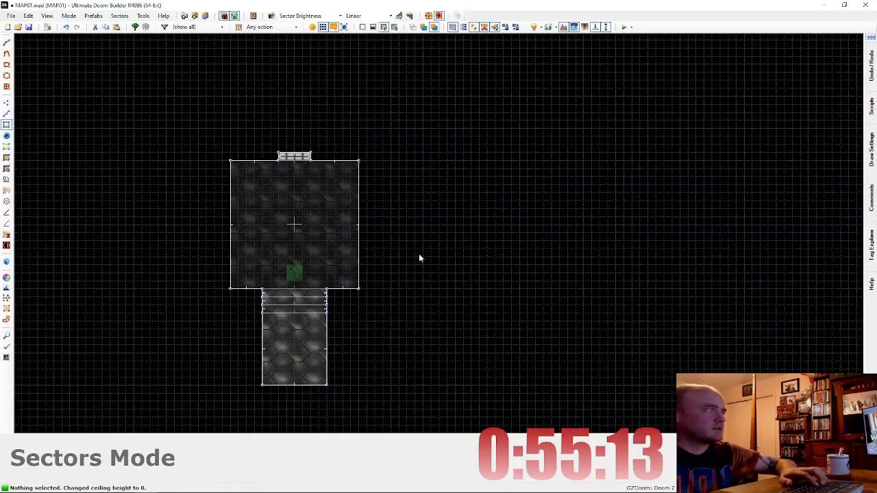
scroll(298, 308, "up", 4)
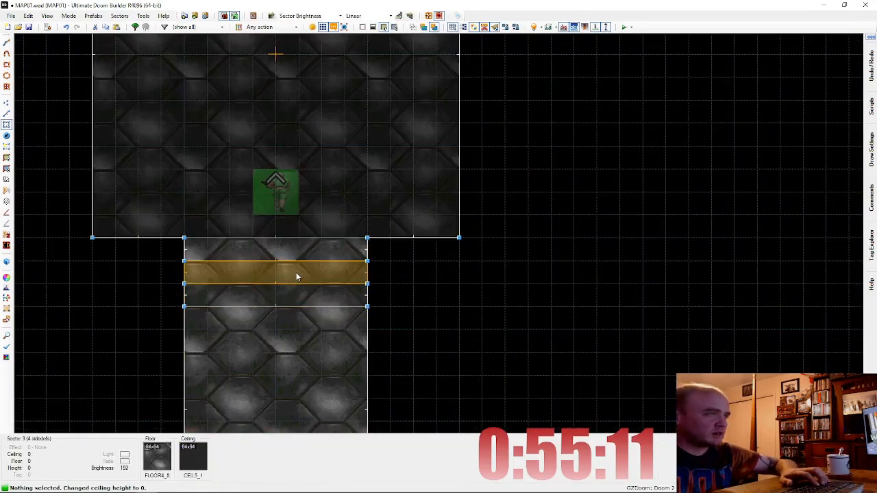
right_click(297, 276)
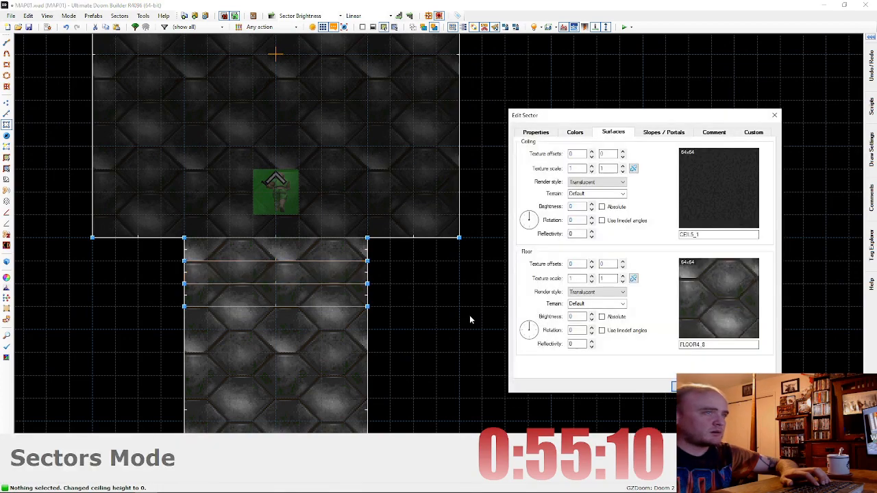
left_click(545, 136)
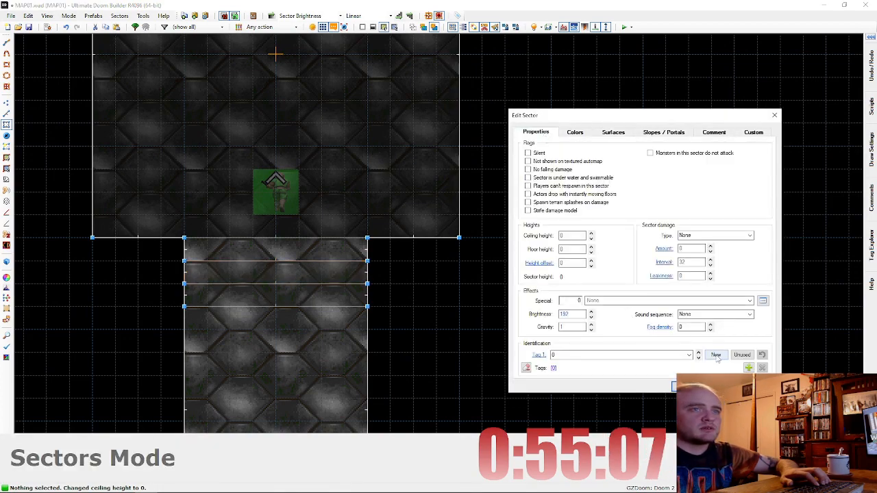
left_click(699, 386)
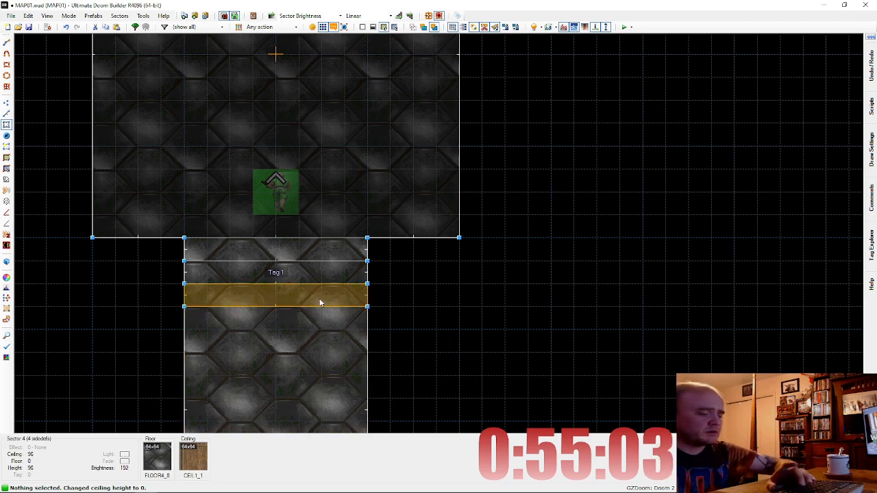
Step: Flip the corridor-side door line and give both door lines a repeatable Door Open action with sector tag 1 and speed 32 Normal
key("l")
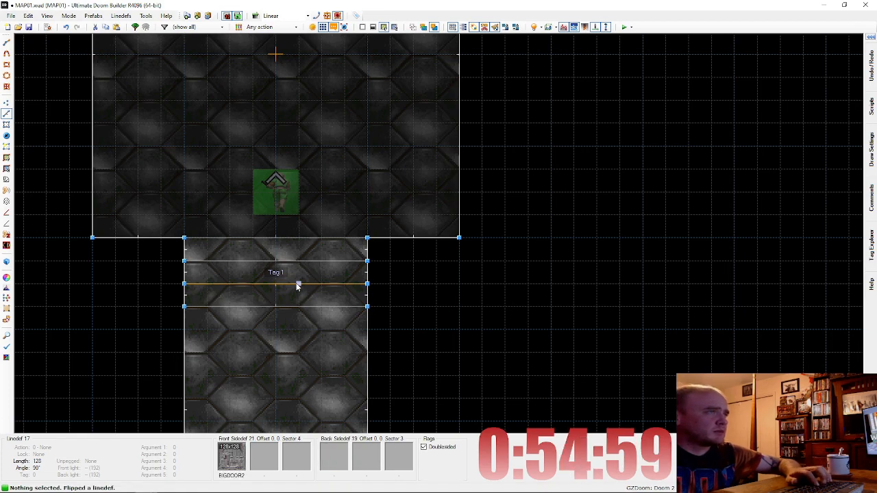
left_click(298, 284)
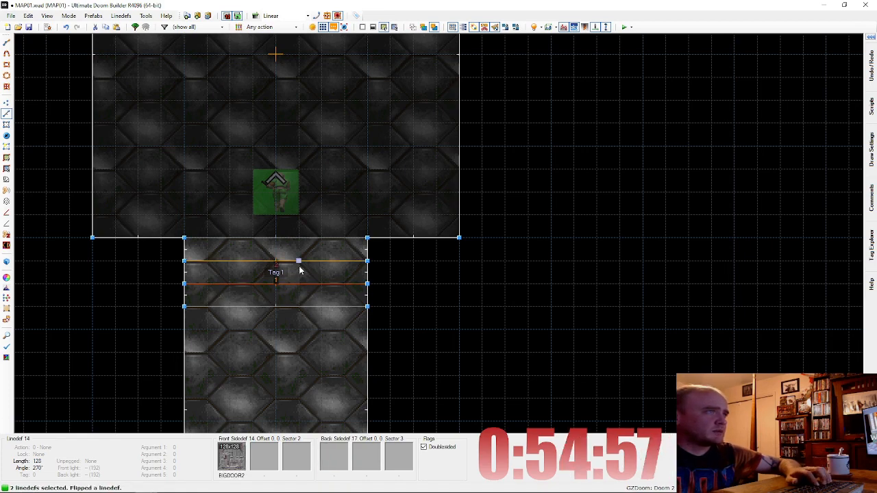
right_click(299, 270)
left_click(581, 111)
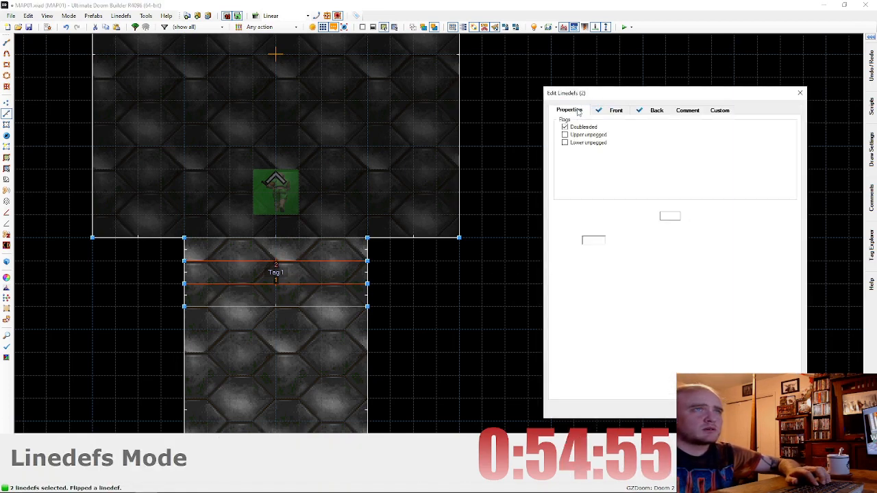
left_click(772, 241)
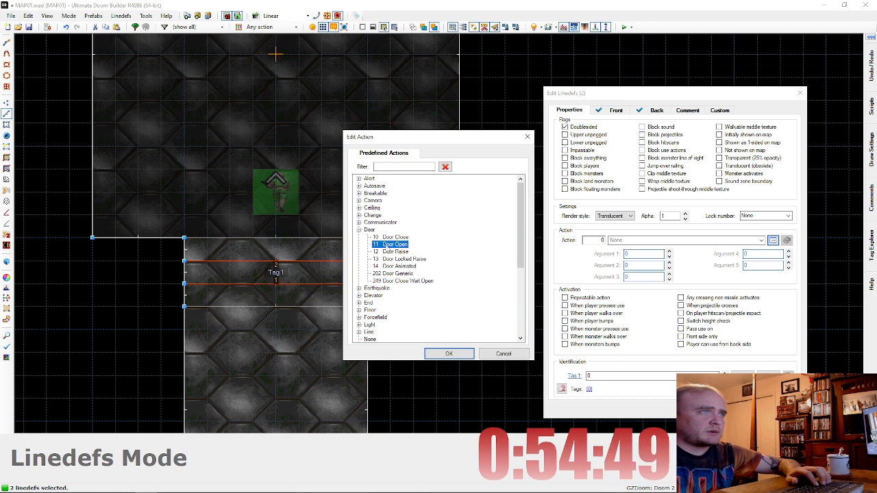
double_click(388, 244)
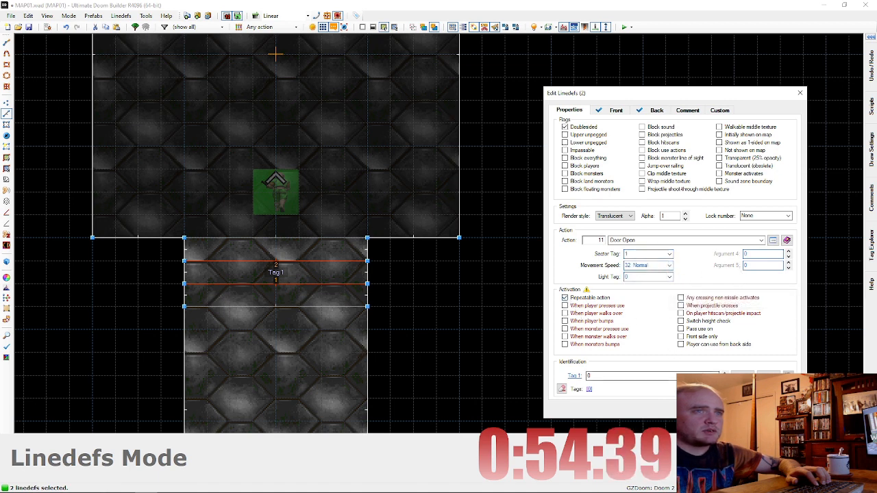
key("Return")
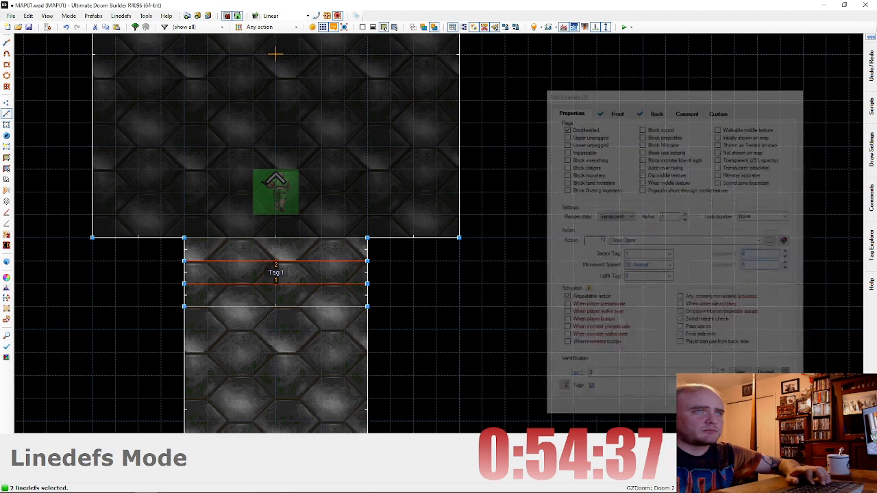
Step: Test the map in the game by trying the door from the start room, and quit back to the editor
scroll(314, 210, "down", 4)
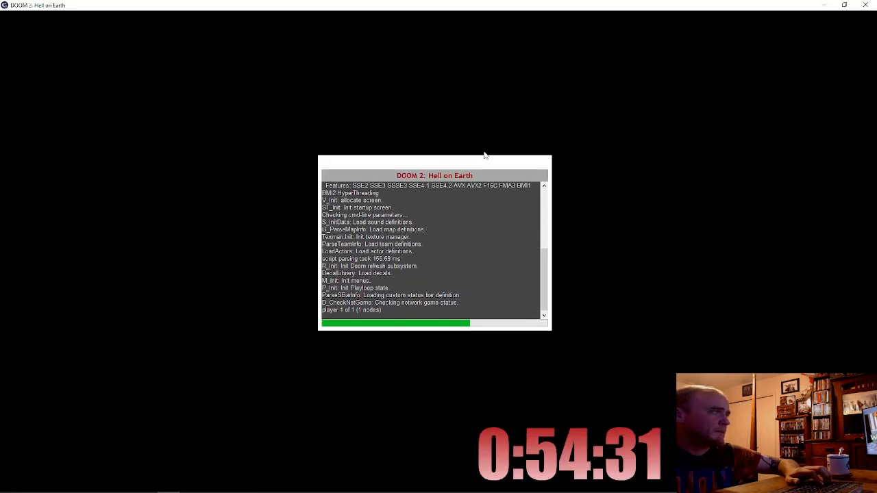
key("w")
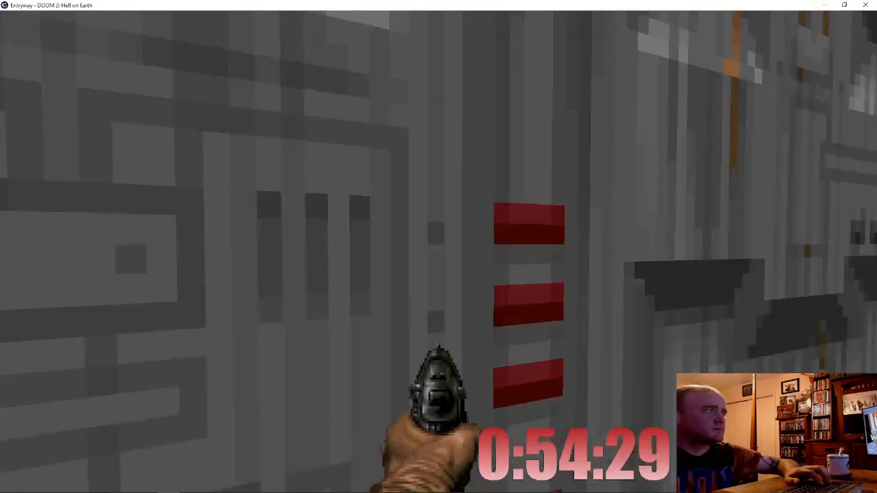
key("s")
key("w")
key("s")
key("Escape")
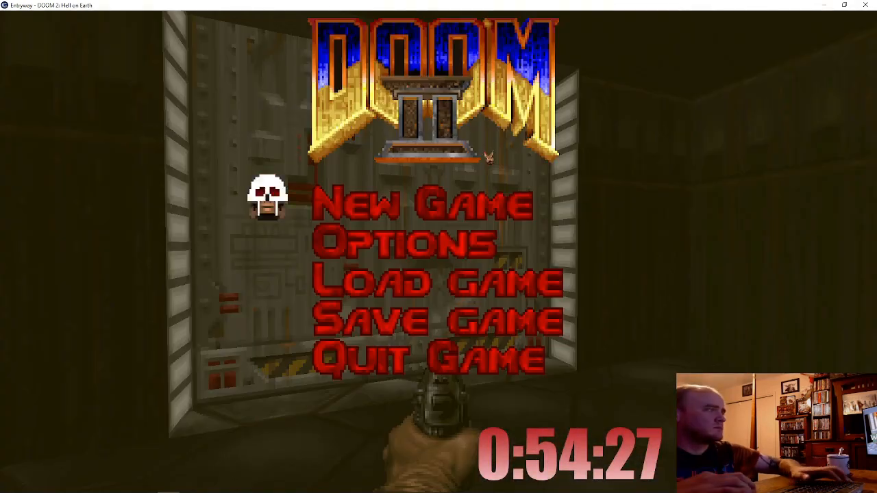
key("Return")
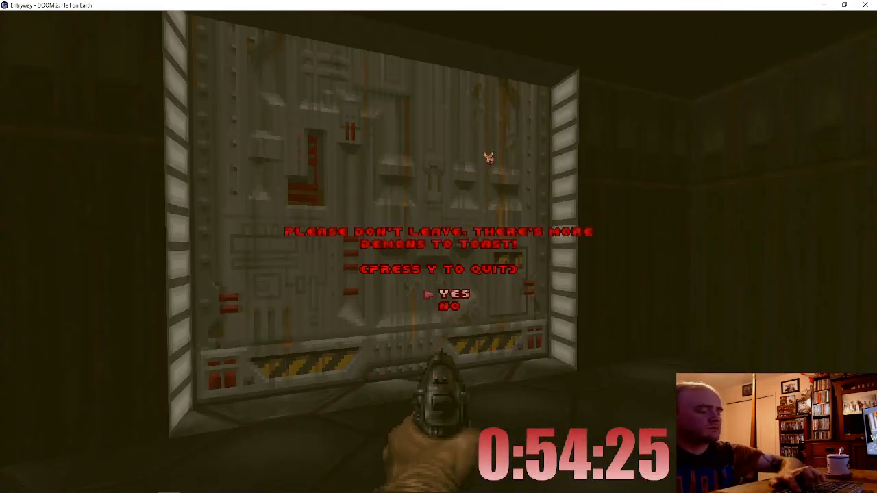
key("y")
Step: Enable the "When player presses use" activation on both Door Open lines of the door sector
scroll(309, 190, "up", 4)
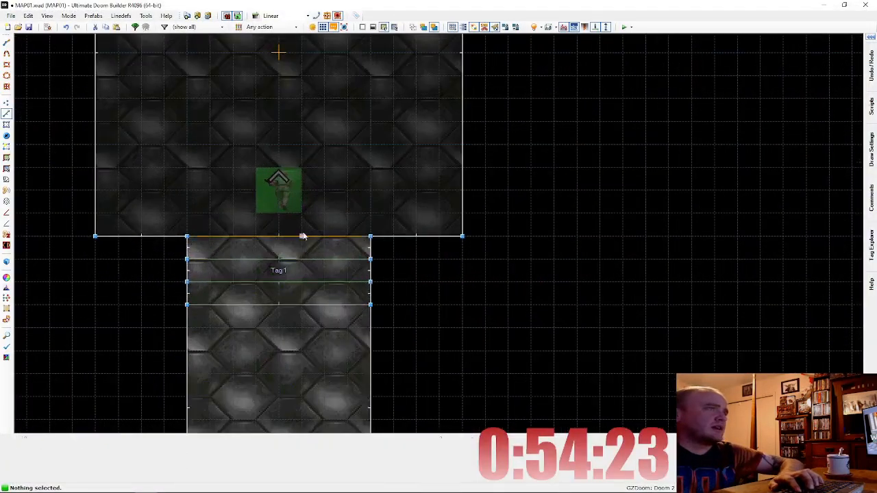
left_click(297, 282)
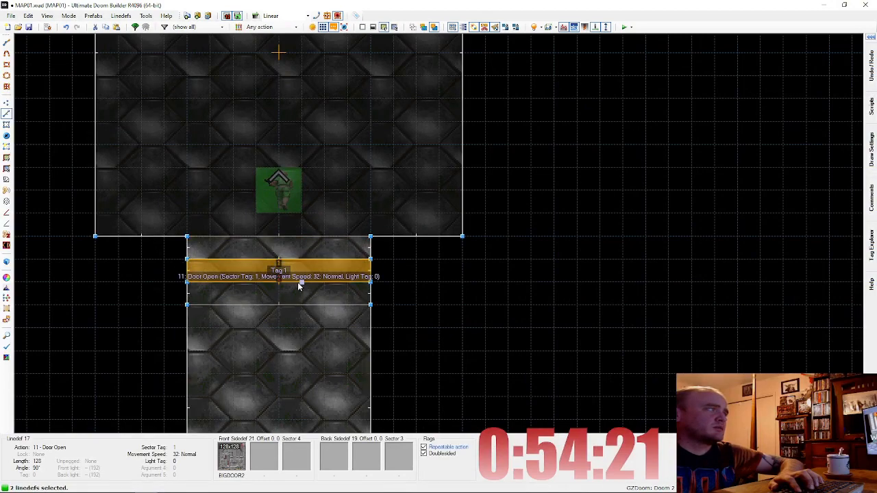
right_click(297, 282)
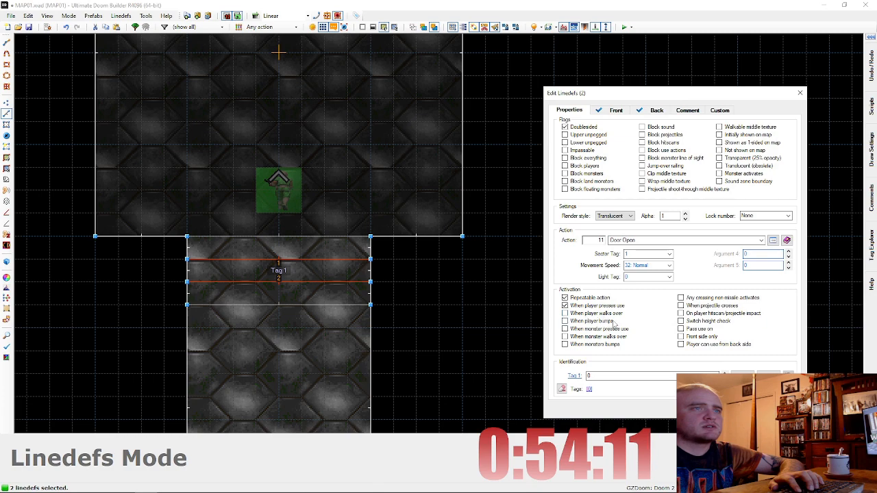
key("Return")
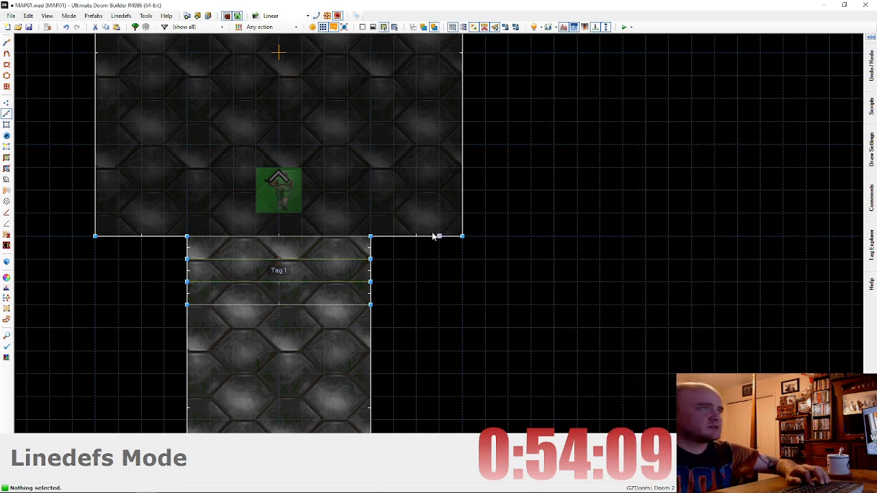
Step: Test the map in the game by opening the door and walking between the start room and corridor, and quit to the editor
scroll(418, 213, "down", 3)
left_click(624, 27)
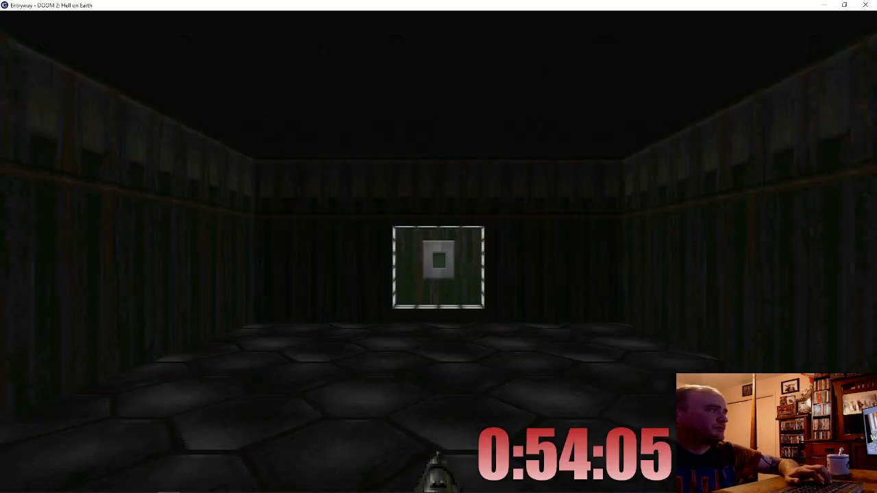
key("w")
key("e")
key("s")
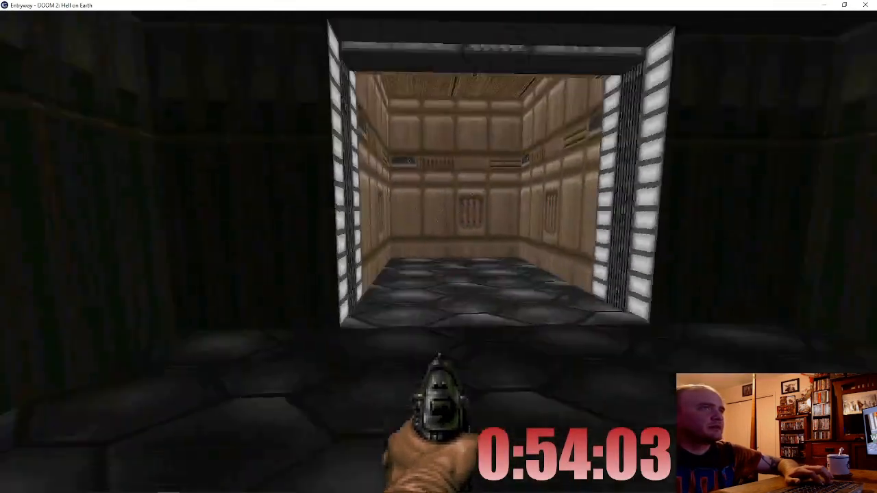
key("w")
key("s")
key("w")
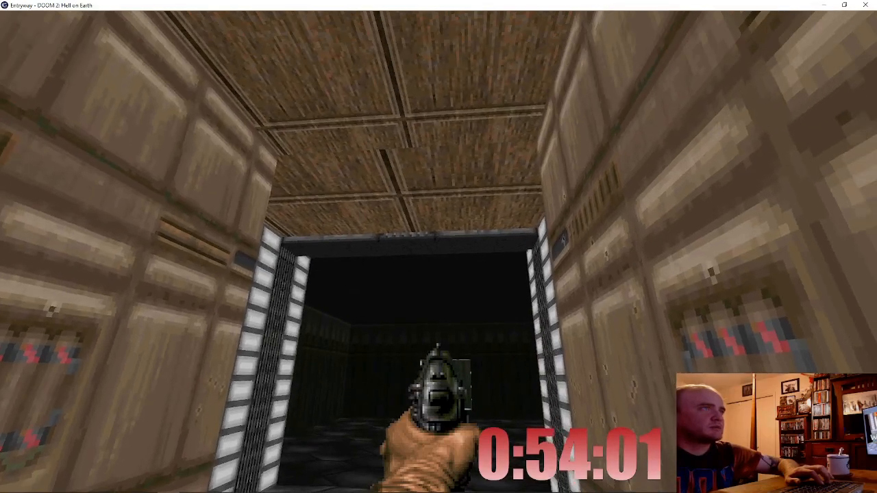
key("s")
key("w")
key("s")
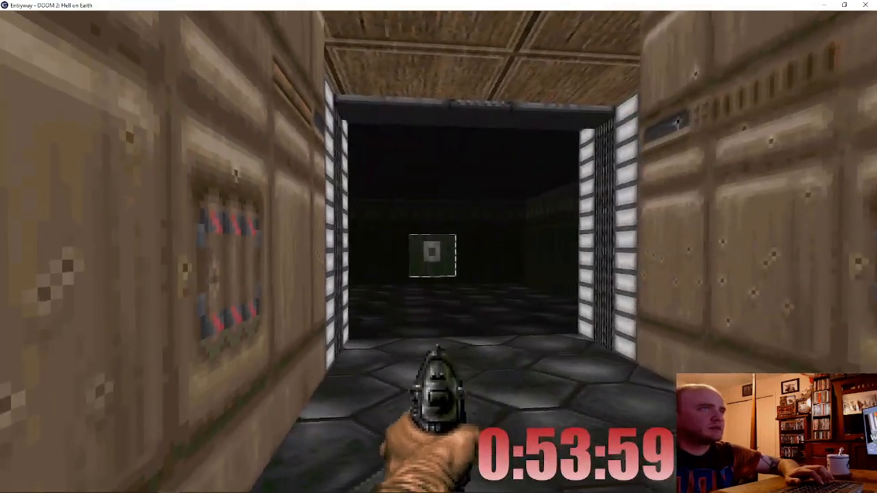
key("w")
key("w")
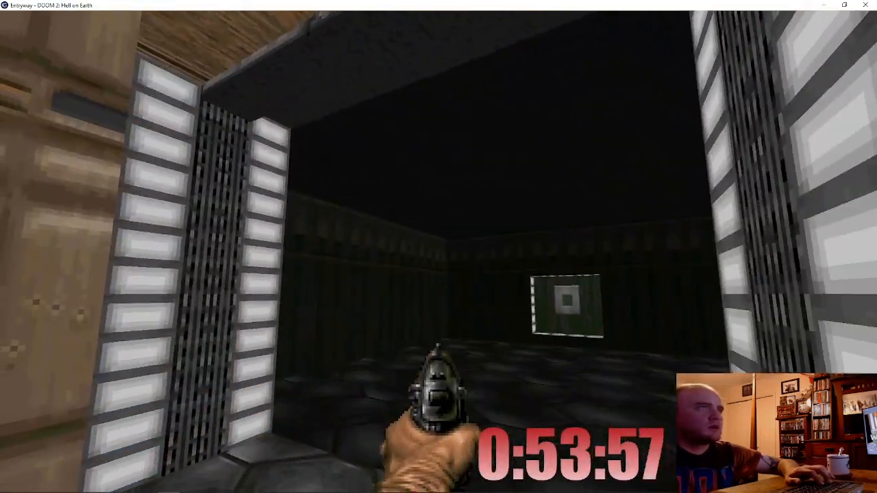
key("s")
key("Escape")
key("Up")
key("Return")
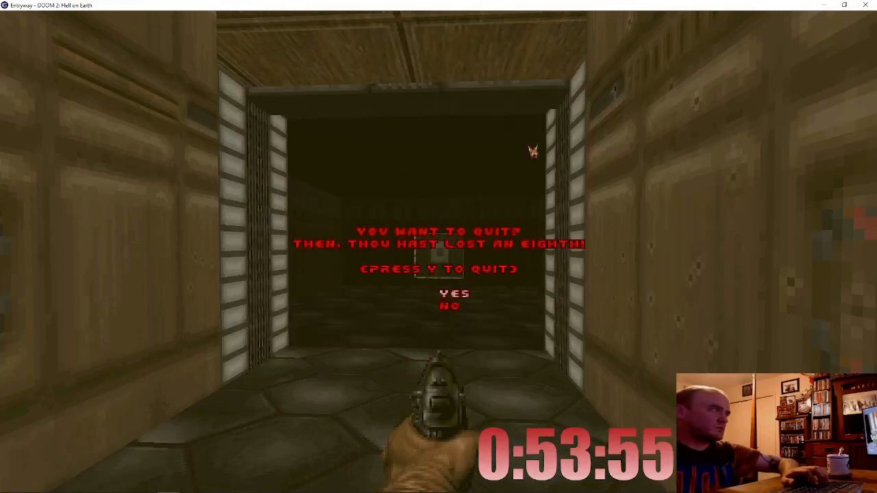
key("y")
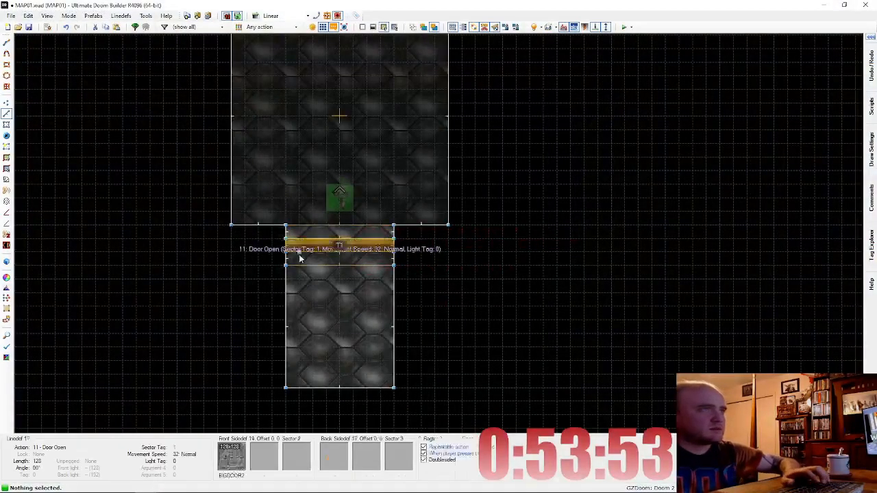
Step: Copy the STARTAN2 texture from the corridor wall onto the missing upper wall above the corridor side of the door
scroll(294, 256, "down", 2)
scroll(349, 320, "up", 1)
key("w")
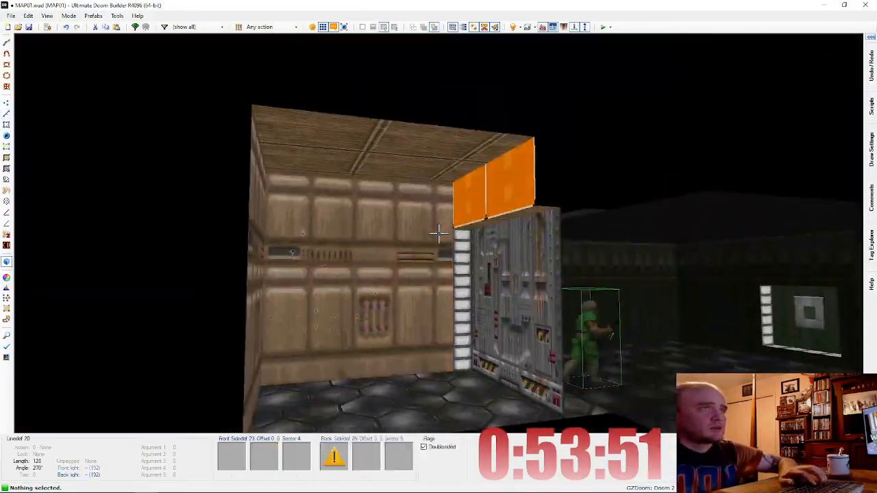
key("ctrl+c")
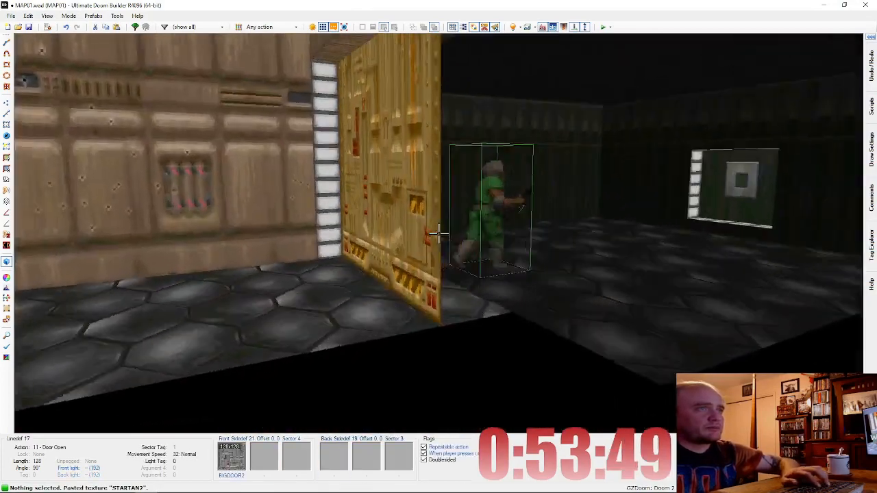
key("ctrl+v")
key("w")
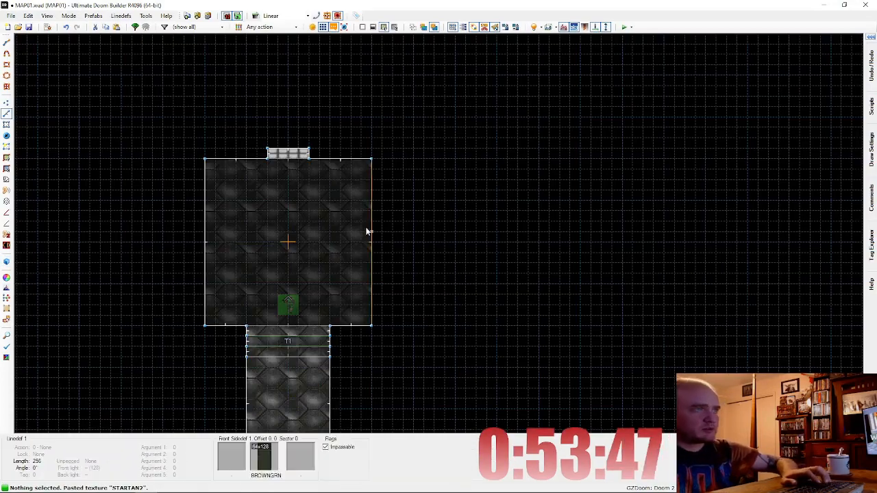
Step: Assign action 243 End Normal to the start room's switch line, activated when the player presses use
right_click(294, 152)
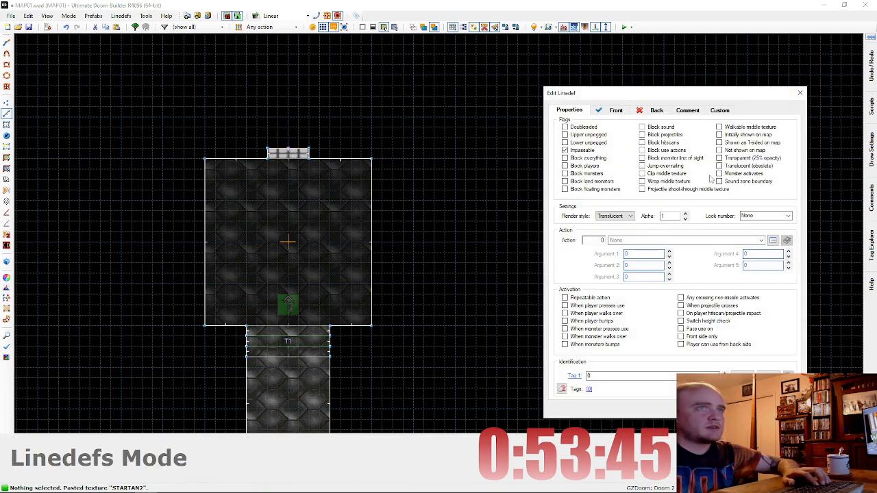
left_click(773, 241)
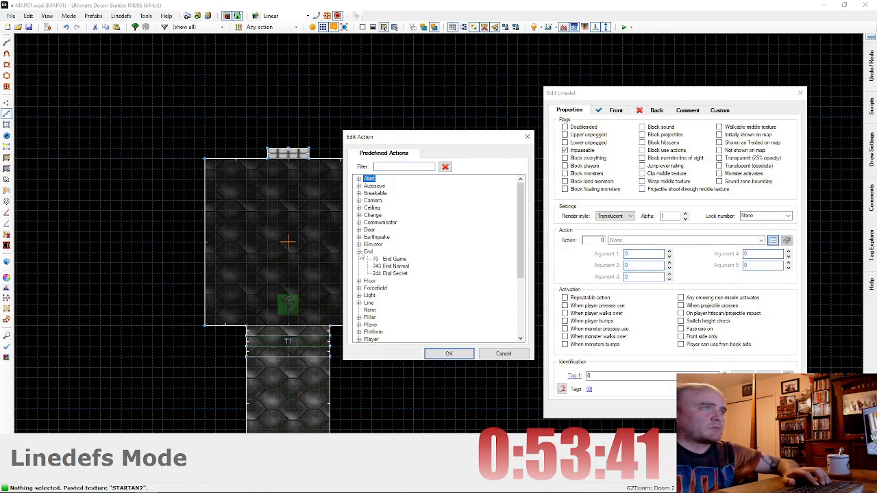
double_click(408, 270)
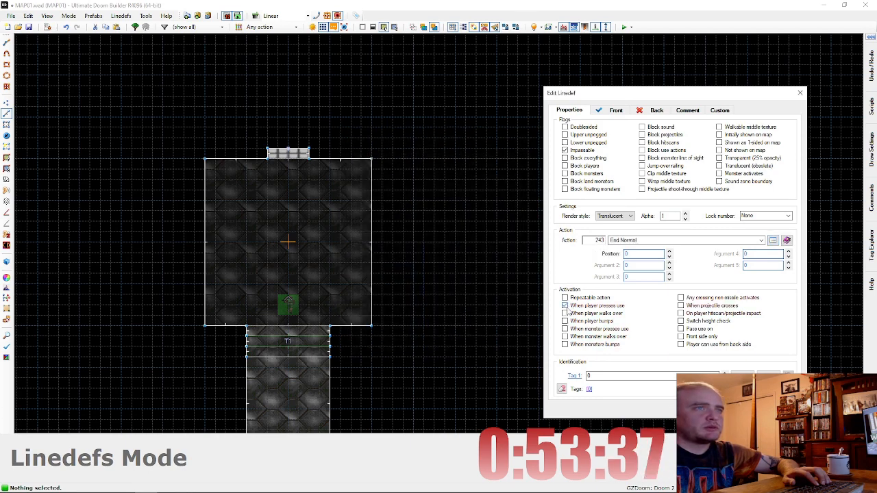
key("Return")
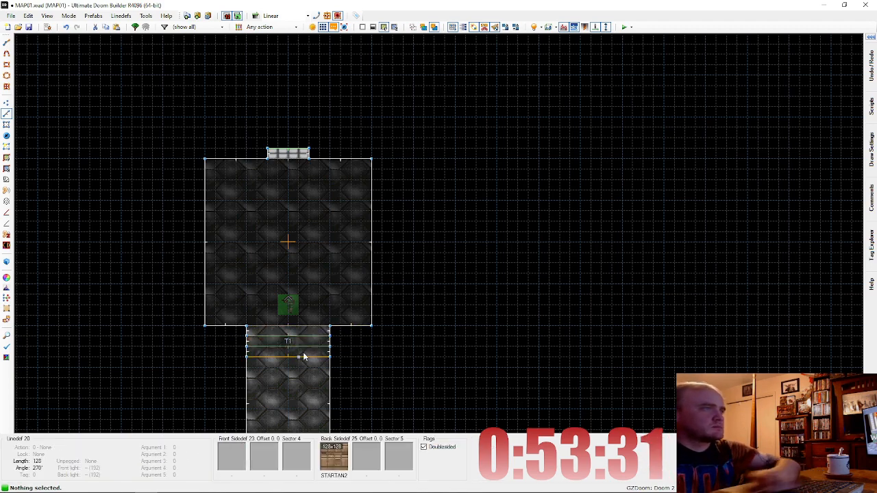
Step: Draw two alcoves, each 32 wide and 16 deep, in the start room's switch wall, one on each side of the switch
key("Down")
key("Down")
key("w")
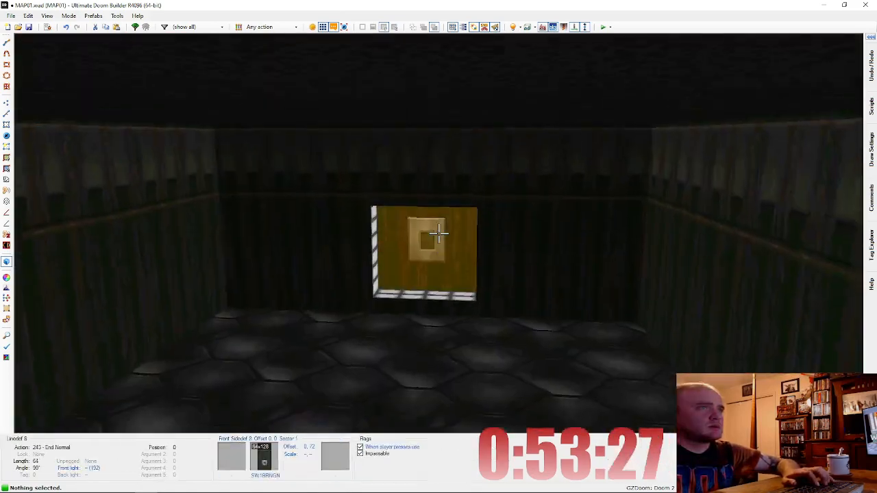
key("w")
scroll(434, 107, "up", 4)
scroll(405, 91, "down", 3)
key("ctrl+d")
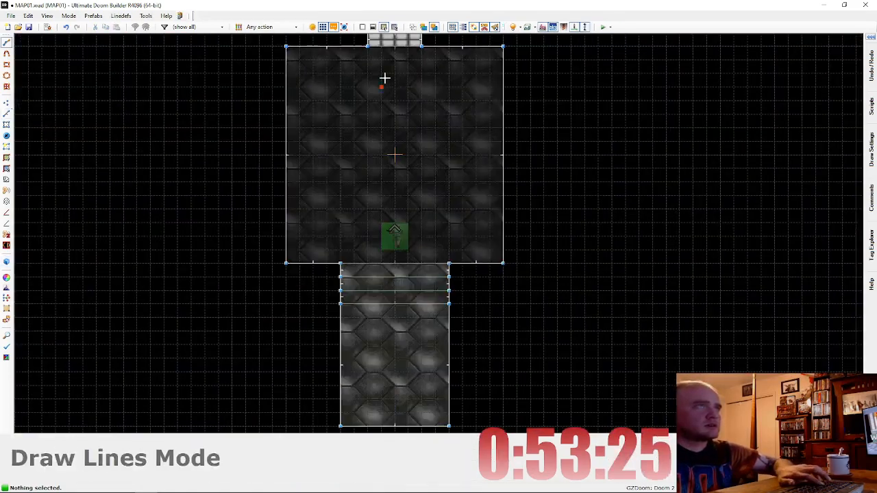
key("Up")
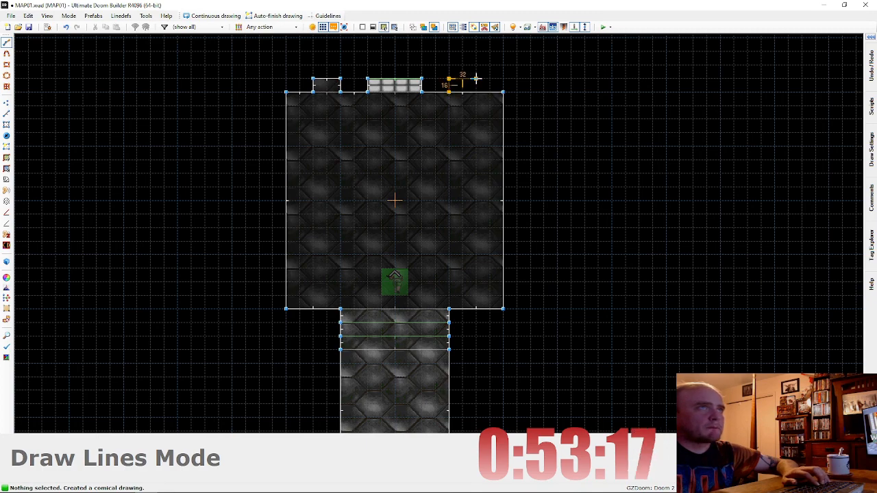
left_click(475, 92)
Step: Apply the EXITSIGN texture to the back walls of both new alcoves
key("w")
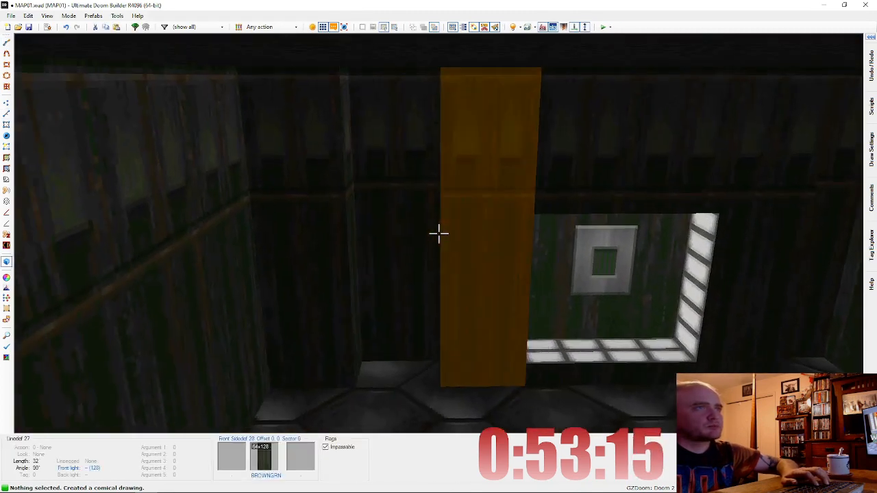
left_click(439, 234)
key("d")
left_click(438, 234)
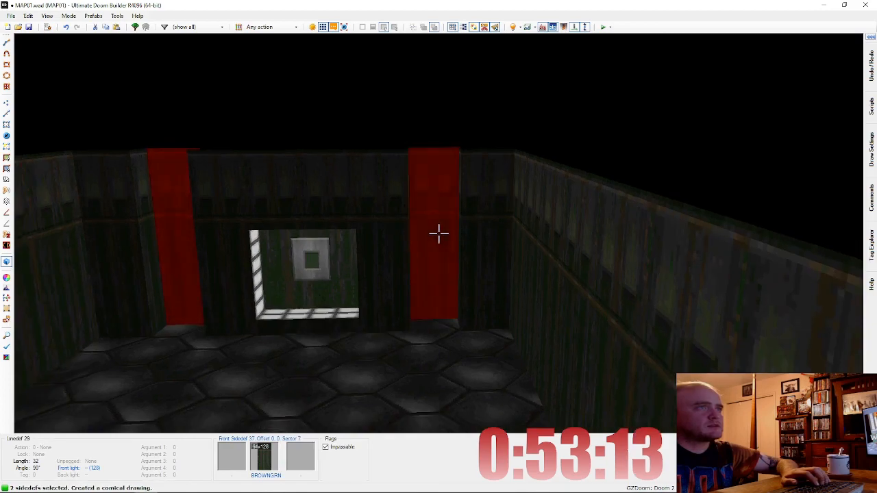
right_click(439, 233)
left_click(616, 111)
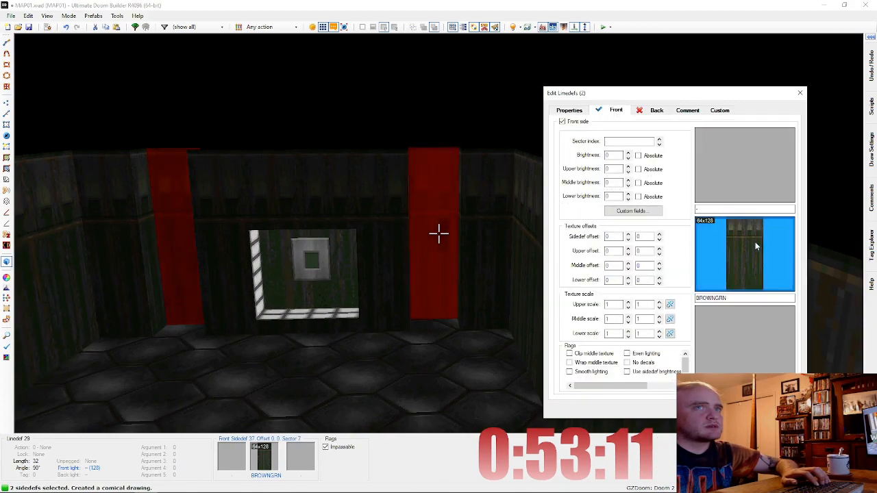
left_click(756, 246)
scroll(392, 277, "down", 6)
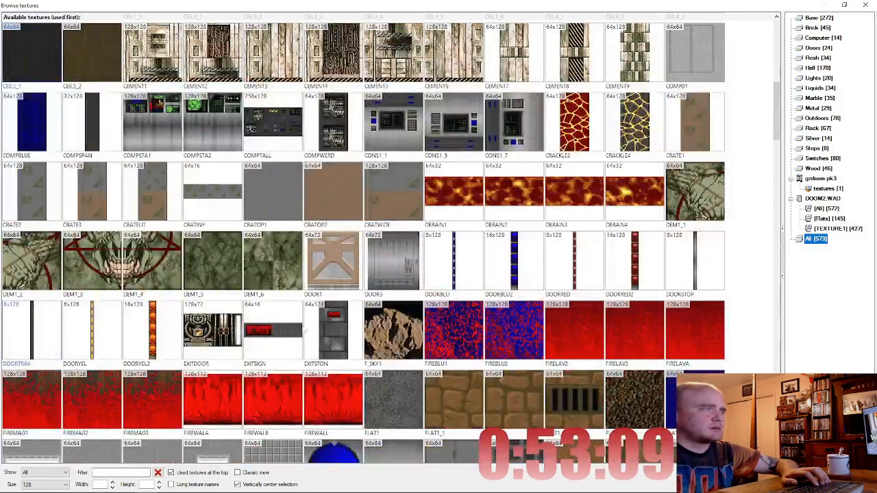
double_click(302, 331)
key("Return")
Step: Raise the floors of both exit sign alcoves to height 48
key("w")
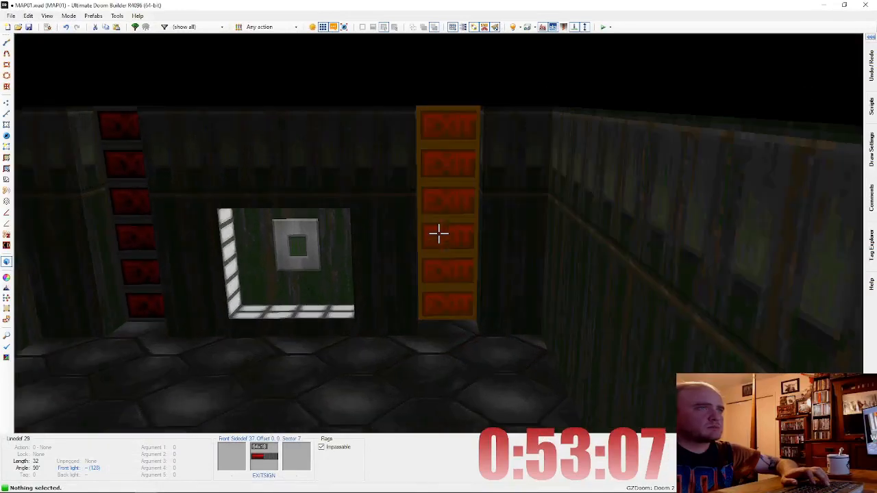
key("d")
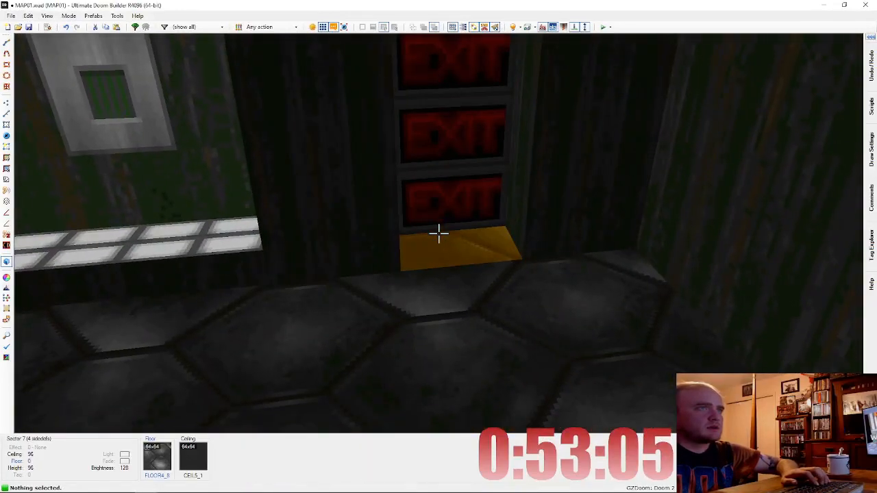
left_click(438, 234)
left_click(439, 234)
scroll(438, 234, "up", 2)
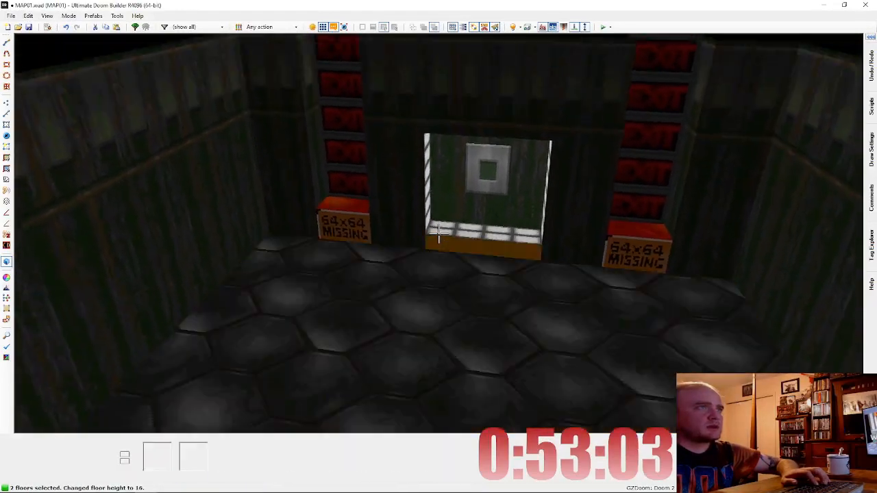
key("c")
key("e")
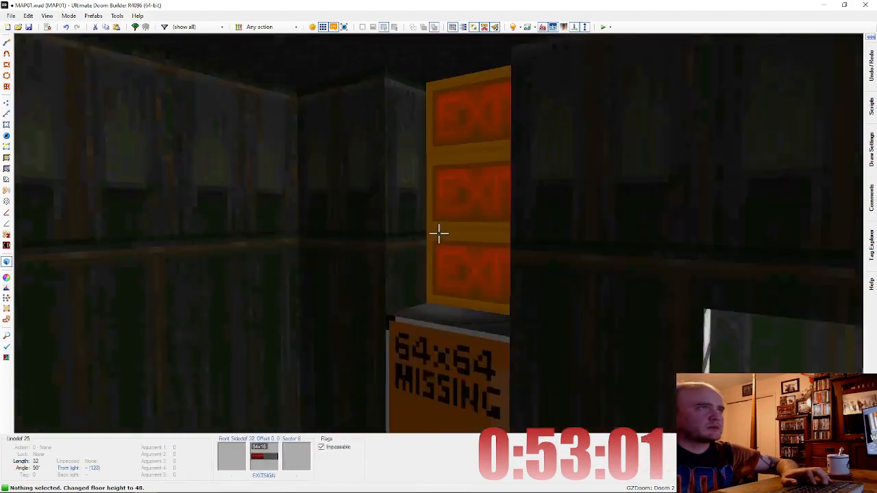
Step: Lower the ceilings of both exit sign alcoves to height 64
key("d")
left_click(438, 234)
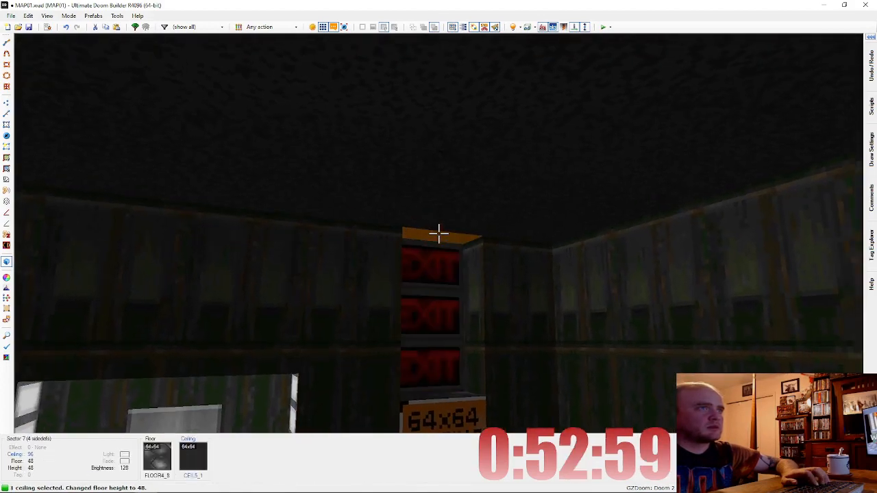
left_click(439, 234)
scroll(439, 233, "down", 1)
key("d")
key("c")
key("e")
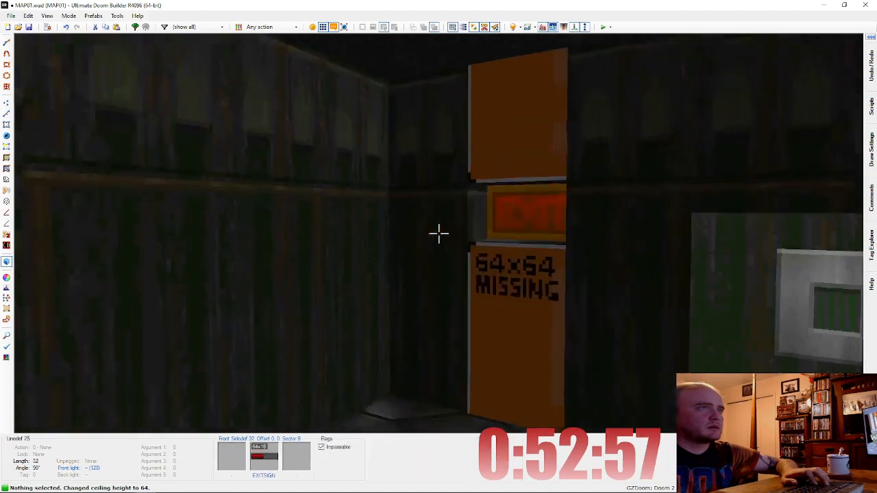
Step: Paste BROWNGRN onto the missing upper and lower walls around both exit signs and set the lower walls to lower unpegged
key("d")
key("f")
key("e")
key("ctrl+c")
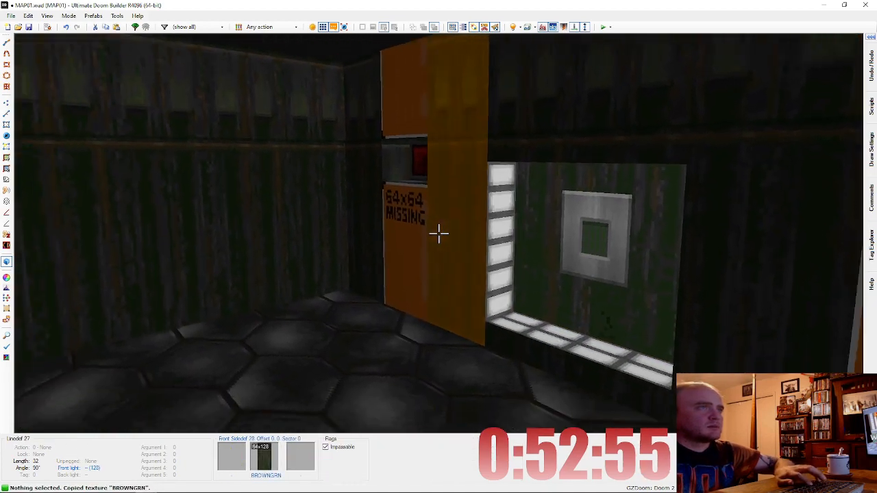
key("ctrl+v")
key("ctrl+v")
key("ctrl+v")
key("ctrl+v")
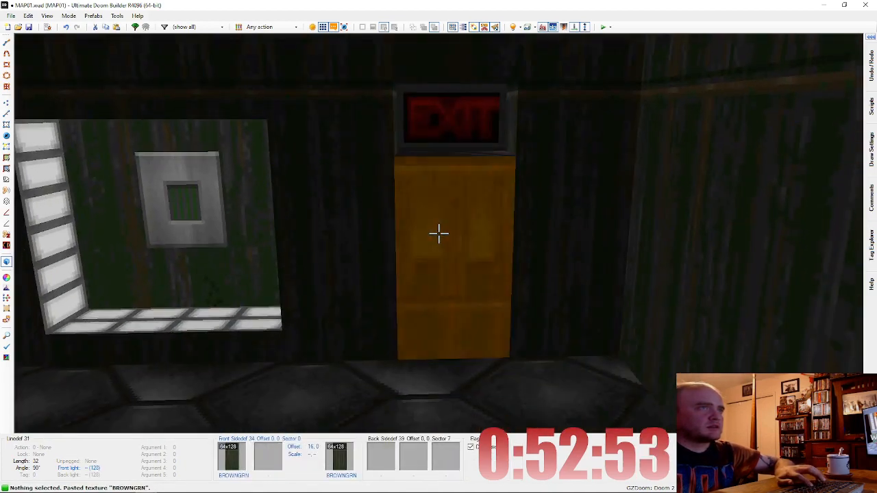
key("l")
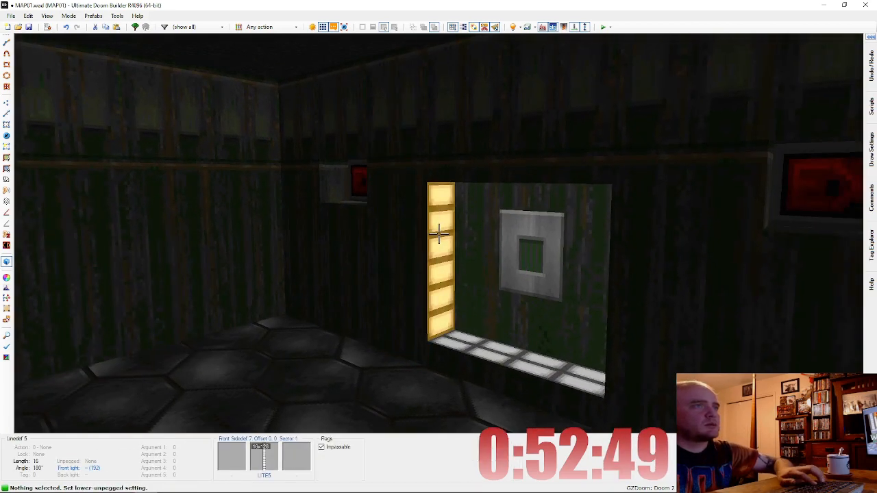
Step: Paste LITE5 from the switch alcove onto the left exit sign alcove's sides, floor and ceiling, and set both sign alcoves' brightness to 192
key("ctrl+c")
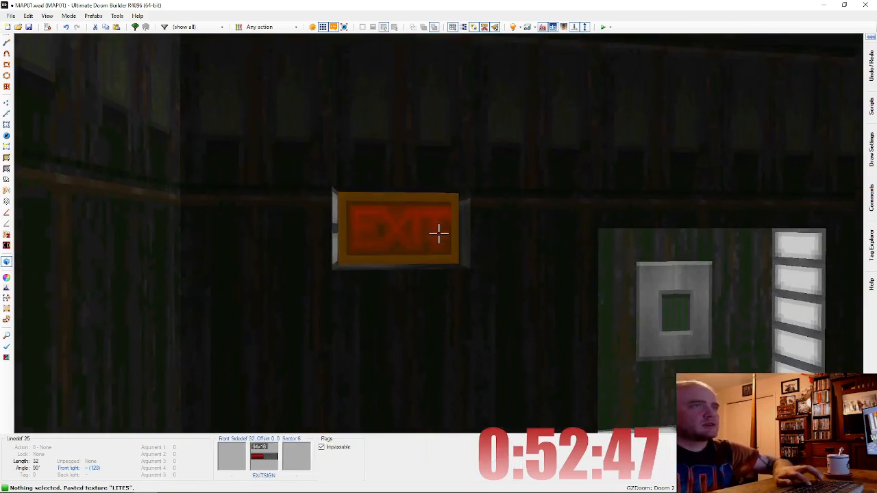
key("ctrl+v")
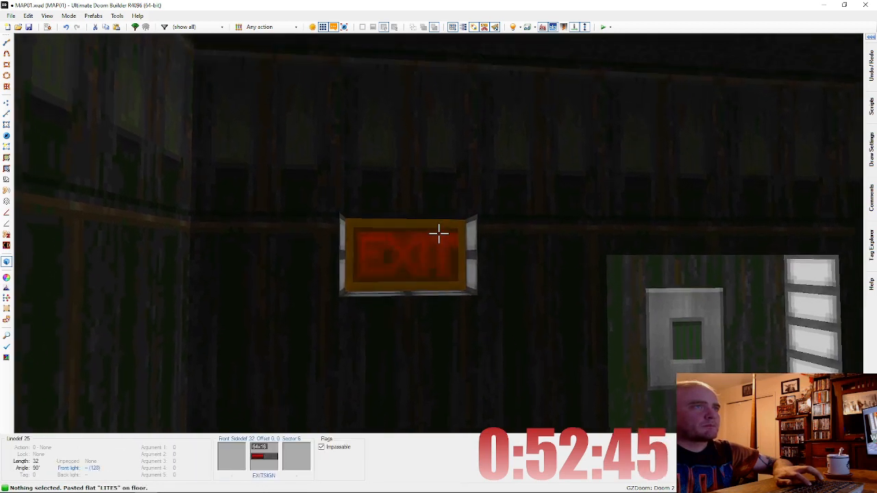
key("ctrl+v")
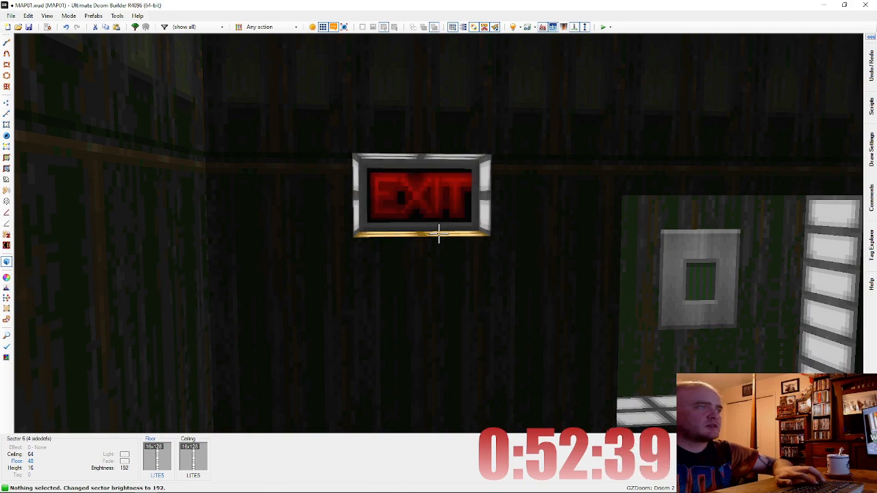
key("f")
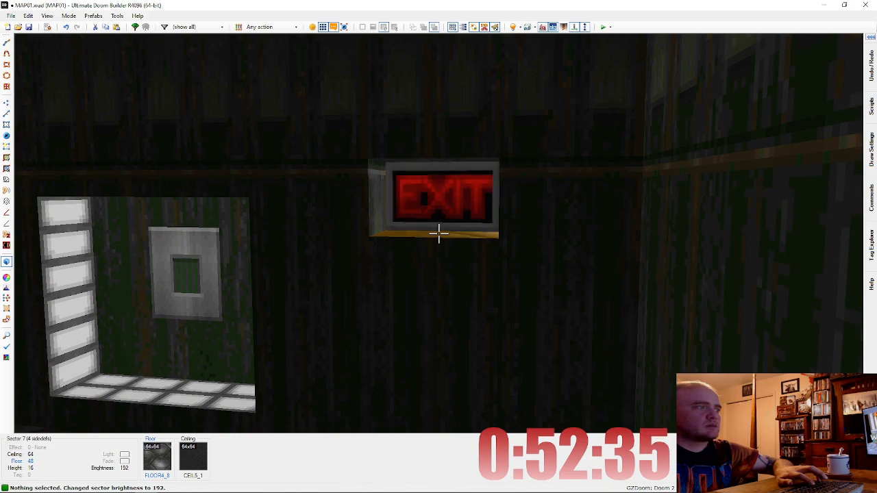
Step: Paste LITE5 onto the side walls, floor and ceiling of the right exit sign alcove
key("ctrl+v")
key("ctrl+v")
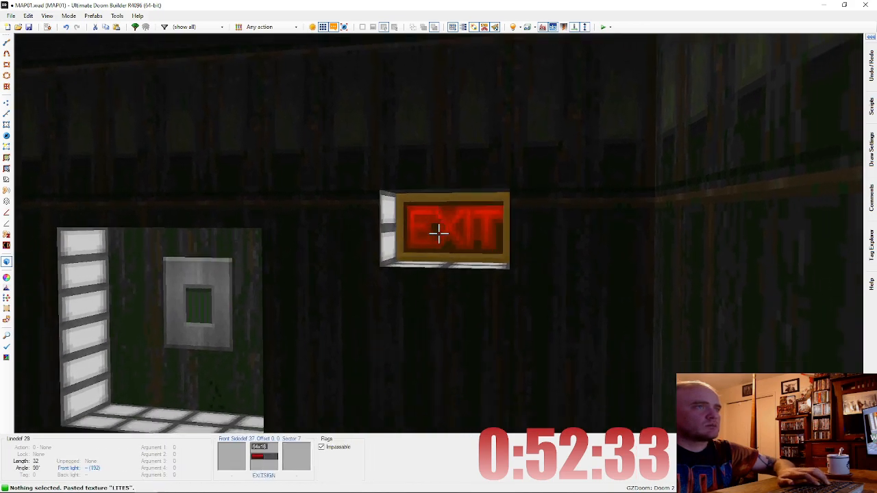
key("w")
key("ctrl+v")
key("ctrl+v")
key("d")
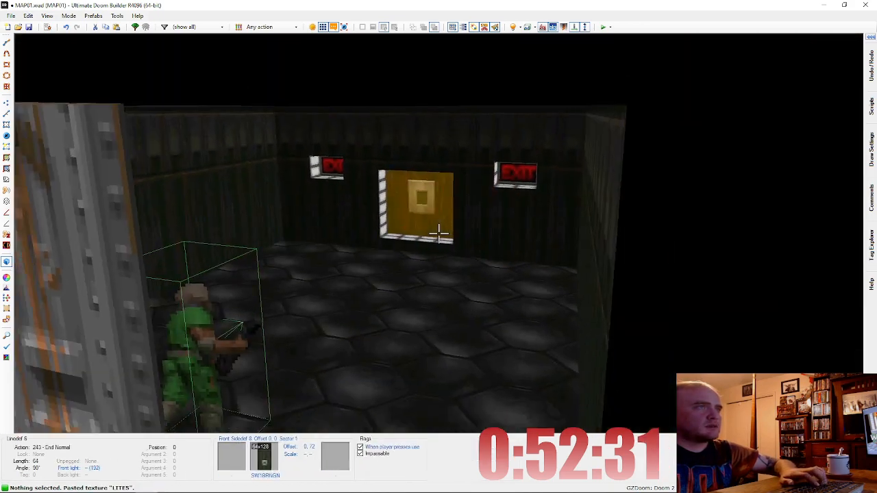
Step: Draw a 32 by 16 rectangular sector centred in the brown hallway just outside the door
key("e")
key("d")
key("f")
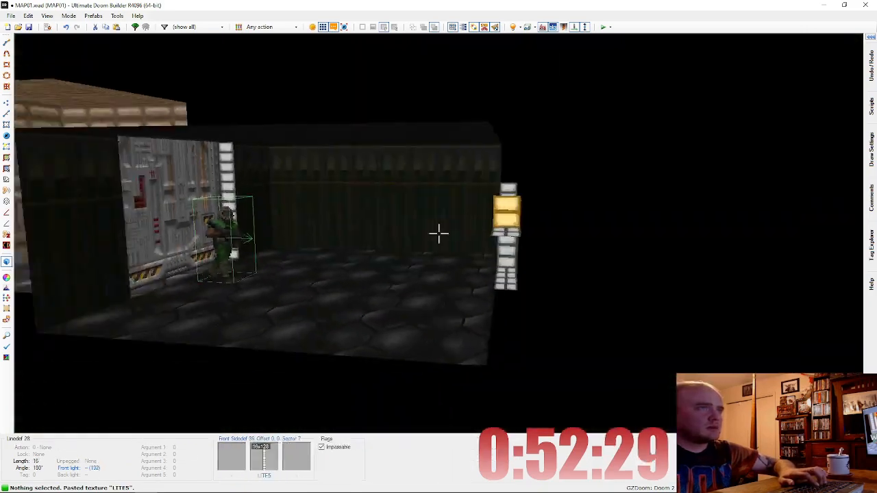
key("e")
key("s")
key("f")
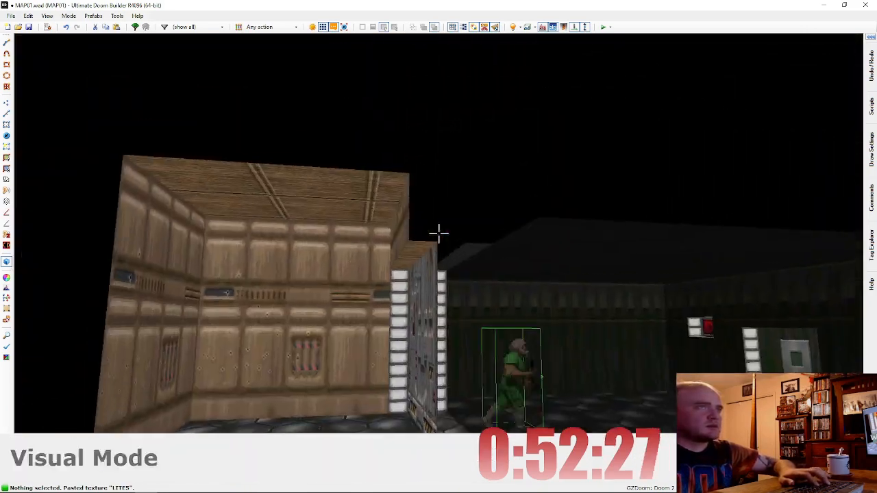
key("s")
key("s")
key("q")
scroll(431, 201, "down", 1)
scroll(417, 150, "up", 5)
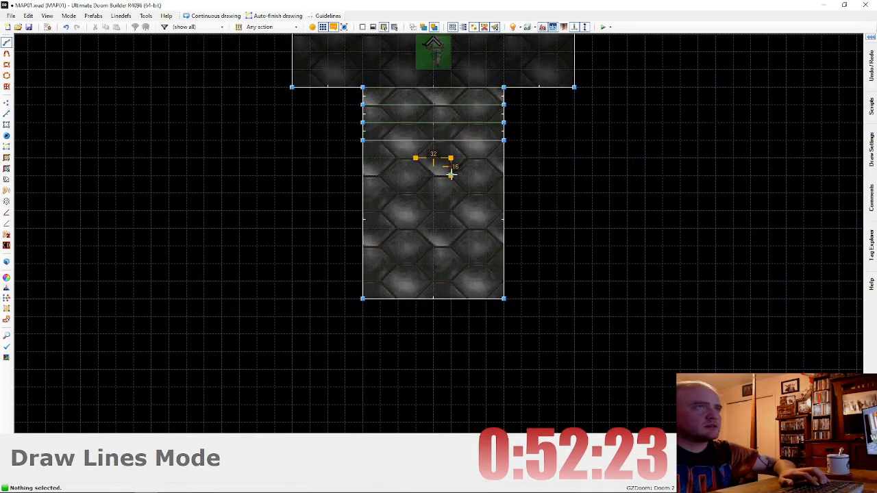
key("q")
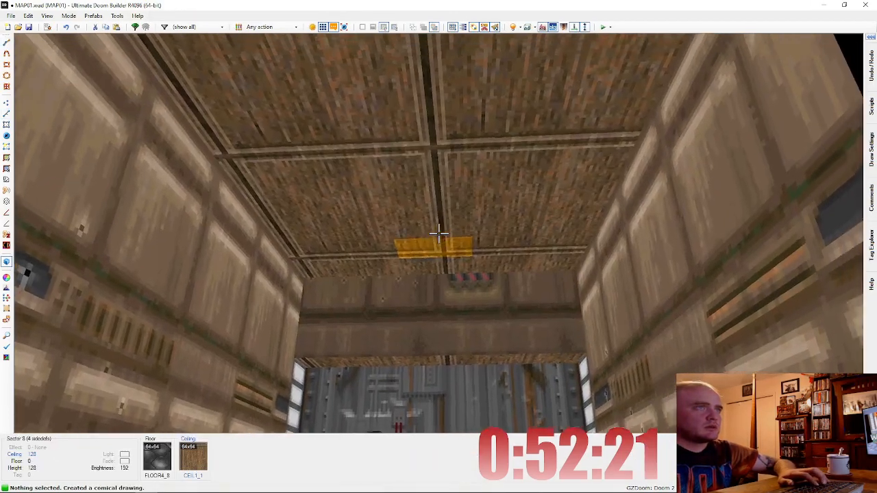
Step: Lower the small hallway sector's ceiling to 112 and paste EXITSIGN from the start room onto its upper walls
left_click(438, 234)
scroll(439, 234, "down", 2)
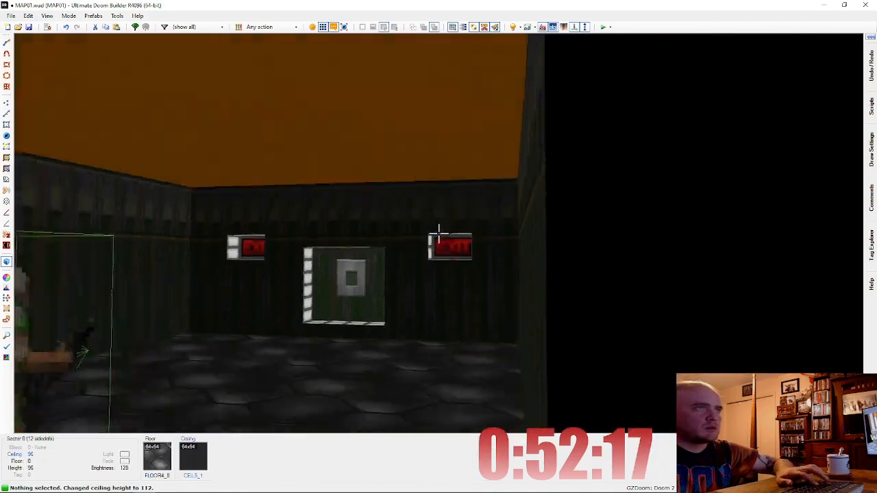
key("ctrl+c")
key("ctrl+v")
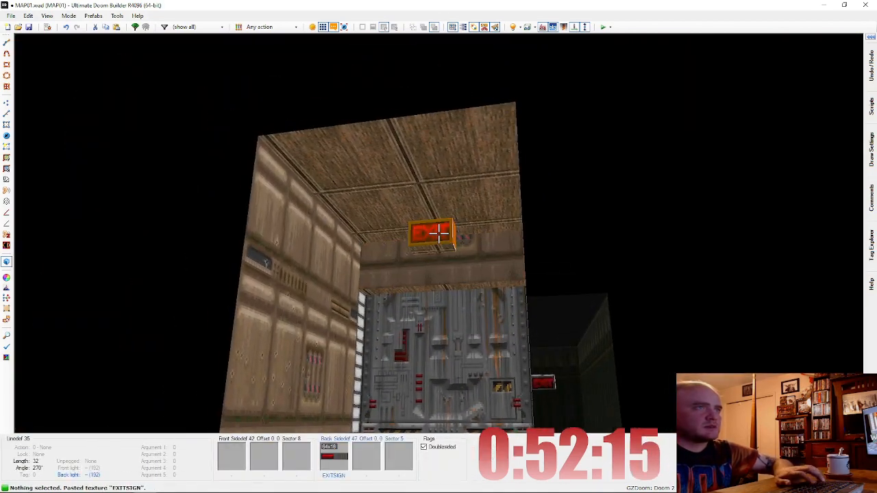
key("ctrl+v")
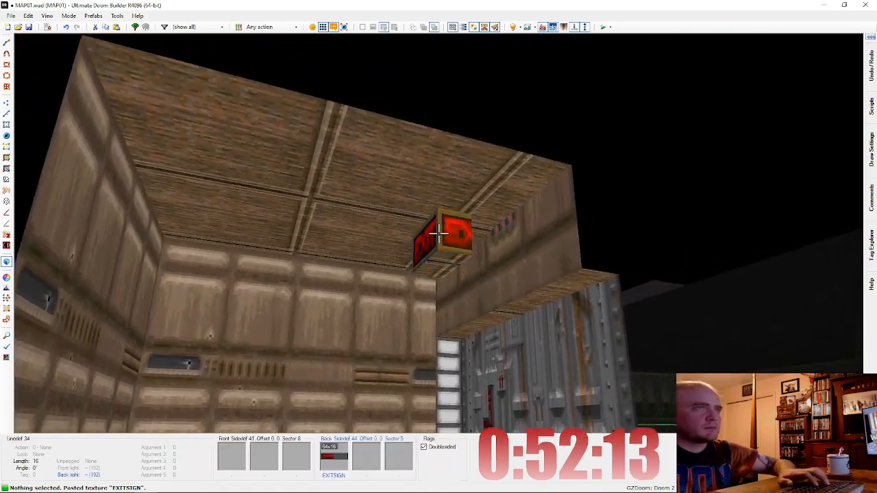
key("f")
key("ctrl+v")
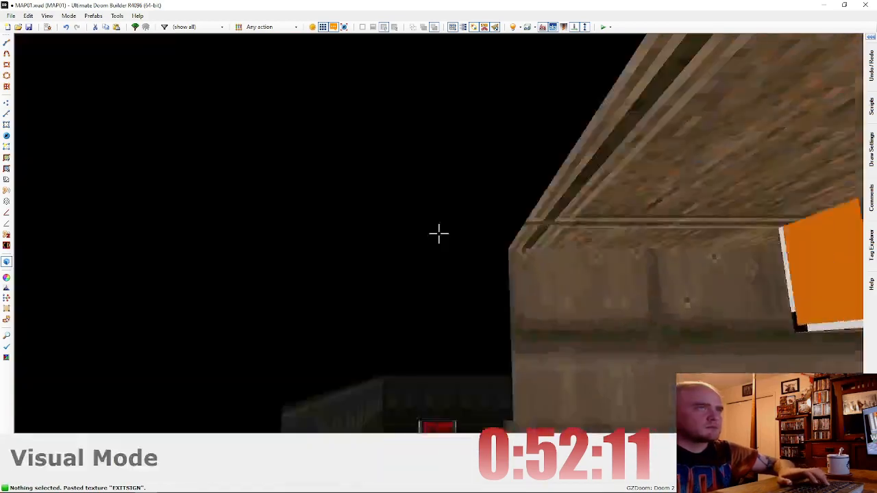
Step: Apply the SUPPORT3 texture to both narrow ends of the hanging exit sign
key("s")
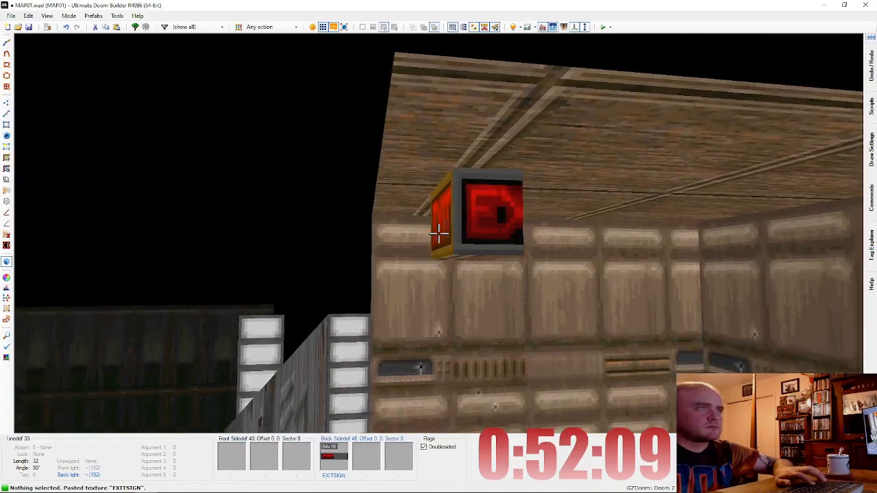
key("f")
key("d")
right_click(438, 233)
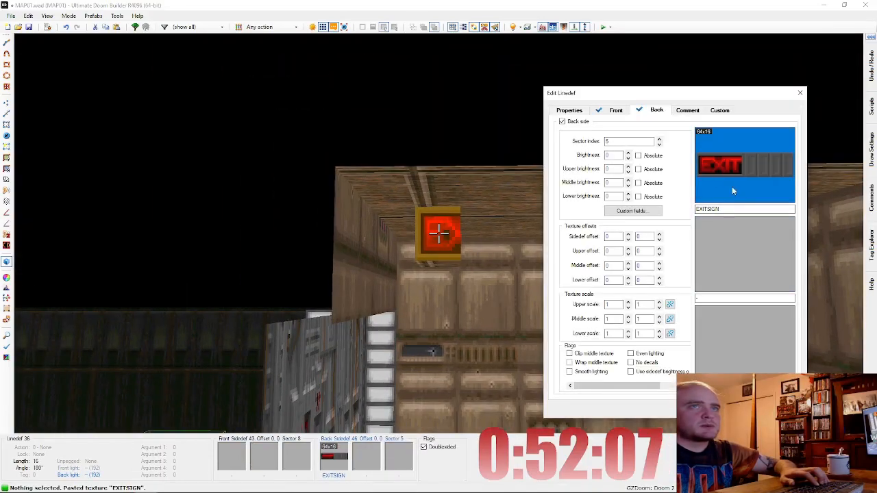
type("SUPPO")
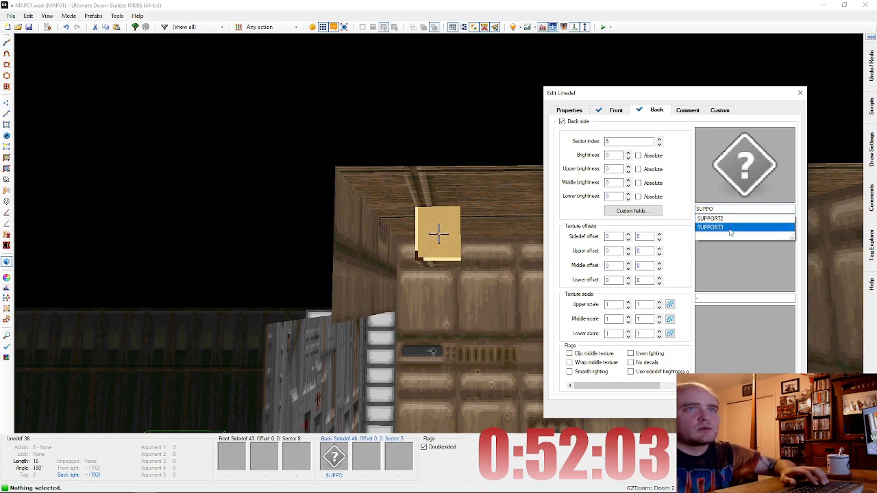
left_click(729, 230)
left_click(718, 405)
key("f")
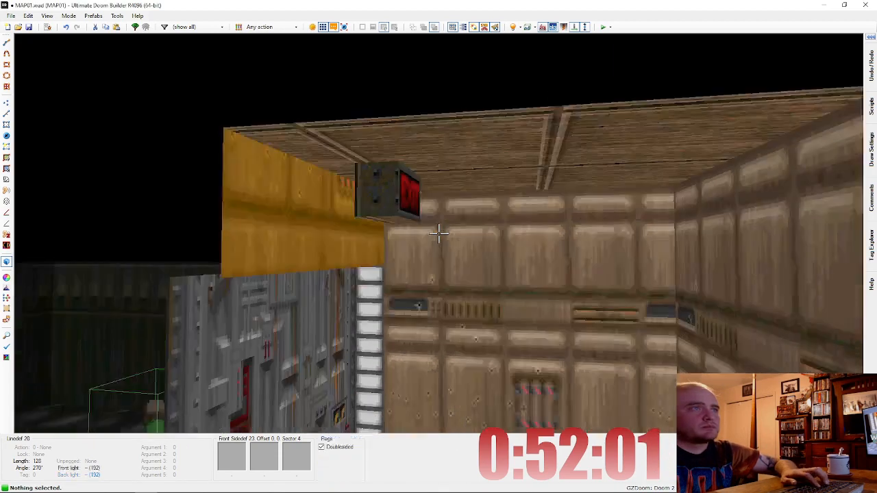
key("ctrl+v")
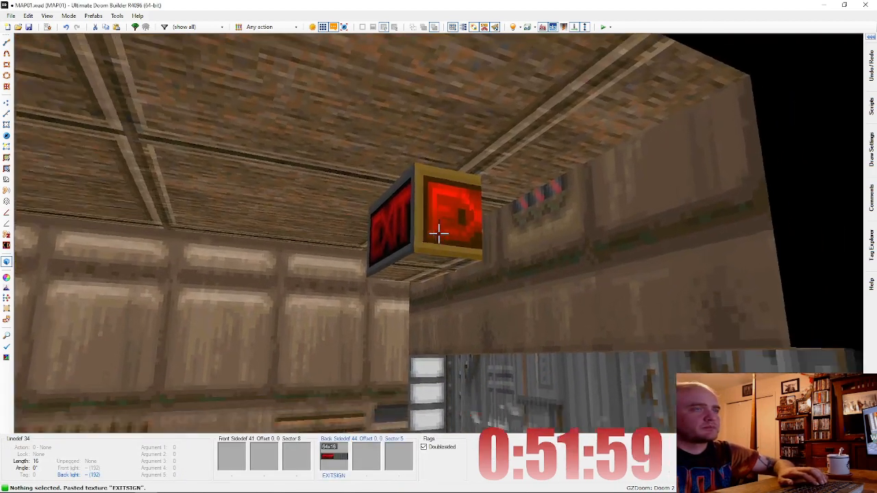
key("ctrl+c")
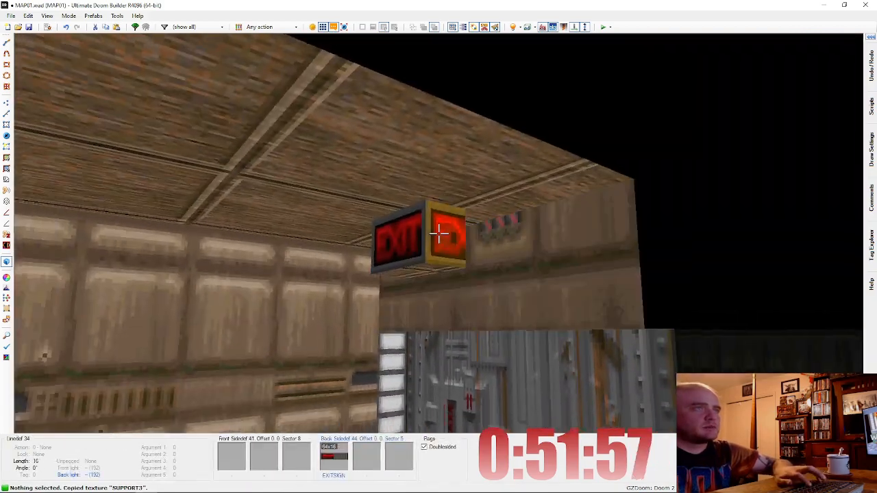
key("ctrl+v")
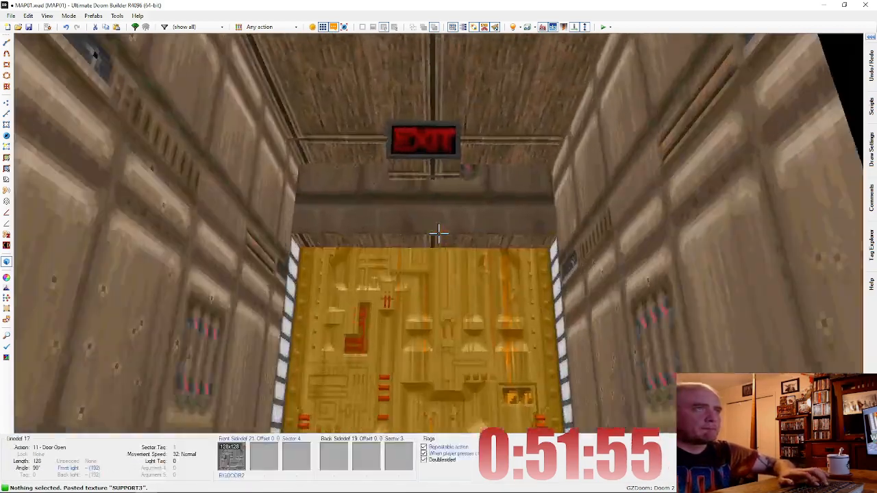
Step: Copy the CEIL5_1 flat and paste it onto the ceilings of the brown hallway and the door recess
key("ctrl+c")
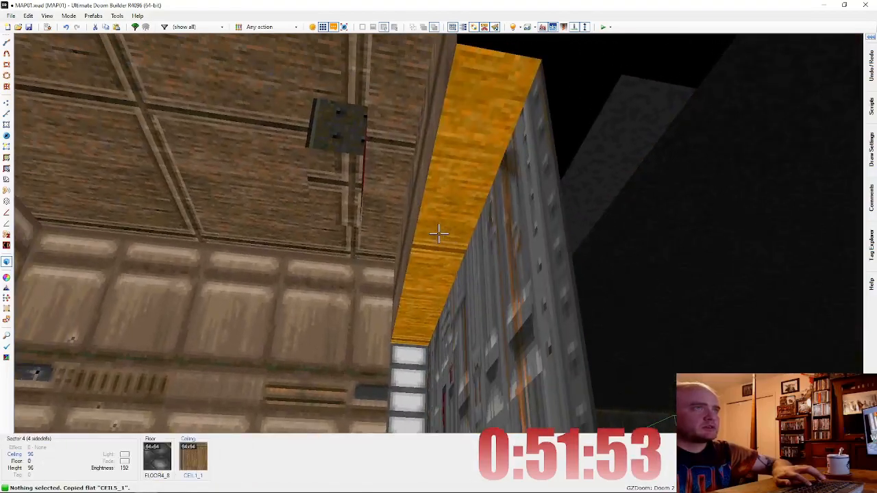
key("ctrl+v")
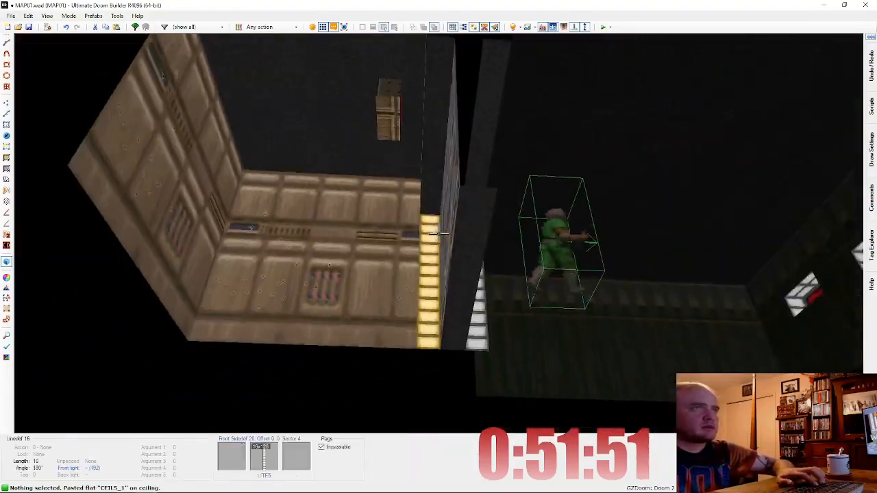
key("e")
key("d")
key("e")
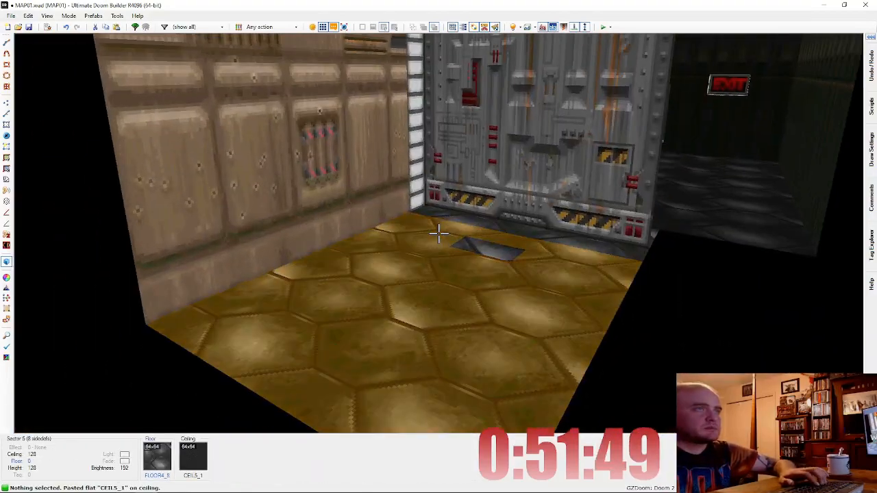
key("d")
key("e")
key("d")
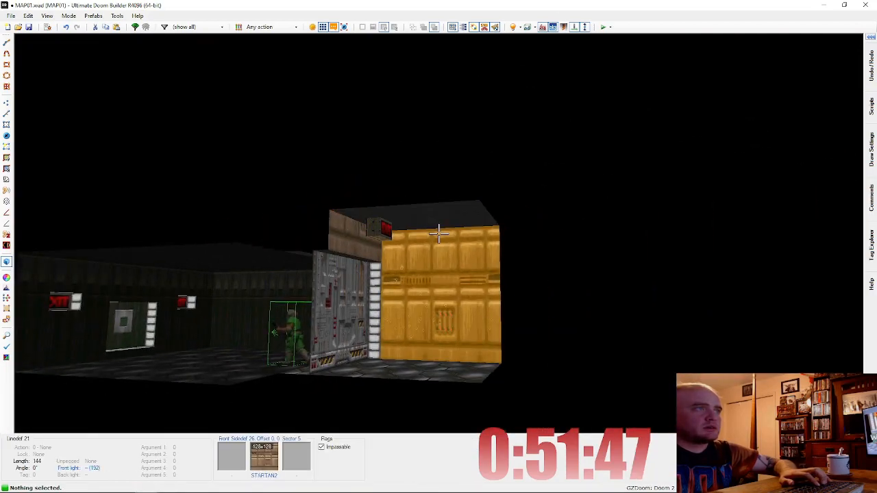
Step: Draw a room 384 wide and 304 high that wraps around the hallway's south end and extends 256 east of it
key("w")
scroll(477, 303, "down", 6)
middle_click_drag(562, 266, 484, 272)
scroll(484, 272, "up", 1)
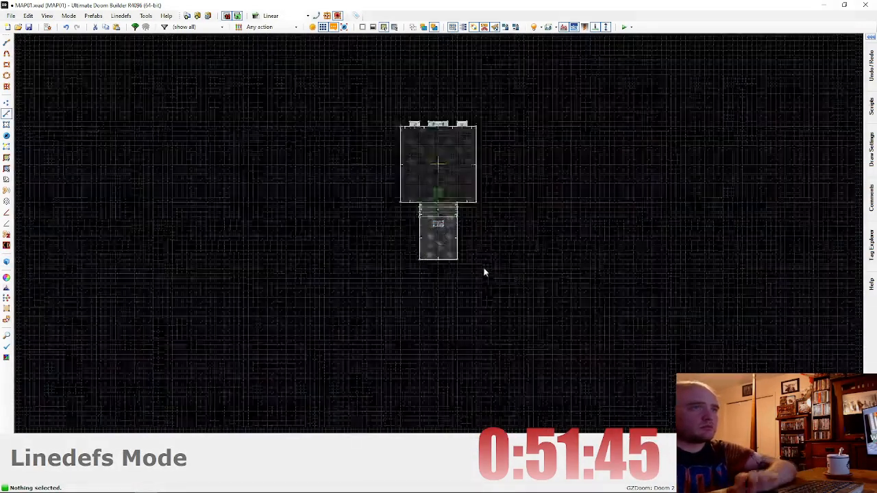
scroll(483, 272, "up", 2)
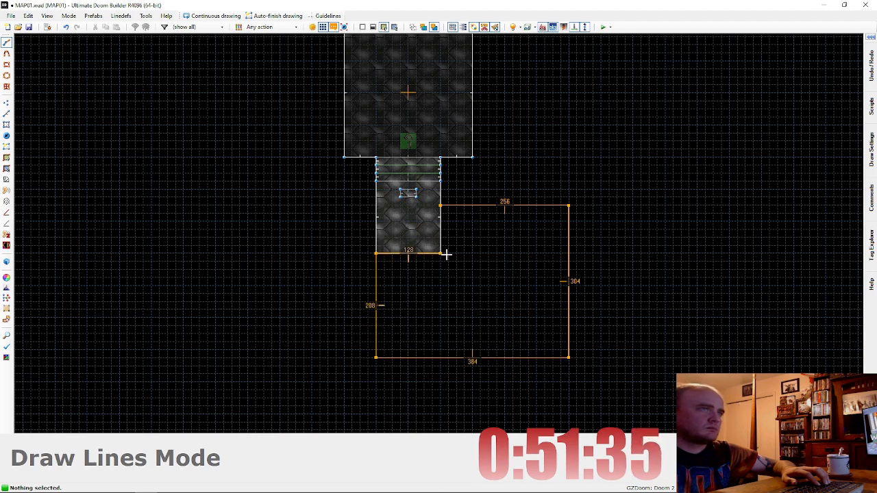
left_click(444, 211)
Step: Draw a 208 by 80 corridor extending west from the new room's southwest corner
key("w")
key("d")
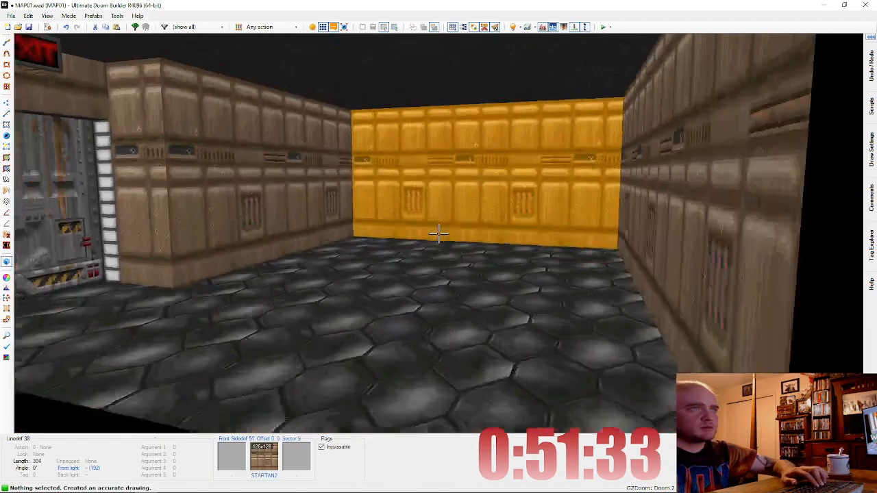
key("w")
key("d")
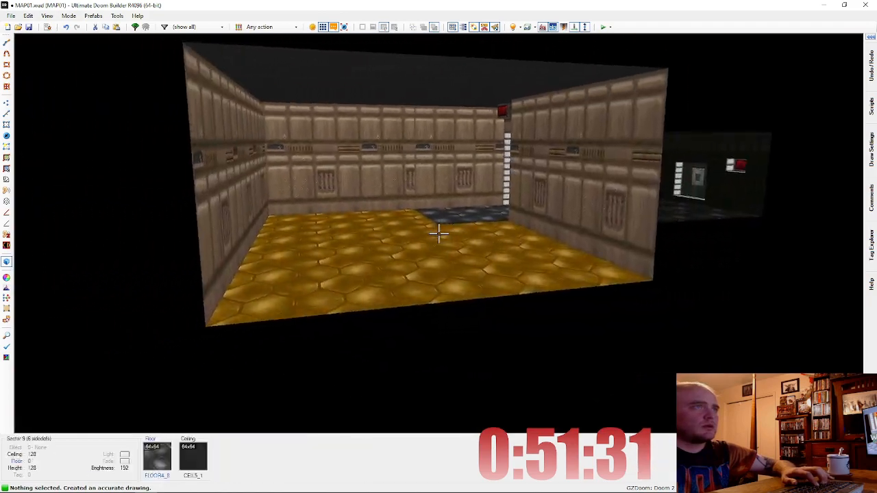
key("a")
key("q")
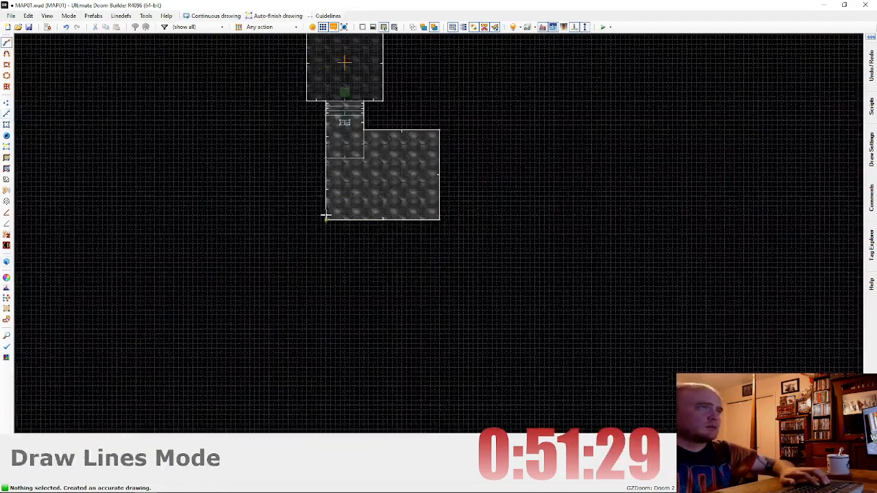
scroll(276, 221, "up", 1)
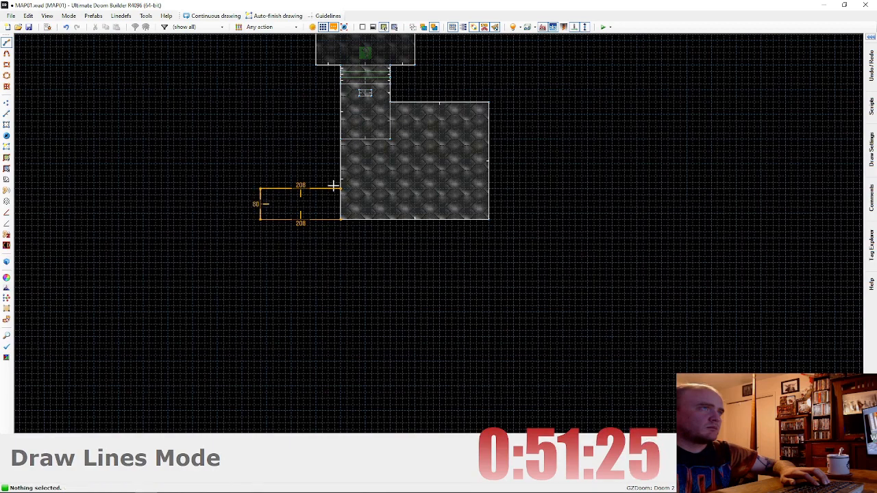
key("q")
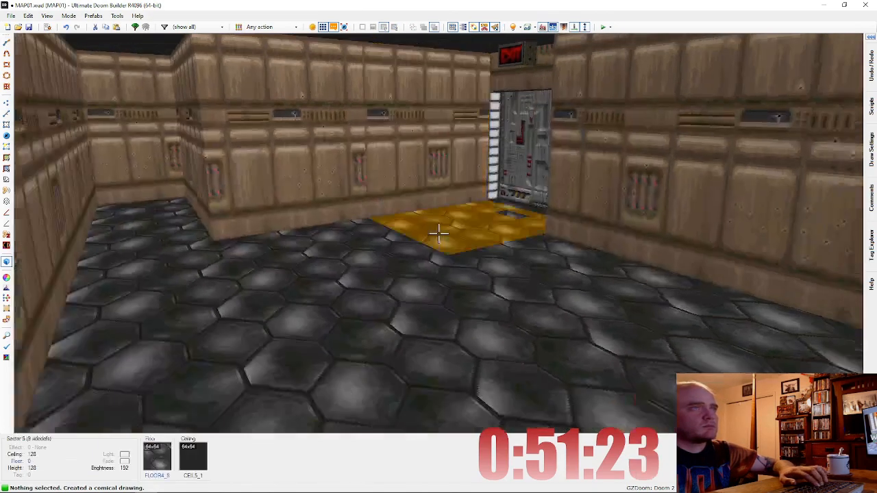
Step: Draw a corridor 176 wide and 256 long extending south from the new room, squaring up its southwest corner
key("s")
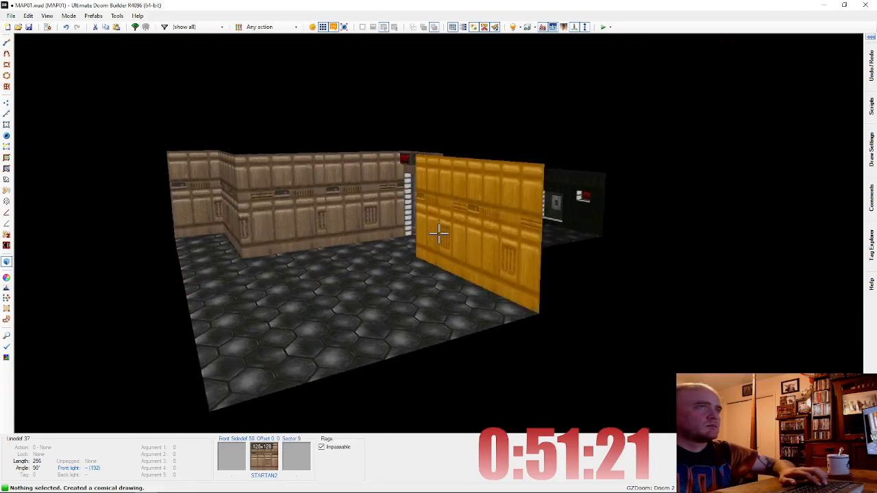
key("w")
key("q")
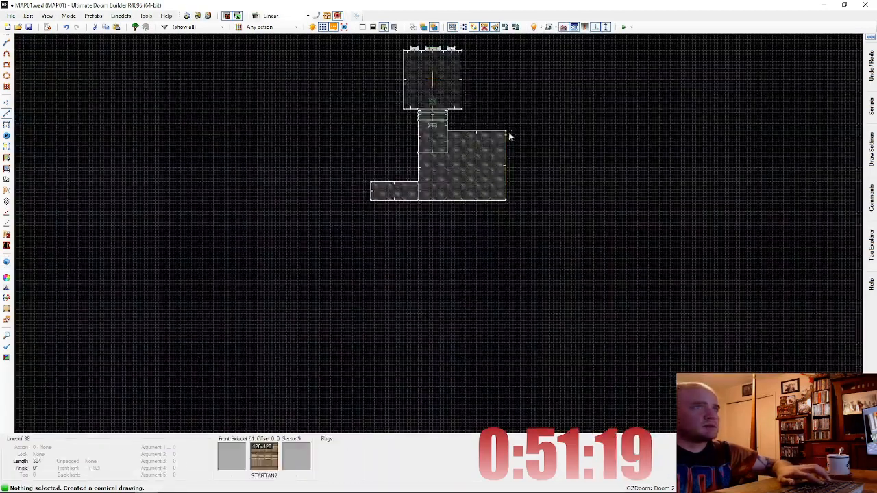
scroll(511, 132, "up", 4)
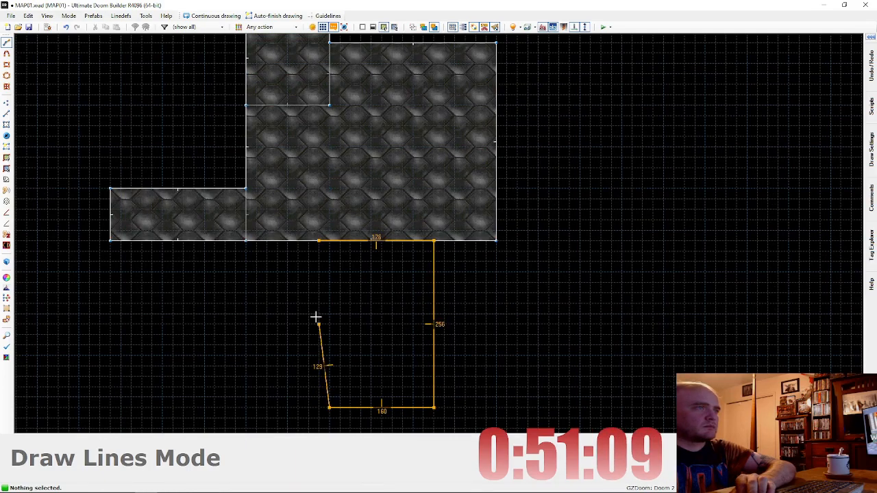
left_click(319, 243)
scroll(366, 352, "down", 3)
key("v")
scroll(357, 367, "up", 2)
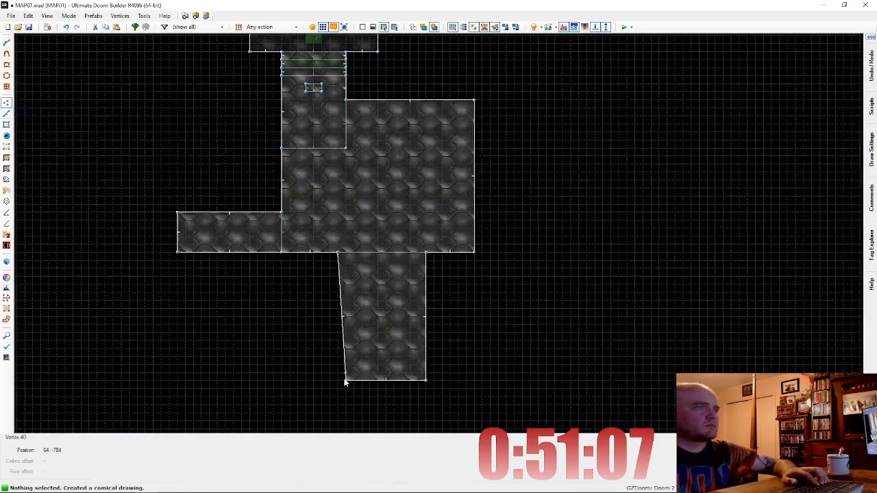
Step: Move the south corridor further south so the room's two southern walls slant toward it
key("w")
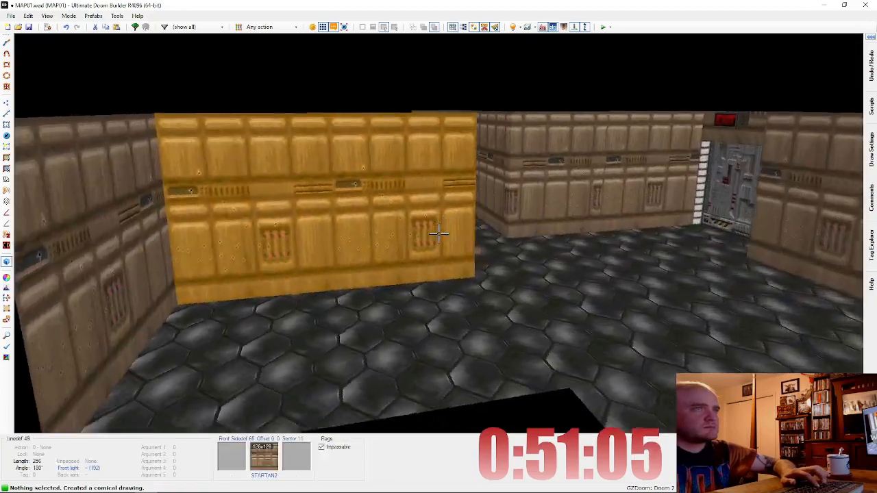
key("w")
key("s")
scroll(312, 329, "up", 1)
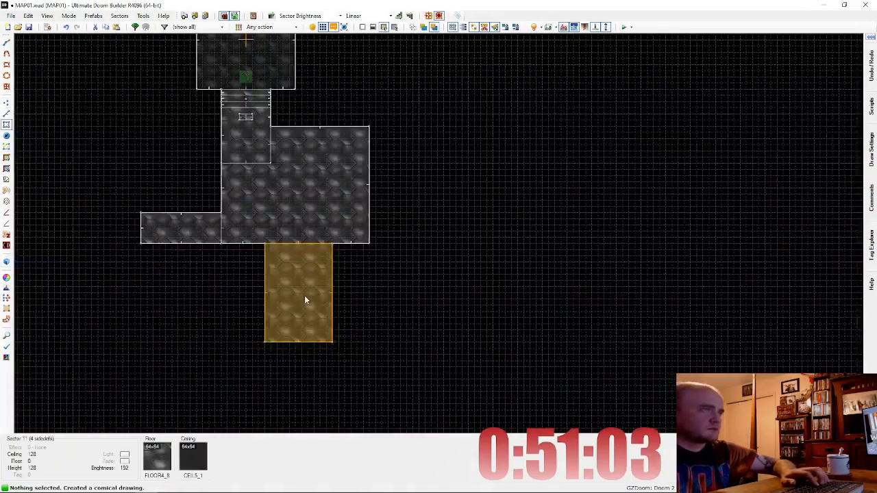
left_click_drag(305, 299, 303, 337)
key("w")
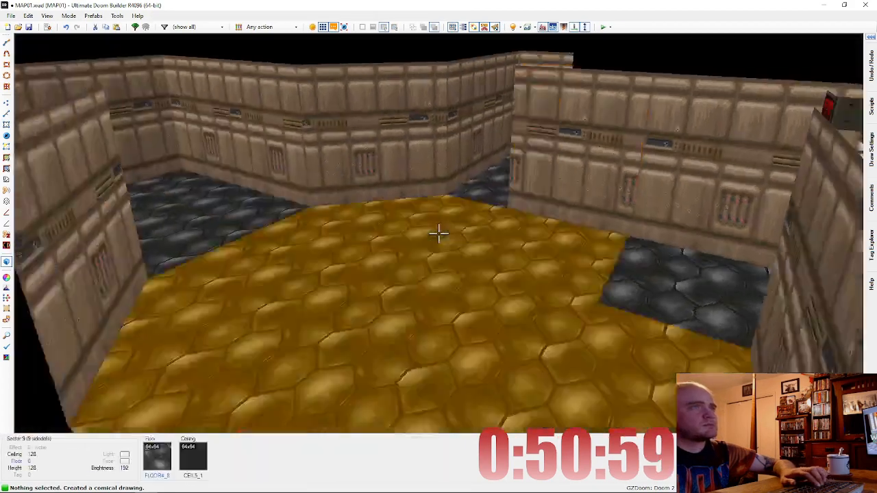
key("w")
Step: Move the west corridor further west so the room's adjoining walls angle out to meet it
scroll(356, 289, "up", 2)
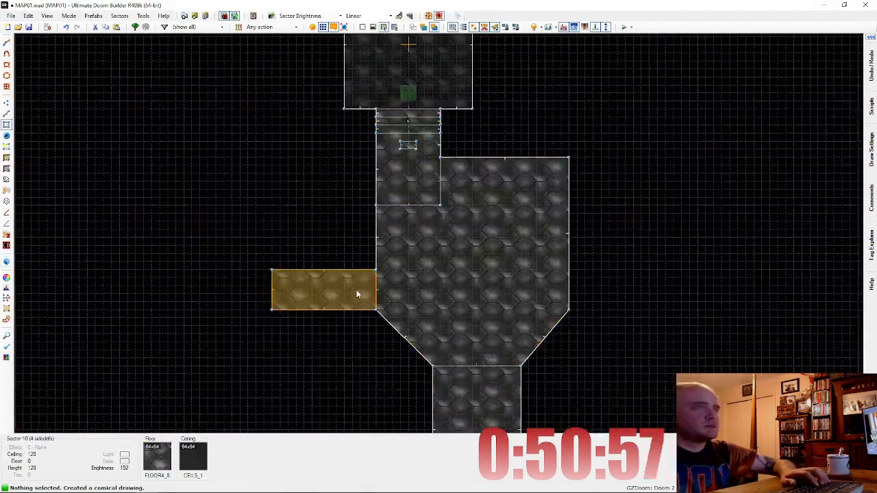
left_click_drag(341, 291, 315, 290)
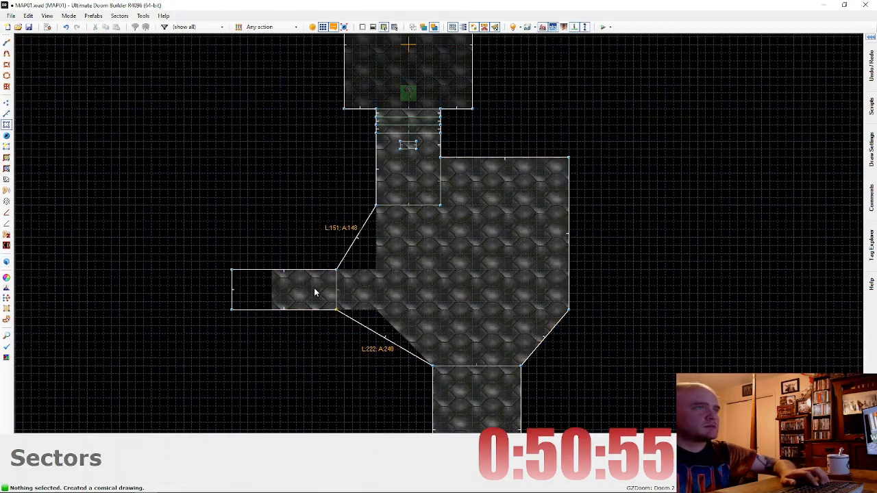
key("w")
key("d")
key("e")
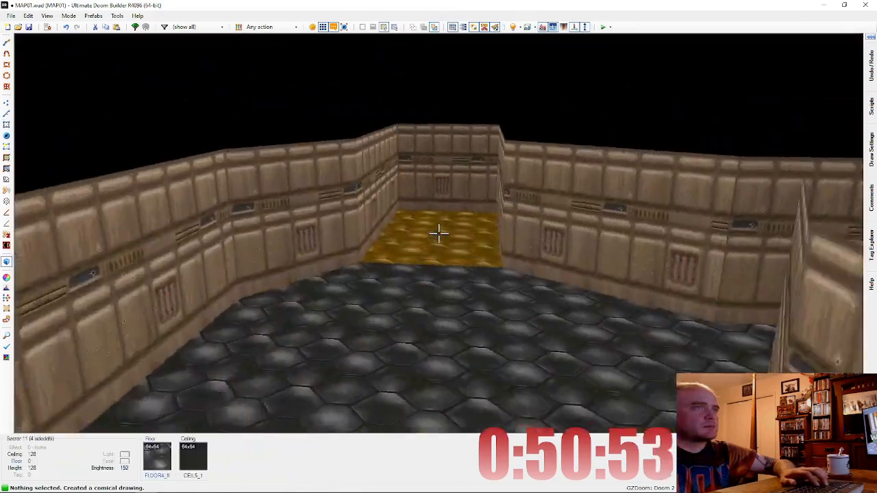
key("d")
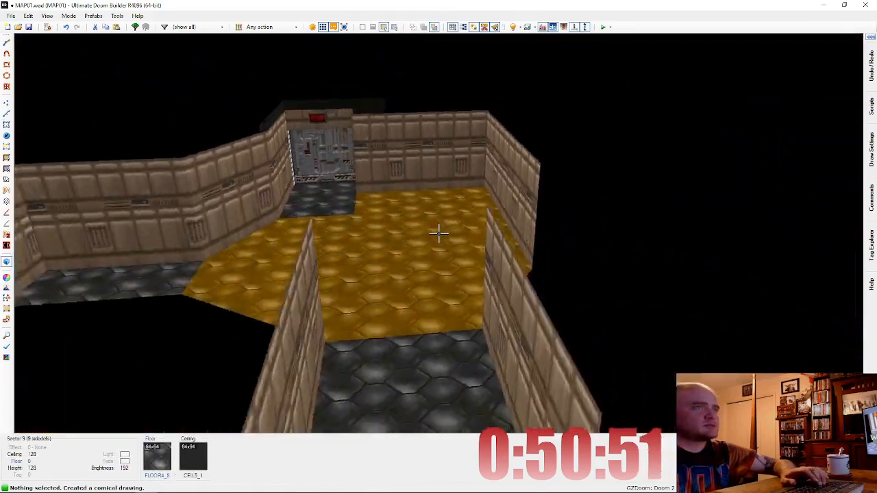
key("w")
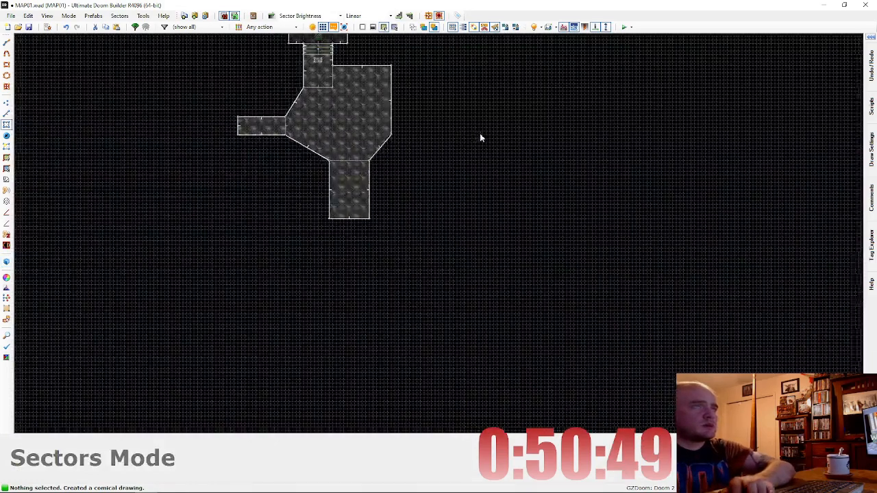
Step: Draw a 64-wide alcove on the room's east wall, starting at the room's northeast corner
scroll(369, 213, "up", 3)
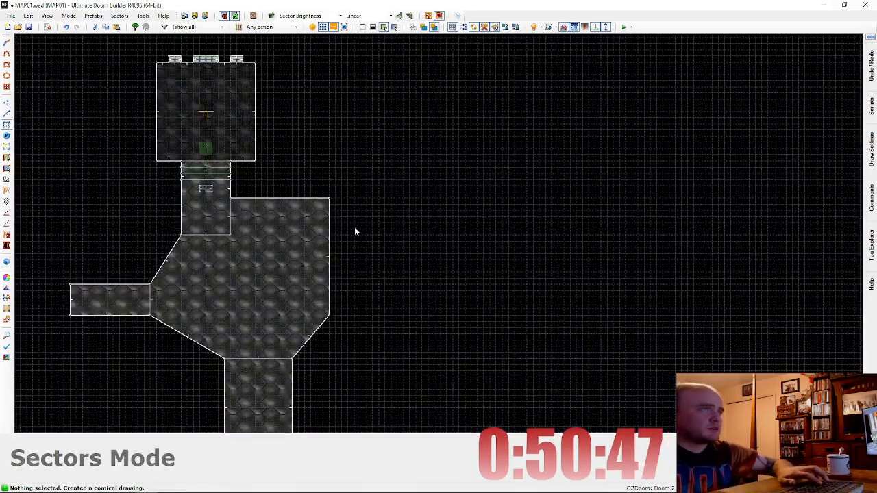
key("d")
scroll(333, 215, "up", 1)
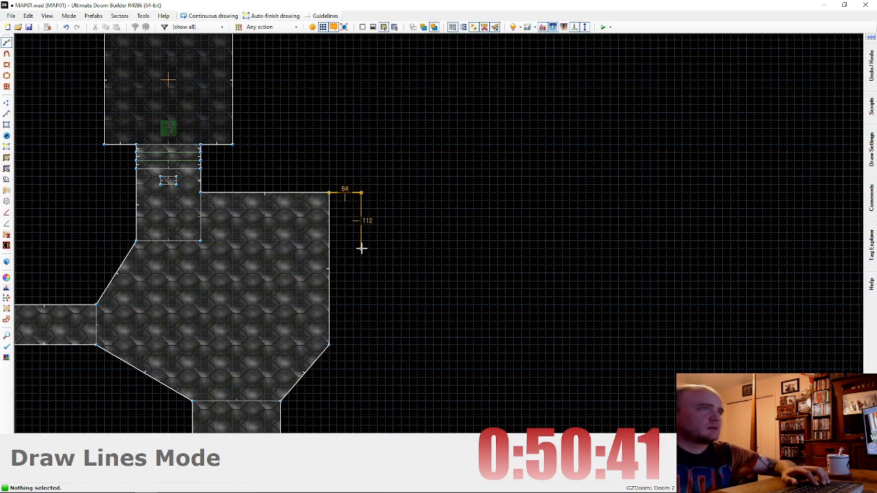
left_click(329, 194)
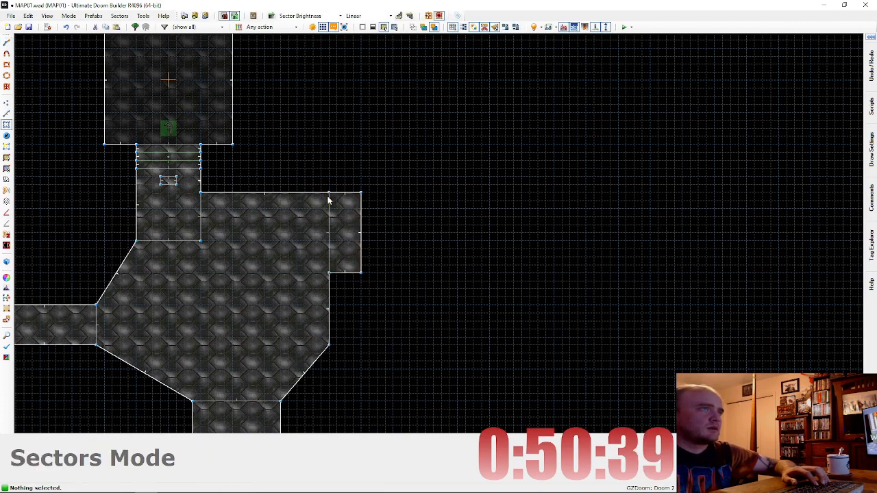
Step: Move the east alcove 64 further east, stretching the room's north wall and slanting the wall south of the alcove
left_click_drag(349, 233, 382, 240)
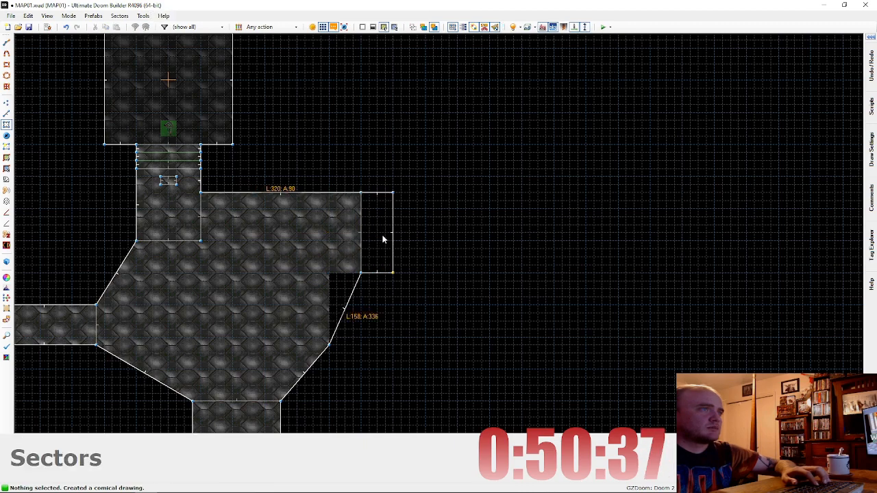
key("q")
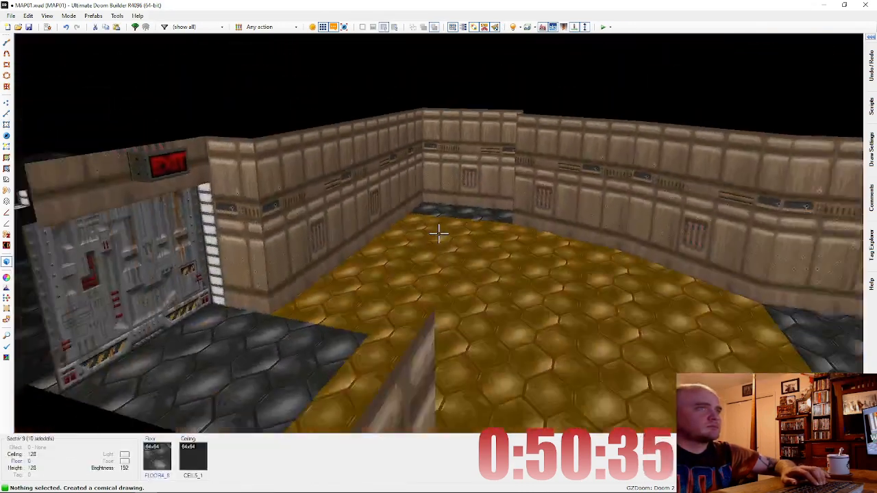
key("d")
key("f")
key("e")
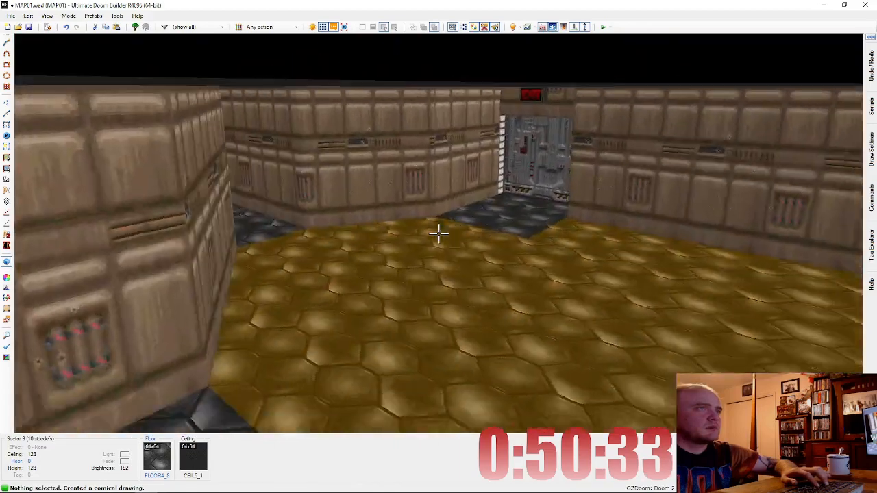
key("q")
Step: Set the brightness of the hallway, exit sign, main room, east alcove and both corridors to 128
scroll(269, 208, "up", 3)
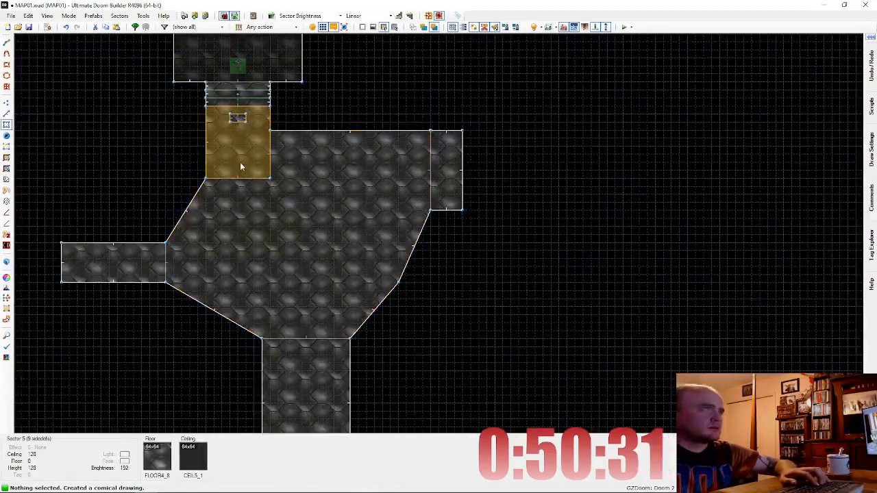
left_click(240, 166)
left_click(236, 120)
left_click(273, 224)
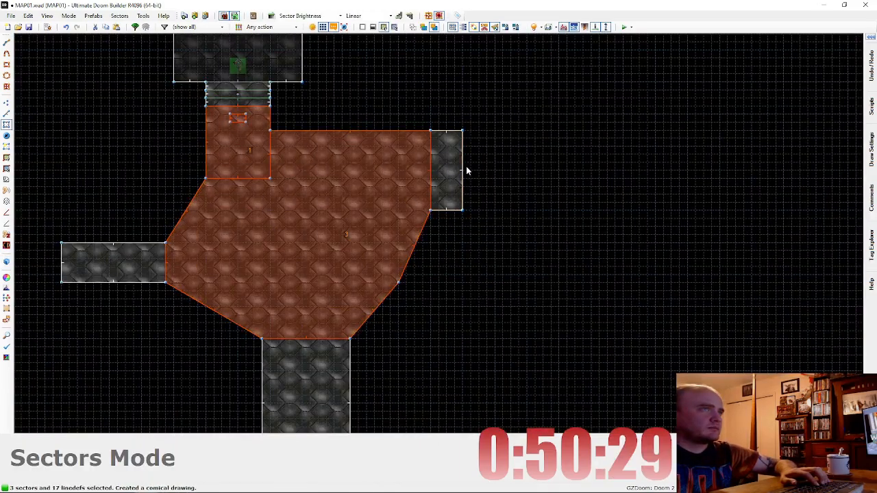
left_click(449, 168)
left_click(308, 352)
right_click(169, 252)
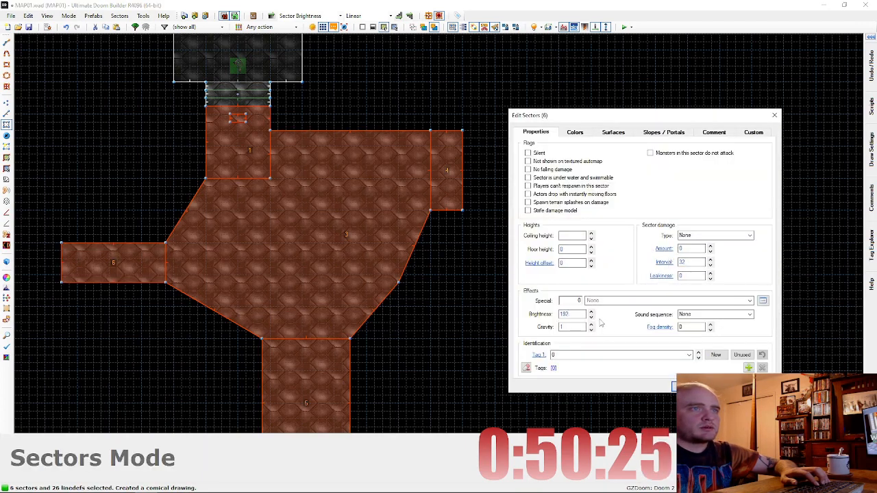
left_click(590, 317)
left_click(591, 317)
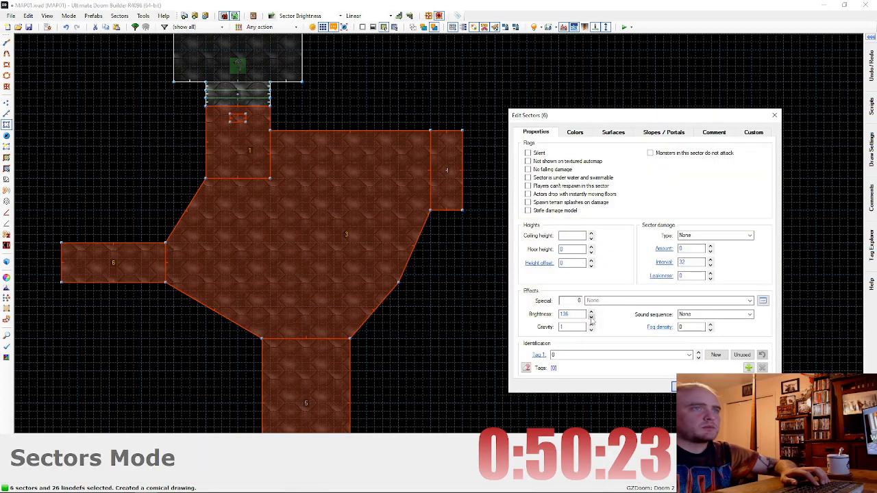
left_click(696, 387)
key("c")
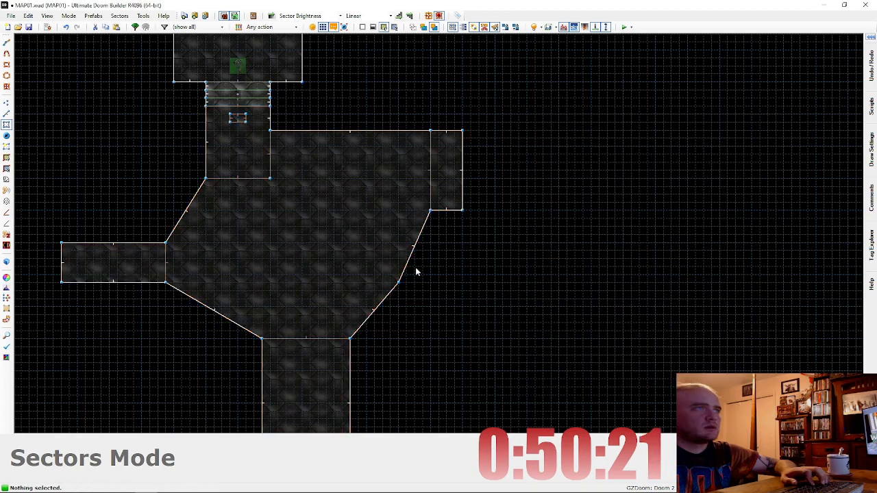
key("w")
key("d")
key("e")
key("s")
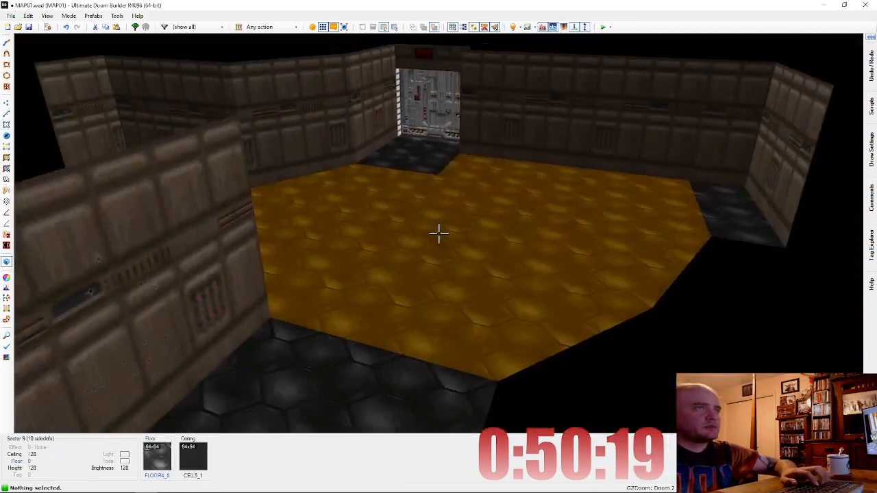
Step: Draw a 64 by 64 square sector in the southwestern part of the main room
key("w")
scroll(394, 111, "up", 1)
middle_click_drag(394, 111, 404, 190)
scroll(403, 190, "up", 1)
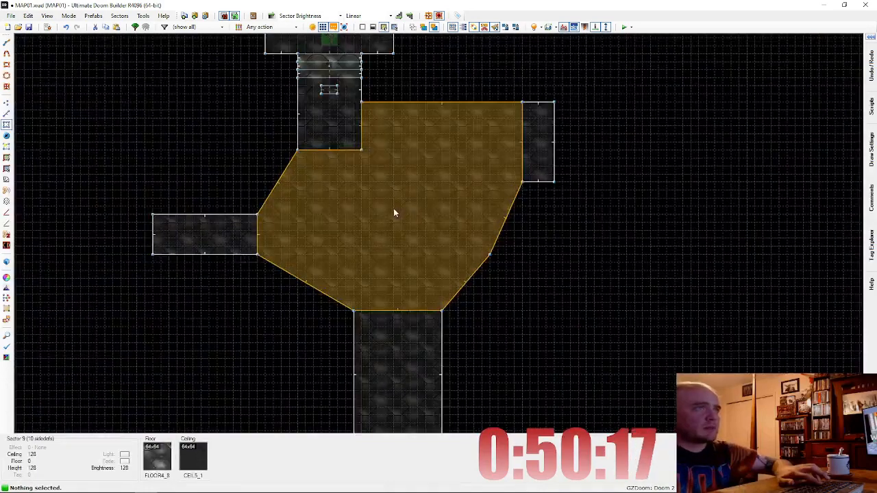
key("d")
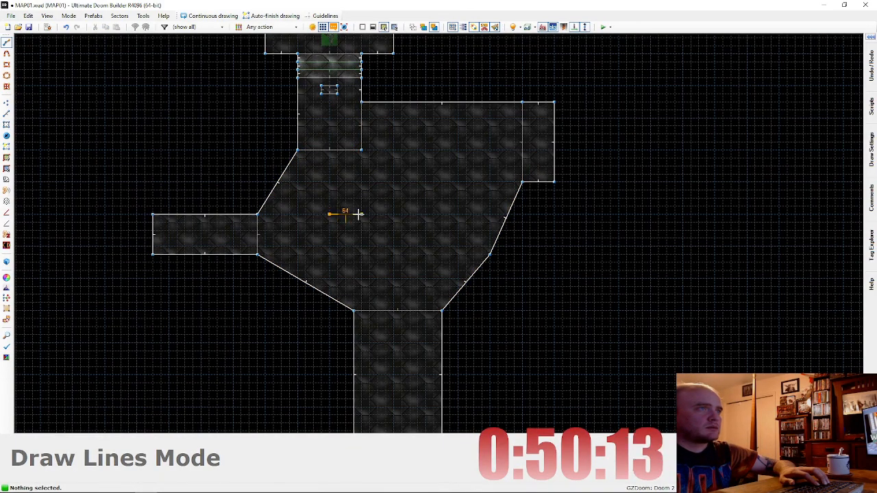
left_click(328, 223)
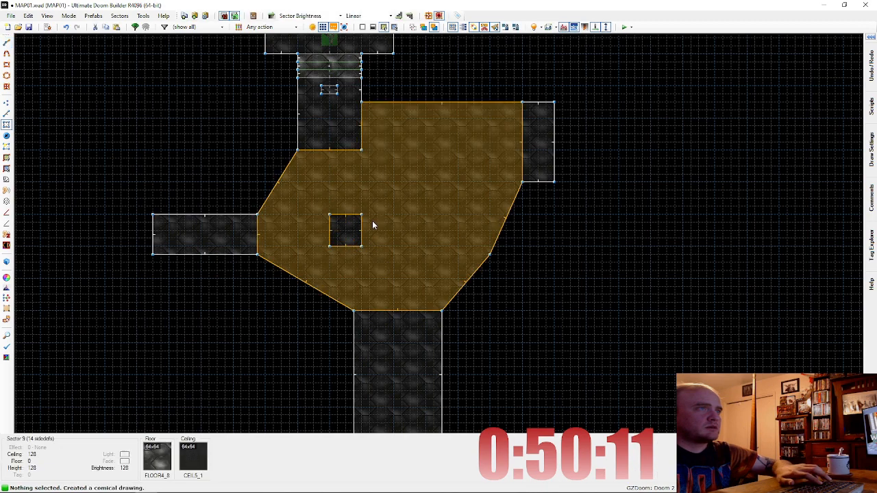
Step: Draw a second 64 by 64 square in the room's northeastern part and shift it west
key("d")
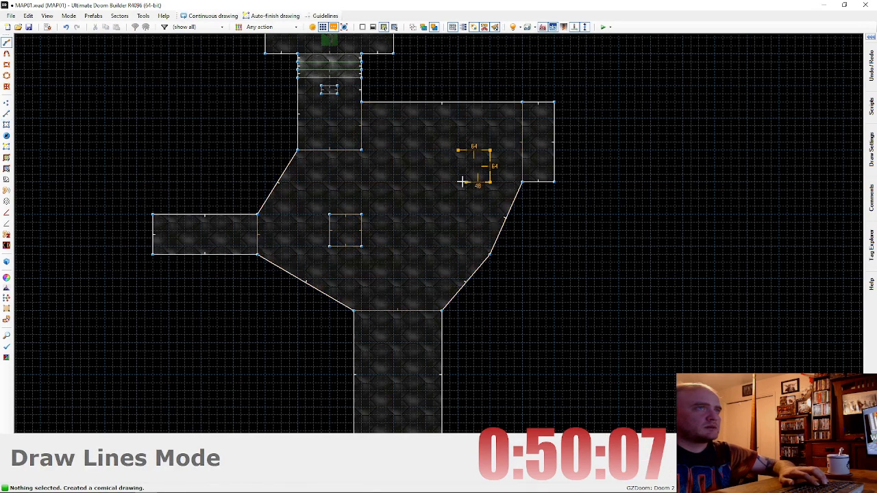
left_click(457, 151)
left_click_drag(469, 167, 440, 174)
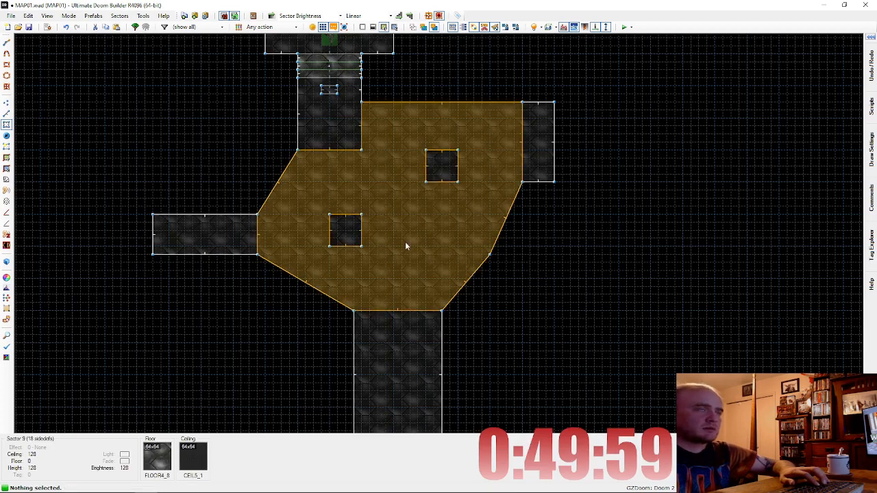
Step: Give the ceiling of the southwestern 64 by 64 square the TLITE6_5 light flat
key("w")
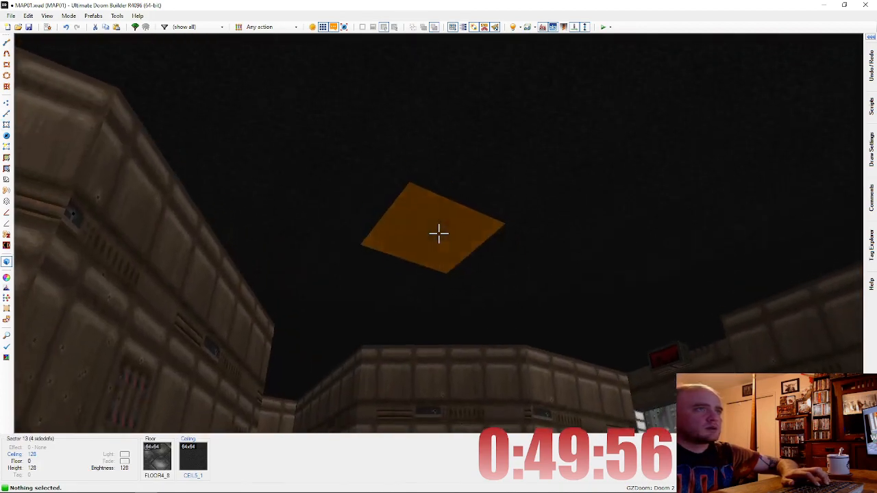
right_click(438, 234)
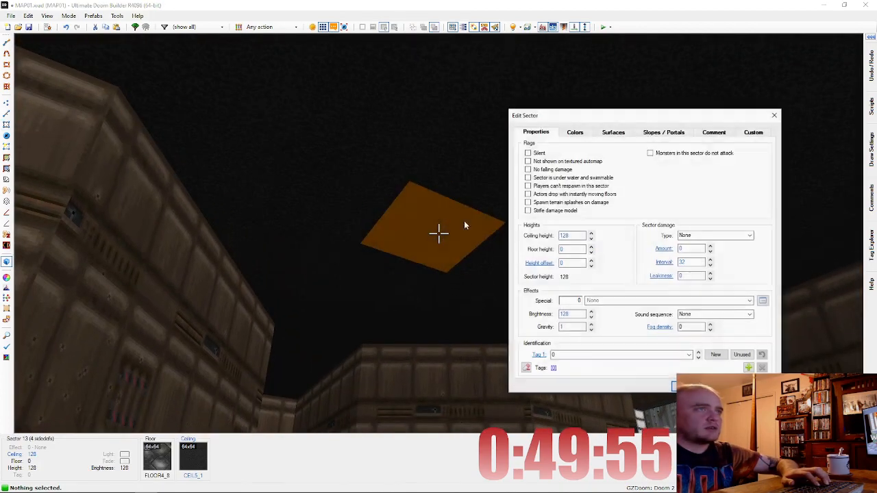
left_click(575, 132)
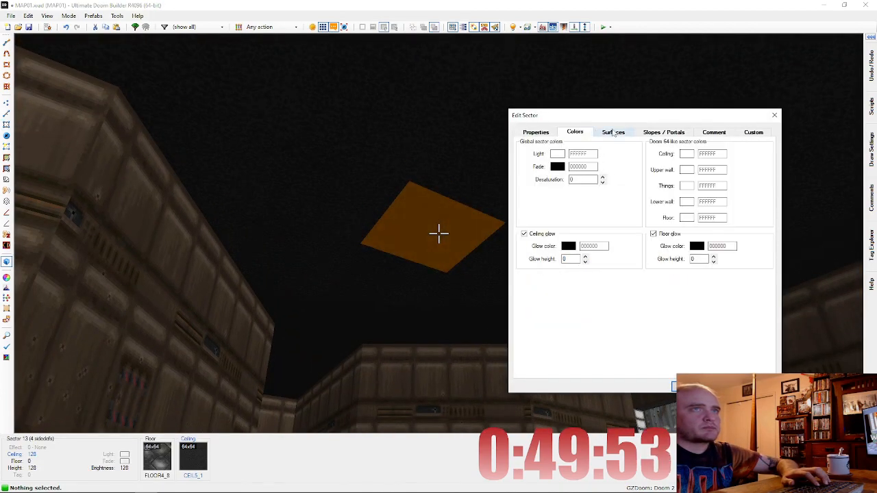
left_click(614, 132)
left_click(707, 180)
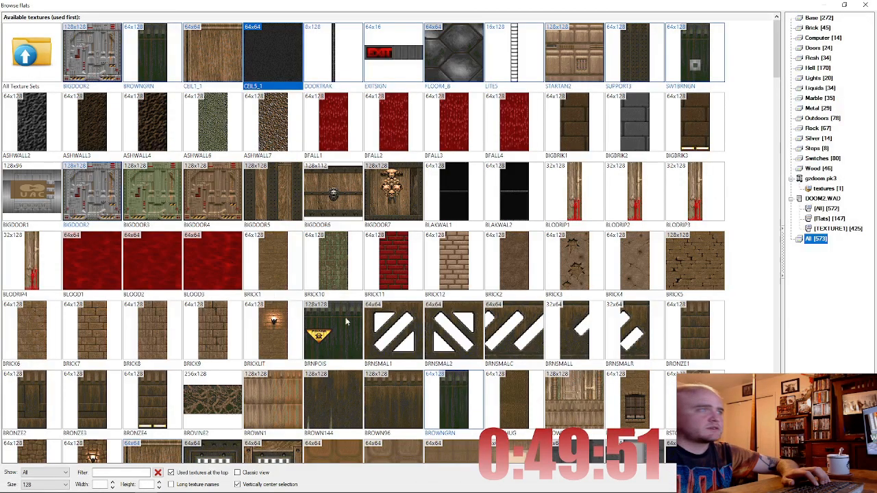
scroll(347, 322, "down", 15)
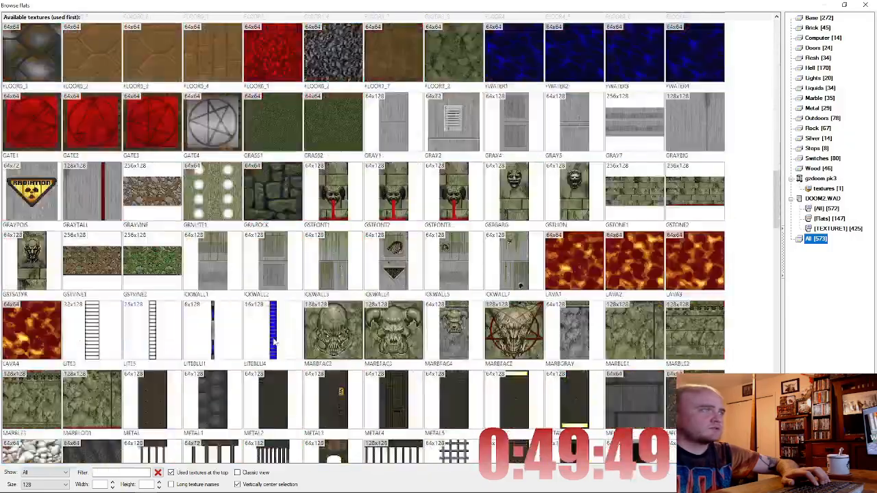
scroll(273, 341, "down", 15)
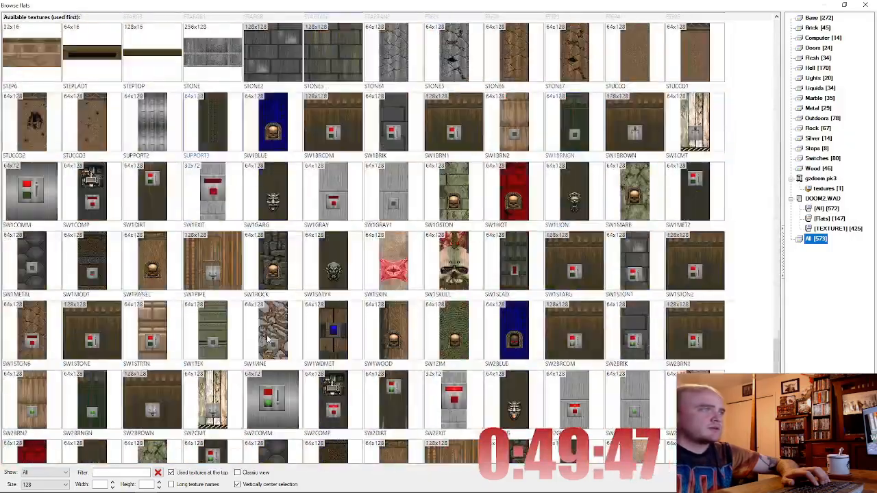
scroll(270, 335, "up", 10)
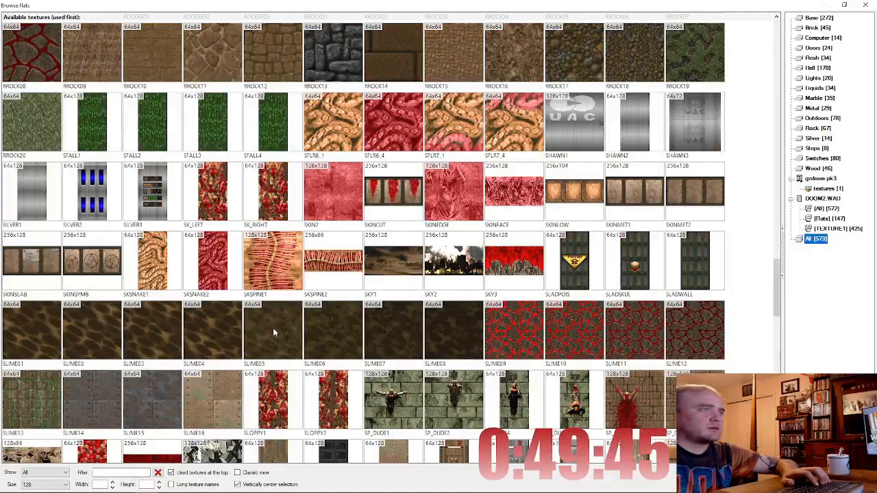
scroll(272, 329, "down", 10)
double_click(503, 339)
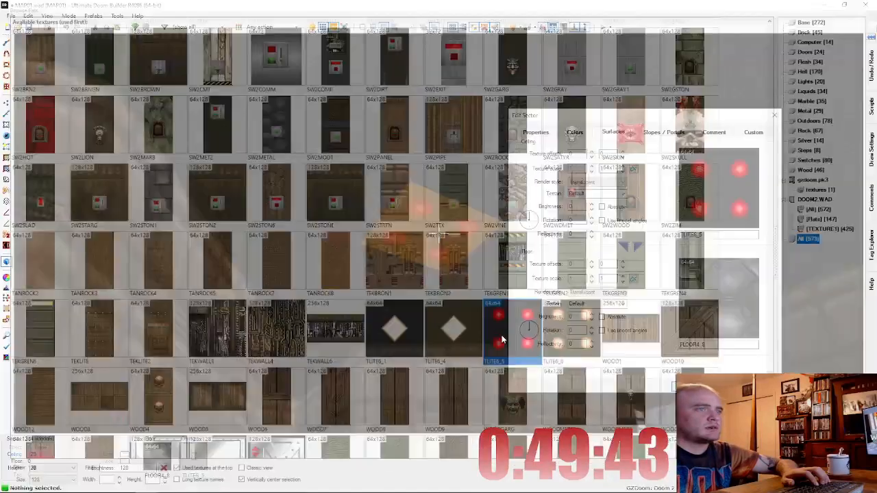
key("Return")
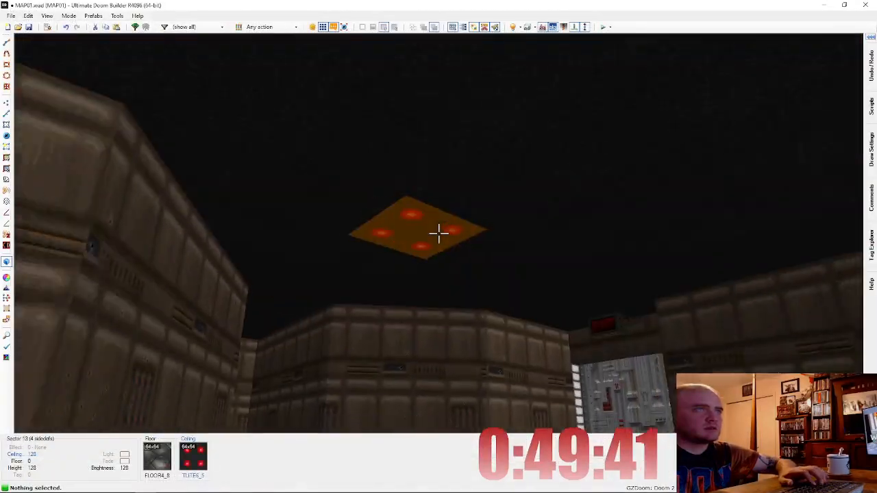
Step: Copy the TLITE6_5 flat onto the northeastern square's ceiling and lower both squares' ceilings to 120
key("ctrl+c")
key("ctrl+v")
left_click(439, 233)
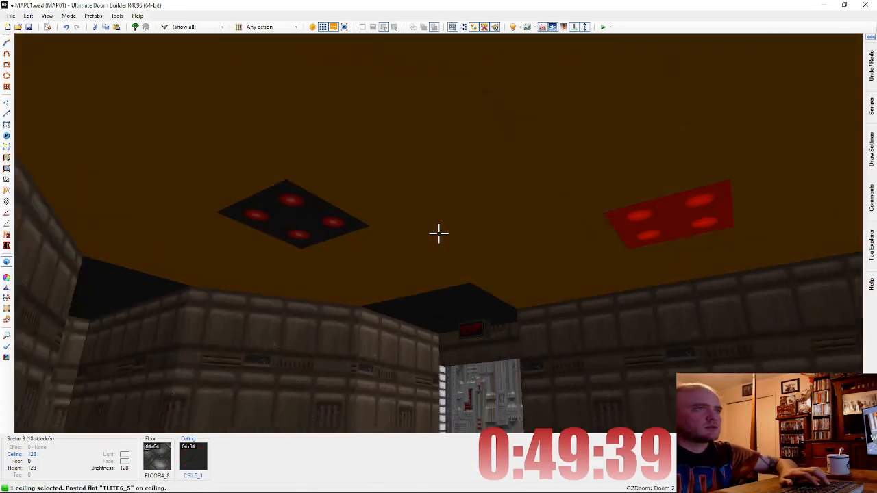
scroll(438, 234, "down", 1)
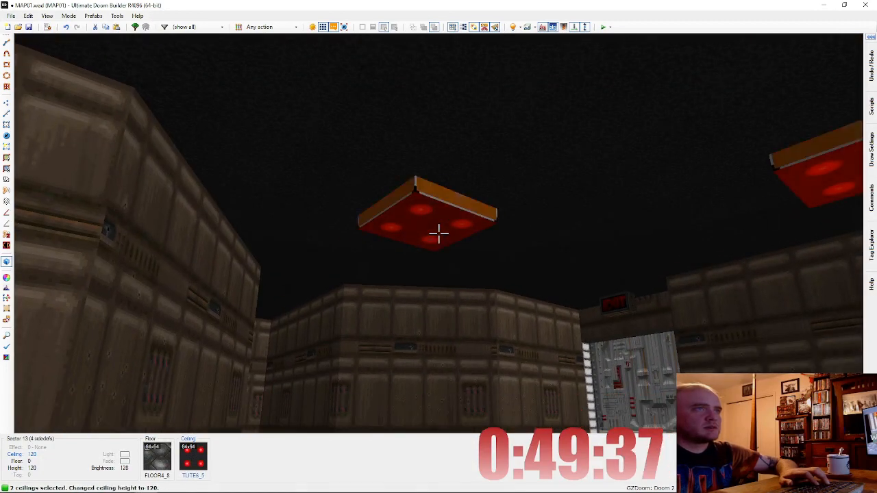
Step: Copy the SUPPORT3 texture onto the missing side faces of both lowered ceiling lights
key("c")
key("e")
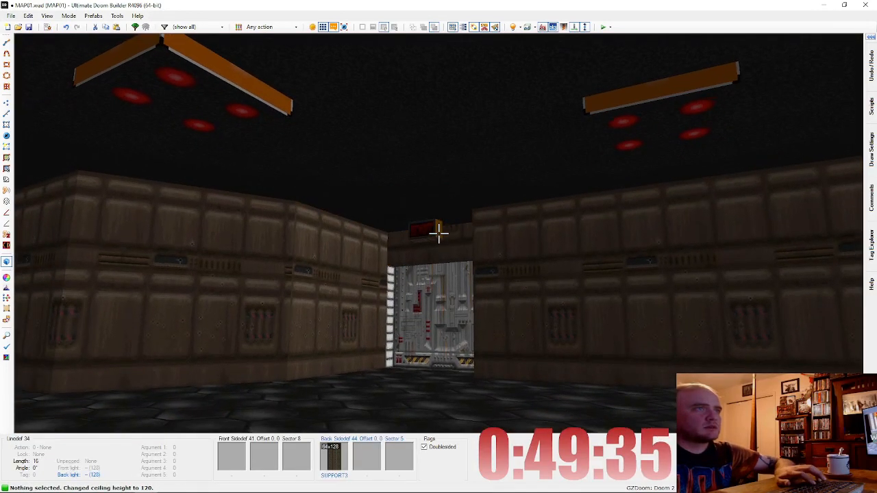
key("ctrl+v")
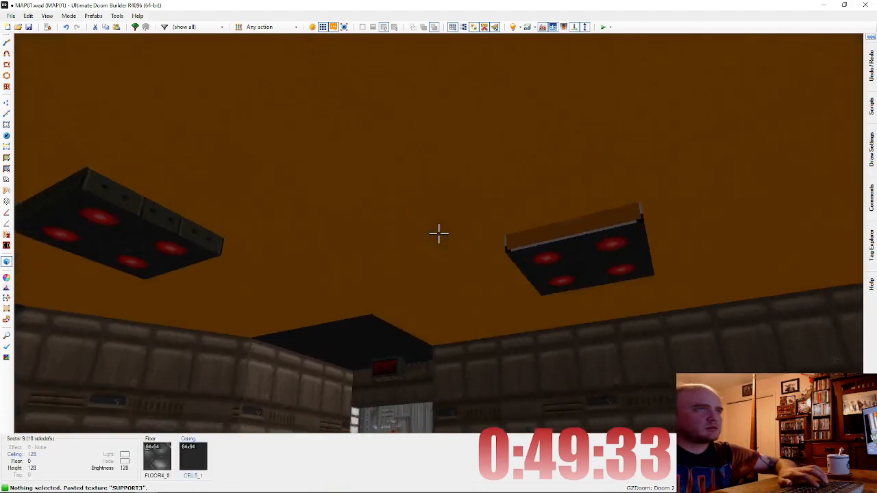
key("ctrl+v")
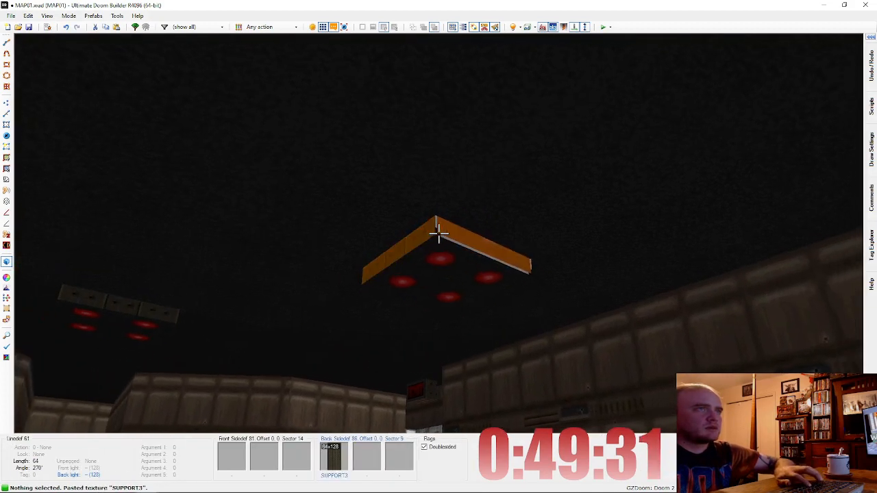
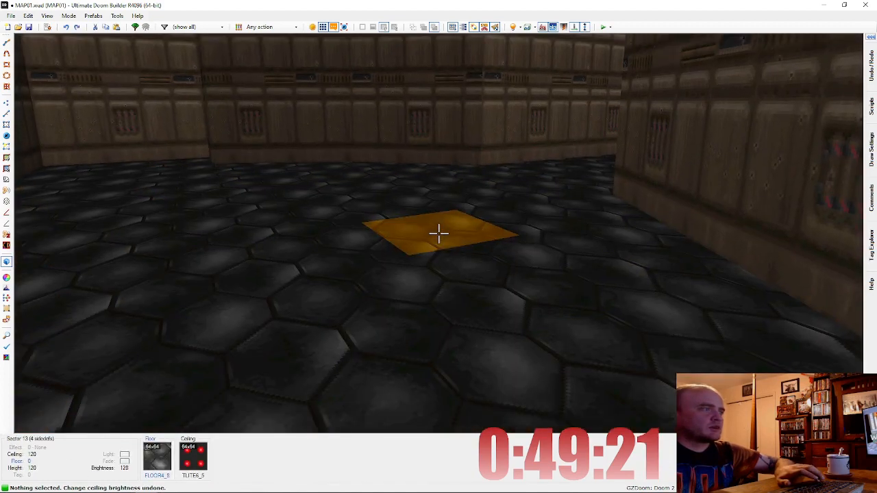
Step: Raise the sector brightness of the two light squares to 192
key("equal")
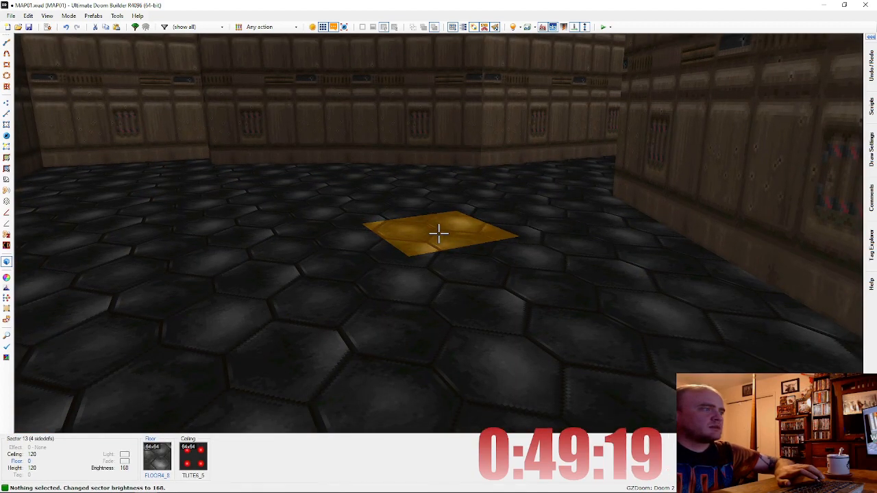
scroll(439, 234, "up", 2, "ctrl")
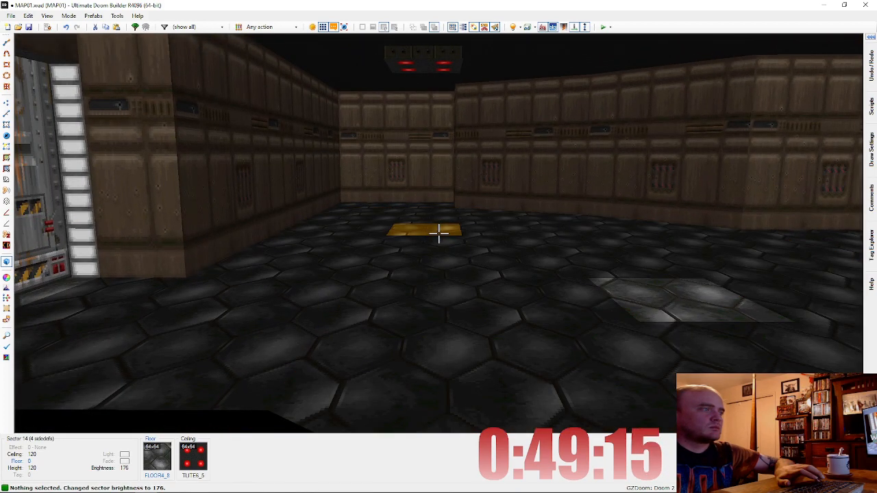
Step: Lower the east alcove's ceiling to 64
key("d")
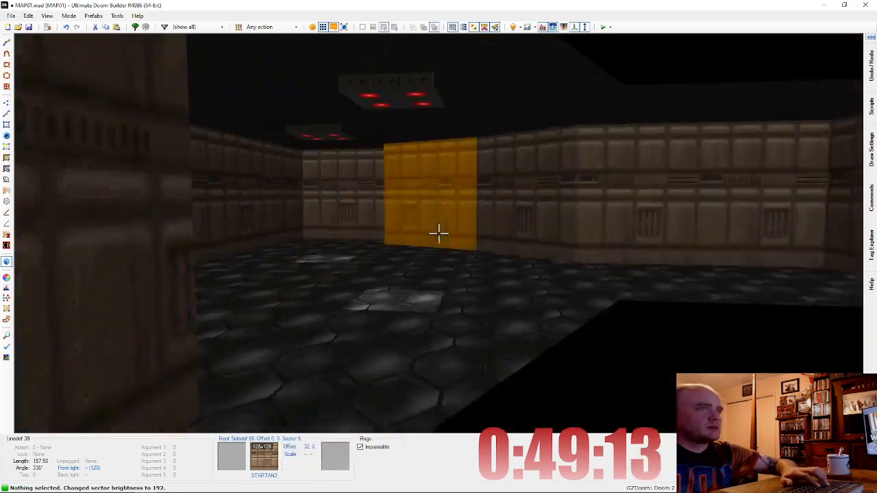
key("d")
key("e")
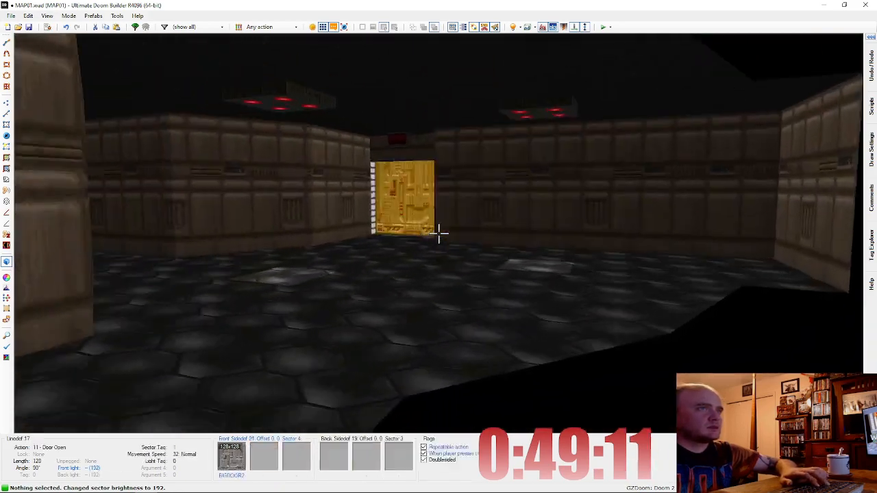
key("d")
key("e")
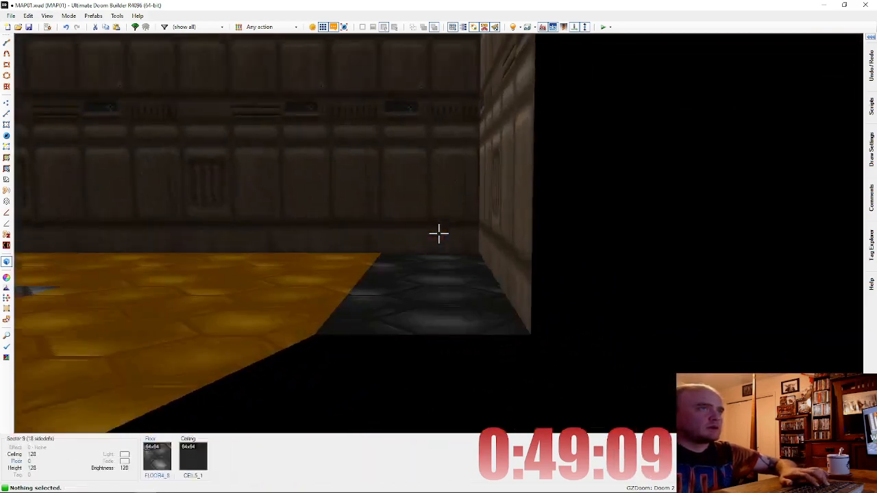
left_click(439, 234)
key("d")
scroll(438, 233, "down", 3)
key("e")
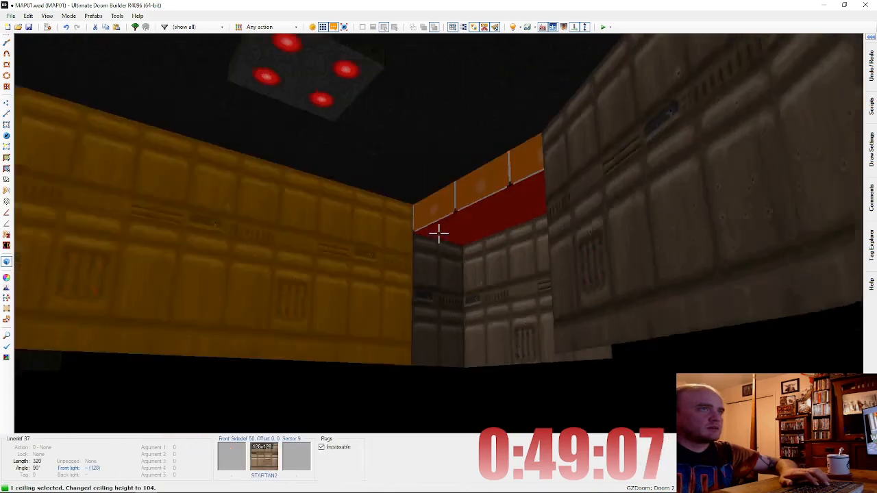
scroll(439, 233, "down", 1)
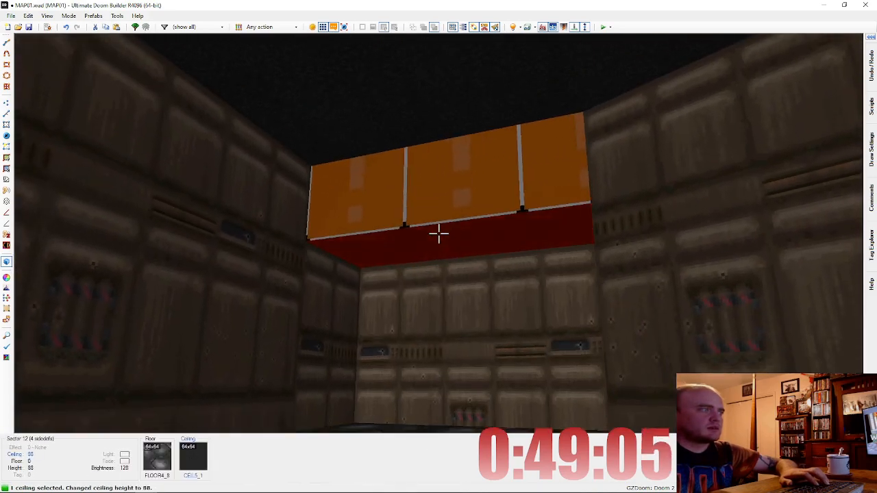
scroll(438, 233, "down", 1)
scroll(438, 233, "down", 1)
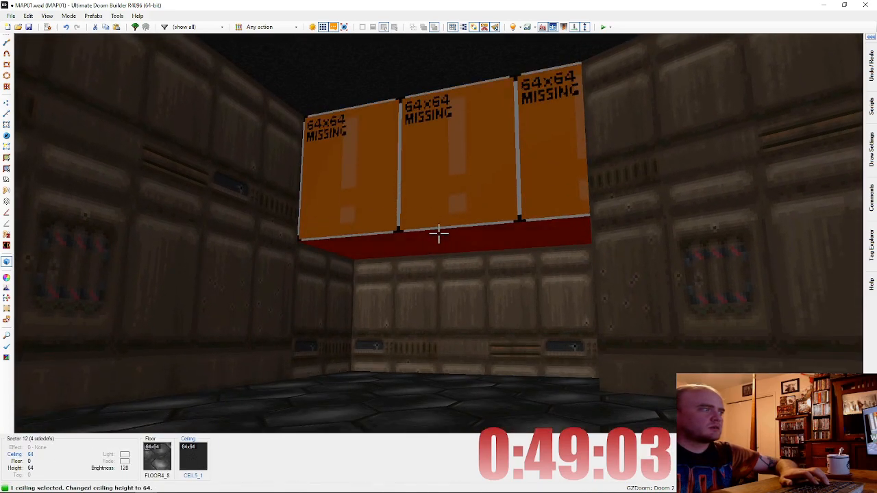
Step: Apply STARTAN2 to the missing upper wall above the east alcove's opening and make it upper unpegged
left_click(438, 234)
key("e")
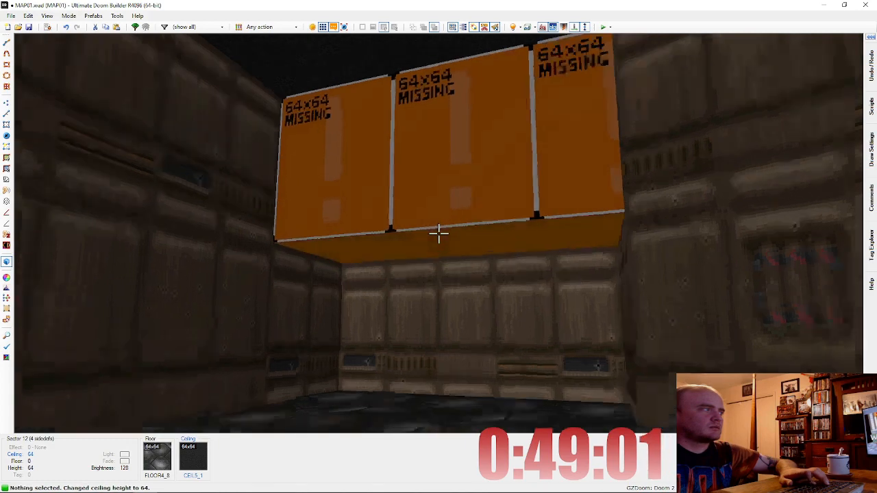
key("f")
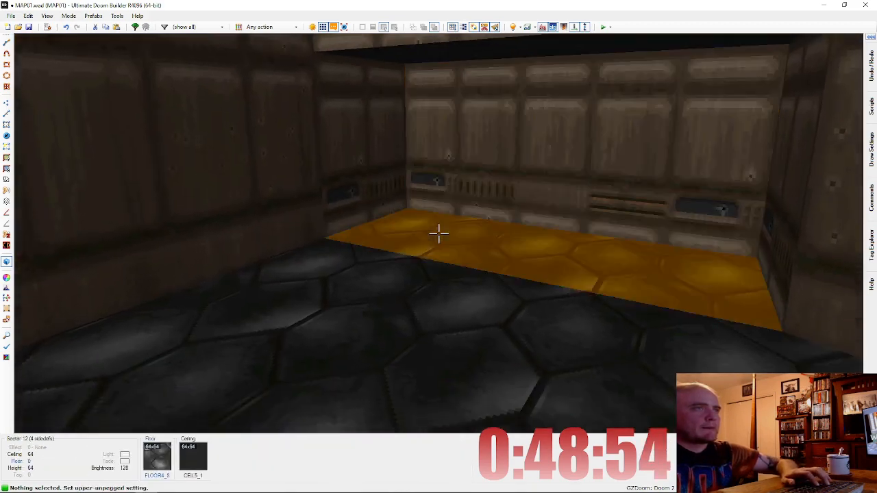
Step: Raise the east alcove's floor to 8 and texture the resulting step face with SUPPORT3
left_click(438, 234)
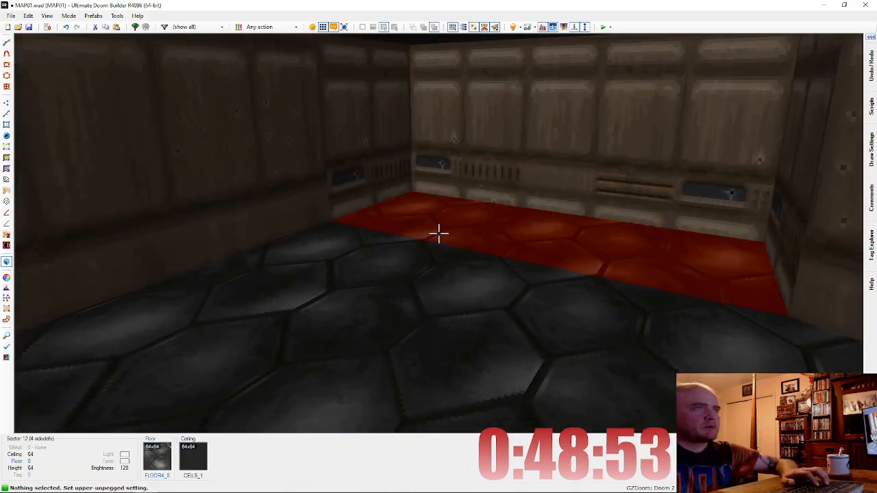
scroll(438, 234, "up", 1)
key("d")
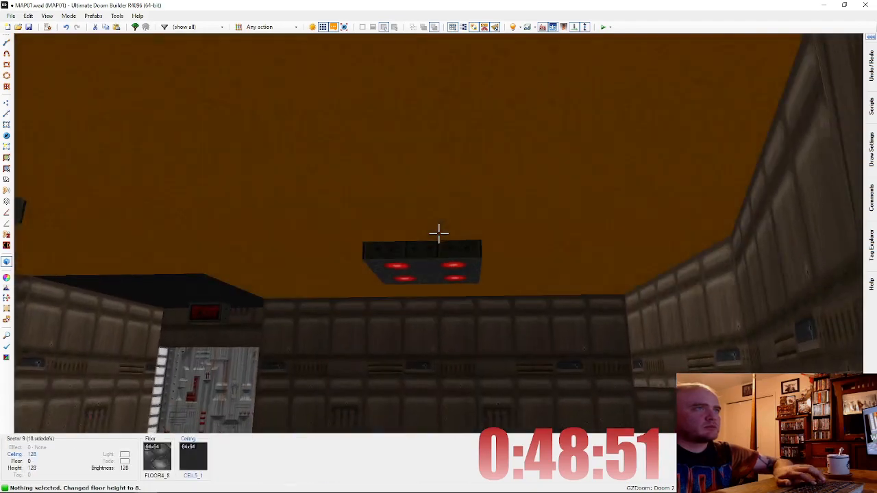
key("ctrl+c")
key("e")
key("ctrl+v")
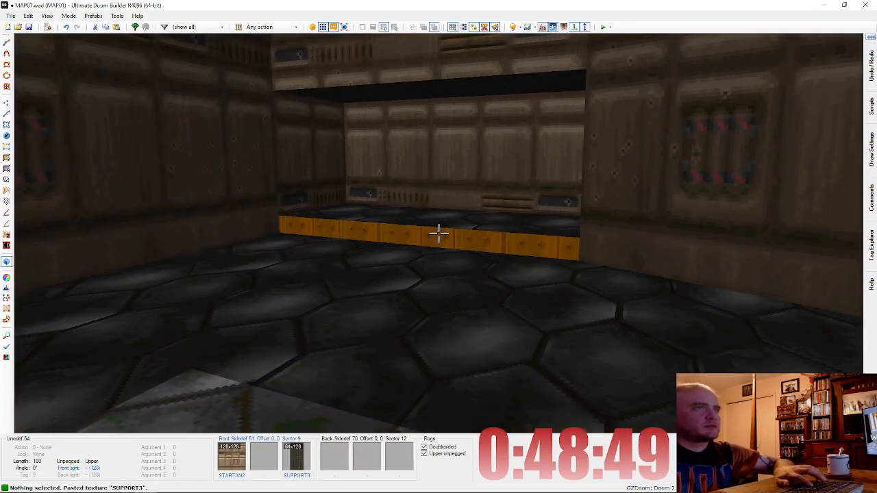
Step: Examine the main room's walls, ceiling lights, alcove and exit door from several angles
key("e")
key("d")
key("s")
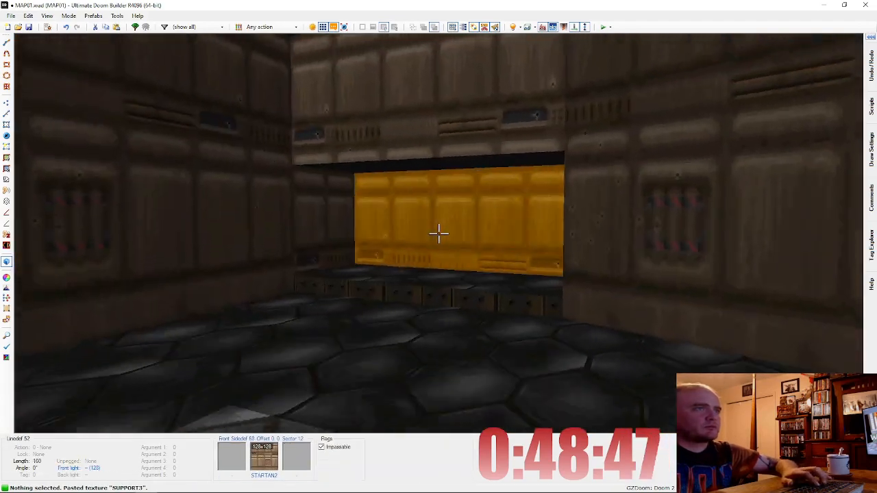
key("d")
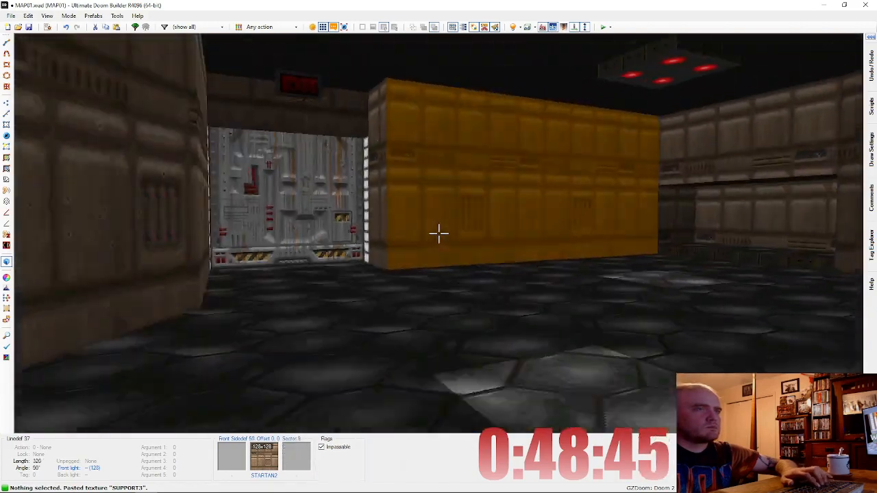
key("e")
key("d")
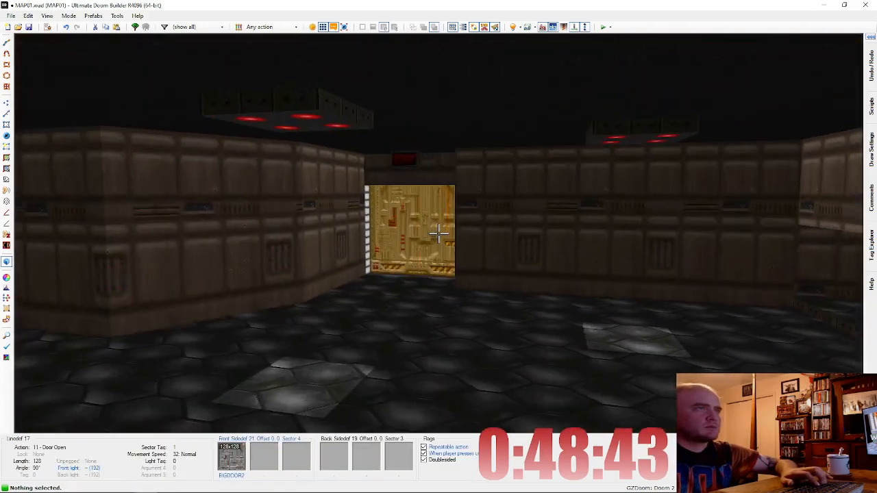
key("f")
key("e")
key("s")
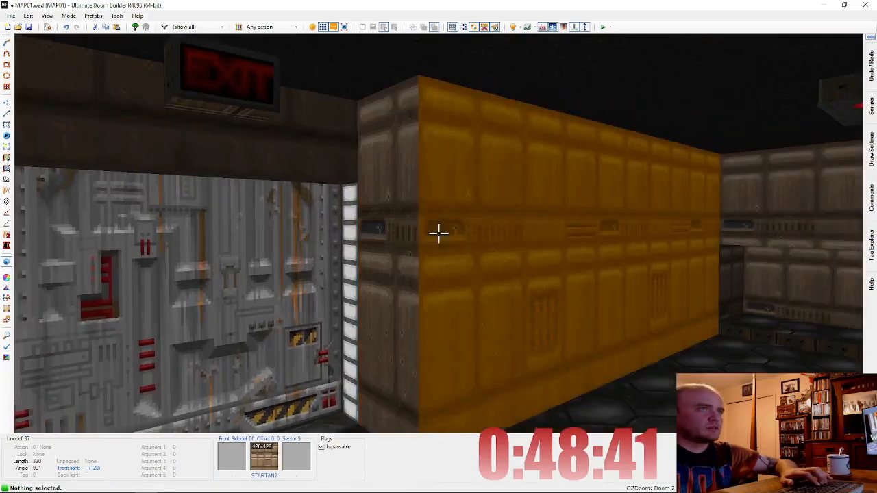
key("e")
key("s")
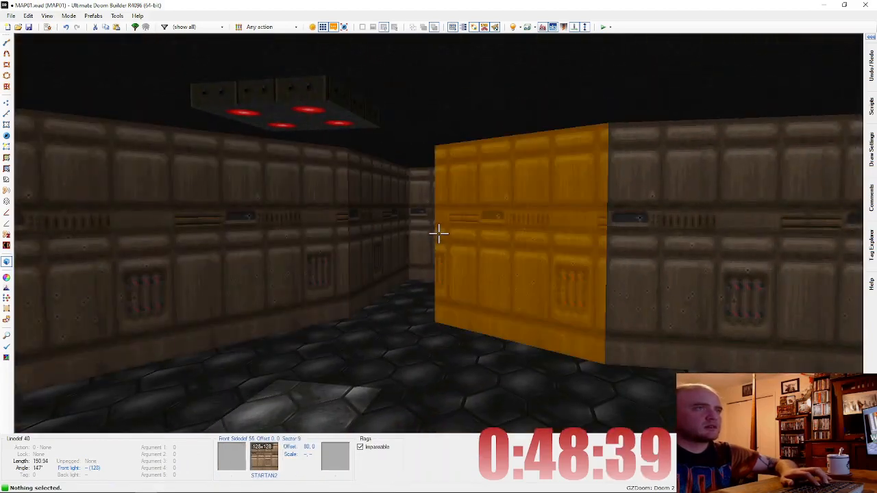
key("e")
key("d")
key("s")
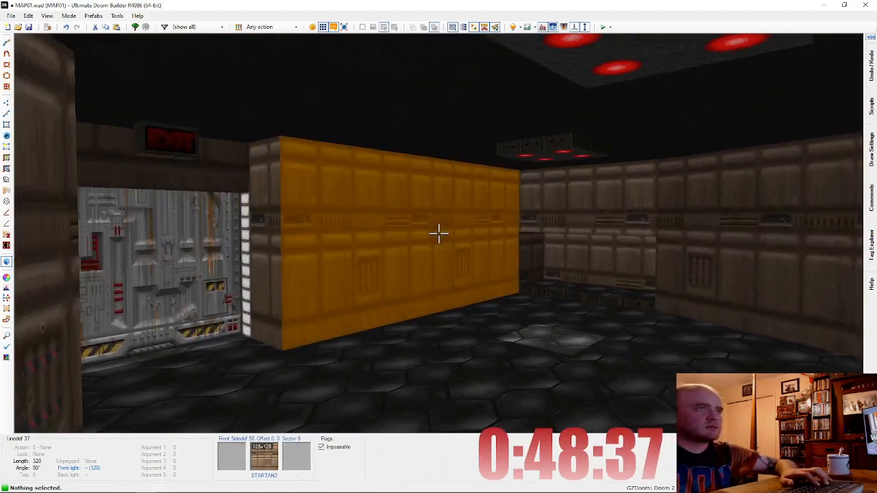
Step: Browse the textures and apply STONE3 to the main room's north wall beside the exit door
right_click(438, 234)
left_click(751, 283)
scroll(573, 259, "down", 15)
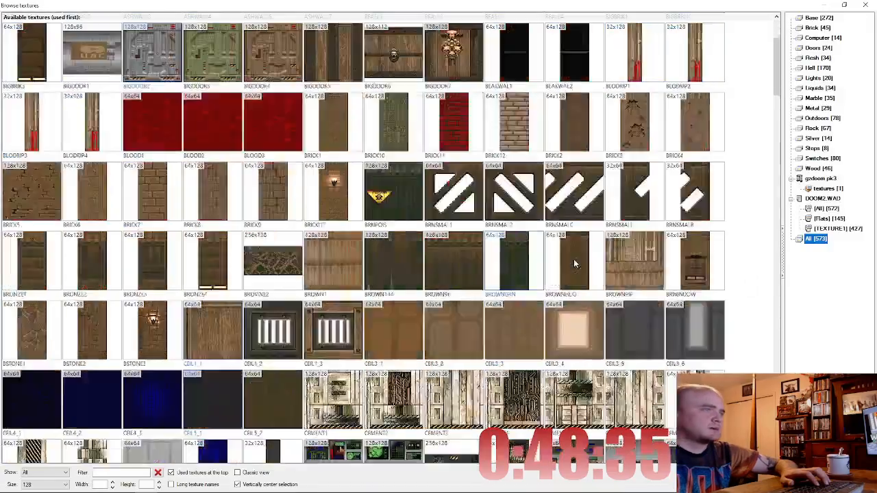
scroll(440, 291, "down", 3)
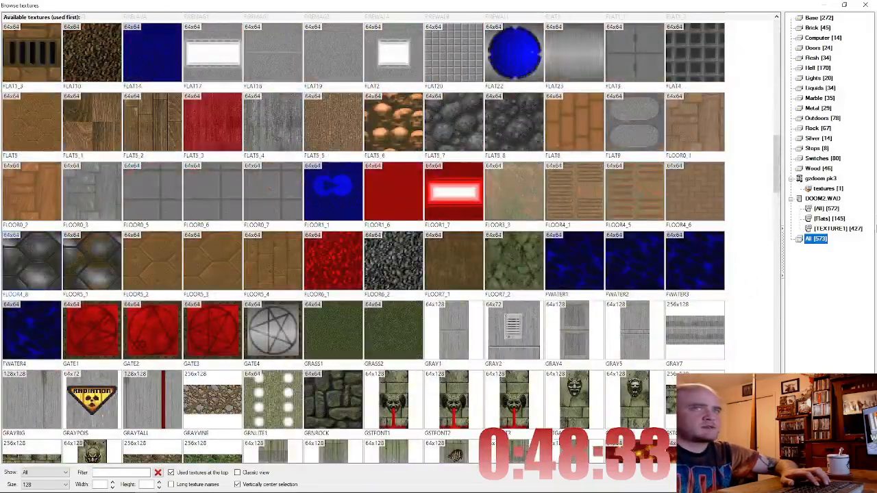
scroll(348, 296, "down", 20)
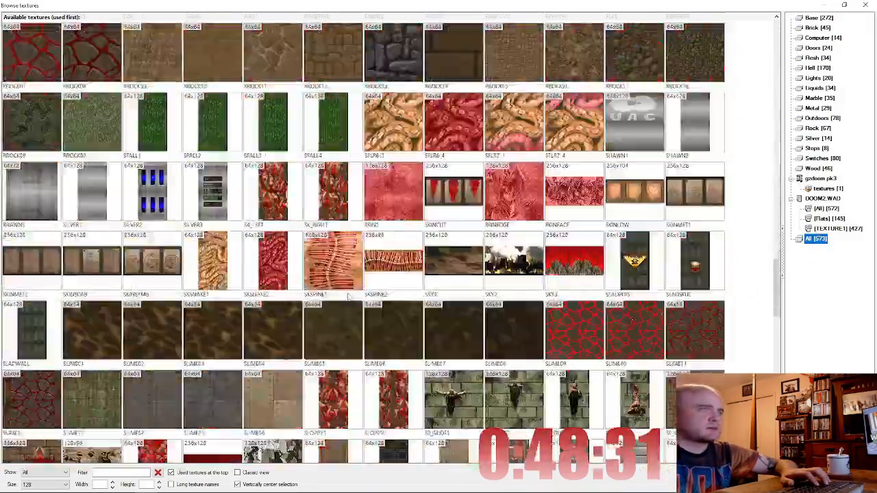
scroll(348, 296, "up", 20)
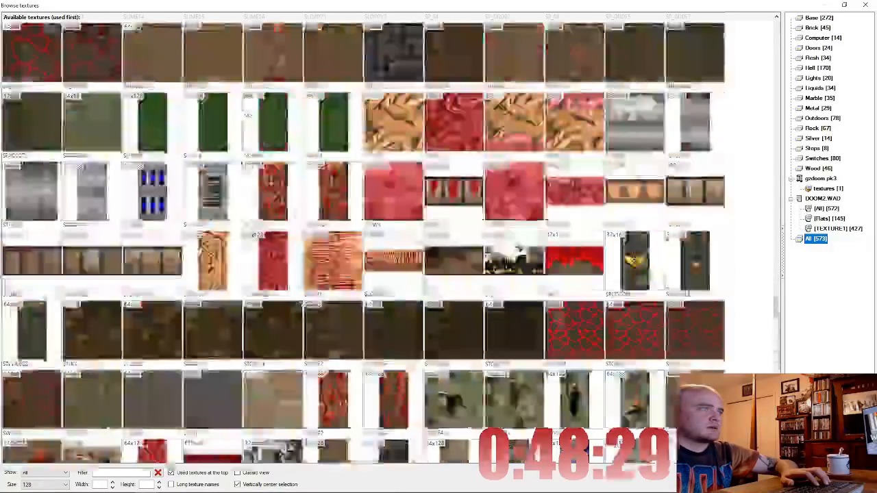
scroll(348, 296, "up", 10)
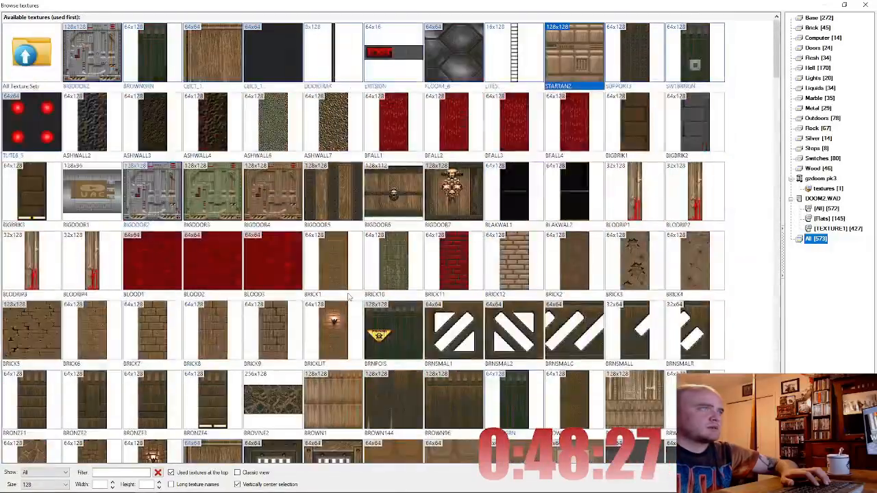
scroll(348, 296, "down", 6)
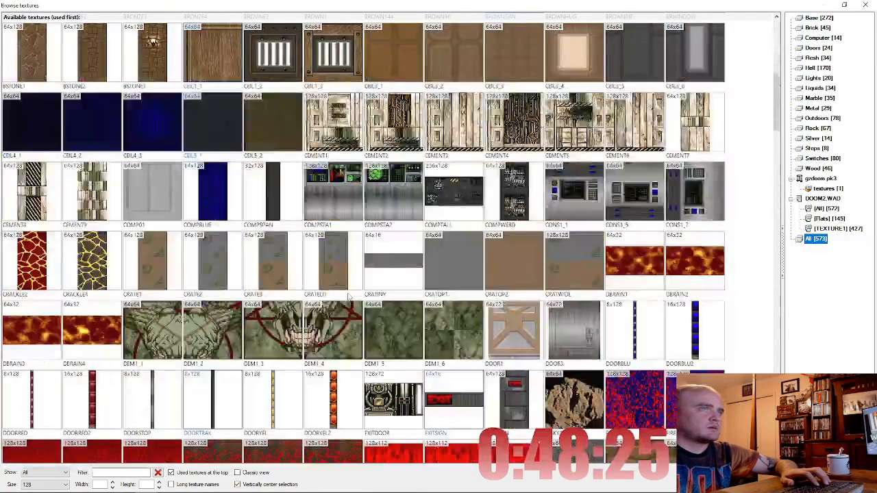
scroll(348, 296, "down", 15)
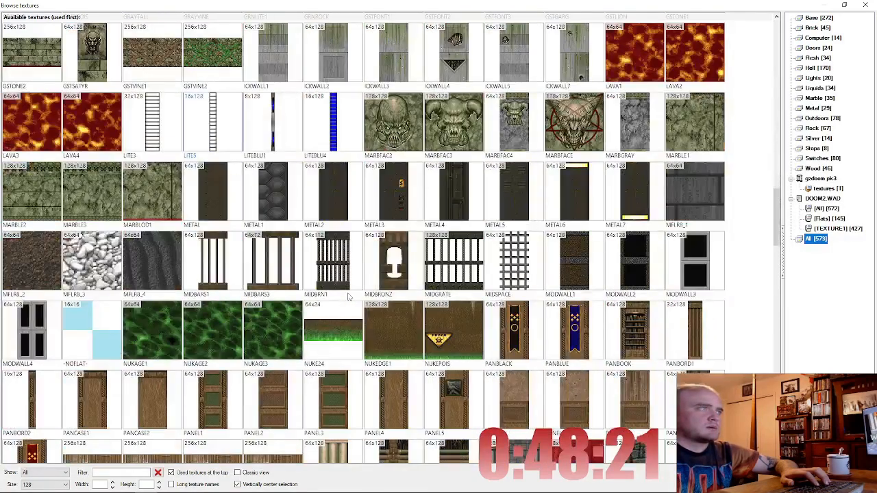
scroll(348, 296, "down", 10)
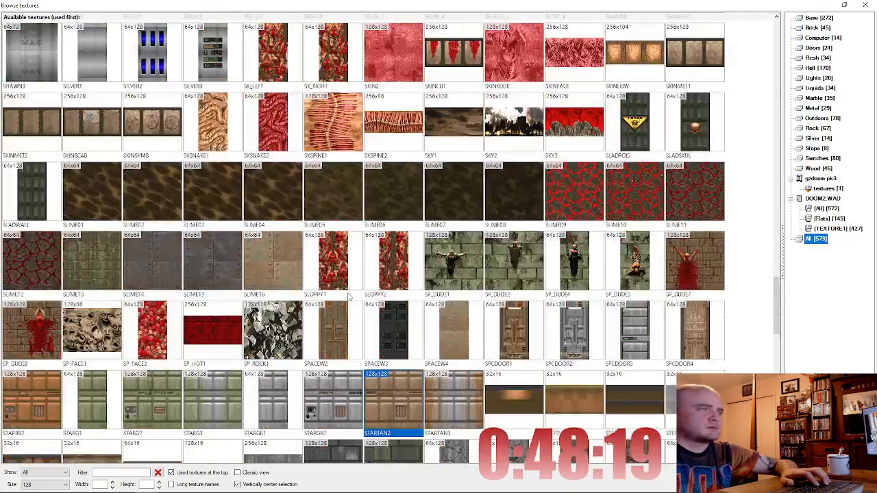
scroll(348, 296, "down", 2)
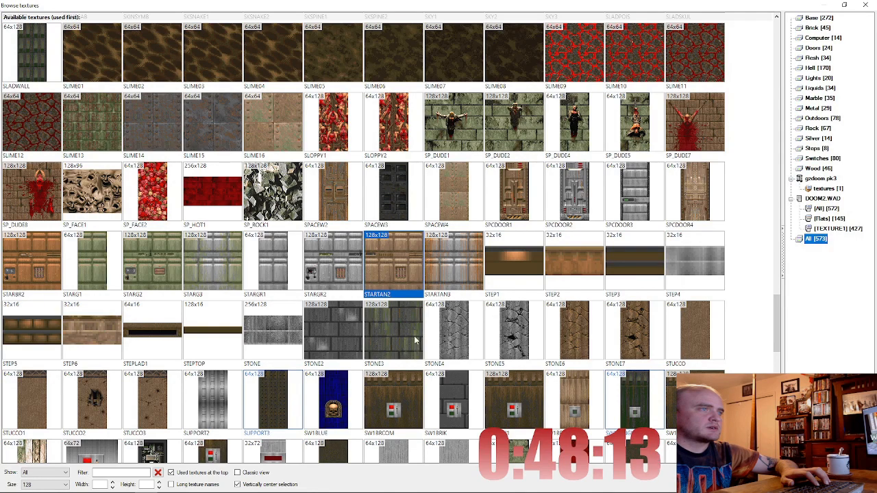
double_click(391, 340)
key("Return")
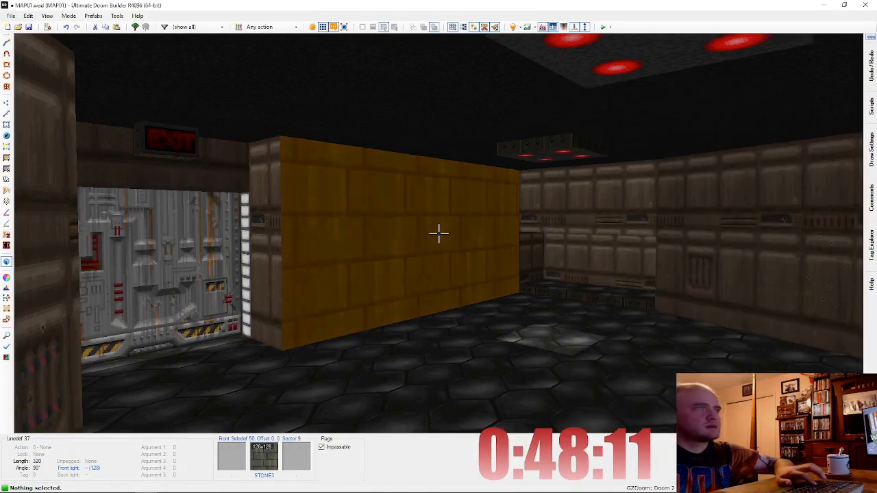
Step: Copy STONE3 onto the upper wall above the east alcove, the adjoining main room walls and the south passage's walls
key("ctrl+c")
key("ctrl+v")
key("e")
key("e")
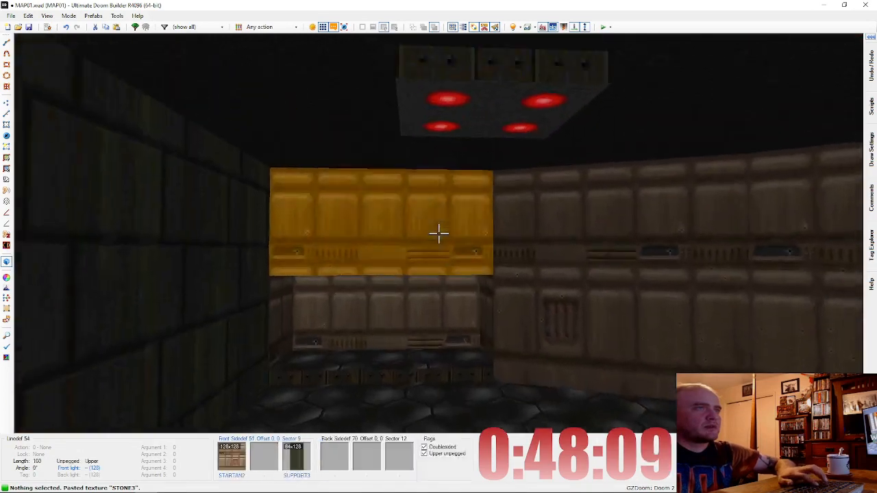
key("ctrl+v")
key("ctrl+v")
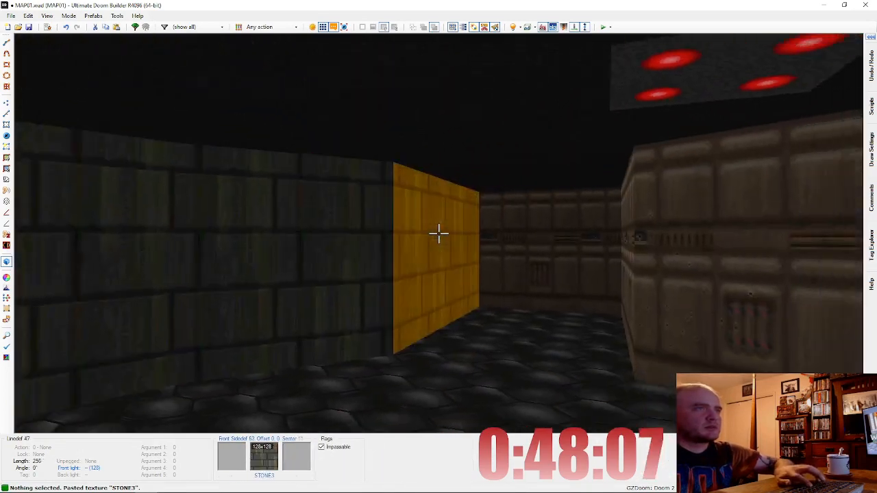
key("ctrl+v")
key("ctrl+v")
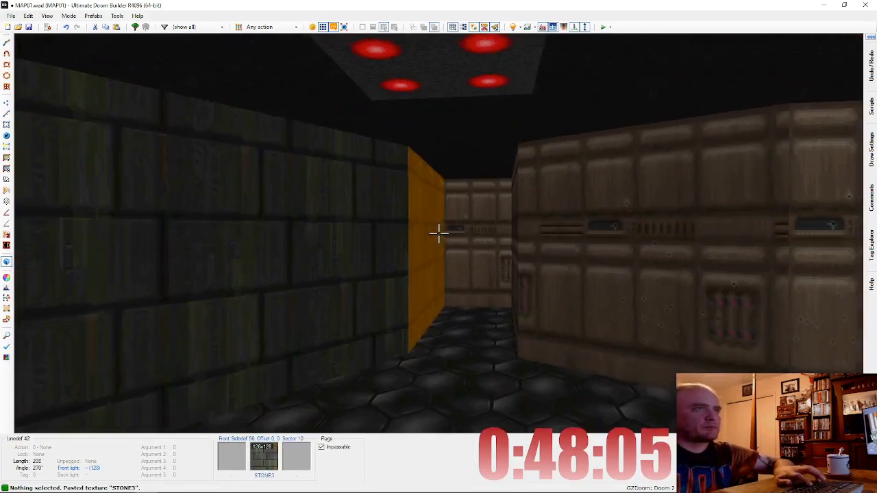
Step: Apply STONE3 to the west passage's walls, the remaining room walls and above the exit door, then auto-align the textures horizontally
key("ctrl+v")
key("ctrl+v")
key("s")
key("s")
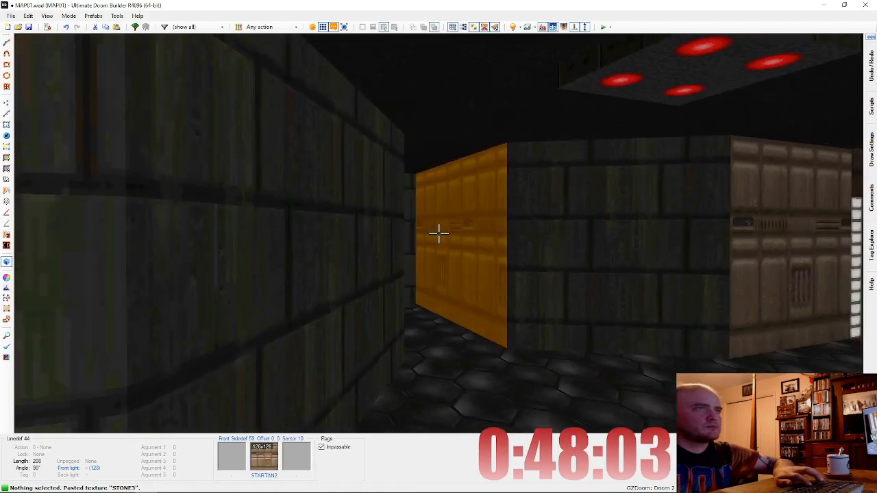
key("f")
key("ctrl+v")
key("e")
key("e")
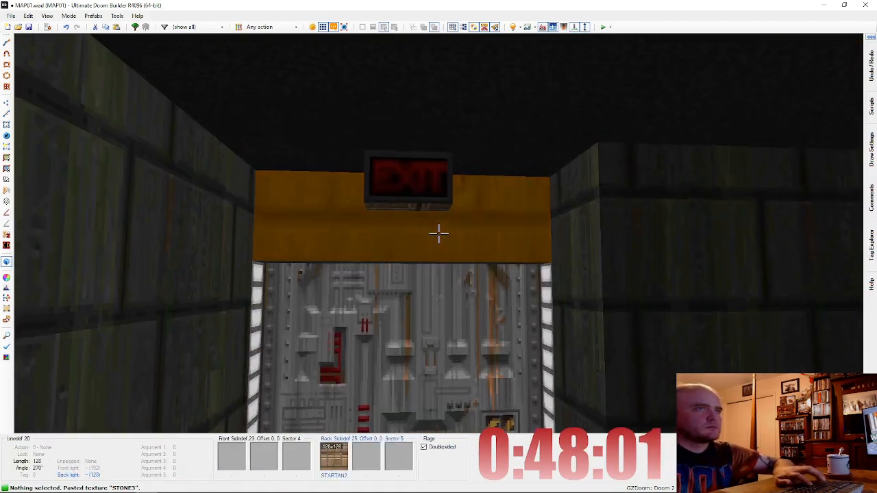
key("e")
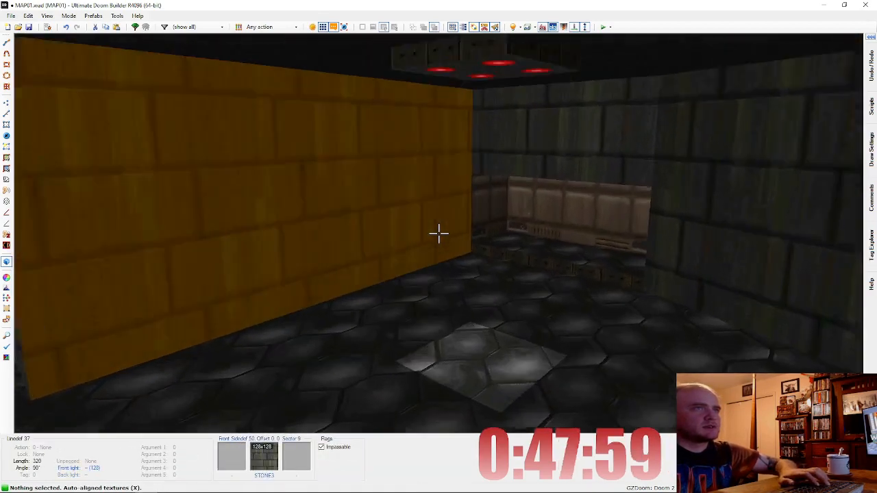
key("e")
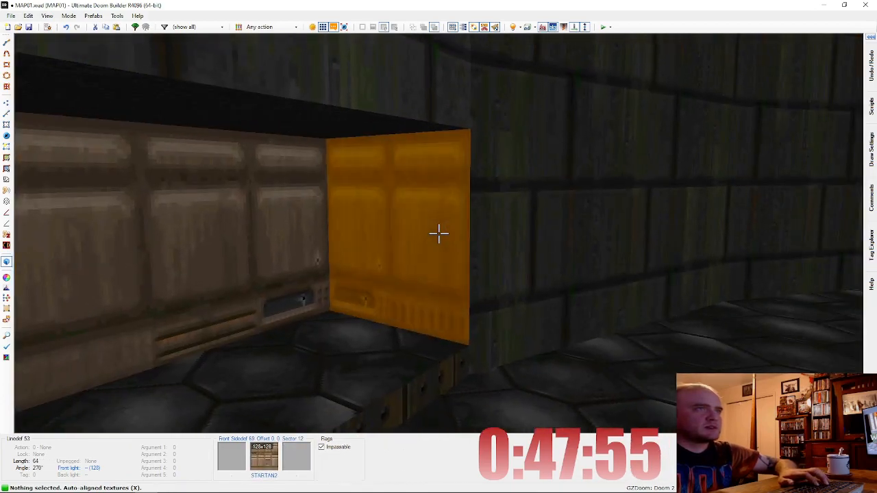
Step: Draw a 16-unit-wide strip sector across the full opening of the east alcove
key("q")
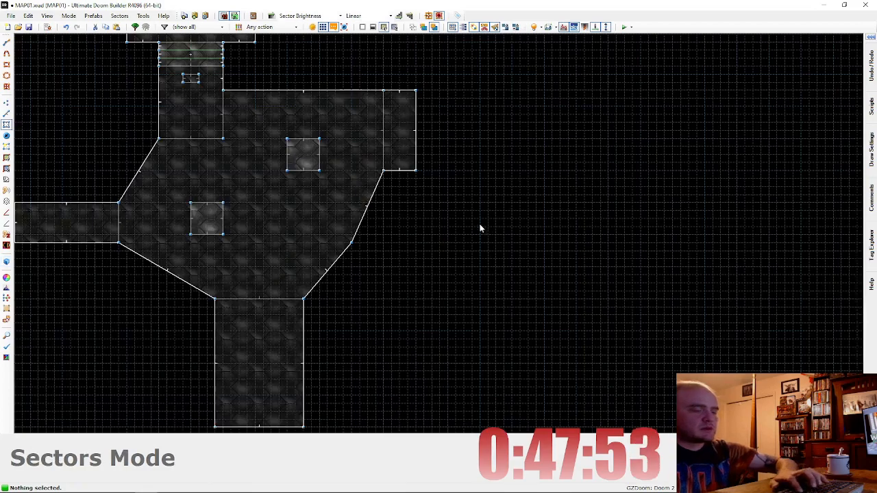
scroll(394, 197, "up", 5)
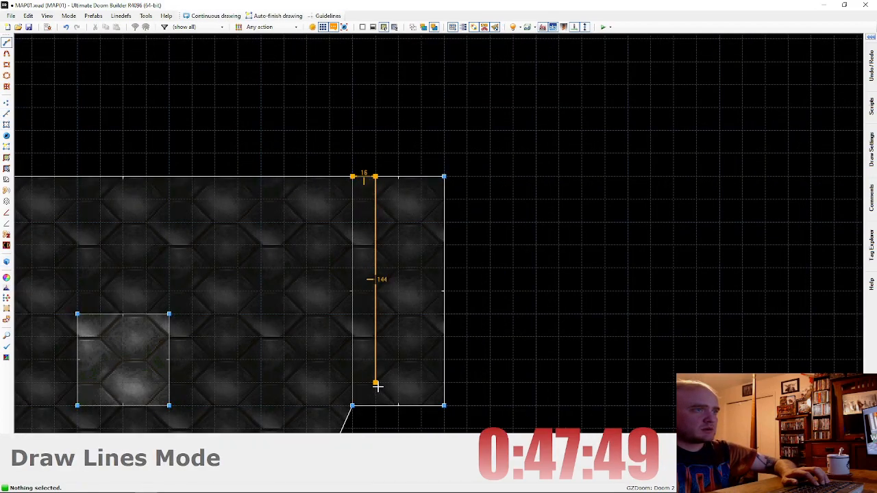
left_click(353, 177)
right_click_drag(442, 257, 467, 268)
Step: Copy LITE5 from the exit door's frame onto both end faces of the alcove strip and set the strip's brightness to 192
key("q")
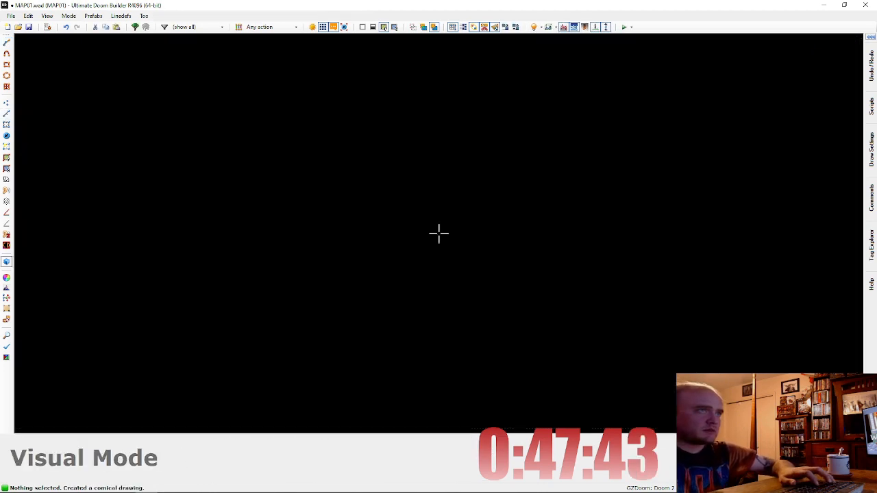
key("e")
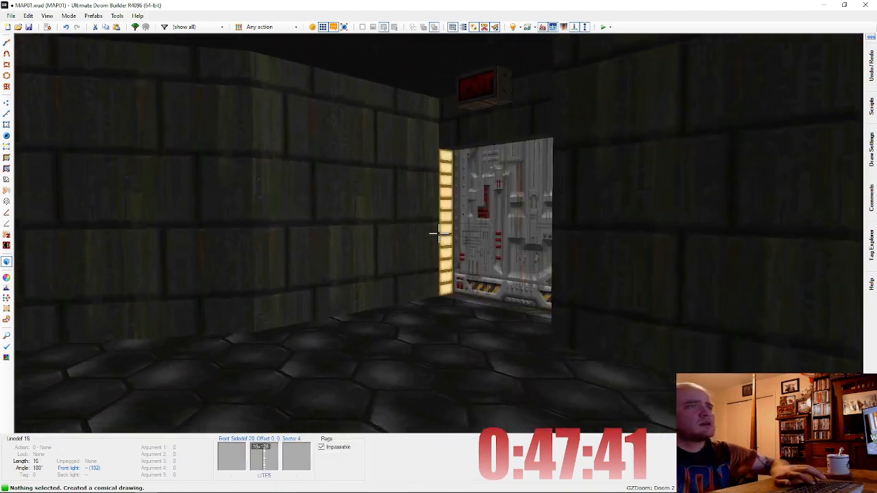
key("ctrl+c")
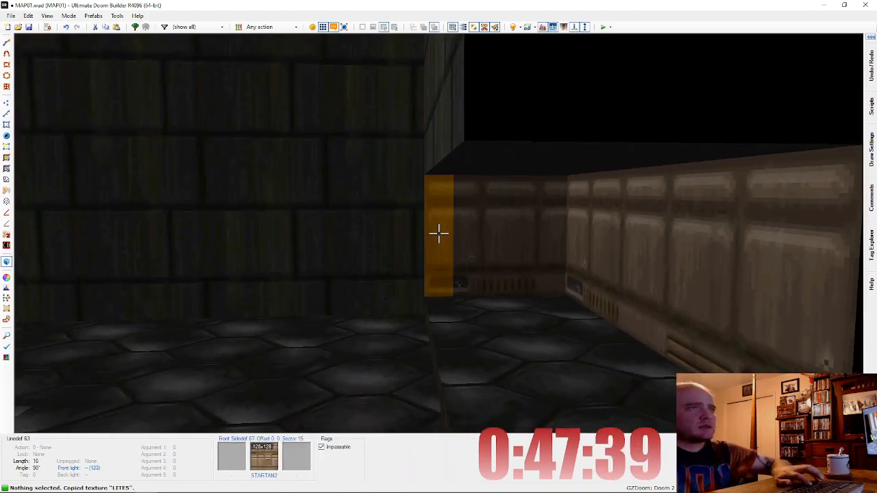
key("ctrl+v")
key("e")
key("f")
key("ctrl+v")
key("d")
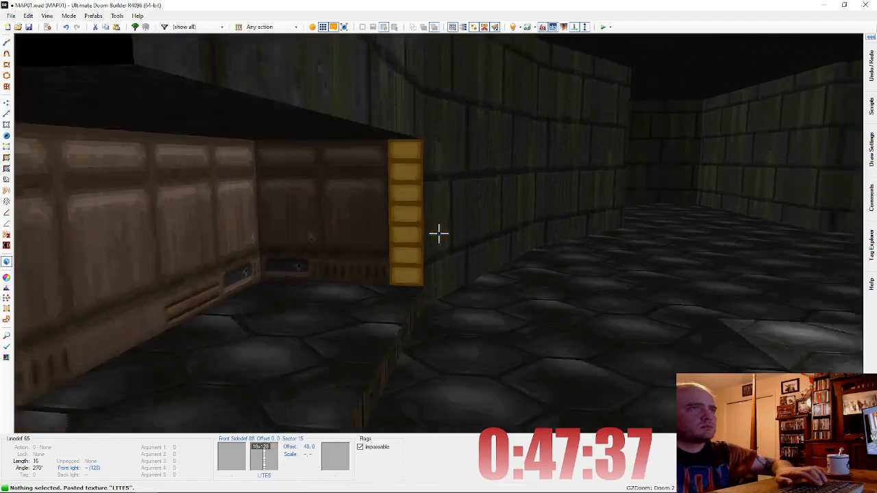
key("f")
key("d")
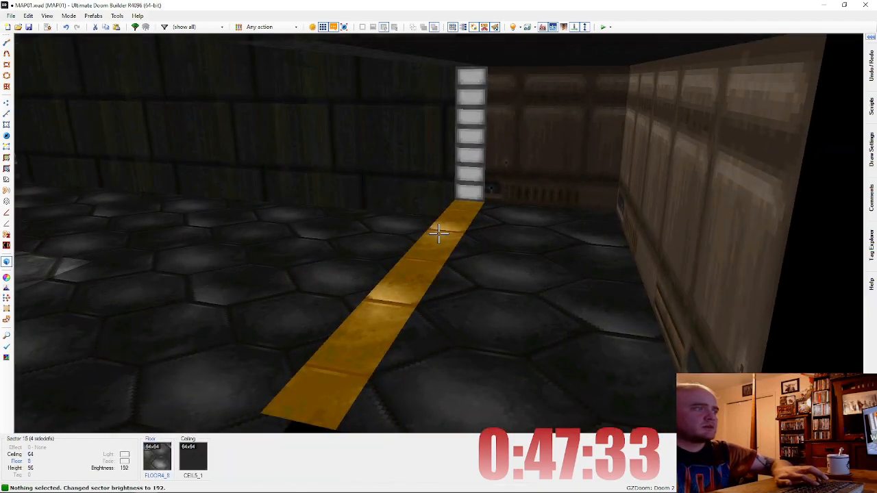
Step: Examine the alcove's light strip, the stone walls and the south passage from several angles
key("s")
key("e")
key("f")
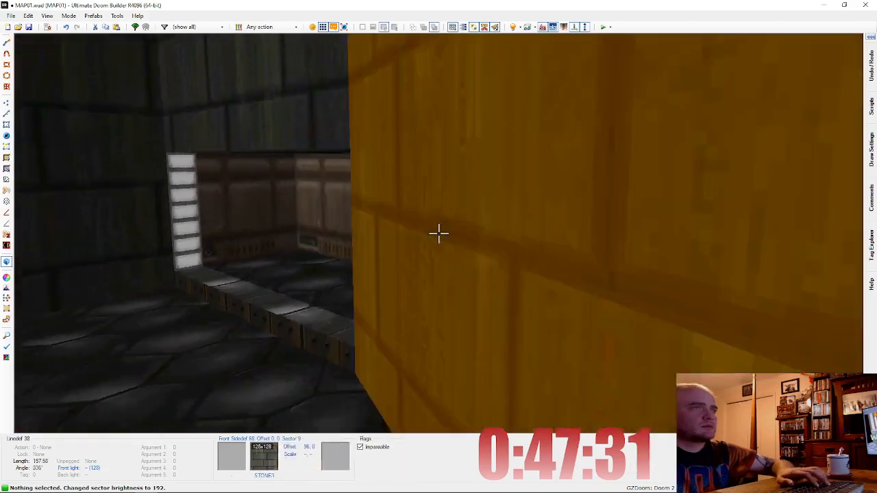
key("d")
key("s")
key("e")
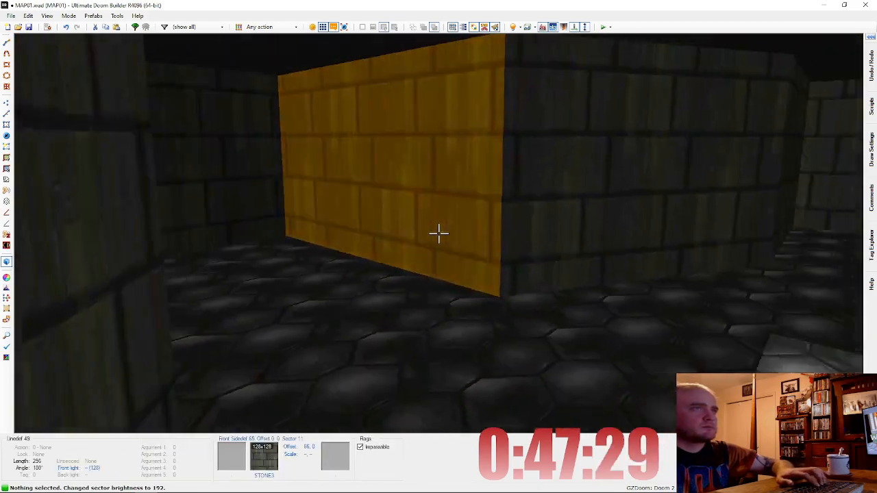
key("d")
key("e")
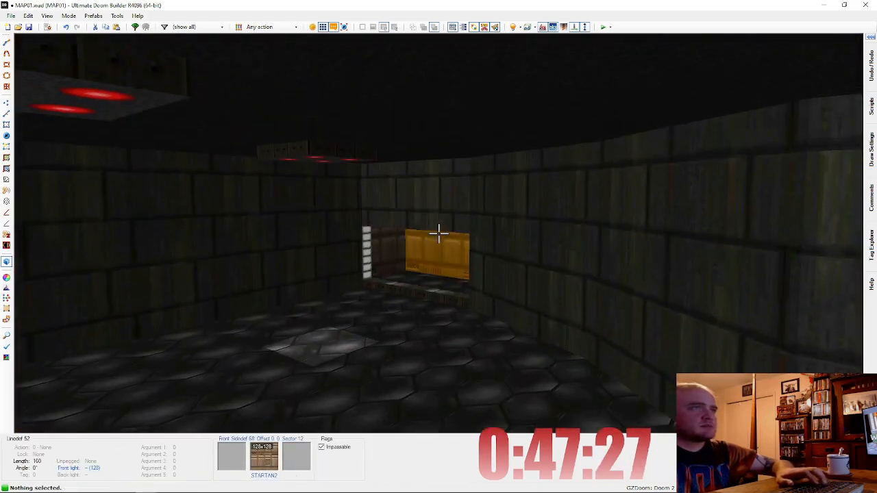
key("d")
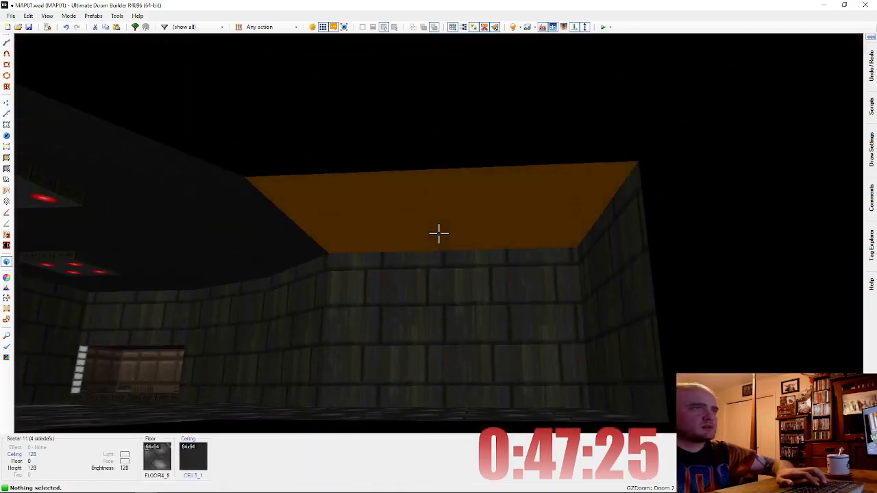
Step: Lower the south passage's ceiling to 96 and cover the upper wall above its opening with STONE3, set to upper unpegged
left_click(439, 234)
scroll(438, 234, "down", 3)
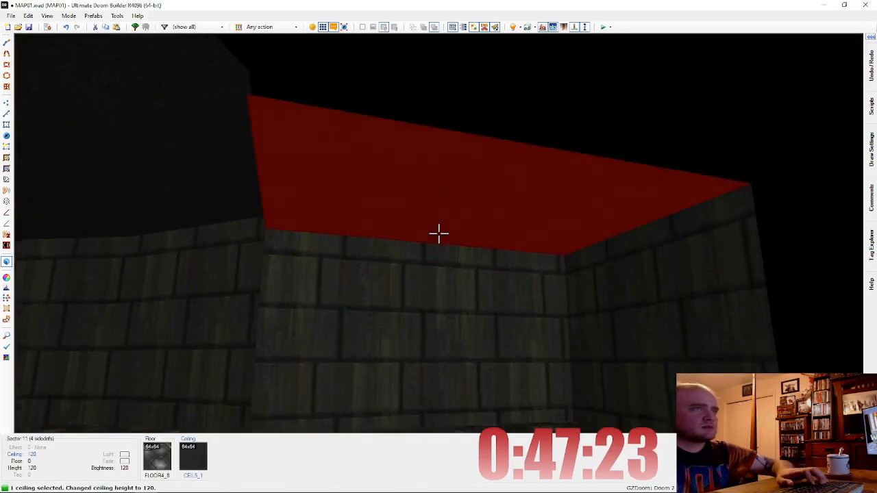
scroll(438, 234, "down", 1)
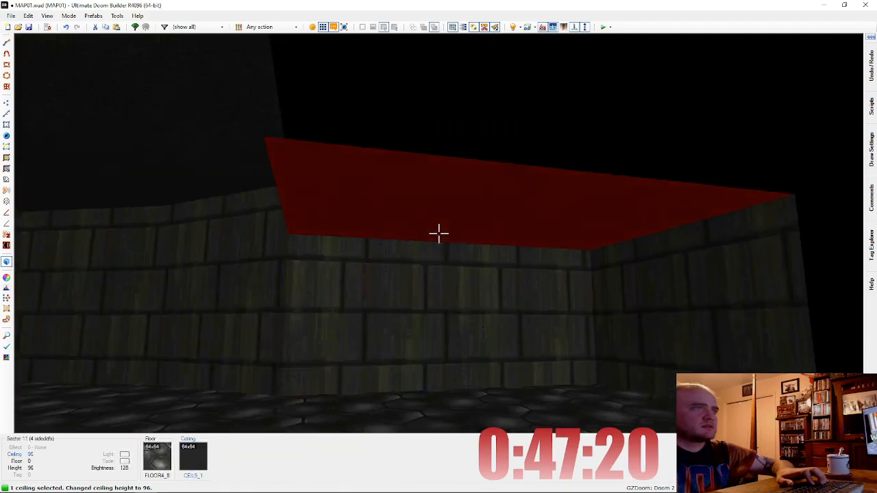
left_click(438, 234)
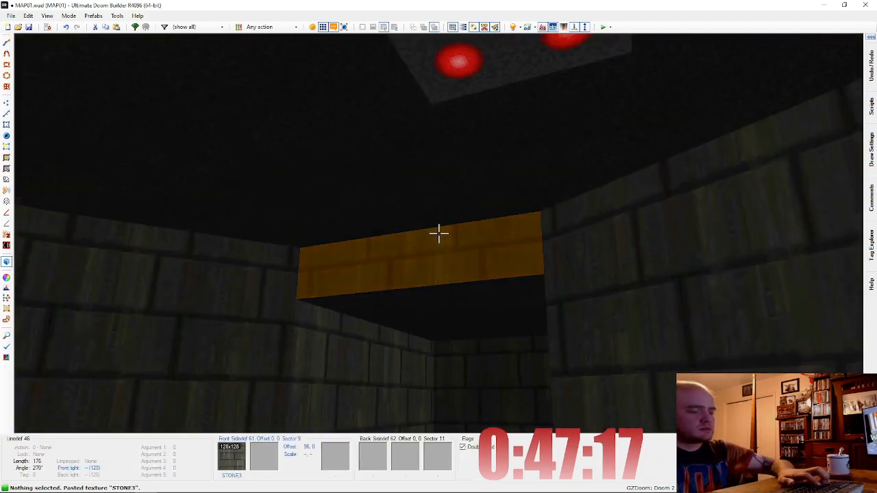
key("u")
Step: Draw a 176 by 16 strip sector across the south passage's opening
key("q")
scroll(476, 248, "down", 2)
key("ctrl+d")
scroll(483, 357, "up", 3)
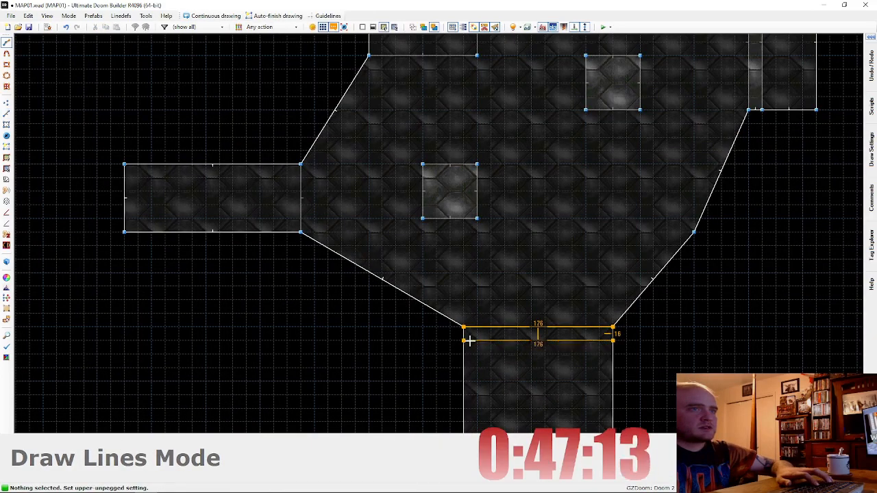
left_click(469, 342)
Step: Copy LITE5 from the alcove's light strip onto both end faces of the south passage strip and set their horizontal middle offset to 0
key("q")
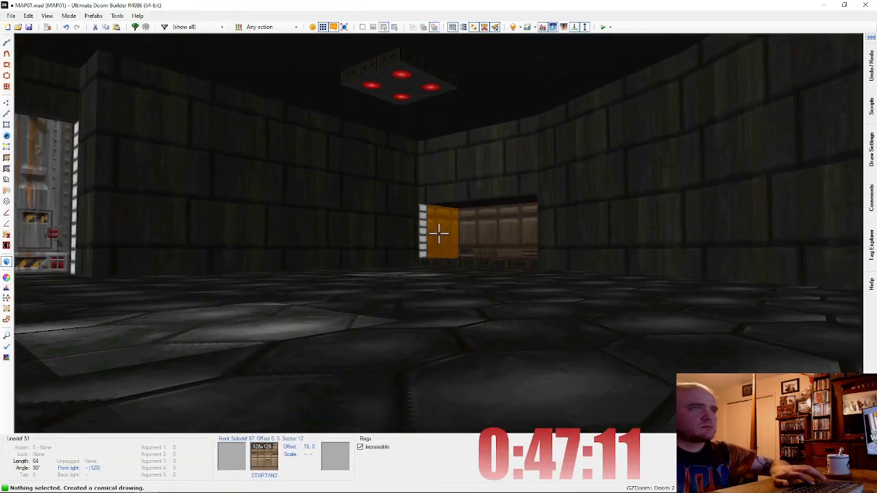
key("ctrl+c")
key("ctrl+v")
key("w")
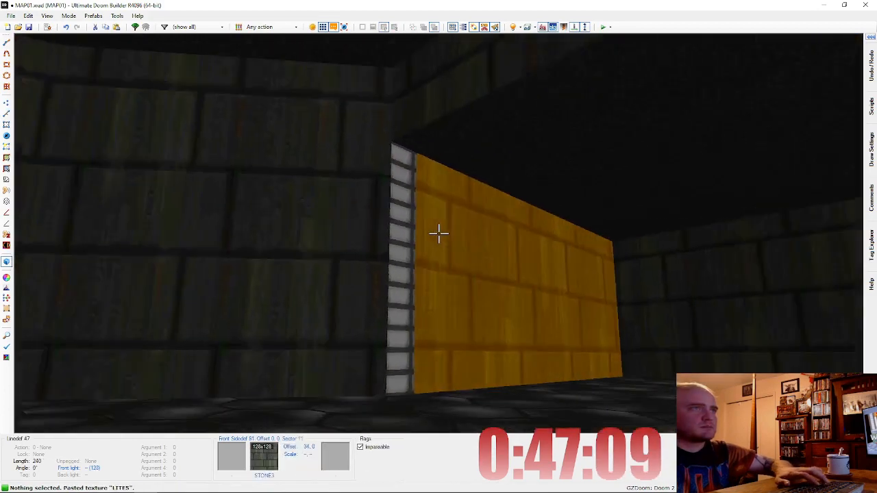
right_click(439, 234)
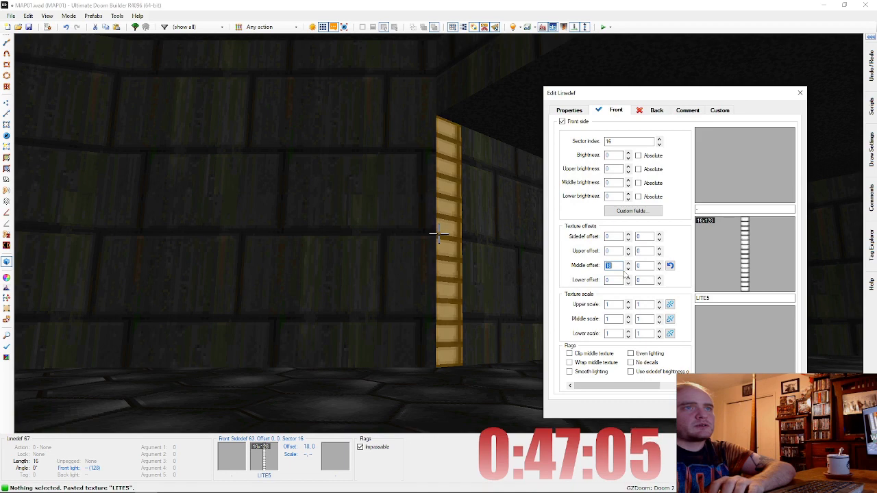
key("Return")
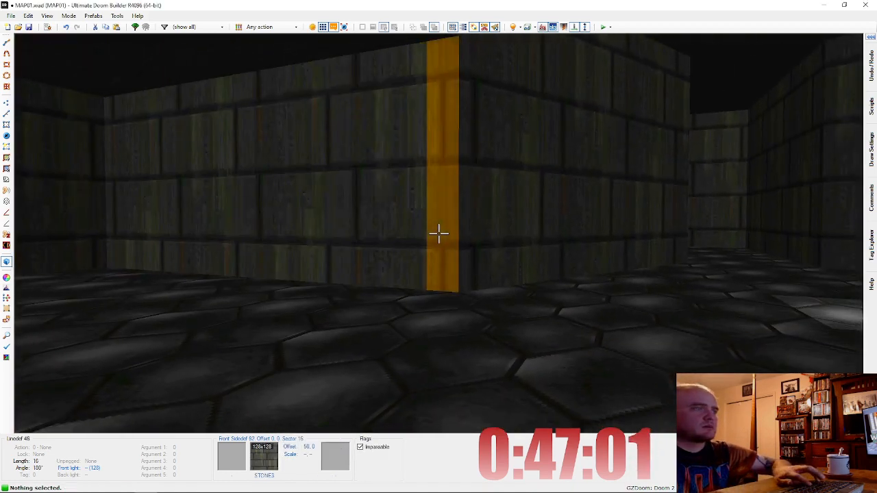
key("ctrl+v")
right_click(439, 234)
type("0")
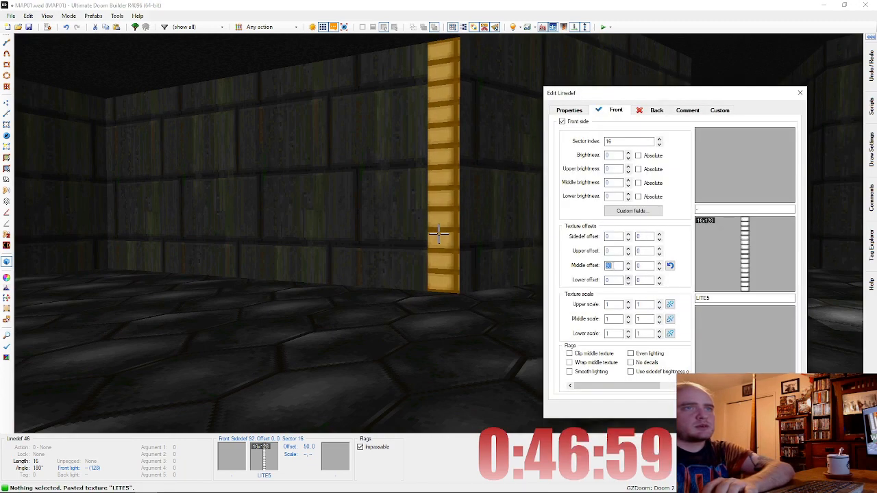
key("Return")
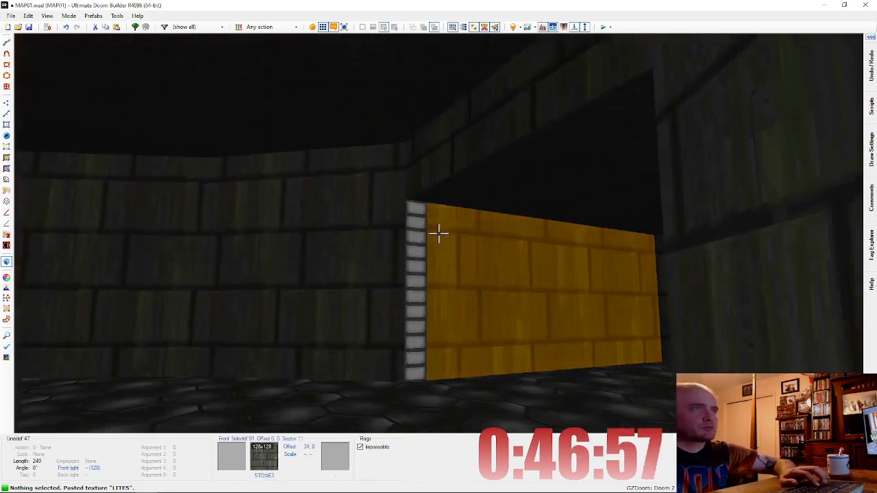
Step: Raise the brightness of the south passage's strip sector to 192
scroll(438, 233, "up", 5, "ctrl")
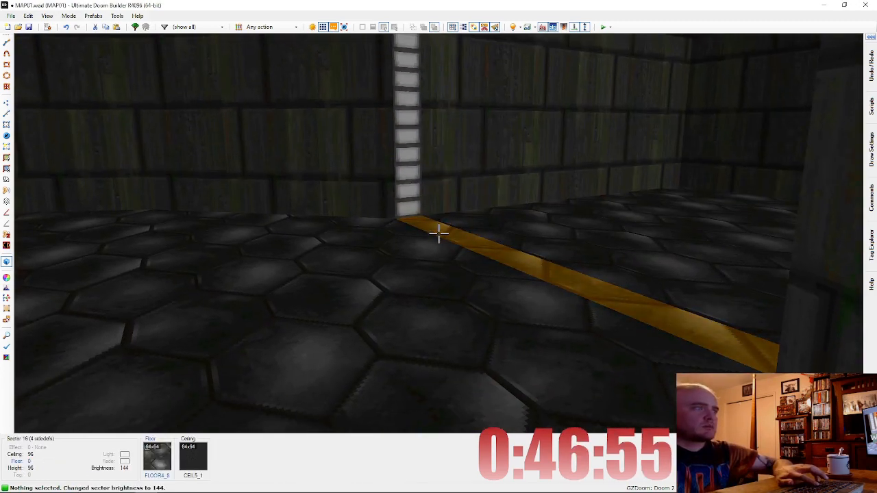
scroll(438, 234, "up", 1, "ctrl")
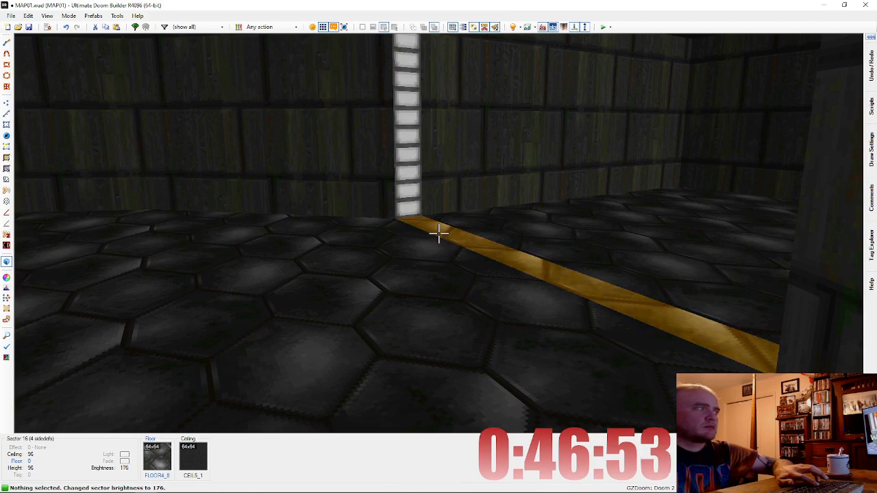
scroll(439, 234, "up", 1, "ctrl")
scroll(438, 234, "down", 1, "ctrl")
key("f")
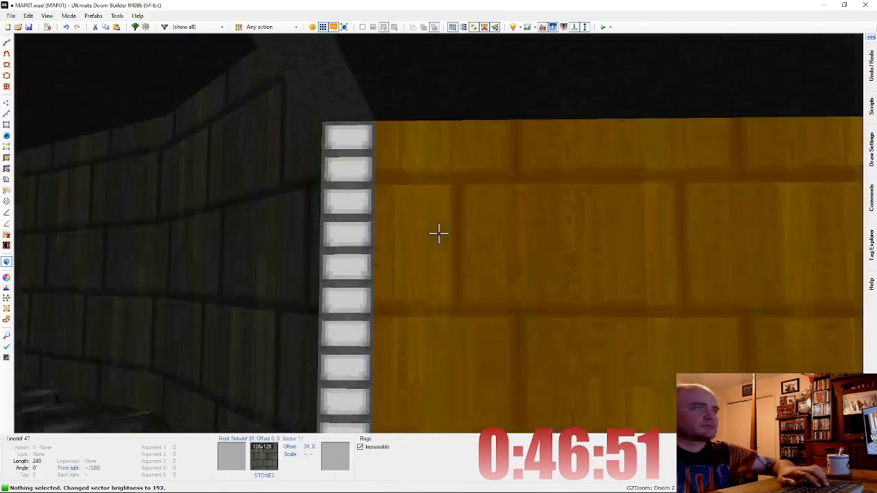
Step: Divide the south passage beyond the light strip into five stair sectors, each 176 by 48
key("d")
key("e")
key("d")
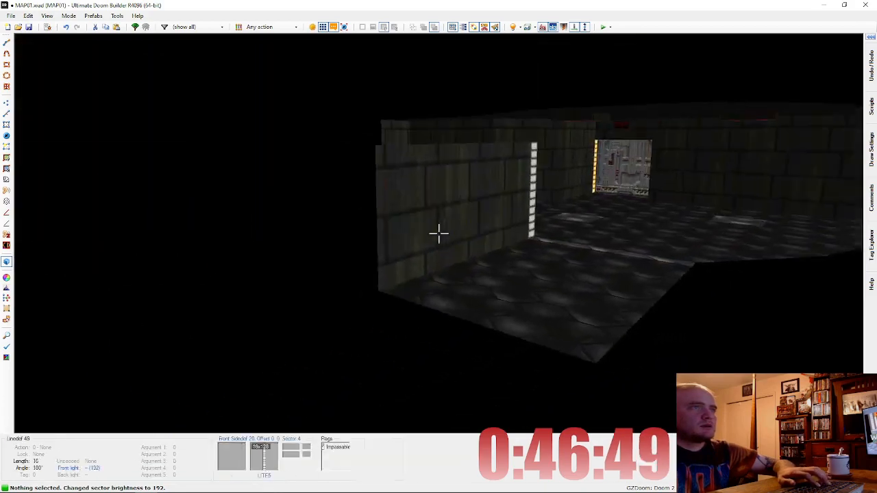
key("w")
scroll(438, 235, "down", 2)
scroll(355, 116, "up", 1)
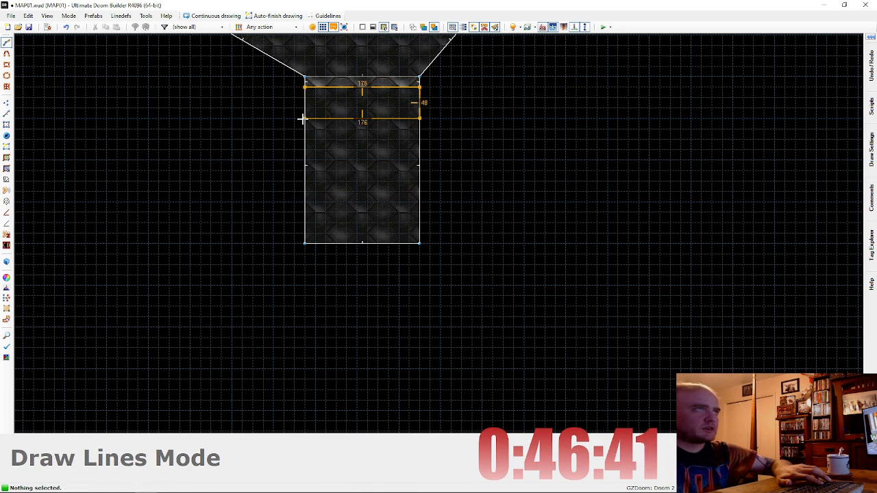
left_click(305, 88)
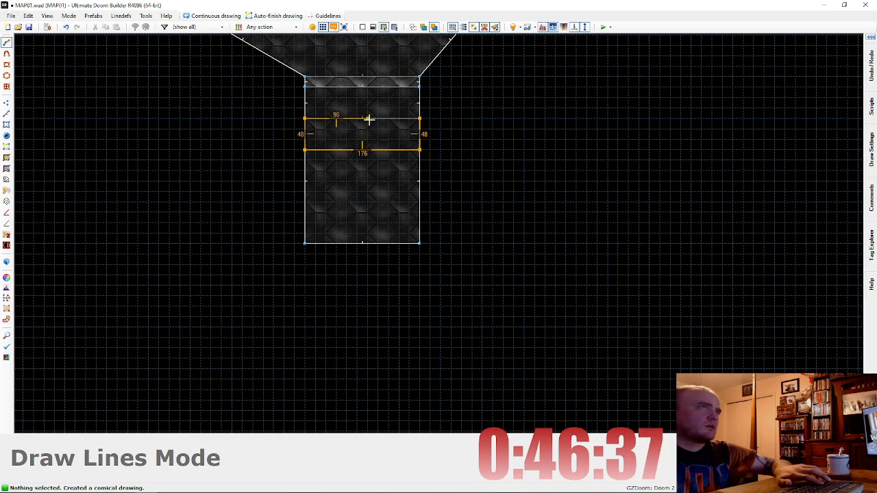
left_click(414, 119)
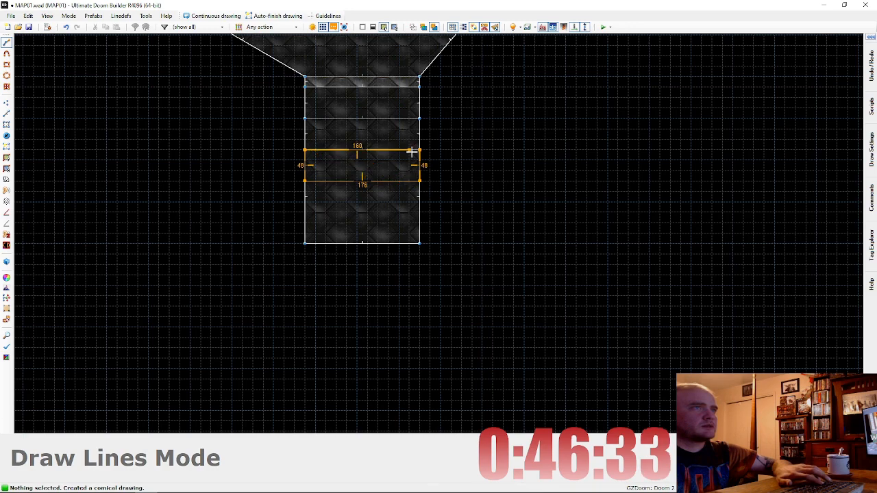
left_click(419, 150)
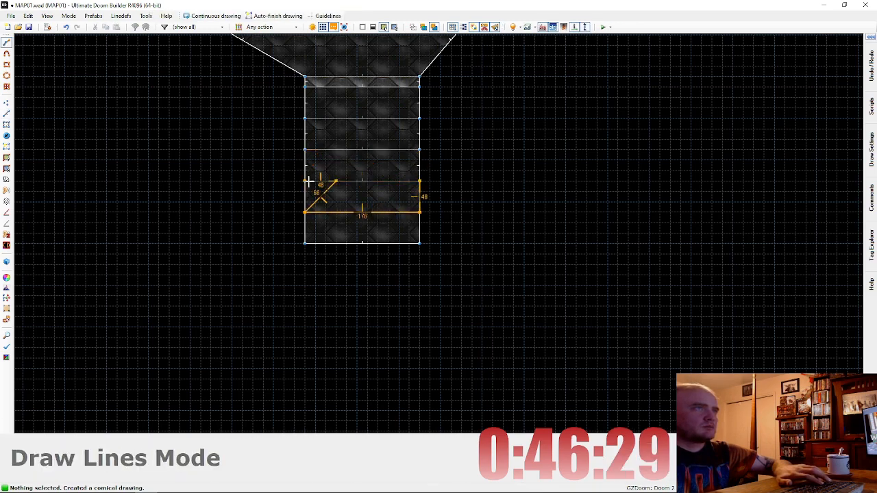
key("ctrl+z")
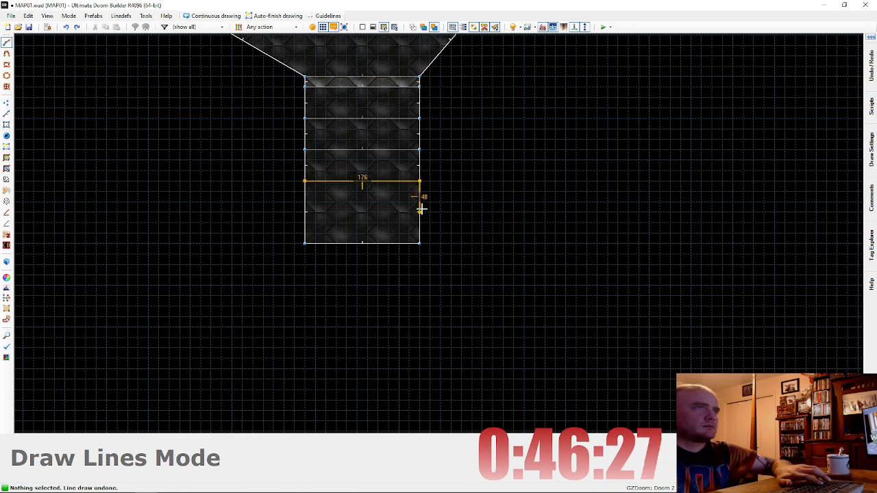
left_click(305, 212)
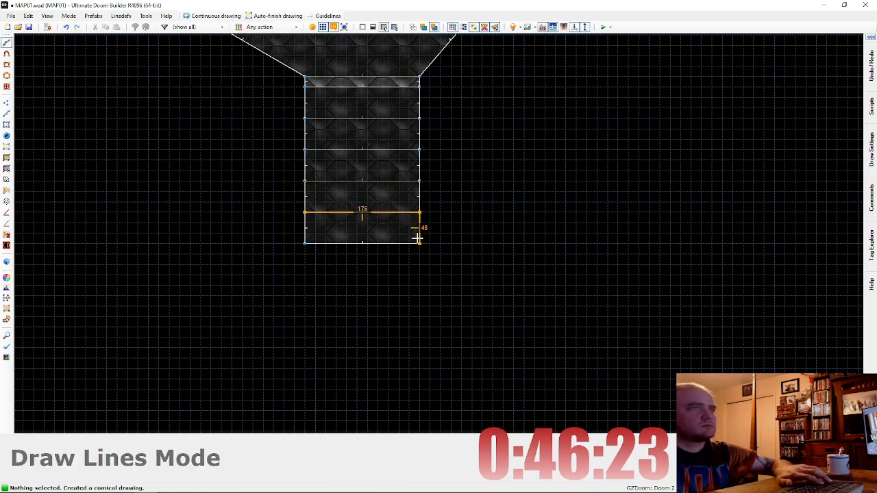
left_click(308, 217)
Step: Lower the floors of the five stair sectors successively to -8, -16, -24, -32 and -40, descending away from the main room
key("q")
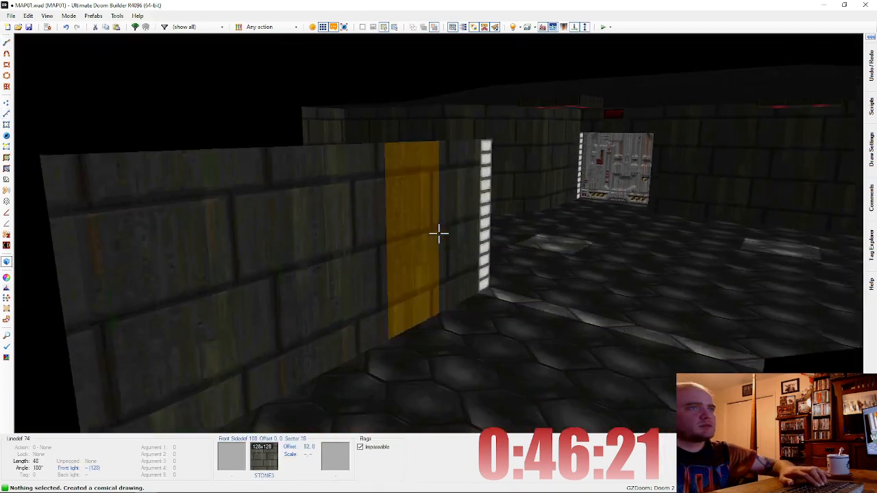
key("d")
key("e")
key("e")
key("d")
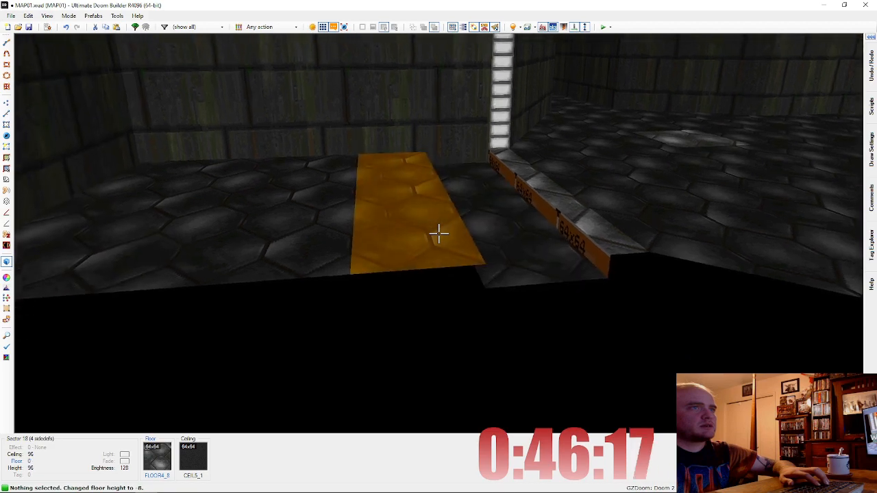
scroll(439, 234, "down", 1)
key("s")
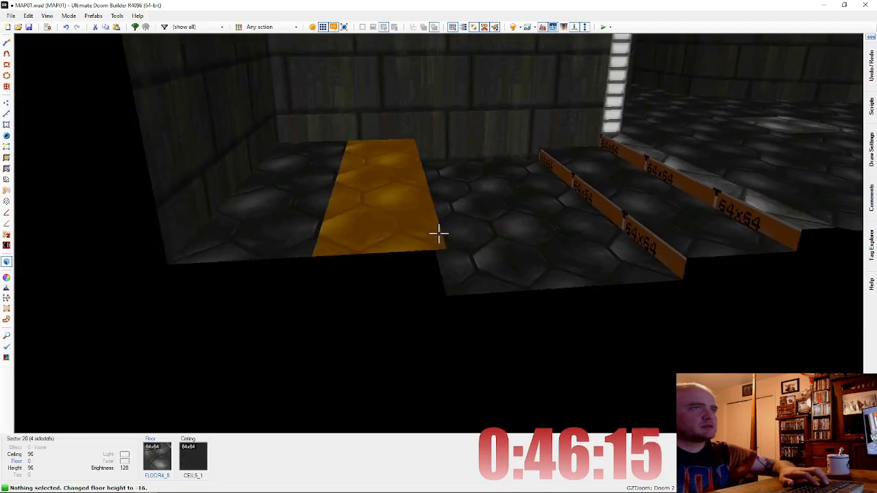
scroll(438, 233, "down", 1)
scroll(439, 234, "down", 4)
key("s")
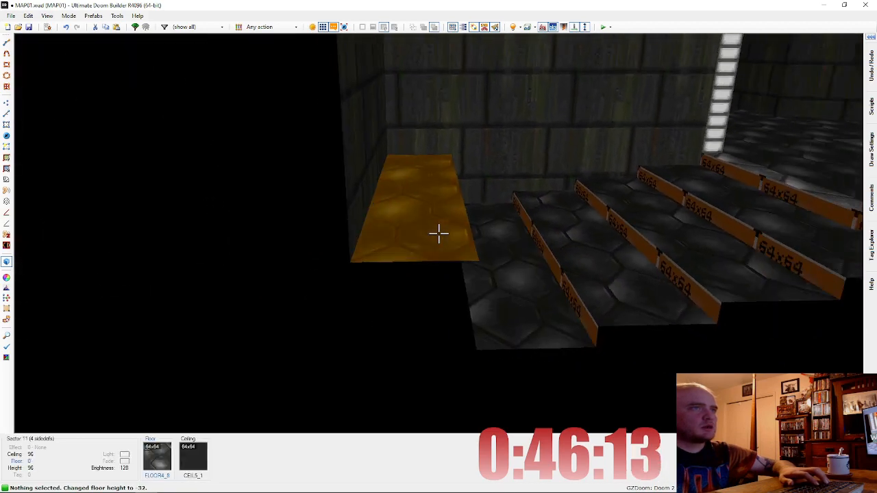
scroll(439, 233, "down", 5)
Step: Copy the SUPPORT3 texture from the alcove's step edge onto the untextured risers of the south stairs
key("s")
key("e")
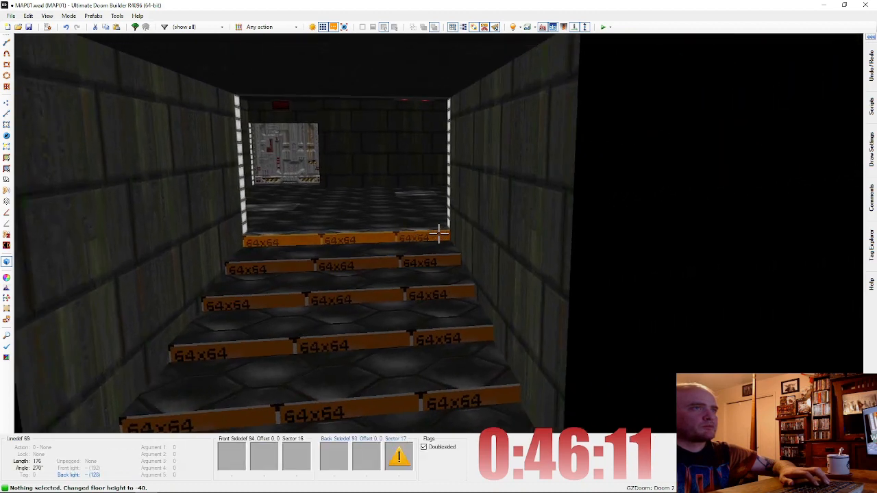
key("f")
key("ctrl+c")
key("d")
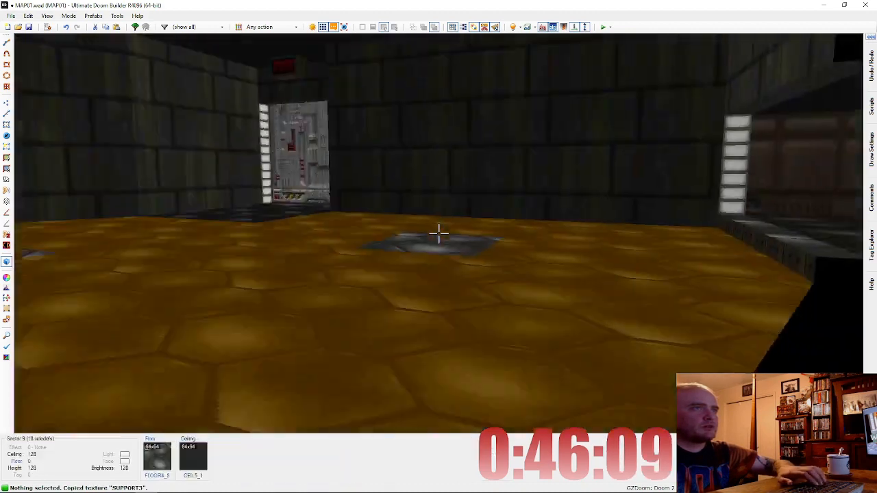
key("s")
key("ctrl+v")
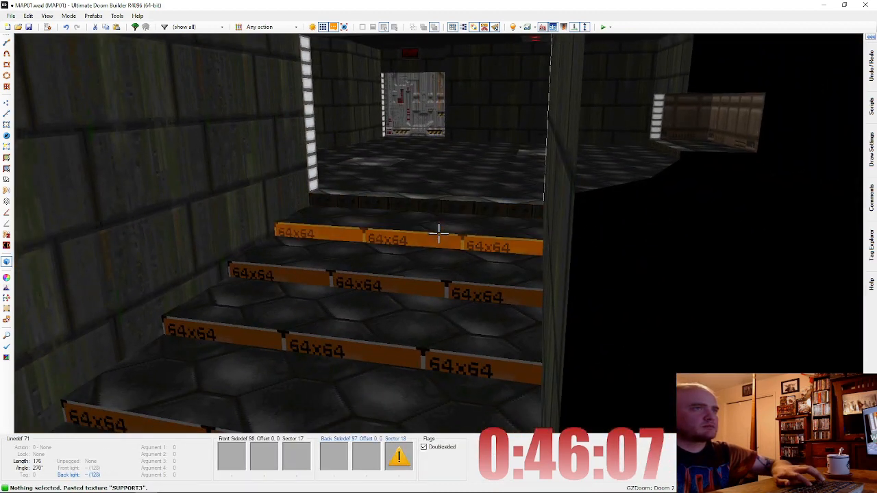
key("ctrl+v")
key("ctrl+v")
key("ctrl+v")
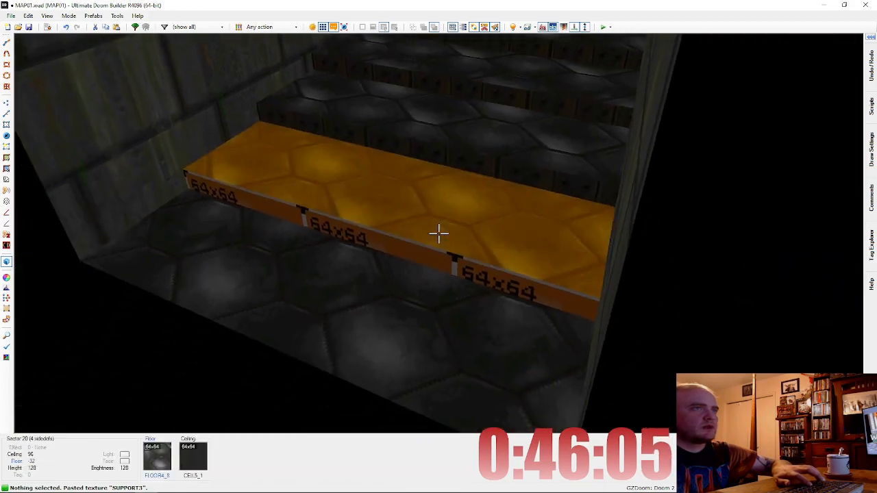
Step: Set the floor texture of the -32 high stair to SLIME15 from the DOOM2.WAD flats
key("f")
right_click(438, 234)
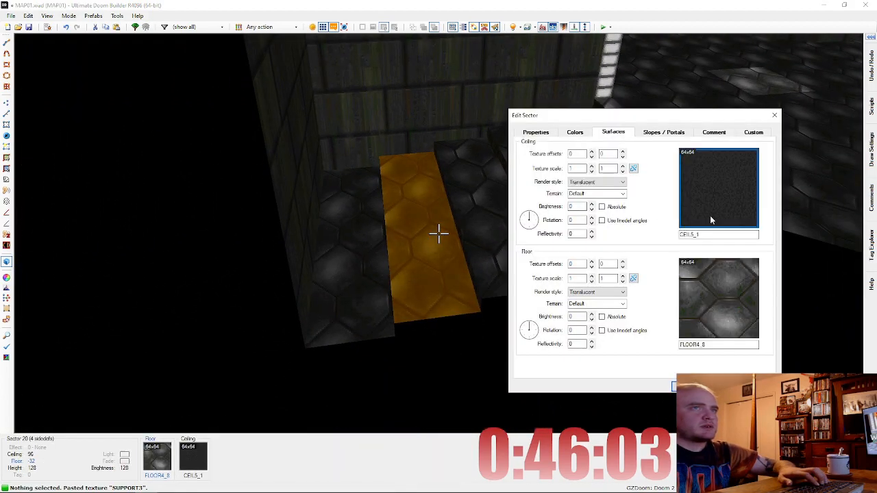
left_click(721, 307)
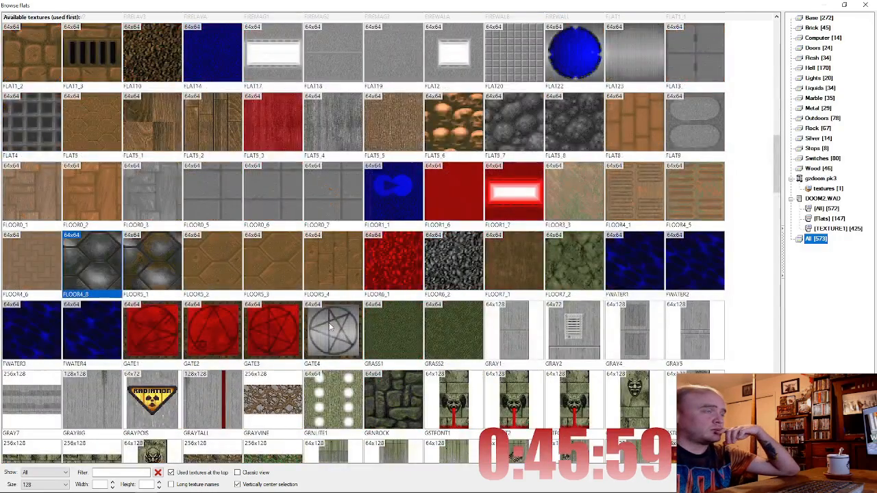
scroll(332, 322, "down", 6)
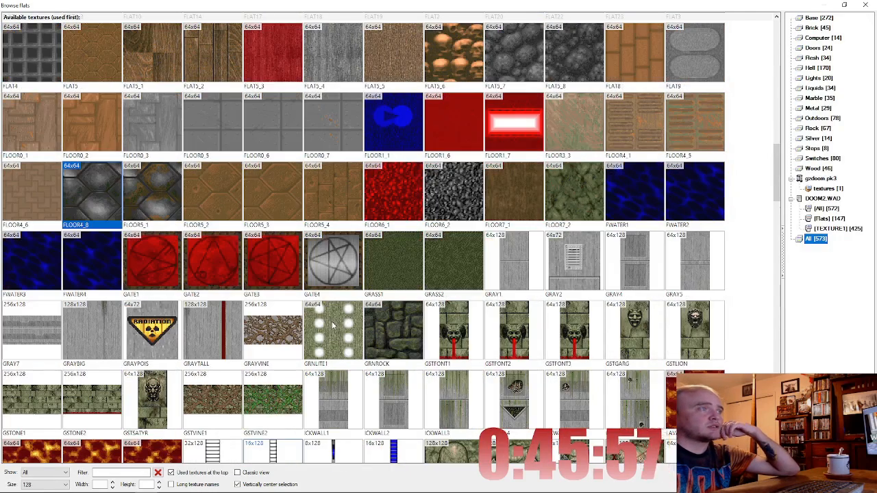
scroll(332, 322, "up", 7)
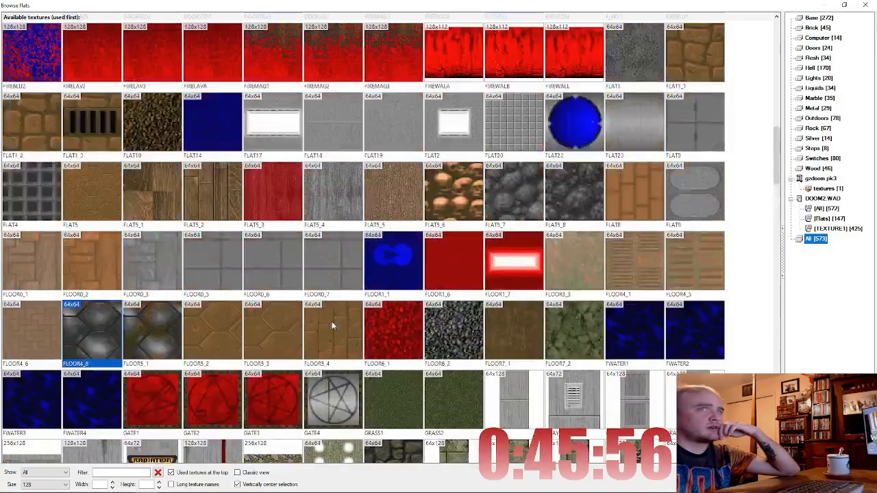
left_click(830, 220)
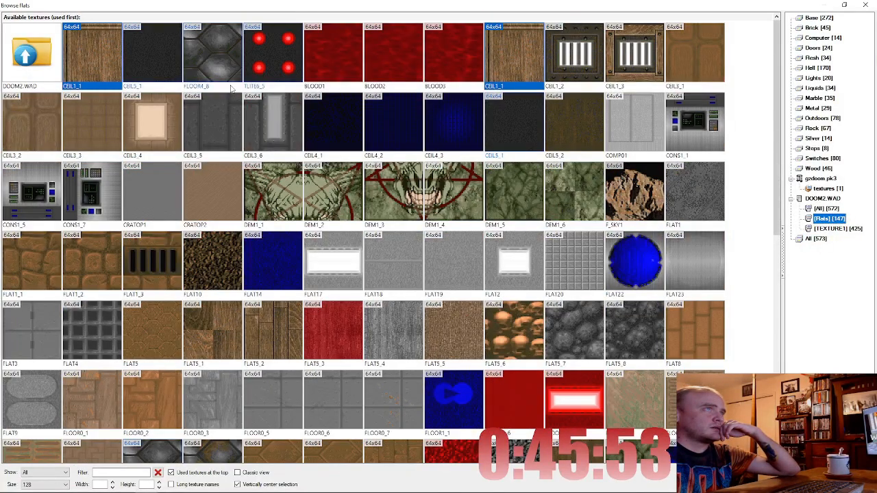
scroll(501, 170, "down", 4)
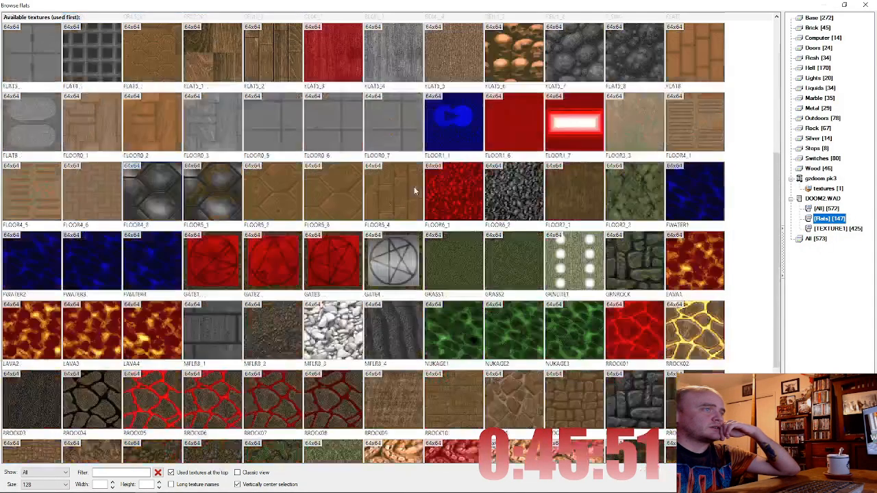
scroll(579, 218, "down", 3)
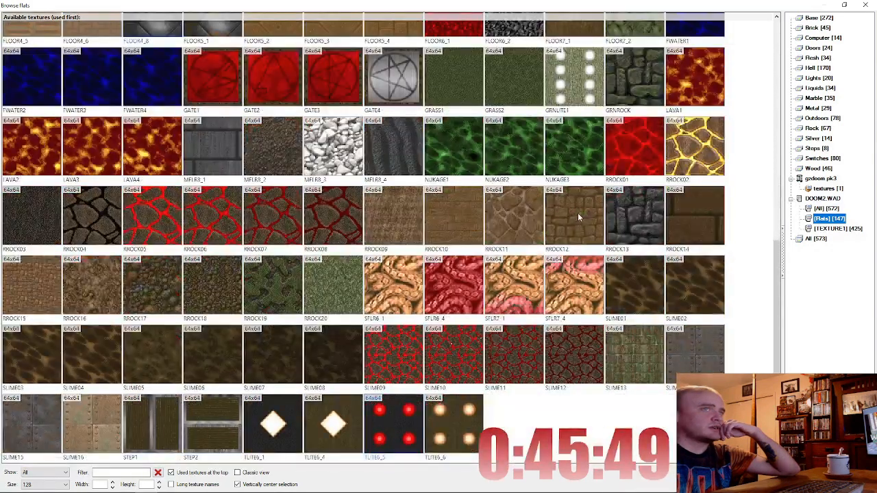
double_click(51, 431)
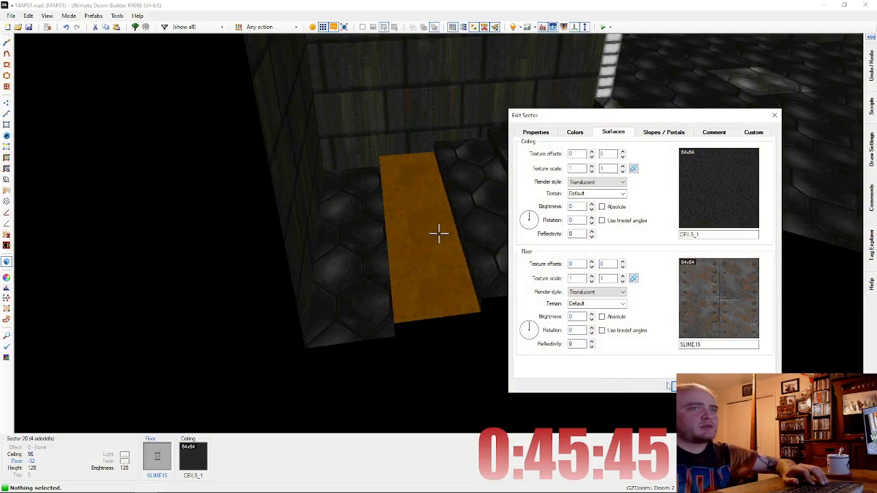
left_click(672, 386)
Step: Paste the SLIME15 flat onto the floors of the remaining stairs in the south passage
key("ctrl+v")
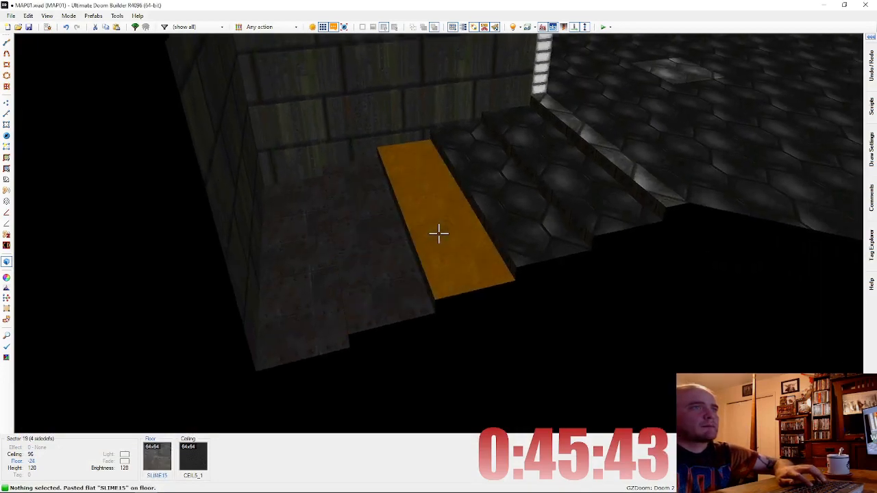
key("ctrl+v")
key("ctrl+v")
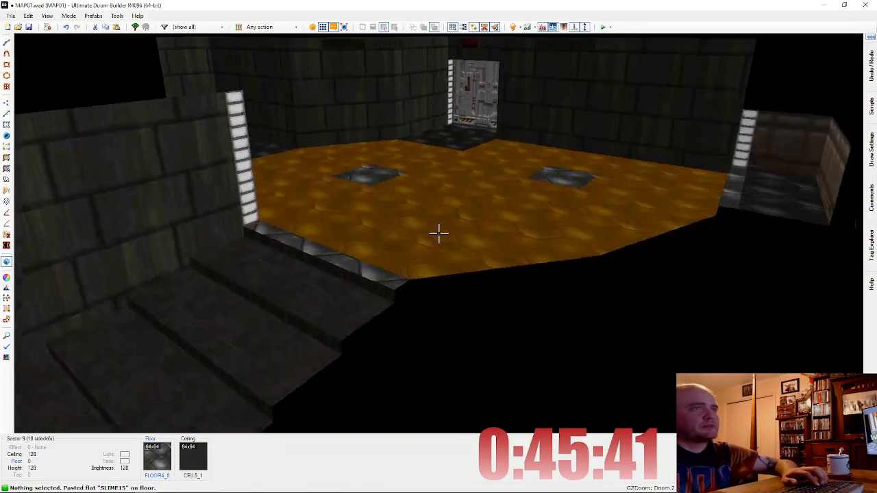
key("e")
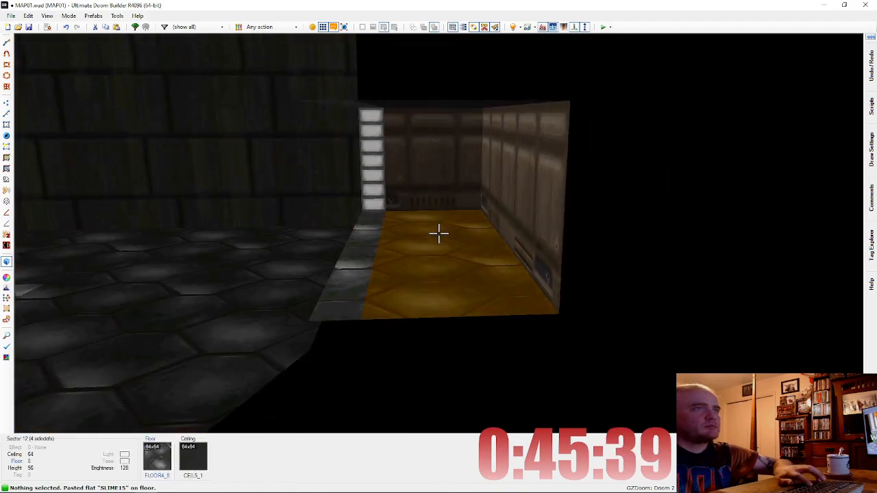
Step: Paste the SLIME15 flat onto the floors of the east alcove and its raised edge strip
key("ctrl+v")
key("ctrl+v")
key("d")
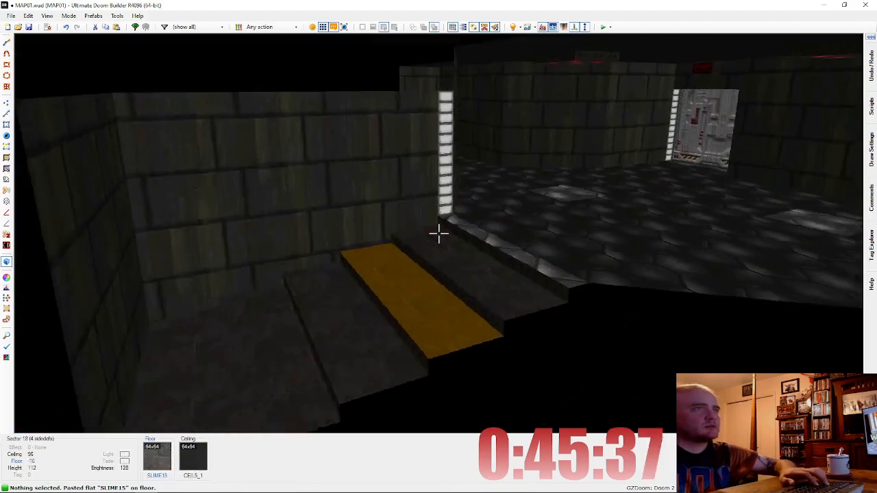
Step: Raise the threshold strip at the entrance of the south passage to floor height 8 and paste SLIME15 onto its floor
key("s")
key("f")
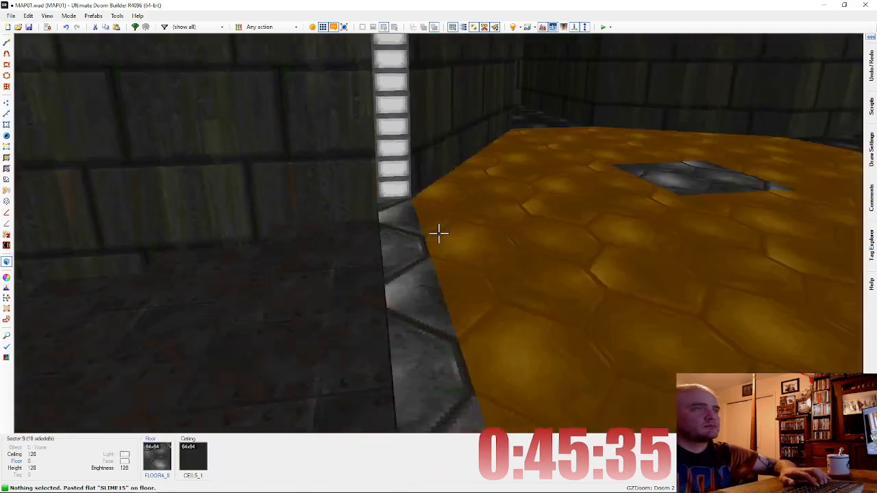
scroll(439, 234, "up", 1)
key("s")
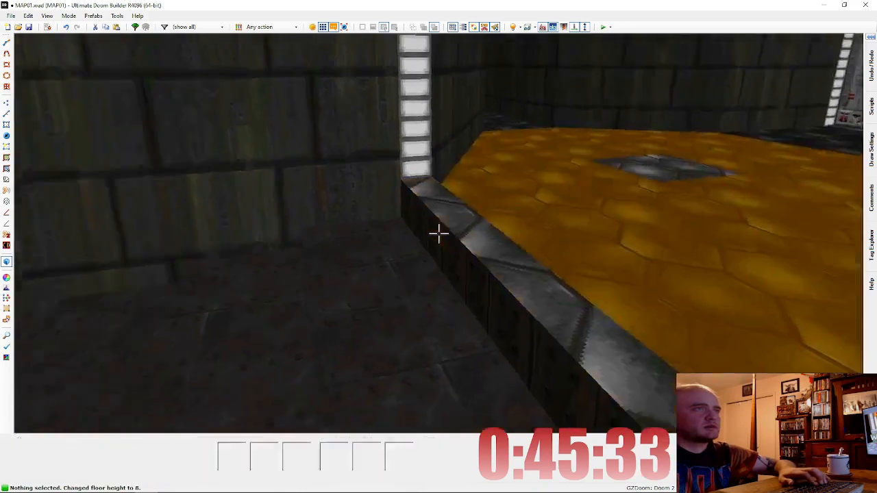
key("f")
key("s")
key("ctrl+v")
key("s")
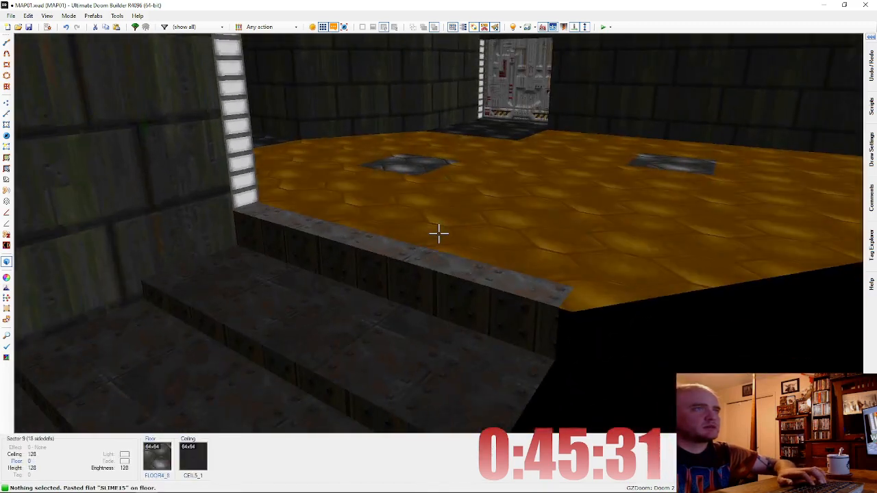
Step: Copy the SUPPORT3 texture onto the untextured riser of the south threshold that faces the main room
key("f")
key("ctrl+c")
key("f")
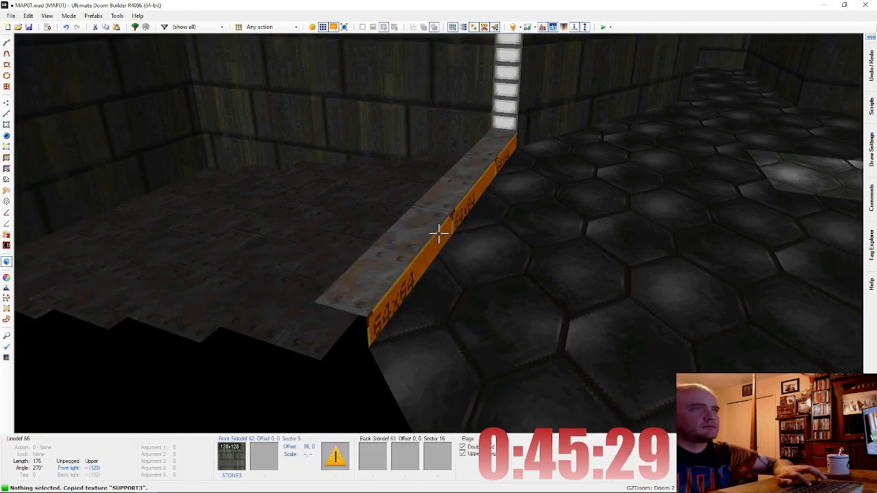
key("ctrl+v")
Step: Raise each of the five south stair floors by 8, from 0 at the top stair down to -32 at the lowest
key("s")
scroll(439, 234, "up", 1)
key("s")
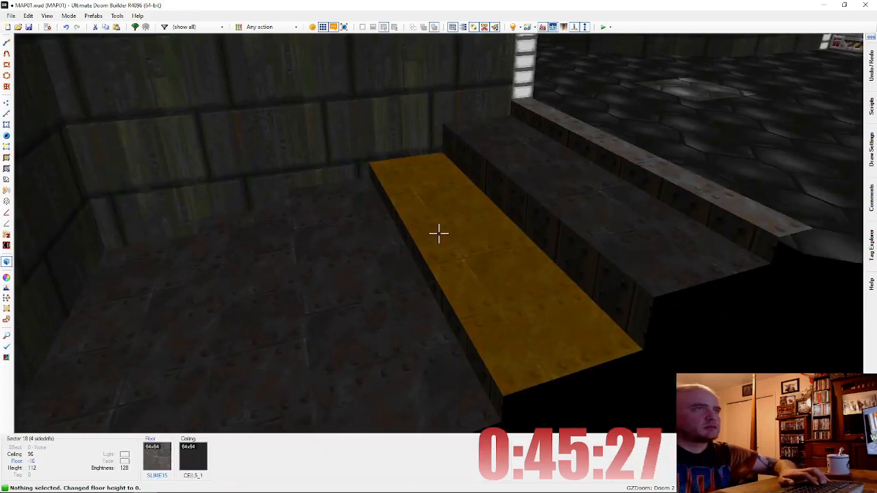
scroll(438, 234, "up", 1)
scroll(438, 233, "up", 1)
key("s")
scroll(438, 234, "up", 1)
scroll(439, 234, "up", 1)
key("s")
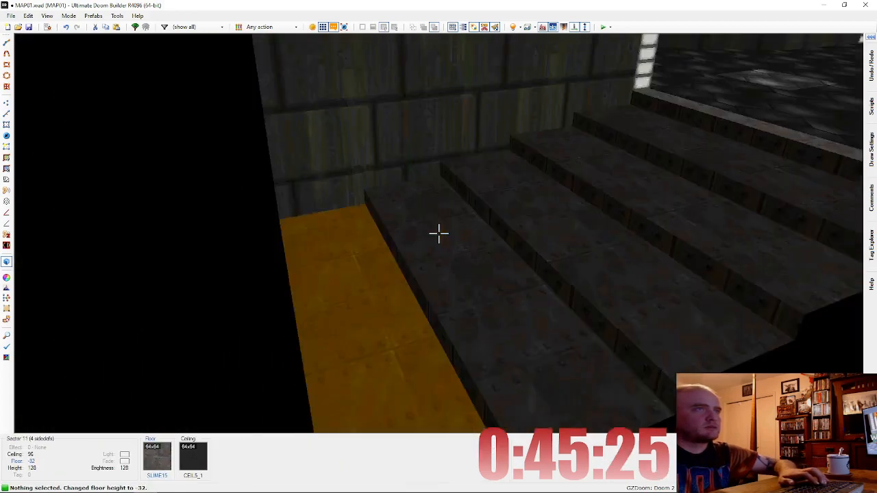
Step: Launch the map in GZDoom for testing and open the door out of the starting room
key("e")
key("f")
key("d")
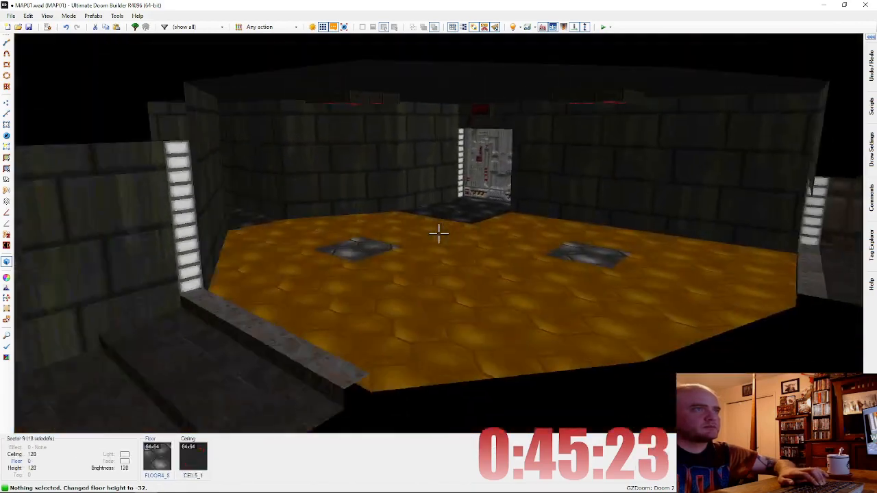
key("e")
key("q")
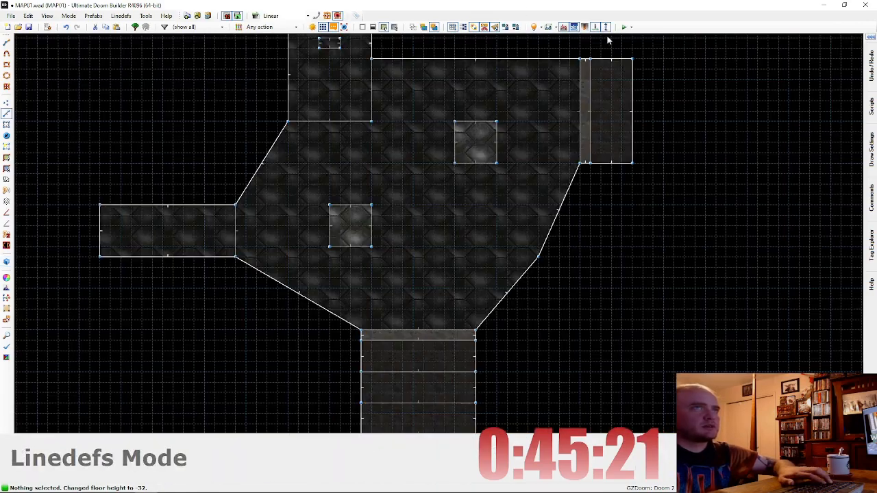
left_click(626, 28)
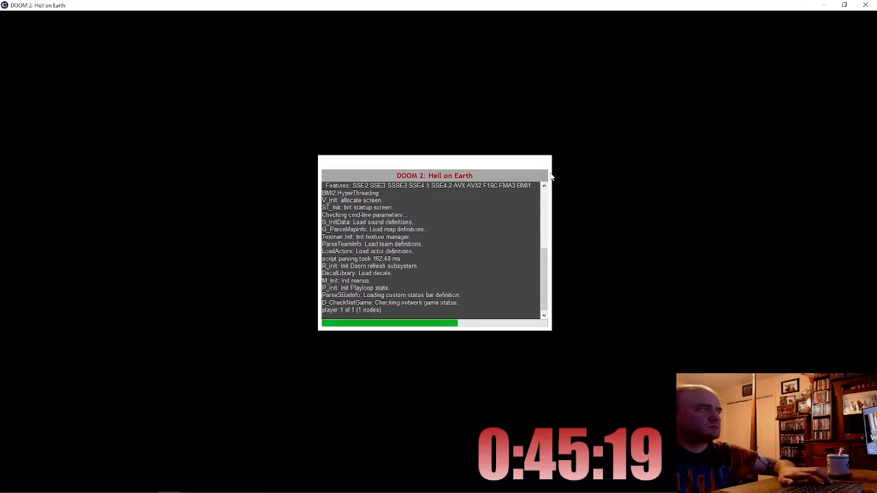
key("w")
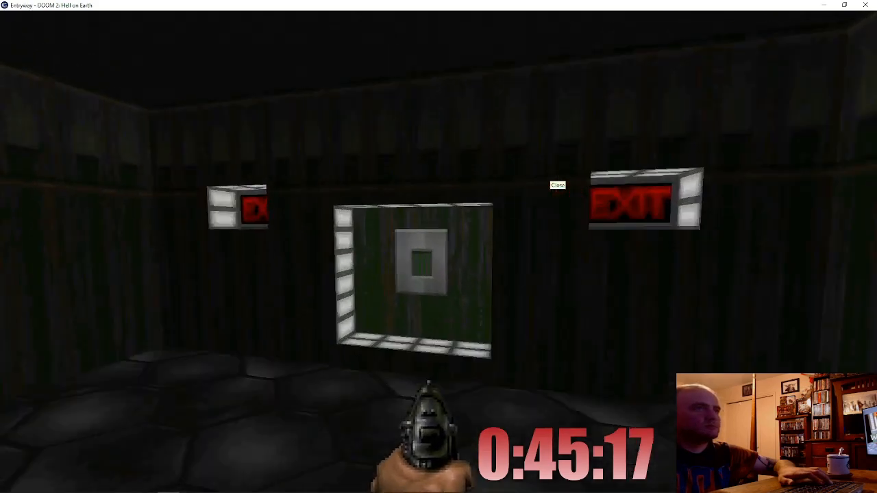
key("w")
key("e")
key("s")
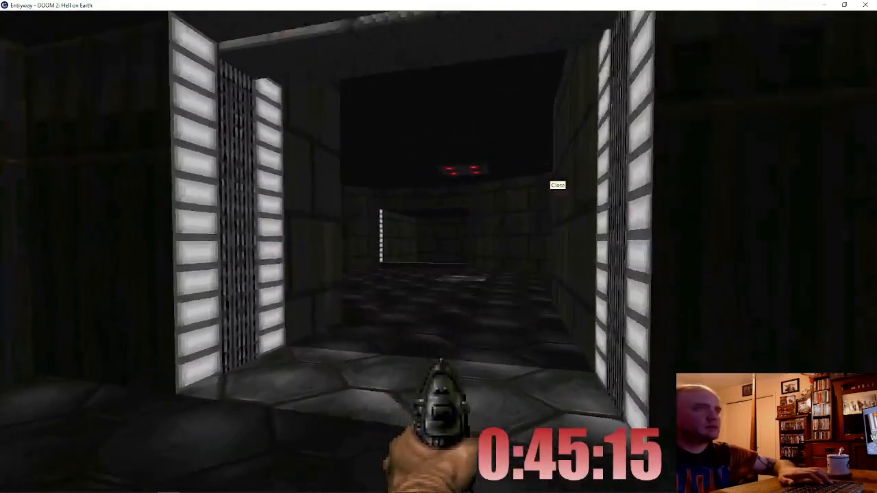
Step: Walk through the main room, east alcove and south stairs to check the new steps and light strips in play
key("w")
key("w")
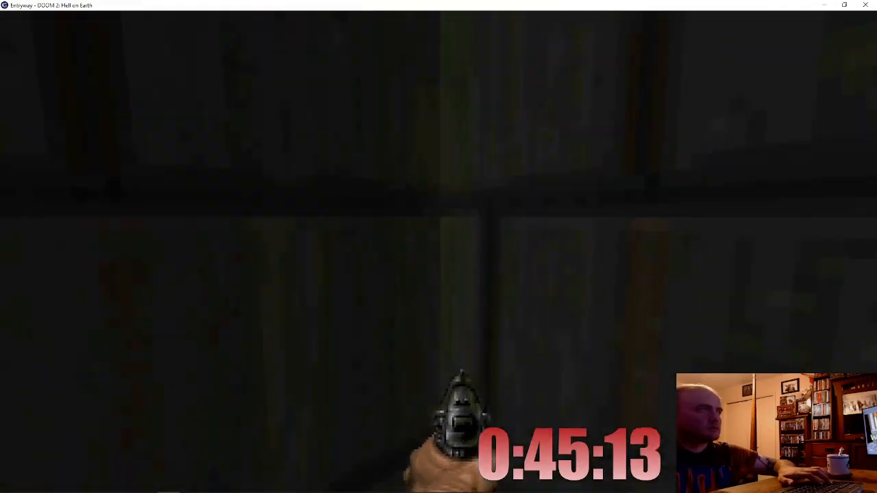
key("w")
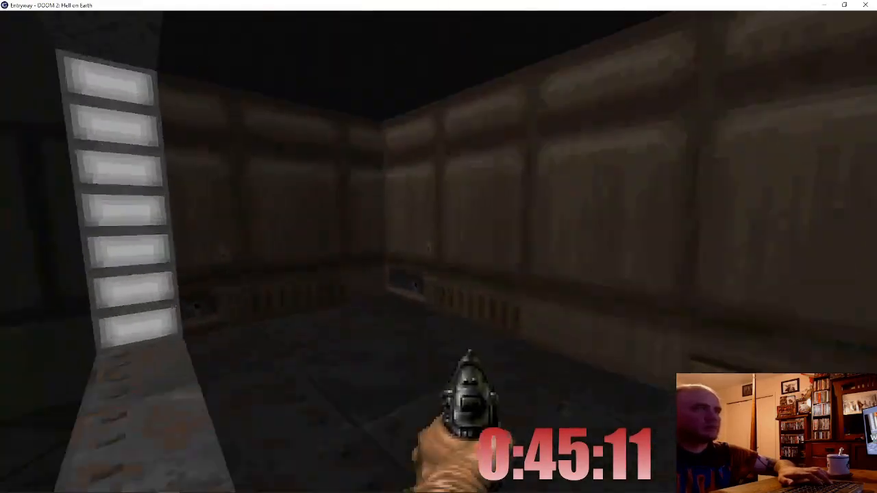
key("w")
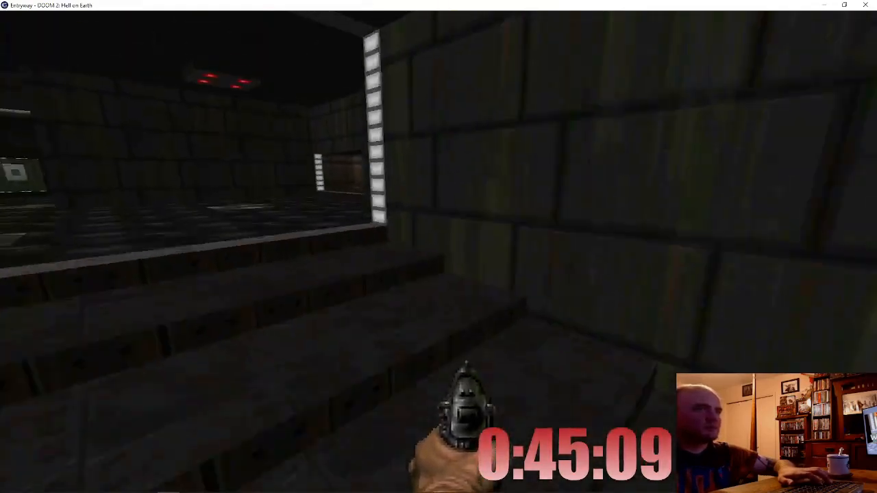
key("w")
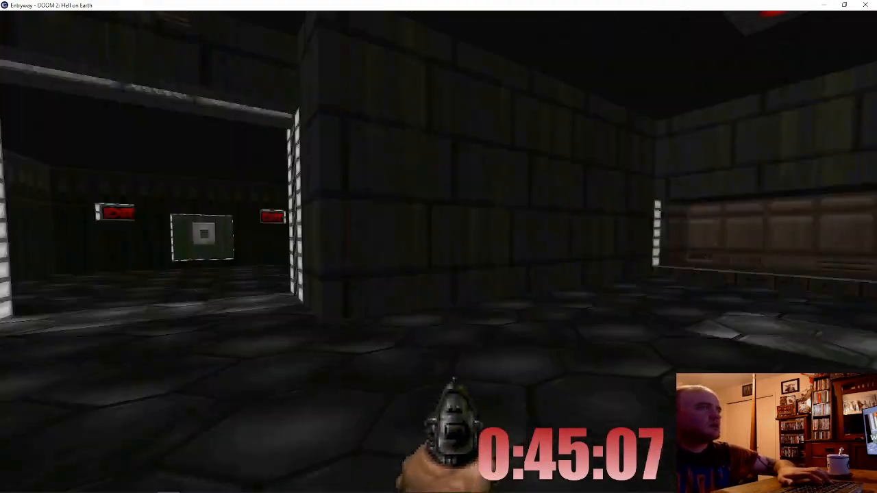
Step: Return to the starting room, activate the exit switch to test it, and quit the test game
key("w")
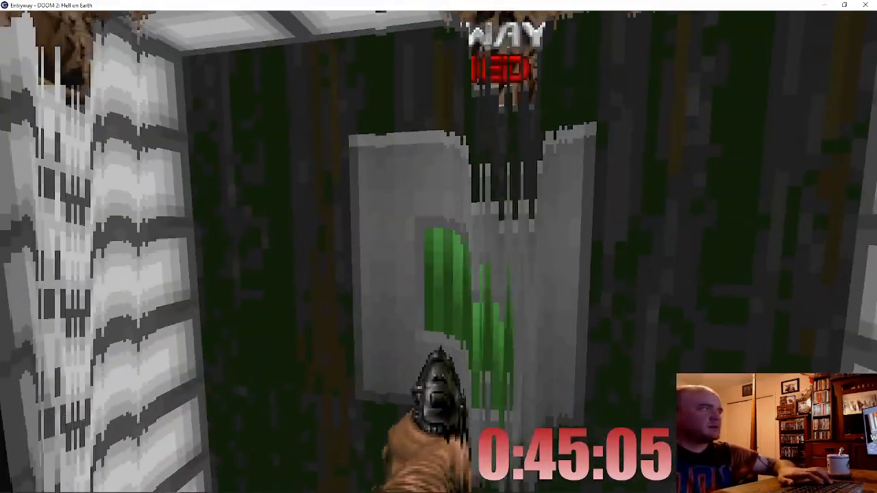
key("e")
key("e")
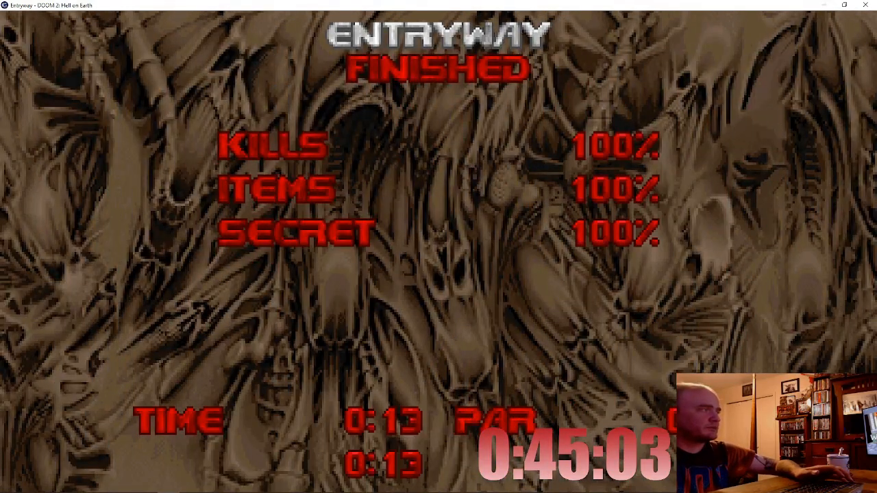
key("Escape")
key("Return")
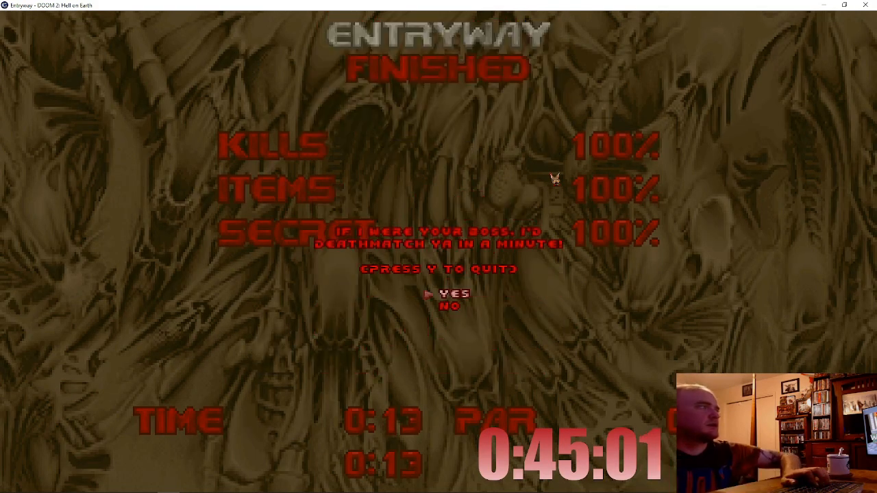
key("y")
Step: Draw a room 208 by 256 units on the south side of the west passage and square its southwest corner
scroll(482, 246, "down", 4)
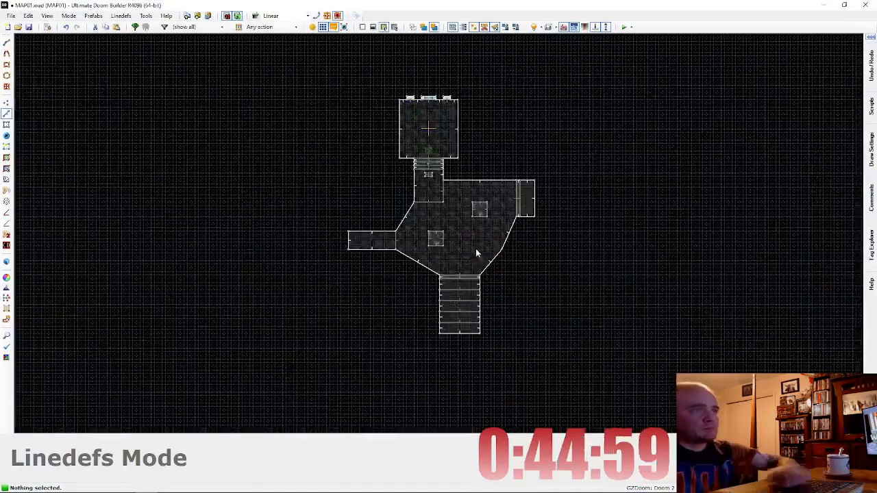
key("Right")
scroll(301, 260, "up", 2)
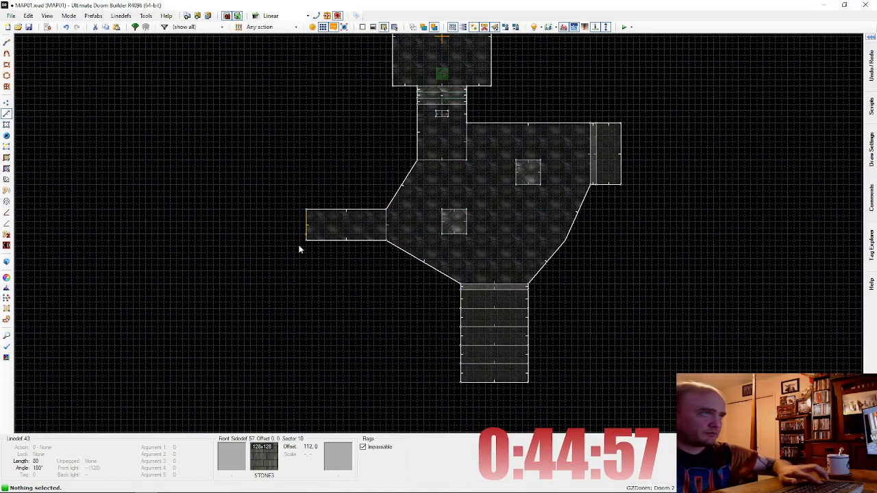
key("space")
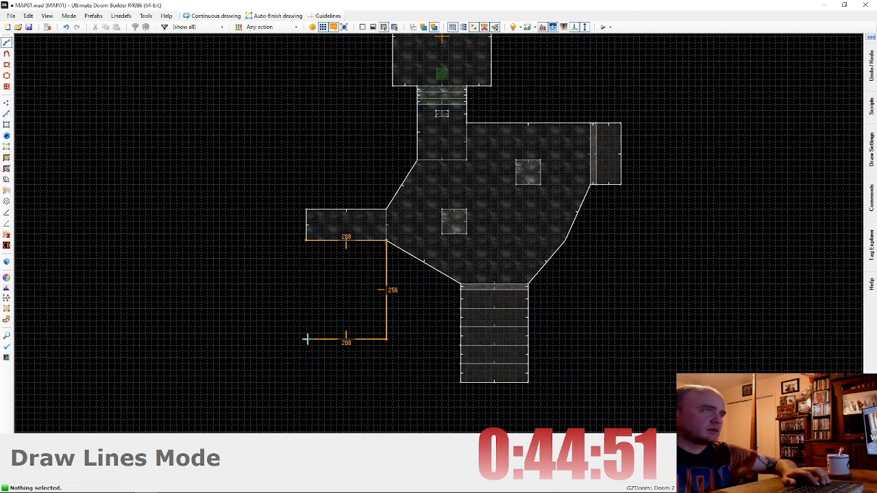
left_click(306, 242)
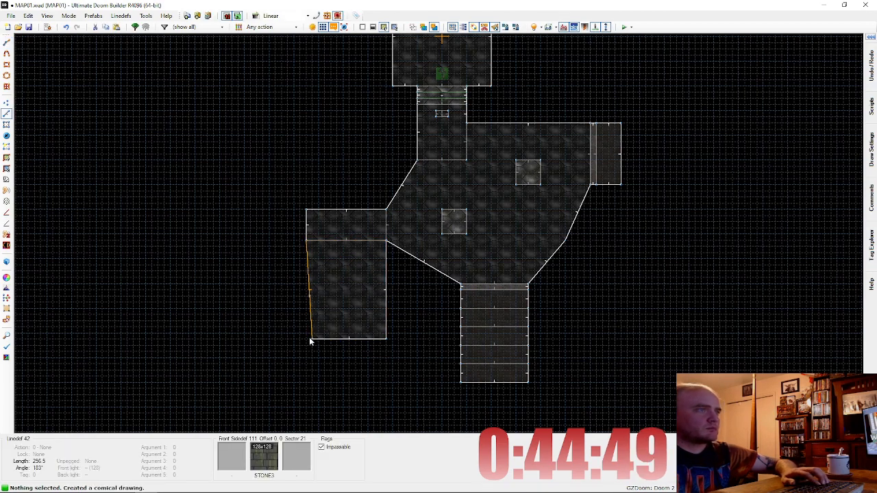
key("v")
Step: Draw a 656-unit-wide room extending east from the foot of the south stairs, squaring its southwest corner and moving its south wall inward
scroll(523, 268, "down", 1)
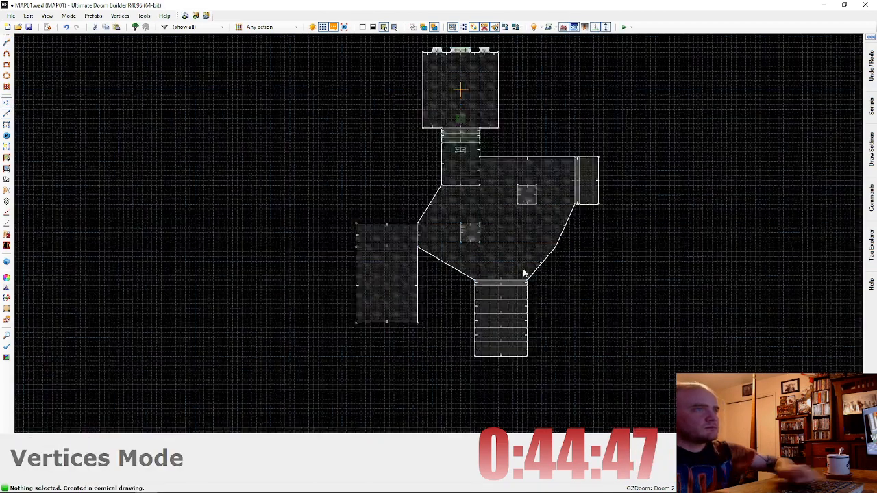
scroll(524, 269, "down", 1)
key("Right")
key("Right")
key("Right")
key("Right")
key("Right")
key("Down")
key("Down")
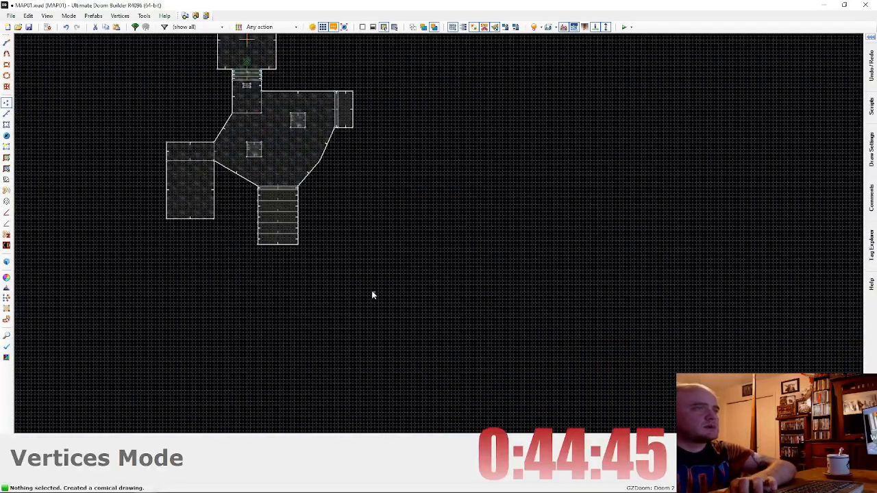
scroll(286, 280, "up", 2)
key("d")
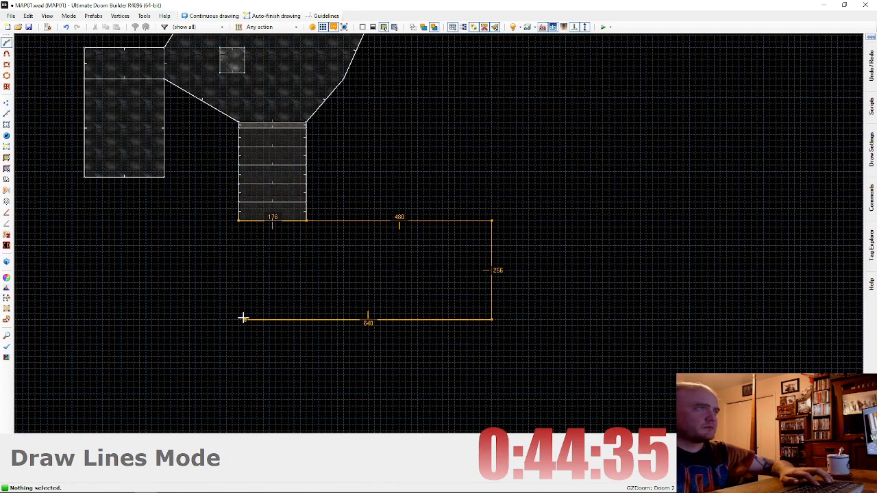
left_click(237, 229)
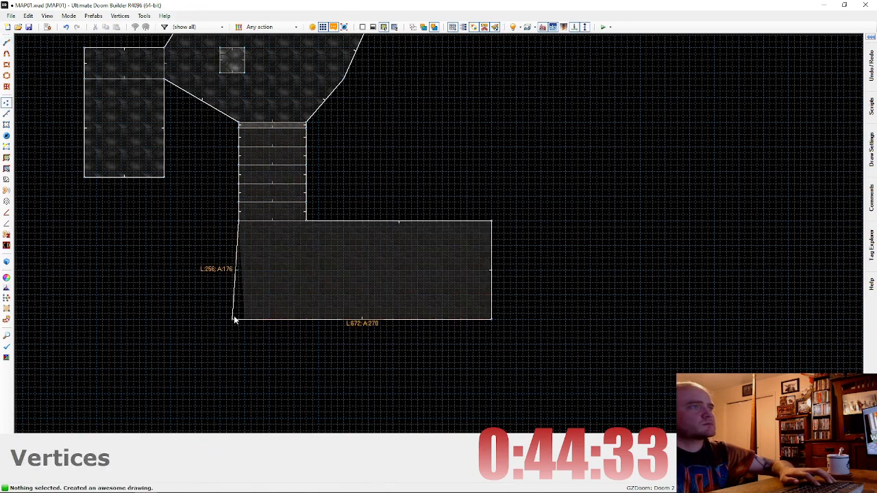
key("l")
left_click_drag(393, 322, 395, 297)
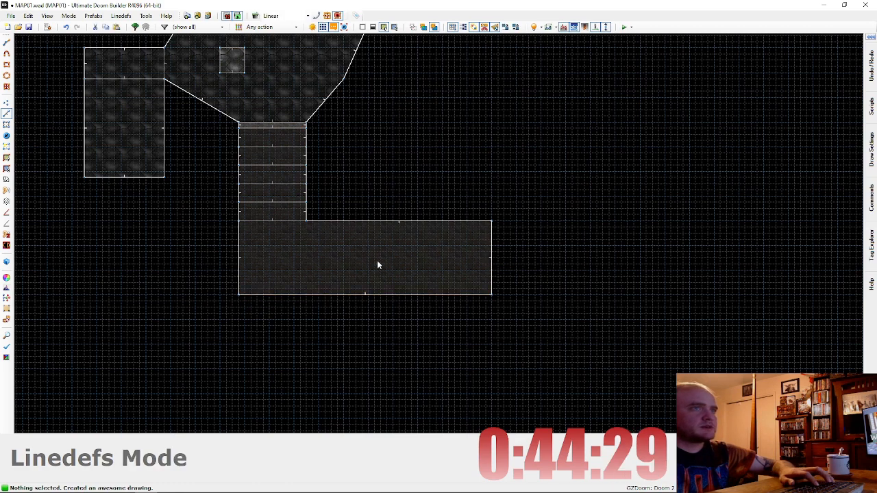
Step: Set the top south stair's east wall texture to SLADWALL and paste it onto the adjoining walls along the stairs
key("q")
key("e")
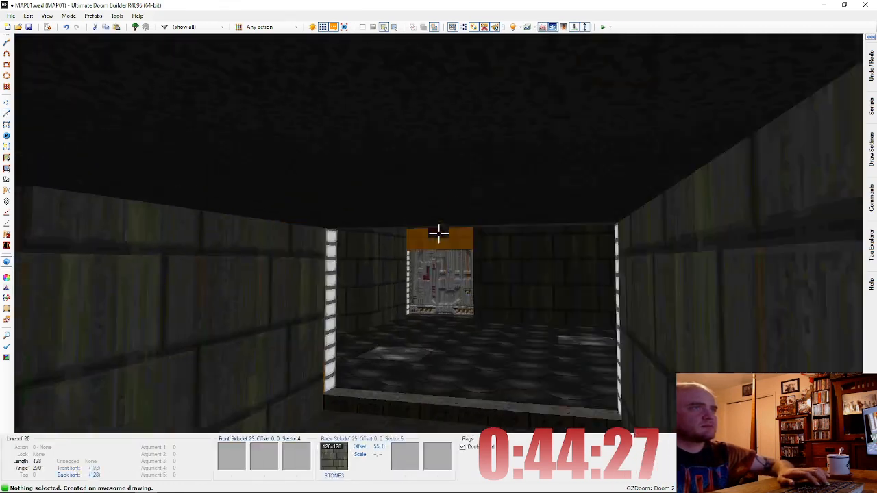
key("d")
key("e")
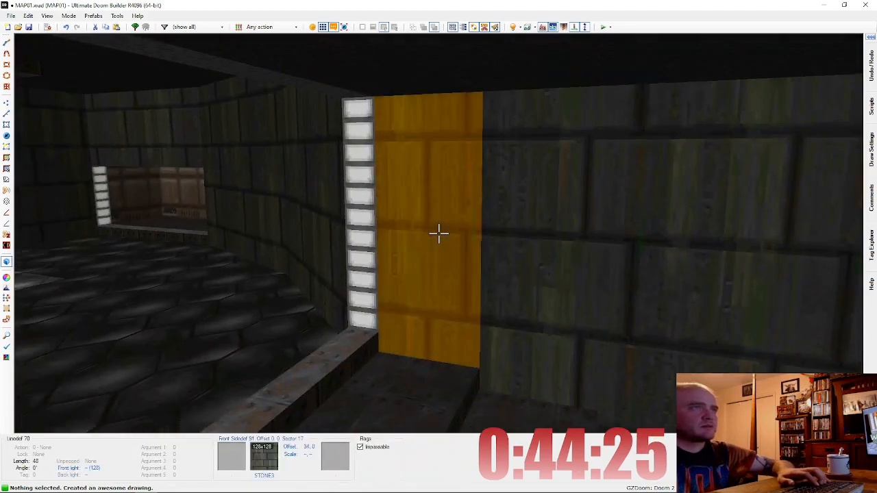
right_click(439, 234)
left_click(745, 250)
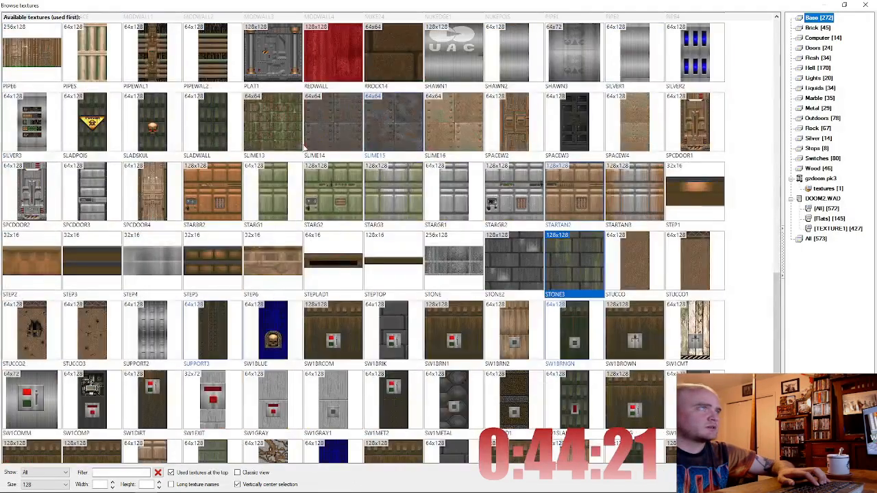
double_click(213, 123)
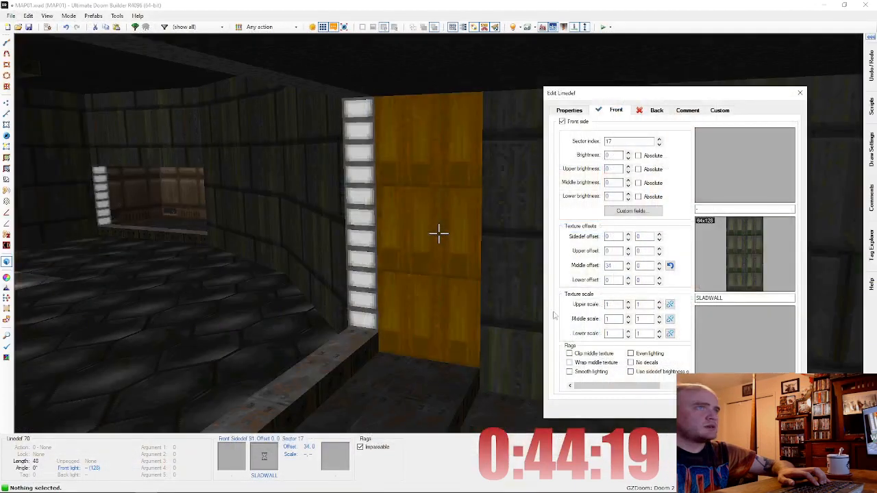
key("Return")
key("s")
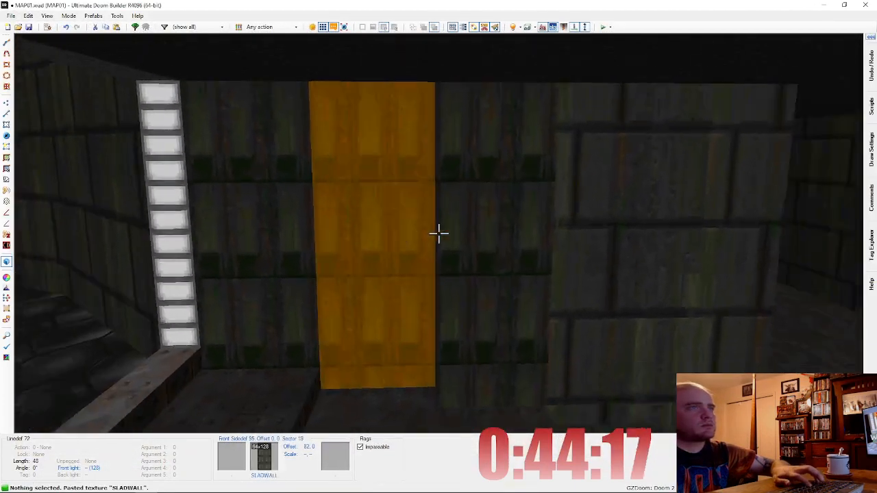
Step: Paste the SLADWALL texture onto the STONE3 walls of the lower hall and the remaining stairwell wall sections
key("d")
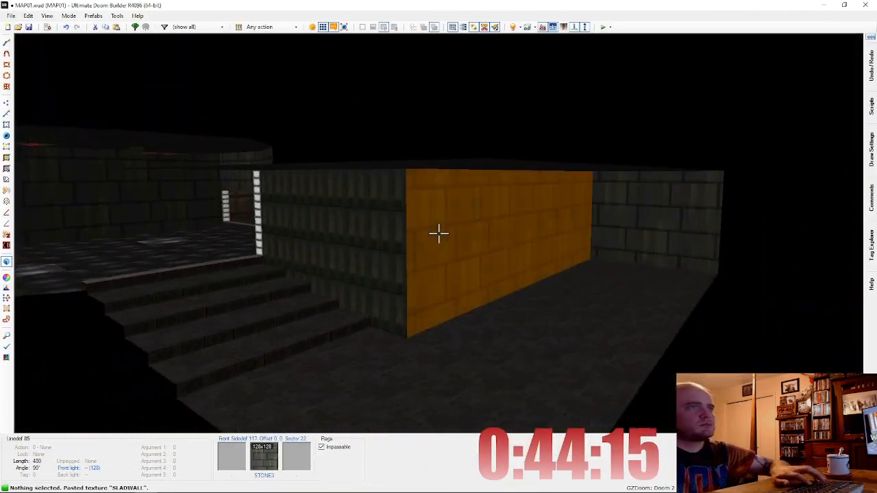
key("ctrl+v")
key("w")
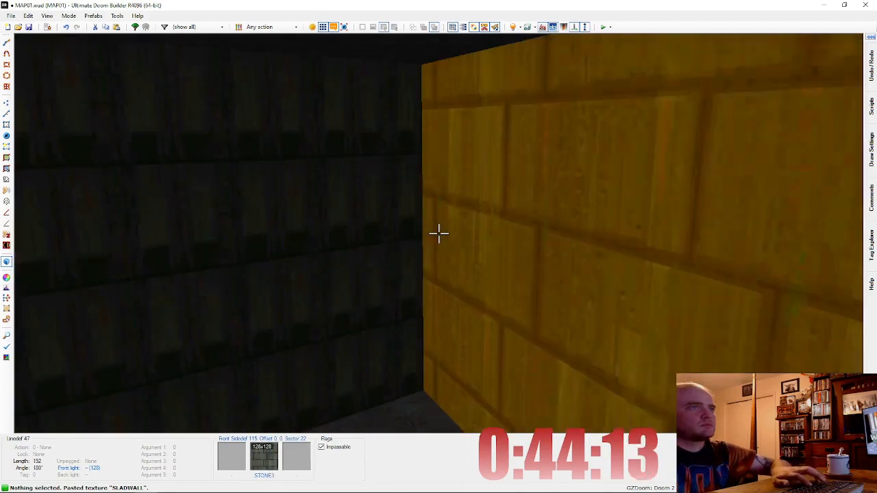
key("ctrl+v")
key("s")
key("ctrl+v")
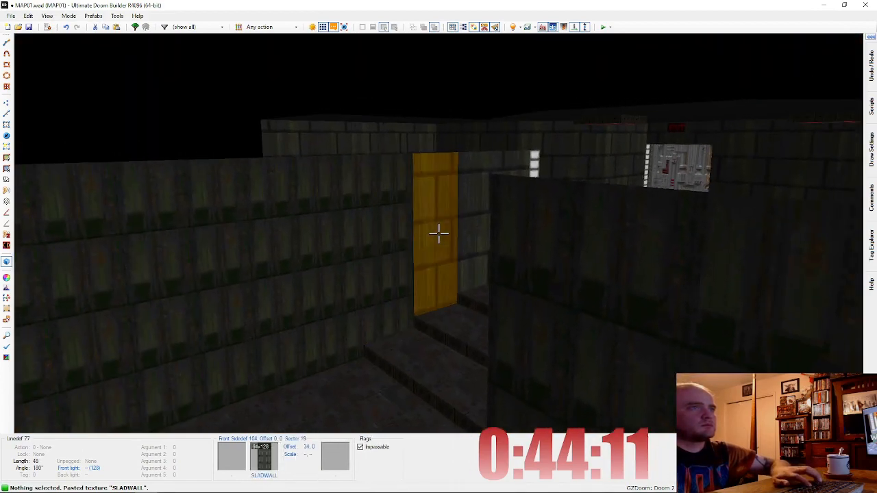
key("ctrl+v")
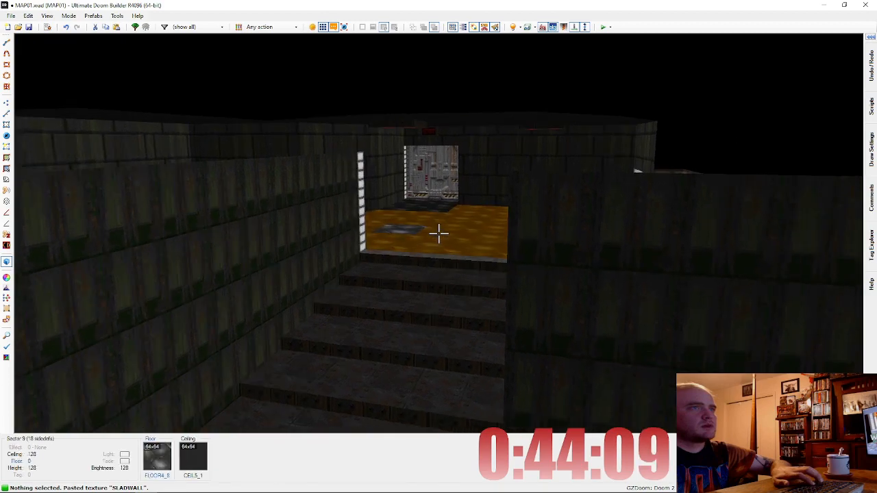
Step: Copy the FLOOR4_8 flat from the main room's floor and paste it onto the lower floors at the foot of the stairs
key("ctrl+c")
key("w")
key("ctrl+v")
key("ctrl+v")
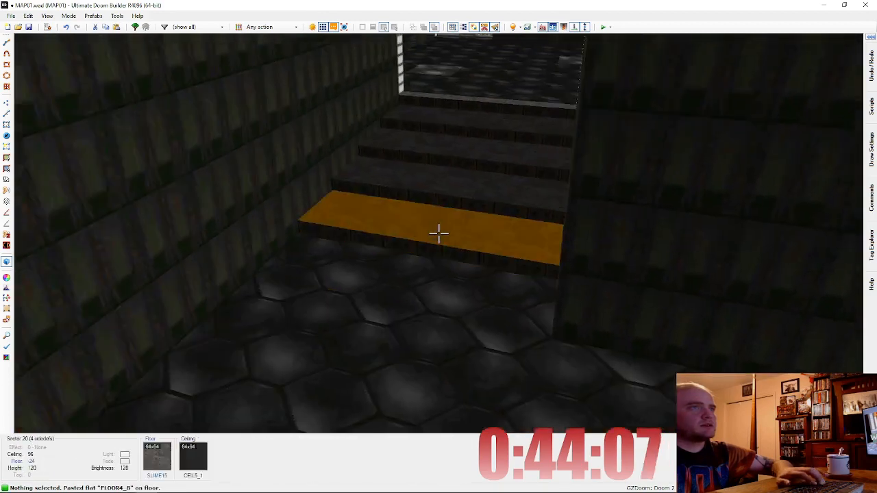
Step: Lower the ceiling of the narrow doorway strip at the head of the stairs to 88
key("d")
key("e")
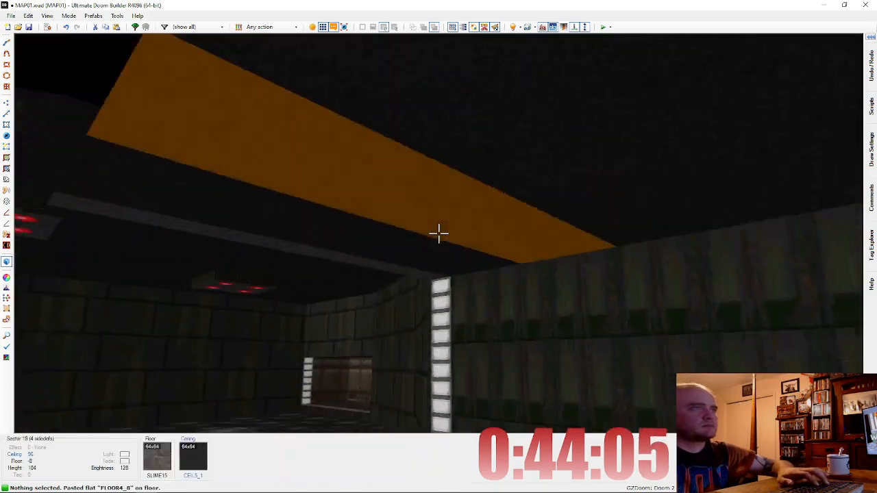
key("s")
key("f")
key("e")
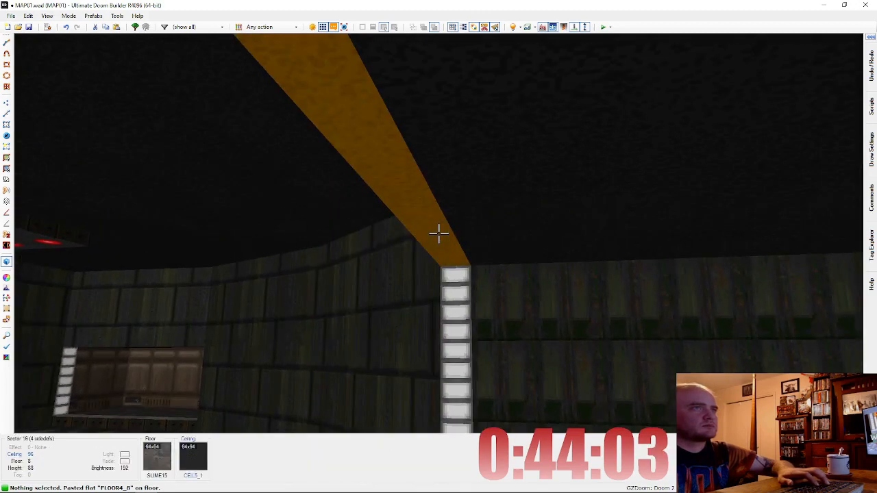
scroll(439, 233, "down", 1)
key("d")
key("f")
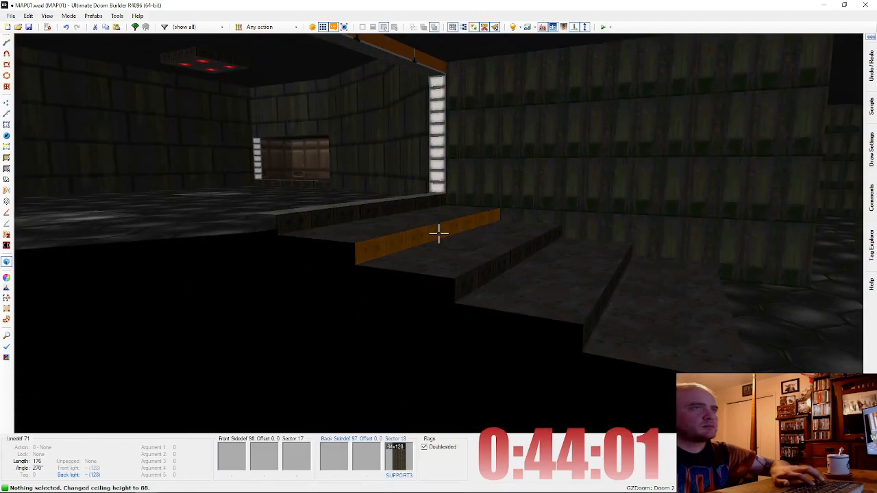
Step: Copy SUPPORT3 from a stair riser onto the doorway strip's upper face and paste the LITE5 flat on its ceiling
key("ctrl+c")
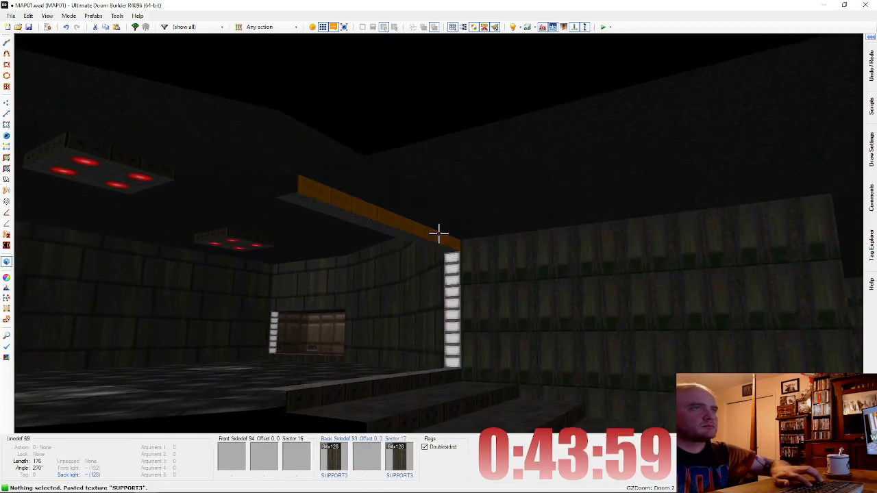
key("e")
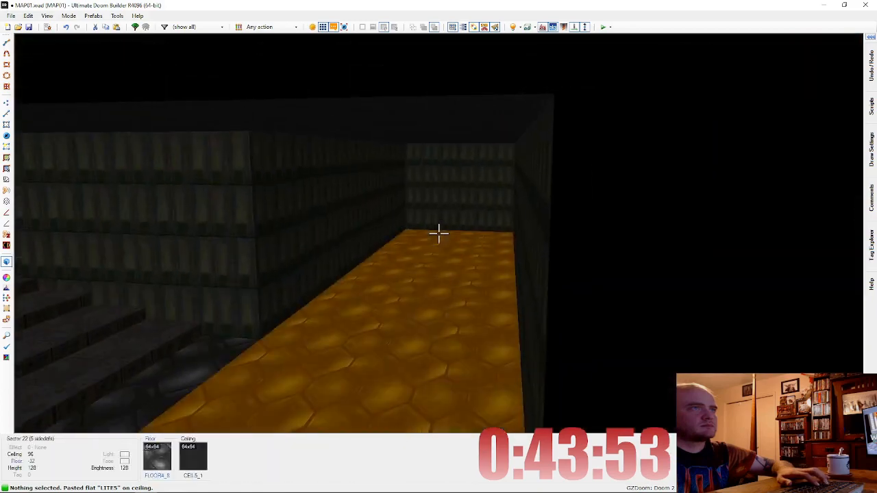
Step: Lower the floor of the hall beyond the stairs to -40
key("f")
key("e")
key("d")
key("s")
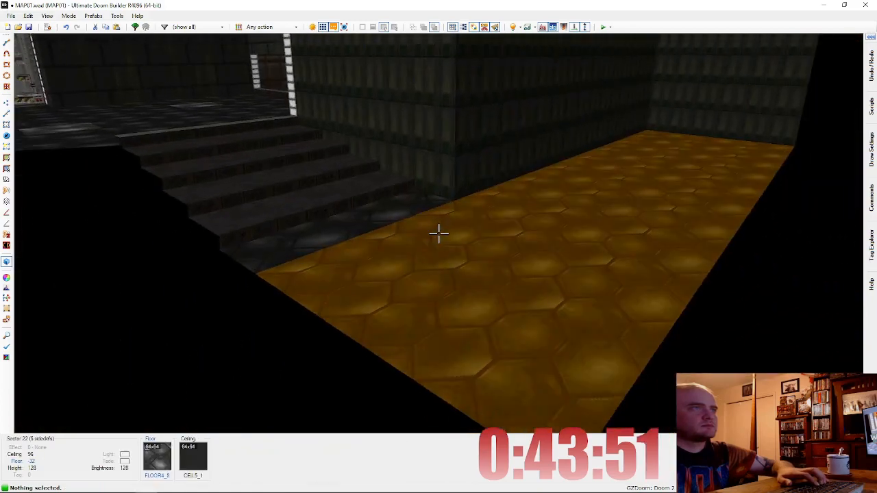
scroll(438, 234, "down", 1)
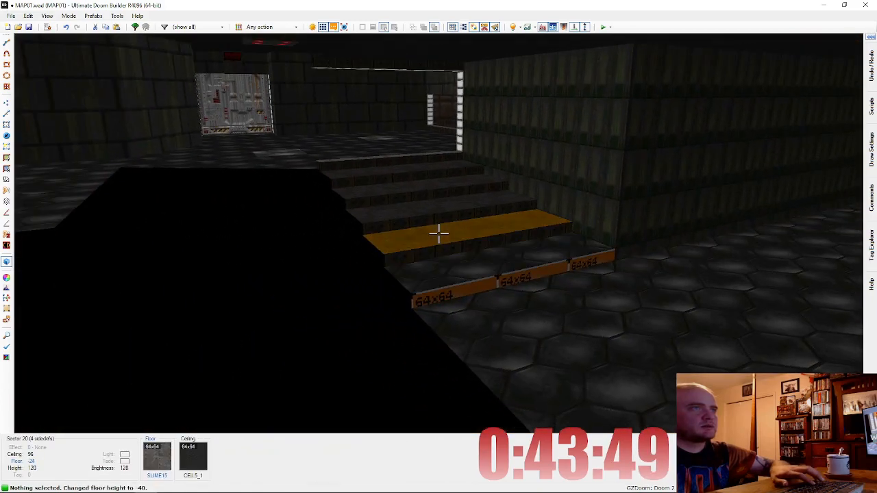
Step: Finish the new bottom step with the SLIME15 flat on its floor and SUPPORT3 on the untextured riser
key("ctrl+v")
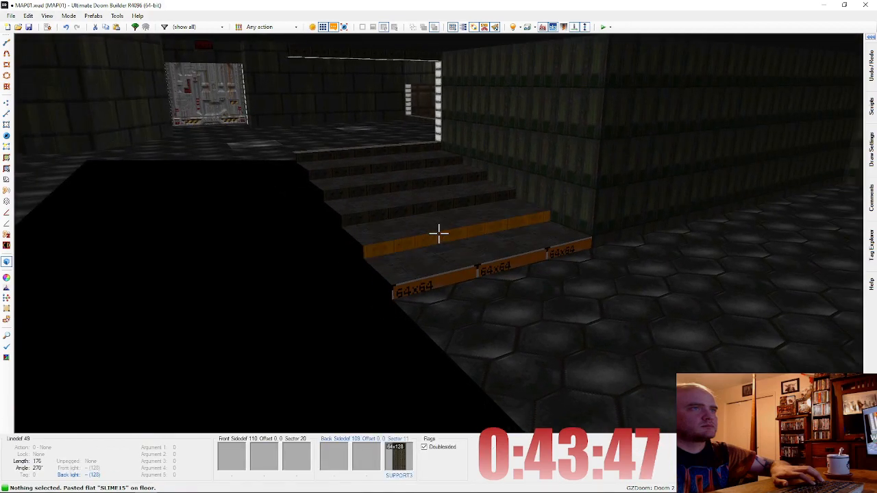
key("ctrl+v")
key("f")
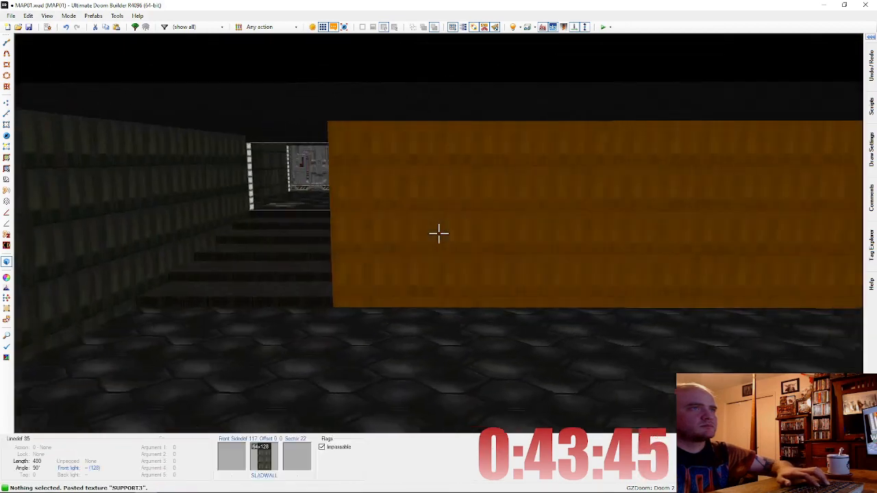
Step: Move the vertex where the side room meets the main room's slanted wall to -144, -640, straightening that wall beside the stairs
key("d")
key("e")
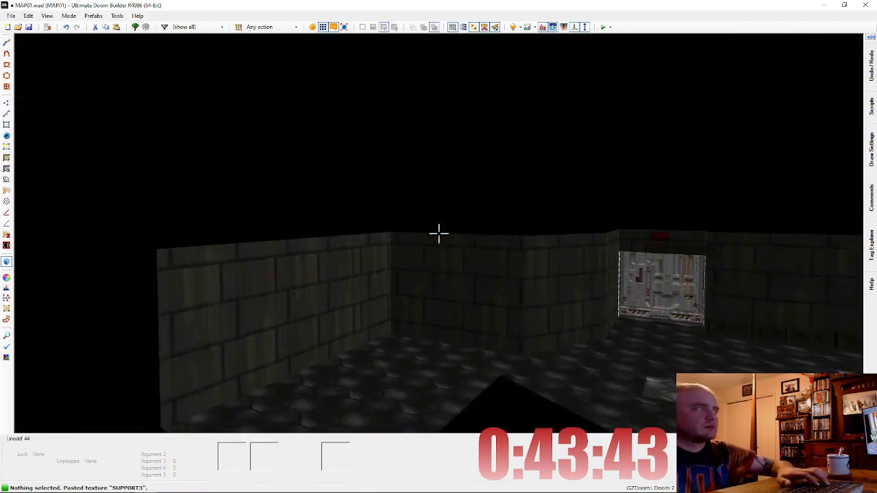
key("e")
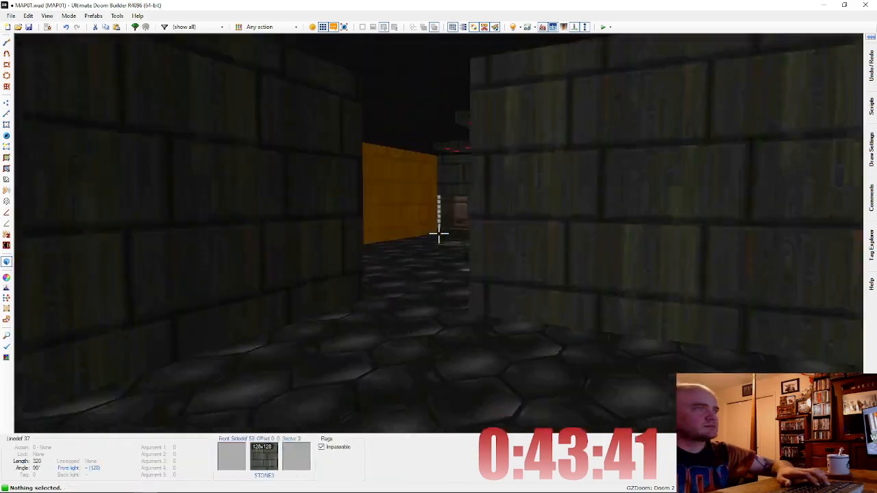
key("d")
key("e")
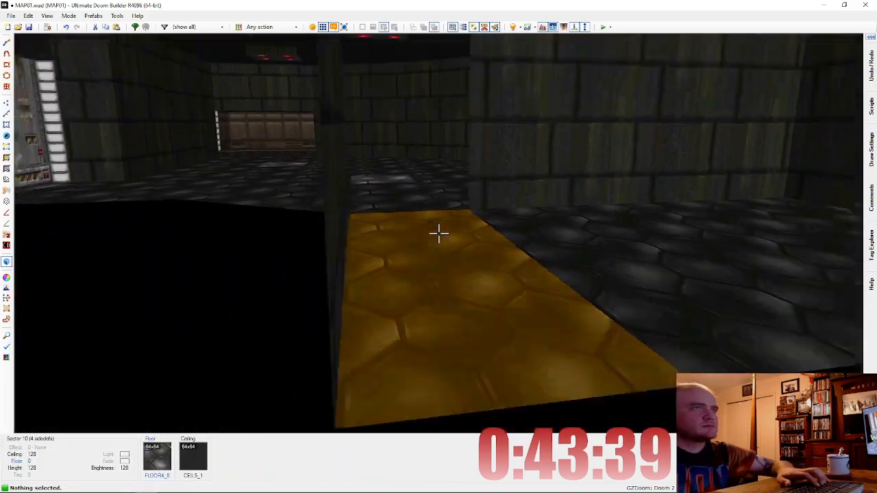
key("w")
scroll(441, 237, "down", 3)
key("v")
scroll(507, 242, "up", 4)
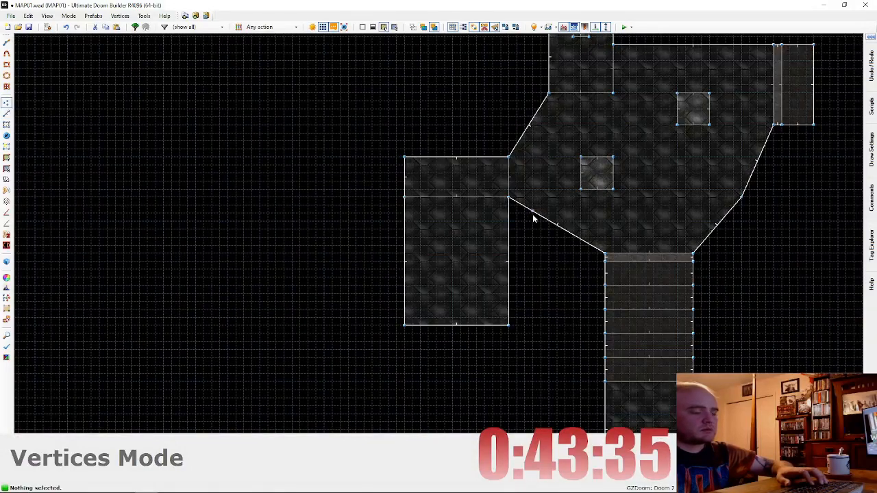
left_click_drag(509, 198, 512, 243)
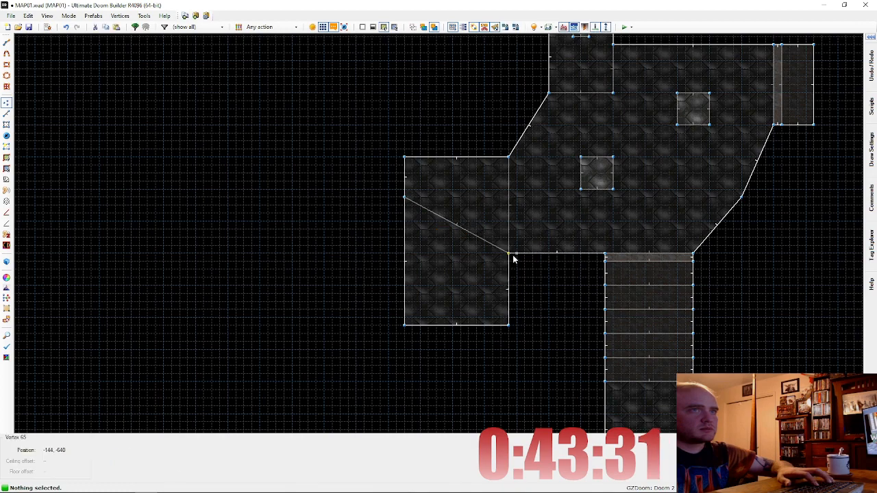
Step: Draw a recess 128 units wide and 16 deep into the straightened wall between the side room and the stairs
key("q")
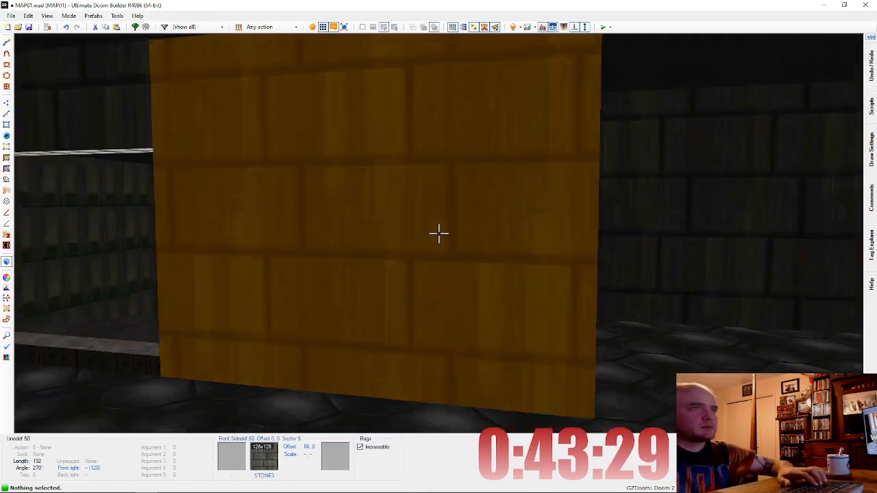
key("q")
scroll(440, 236, "down", 3)
scroll(426, 344, "up", 6)
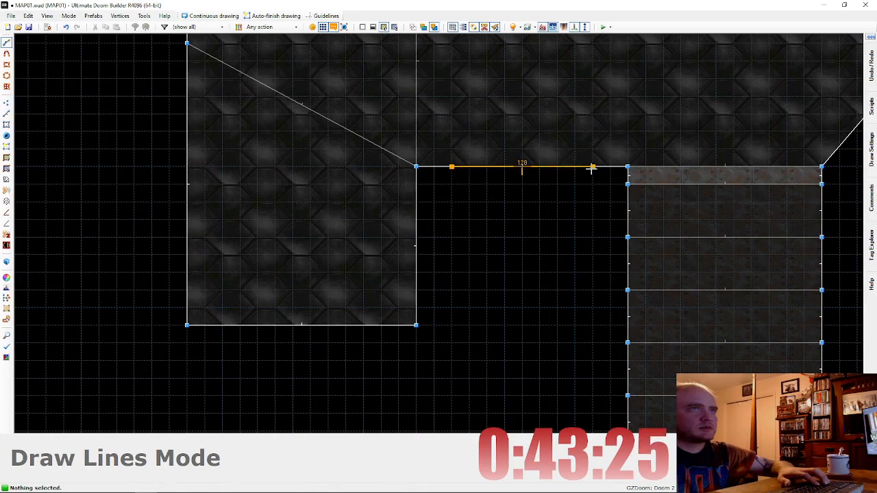
key("q")
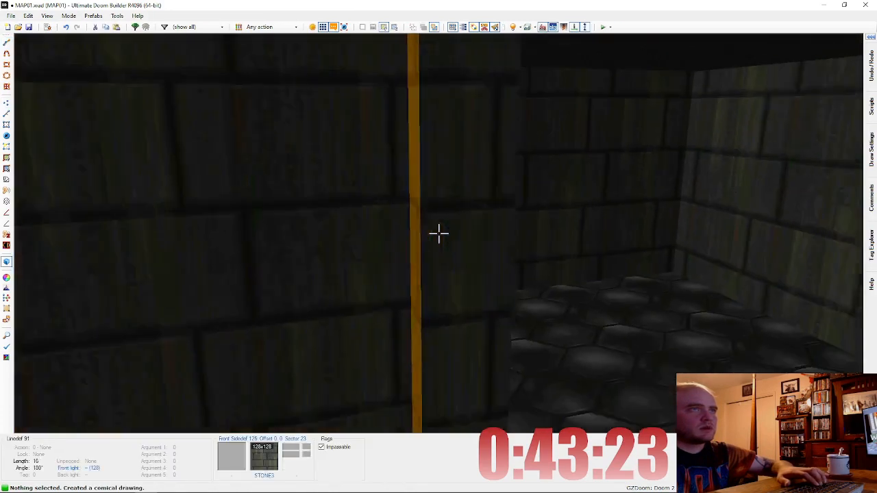
Step: Apply the SHAWN1 texture to the recess's 128-unit back wall
right_click(438, 233)
left_click(744, 254)
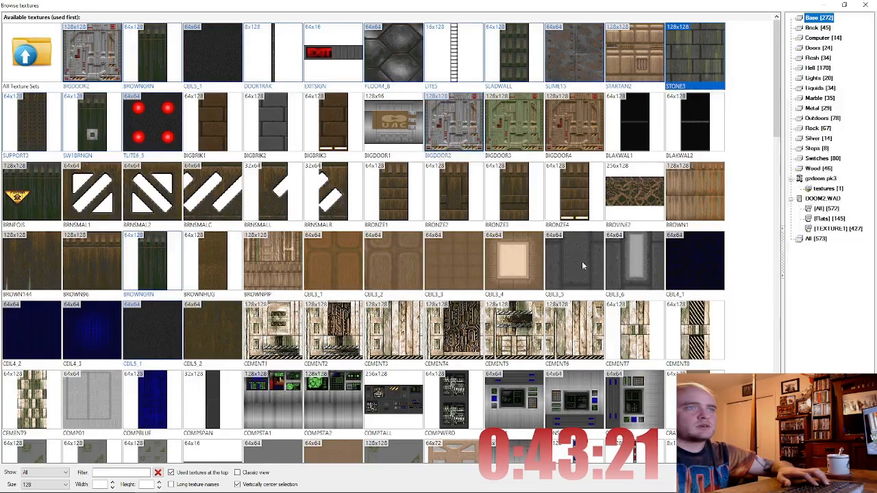
scroll(403, 262, "down", 10)
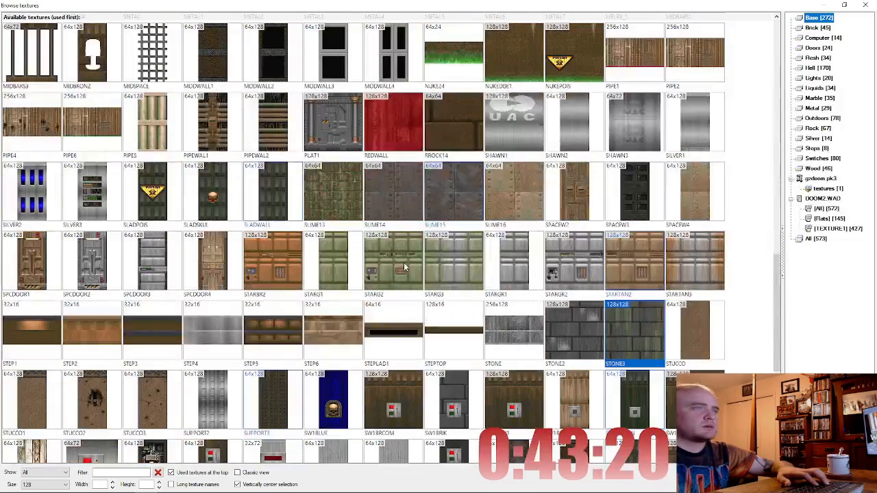
double_click(520, 139)
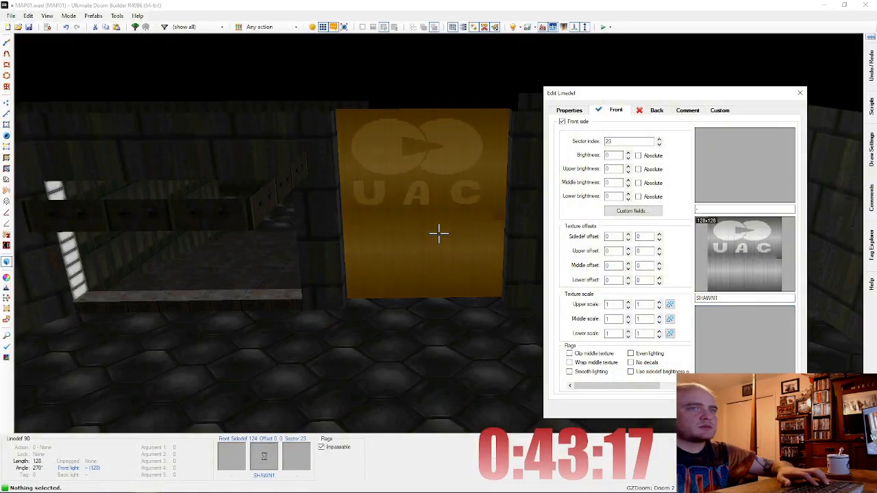
key("Return")
Step: Shift the UAC sign texture horizontally to an offset of -6, 0
key("Left")
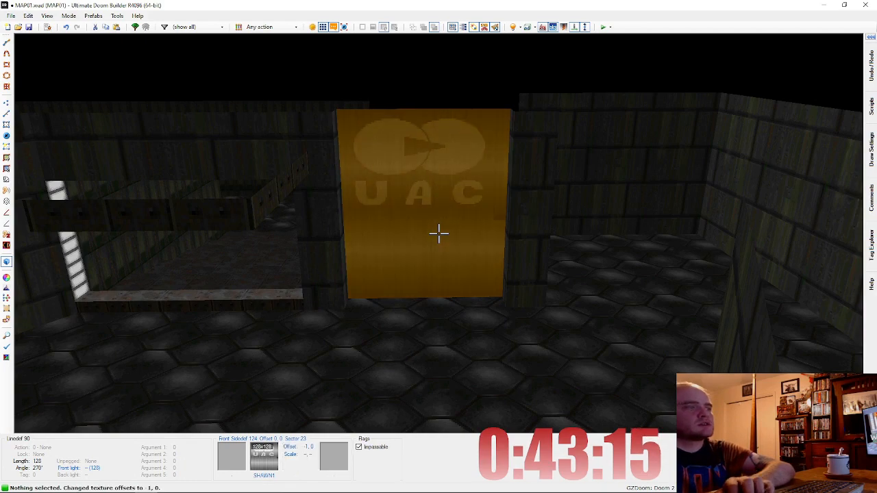
key("Left")
key("Left")
key("Left")
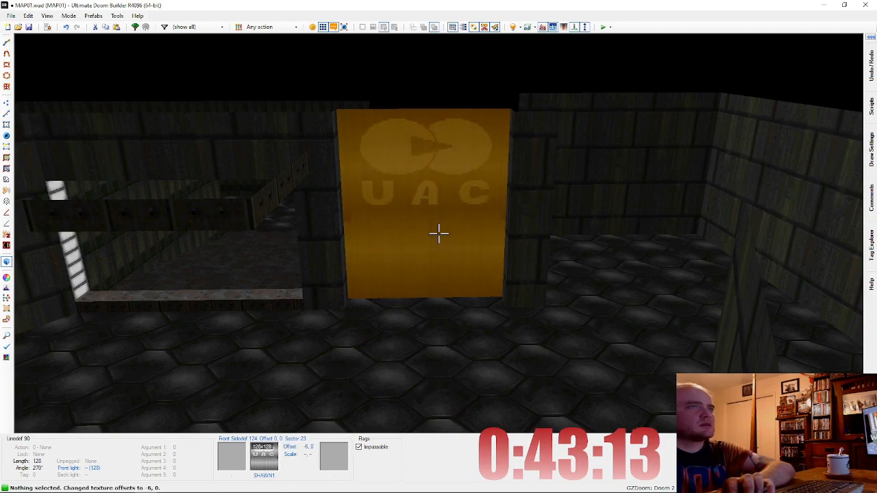
Step: Lower the sign recess's ceiling to 96 and raise its floor to 24
key("e")
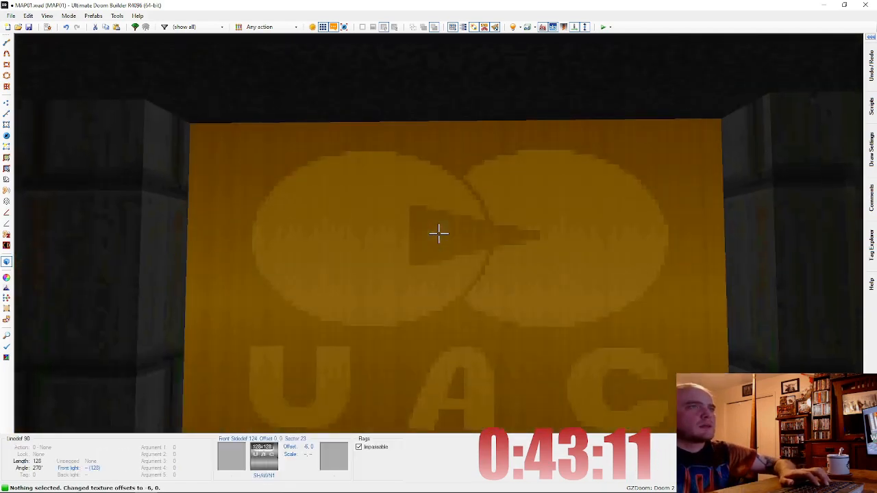
key("d")
left_click(439, 234)
key("d")
scroll(439, 234, "down", 4)
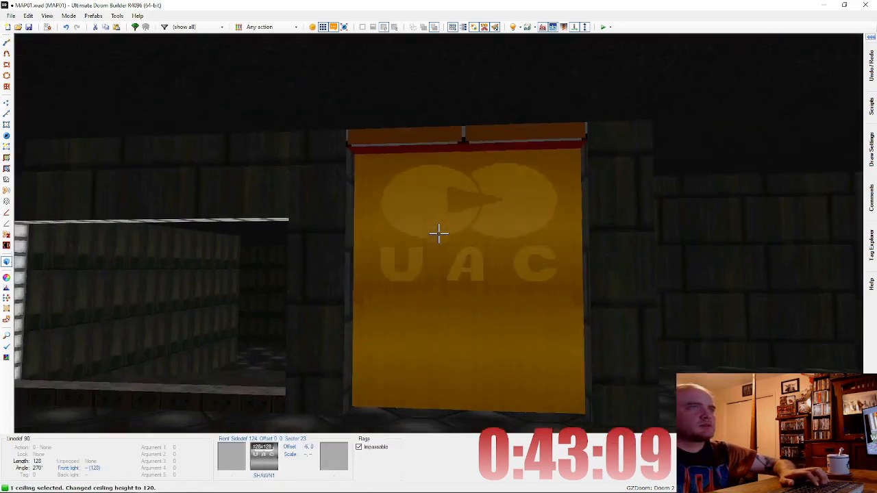
scroll(438, 234, "down", 1)
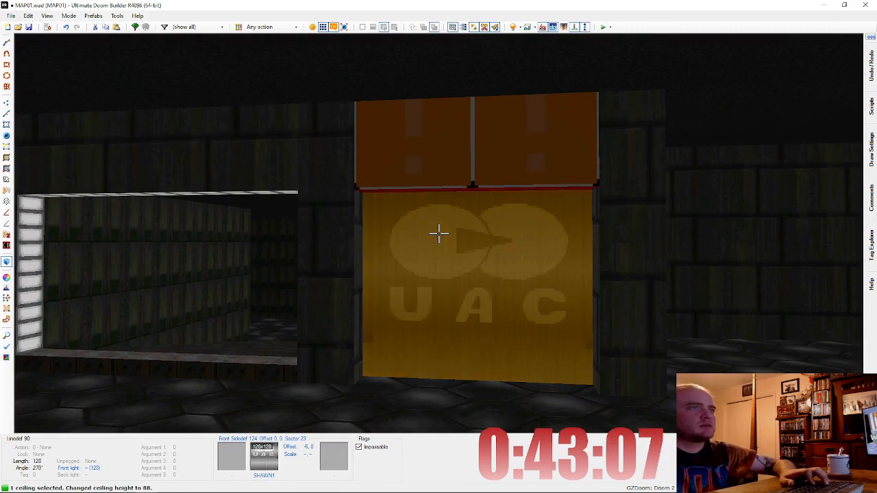
scroll(439, 234, "up", 1)
left_click(439, 234)
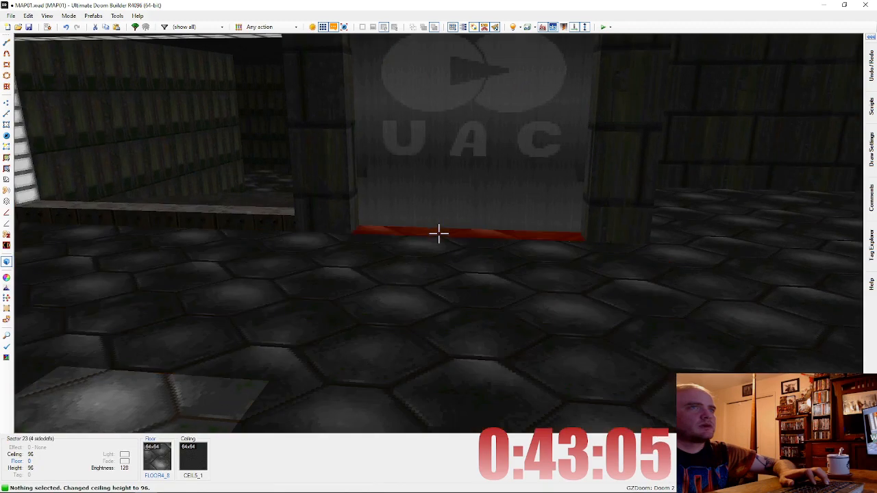
scroll(438, 234, "up", 3)
key("c")
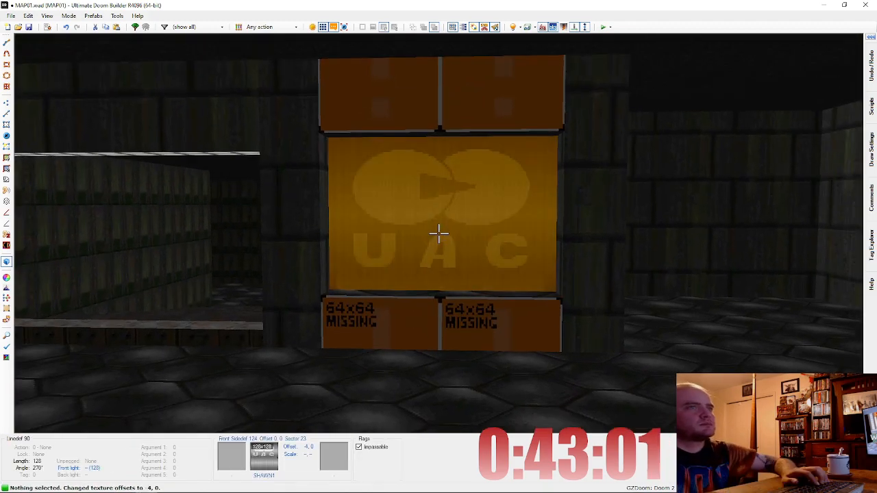
Step: Paste STONE3 onto the missing surfaces above and below the sign, and copy LITE5 onto the recess's side walls
key("ctrl+v")
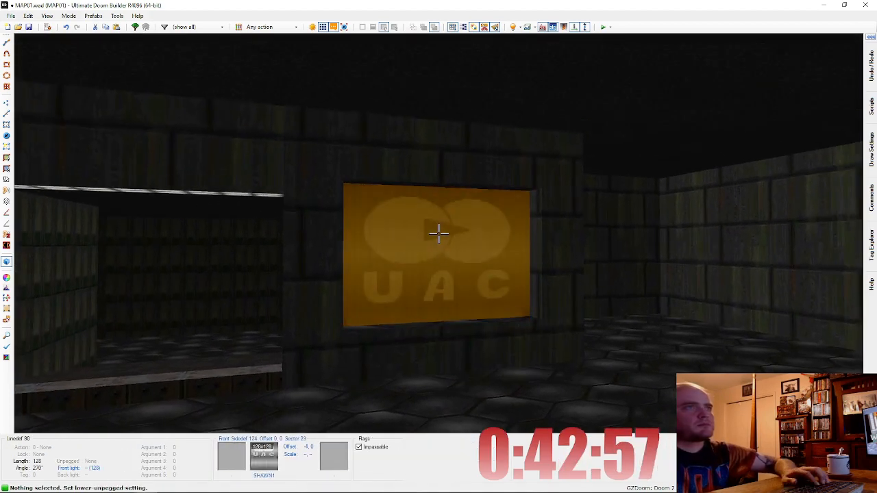
key("e")
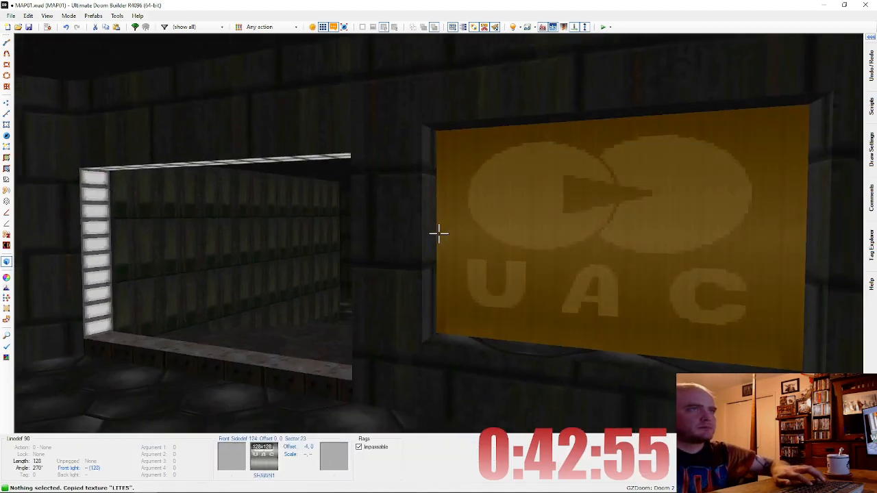
key("ctrl+v")
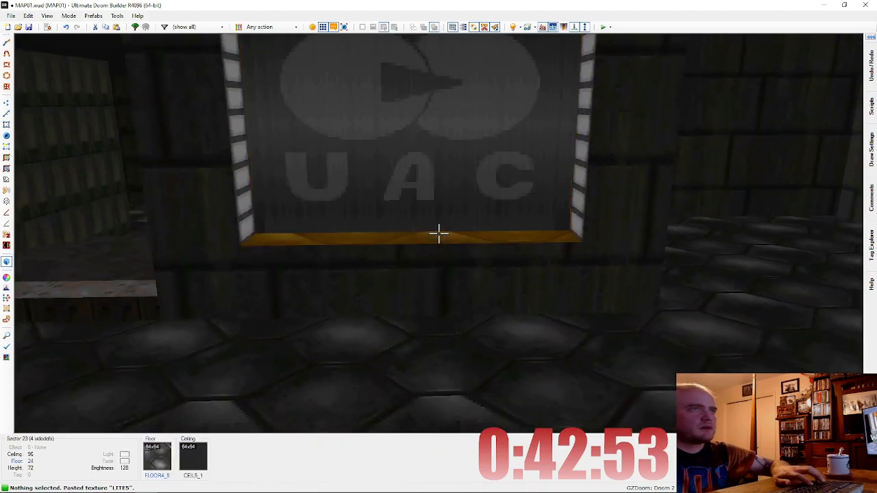
Step: Raise the UAC sign recess's brightness to 192 and paste the LITE5 flat onto its floor and ceiling
scroll(439, 234, "up", 4, "ctrl")
scroll(439, 234, "up", 4, "ctrl")
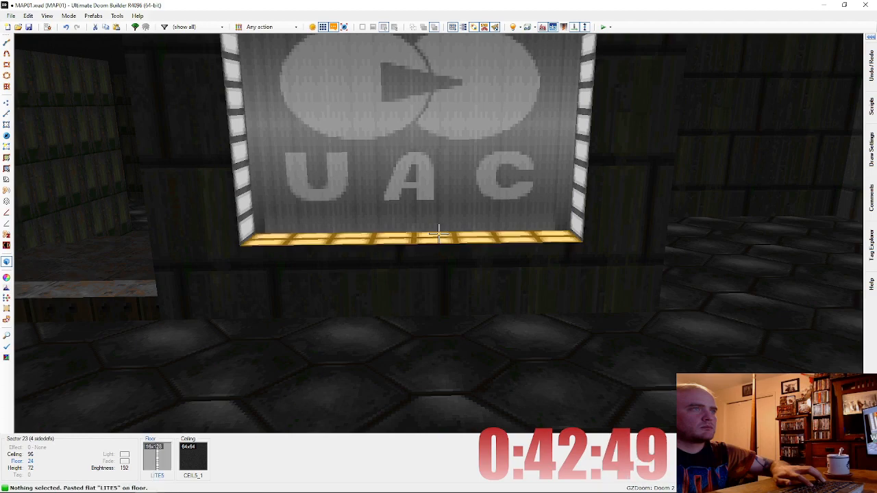
key("ctrl+v")
key("d")
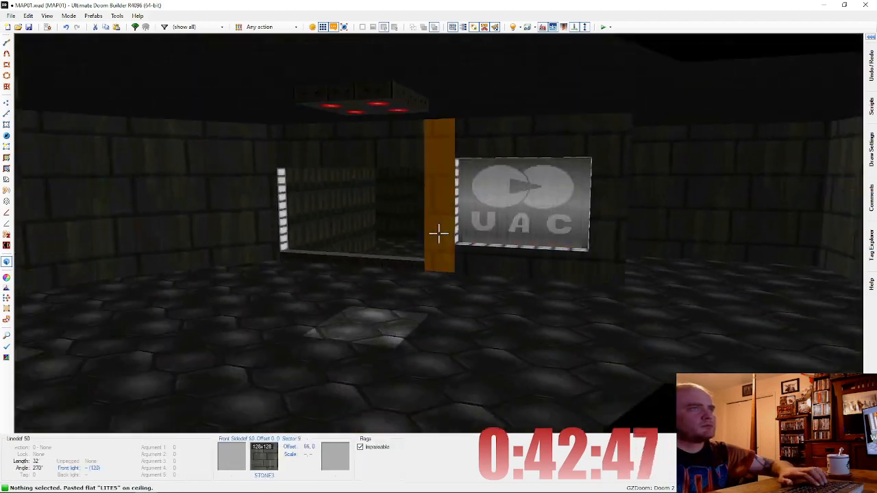
Step: Place a techno floor lamp beside the main room's diagonal wall and shift it slightly away from the wall
key("e")
key("s")
key("f")
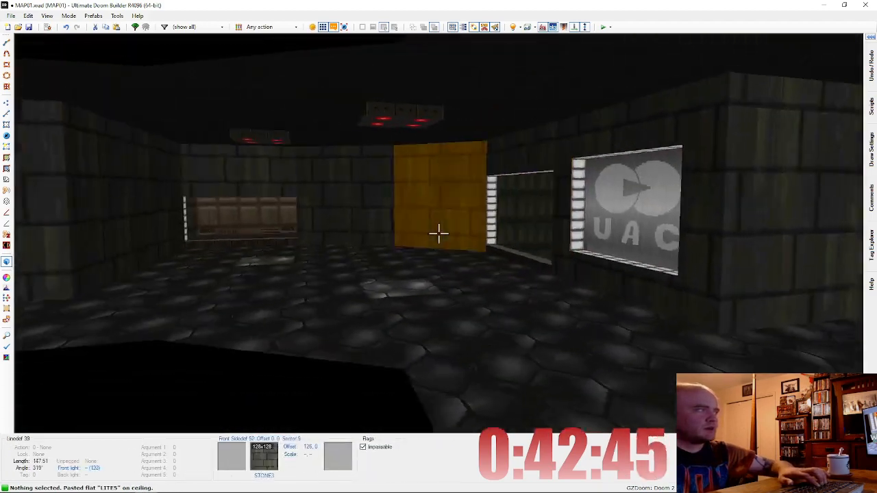
key("d")
key("e")
key("d")
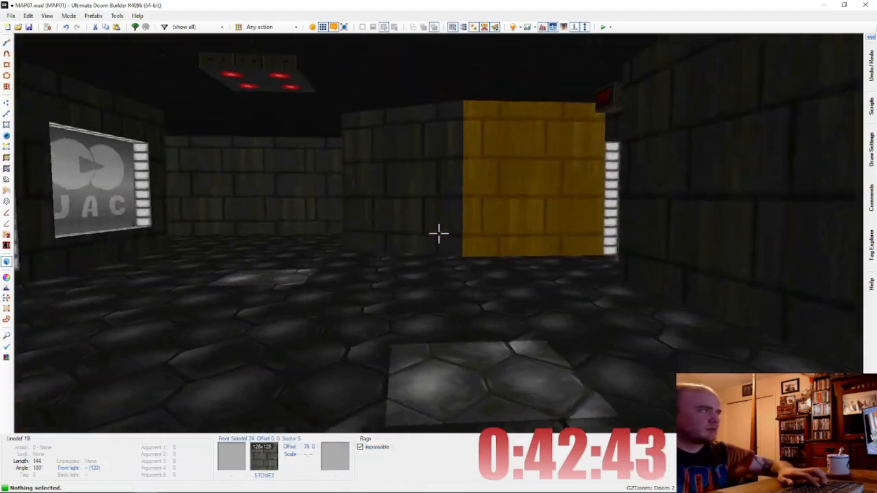
key("e")
key("q")
scroll(431, 234, "down", 4)
key("t")
scroll(350, 233, "up", 6)
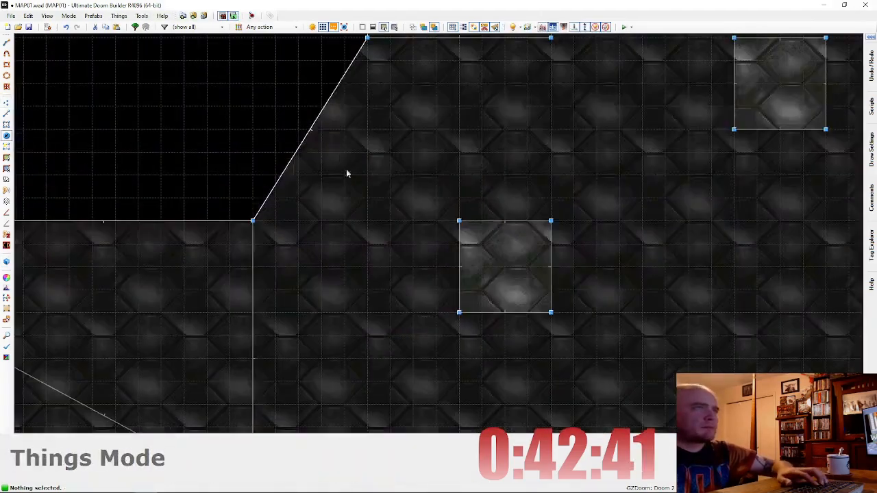
right_click(330, 146)
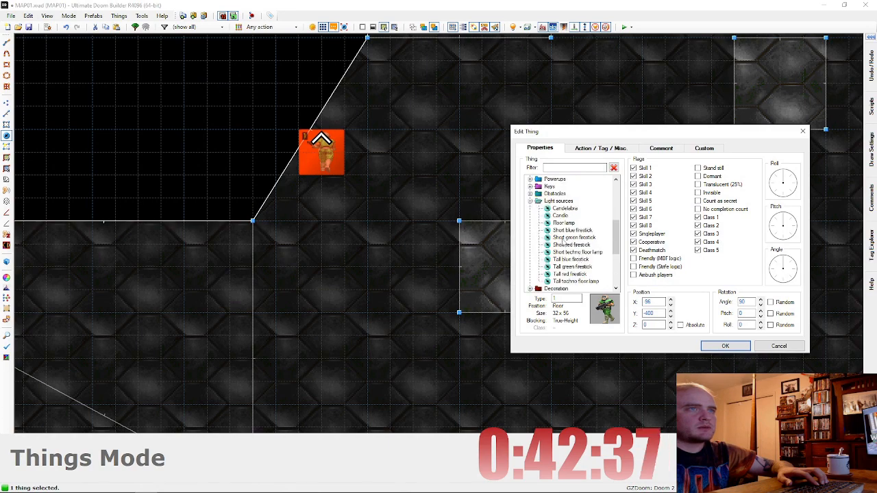
left_click(724, 346)
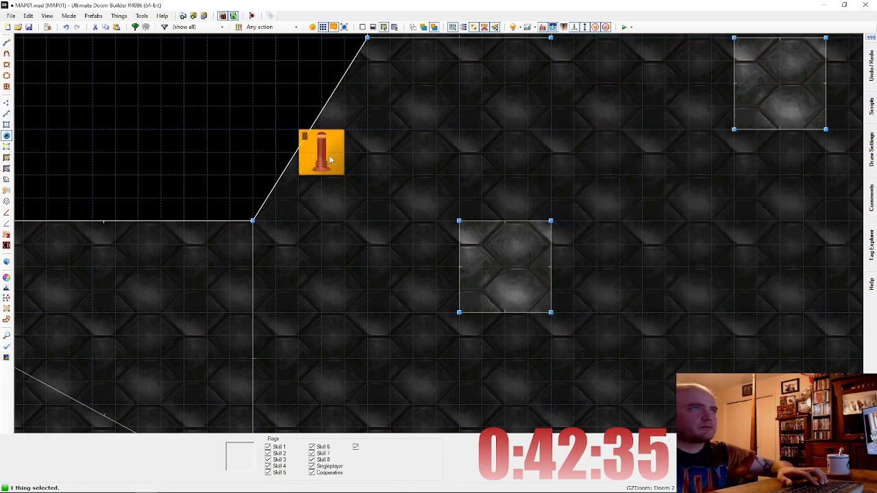
left_click_drag(343, 148, 366, 148)
Step: Raise the main room sector's brightness to 160
key("q")
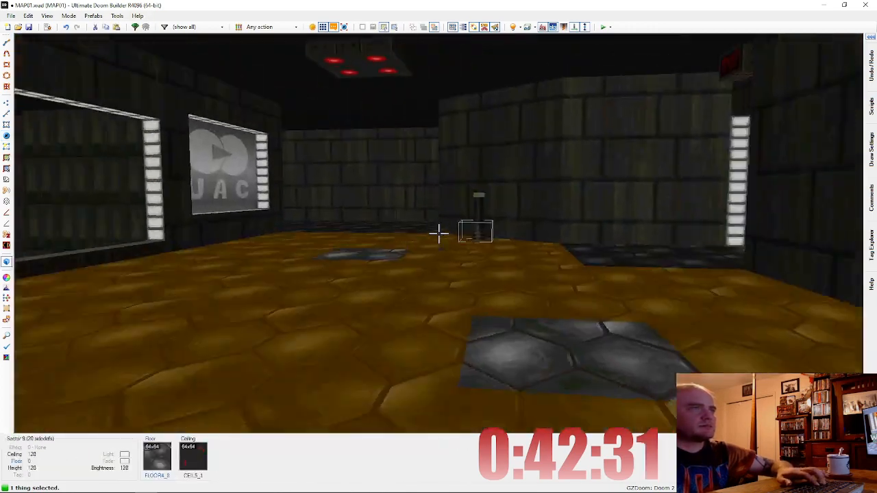
key("d")
key("e")
key("s")
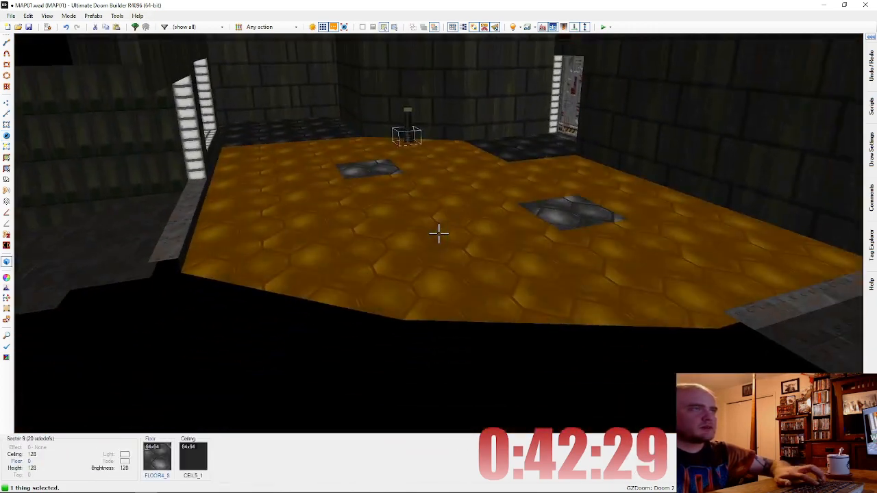
scroll(438, 234, "up", 3, "ctrl")
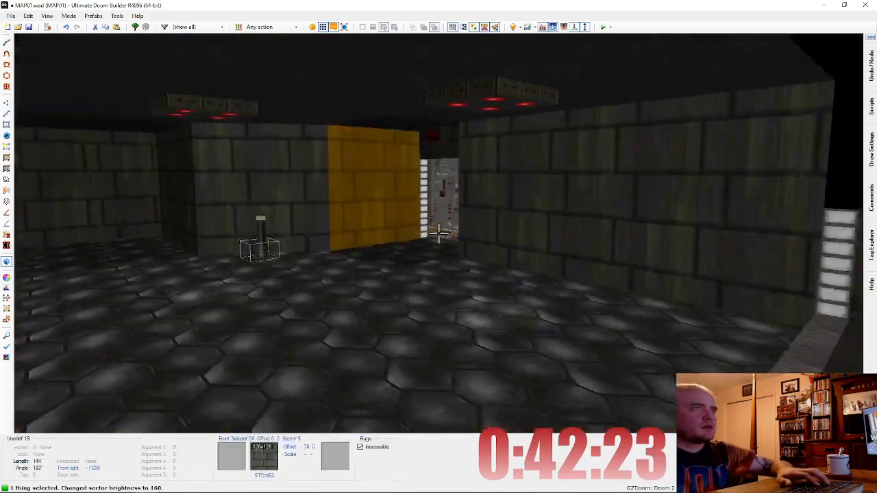
Step: Raise the brightness of the small sector in front of the exit door to 144
key("w")
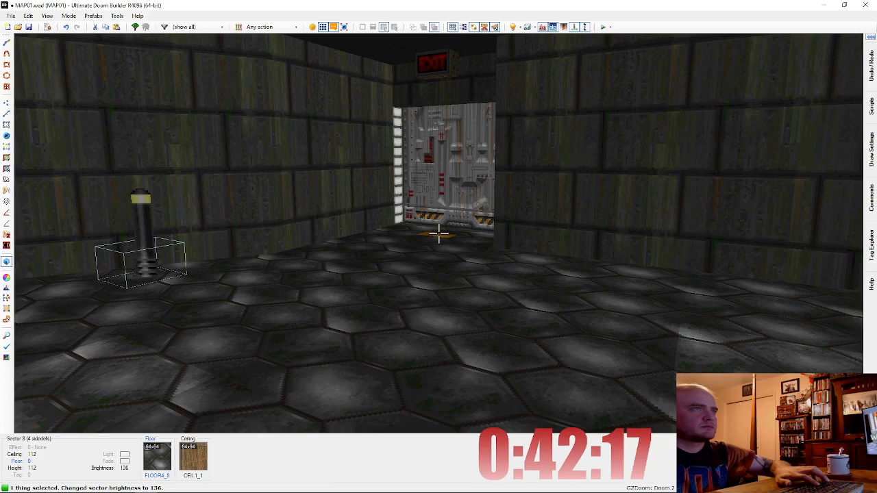
key("e")
key("d")
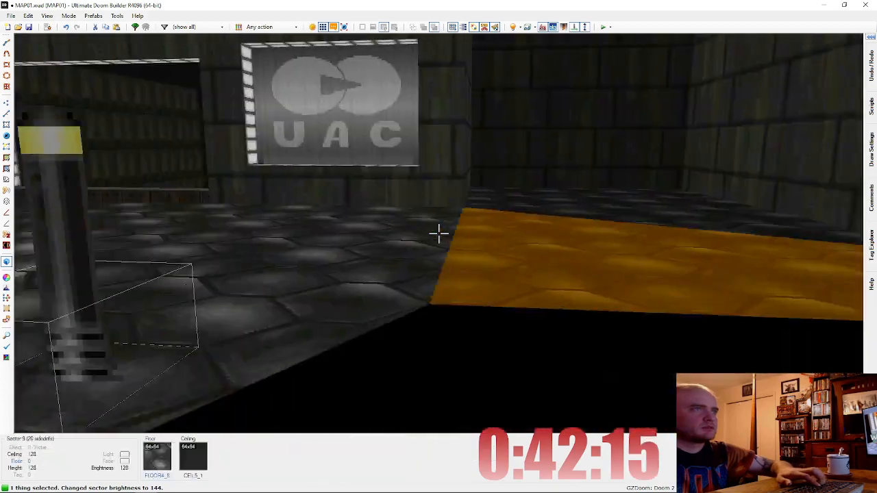
Step: Lengthen the side room by moving its end wall outward until the two side walls are 368 and 256 units long
key("e")
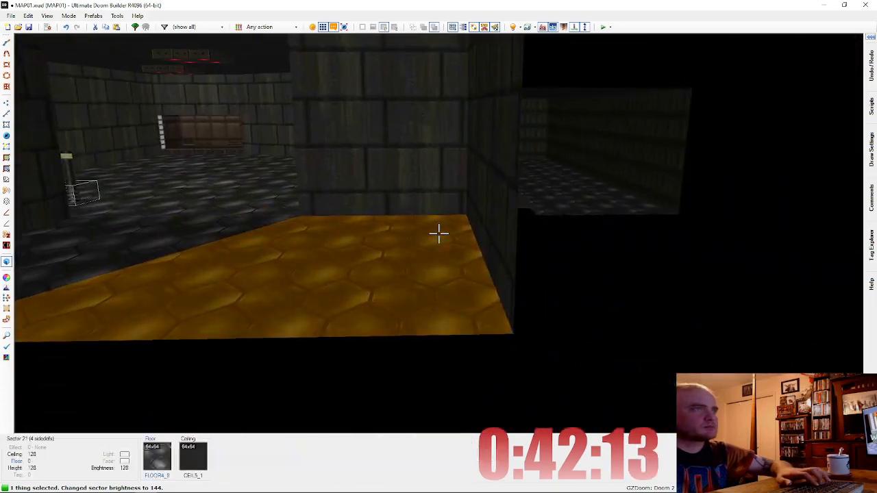
key("e")
key("d")
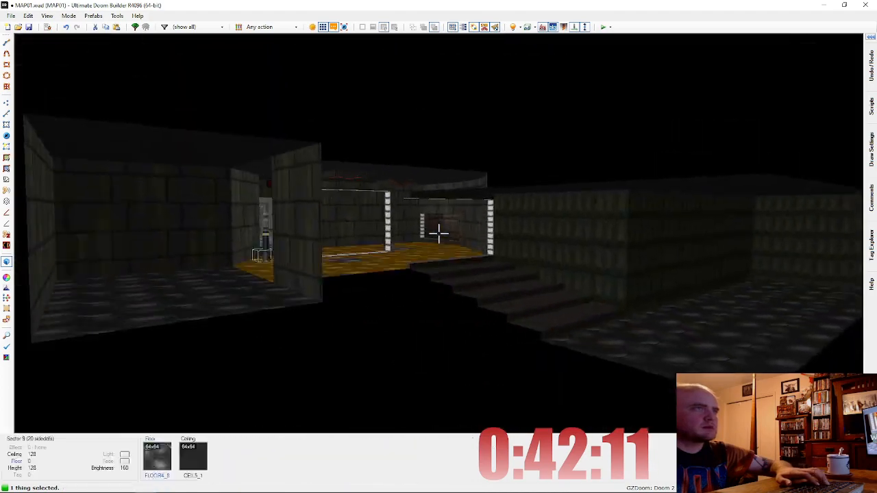
key("e")
key("q")
key("q")
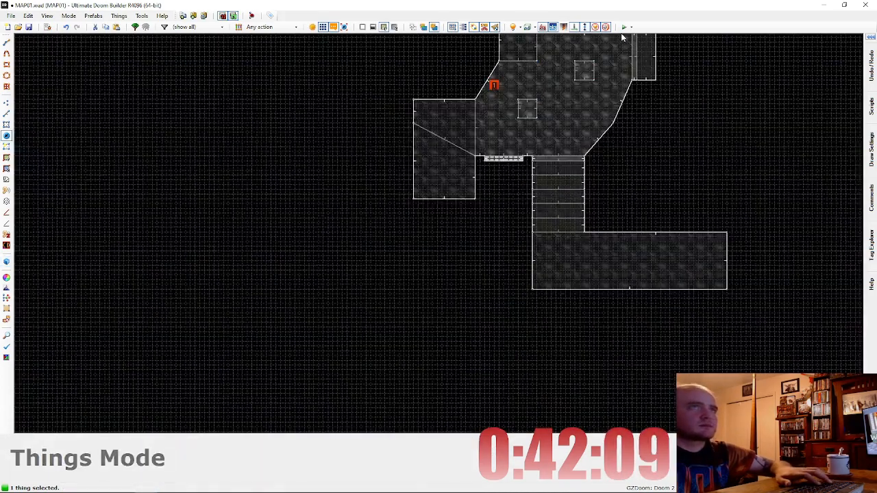
scroll(455, 109, "up", 3)
scroll(386, 217, "down", 3)
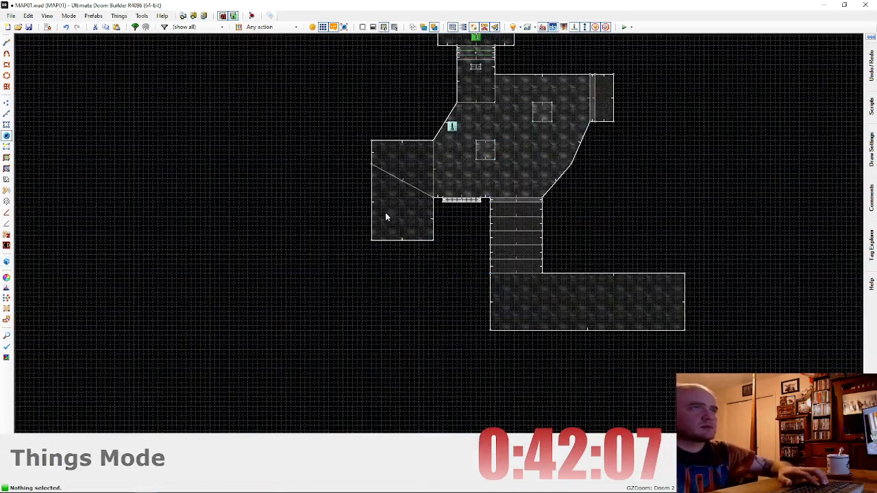
key("l")
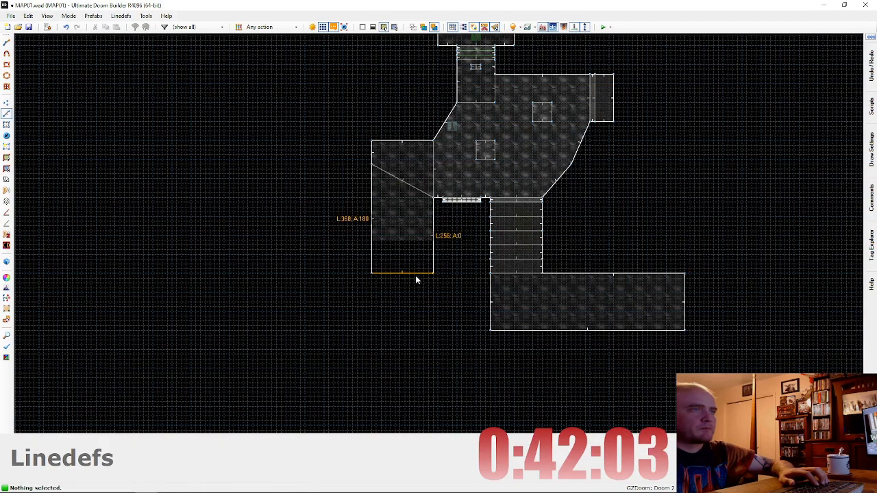
Step: Draw a 208 by 128 sector onto the side room's far end and a 16 by 32 switch recess in its long wall
scroll(416, 277, "up", 5)
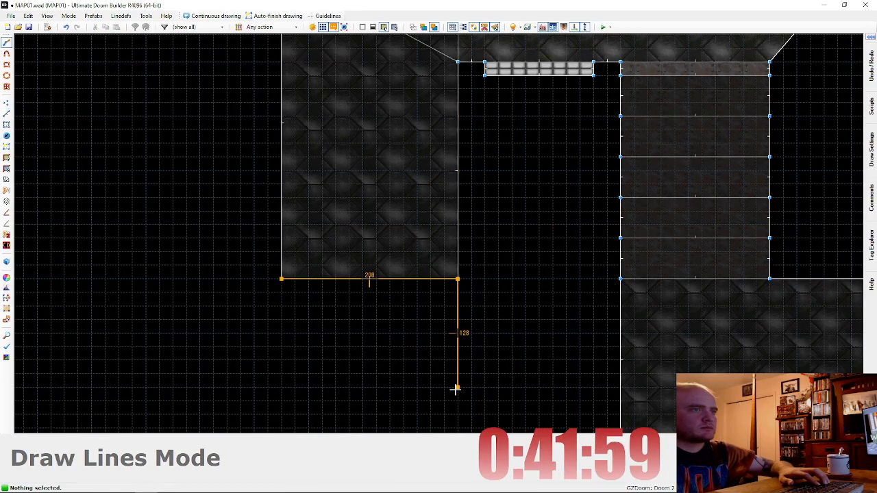
left_click(287, 286)
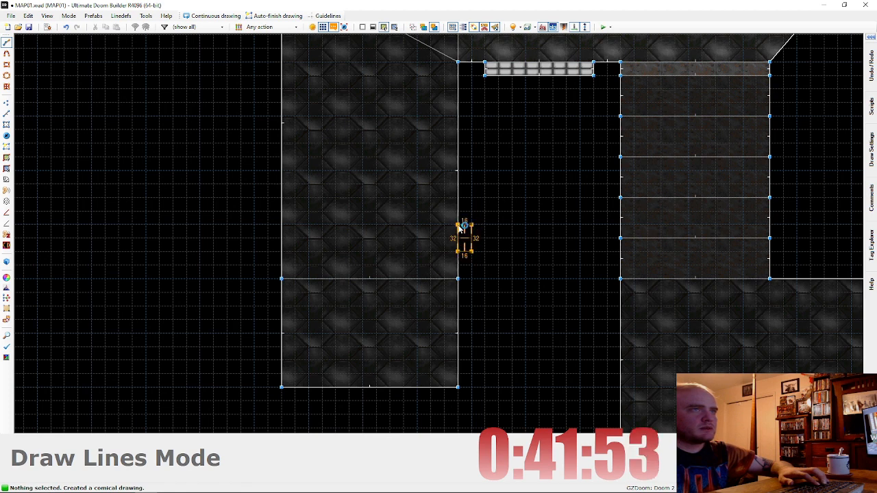
left_click(461, 228)
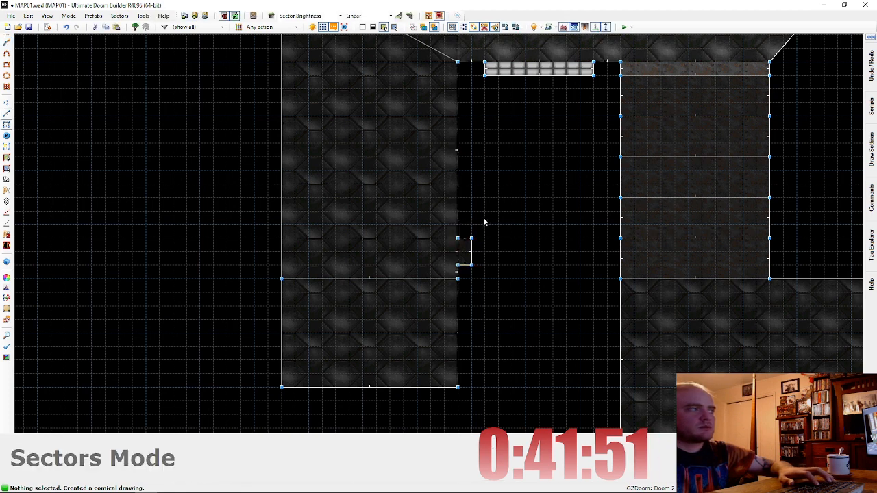
Step: Apply the SW1BRIK switch texture to the recess's 32-unit back wall and set its offsets to 16, 72
key("q")
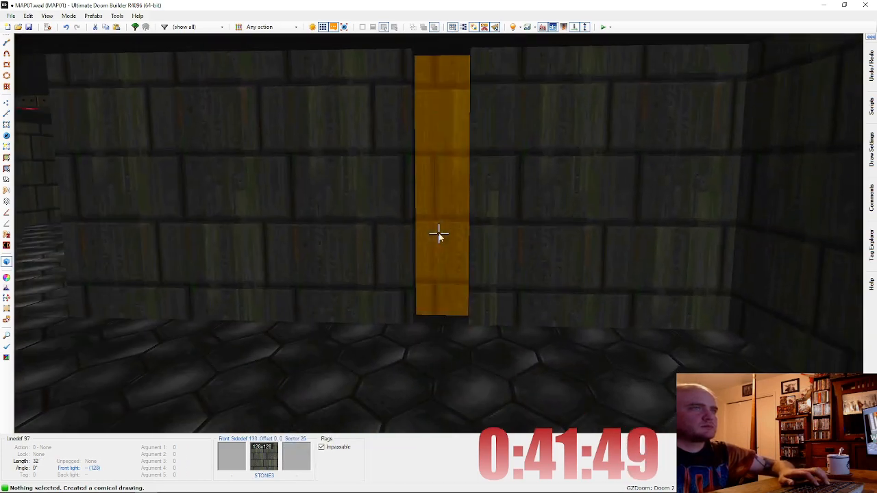
right_click(438, 236)
left_click(743, 255)
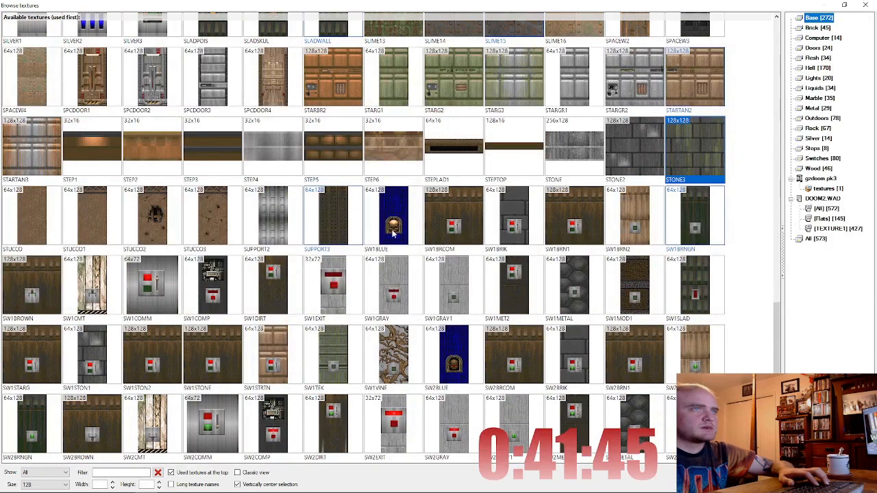
double_click(509, 226)
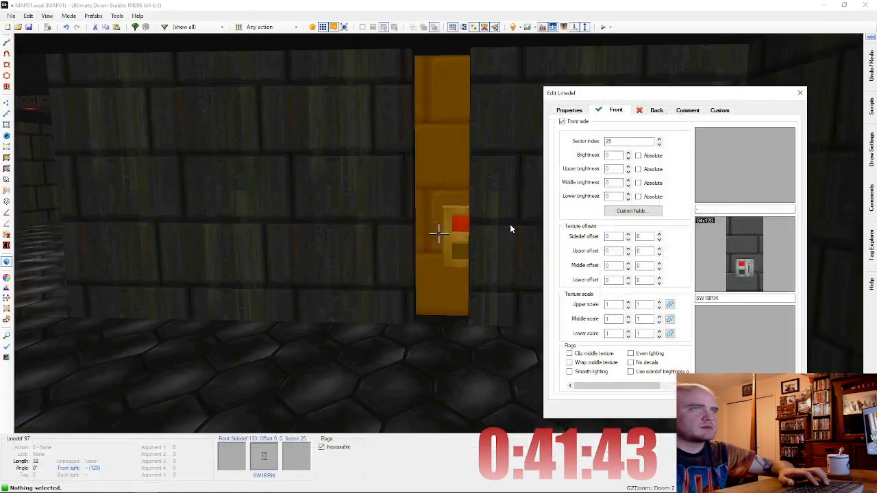
key("Return")
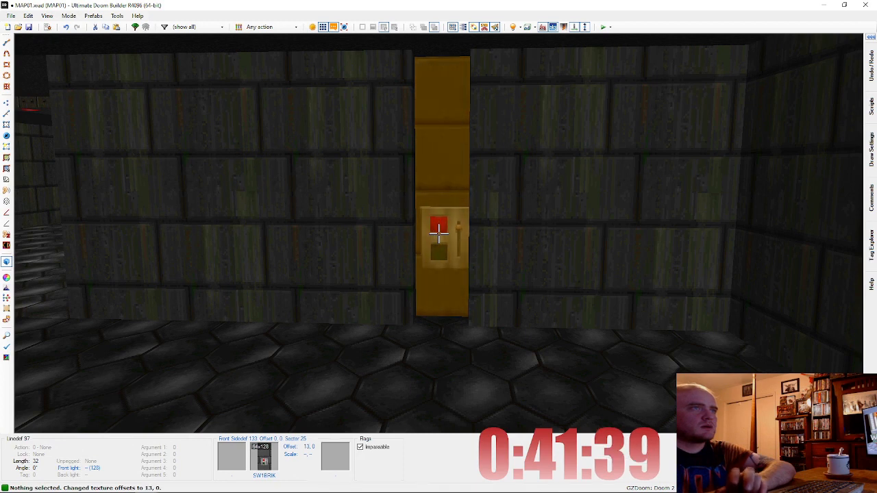
key("Up")
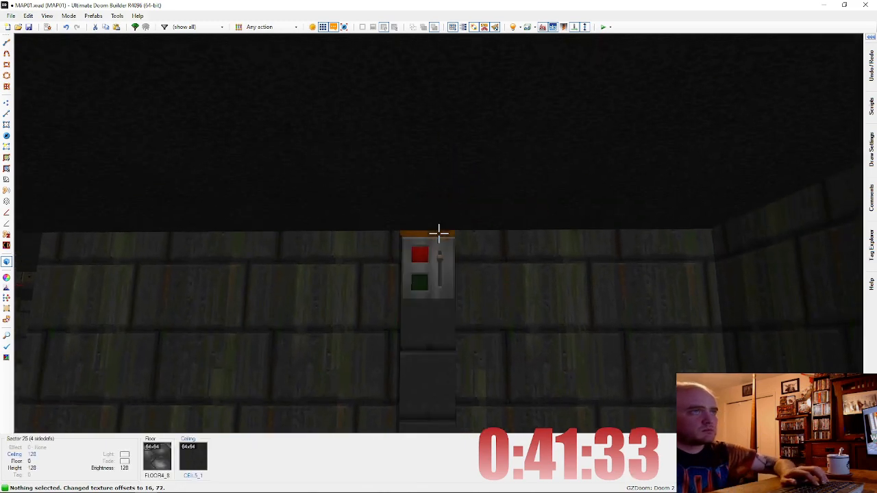
Step: Lower the switch recess's ceiling to 56 and raise its floor to 24
left_click(438, 234)
scroll(439, 233, "down", 6)
scroll(438, 234, "down", 2)
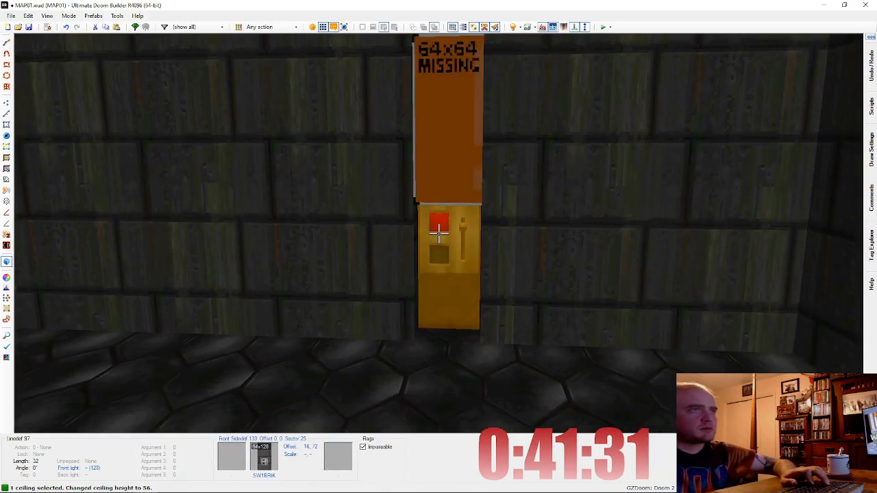
key("c")
key("e")
scroll(438, 233, "up", 3)
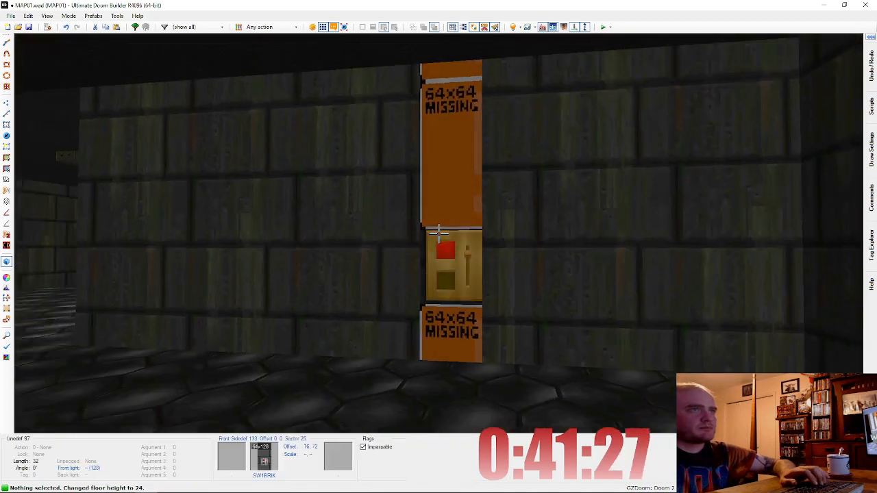
Step: Paste STONE3 onto the missing surfaces above and below the switch and make the lower texture unpegged
key("ctrl+v")
key("ctrl+v")
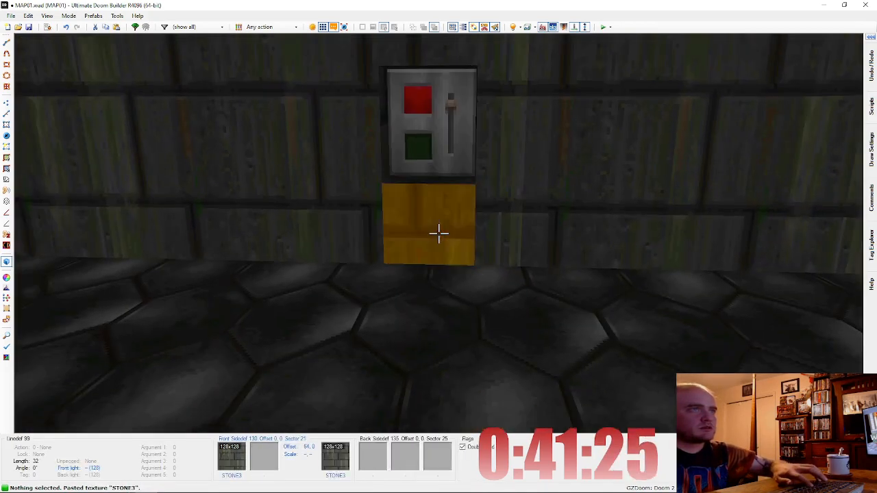
key("l")
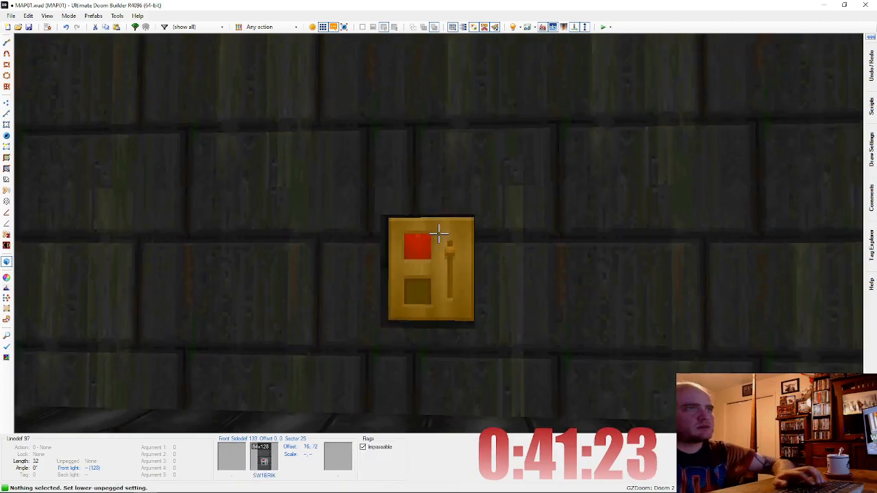
Step: Copy LITE5 onto the switch recess's side walls, floor and ceiling, undoing the stray paste on the neighbouring wall
key("e")
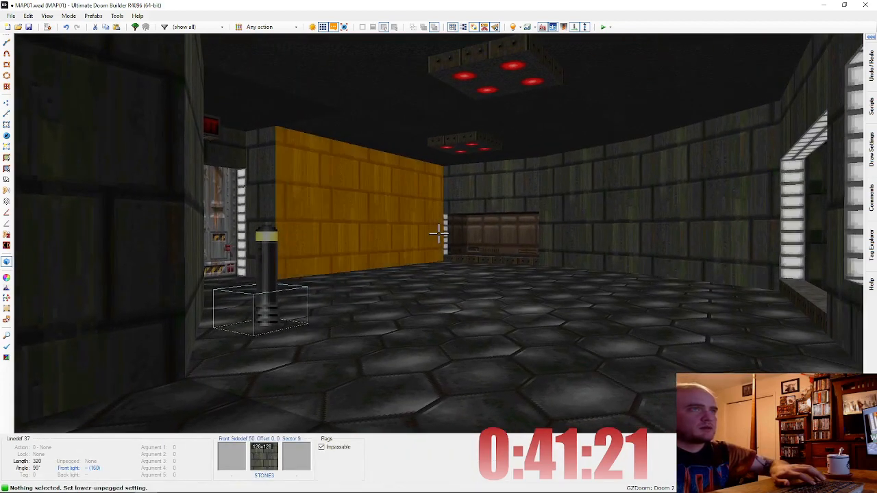
key("ctrl+c")
key("ctrl+v")
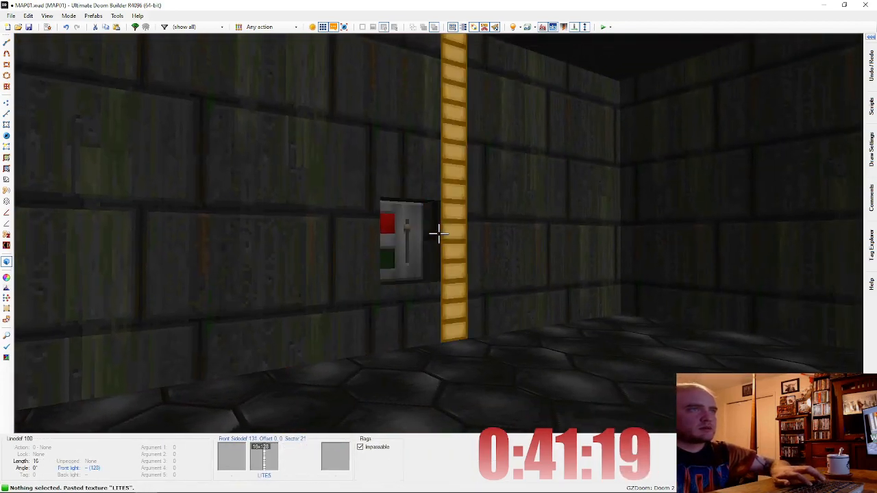
key("ctrl+z")
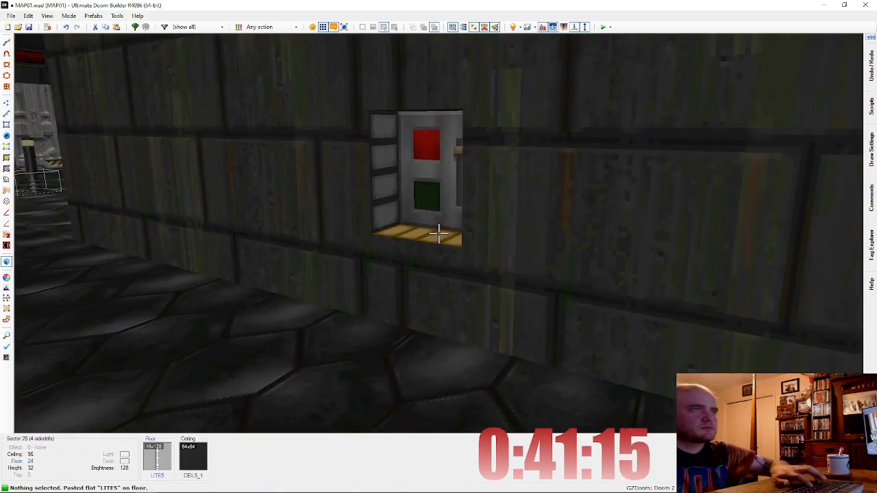
Step: Raise the switch recess's sector brightness to 192
scroll(439, 233, "up", 6, "ctrl")
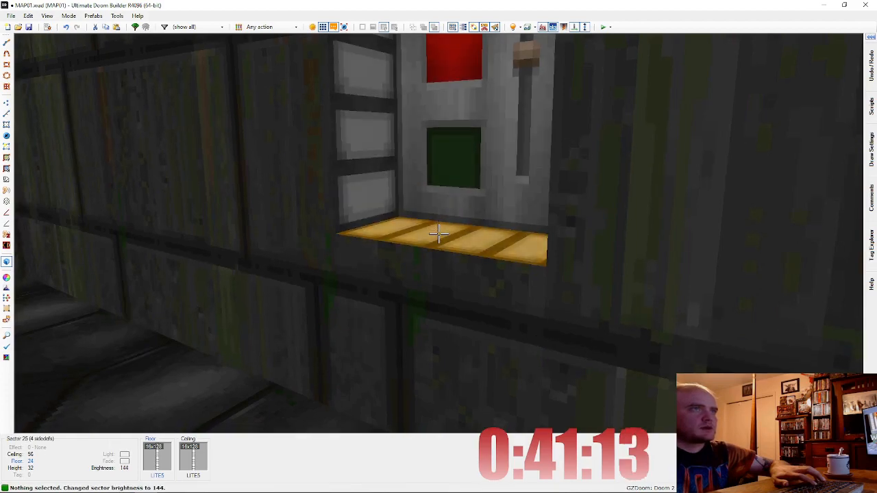
scroll(439, 233, "up", 1, "ctrl")
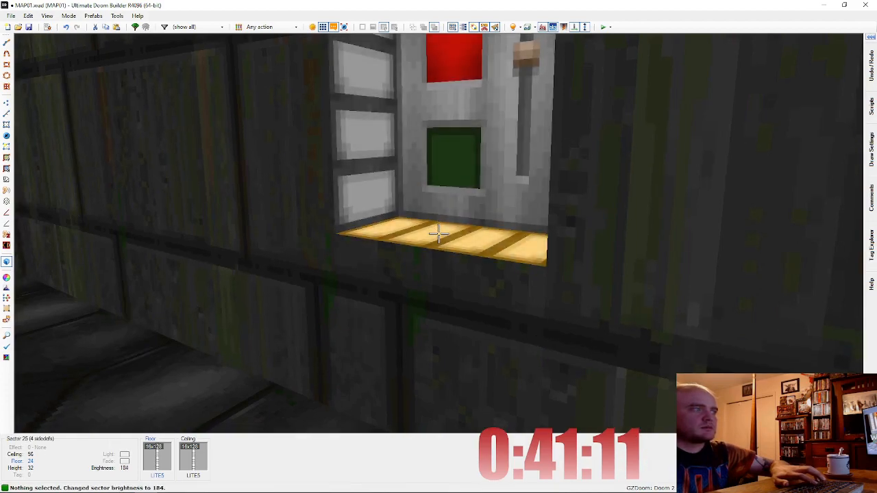
scroll(439, 234, "up", 1, "ctrl")
key("d")
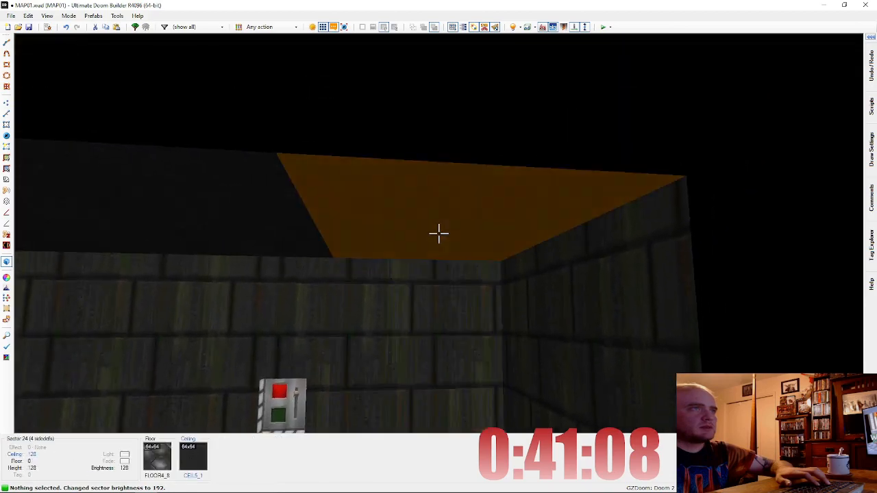
Step: Lower the ceiling of the sector at the end of the side room, beside the switch, to 96
left_click(439, 233)
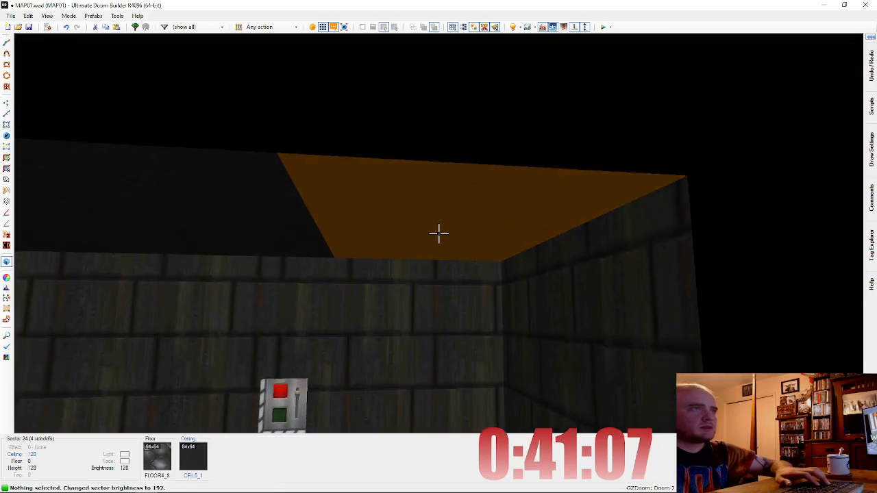
key("s")
scroll(439, 234, "down", 3)
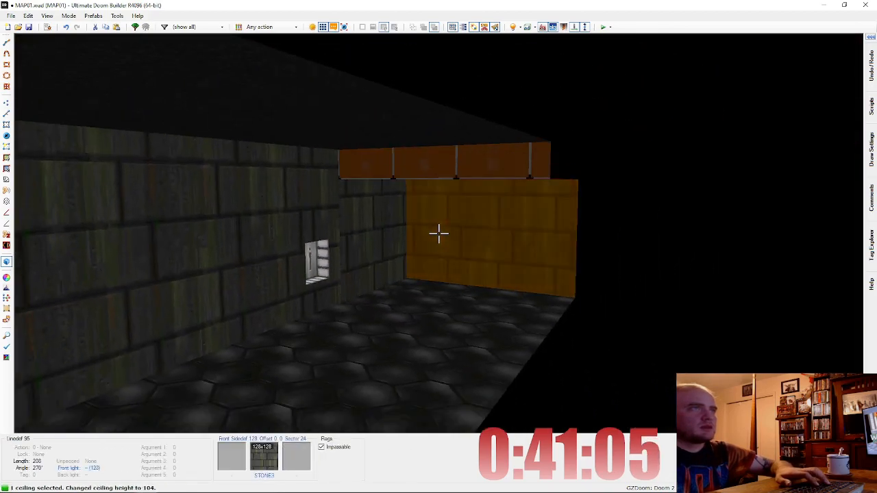
scroll(438, 234, "down", 3)
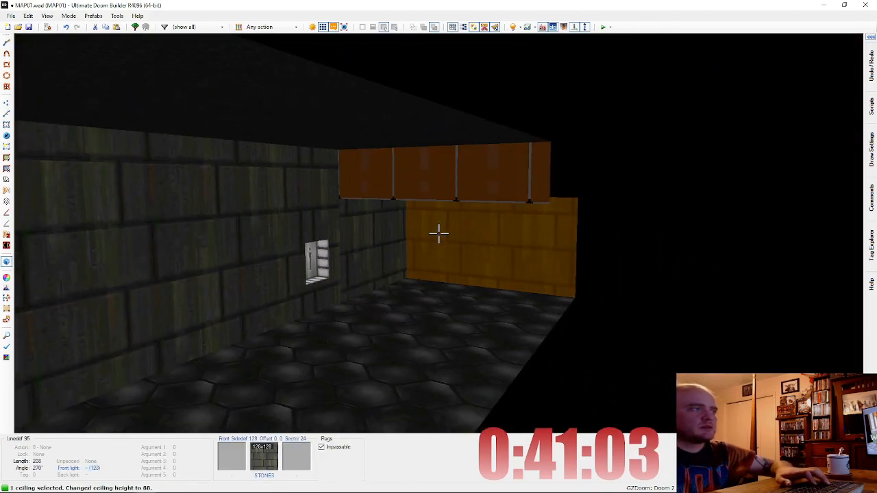
key("e")
scroll(439, 234, "up", 1)
left_click(438, 234)
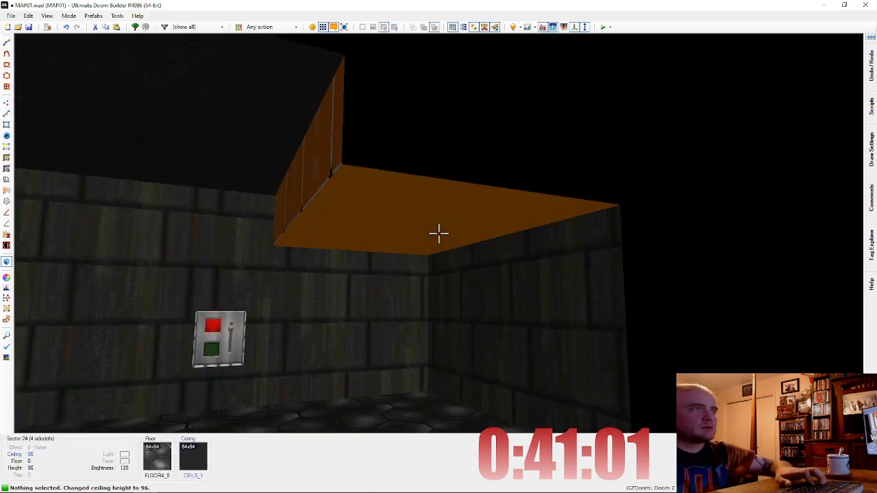
Step: Copy STONE3 onto the missing upper surface above the lowered ceiling's edge and make it upper unpegged
key("s")
key("ctrl+c")
key("u")
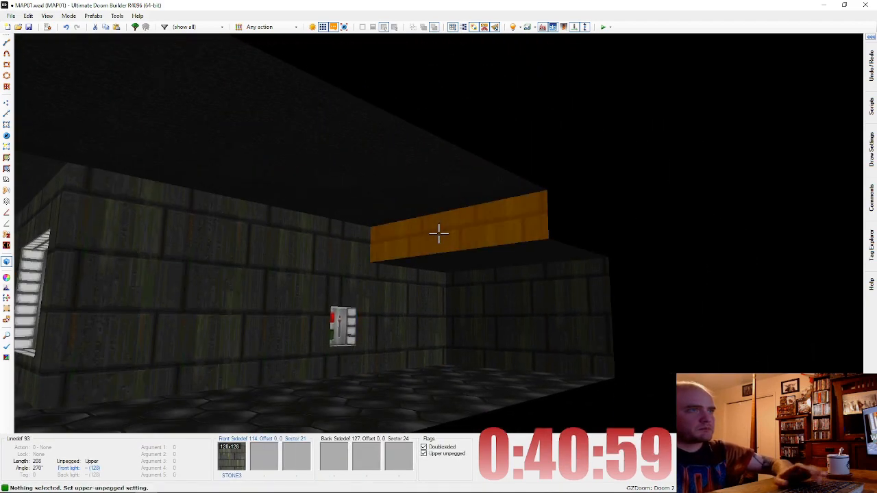
Step: Change the floor flat of the lowered-ceiling sector to STEP1, chosen from the DOOM2.WAD flats
key("w")
right_click(439, 235)
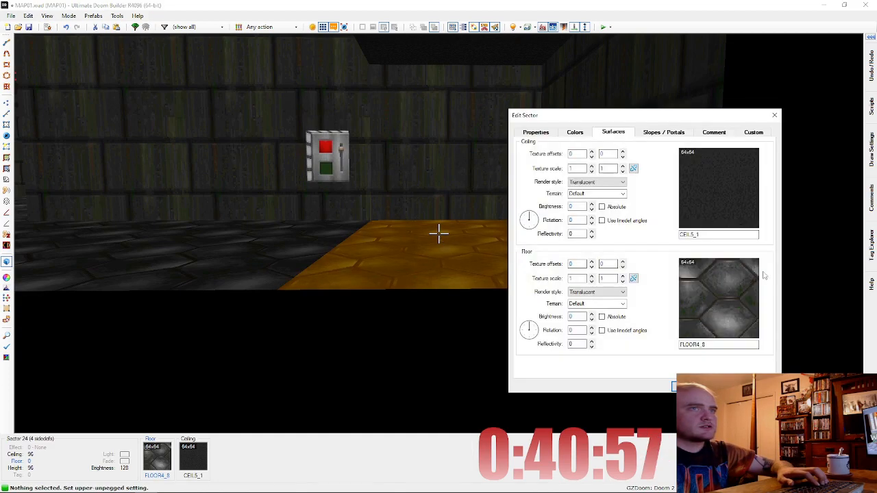
left_click(723, 301)
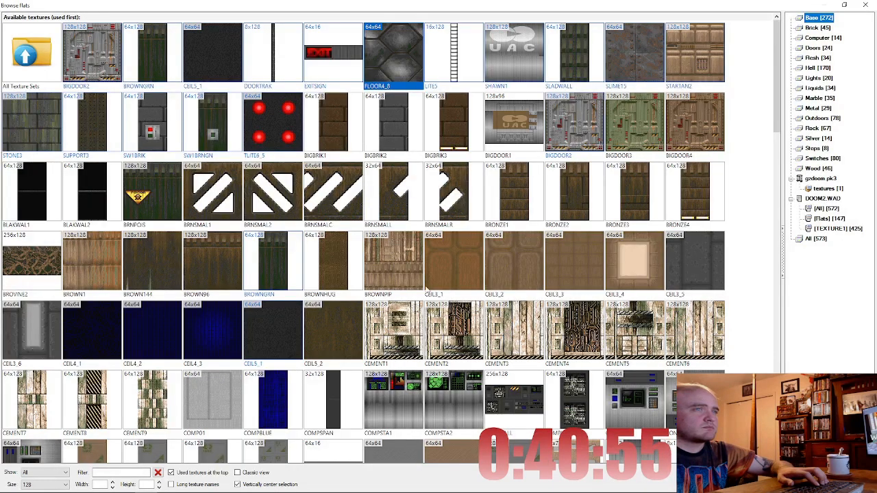
left_click(829, 219)
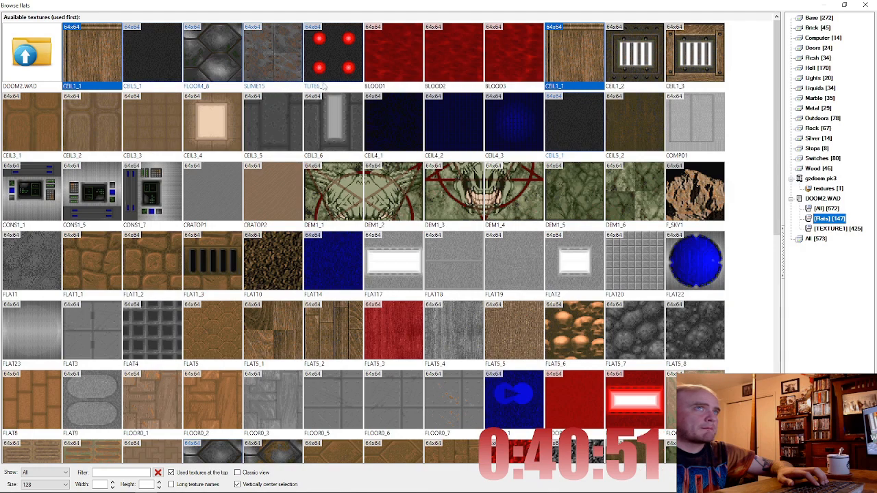
scroll(326, 85, "down", 5)
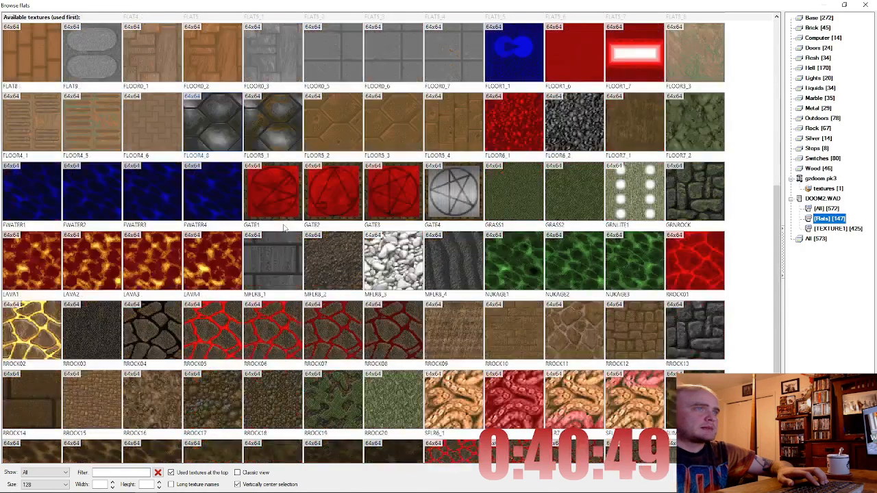
scroll(284, 229, "down", 1)
scroll(284, 228, "down", 1)
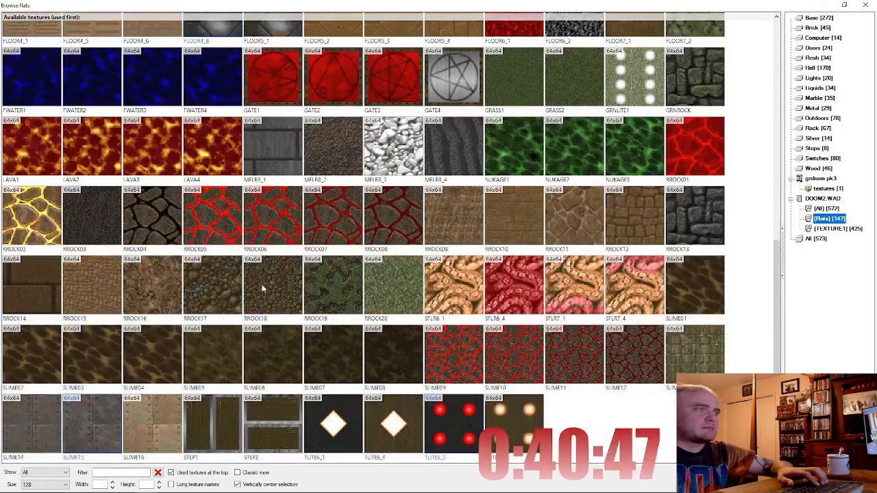
double_click(224, 418)
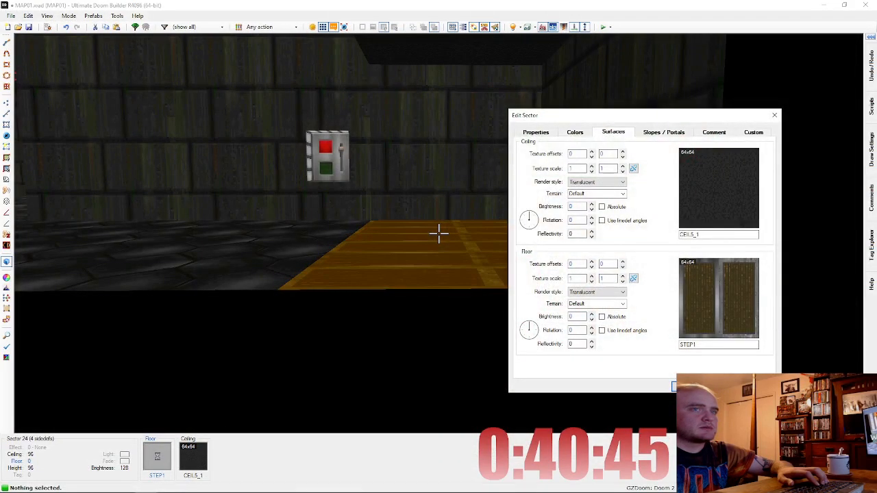
key("Return")
Step: Draw a 208 by 160 rectangular sector adjoining the outer edge of the STEP1 floor
key("d")
key("s")
key("e")
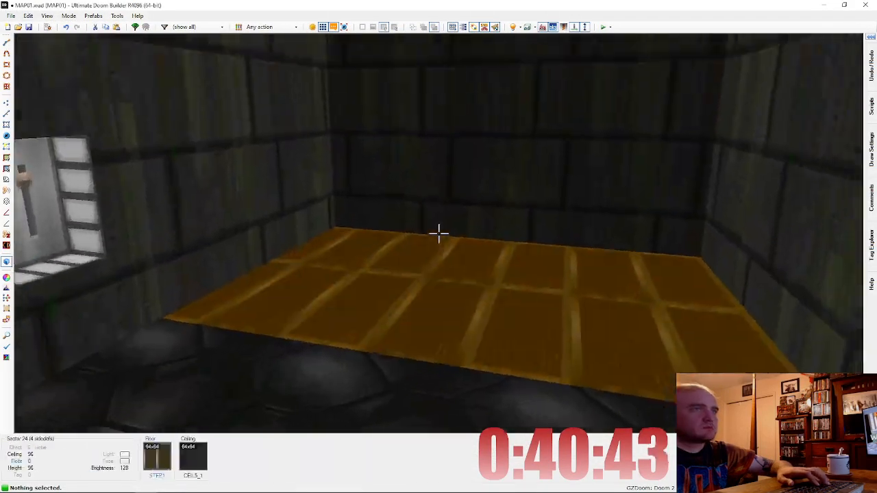
key("f")
key("d")
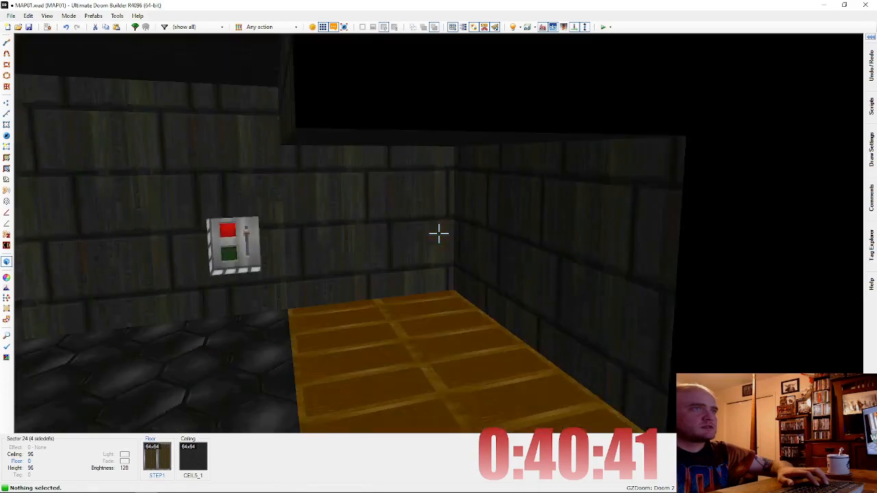
key("f")
key("q")
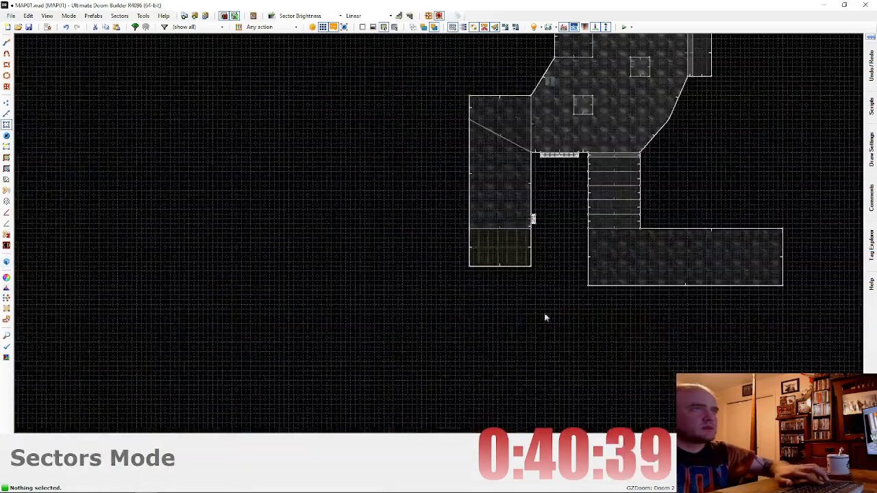
key("d")
scroll(535, 319, "up", 4)
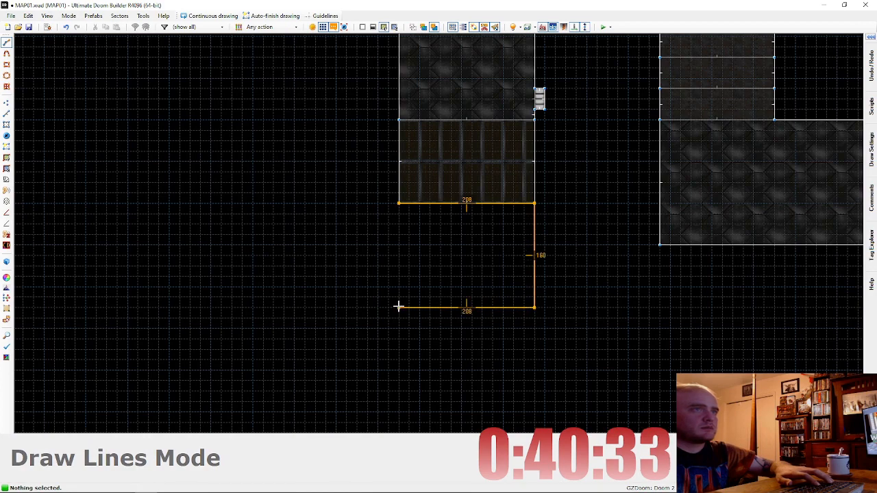
left_click(404, 197)
key("q")
key("d")
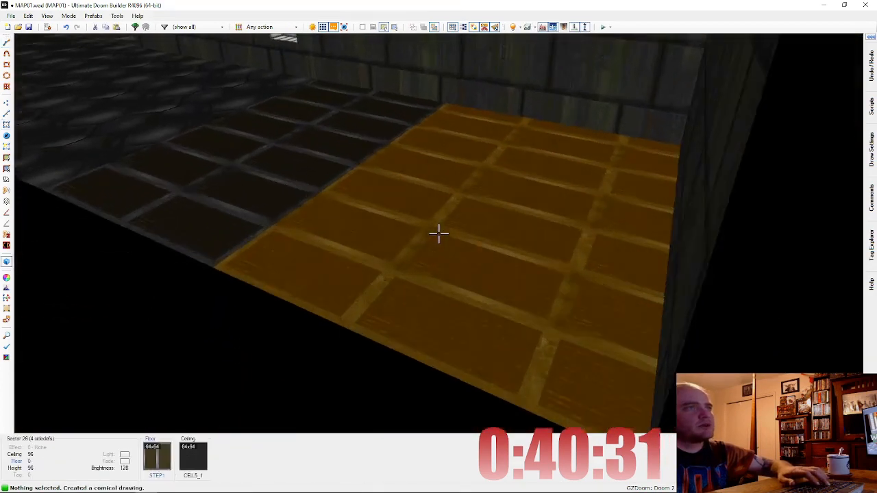
Step: Lower the new sector's floor to -128
left_click(438, 234)
key("d")
key("f")
key("s")
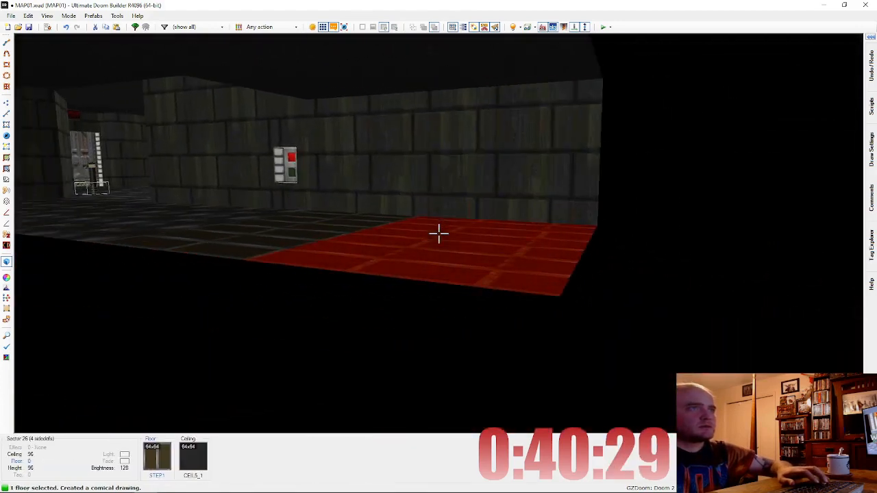
scroll(439, 234, "down", 1)
scroll(439, 233, "down", 14)
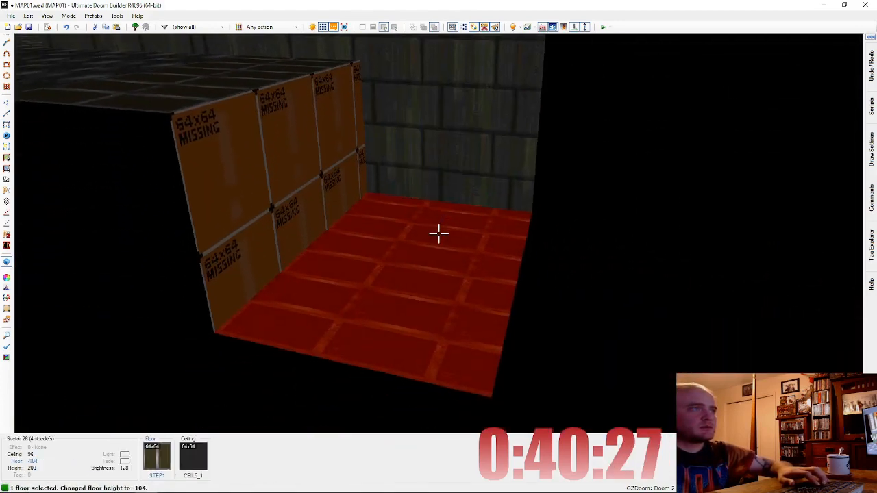
scroll(438, 233, "down", 6)
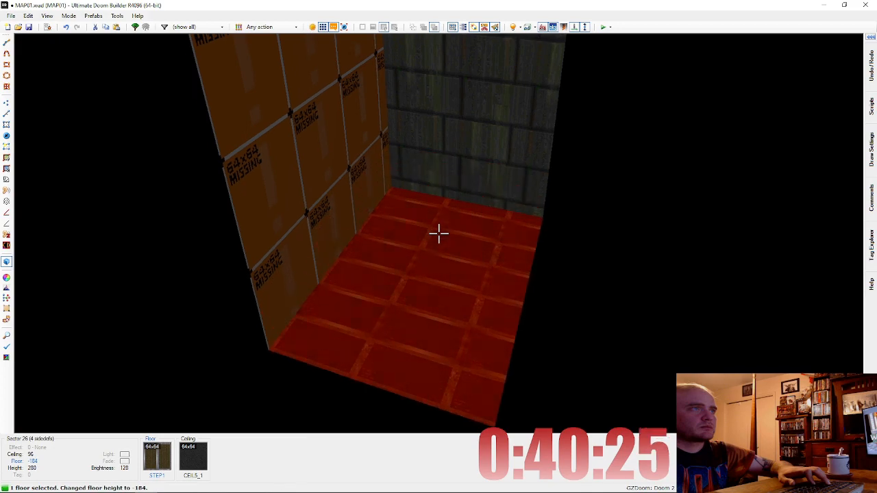
scroll(438, 234, "up", 5)
left_click(439, 234)
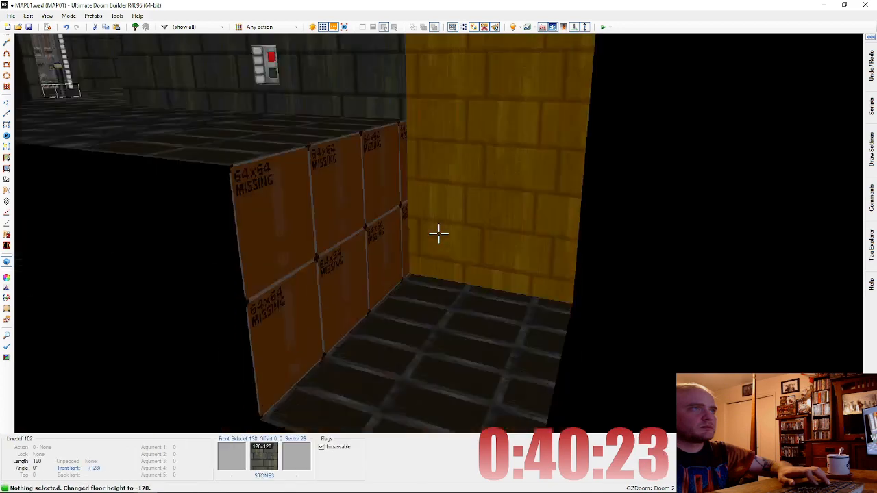
Step: Lower the new sector's ceiling to 0
key("e")
key("d")
key("s")
left_click(438, 234)
scroll(439, 234, "down", 11)
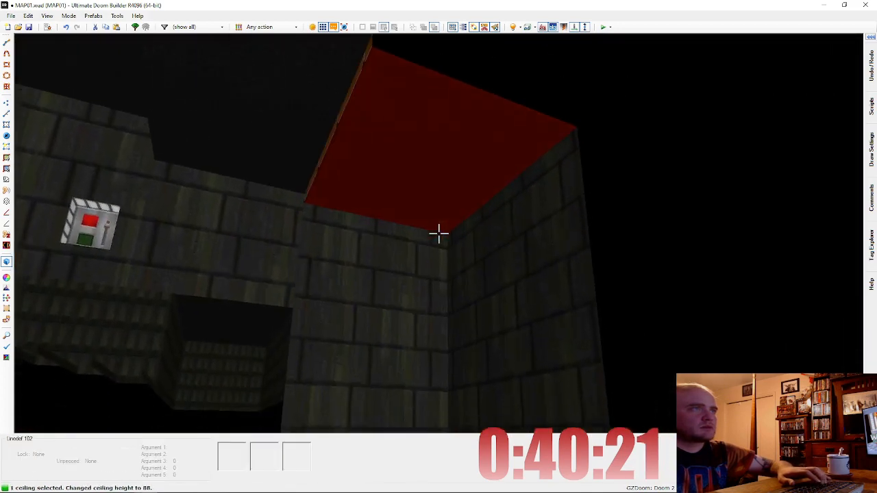
scroll(438, 234, "down", 5)
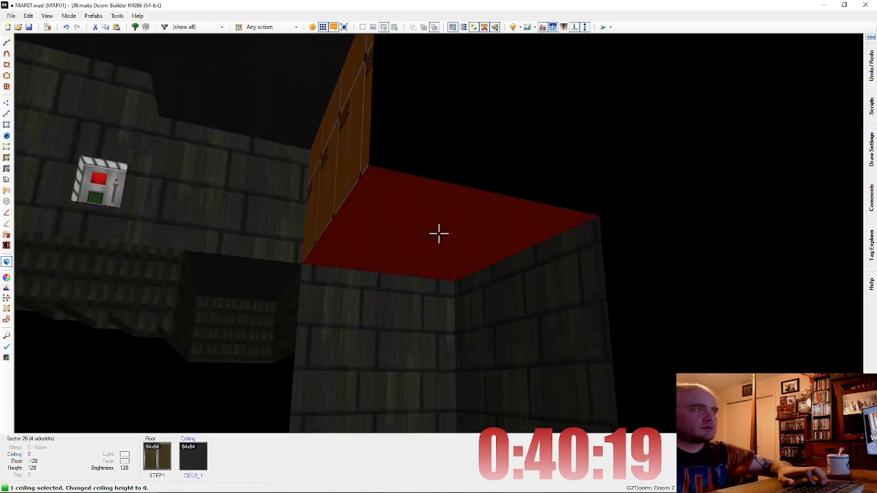
Step: Copy STONE3 onto the missing upper surface between the STEP1 sector and the new lower sector
key("e")
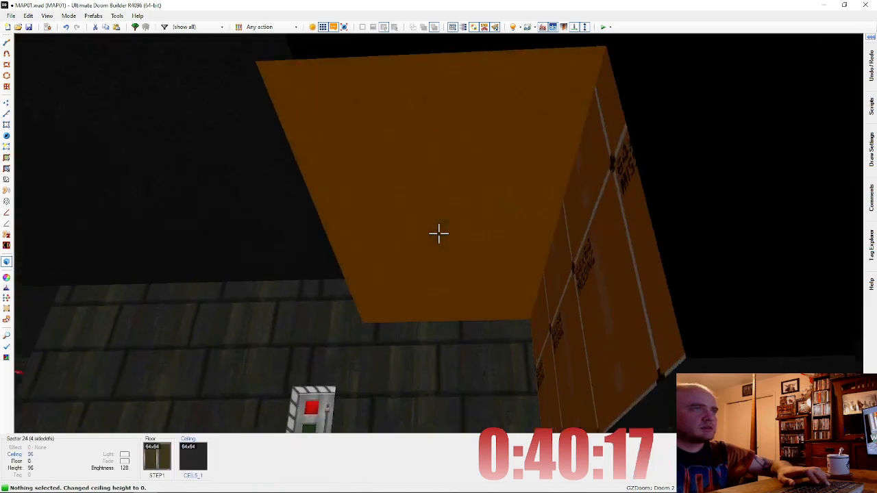
key("d")
key("ctrl+c")
key("ctrl+v")
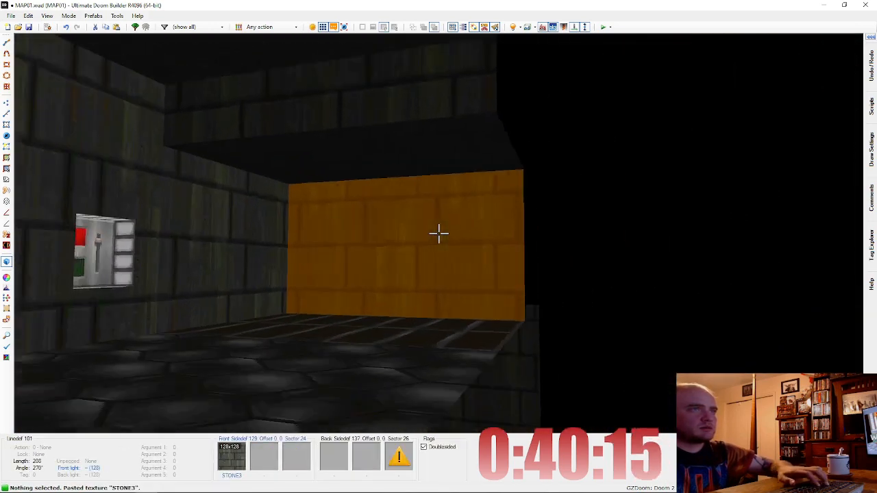
Step: Apply the SUPPORT3 texture to the missing lower surface below the STEP1 floor's edge, facing the deep sector
key("e")
key("d")
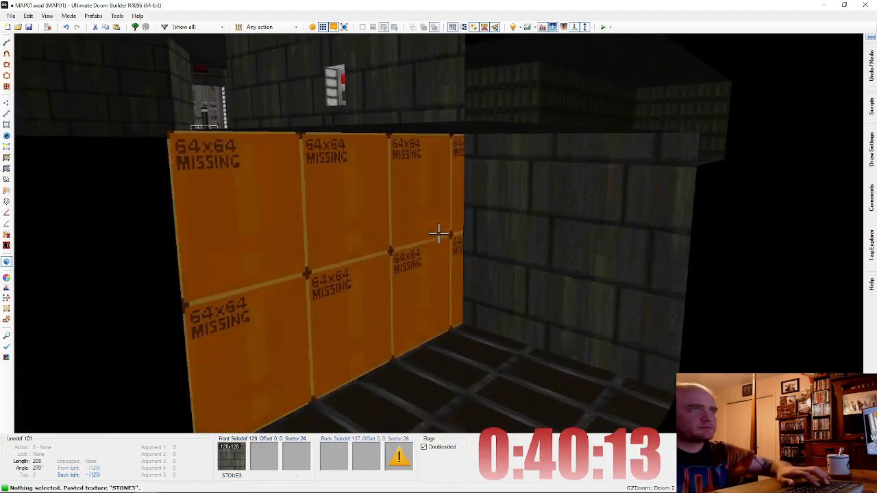
right_click(439, 234)
left_click(744, 269)
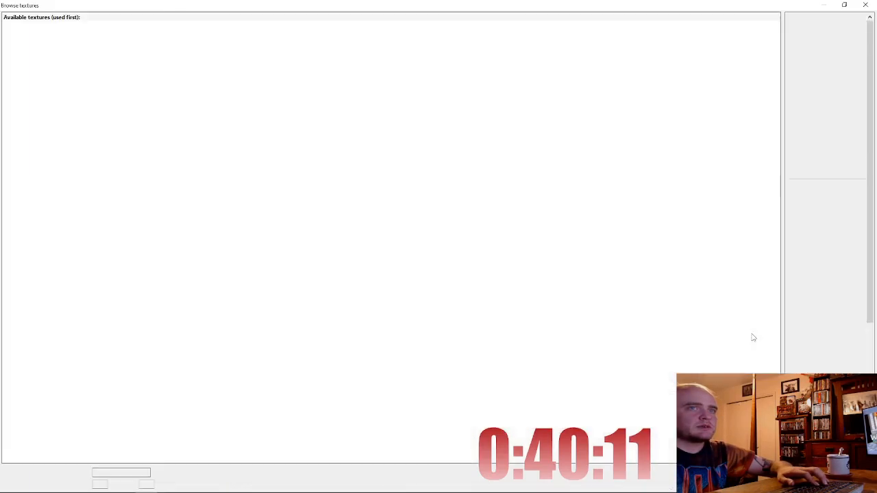
left_click(817, 238)
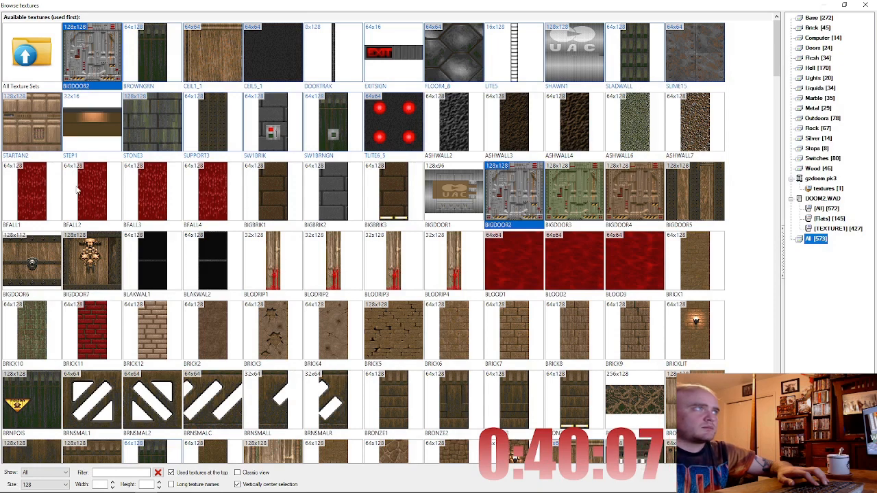
double_click(213, 147)
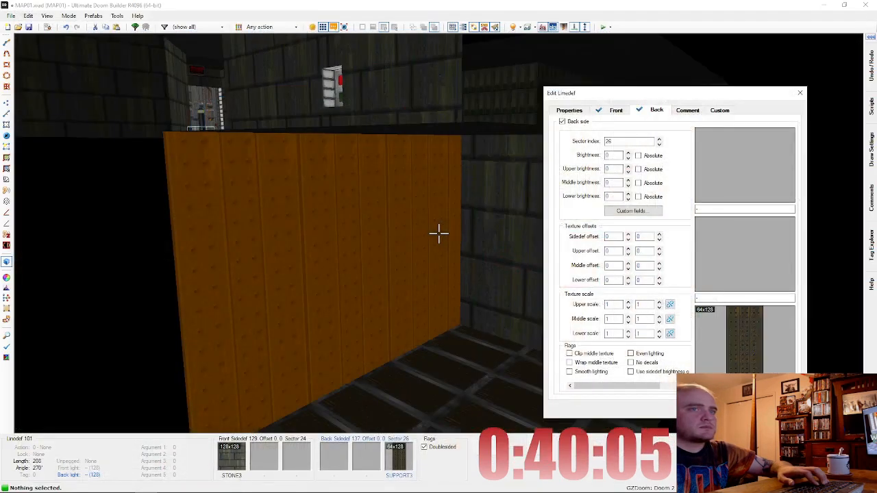
key("Return")
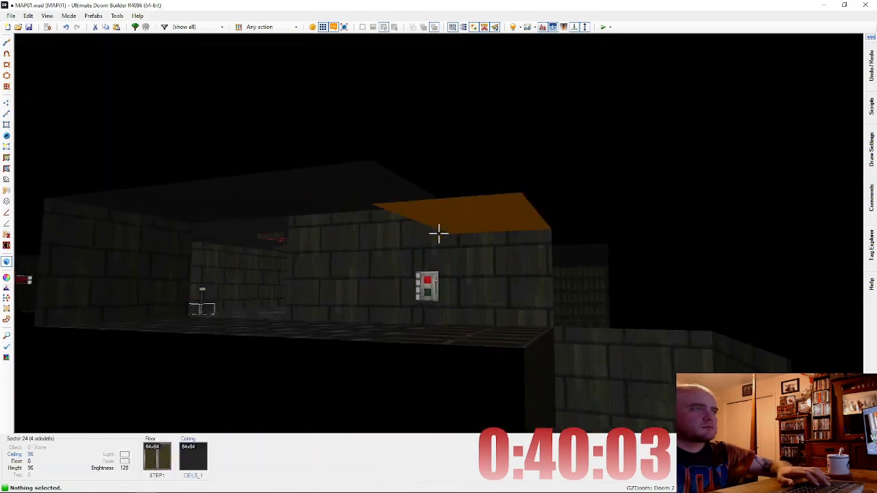
Step: Copy the FLOOR4_8 flat from the side room and paste it onto the deep sector's floor
key("e")
key("d")
key("w")
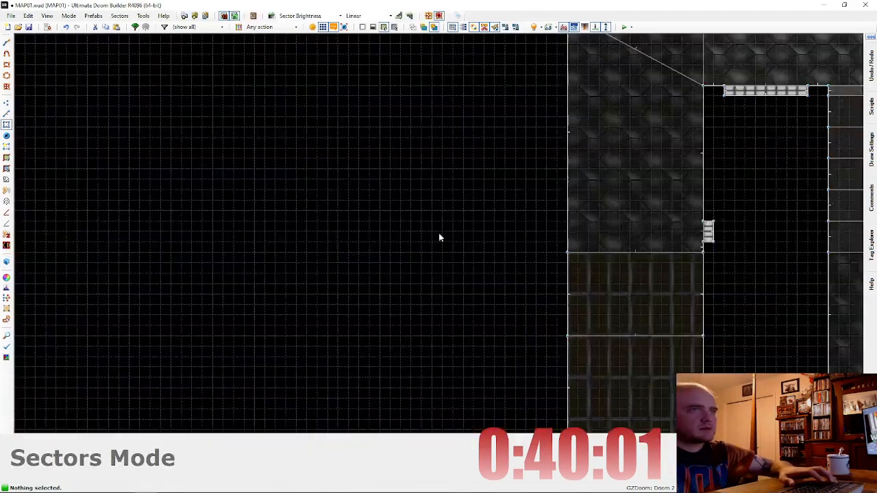
scroll(439, 233, "down", 4)
scroll(511, 267, "up", 3)
key("w")
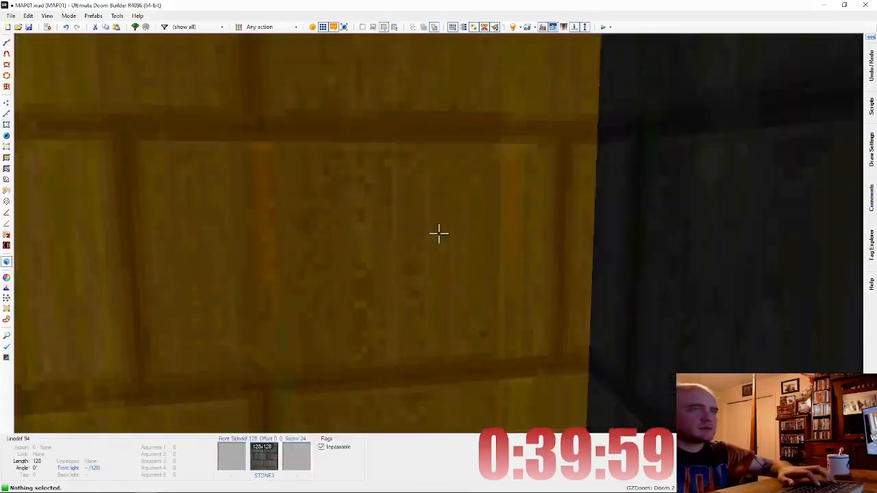
key("d")
key("ctrl+c")
key("f")
key("ctrl+v")
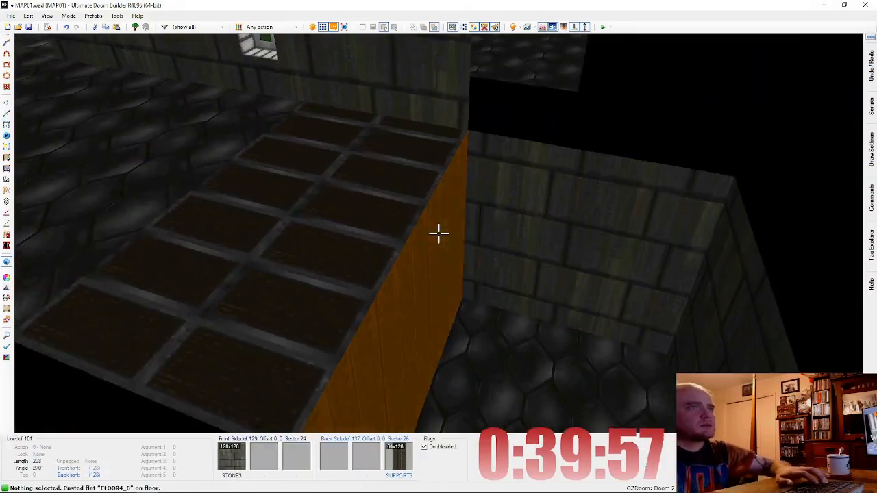
Step: Assign the new tag 2 to the STEP1 floor sector
key("w")
right_click(535, 166)
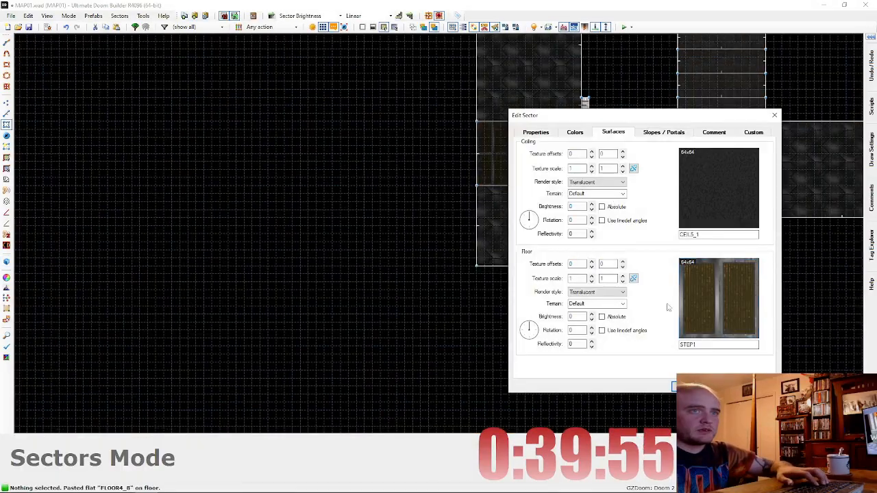
left_click(540, 135)
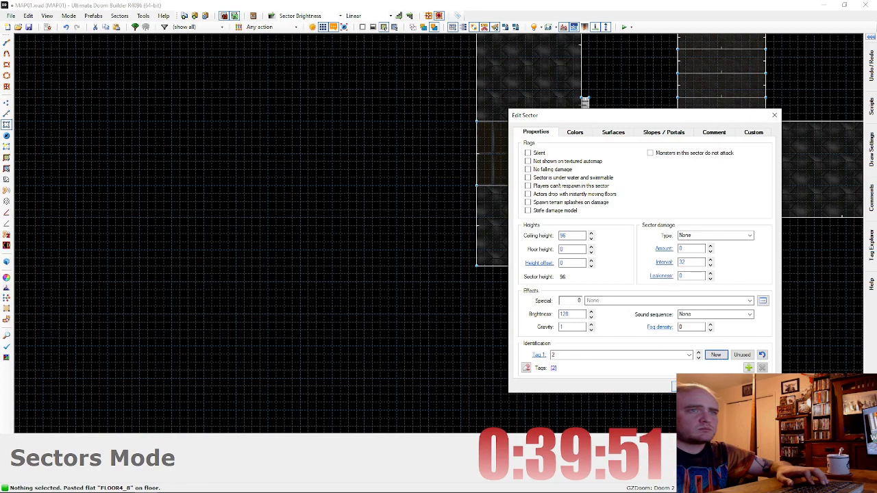
key("Return")
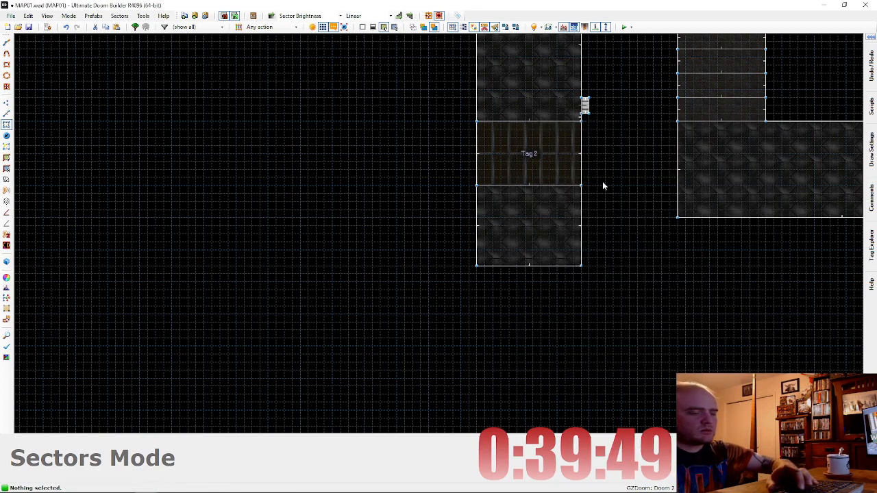
Step: Give the side room's switch linedef the repeatable, player-use action 62 Platform Lower Wait Raise with sector tag 2, speed 16 and delay 105
key("l")
right_click(584, 107)
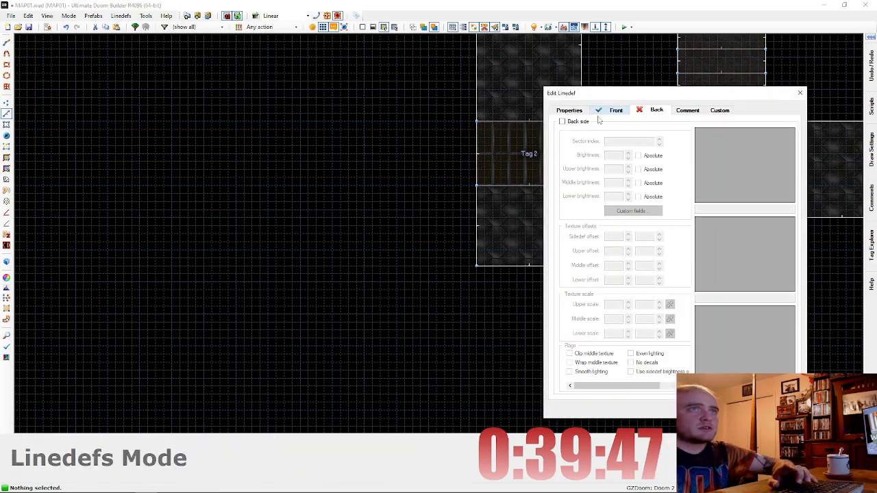
left_click(570, 111)
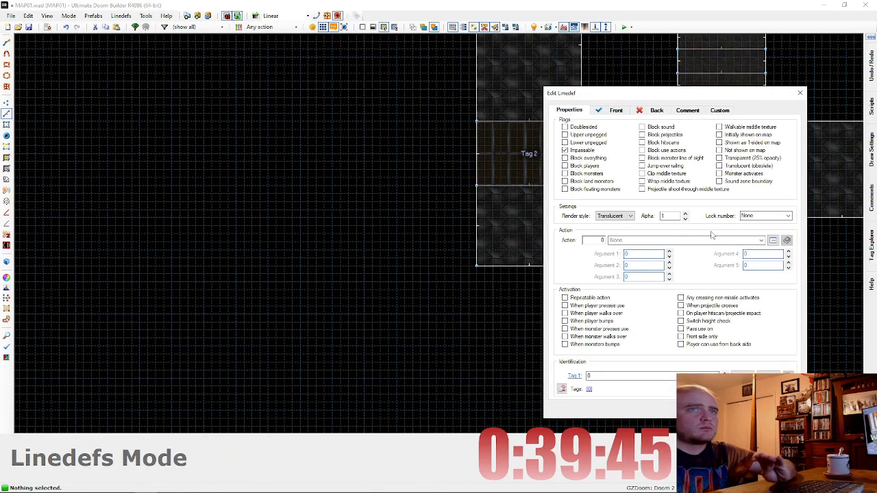
left_click(772, 240)
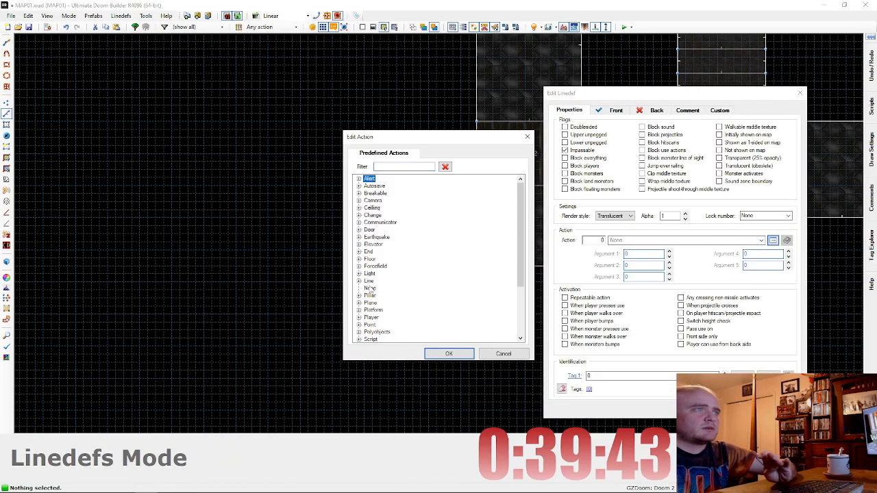
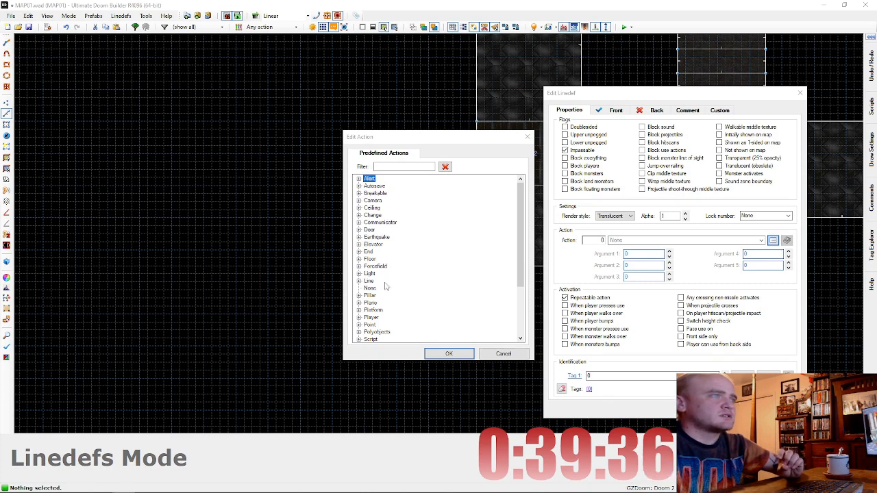
left_click(359, 310)
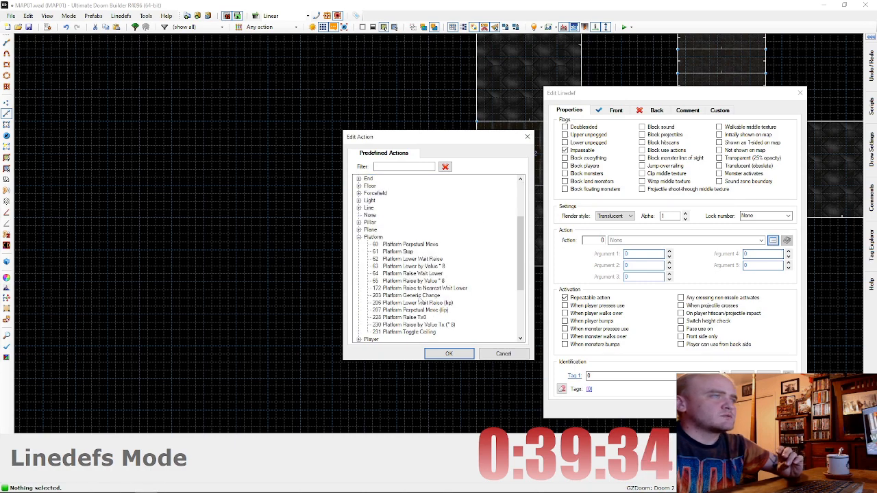
double_click(433, 261)
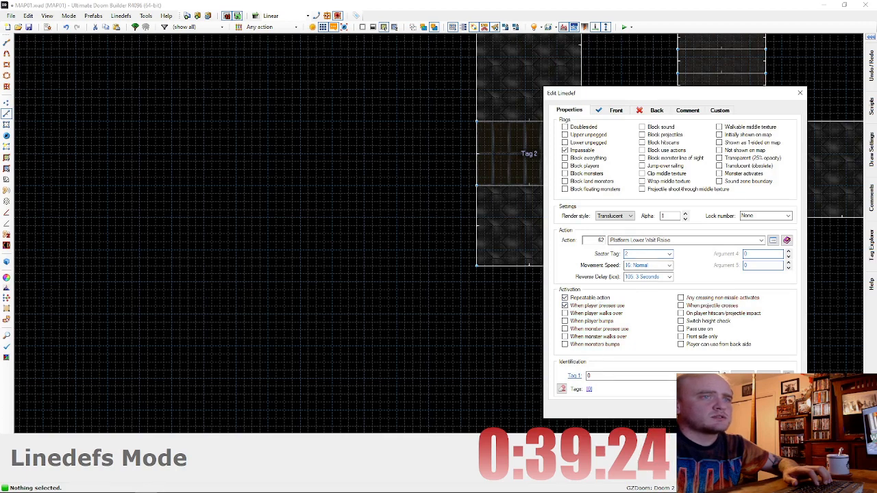
left_click(725, 407)
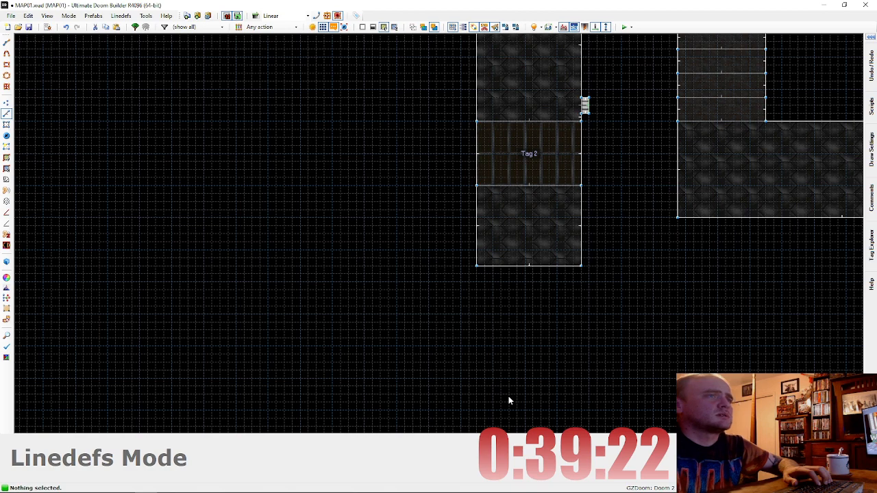
Step: Playtest the map in the game, activate the side room's switch, ride the lift to the lower area, and quit
scroll(524, 79, "up", 3)
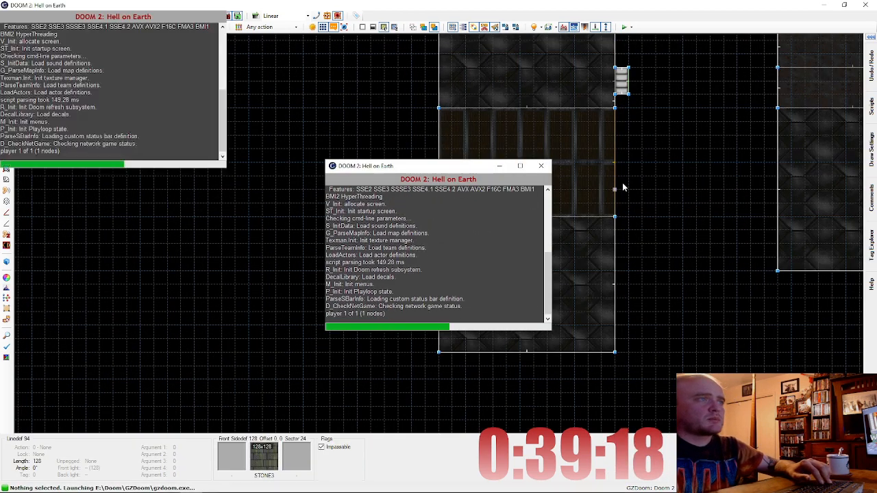
key("w")
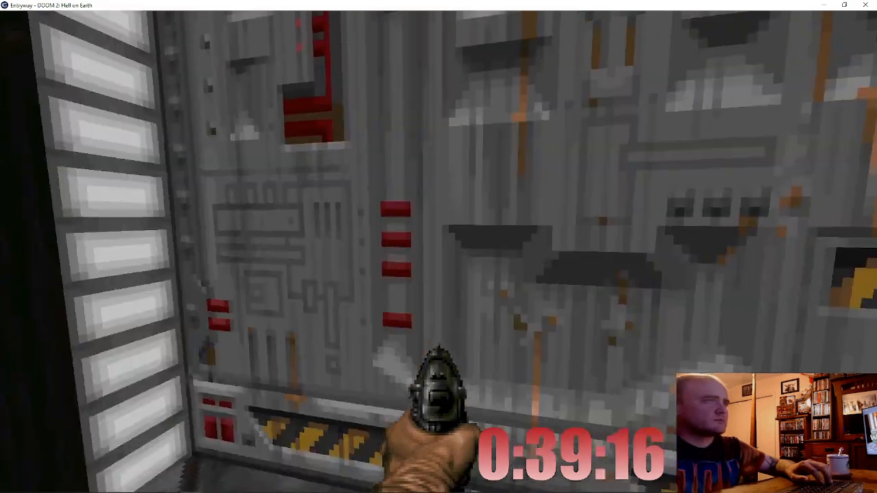
key("space")
key("w")
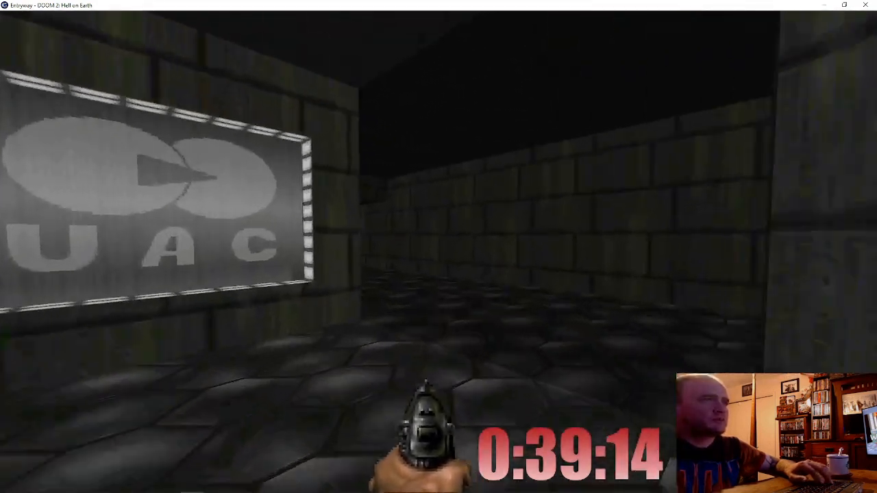
key("w")
key("space")
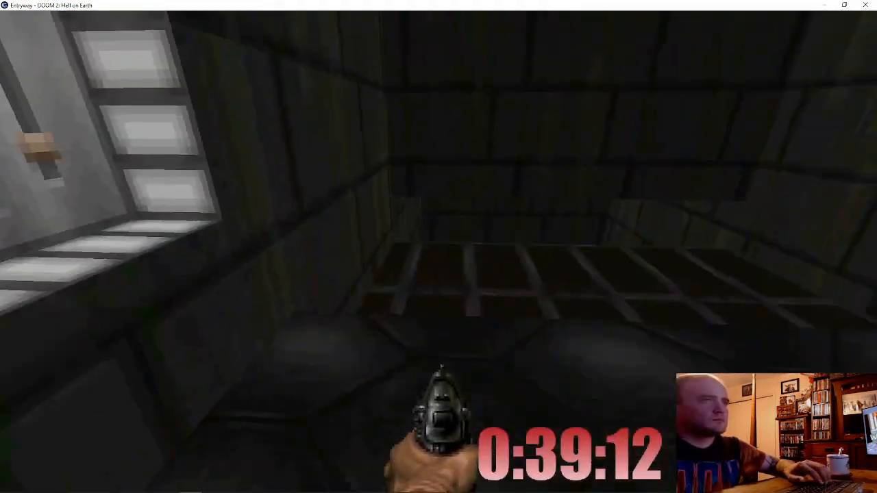
key("w")
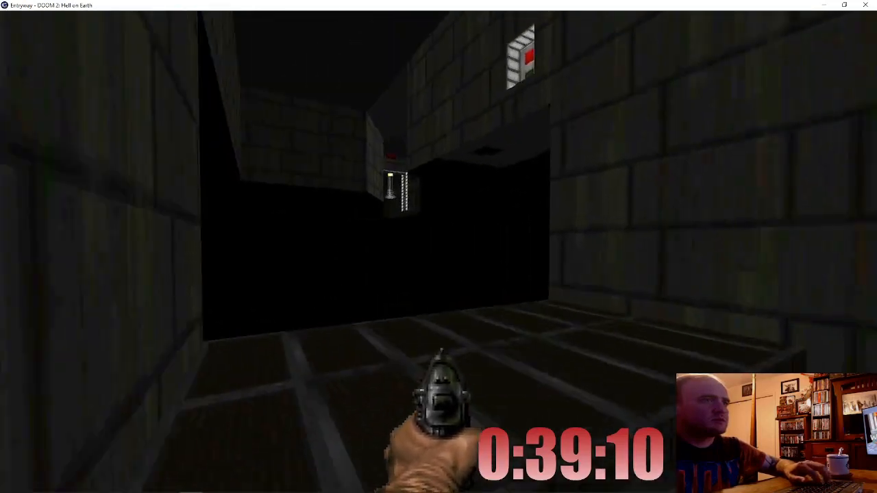
key("Escape")
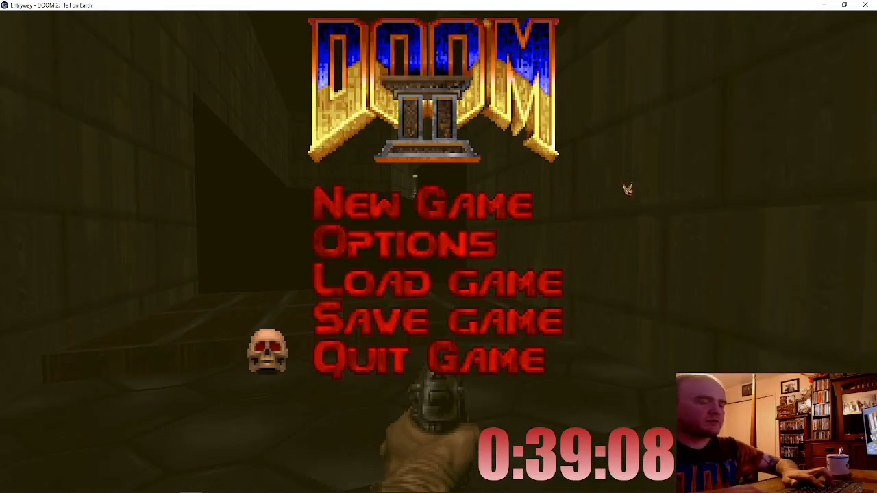
key("Return")
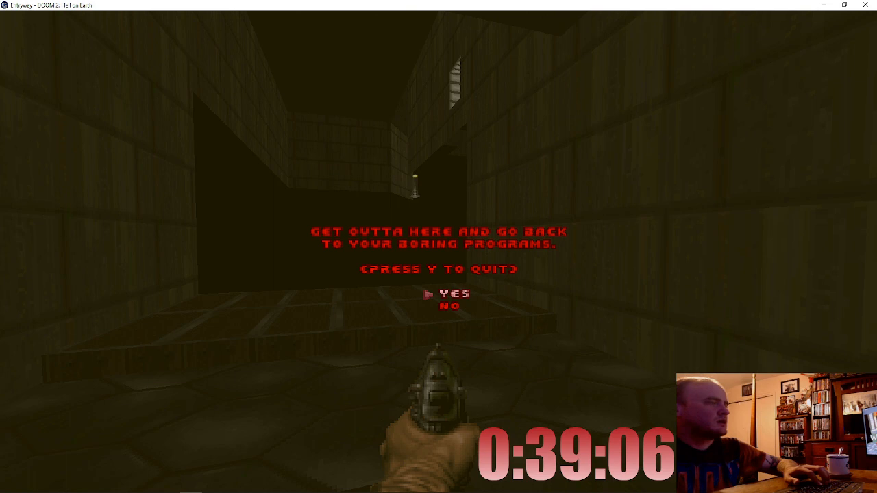
key("y")
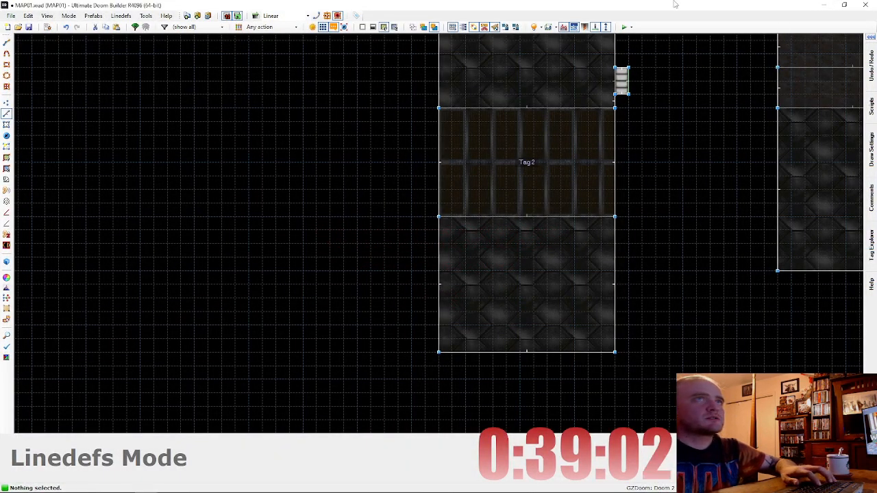
Step: Texture the missing lower surface between the STEP1 lift and the side room, lowering the lift floor to -24 and returning it to 0
key("w")
key("d")
scroll(438, 234, "down", 3)
key("e")
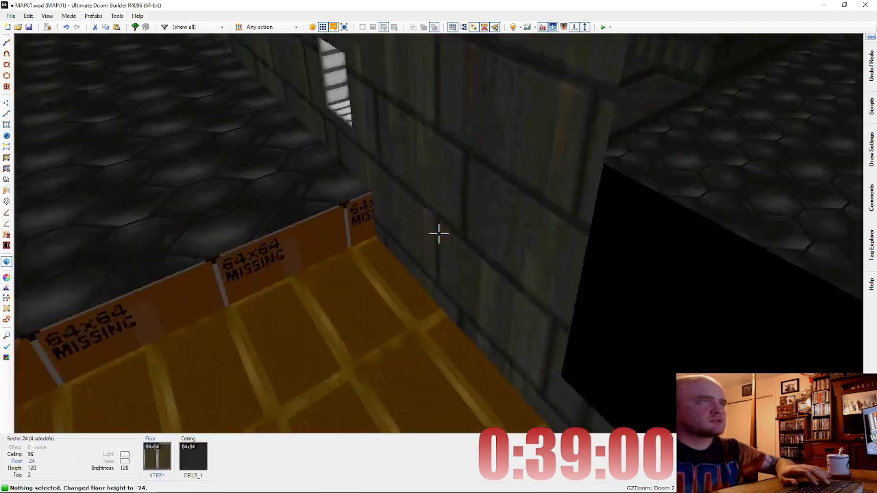
key("ctrl+c")
key("ctrl+v")
scroll(438, 233, "up", 3)
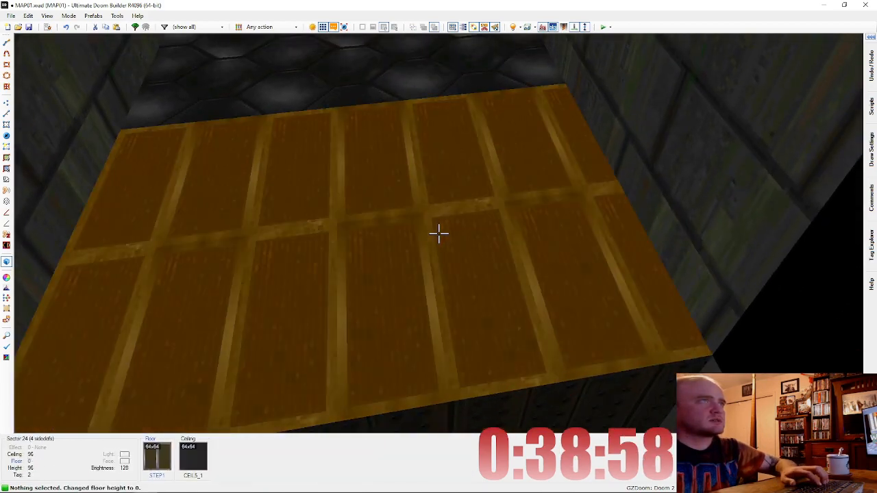
key("w")
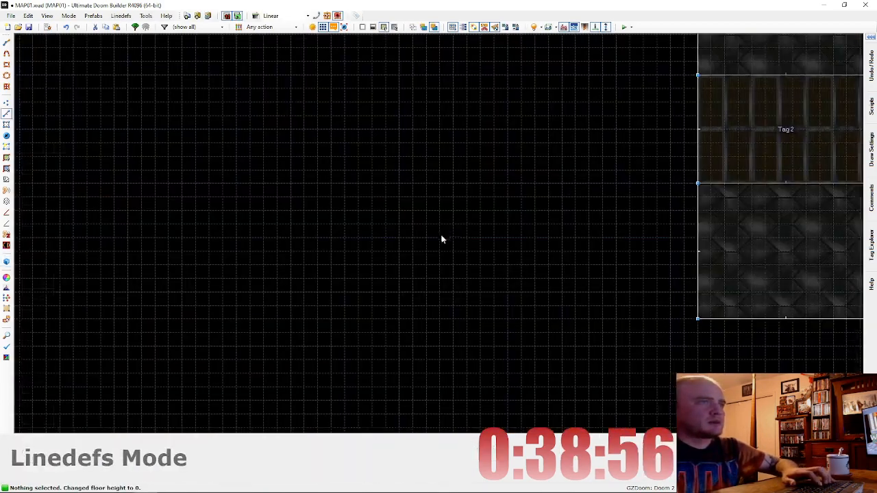
Step: Draw a 16 by 32 alcove sector on the west wall of the deep sector, near the lift
scroll(540, 233, "down", 5)
scroll(623, 227, "up", 3)
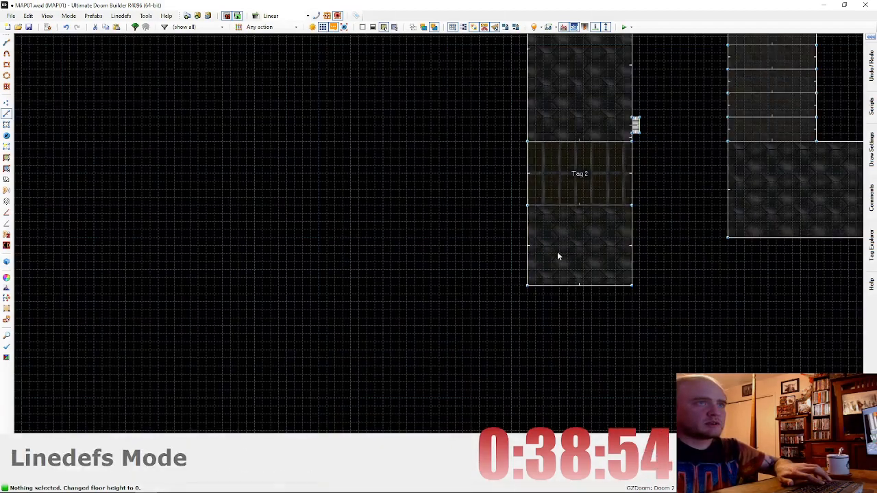
key("d")
scroll(526, 229, "up", 3)
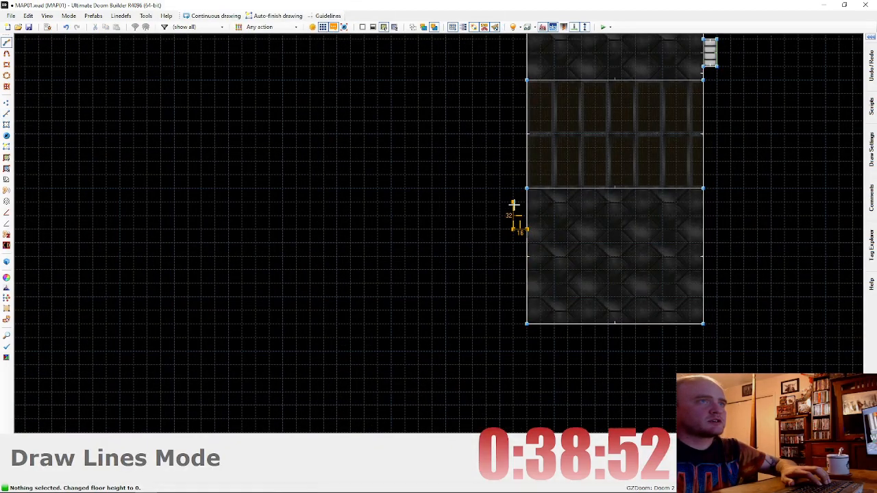
Step: Copy the SW1BRIK texture from the side room's switch and paste it onto the new alcove's back wall
key("w")
key("s")
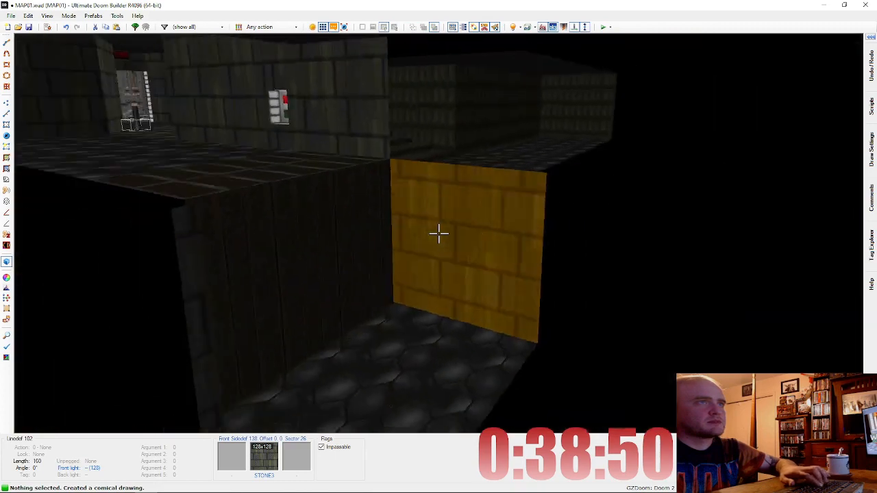
key("ctrl+c")
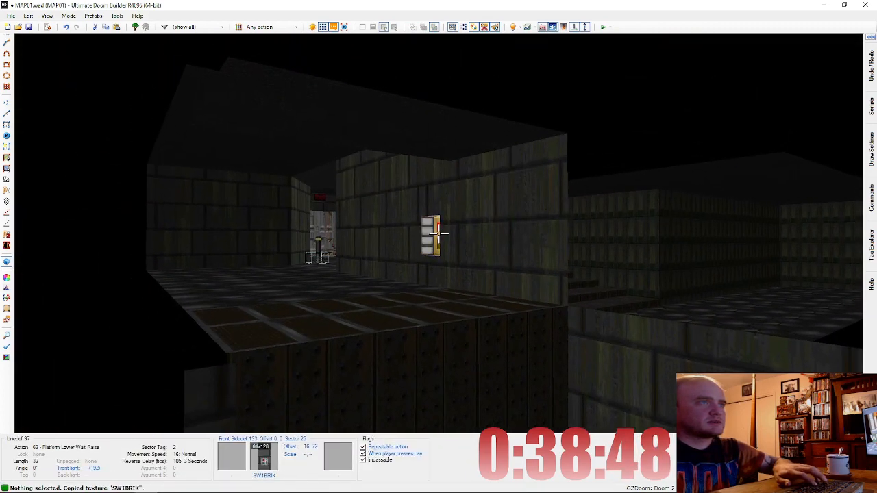
key("w")
key("ctrl+v")
Step: Shift the SW1BRIK texture on the new alcove's back wall to offsets 16, 72
key("Left")
key("Left")
key("Left")
key("Left")
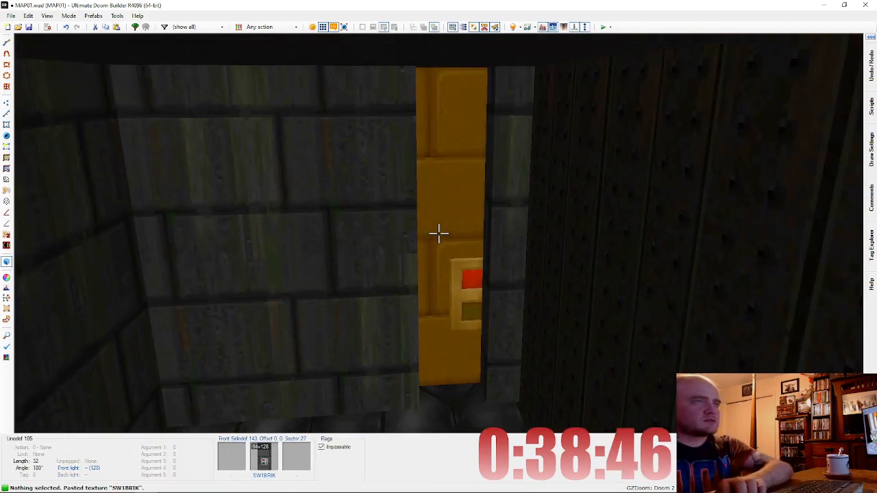
key("Left")
key("Left")
key("Left")
key("Left")
key("Left")
key("Left")
key("Left")
key("Left")
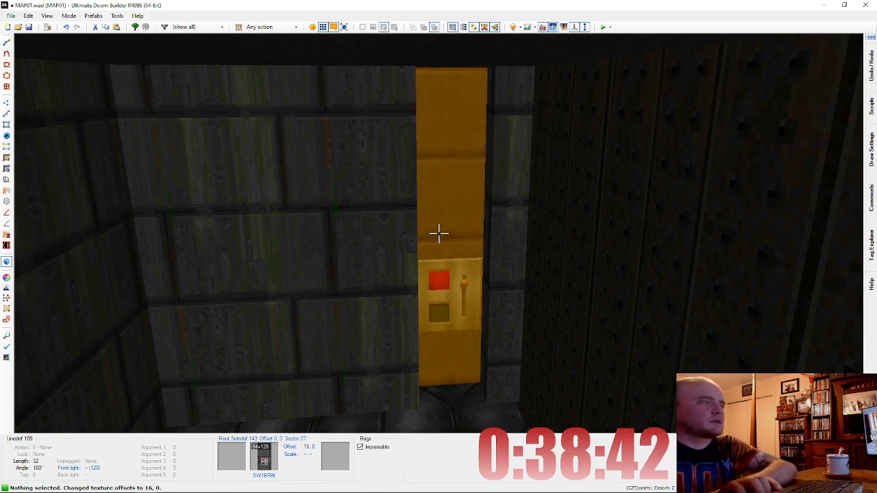
key("Up")
key("Up")
key("Up")
key("Up")
key("Up")
key("Up")
key("Up")
key("Up")
key("Up")
key("Up")
key("Up")
key("Up")
key("Up")
key("Up")
key("Up")
key("Up")
key("Up")
key("Up")
key("Up")
key("Up")
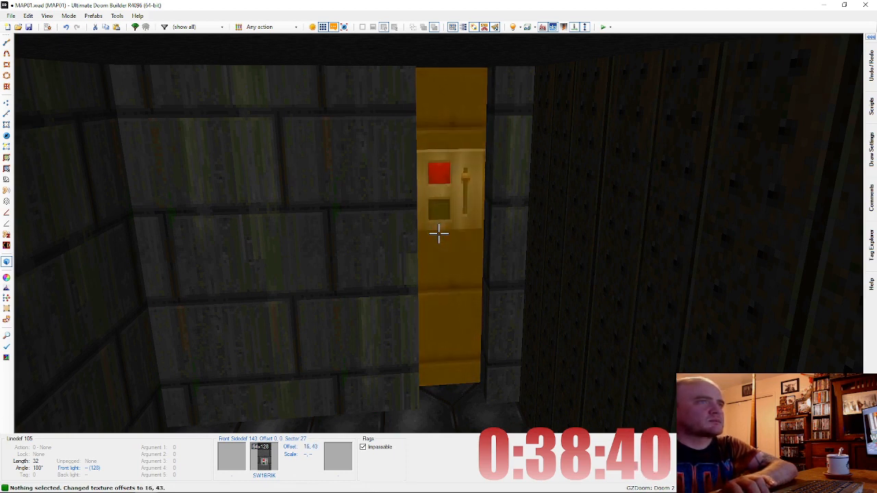
key("Up")
key("Up")
key("Up")
key("Up")
key("Up")
key("Up")
key("Up")
key("Up")
key("Up")
key("Up")
key("Up")
key("Up")
key("Up")
key("Up")
key("Up")
key("Up")
key("Up")
key("Up")
key("Up")
key("Up")
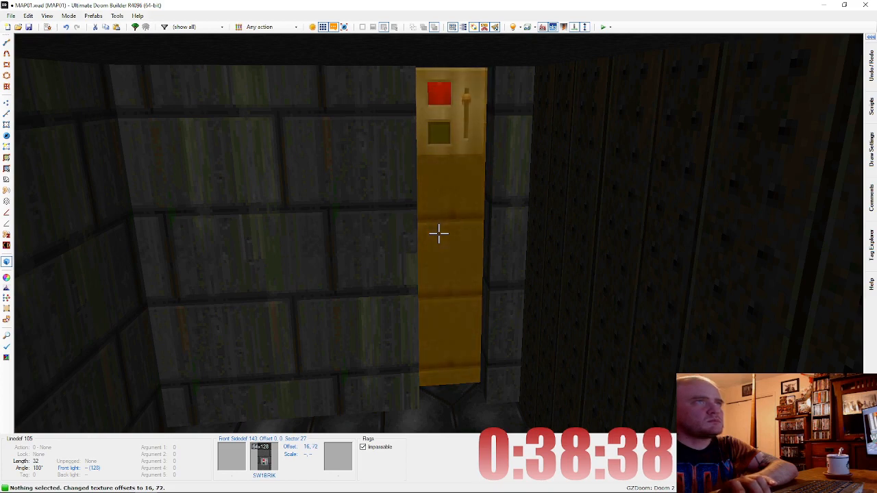
Step: Lower the new switch alcove's ceiling to a height of -72
key("e")
key("d")
left_click(439, 233)
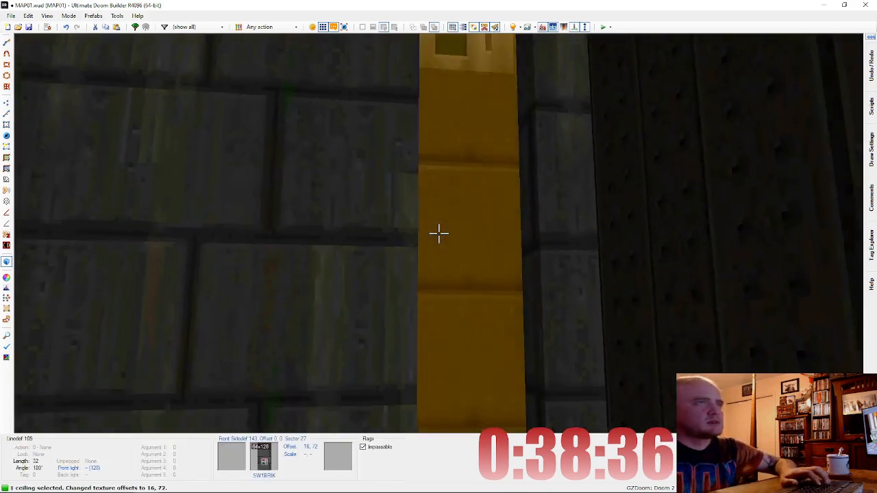
key("d")
scroll(438, 233, "down", 4)
key("c")
key("e")
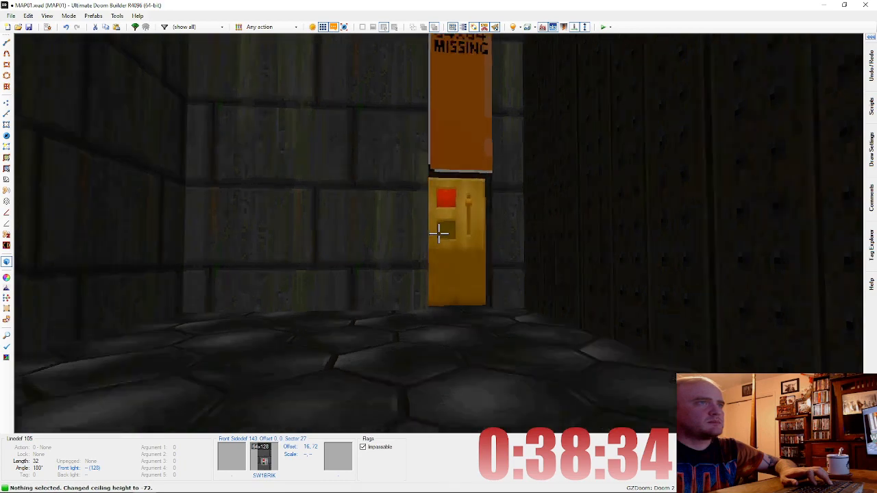
Step: Raise the new switch alcove's floor to a height of -104
left_click(438, 233)
key("d")
scroll(439, 234, "up", 3)
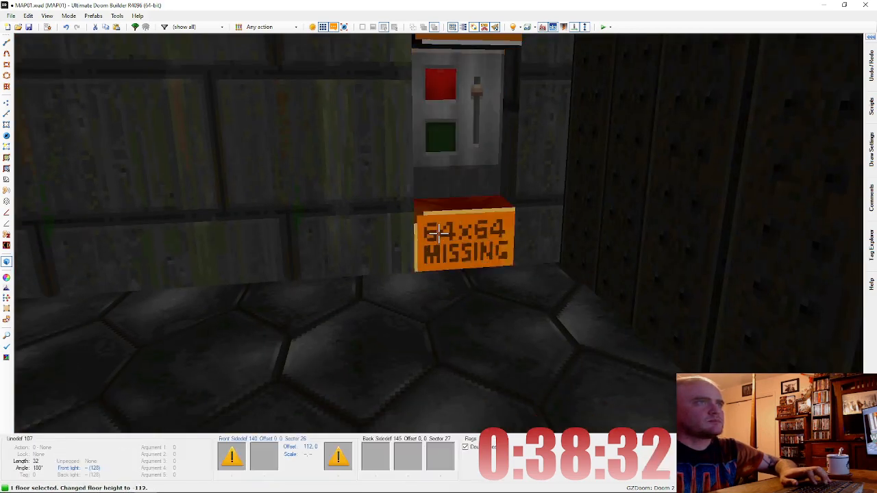
key("c")
key("d")
key("e")
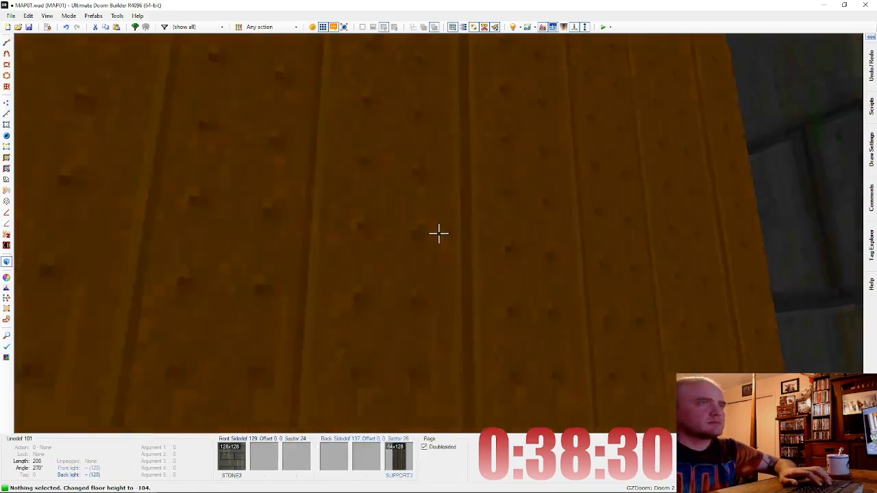
Step: Copy STONE3 onto the missing surfaces above and below the new alcove's opening, and set its linedef upper and lower unpegged
key("d")
key("f")
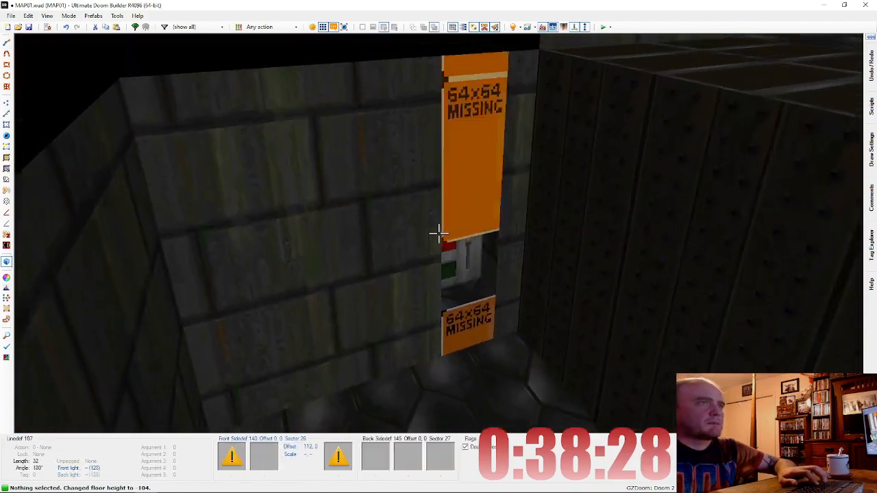
key("ctrl+c")
key("ctrl+v")
key("ctrl+v")
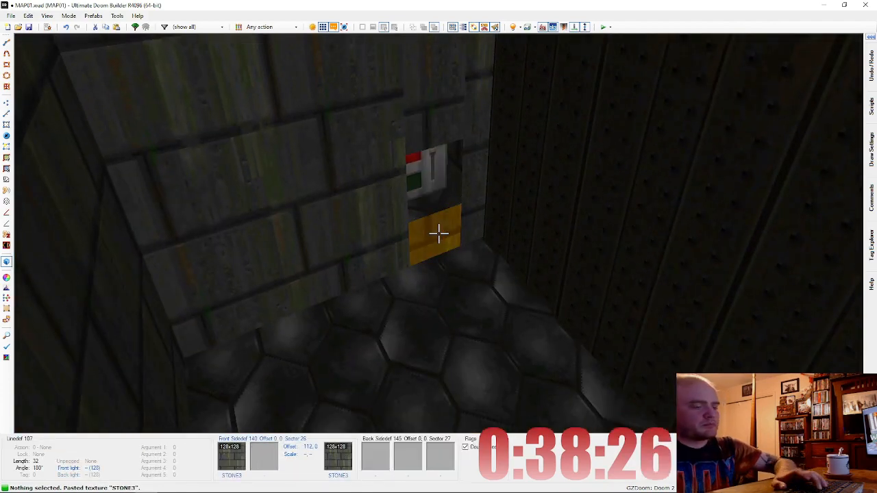
key("e")
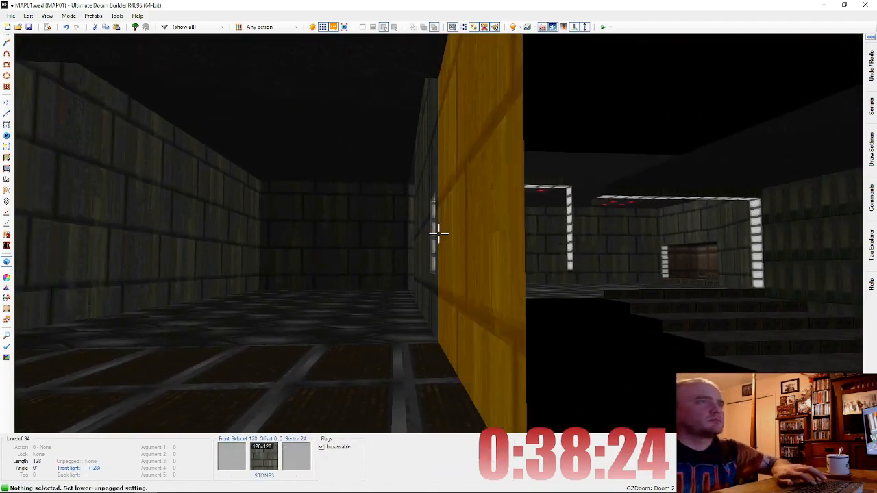
Step: Copy the LITE5 texture onto the new switch alcove's side walls, floor and ceiling
key("ctrl+c")
key("e")
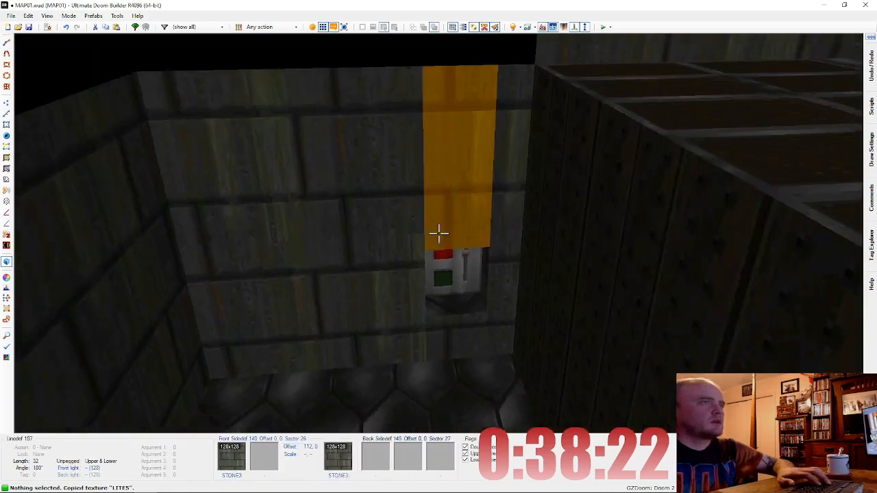
key("ctrl+v")
key("ctrl+v")
key("f")
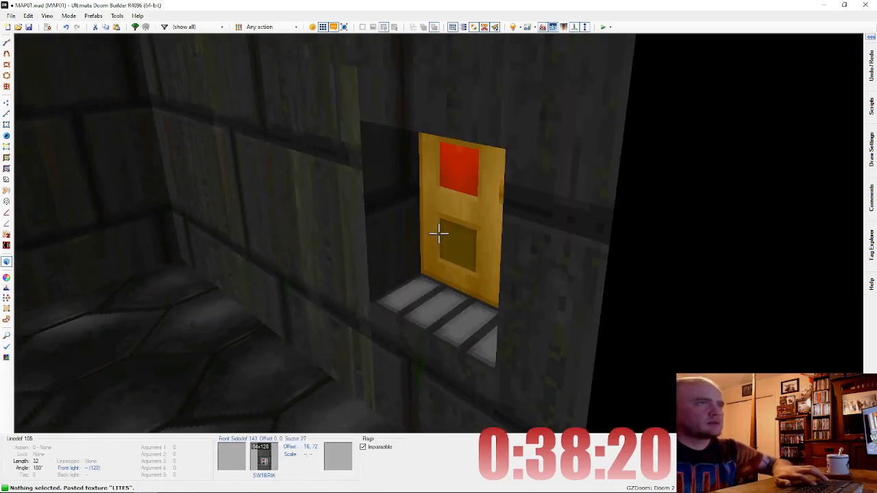
key("ctrl+v")
key("ctrl+v")
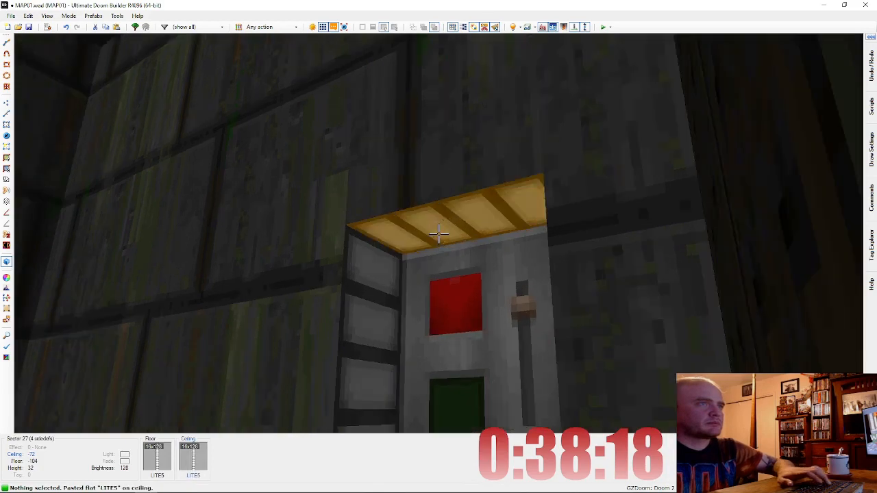
Step: Raise the new switch alcove's sector brightness to 192
scroll(439, 234, "up", 4, "ctrl")
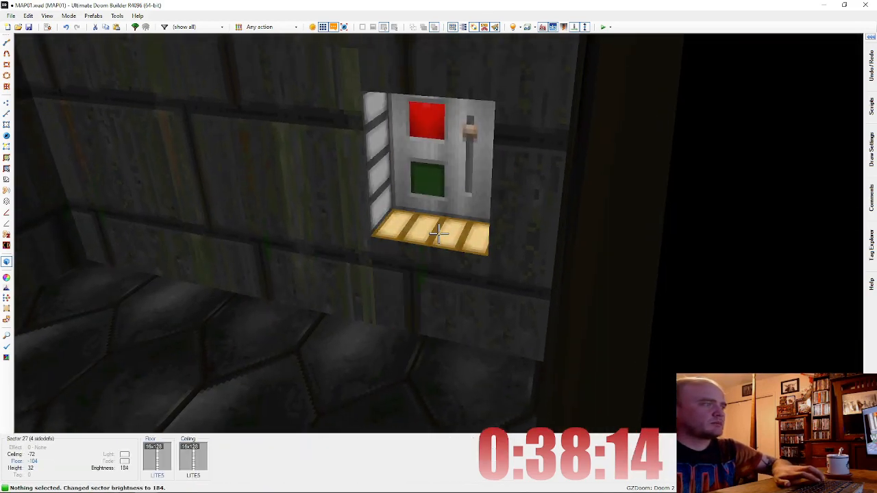
scroll(438, 234, "up", 1, "ctrl")
key("d")
key("s")
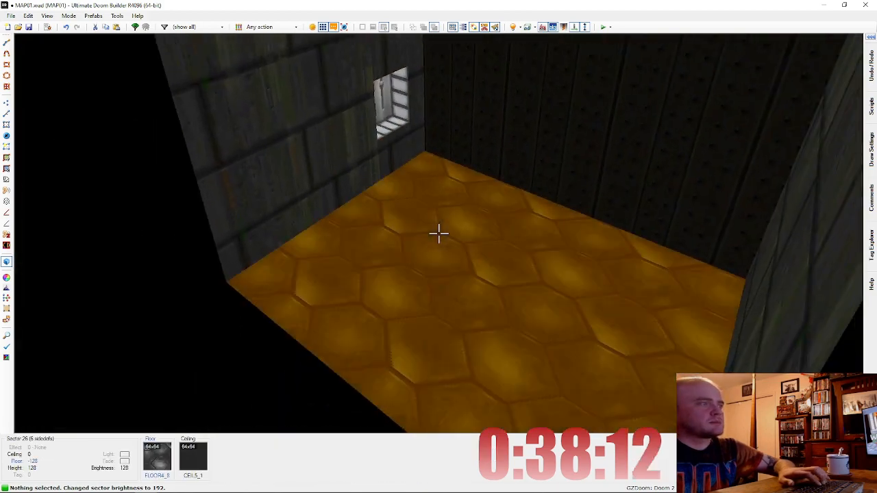
key("d")
key("e")
key("w")
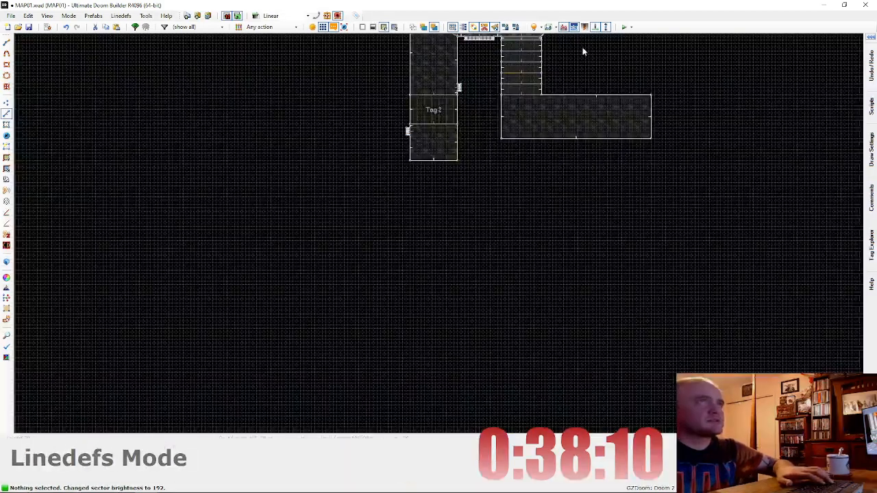
Step: Make the new alcove's switch linedef a repeatable, player-used Platform Lower Wait Raise for sector tag 2, and set both switches' speed to 32: Lift/Fast
scroll(426, 102, "up", 1)
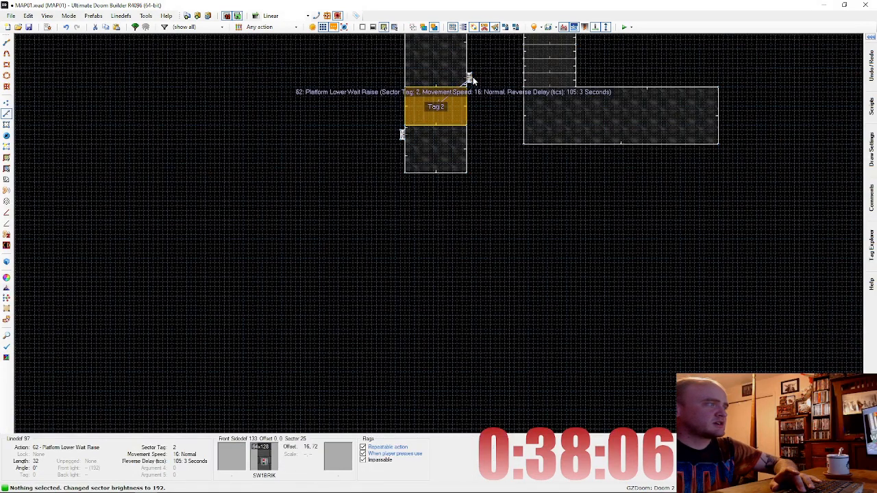
right_click(402, 135)
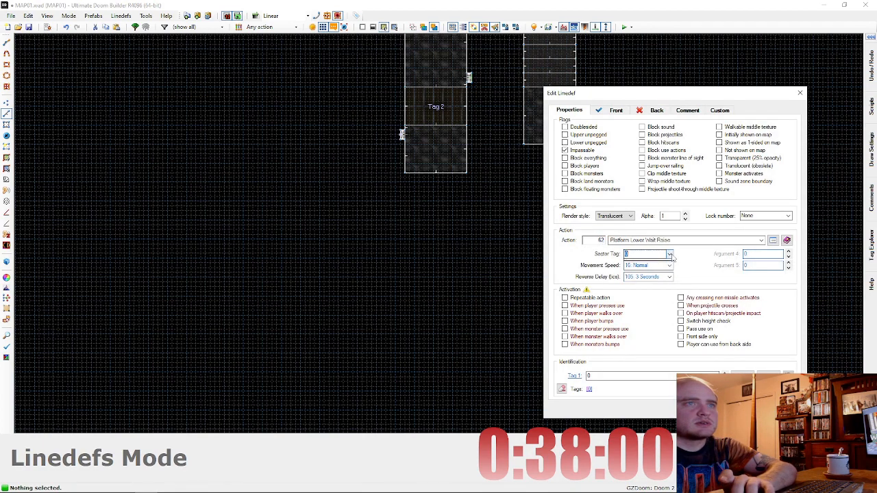
left_click(669, 255)
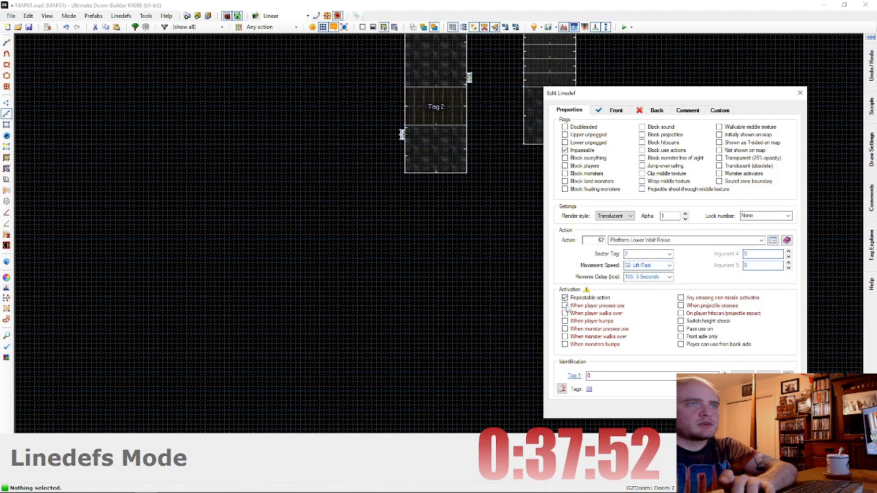
left_click(707, 407)
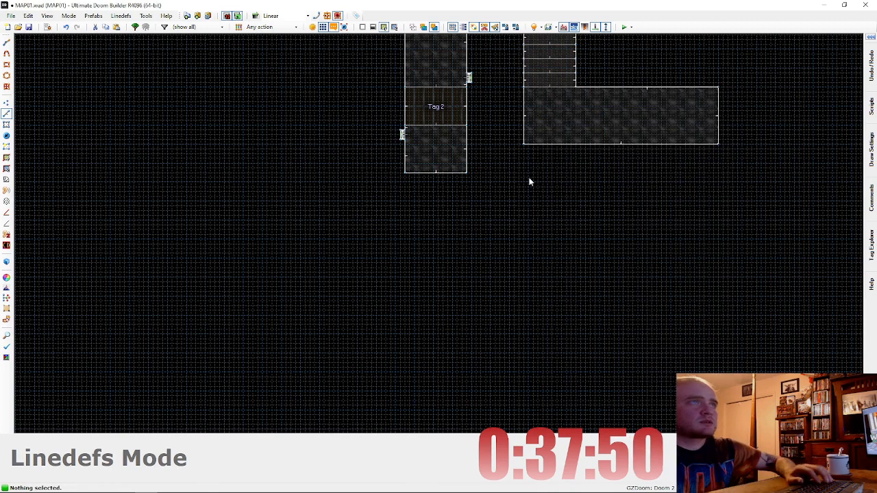
right_click(470, 79)
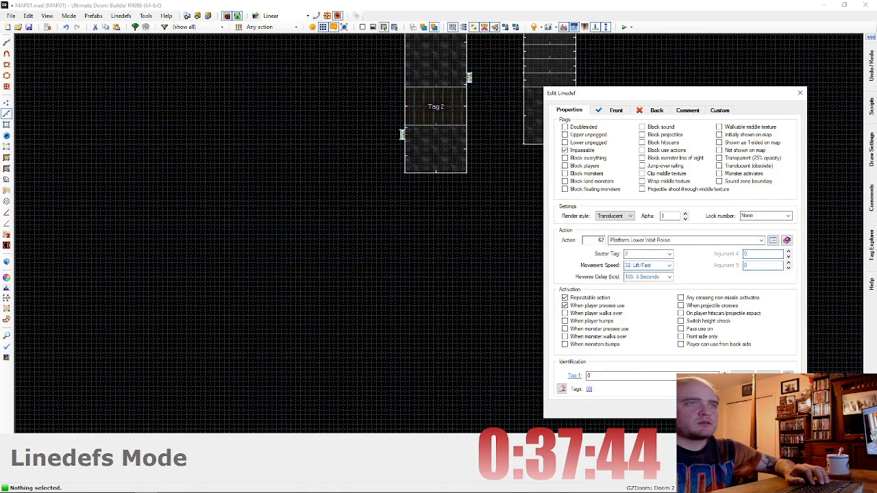
left_click(707, 408)
Step: Launch a test play of the map and ride the lift down and back up using both switches
left_click(626, 28)
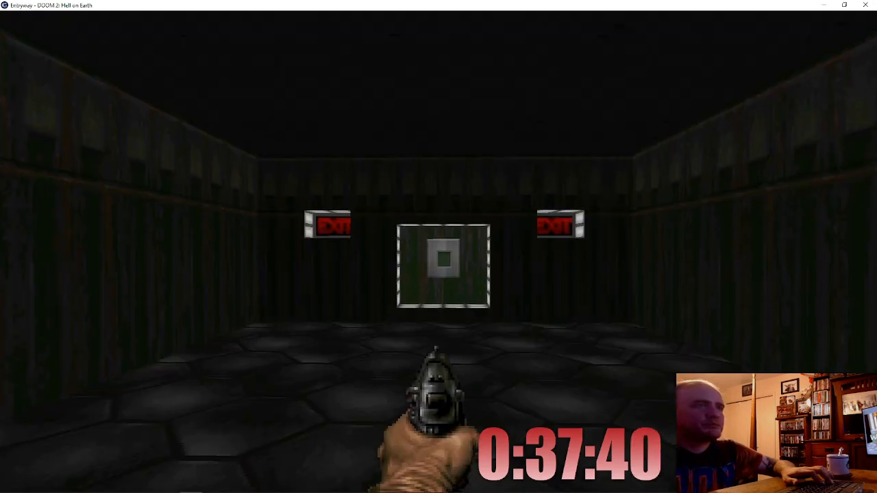
key("w")
key("w")
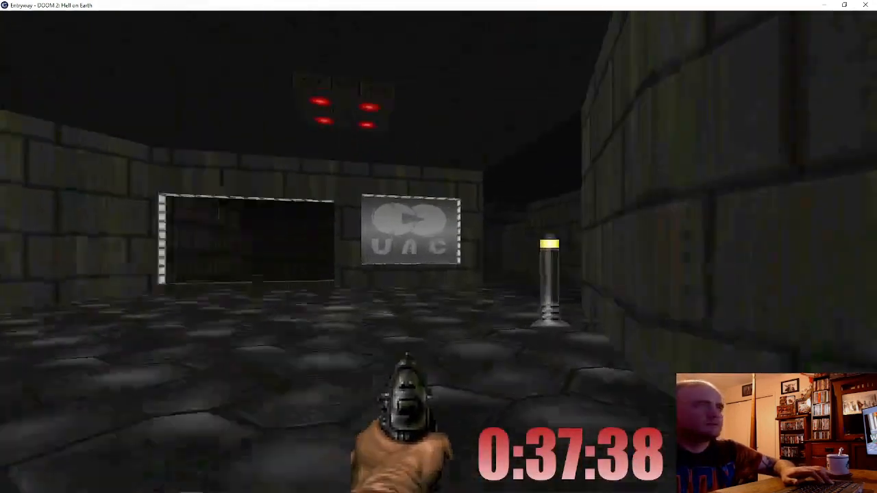
key("w")
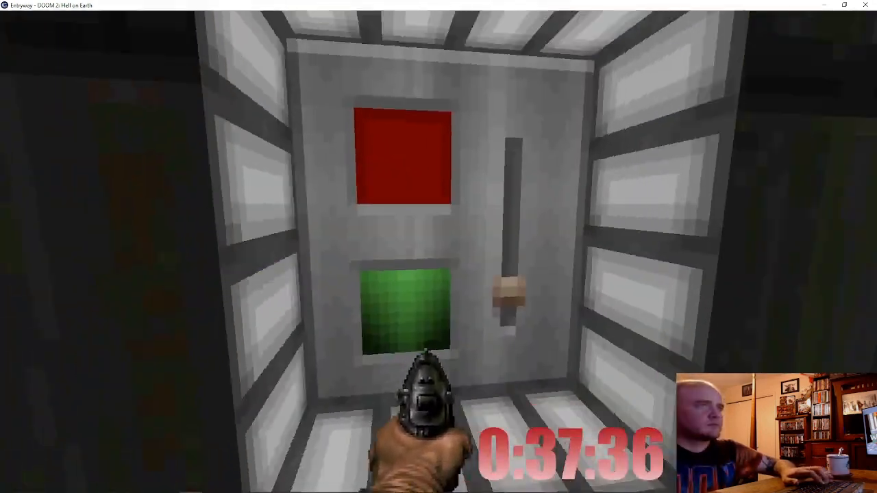
key("w")
key("s")
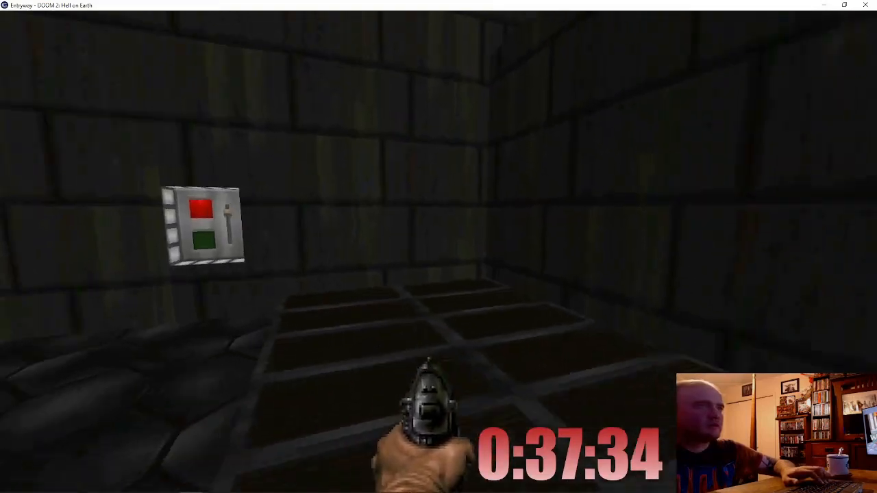
key("w")
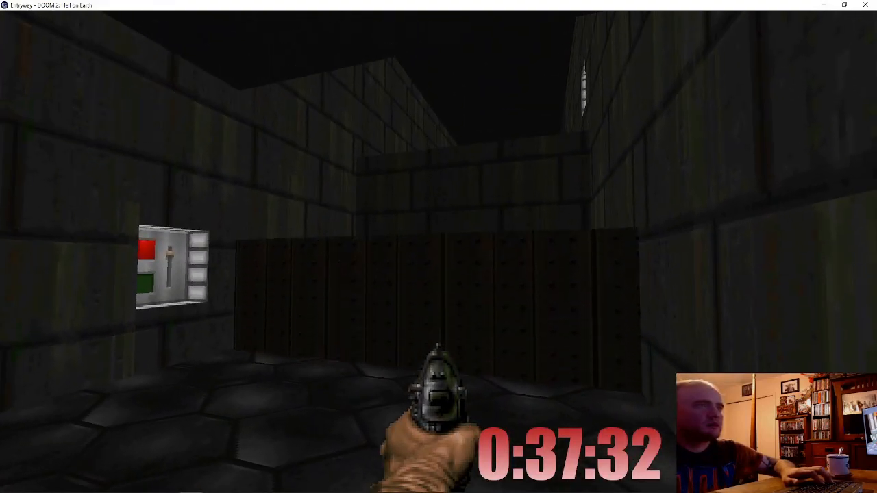
key("e")
key("s")
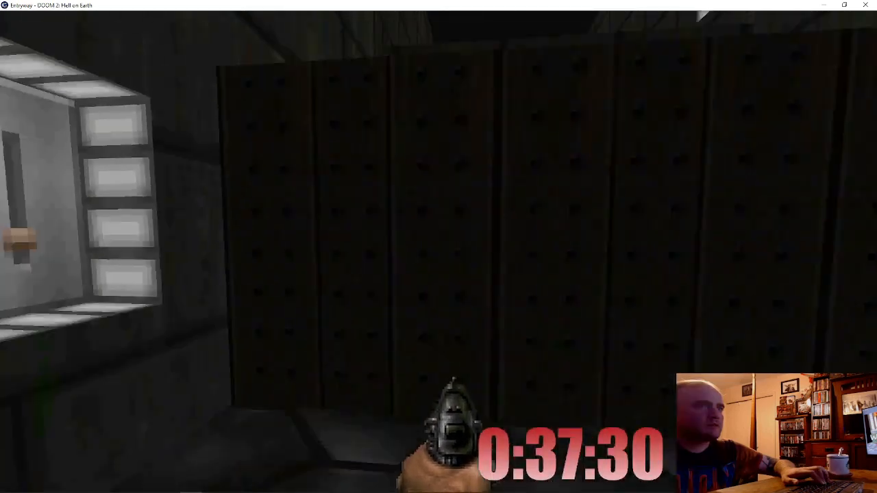
key("w")
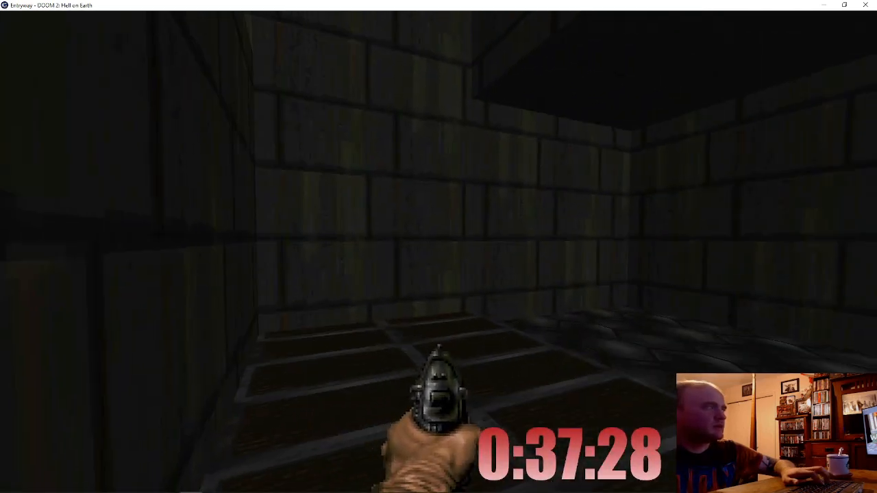
key("Right")
key("Right")
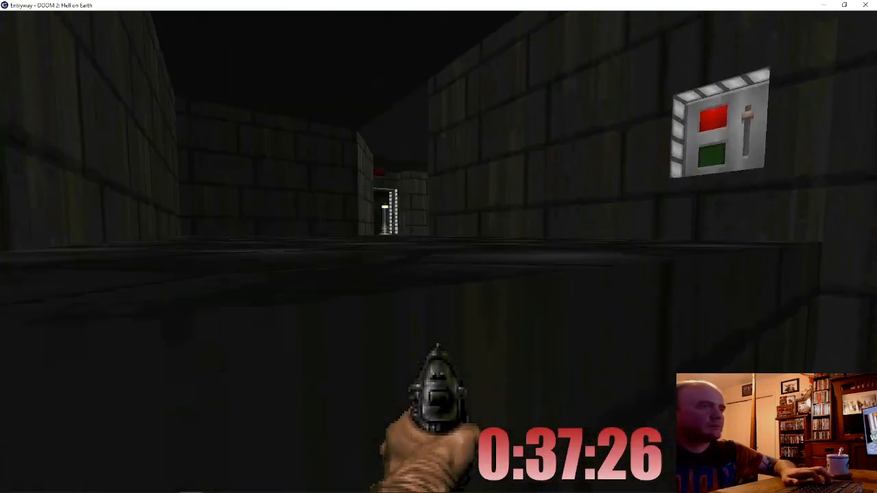
Step: Walk back through the main hall to the lower stair room, and quit the test game
key("Left")
key("Up")
key("Right")
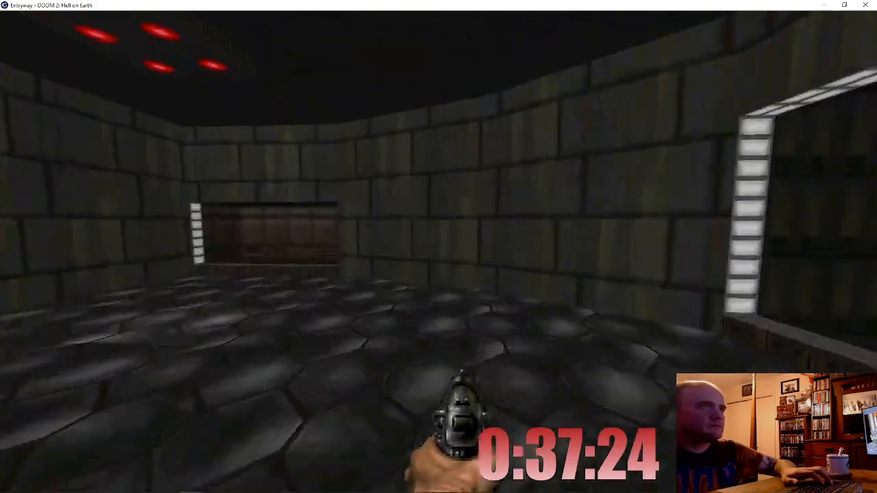
key("Right")
key("Up")
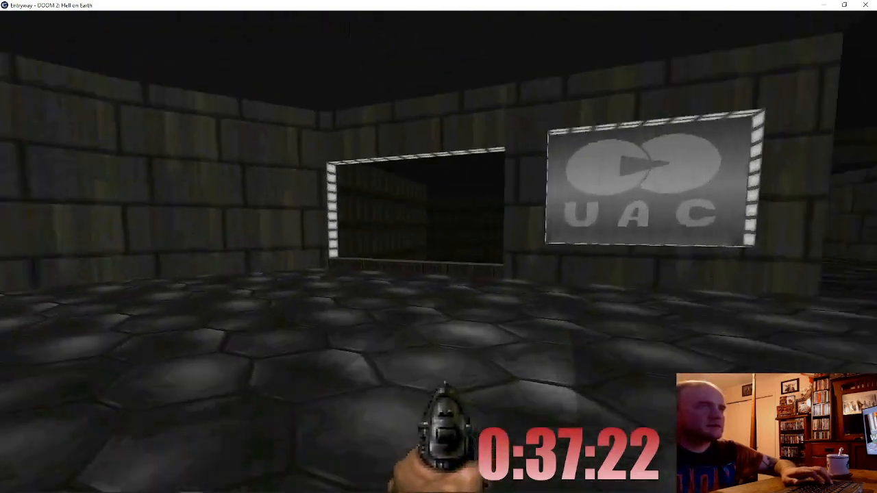
key("Left")
key("Escape")
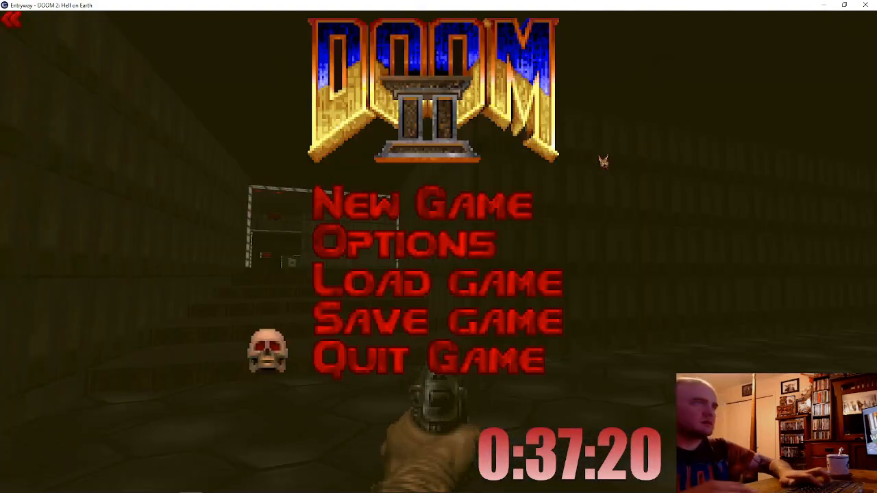
key("Return")
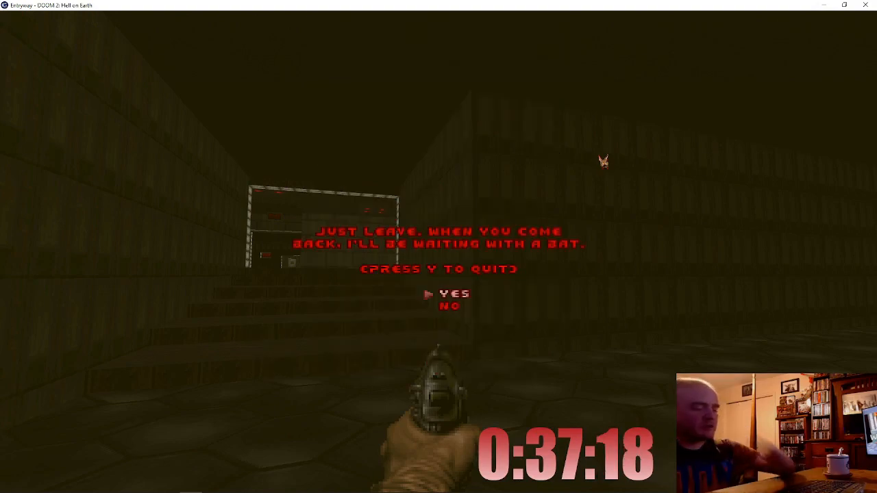
key("y")
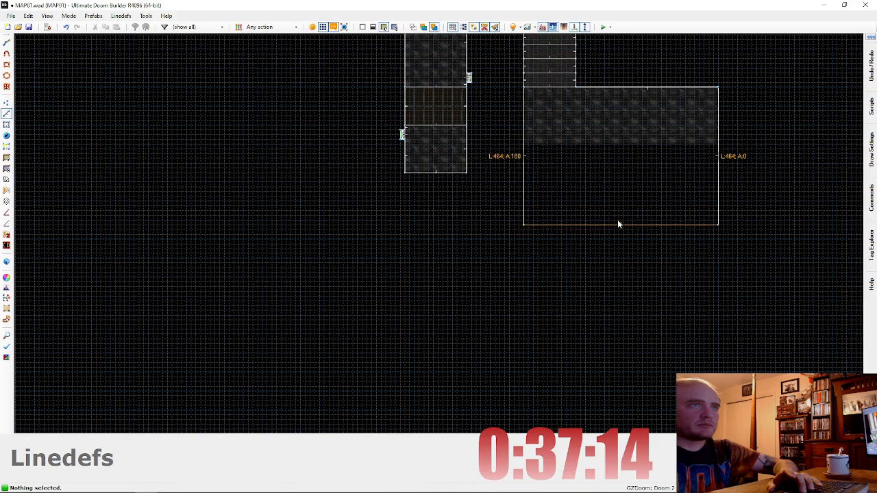
Step: Extend the room at the foot of the stairs to a depth of 576 by moving its far wall outward
left_click_drag(616, 236, 621, 240)
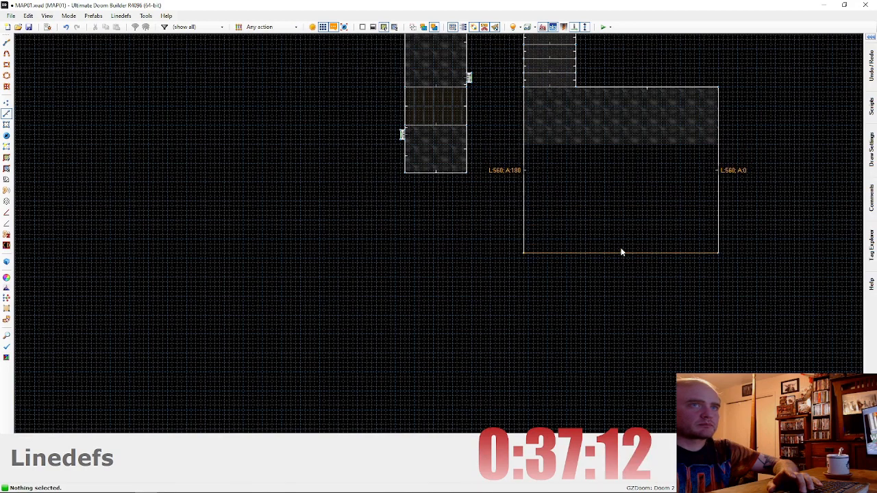
right_click_drag(620, 254, 620, 253)
Step: Draw a 64 by 64 square sector in the enlarged room, near the corner by the stairs
key("Right")
key("Right")
key("Right")
key("Right")
key("Right")
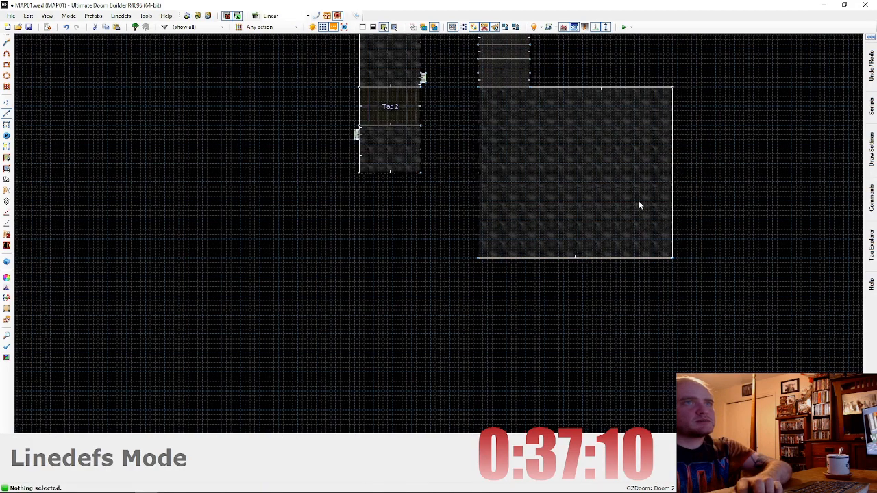
key("Up")
key("Up")
key("d")
scroll(367, 239, "up", 1)
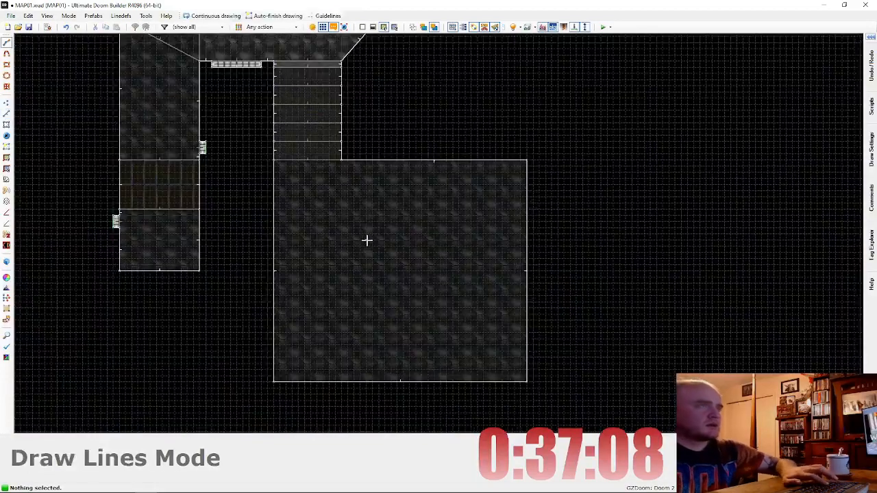
left_click(332, 212)
key("s")
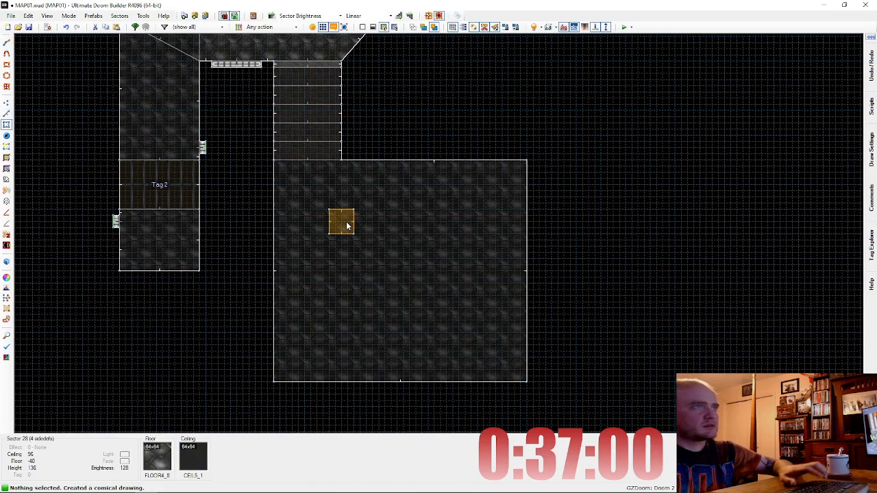
Step: Paste three copies of the square sector near the room's other corners to form a symmetrical four-square layout
key("ctrl+c")
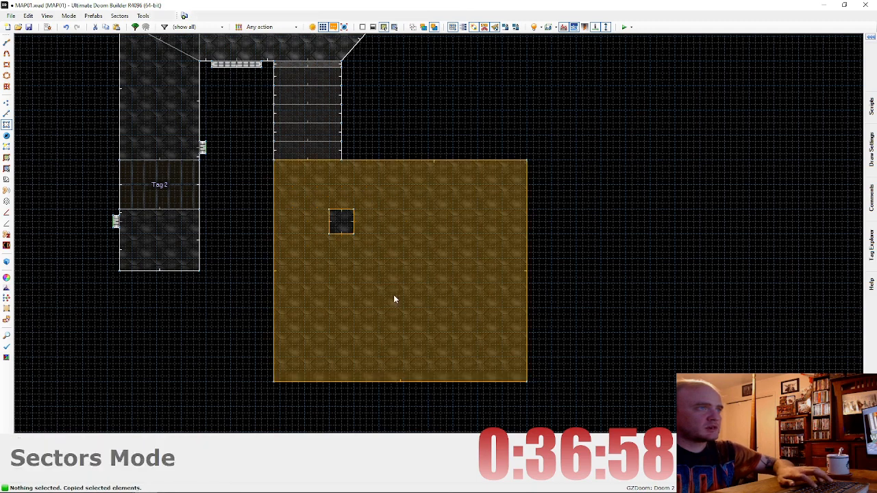
key("ctrl+v")
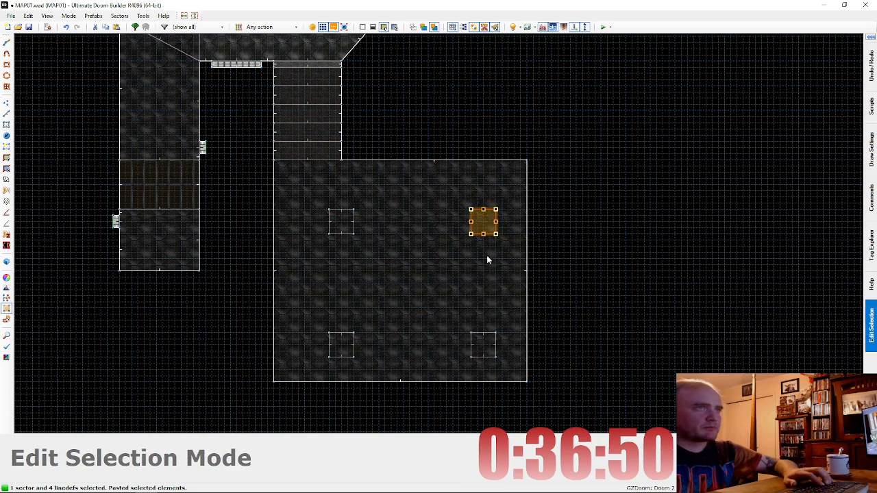
left_click(487, 256)
Step: Delete the four square sectors inside the enlarged room to leave solid pillars
left_click(485, 225)
left_click(341, 224)
left_click(343, 342)
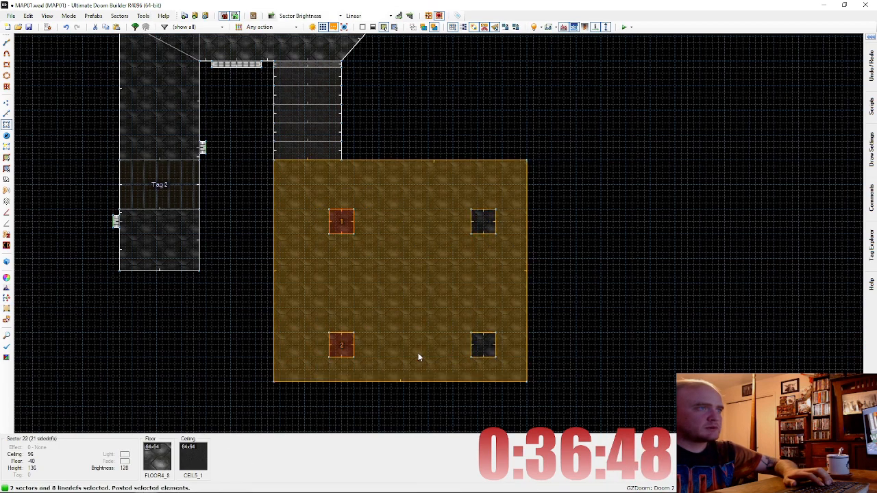
left_click(484, 343)
left_click(483, 220)
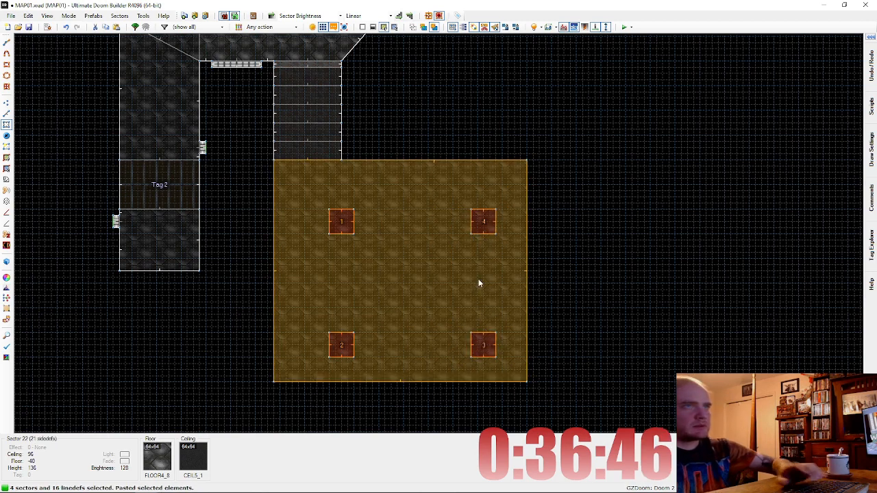
key("Delete")
Step: Copy the SLADWALL texture from the room's wall and apply it to the untextured faces of the first pillars
key("w")
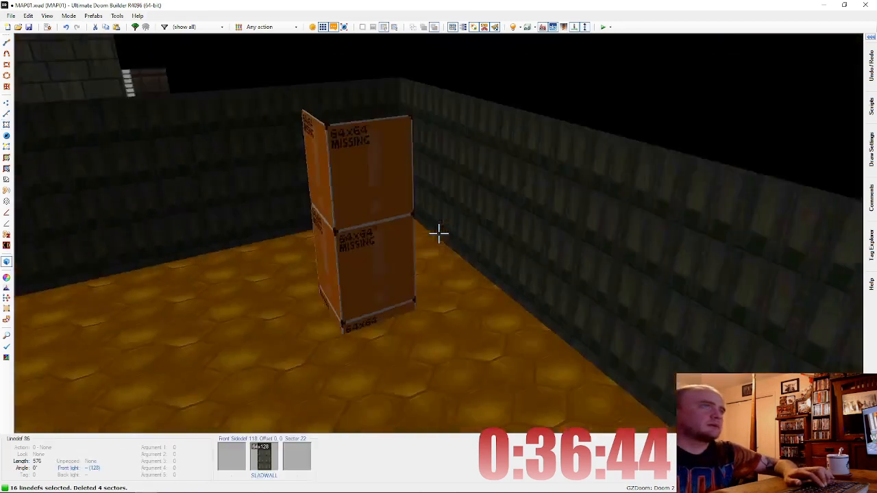
key("s")
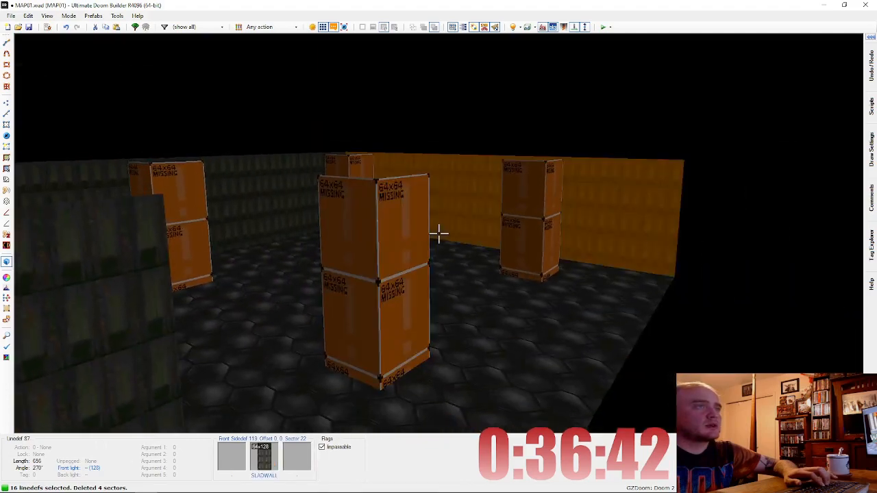
key("f")
key("ctrl+c")
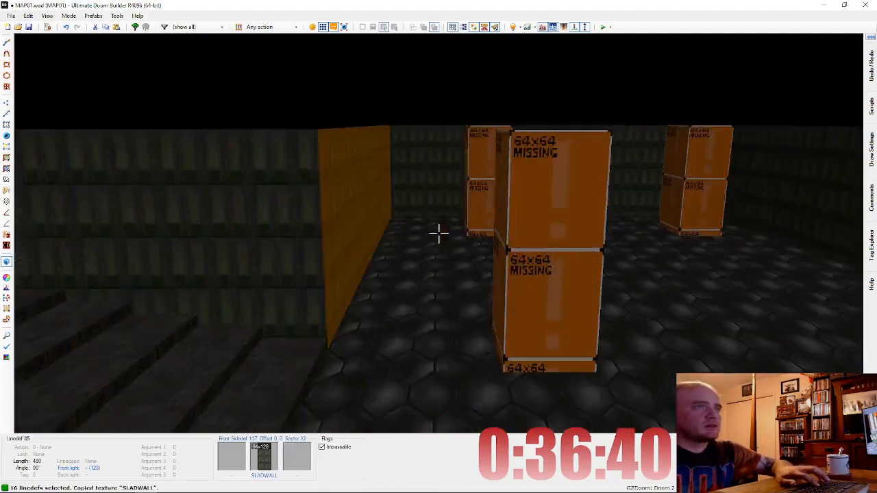
key("ctrl+v")
key("ctrl+v")
key("f")
key("e")
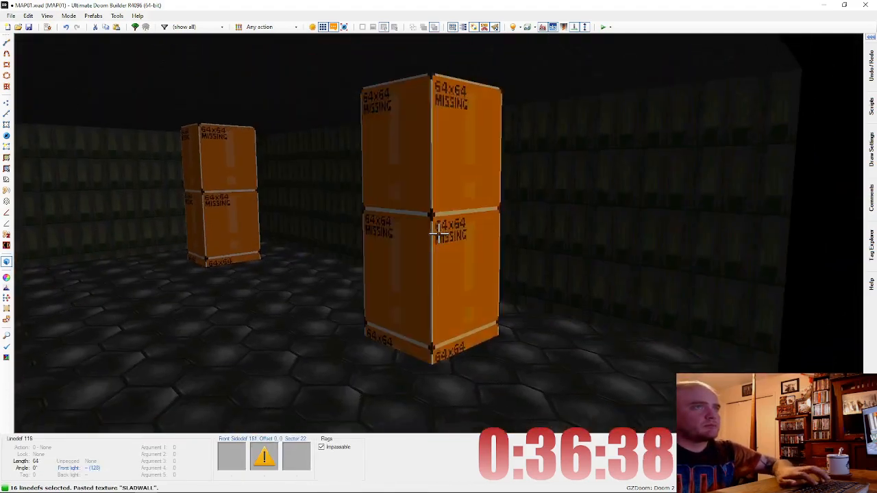
key("ctrl+v")
key("ctrl+v")
key("f")
key("e")
key("f")
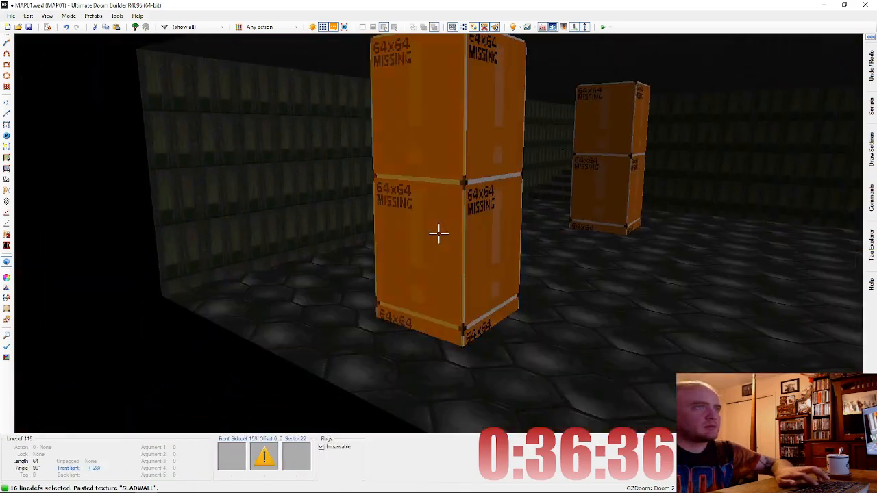
key("ctrl+v")
key("ctrl+v")
key("e")
key("ctrl+v")
key("ctrl+v")
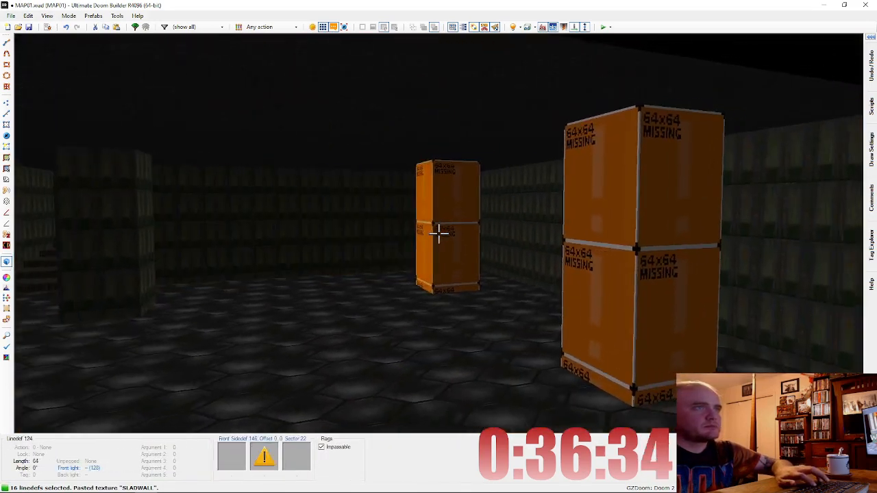
Step: Apply SLADWALL to the missing-texture faces of the remaining pillars so all four match the room's walls
key("ctrl+v")
key("ctrl+v")
key("ctrl+v")
key("ctrl+v")
key("f")
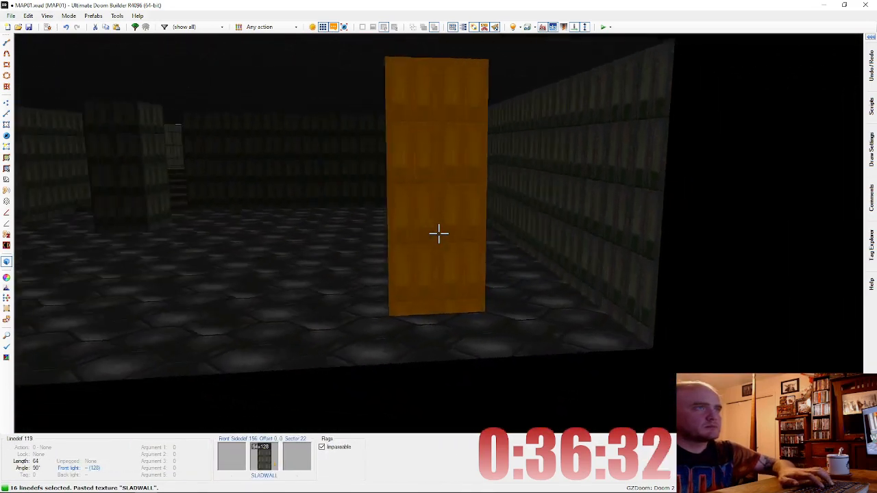
key("e")
key("d")
key("ctrl+v")
key("ctrl+v")
key("f")
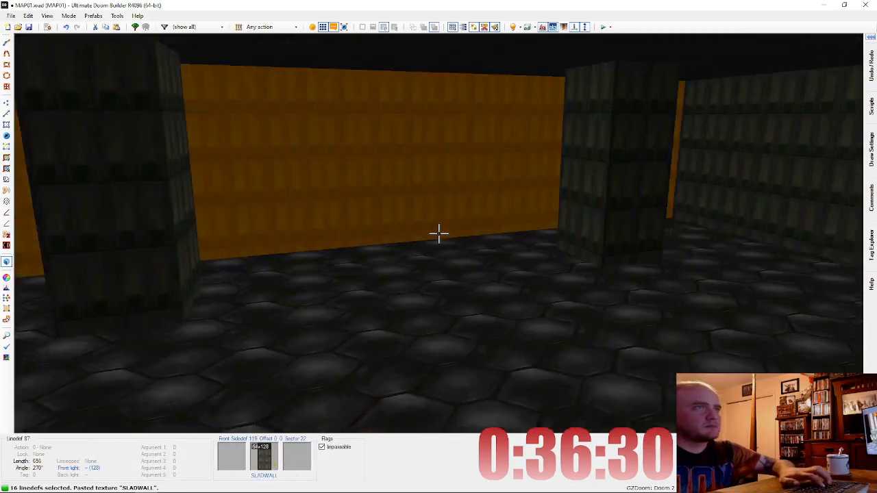
key("e")
key("d")
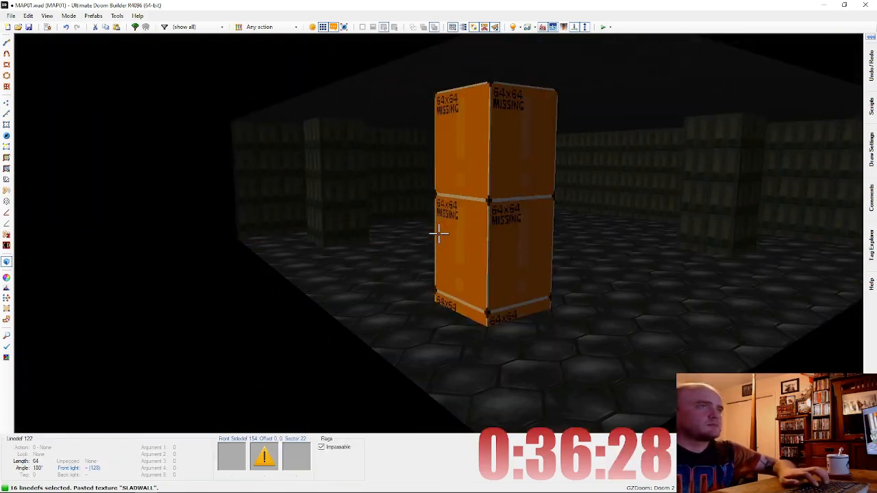
key("ctrl+v")
key("ctrl+v")
Step: Draw a sector between the four pillars, linking their outer corners with 304-unit and 256-unit lines and following their inner faces
key("q")
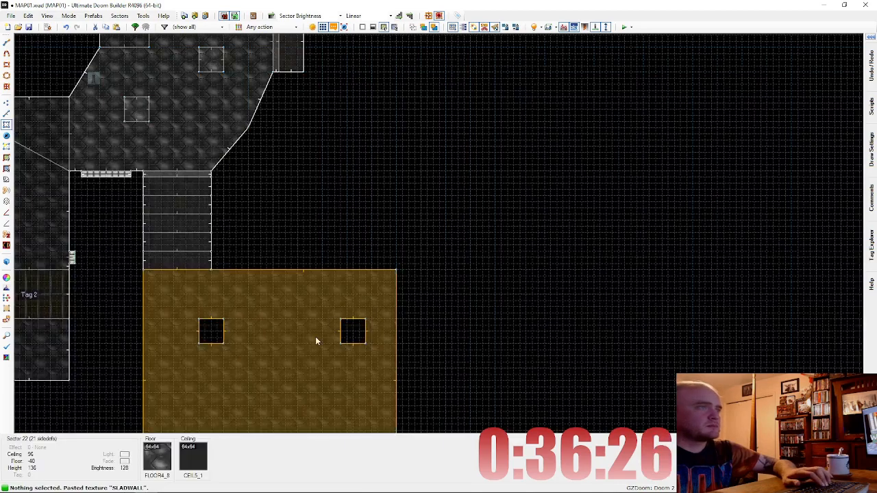
scroll(322, 315, "down", 4)
scroll(278, 257, "up", 3)
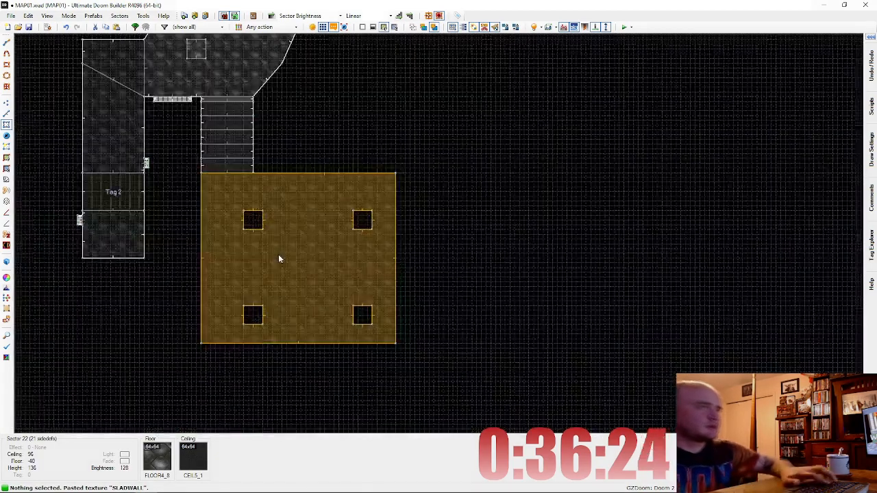
key("d")
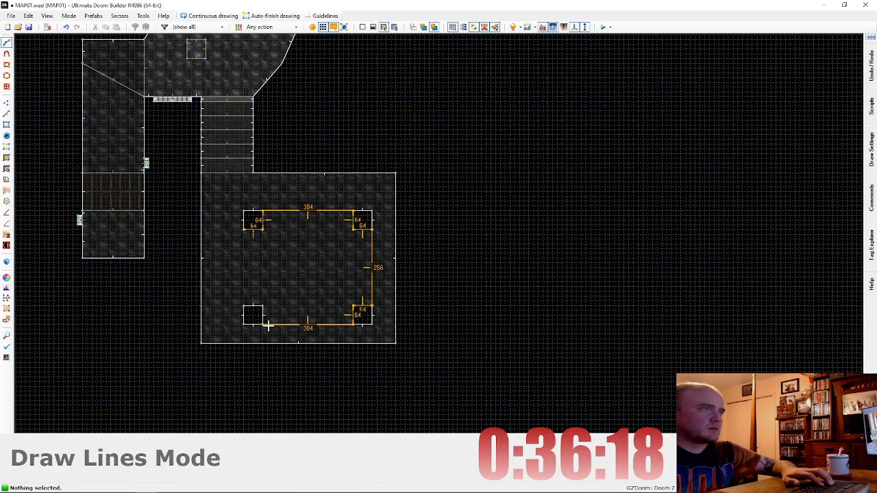
left_click(248, 230)
Step: Lower the floor of the new sector between the pillars to -48
key("w")
key("d")
scroll(439, 234, "down", 1)
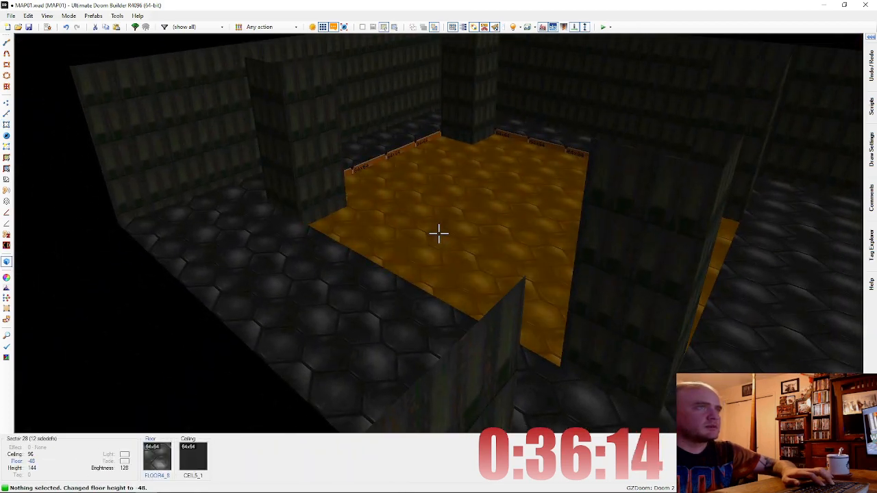
key("e")
key("d")
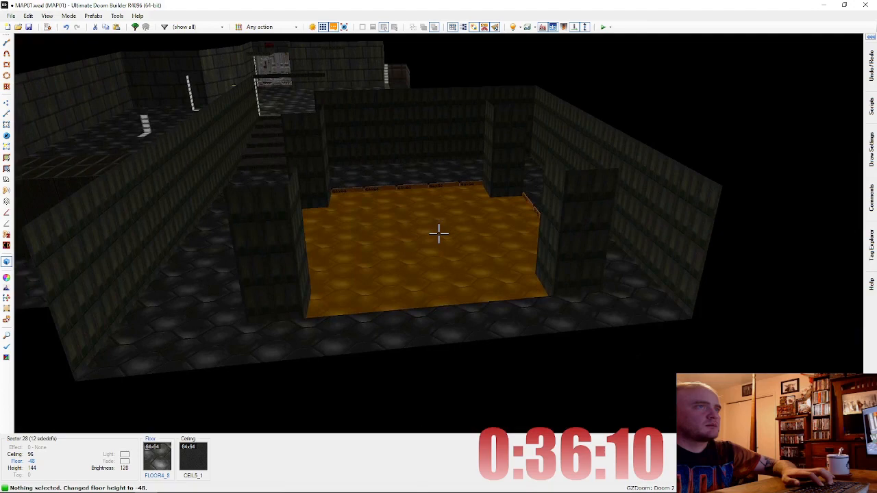
Step: Change the floor texture of the sunken sector between the pillars to CEIL4_1
right_click(438, 234)
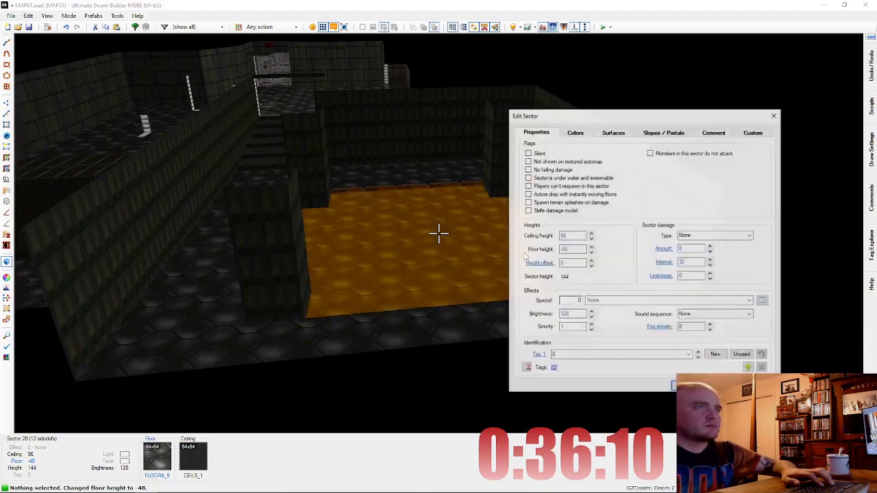
left_click(612, 133)
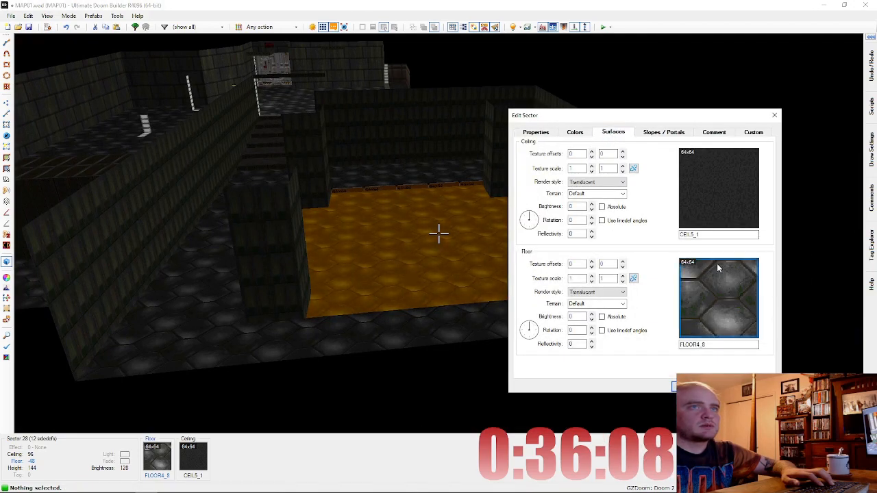
left_click(718, 285)
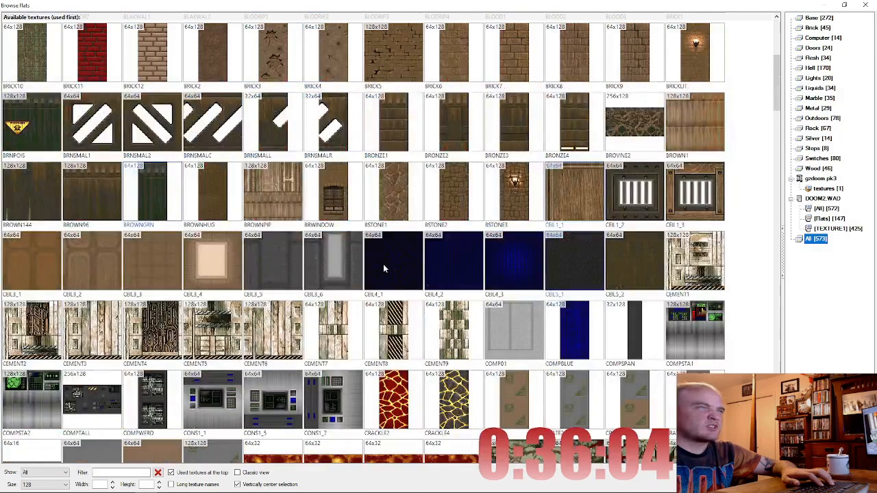
double_click(383, 264)
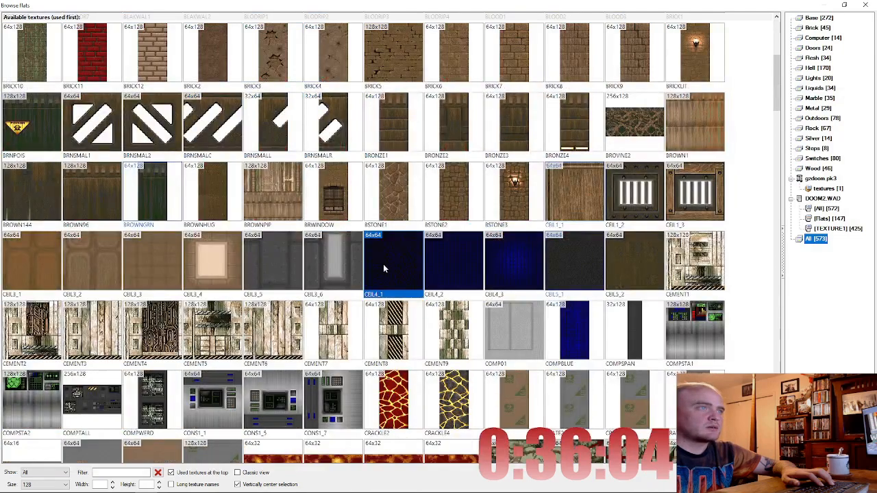
key("Return")
Step: Copy the SUPPORT3 texture from the bottom stair riser and apply it to the untextured edges around the sunken floor
key("e")
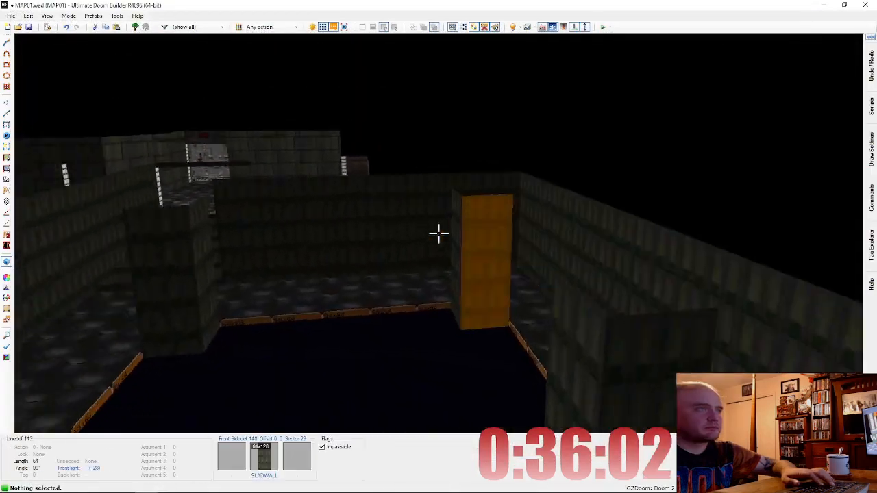
key("s")
key("ctrl+c")
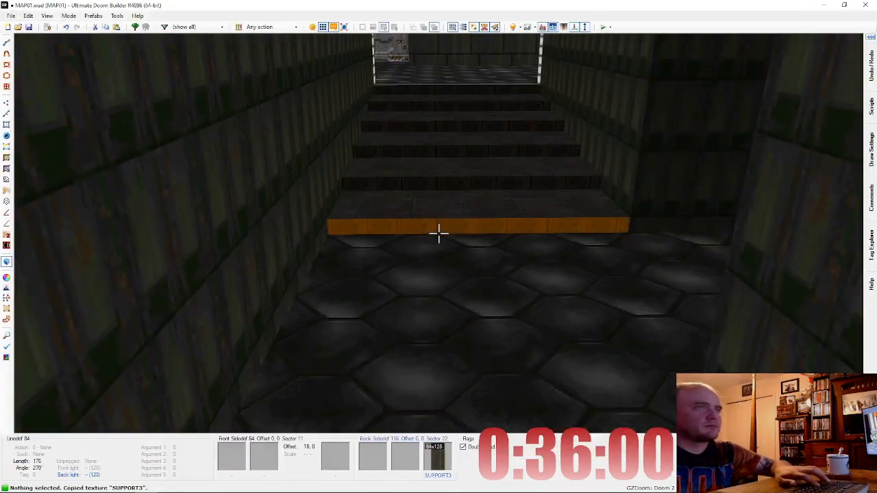
key("e")
key("ctrl+v")
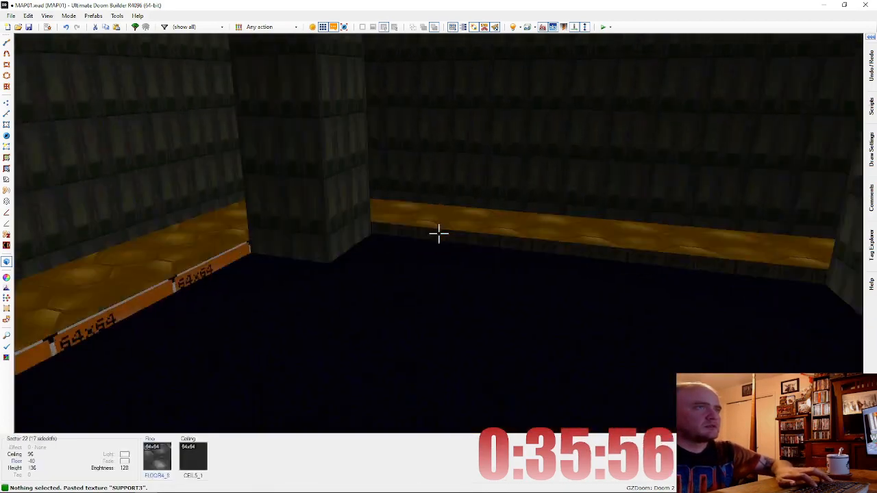
key("ctrl+v")
key("d")
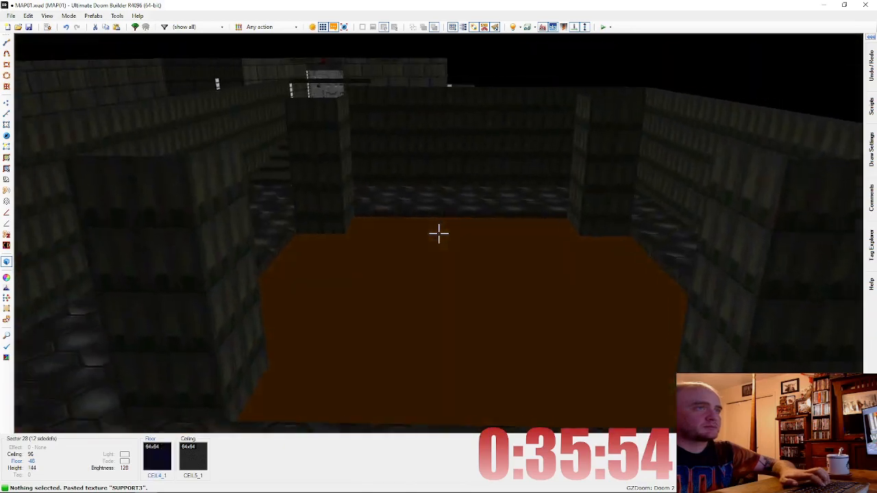
key("e")
Step: Draw a 128 by 128 square sector in the centre of the sunken floor
key("q")
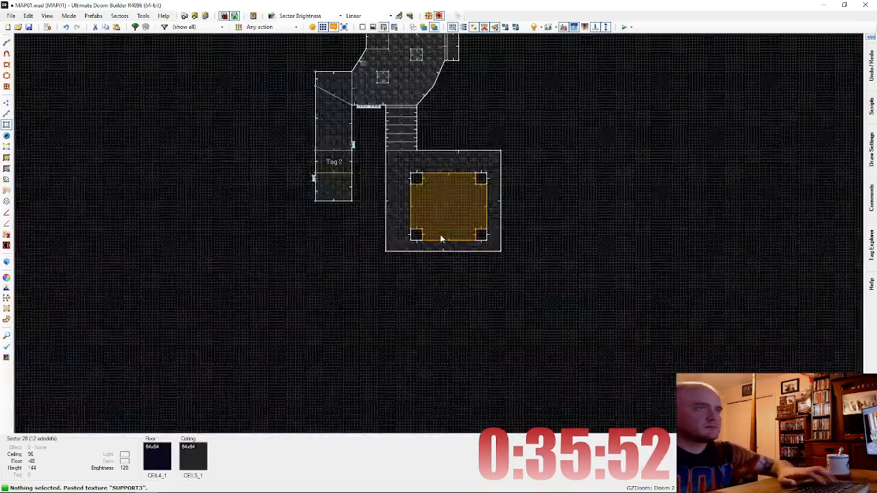
scroll(489, 198, "up", 3)
key("d")
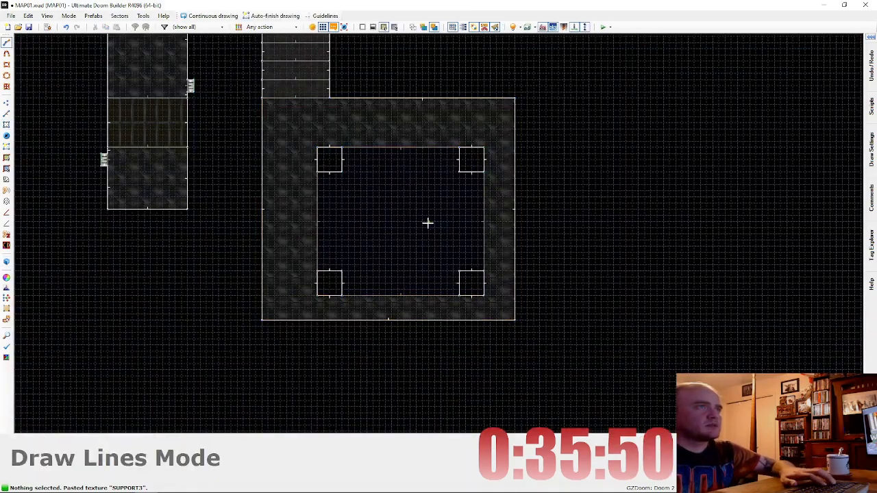
double_click(366, 199)
scroll(364, 198, "up", 2)
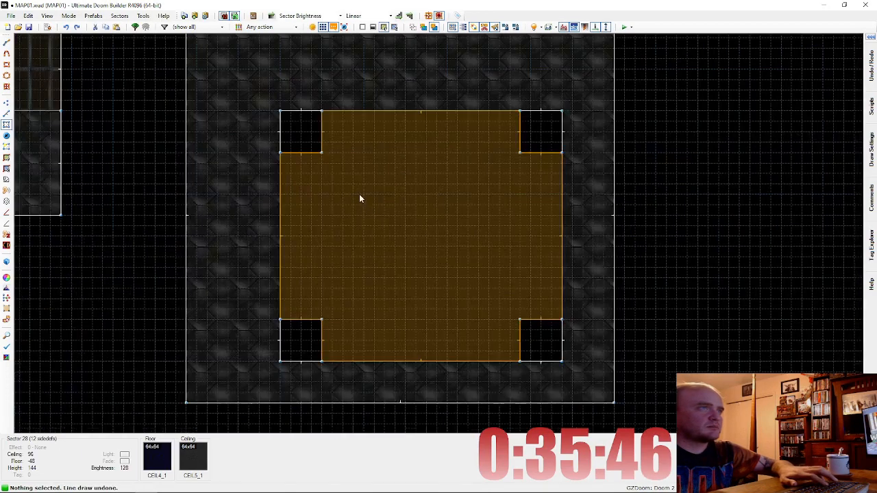
key("d")
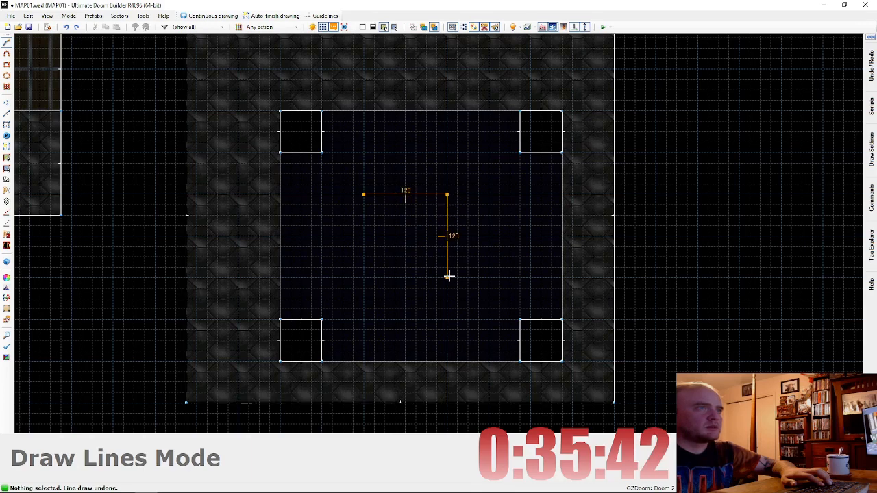
left_click(366, 197)
mouse_move(404, 220)
right_mouse_down()
mouse_move(422, 237)
mouse_move(417, 225)
right_mouse_up()
Step: Copy the TLITE6_5 light flat and apply it to the ceiling of the central square sector
key("q")
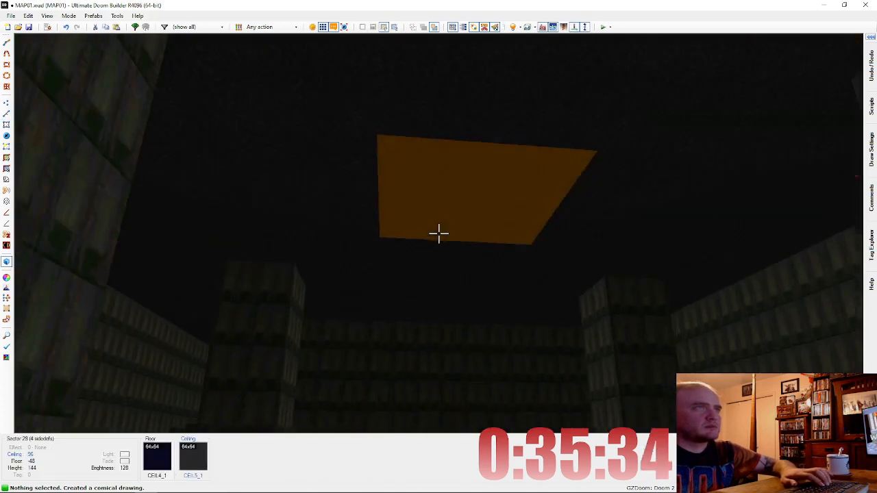
key("w")
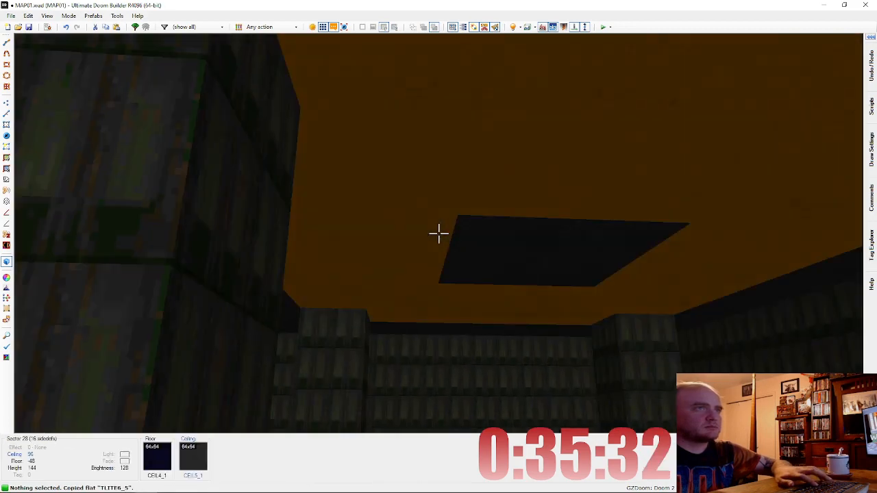
key("ctrl+v")
Step: Lower the central light sector's ceiling to 88 and raise its brightness to 192
key("q")
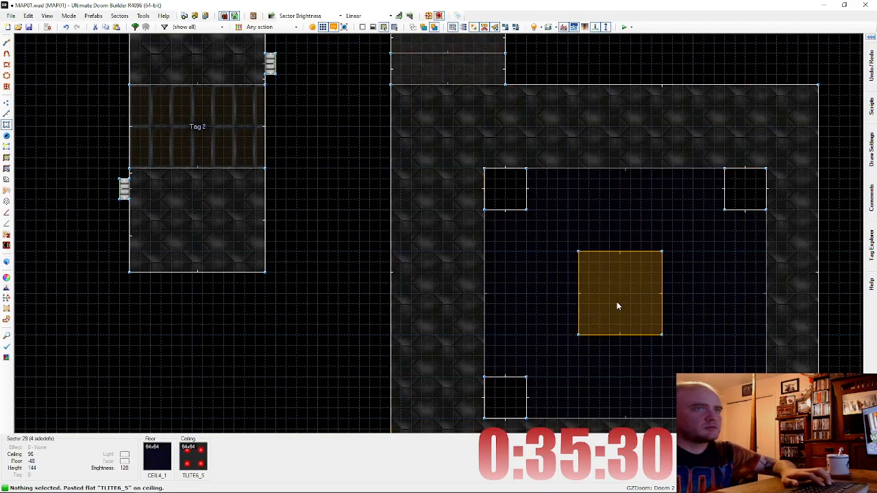
right_click_drag(617, 302, 621, 301)
key("q")
key("s")
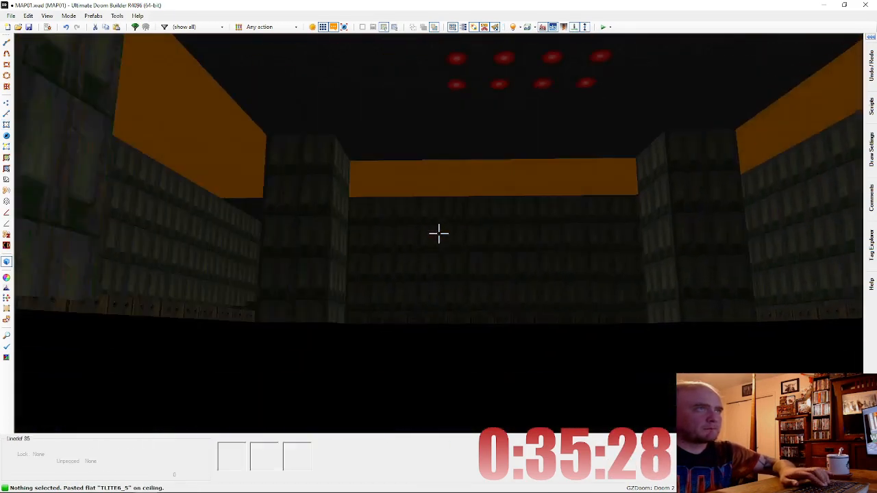
scroll(439, 234, "down", 1)
key("w")
key("s")
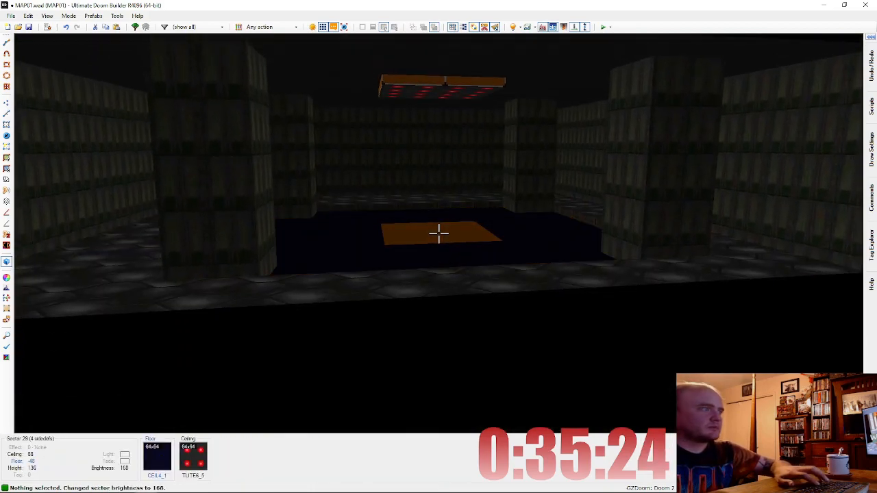
key("w")
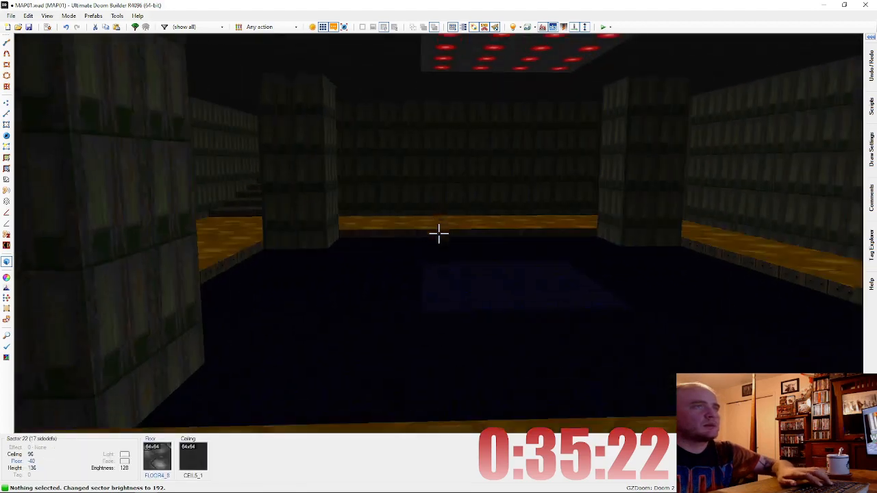
Step: Copy the SUPPORT3 texture and apply it to the untextured side edges of the lowered ceiling light
key("ctrl+c")
key("ctrl+v")
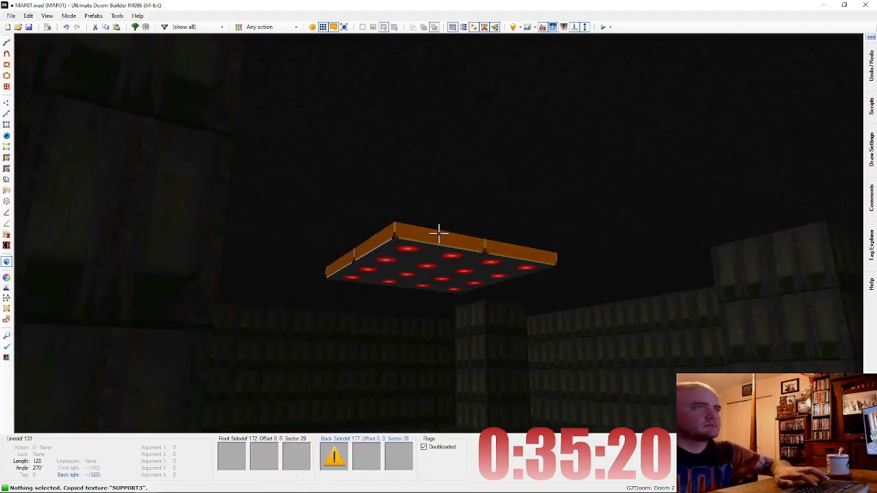
key("ctrl+z")
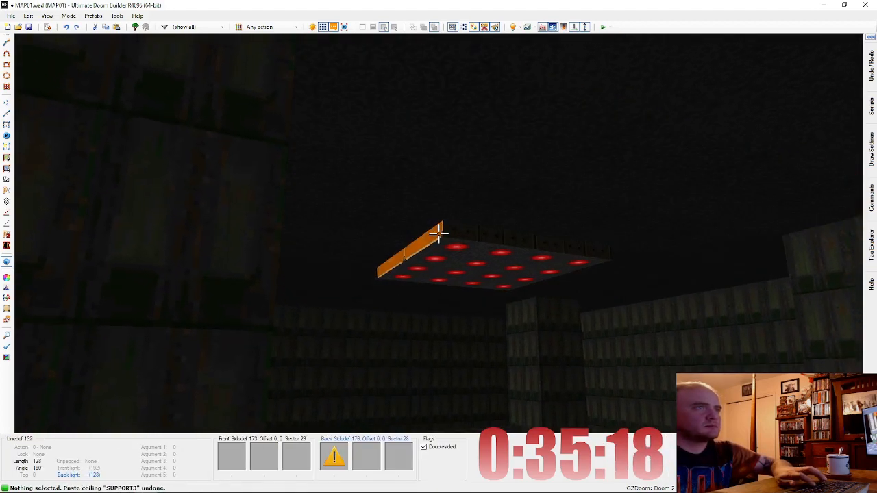
key("ctrl+v")
key("w")
key("s")
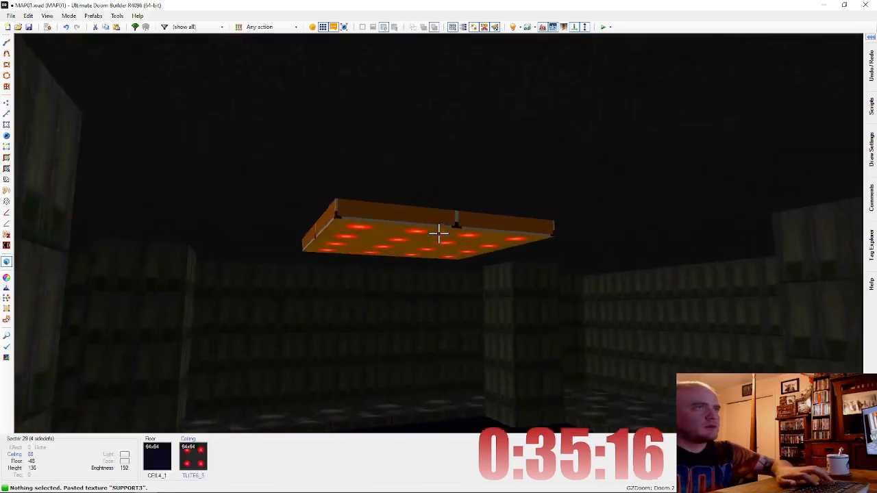
key("e")
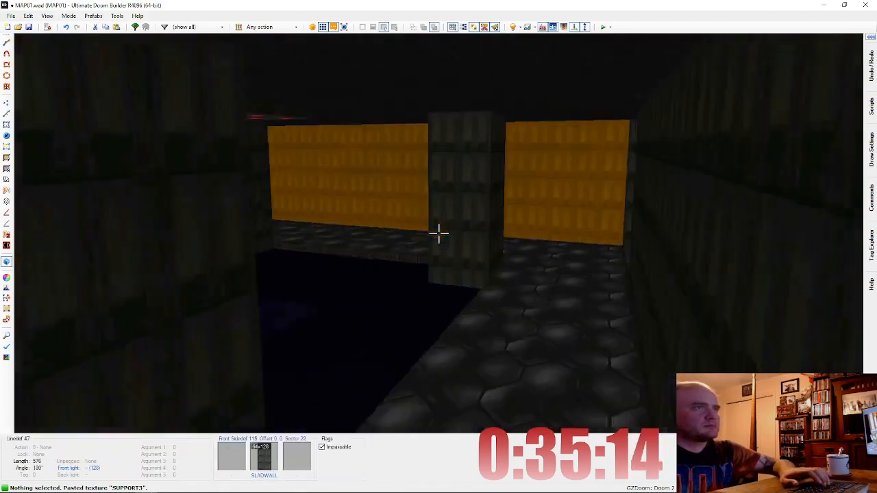
Step: Move the player 1 start to the walkway at the south side of the lower pillar room
key("q")
key("t")
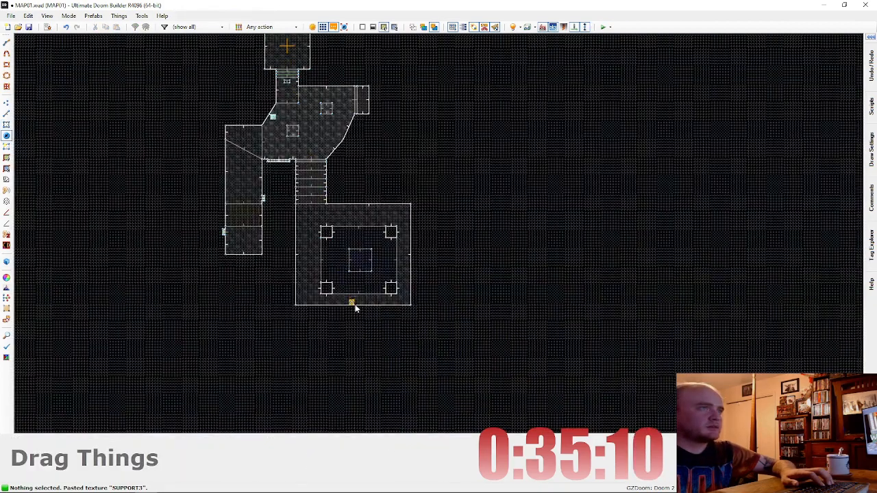
scroll(355, 308, "up", 4)
scroll(410, 200, "down", 4)
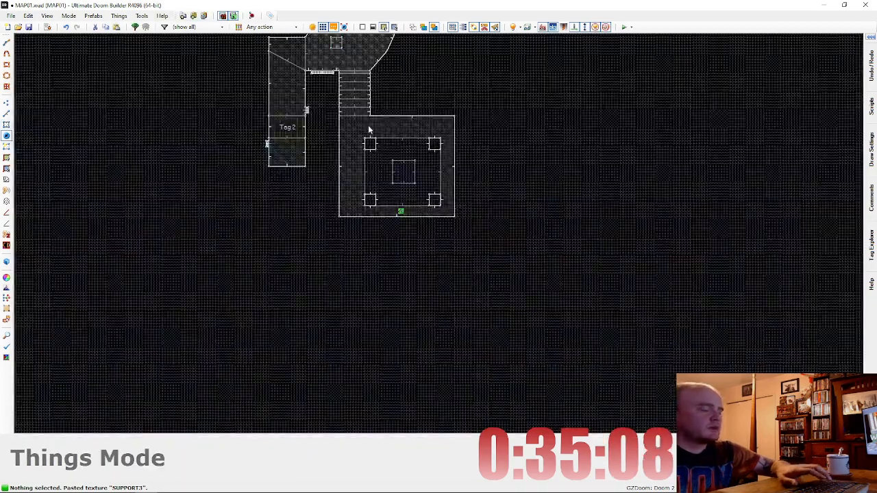
Step: Save the map as UDBTUT1 in the UDBTuts folder
left_click(10, 16)
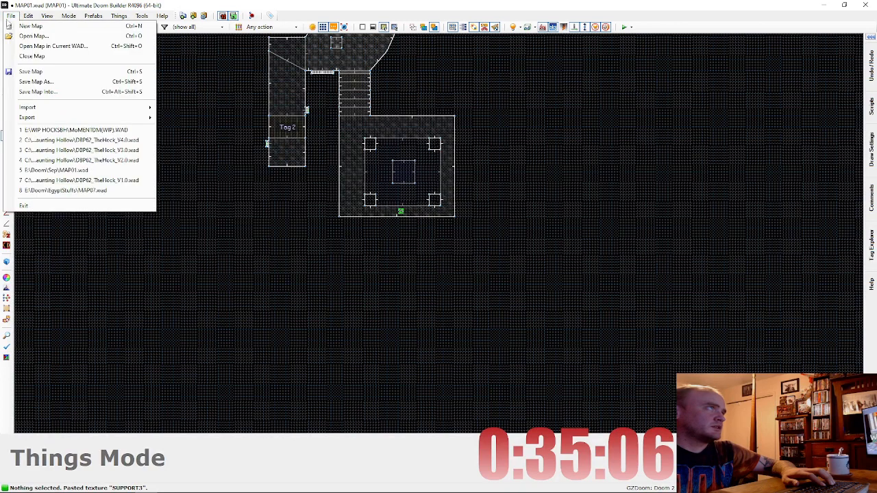
left_click(44, 81)
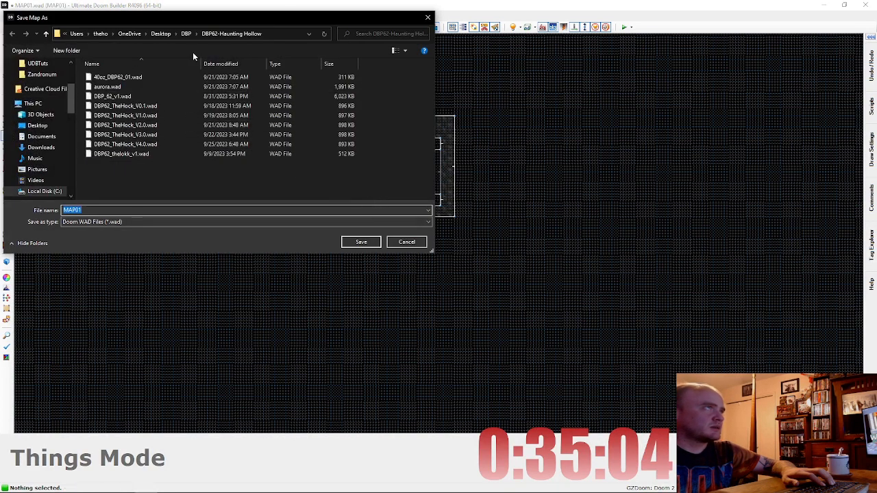
left_click(40, 86)
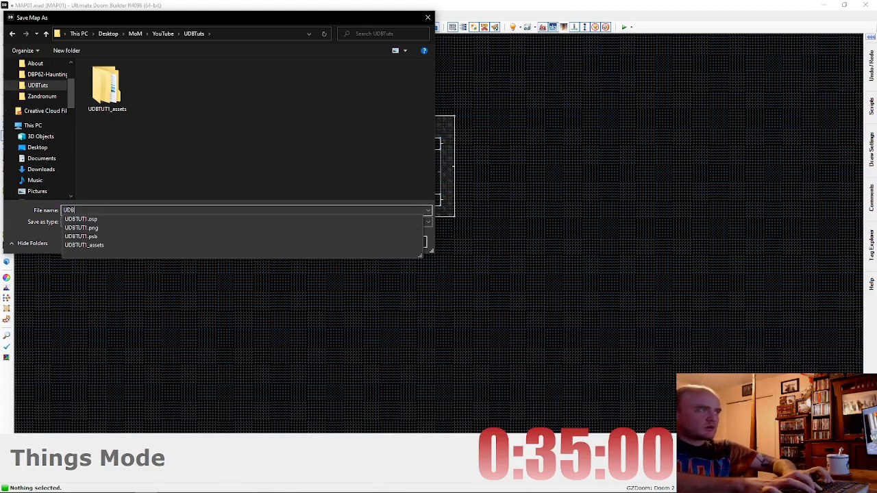
type("UDBTUT1")
key("Return")
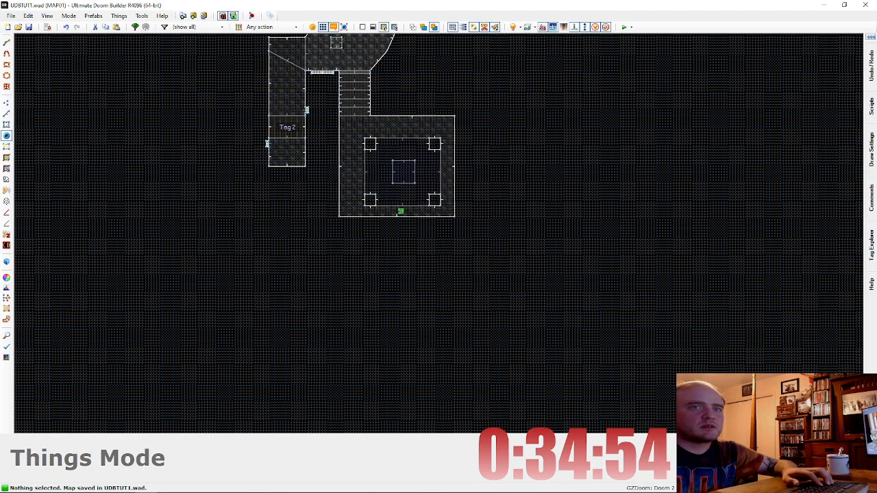
Step: Examine the lower room's walls, pillars and sunken floor in the 3D view
key("Up")
key("Up")
key("Up")
key("Up")
key("w")
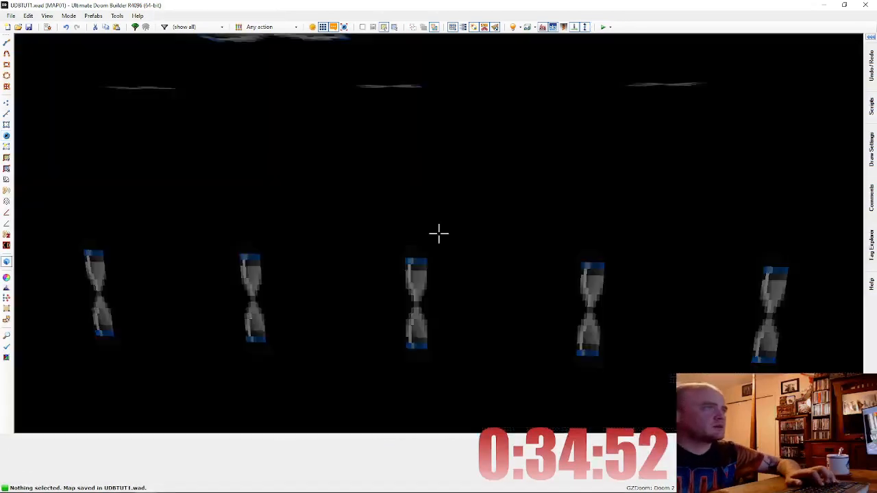
key("d")
key("e")
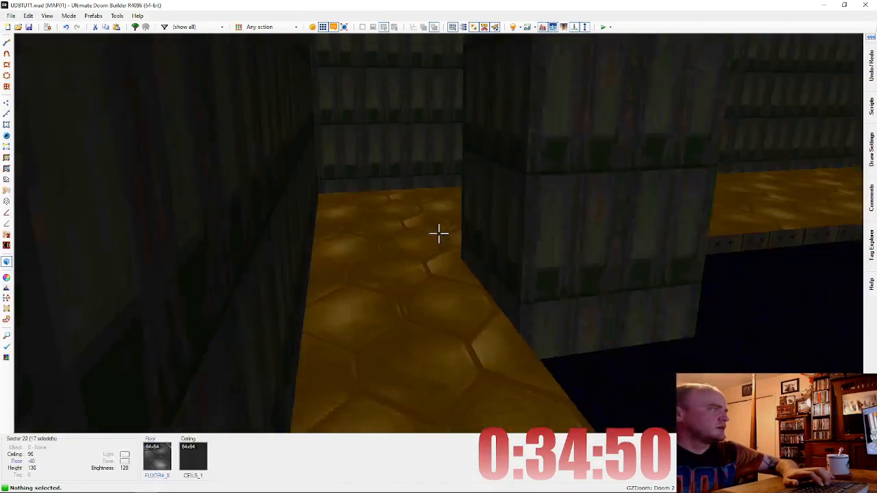
key("e")
key("s")
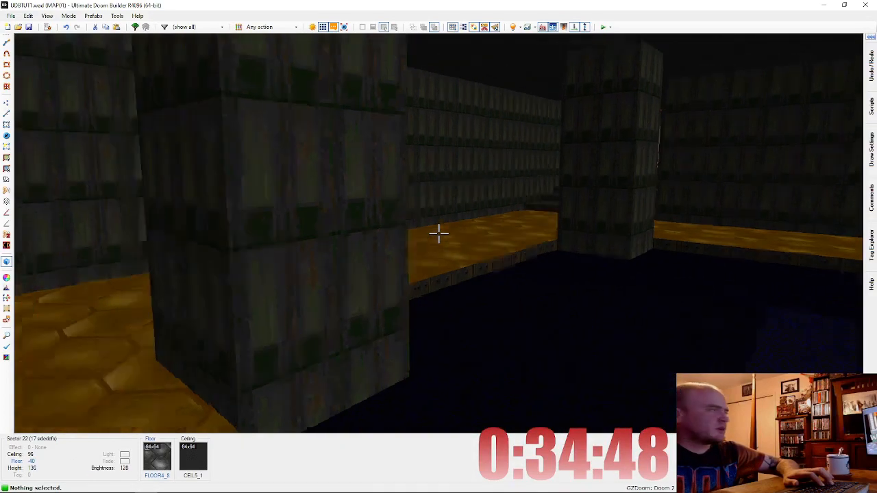
key("e")
key("f")
Step: Playtest the map in GZDoom from the lower room up the stairs to the lift corridor, and quit the game
key("w")
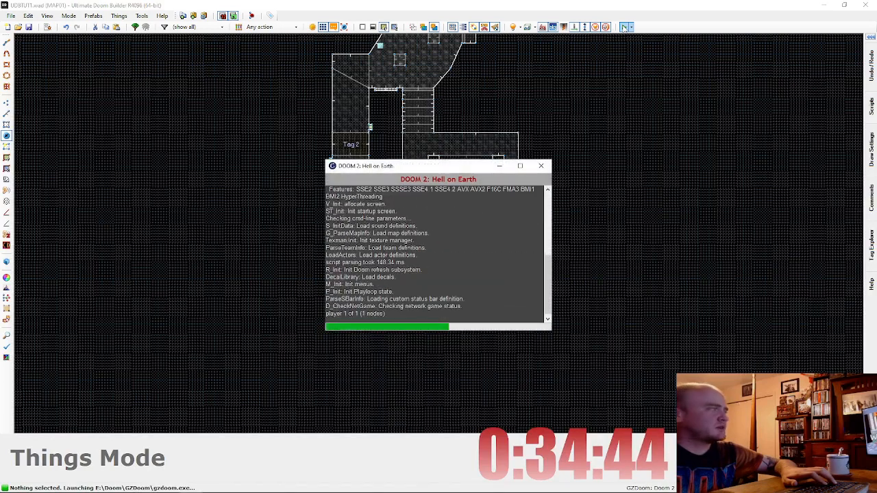
key("w")
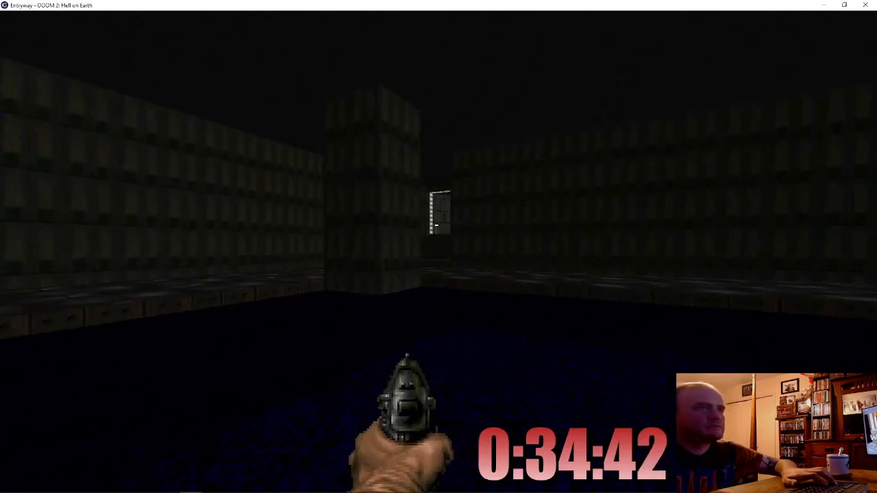
key("w")
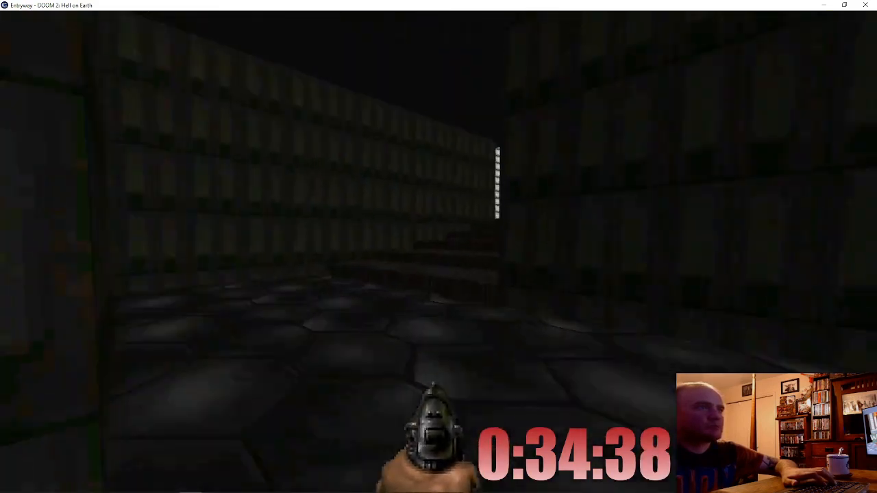
key("w")
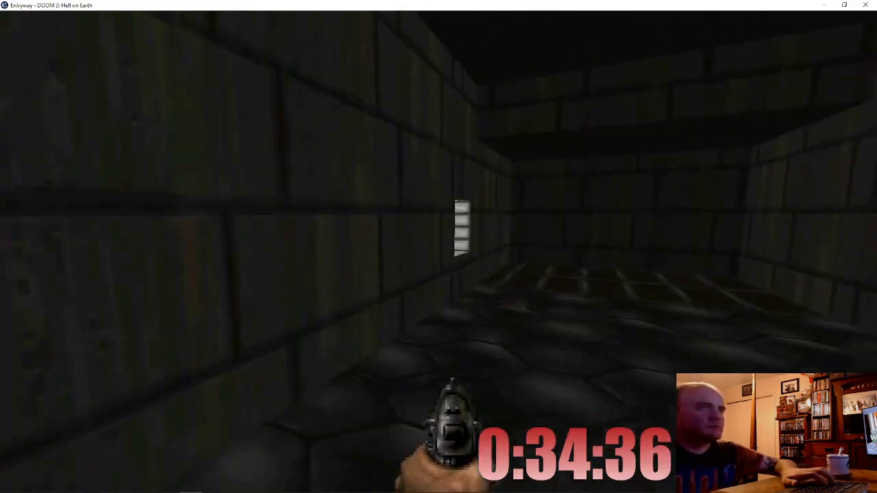
key("Escape")
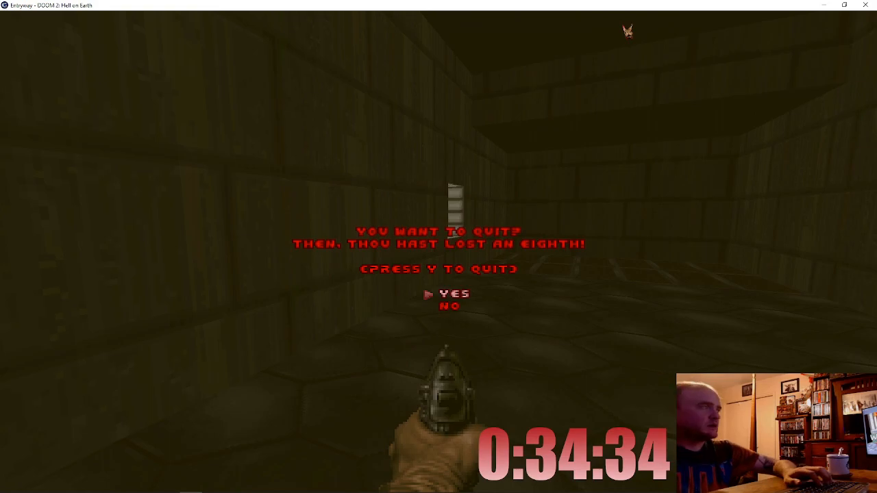
key("y")
Step: Move the lower room's south wall outward by 128 units so the side walls are 704 long
scroll(516, 116, "down", 2)
scroll(490, 180, "up", 3)
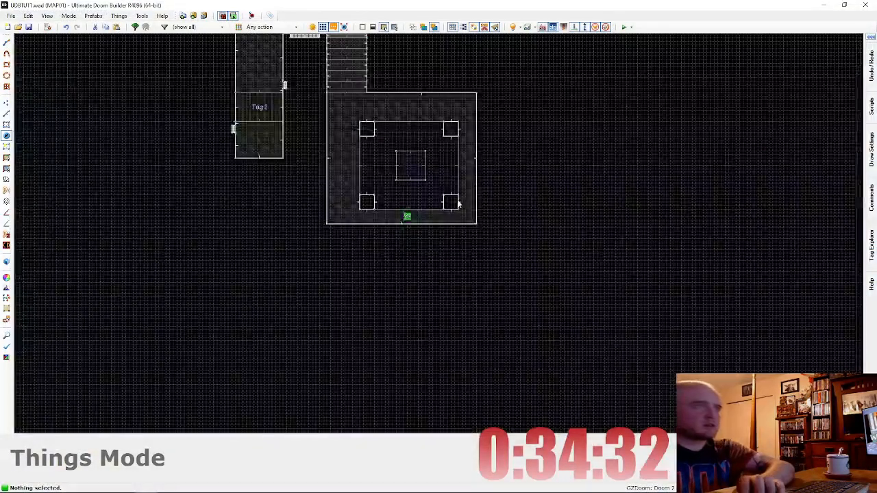
key("l")
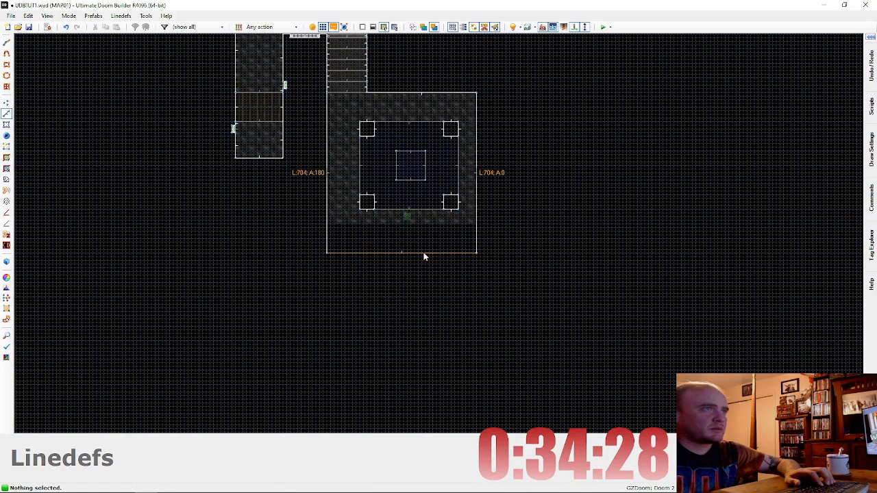
Step: Draw a 64 by 16 door alcove outward from the middle of the lower room's south wall
scroll(407, 265, "up", 3)
key("d")
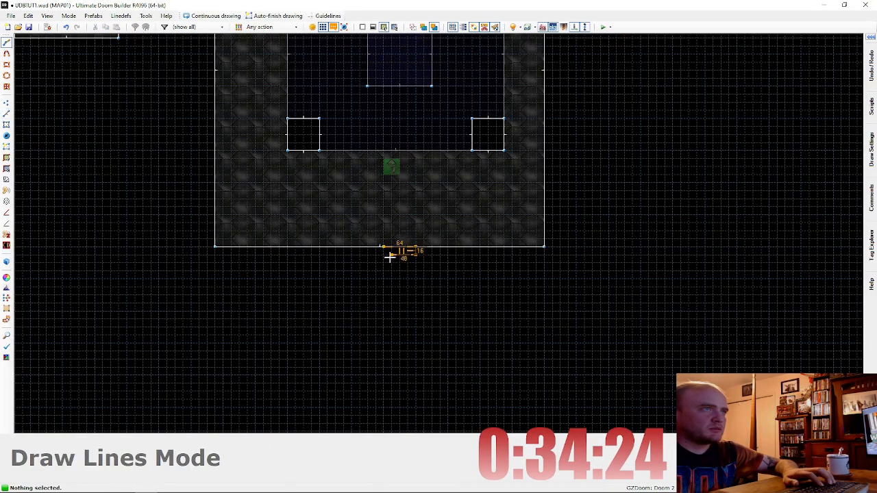
left_click(384, 248)
Step: Set the middle texture of the alcove's back wall to DOOR3
key("q")
key("e")
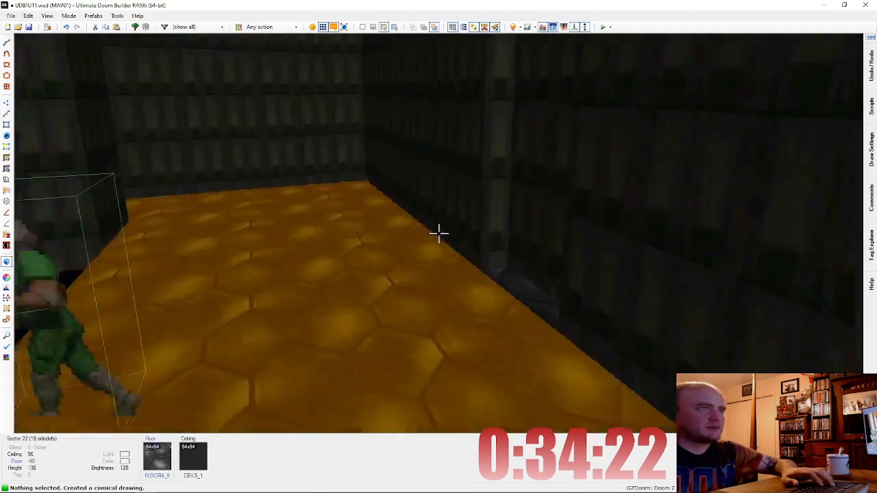
right_click(439, 234)
left_click(616, 110)
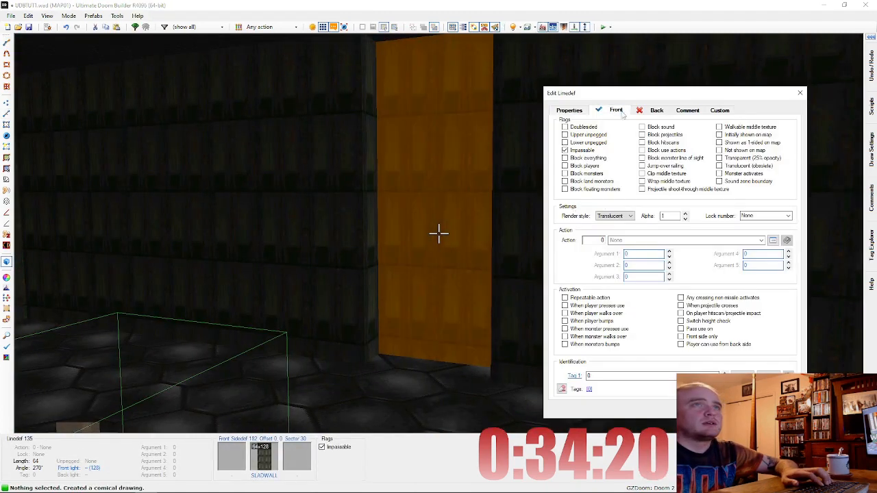
left_click(738, 256)
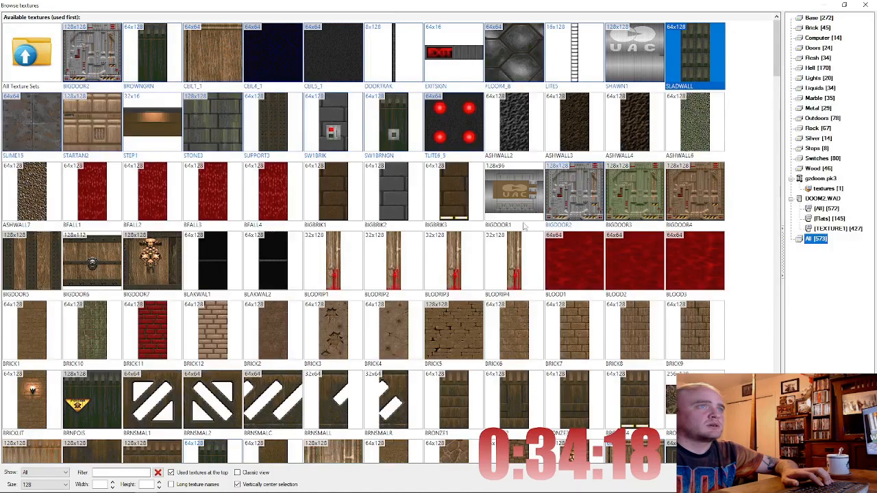
scroll(346, 263, "down", 5)
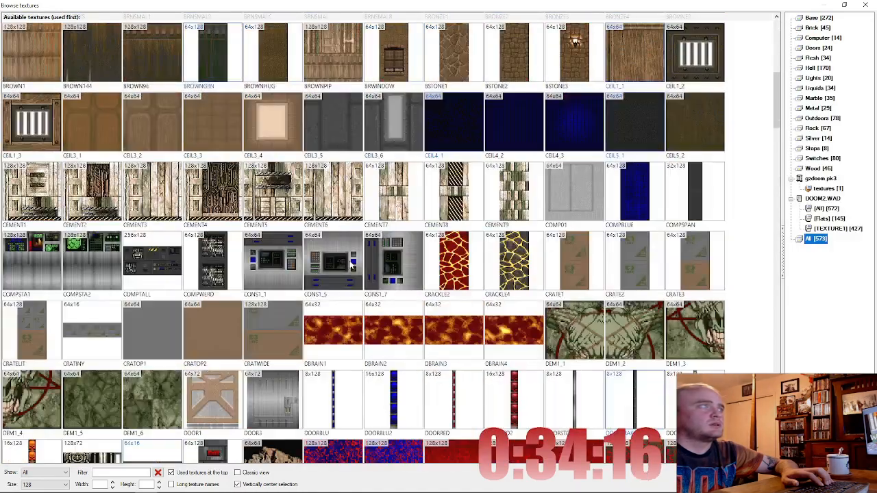
scroll(352, 267, "up", 7)
scroll(357, 263, "down", 9)
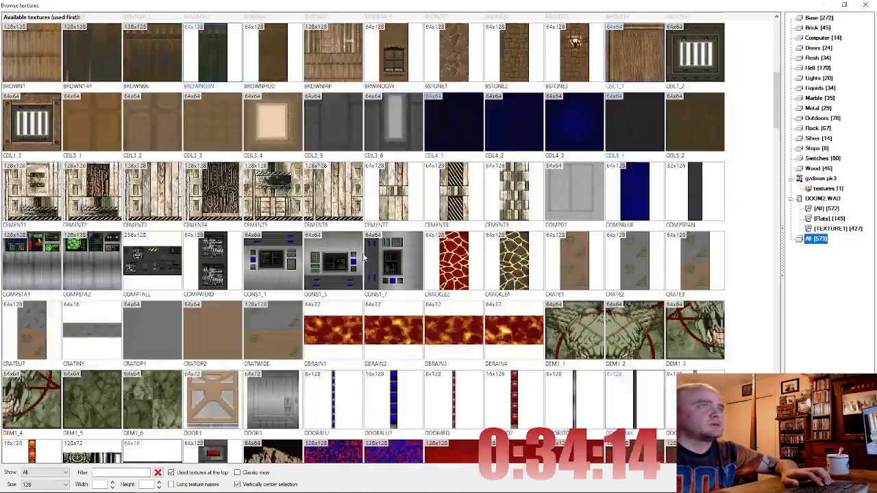
scroll(357, 262, "down", 2)
double_click(260, 136)
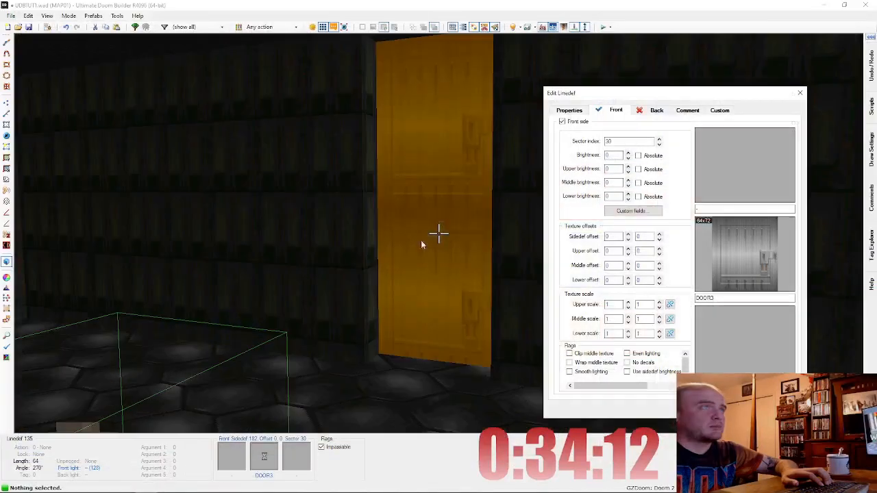
key("Return")
Step: Lower the door alcove's ceiling to a height of 32
key("d")
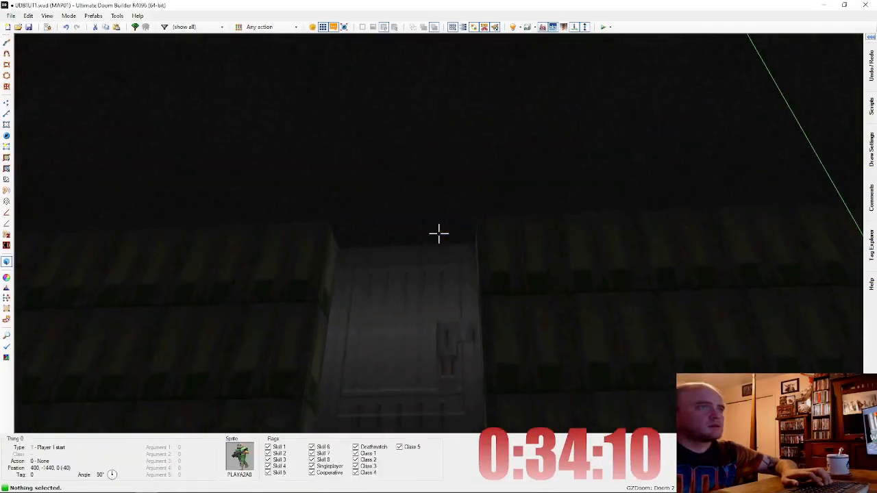
key("e")
left_click(438, 234)
scroll(439, 234, "down", 2)
key("d")
scroll(439, 234, "down", 6)
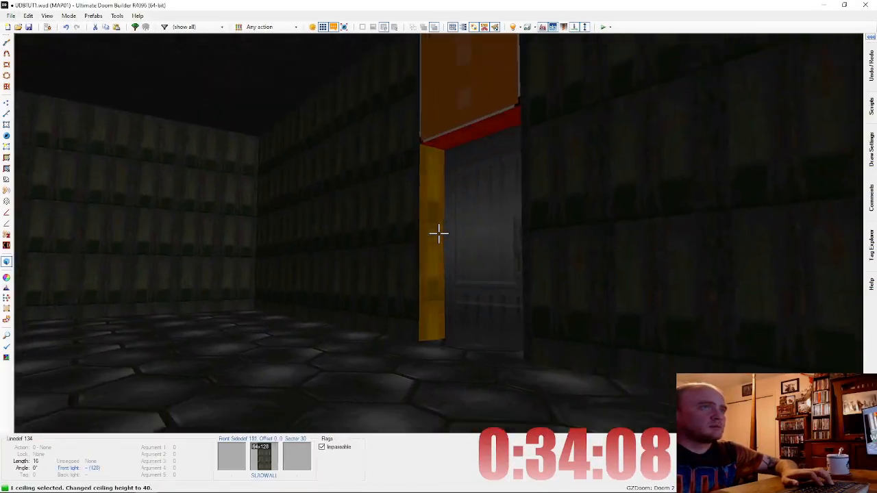
key("c")
Step: Copy the LITE5 texture to the door alcove's side walls and ceiling, and raise the alcove's brightness to 192
key("e")
key("d")
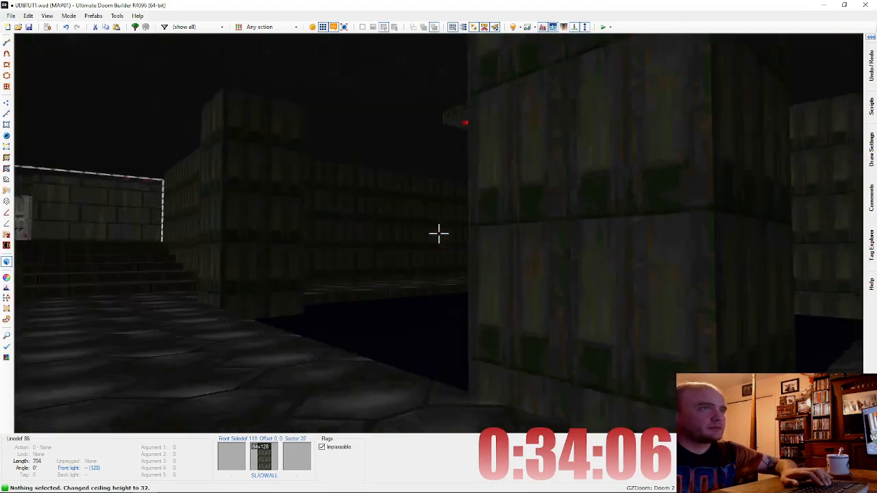
key("d")
key("ctrl+c")
key("w")
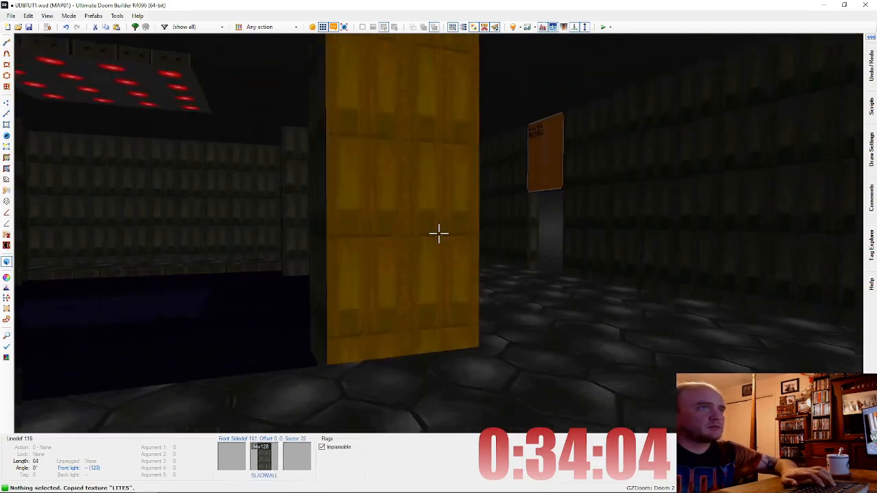
key("ctrl+v")
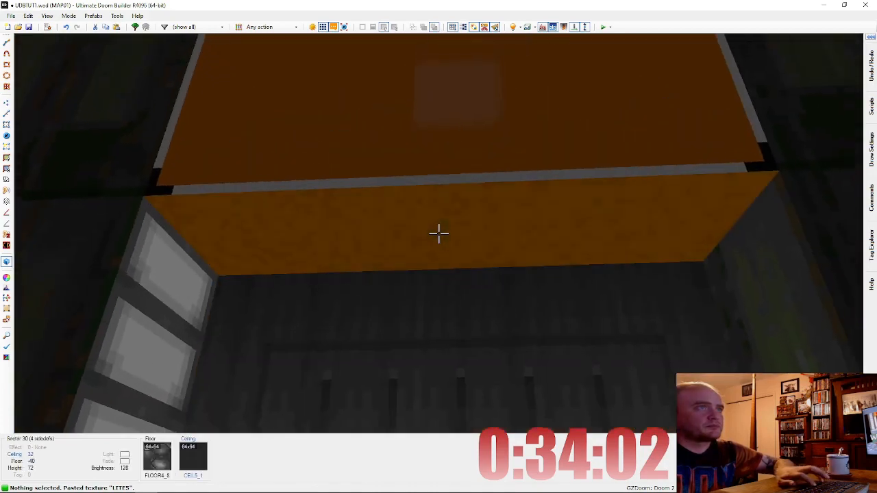
key("ctrl+v")
key("ctrl+v")
key("d")
scroll(439, 234, "up", 6, "ctrl")
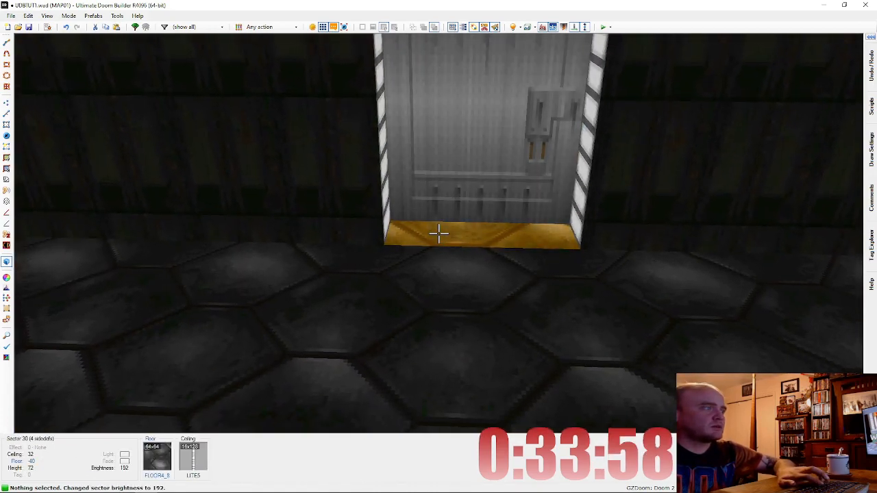
Step: Apply the SLADWALL texture to the wall above the door alcove and auto-align it horizontally
key("ctrl+v")
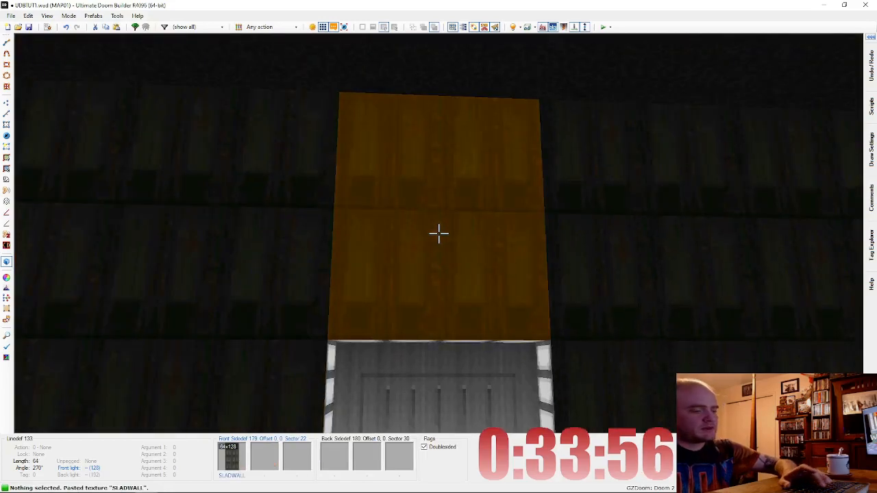
key("a")
key("d")
key("w")
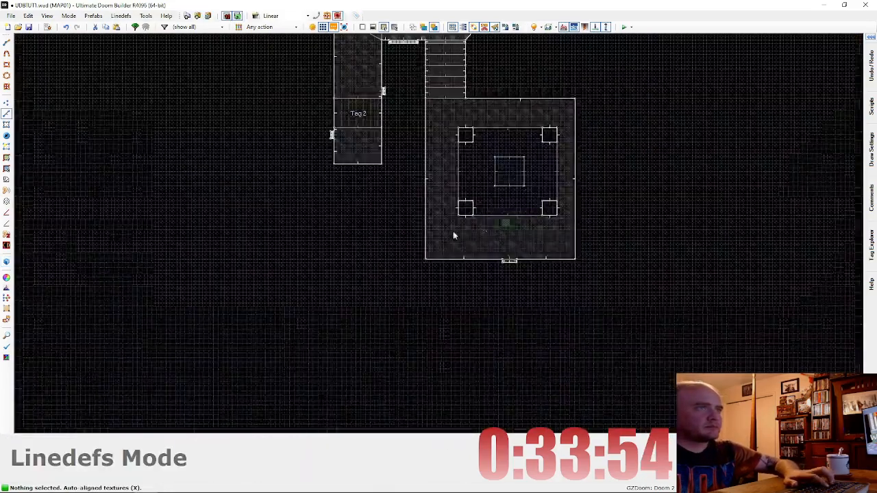
Step: Move the door alcove sector outward from the pillar room so the room's south wall becomes two slanted walls meeting at the alcove
scroll(507, 223, "up", 4)
key("t")
right_click_drag(506, 229, 525, 287)
scroll(516, 313, "down", 4)
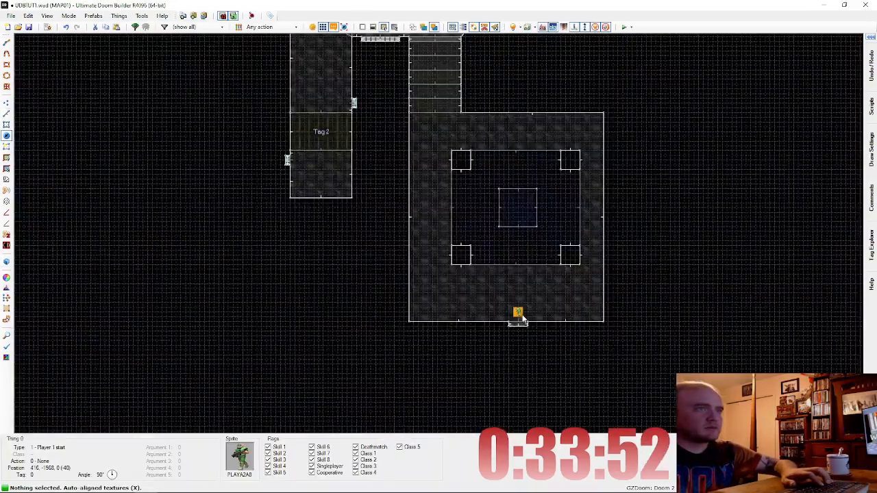
key("s")
scroll(521, 328, "up", 4)
left_click_drag(515, 327, 515, 420)
scroll(549, 317, "down", 2)
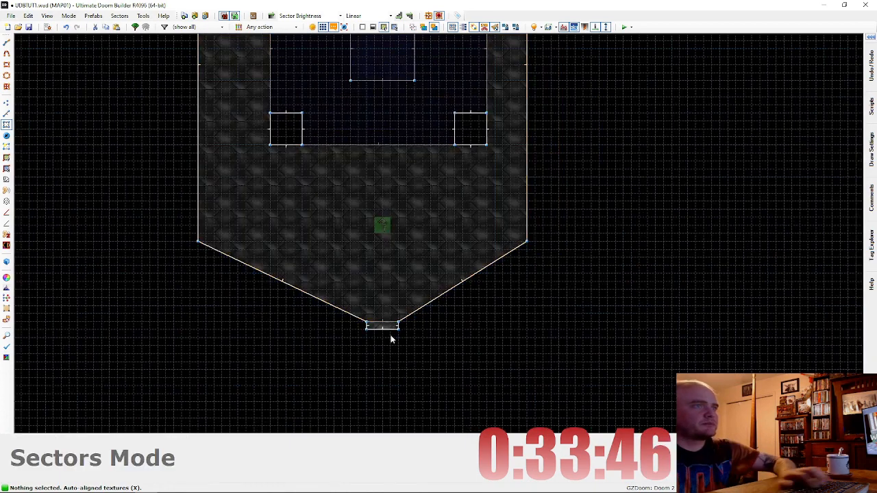
mouse_move(393, 326)
left_mouse_down()
mouse_move(370, 327)
mouse_move(386, 335)
left_mouse_up()
Step: Move the Player 1 start to just in front of the relocated door alcove and check the area in 3D
key("t")
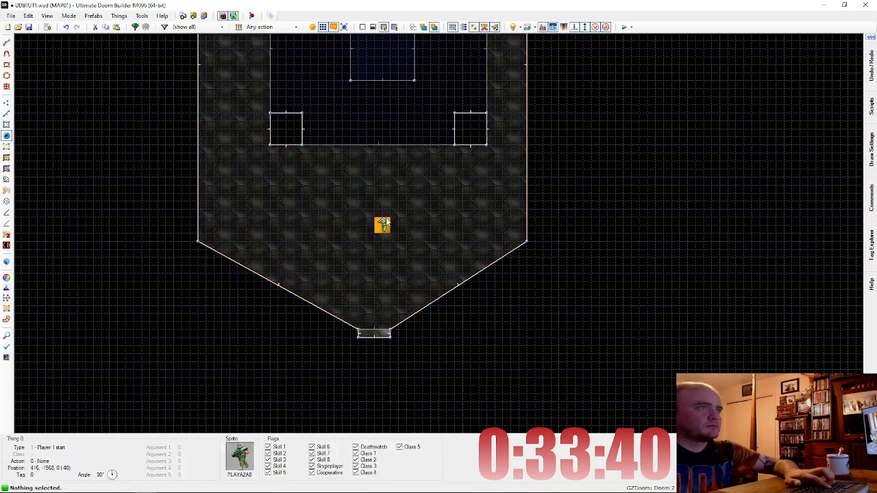
left_click_drag(382, 225, 376, 285)
key("w")
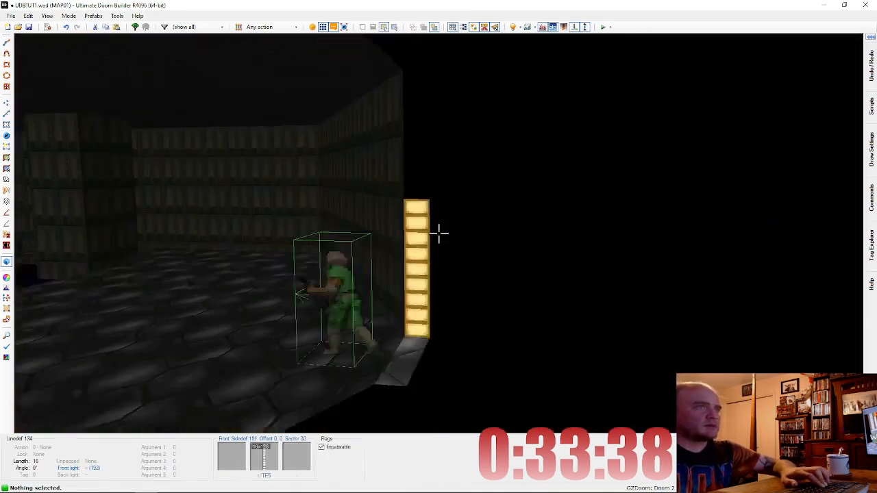
key("s")
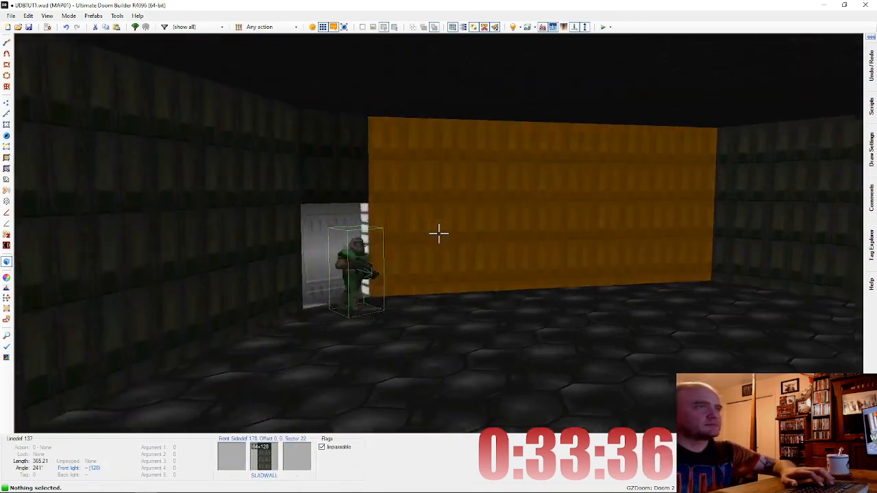
key("f")
key("w")
Step: Place a floor lamp in the pillar room's southwest corner, tight against the walls
scroll(439, 235, "down", 6)
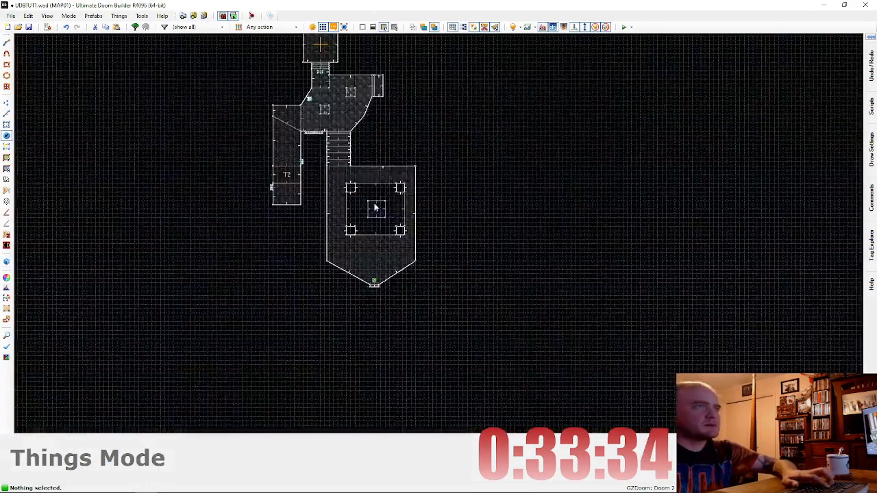
scroll(377, 209, "up", 4)
key("Insert")
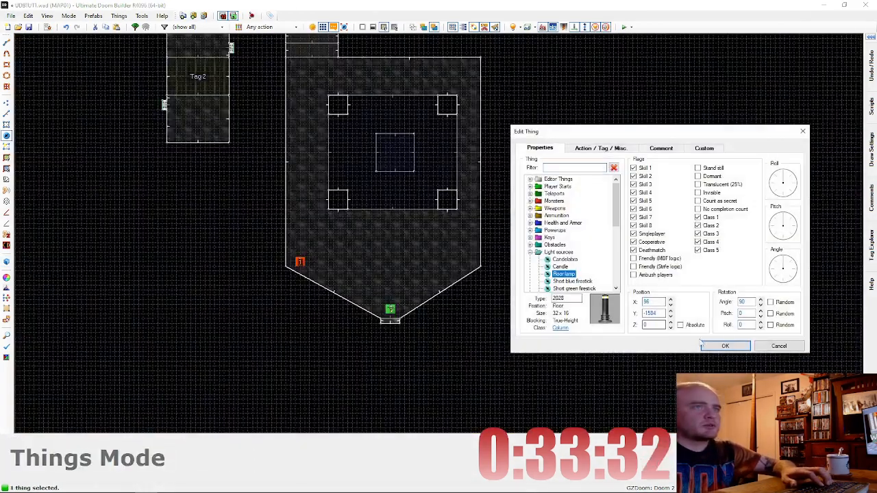
left_click(724, 347)
scroll(278, 250, "up", 4)
left_click_drag(241, 253, 221, 255)
Step: Paste copies of the floor lamp into the pillar room's southeast and northeast corners
key("ctrl+v")
key("Return")
mouse_move(624, 239)
right_mouse_down()
mouse_move(621, 248)
mouse_move(627, 244)
right_mouse_up()
scroll(619, 237, "down", 4)
key("ctrl+v")
scroll(620, 92, "up", 4)
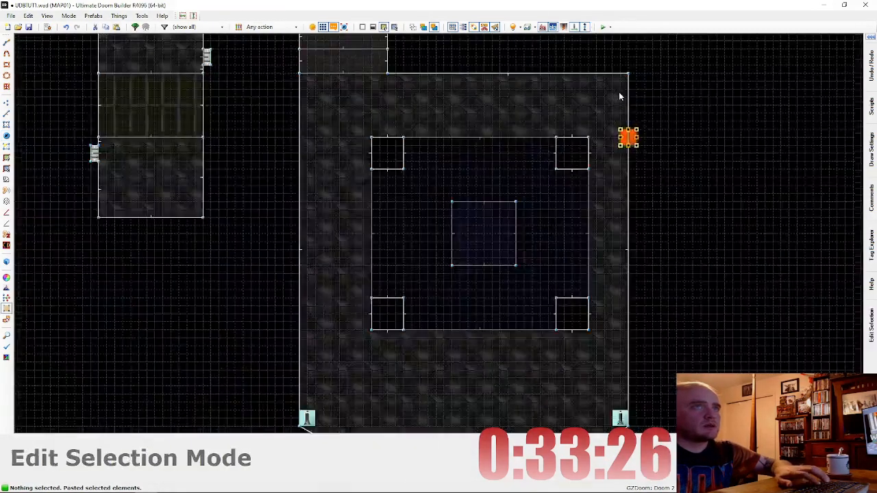
key("Return")
right_click_drag(632, 151, 620, 115)
Step: Raise the pillar room's main sector brightness to 160 and inspect the lit room in 3D
key("w")
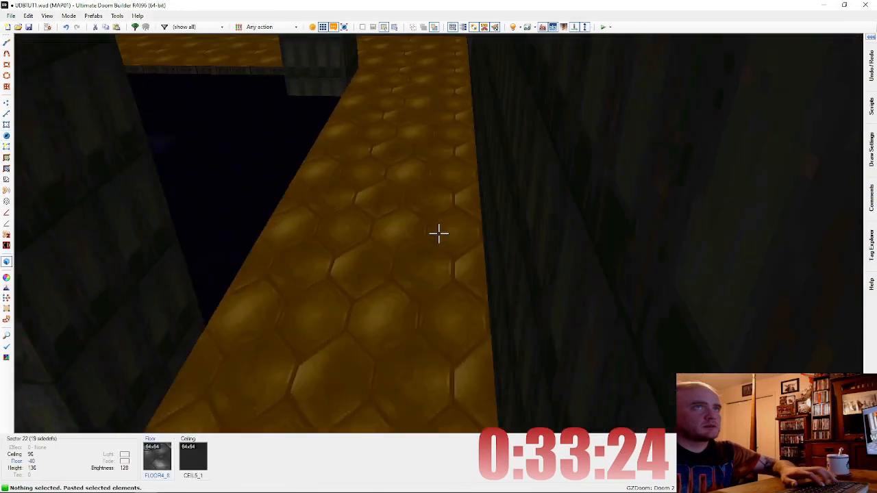
scroll(439, 234, "up", 4, "ctrl")
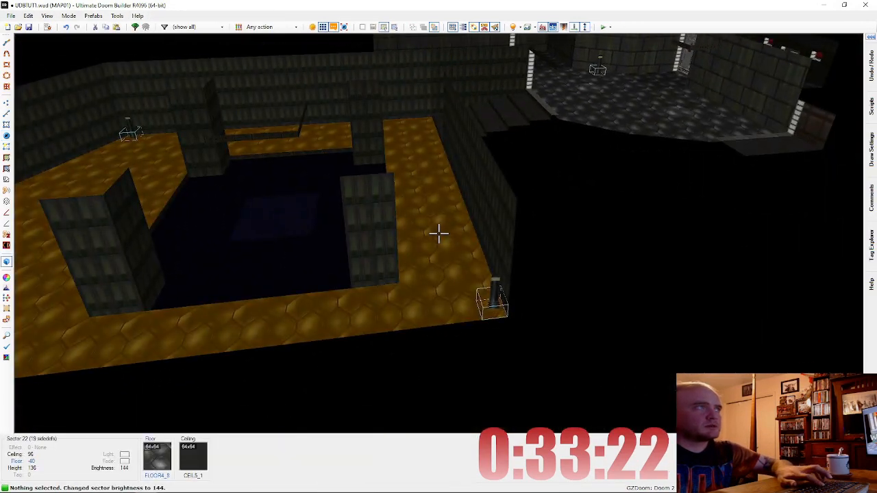
key("d")
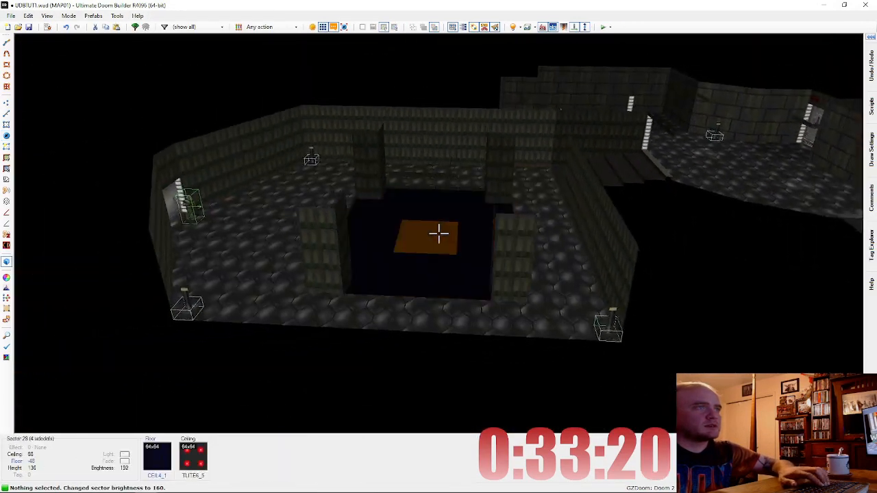
key("e")
key("d")
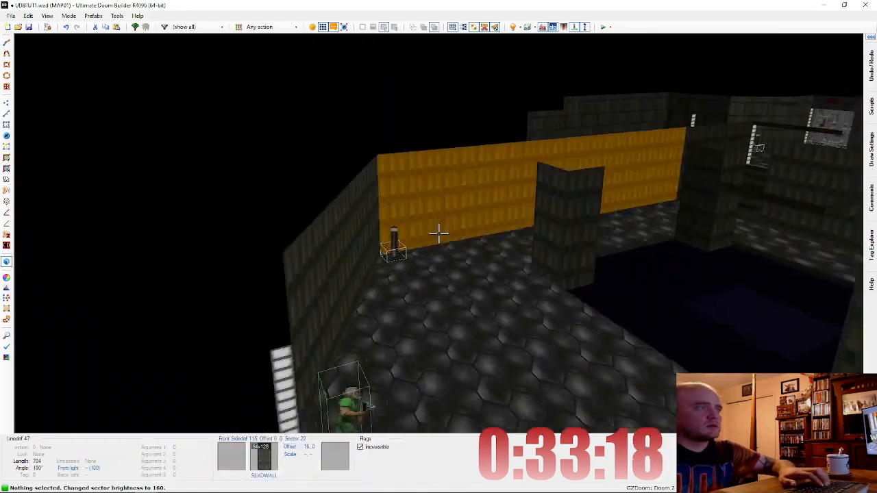
key("e")
key("f")
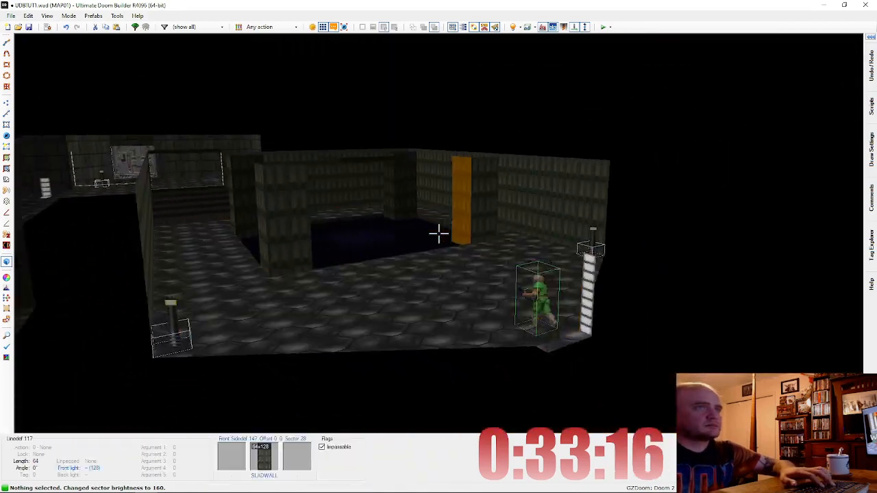
key("w")
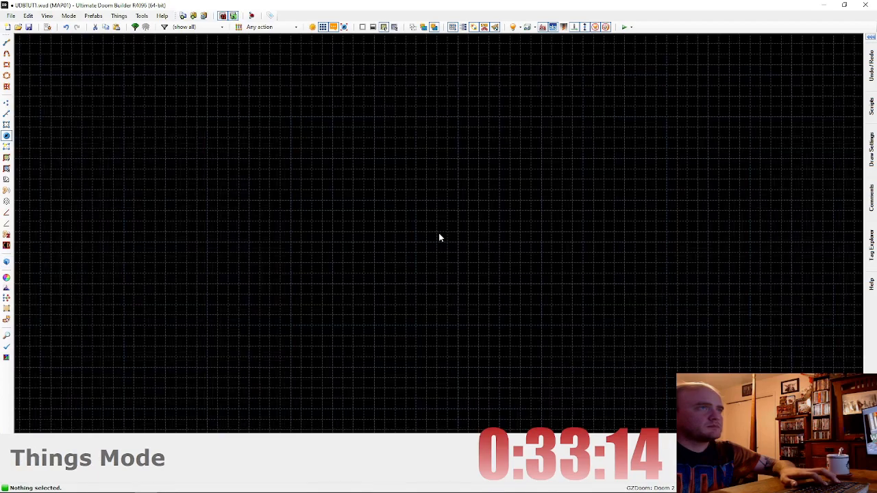
Step: Insert a Former Human monster at the south edge of the recessed area, midway between the two pillars
scroll(438, 233, "down", 5)
key("Up")
key("Up")
scroll(418, 298, "up", 4)
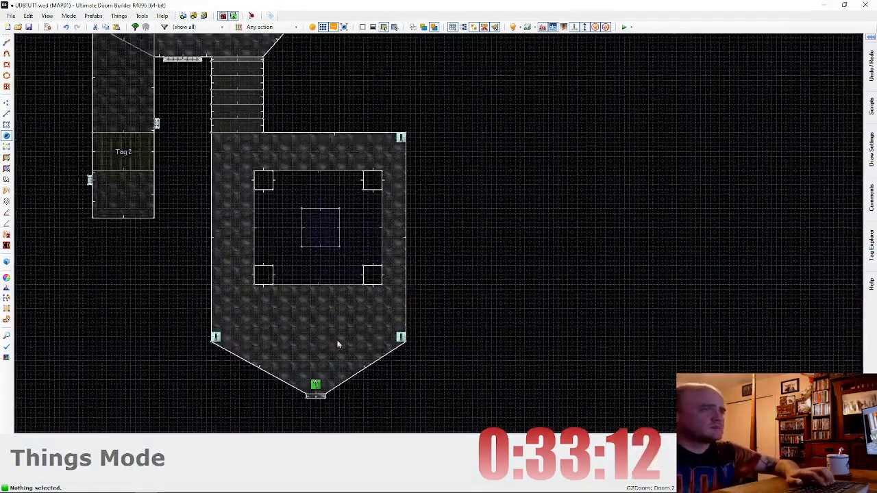
key("Insert")
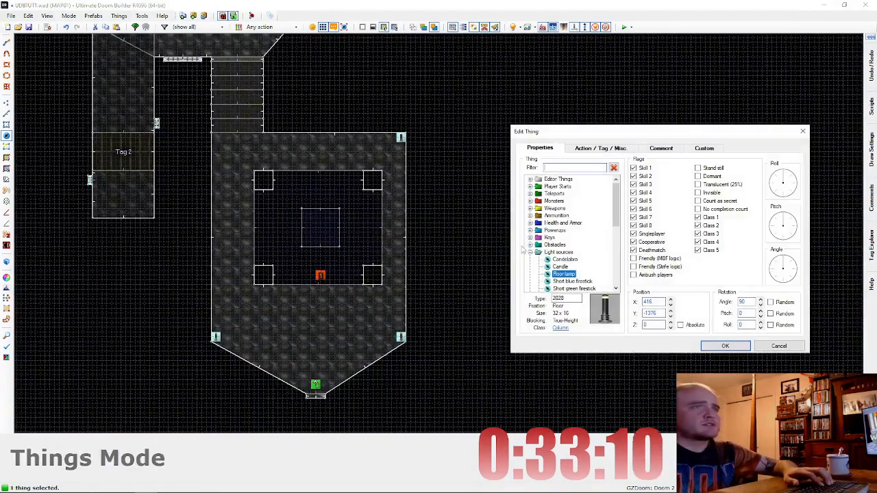
left_click(535, 200)
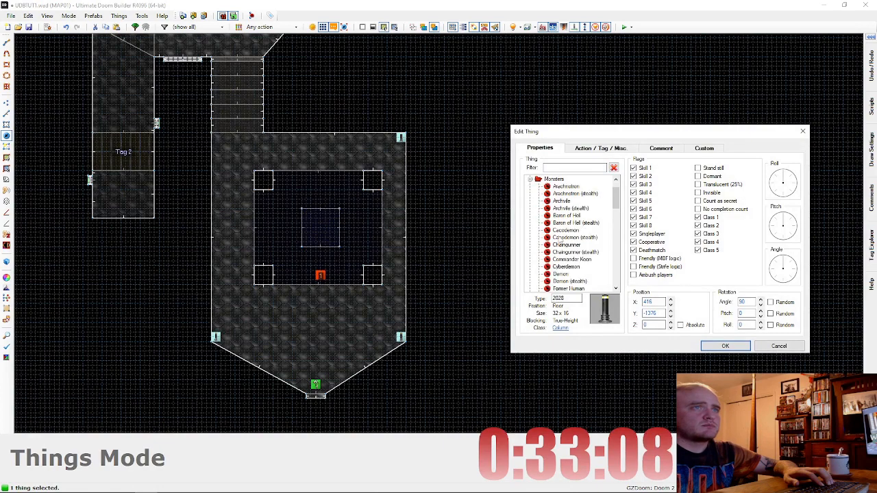
scroll(563, 262, "down", 2)
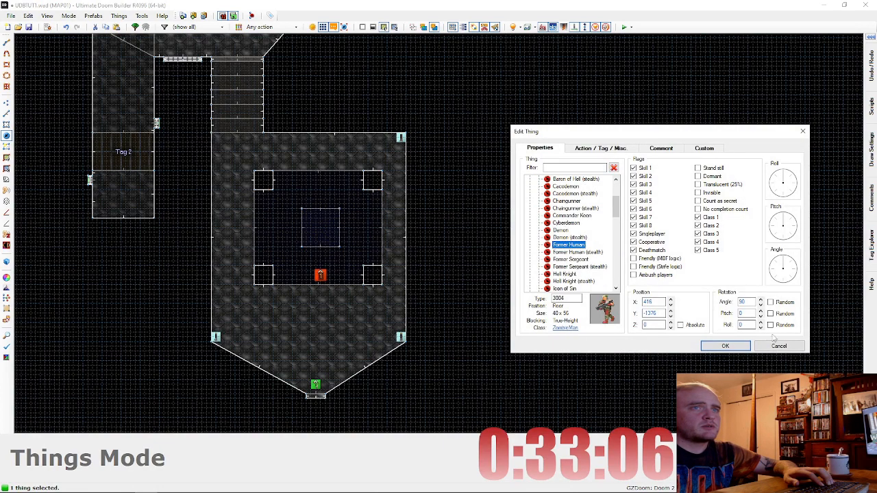
left_click(742, 349)
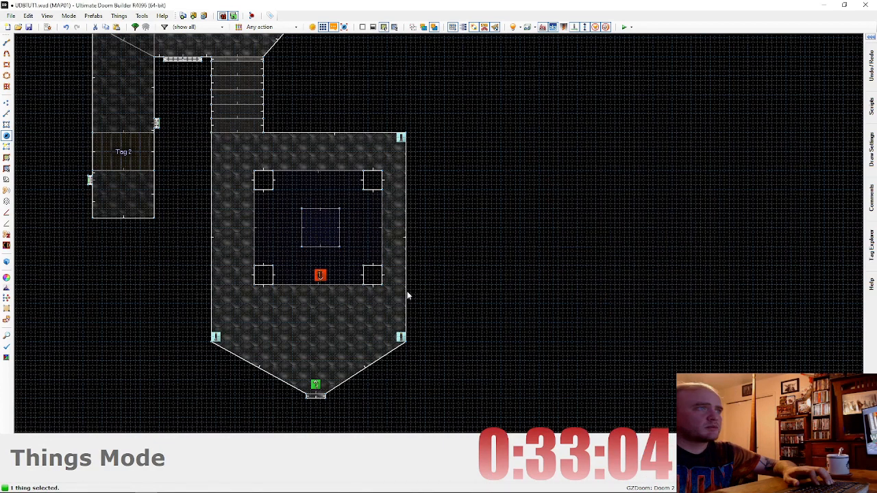
right_click(320, 275)
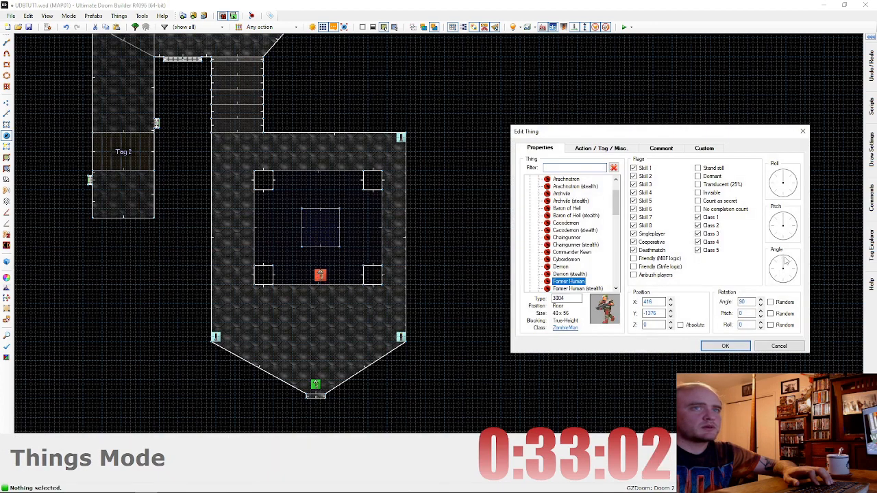
left_click(743, 346)
Step: Paste two copies of the Former Human and space all three evenly in a row between the southern pillars
scroll(320, 275, "up", 1)
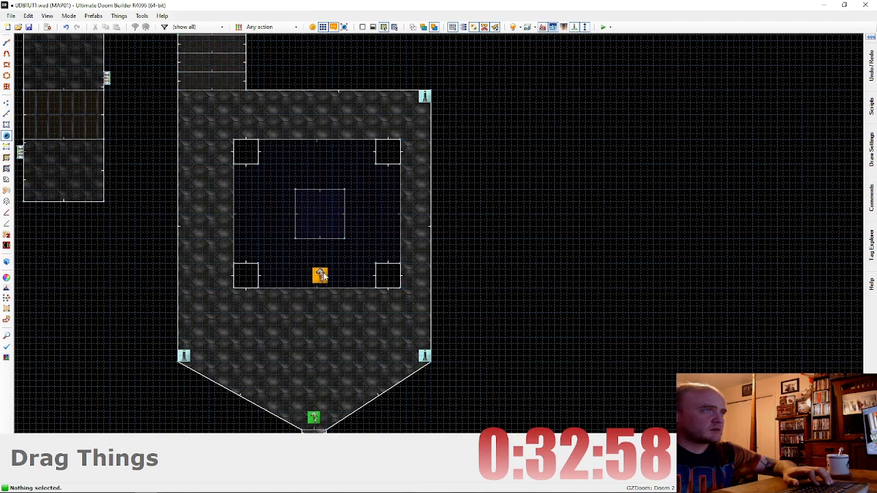
right_click_drag(324, 277, 321, 276)
key("ctrl+c")
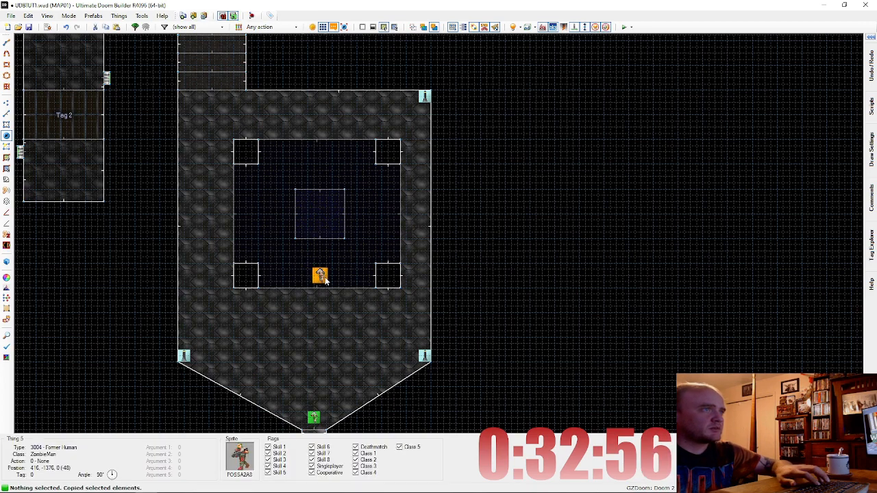
key("ctrl+v")
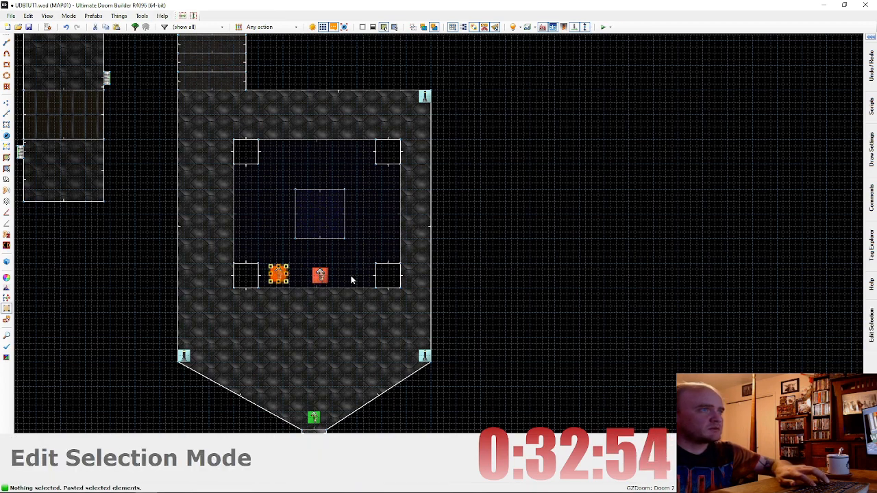
key("ctrl+v")
key("Return")
right_click_drag(352, 279, 357, 279)
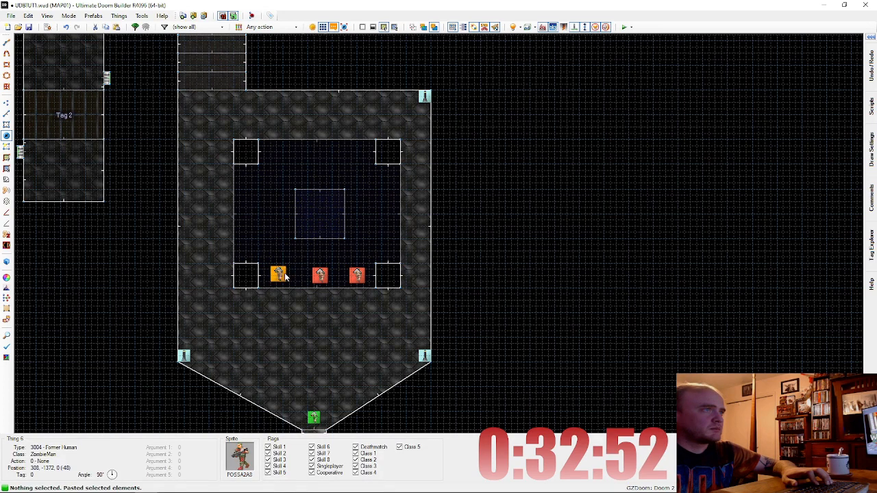
right_click_drag(286, 275, 351, 277)
scroll(319, 357, "up", 2)
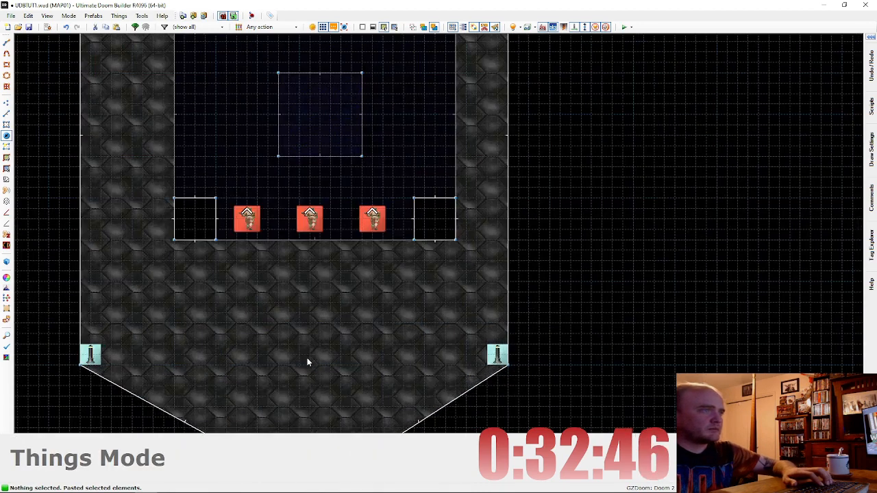
Step: Add a Dead player decoration on the floor between the player start and the Former Humans, shifting it slightly toward the monsters
right_click(307, 358)
scroll(566, 269, "down", 10)
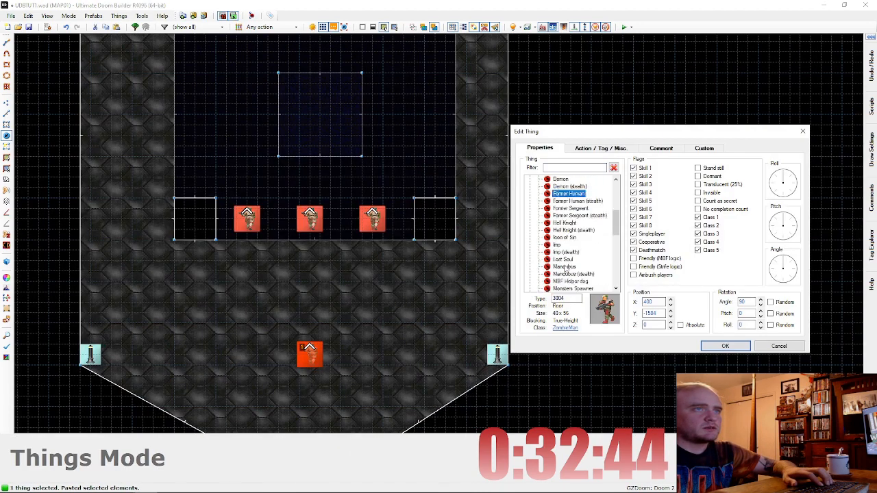
left_click(530, 231)
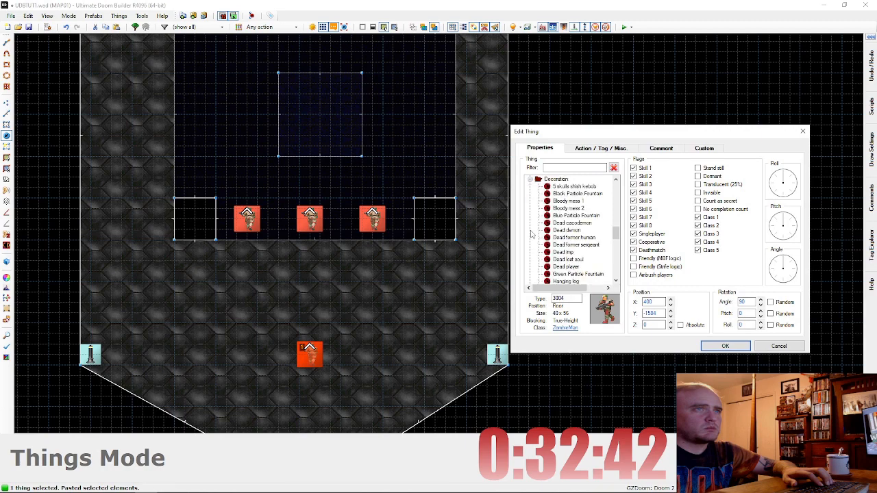
left_click(567, 267)
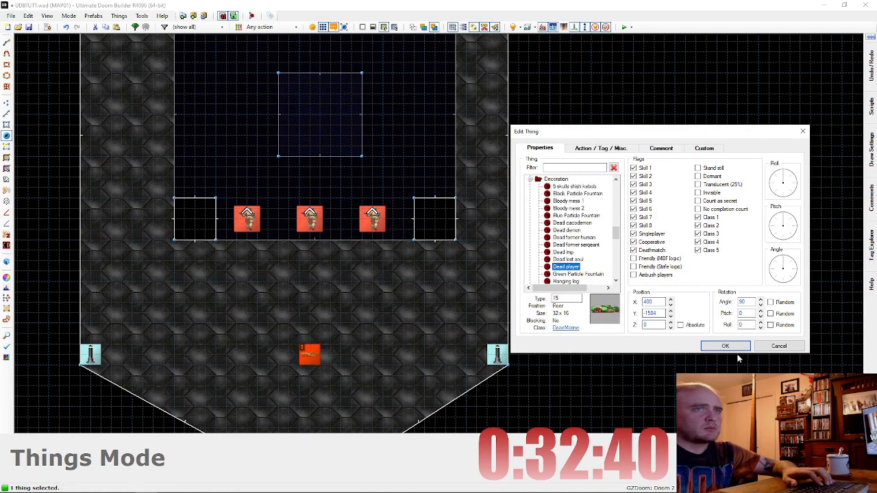
left_click(725, 346)
scroll(374, 350, "down", 2)
scroll(350, 329, "up", 3)
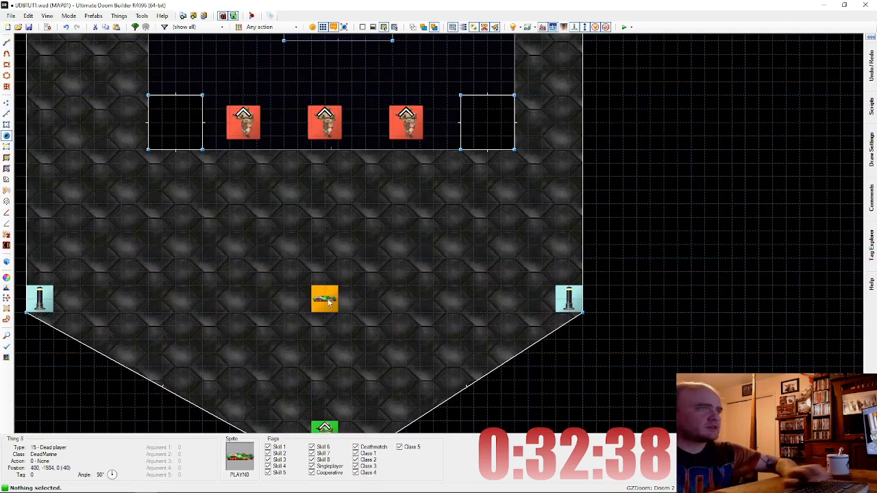
left_click_drag(328, 302, 324, 273)
Step: Add a Shotgun and position it just southwest of the dead player
right_click(312, 312)
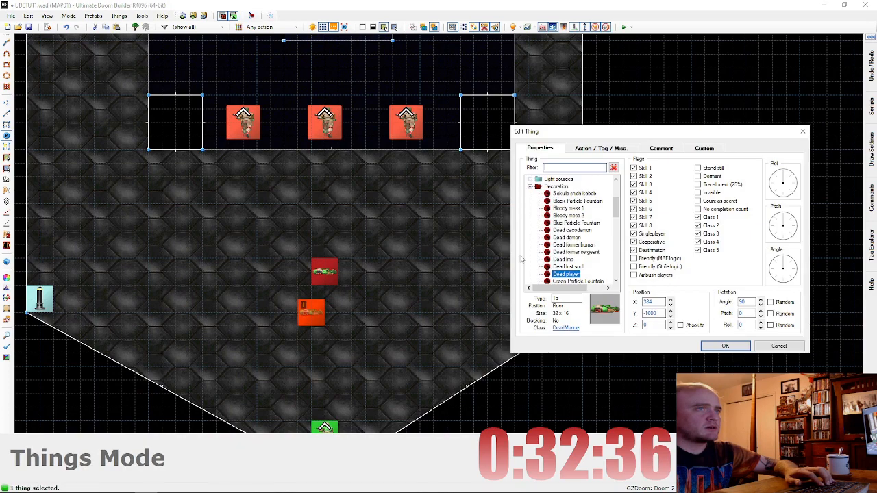
scroll(558, 218, "up", 3)
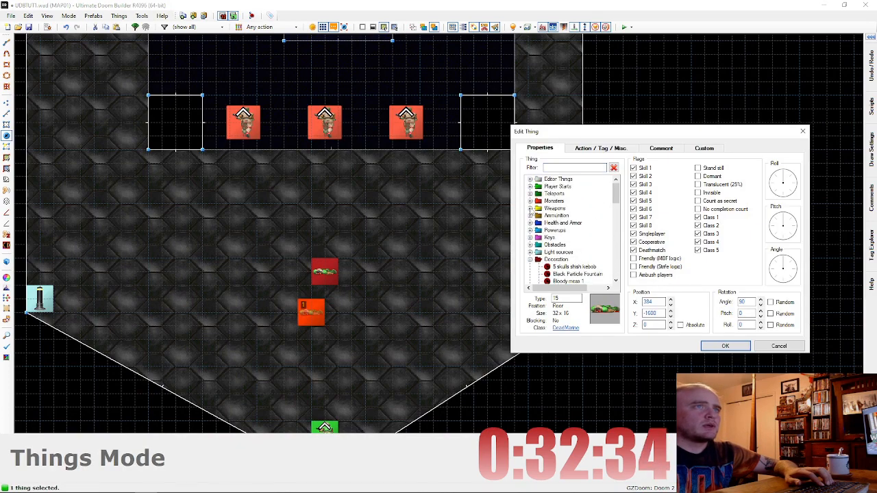
left_click(530, 202)
scroll(556, 230, "up", 2)
scroll(552, 237, "down", 10)
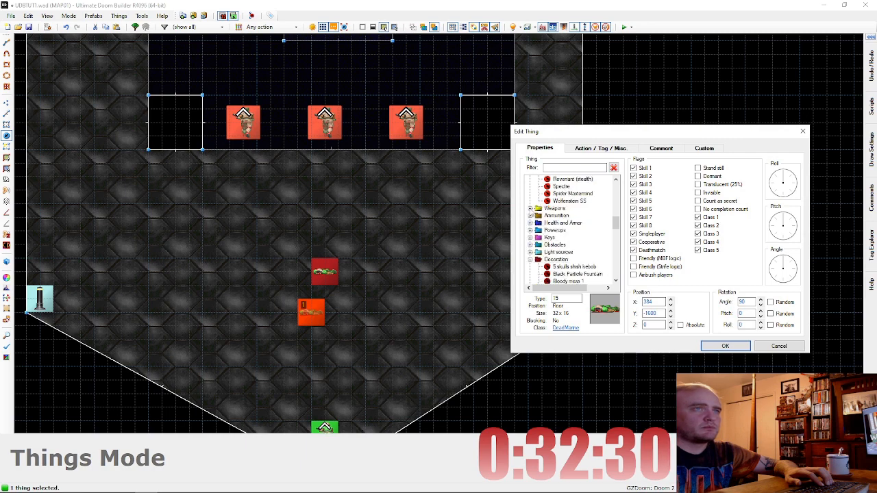
left_click(724, 346)
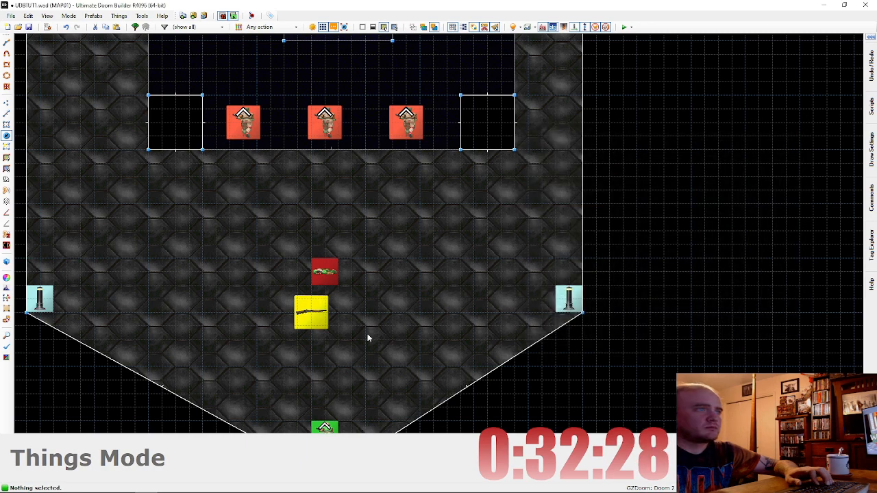
mouse_move(323, 313)
left_mouse_down()
mouse_move(309, 300)
mouse_move(311, 312)
left_mouse_up()
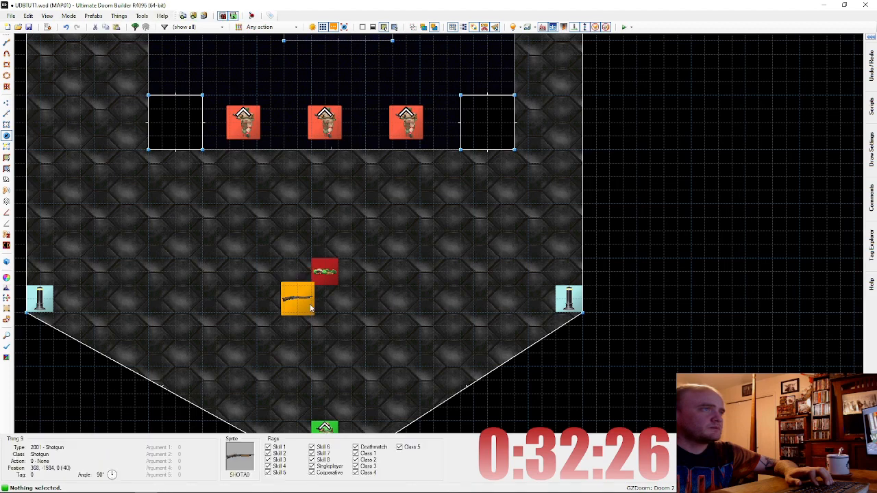
Step: Add Shotgun shells and position them just east of the dead player
right_click(363, 234)
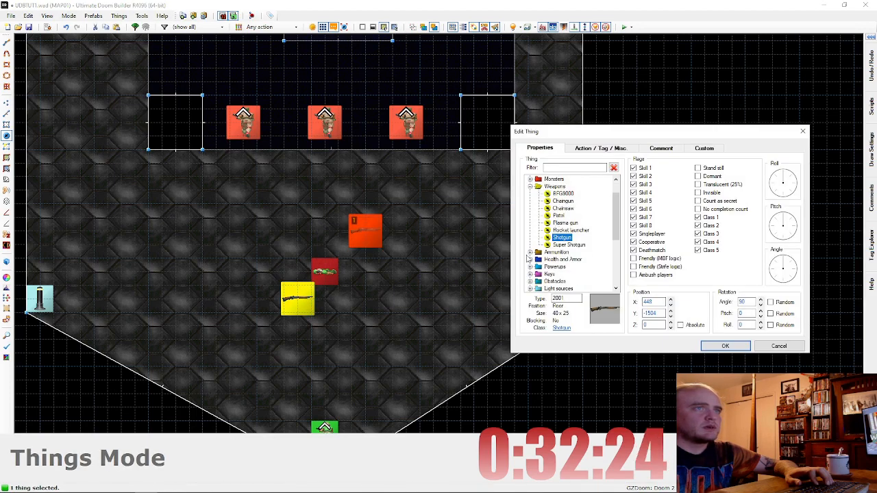
left_click(529, 253)
left_click(724, 346)
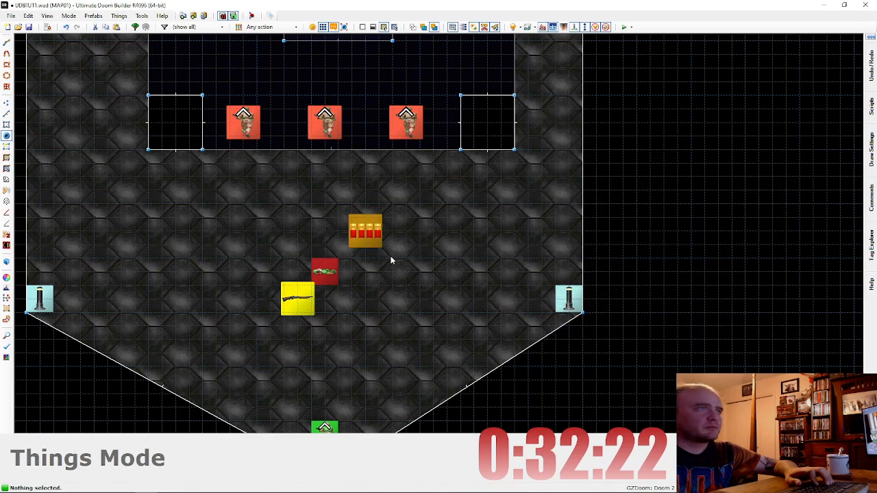
left_click_drag(370, 233, 395, 266)
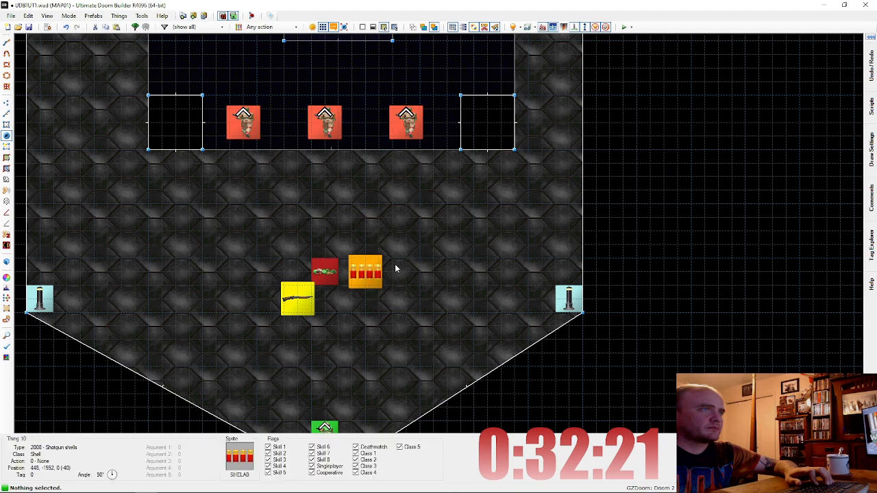
Step: Playtest the map by collecting the shotgun and shells and shooting the Former Humans, and quit back to the editor
left_click(625, 27)
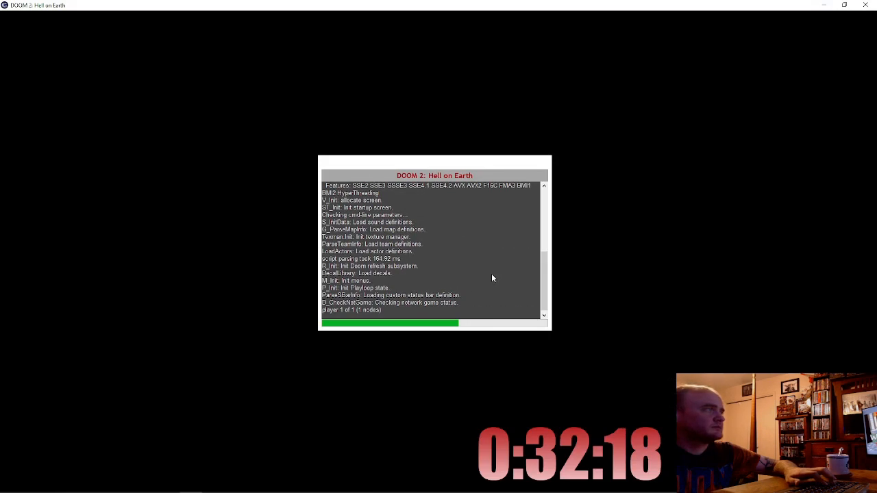
key("w")
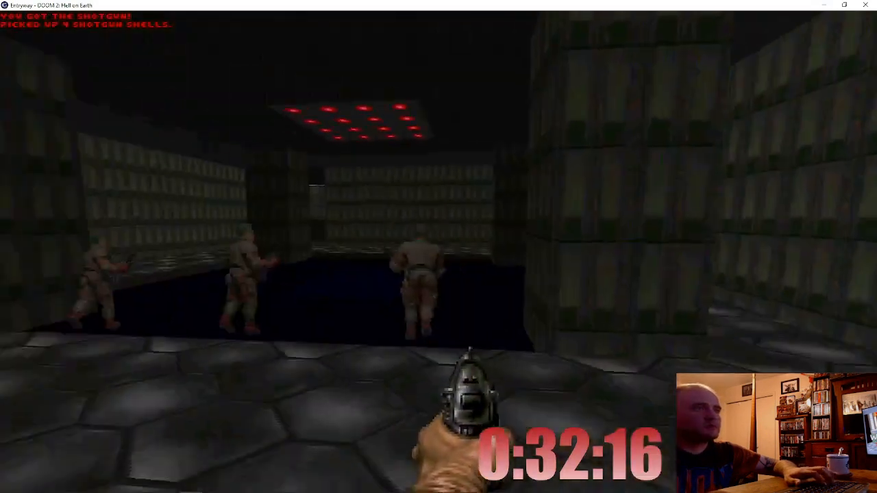
key("s")
key("a")
key("w")
key("ctrl")
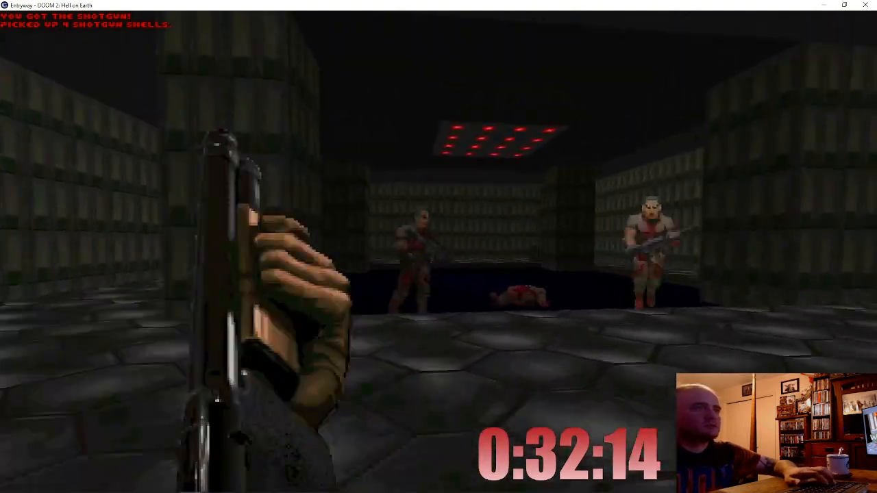
key("ctrl")
key("s")
key("d")
key("ctrl")
key("w")
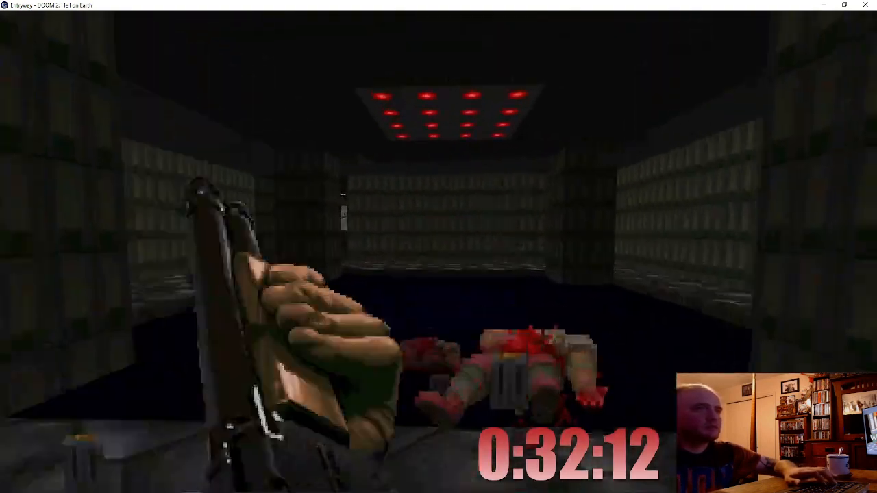
key("w")
key("s")
key("Escape")
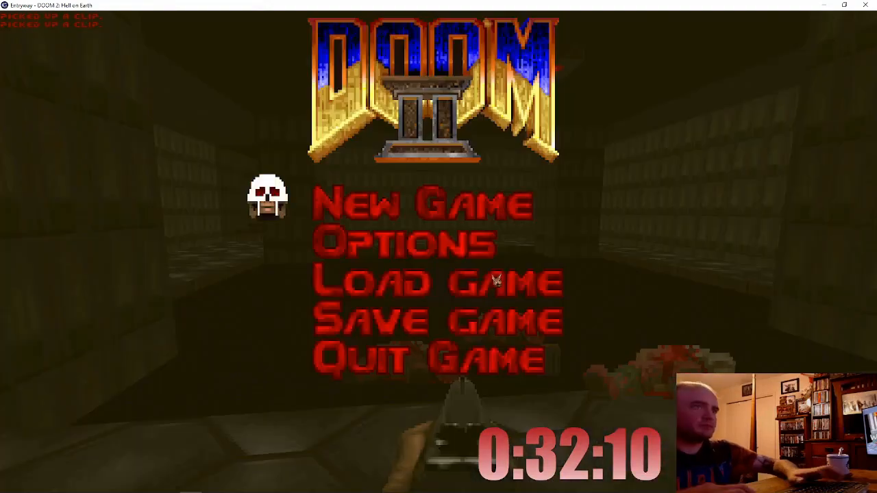
key("Up")
key("Return")
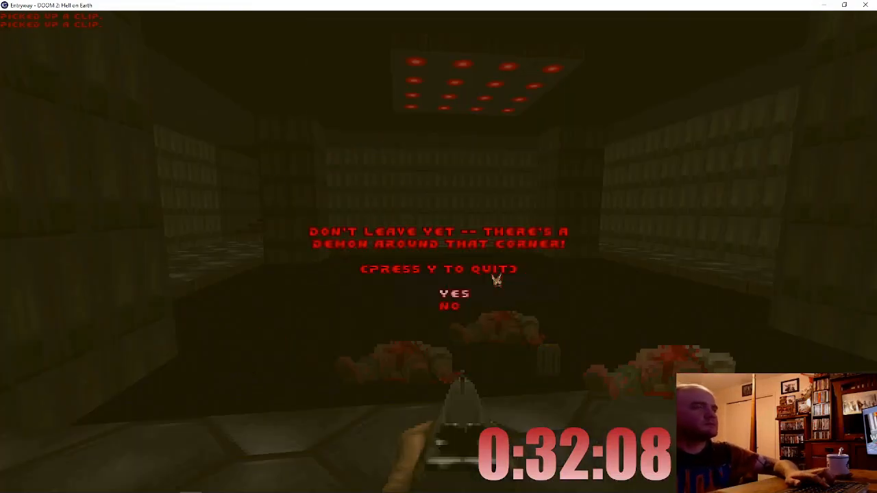
key("y")
Step: Add a Demon monster in the small square at the centre of the recessed pillar area
scroll(405, 127, "down", 5)
middle_click_drag(398, 82, 397, 172)
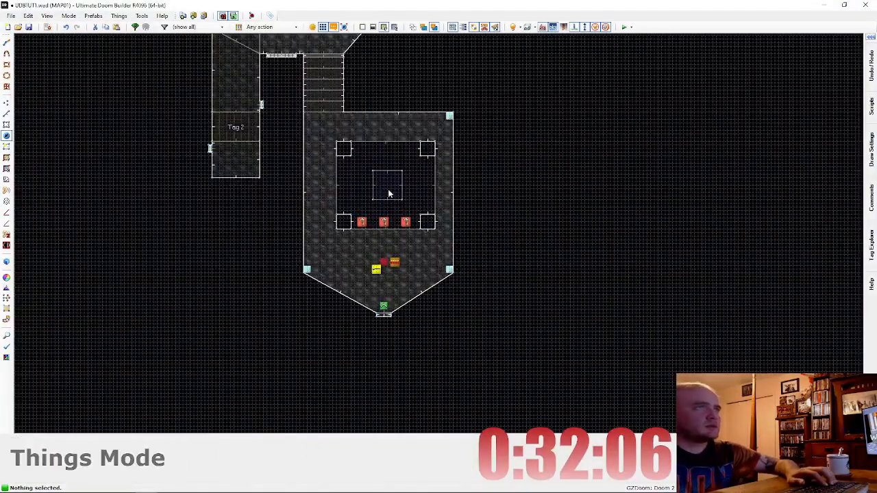
double_click(388, 194)
scroll(546, 245, "down", 3)
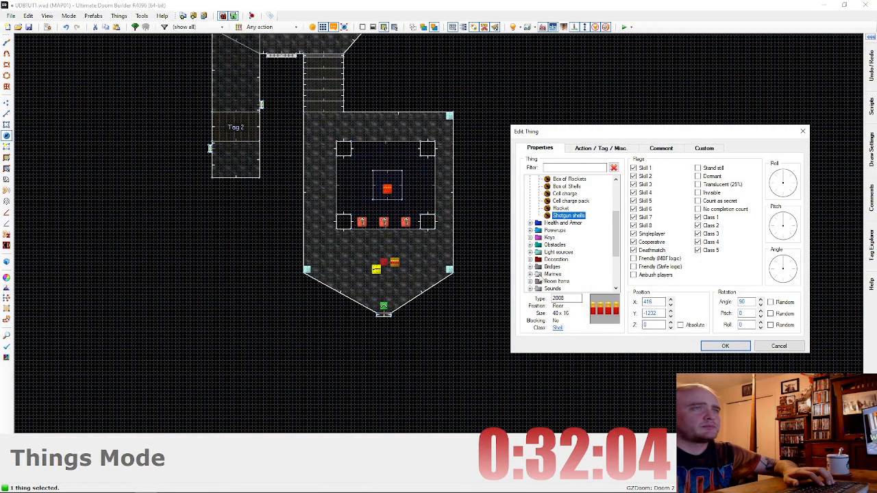
scroll(537, 222, "up", 3)
left_click(531, 200)
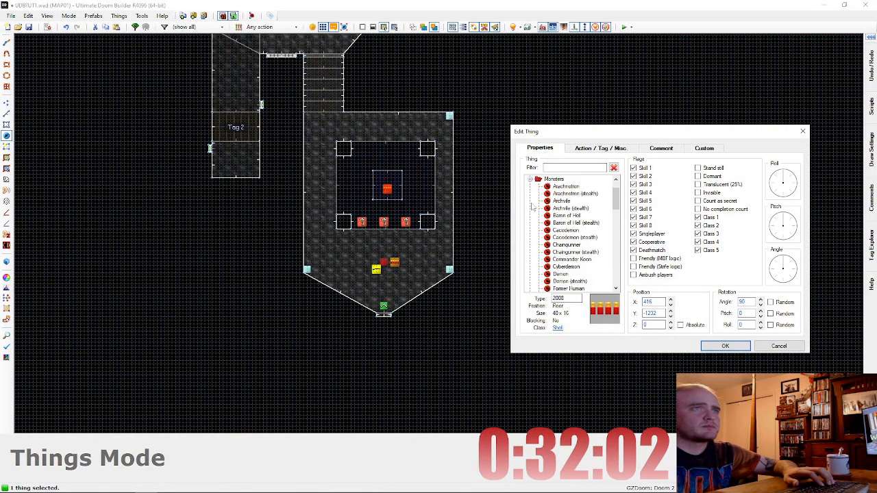
scroll(573, 264, "down", 3)
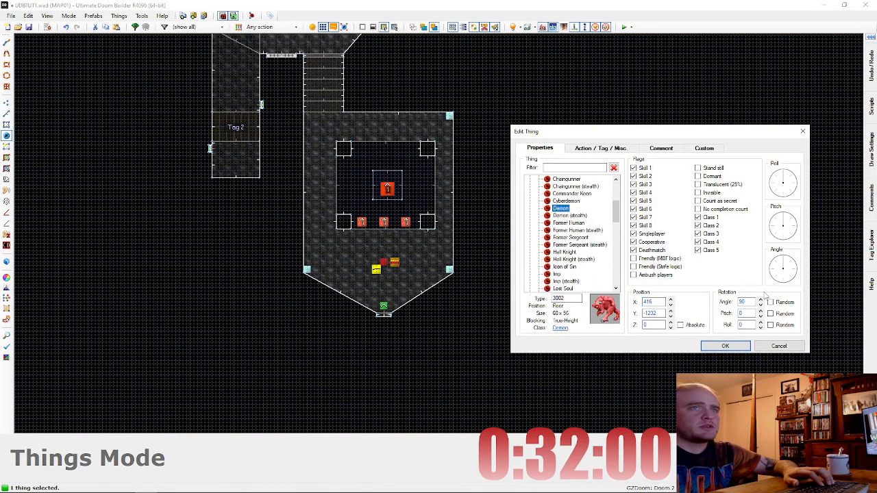
left_click(737, 350)
scroll(395, 168, "up", 4)
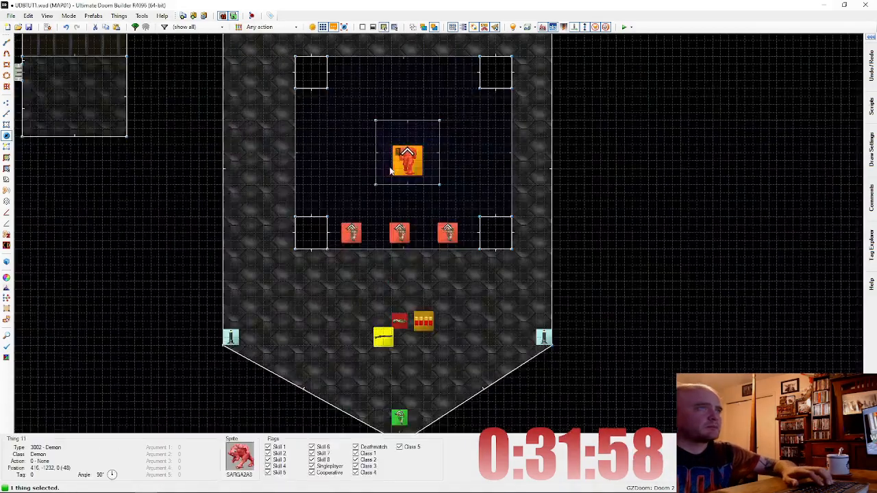
left_click_drag(396, 167, 396, 167)
Step: Extend the south end of the Tag 2 corridor and draw a side passage about 288 by 128 units off its southwest corner
scroll(396, 170, "down", 6)
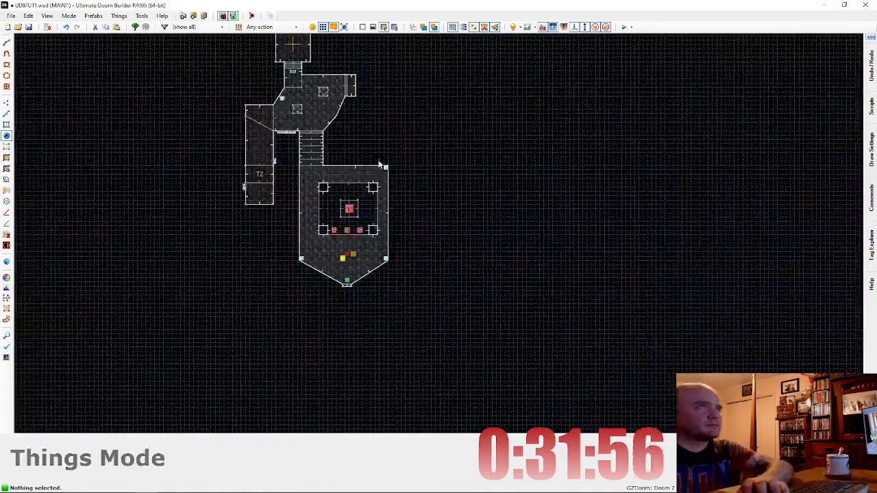
scroll(361, 243, "up", 3)
key("l")
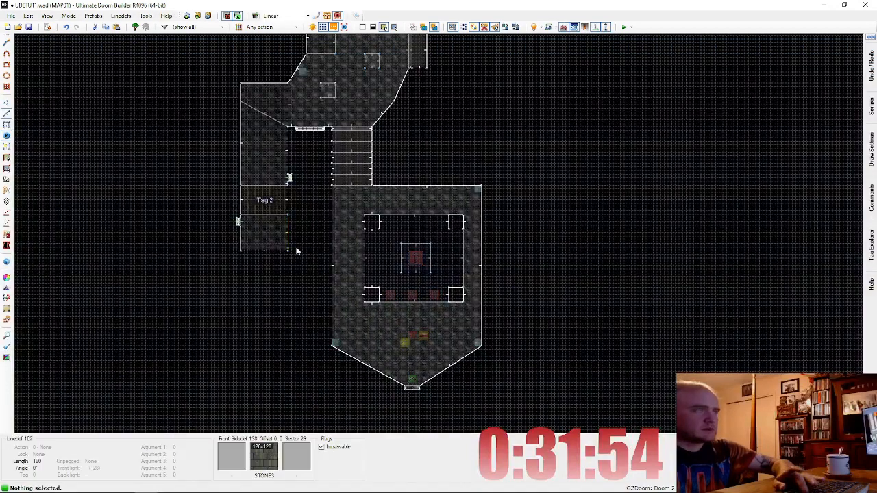
left_click_drag(270, 263, 270, 274)
key("d")
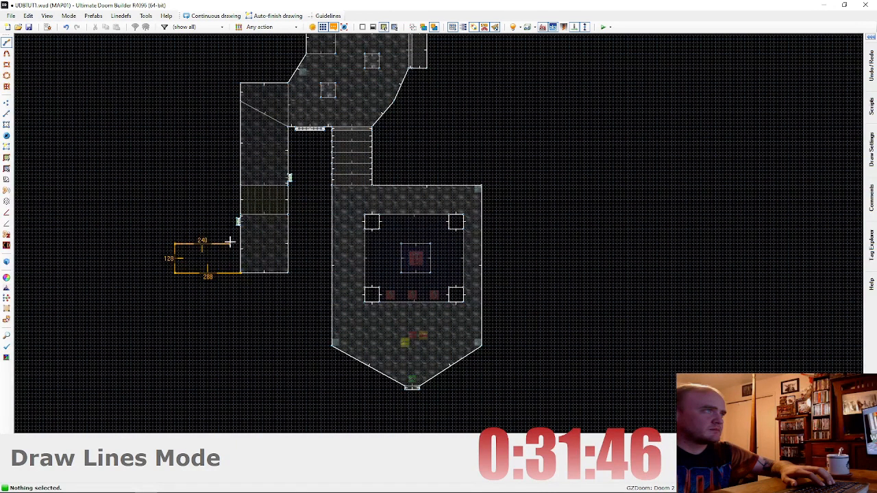
left_click(237, 272)
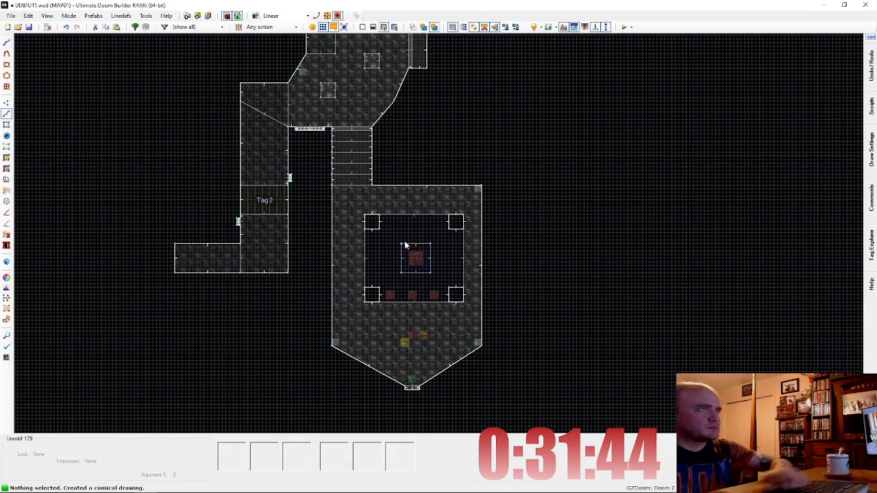
Step: Add a Health bonus along the east wall just north of the southeast lamp
scroll(484, 265, "down", 3)
scroll(284, 323, "up", 5)
key("t")
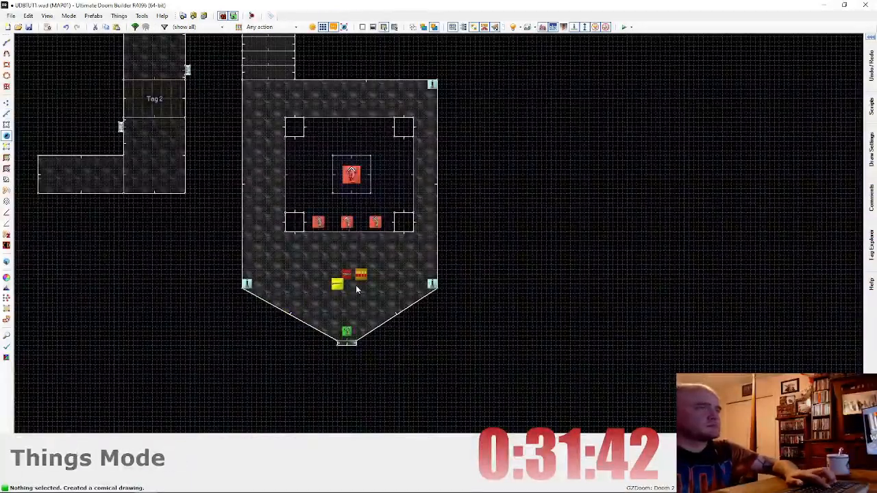
scroll(343, 168, "up", 2)
scroll(343, 161, "down", 2)
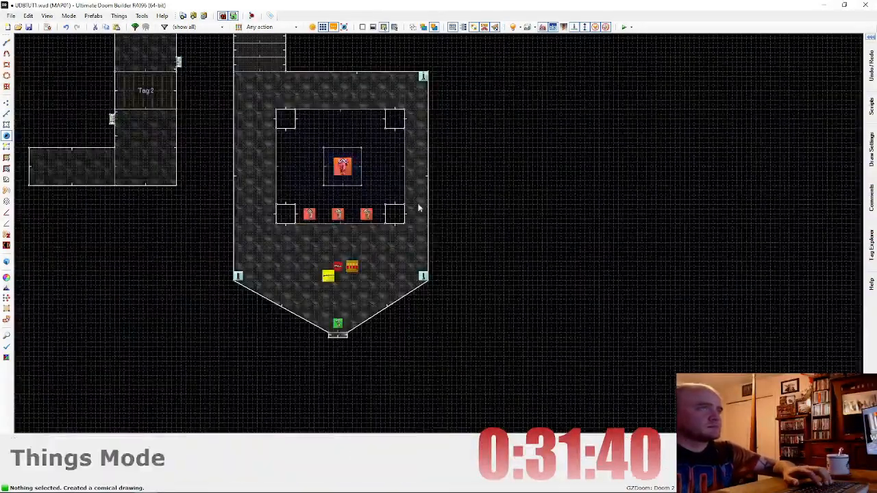
right_click(423, 254)
scroll(558, 226, "down", 6)
scroll(552, 260, "down", 5)
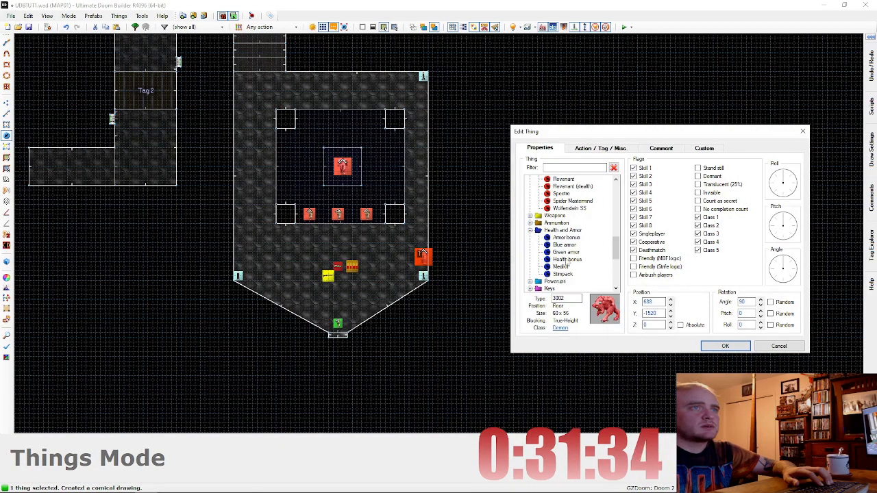
left_click(725, 346)
scroll(537, 297, "up", 4)
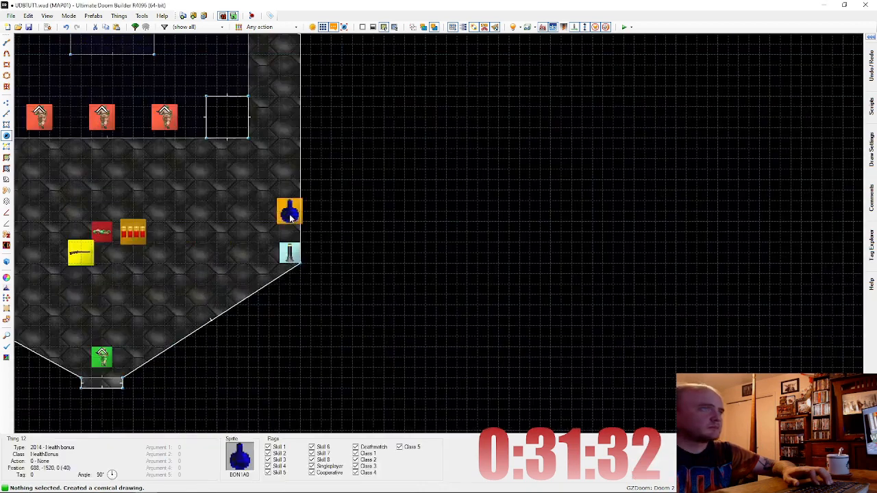
left_click_drag(288, 211, 283, 228)
Step: Paste four copies of the Health bonus in an evenly spaced column running north along the east wall
key("ctrl+v")
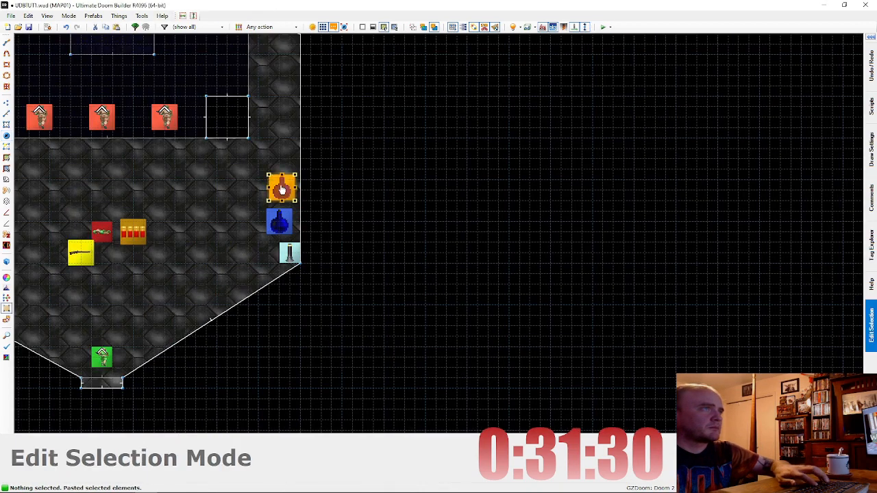
left_click(278, 172)
key("ctrl+v")
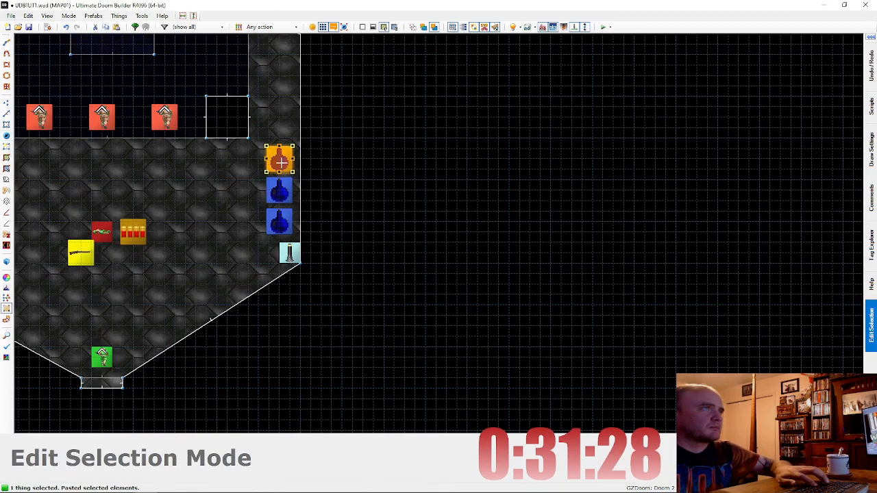
left_click(281, 162)
key("ctrl+v")
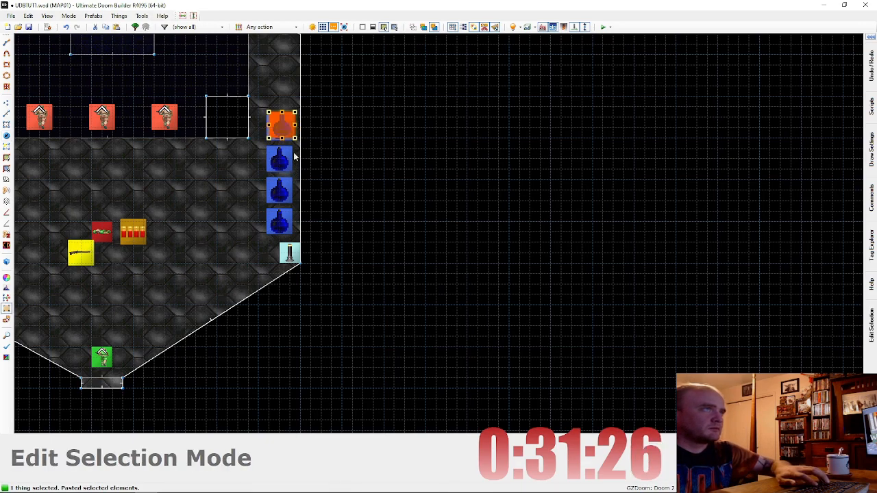
left_click(281, 127)
key("ctrl+v")
left_click(279, 98)
Step: Add an Armor bonus along the east wall just south of the northeast lamp
scroll(296, 133, "down", 4)
scroll(290, 157, "up", 4)
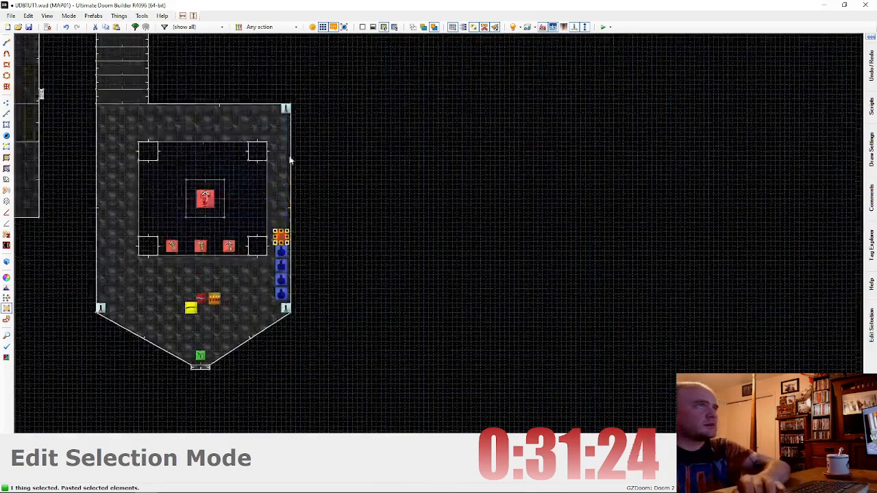
double_click(279, 153)
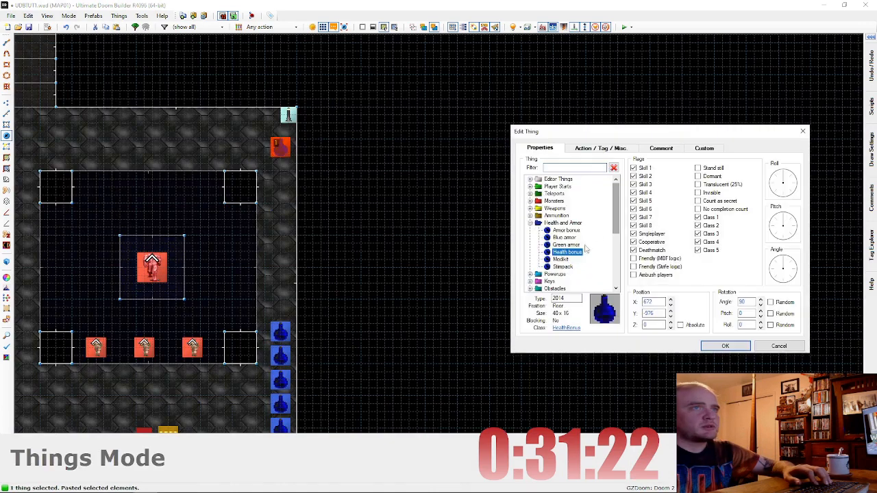
left_click(725, 346)
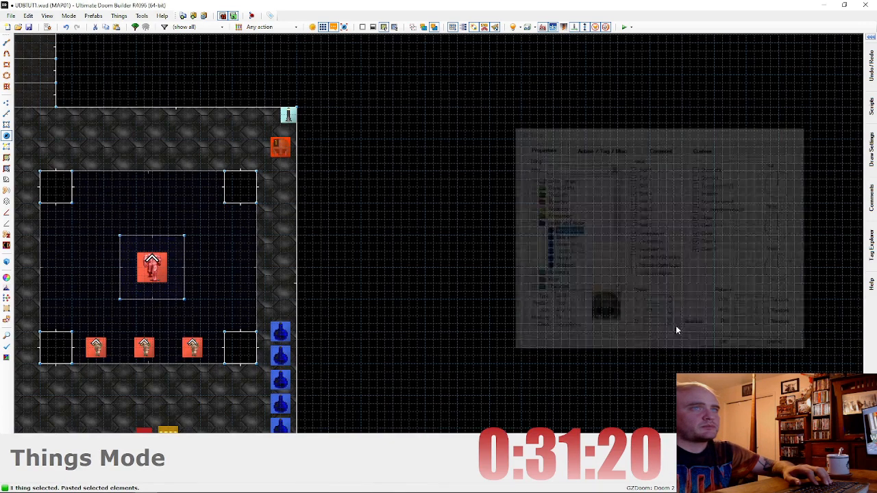
left_click_drag(283, 147, 284, 140)
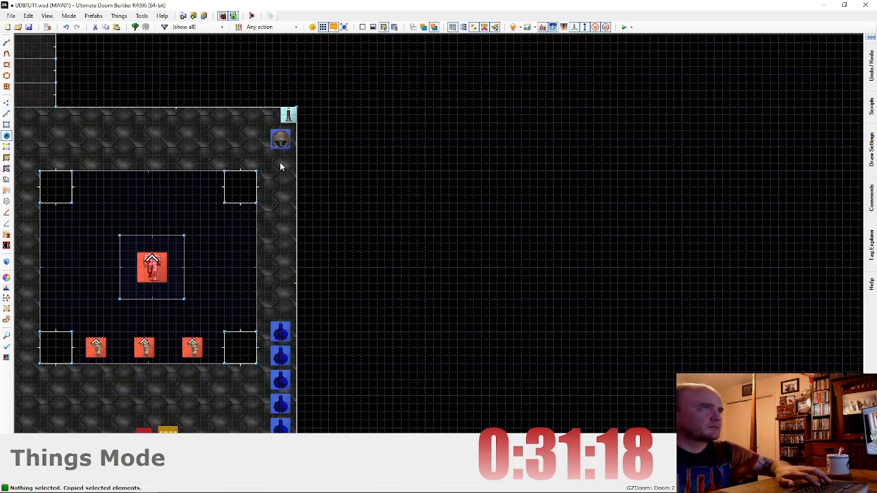
Step: Paste four copies of the Armor bonus in an evenly spaced column running south along the east wall
key("ctrl+v")
left_click(280, 164)
key("ctrl+v")
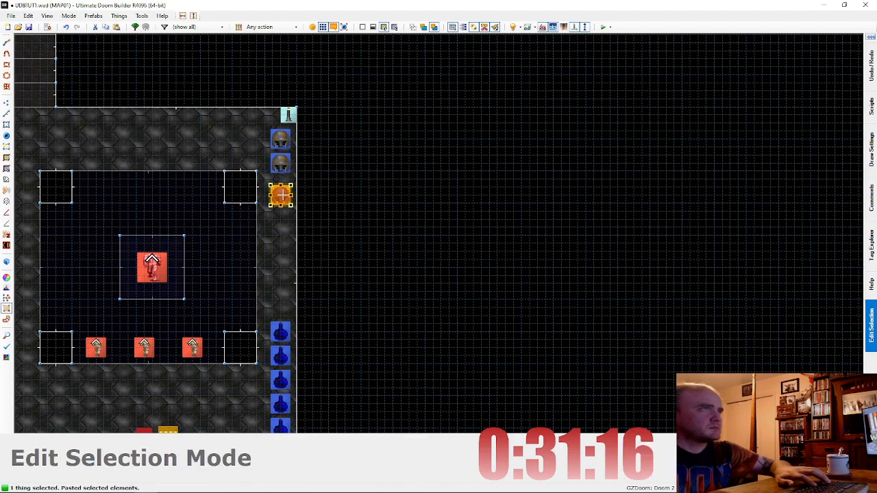
left_click(281, 187)
key("ctrl+v")
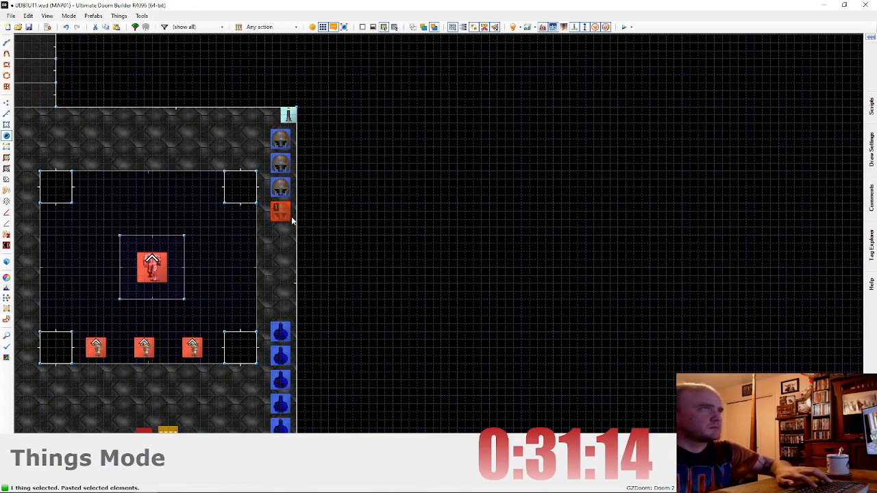
left_click(301, 252)
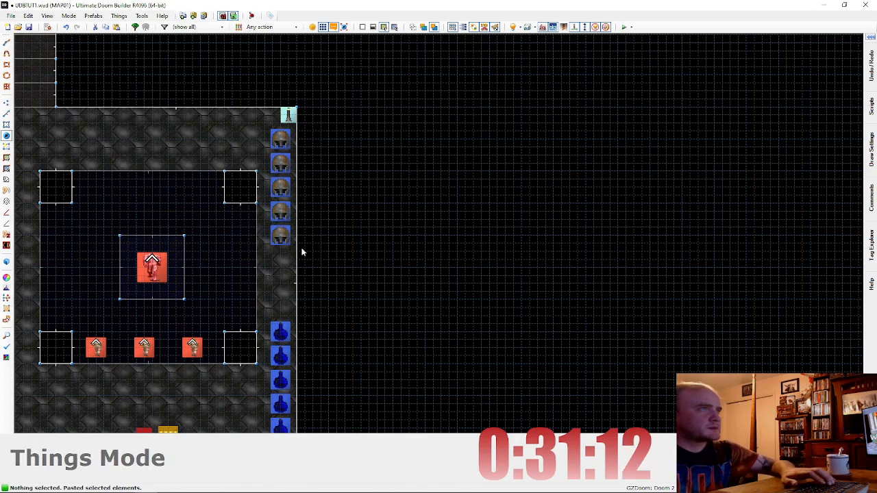
Step: Add a Stimpack beside the middle of the lower pillar room's west wall
scroll(304, 274, "down", 4)
middle_click_drag(315, 295, 388, 200)
scroll(385, 240, "up", 2)
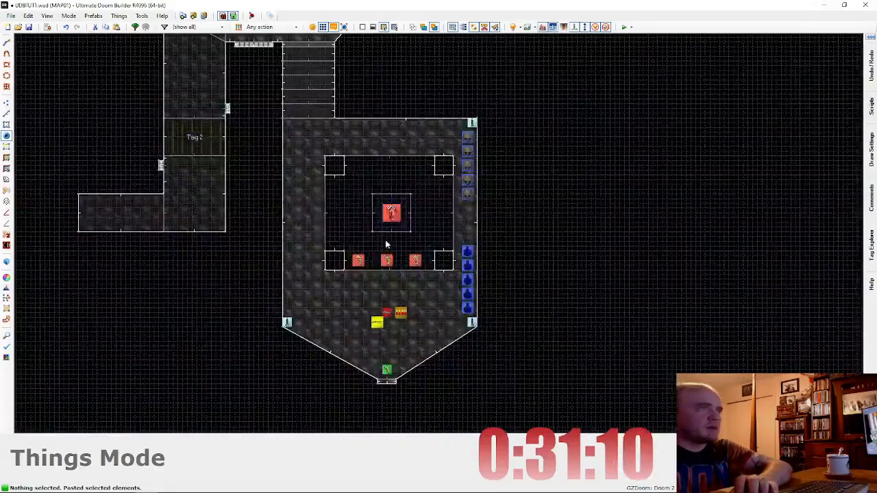
key("Down")
scroll(389, 252, "up", 1)
scroll(334, 228, "down", 1)
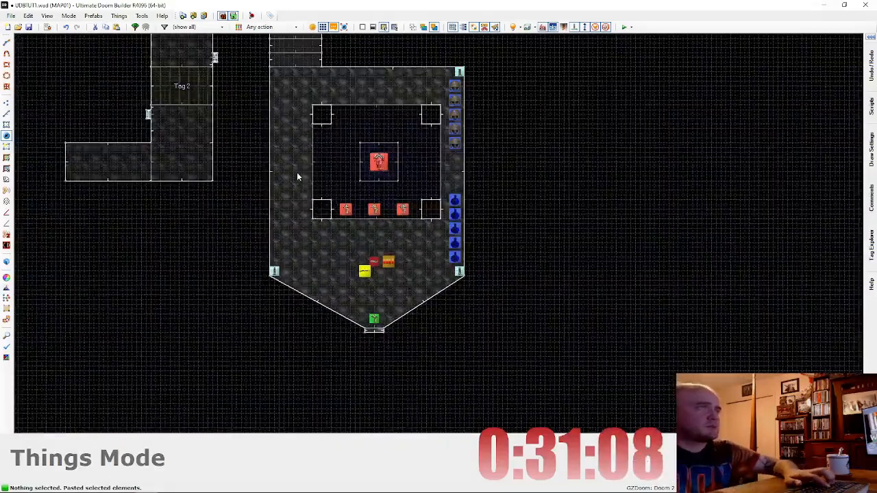
double_click(274, 172)
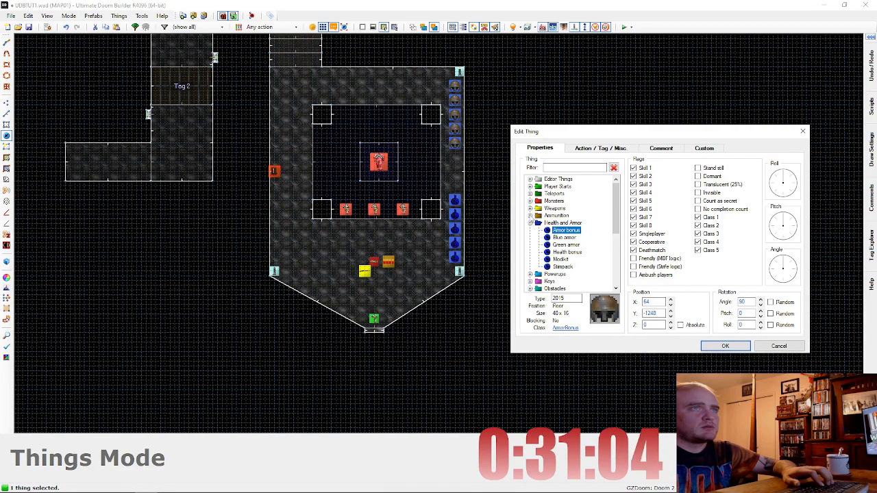
left_click(725, 346)
left_click_drag(287, 174, 285, 178)
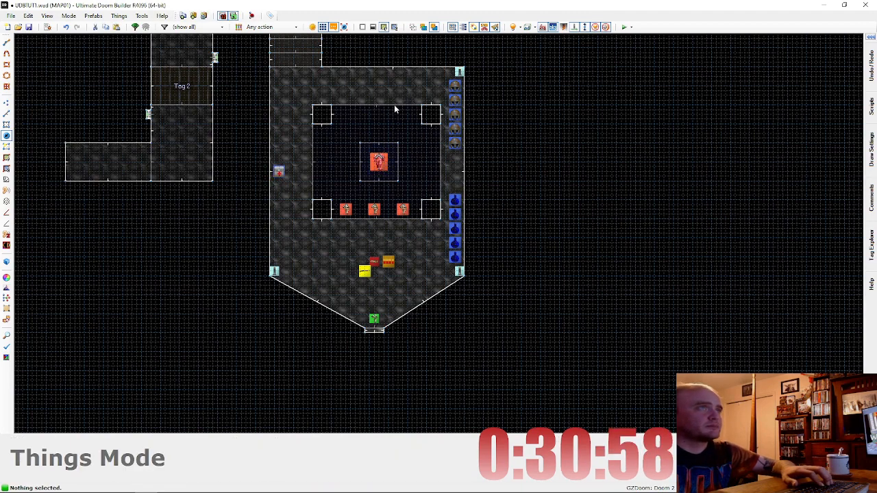
Step: Draw a rectangular alcove 128 units wide and 16 deep into the pillar room's north wall
key("d")
scroll(408, 67, "up", 1)
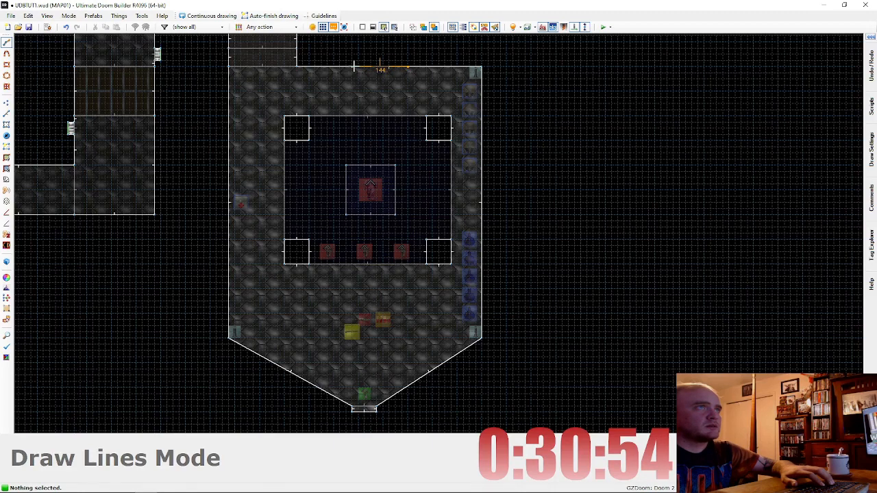
scroll(357, 60, "up", 2)
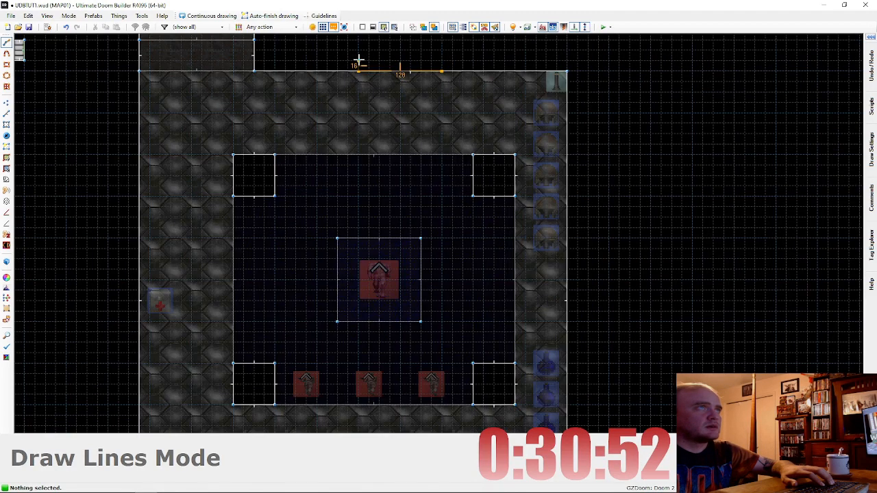
left_click(442, 65)
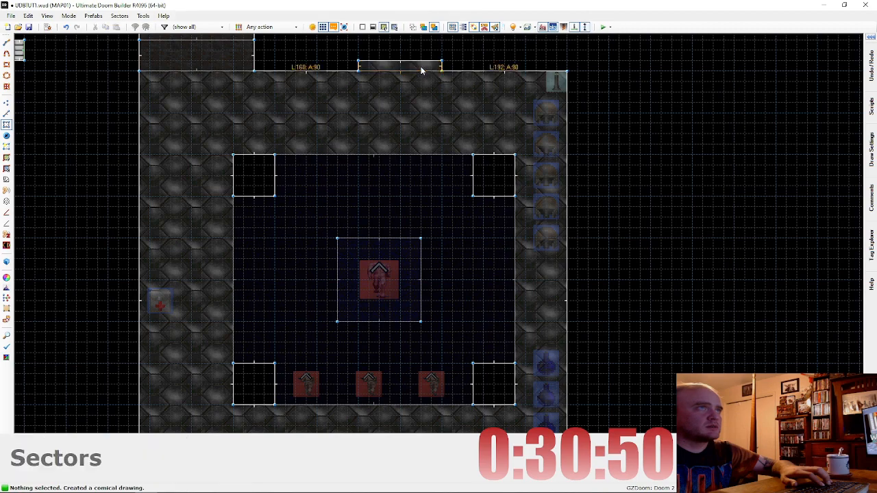
Step: Copy the SHAWN1 UAC sign texture onto the north alcove's back wall and set its horizontal offset to -4
key("w")
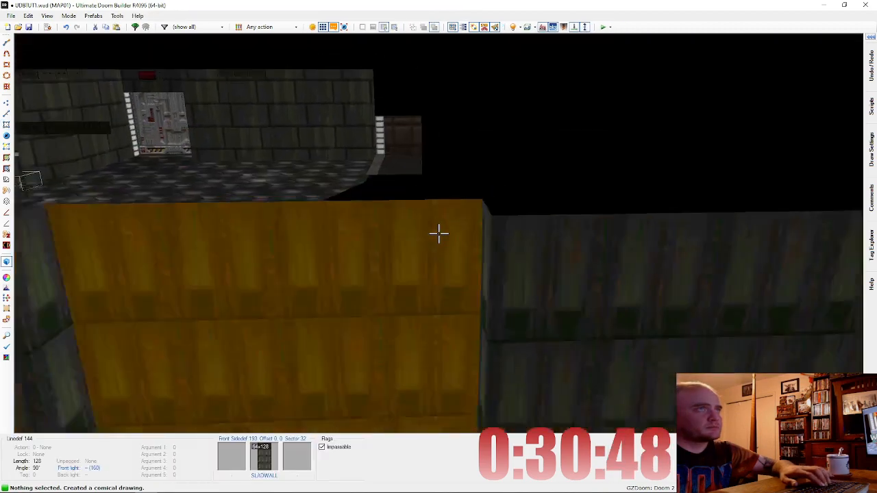
key("e")
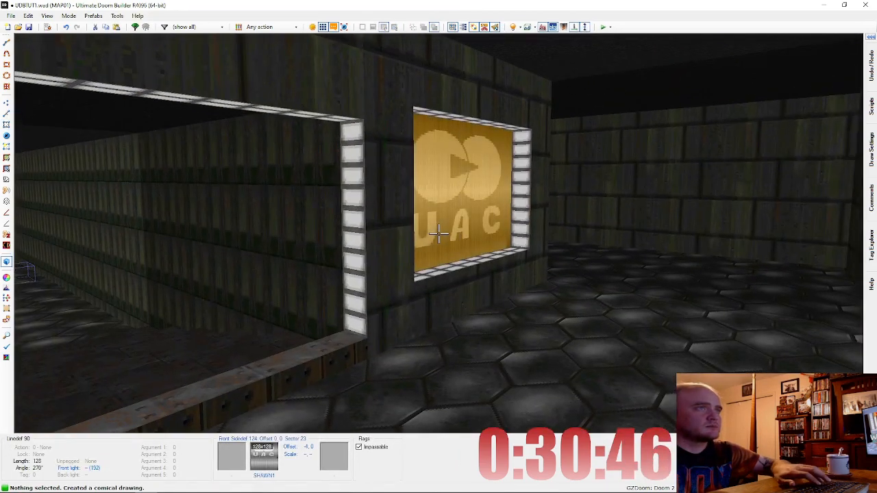
key("ctrl+c")
key("e")
key("ctrl+v")
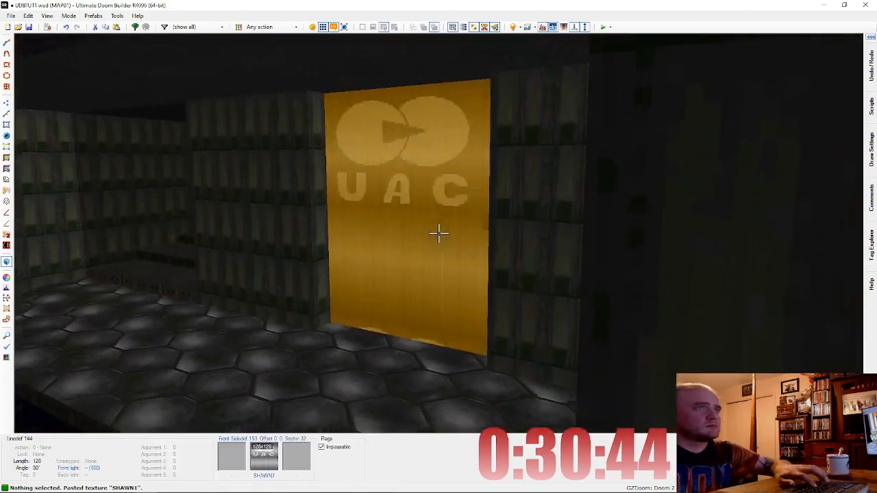
key("w")
key("Right")
key("Right")
key("Right")
key("Right")
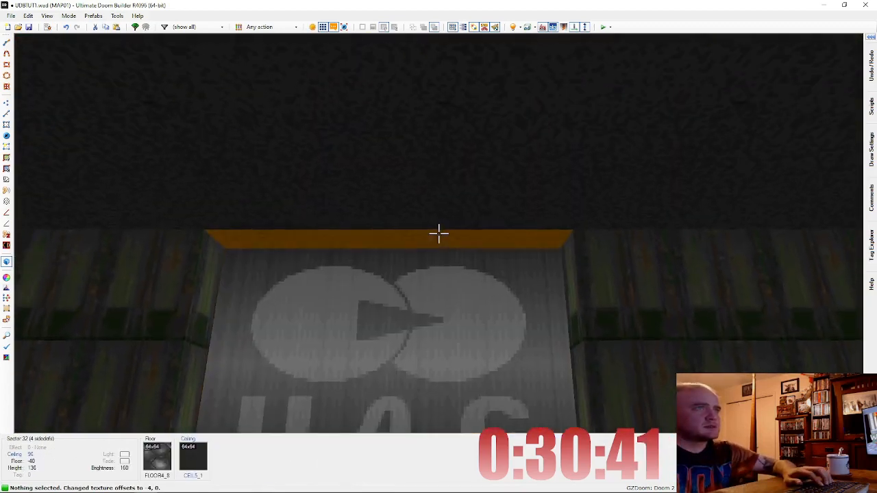
Step: Lower the north alcove's ceiling to 48 and raise its floor to -24
left_click(439, 234)
key("d")
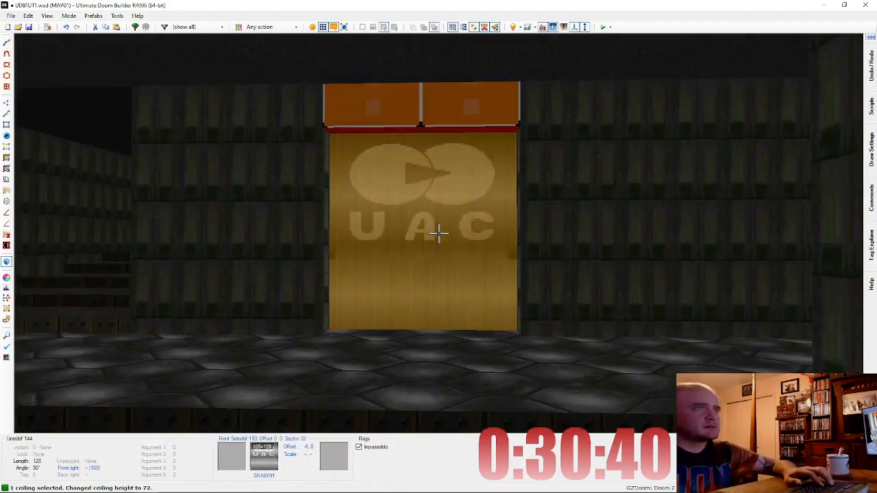
key("w")
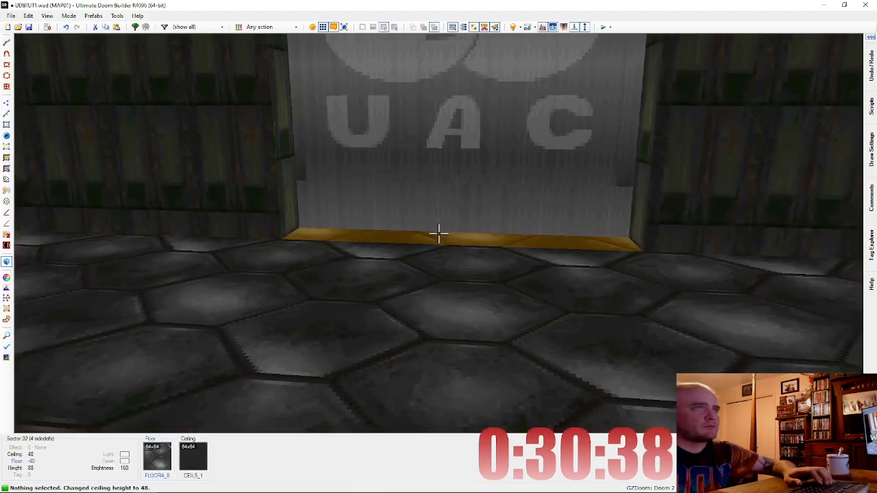
left_click(438, 234)
key("c")
Step: Apply LITE5 to the north alcove's side walls, floor and ceiling, and SLADWALL to the wall sections above and below it
key("e")
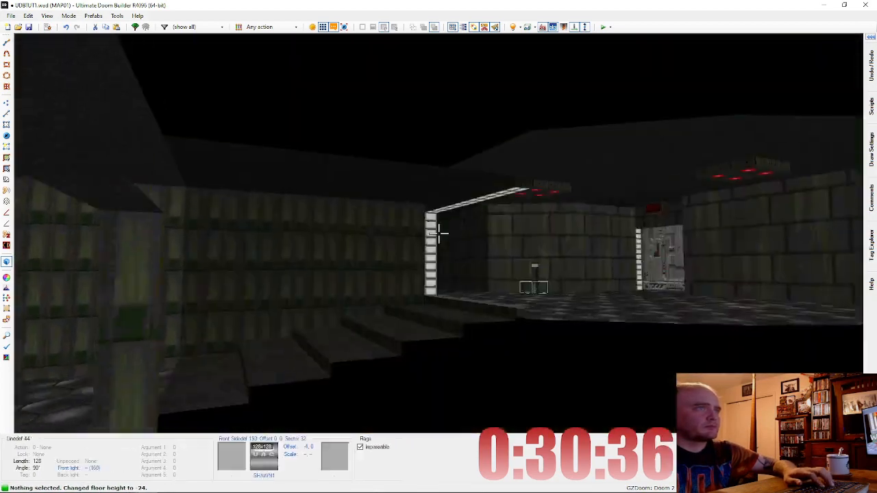
key("d")
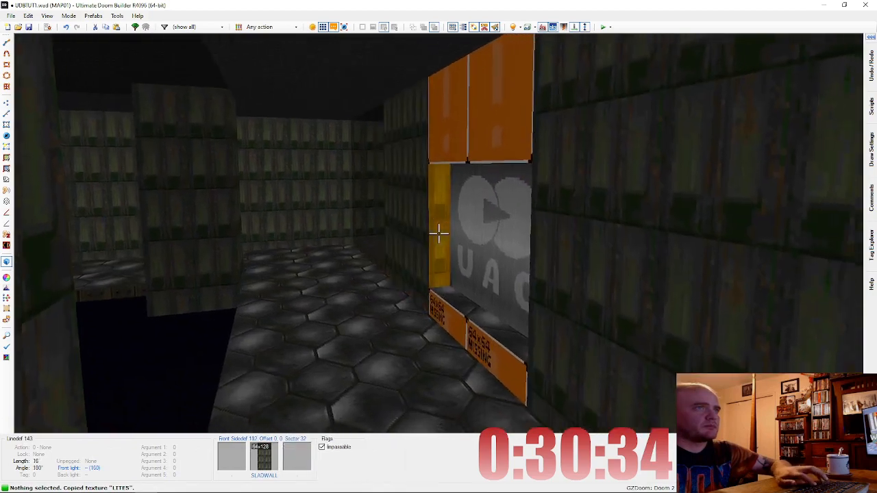
key("ctrl+v")
key("e")
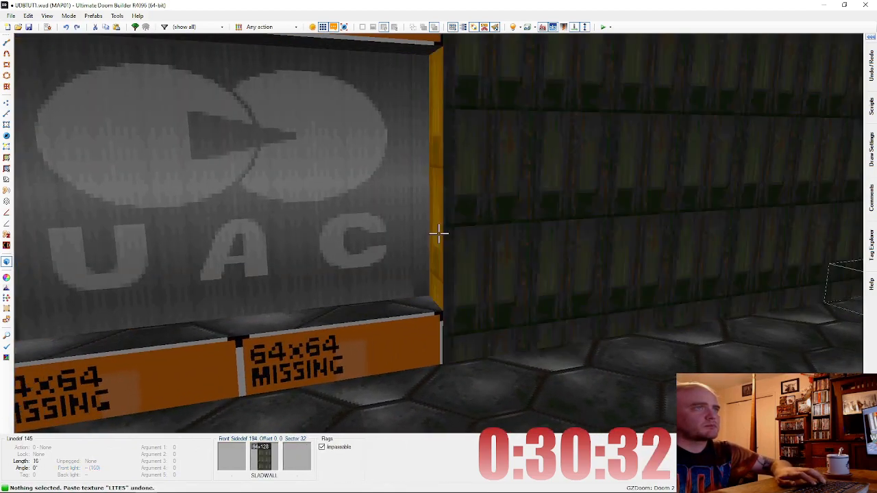
key("ctrl+c")
key("ctrl+v")
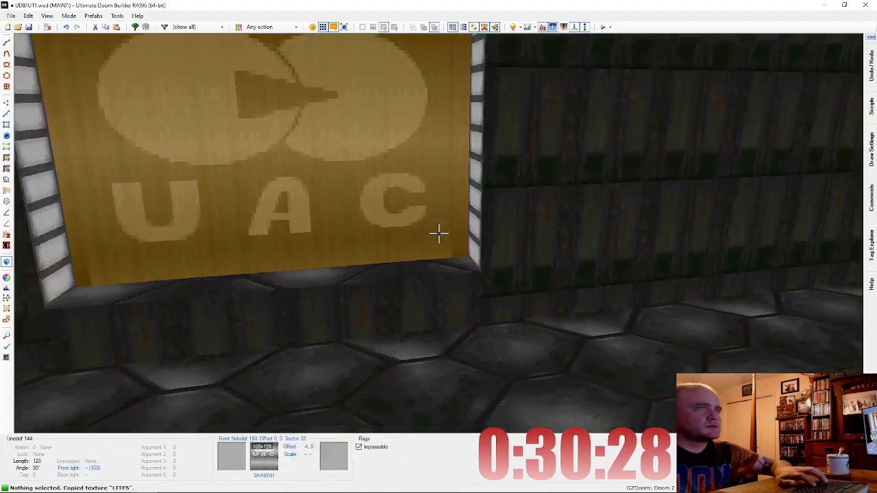
key("ctrl+v")
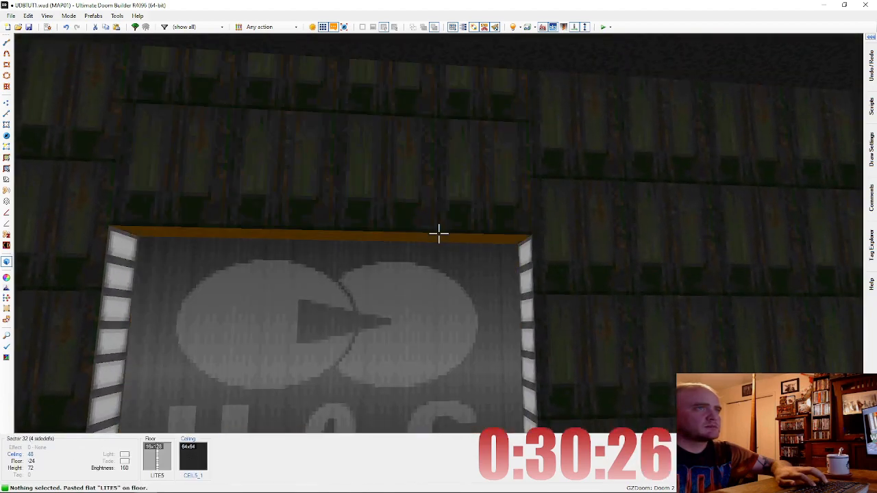
key("ctrl+v")
Step: Raise the north alcove's brightness to 192 and its floor height to -16
scroll(438, 234, "up", 1, "ctrl")
scroll(438, 234, "up", 3, "ctrl")
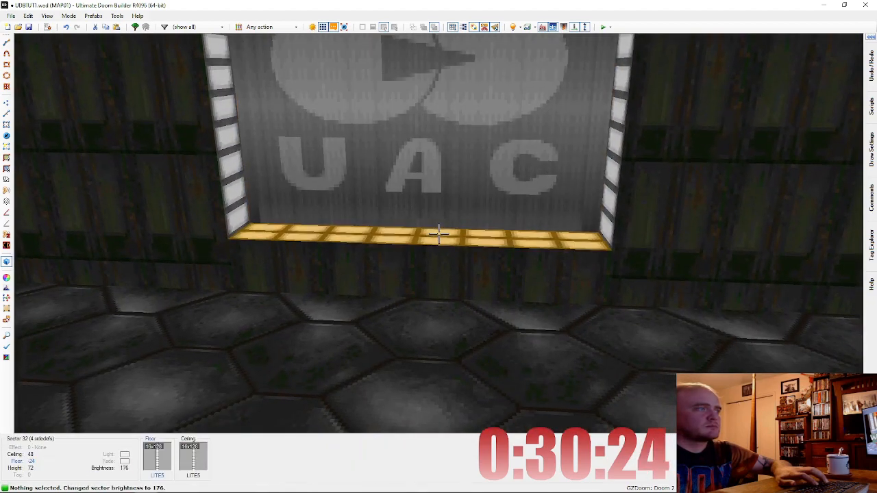
scroll(439, 234, "down", 5)
key("s")
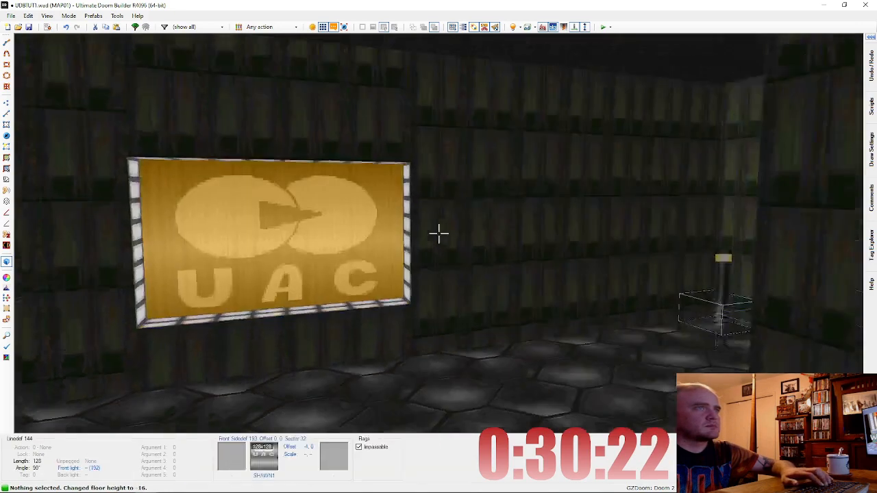
Step: Auto-align the SLADWALL textures horizontally around the pillar room, starting from the section above the UAC sign
key("w")
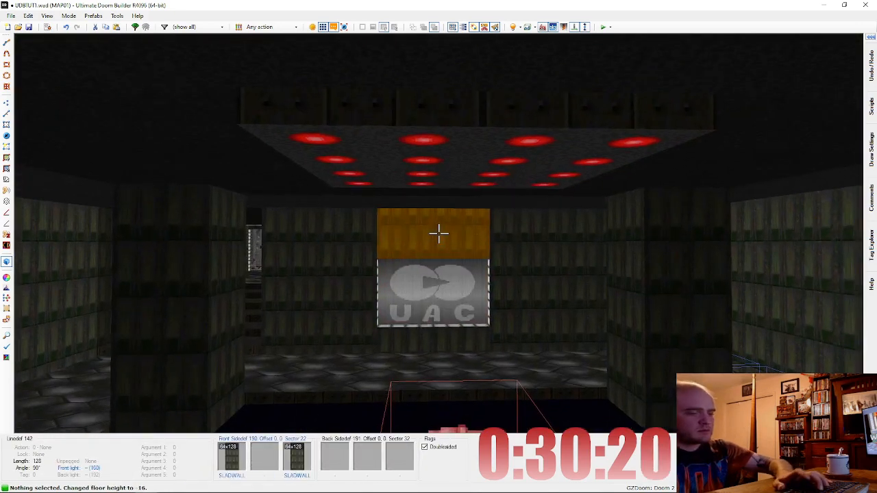
key("u")
key("l")
key("a")
key("e")
key("f")
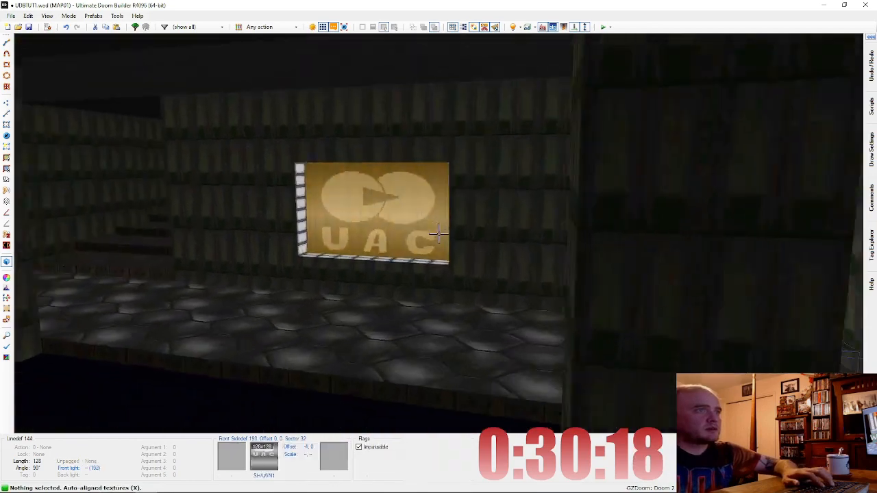
key("d")
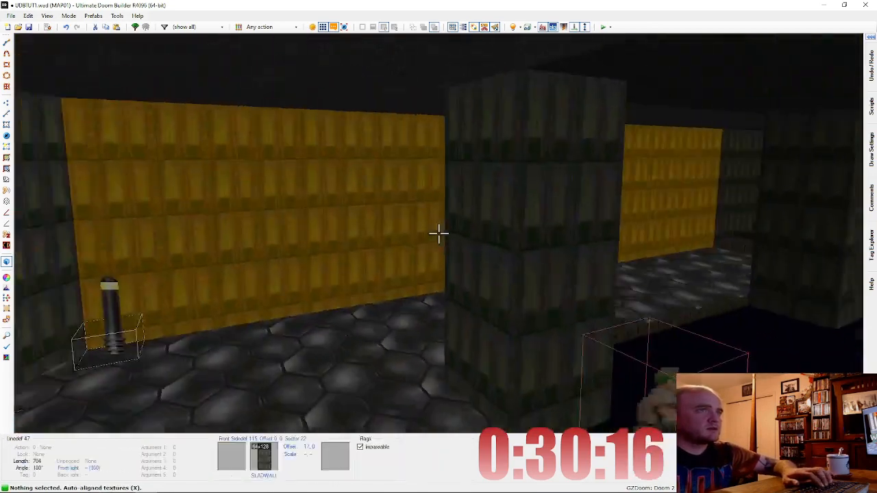
Step: Draw a rectangular alcove 128 units wide and 16 deep into the pillar room's west wall near the Stimpack
key("q")
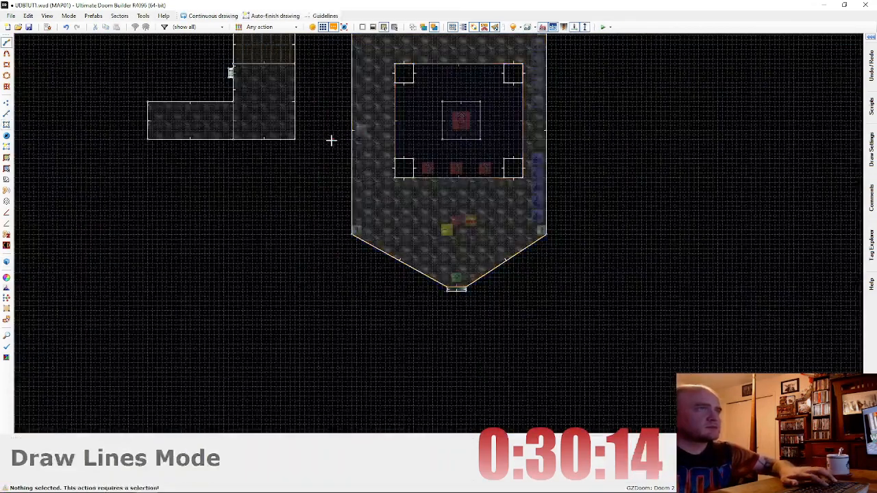
scroll(342, 163, "up", 3)
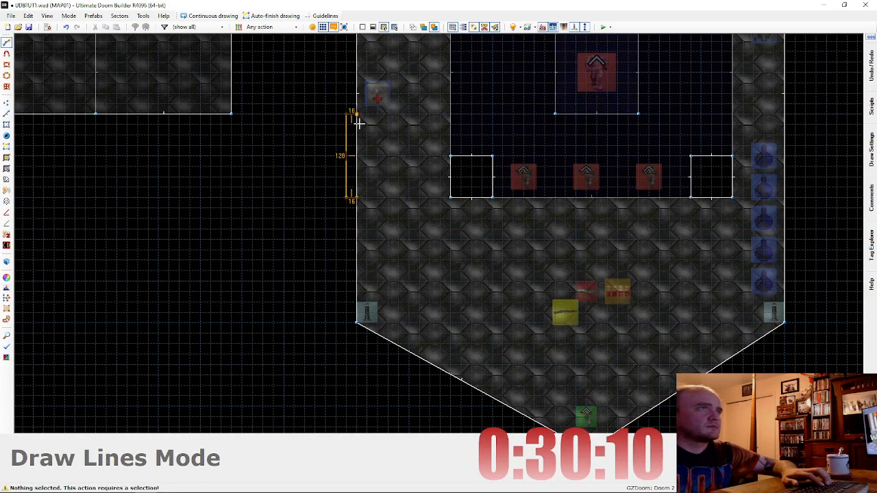
left_click(356, 201)
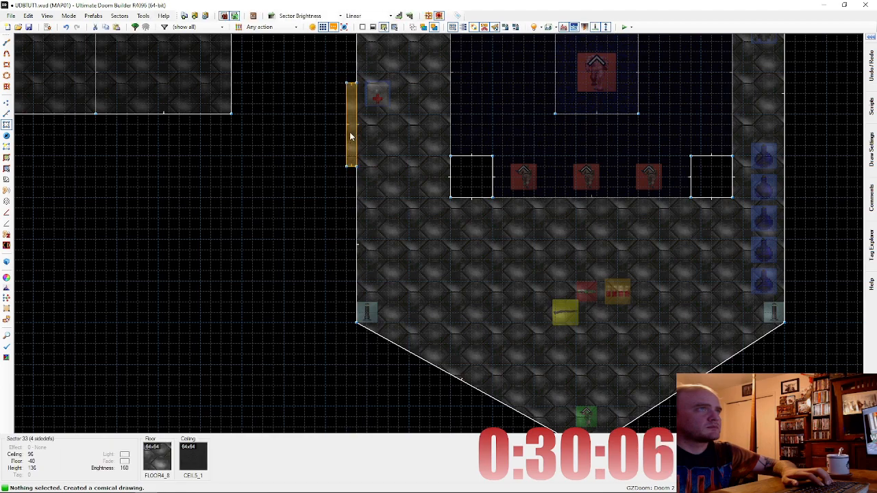
Step: Copy SHAWN1 onto the west alcove's back wall and set its horizontal texture offset to -4
key("q")
key("ctrl+c")
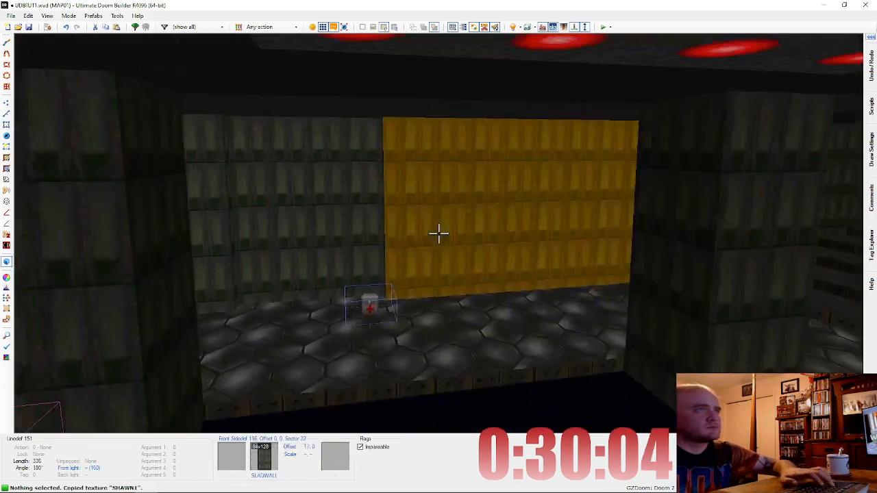
key("e")
key("ctrl+v")
key("Right")
key("Right")
key("Right")
key("Right")
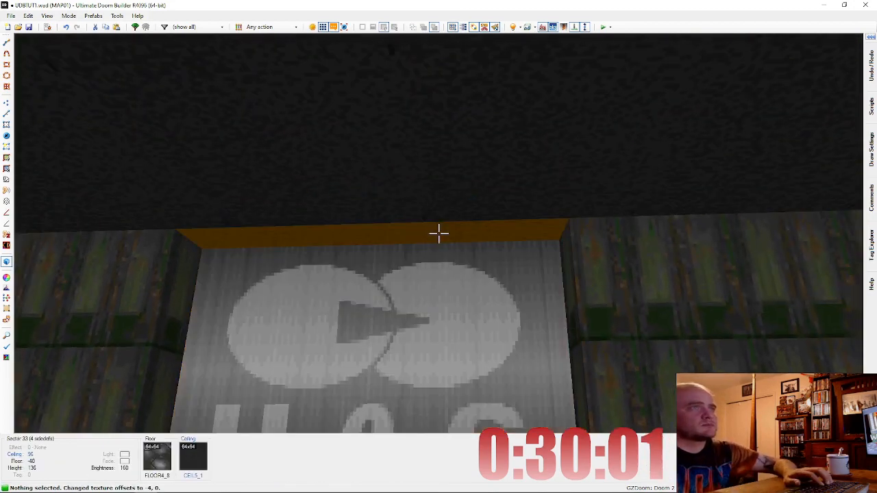
Step: Lower the west alcove's ceiling to 48 and raise its floor to -16
left_click(439, 234)
key("d")
key("d")
scroll(439, 234, "down", 6)
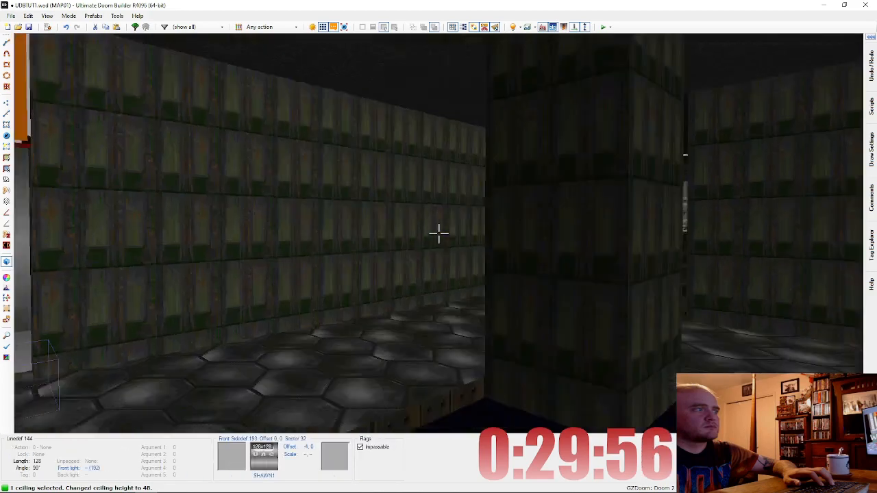
key("c")
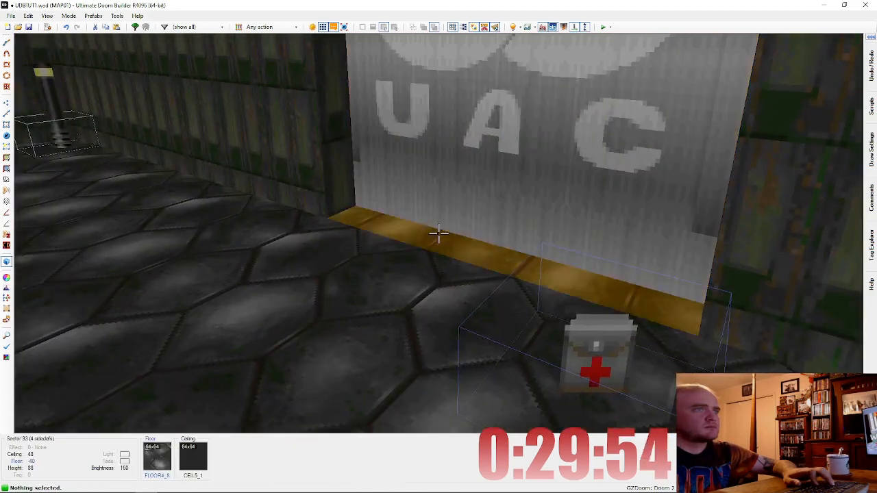
left_click(439, 234)
scroll(439, 233, "down", 7)
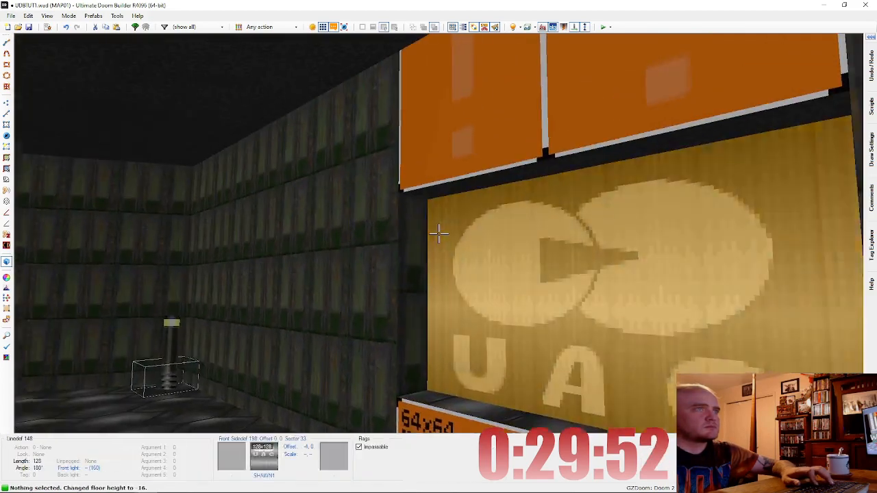
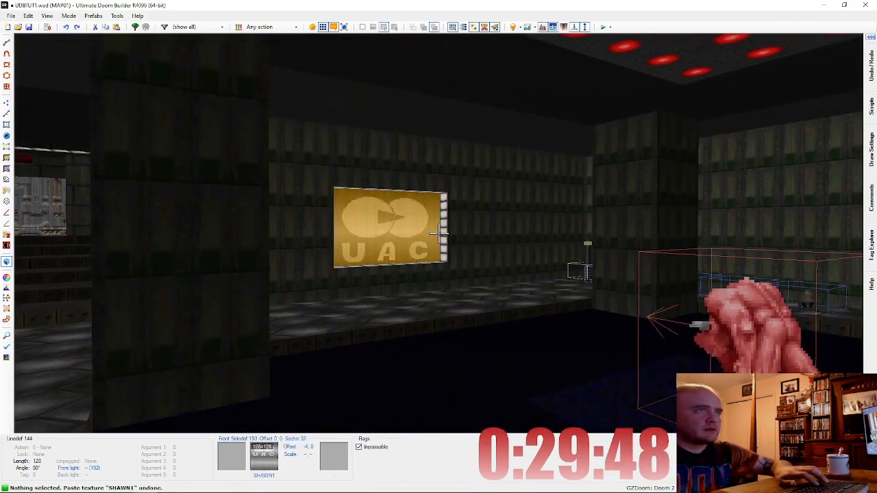
Step: Apply the LITE5 texture to the west alcove's side walls, floor and ceiling, and raise the alcove's brightness to 192
key("ctrl+c")
key("w")
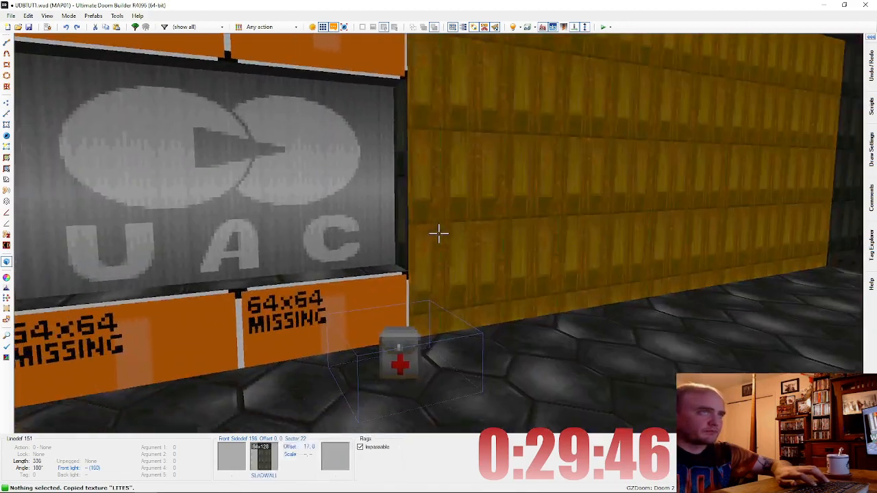
key("ctrl+v")
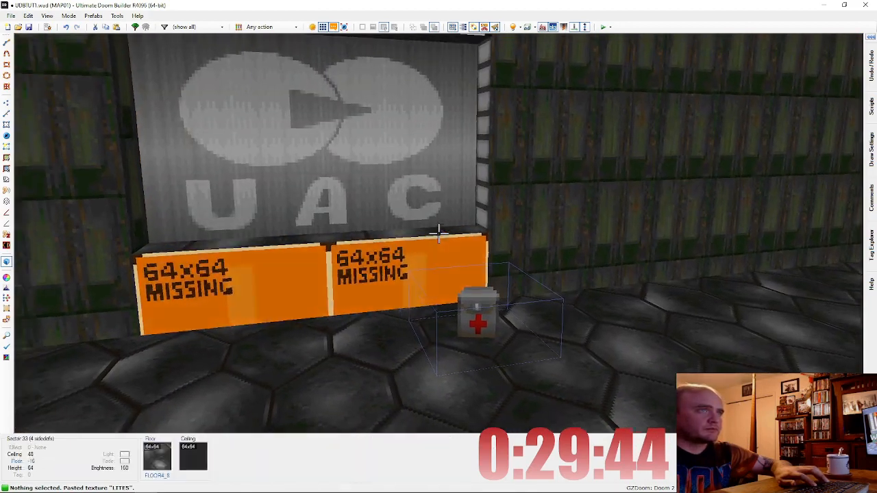
key("ctrl+v")
key("ctrl+v")
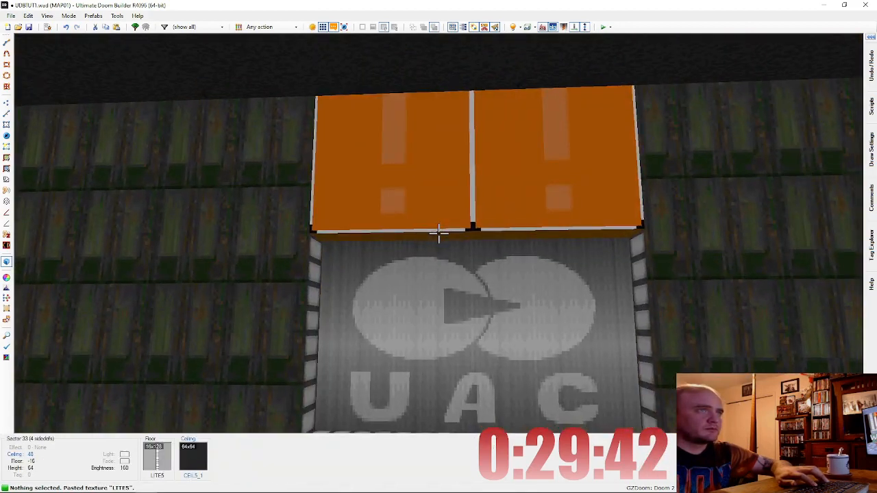
key("ctrl+v")
scroll(438, 233, "up", 1, "ctrl")
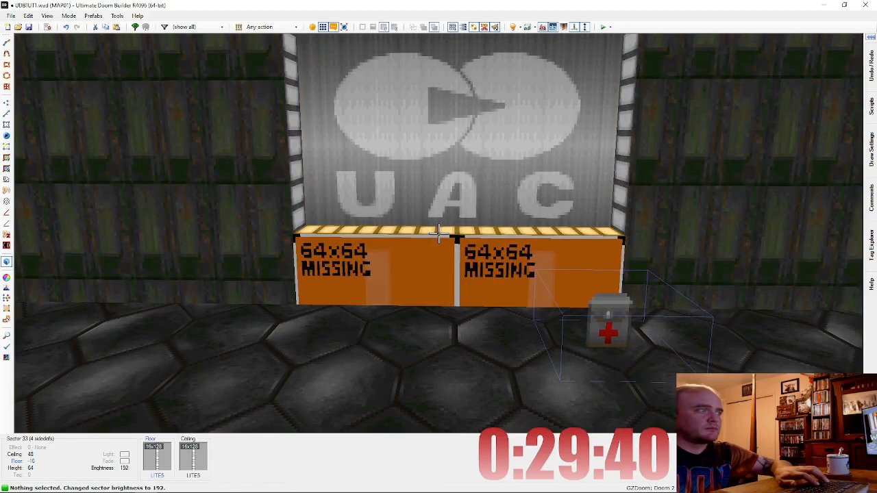
Step: Paste SLADWALL onto the missing wall sections above and below the west alcove and set the line lower-unpegged
key("ctrl+v")
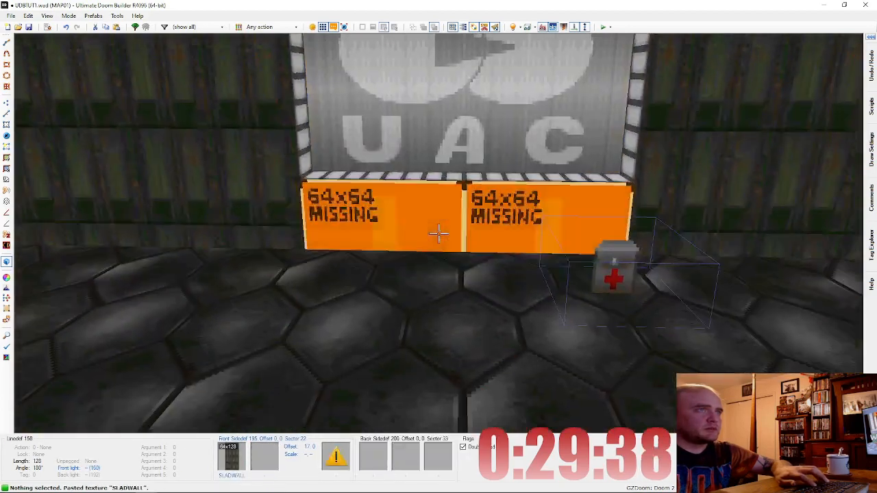
key("ctrl+v")
key("l")
key("e")
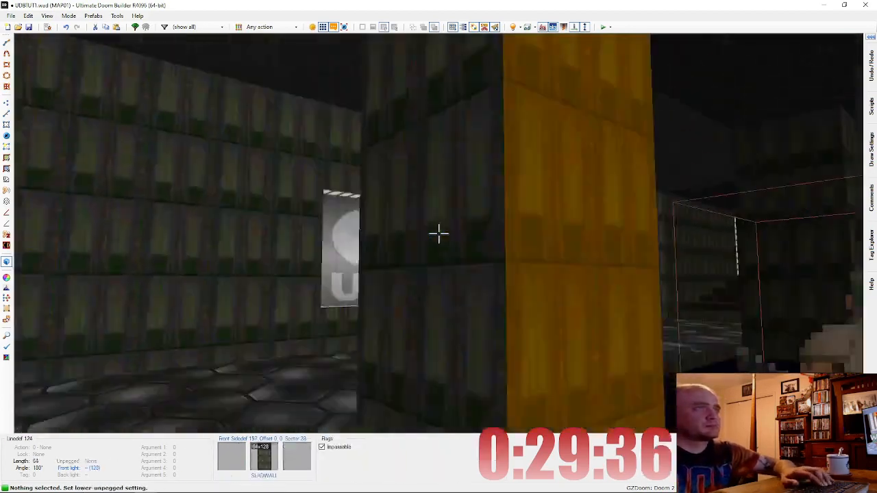
Step: Leave the 3D view, save the map and launch a test run in GZDoom
key("s")
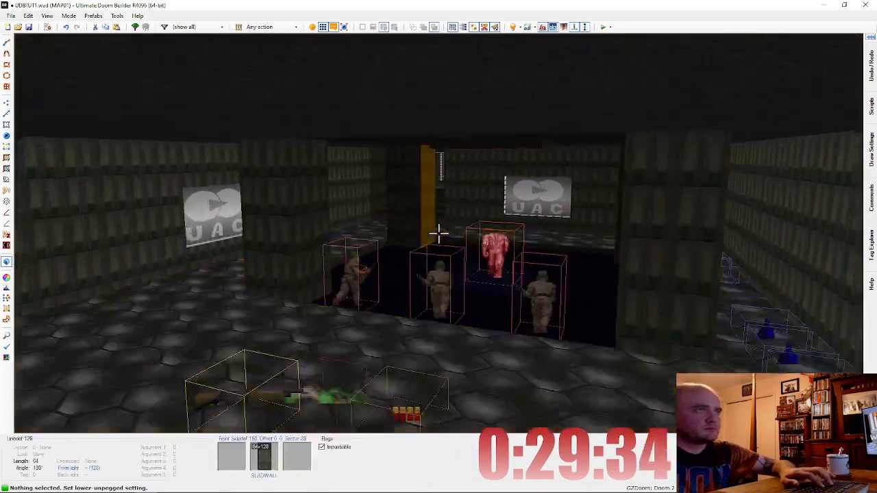
key("q")
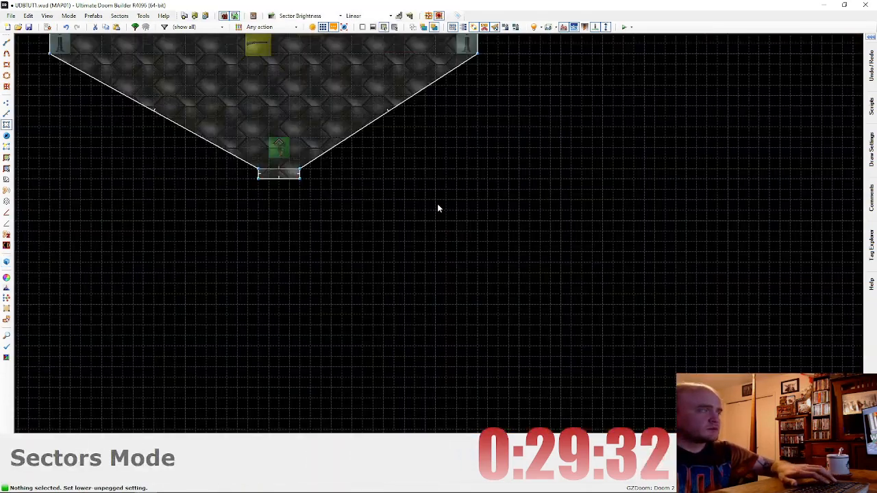
key("ctrl+s")
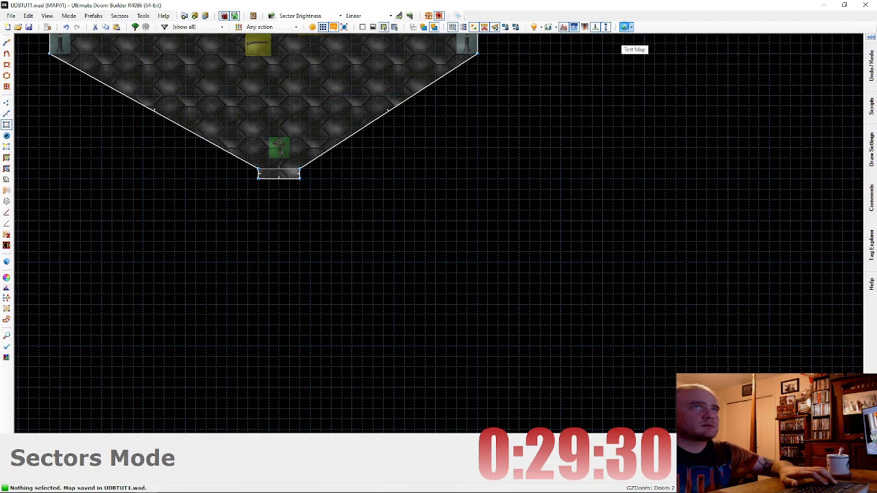
left_click(625, 26)
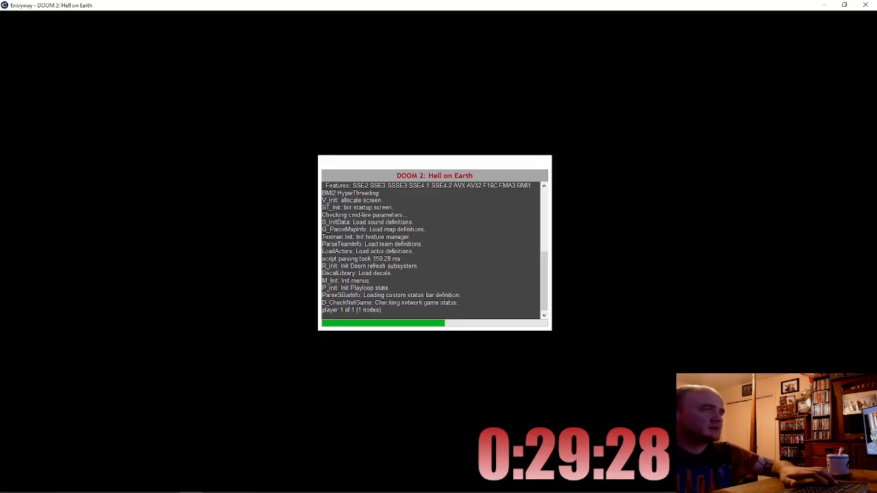
Step: Playtest the start of the pillar room by collecting the shotgun and shells and shooting the soldiers and the demon
key("w")
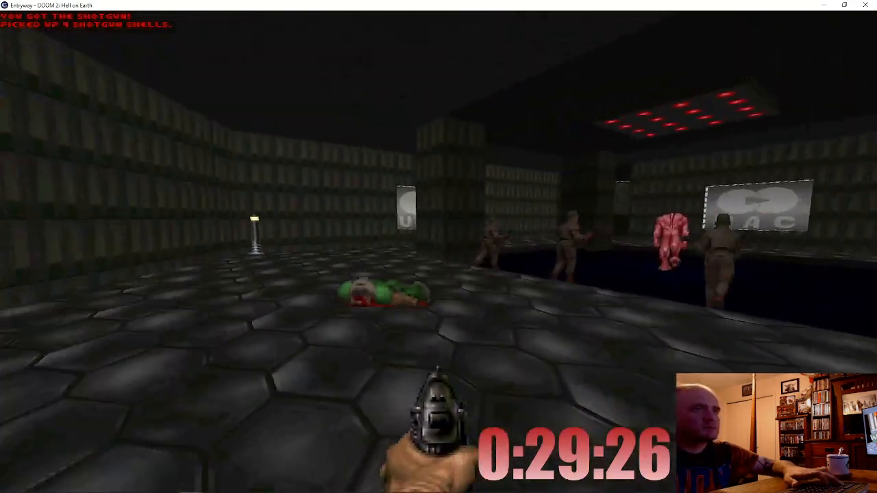
key("w")
left_click(439, 247)
left_click(439, 247)
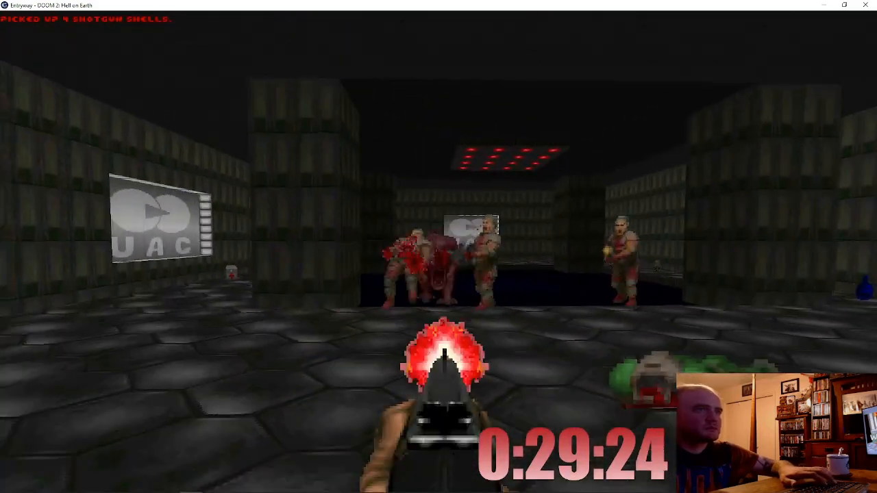
key("w")
left_click(438, 246)
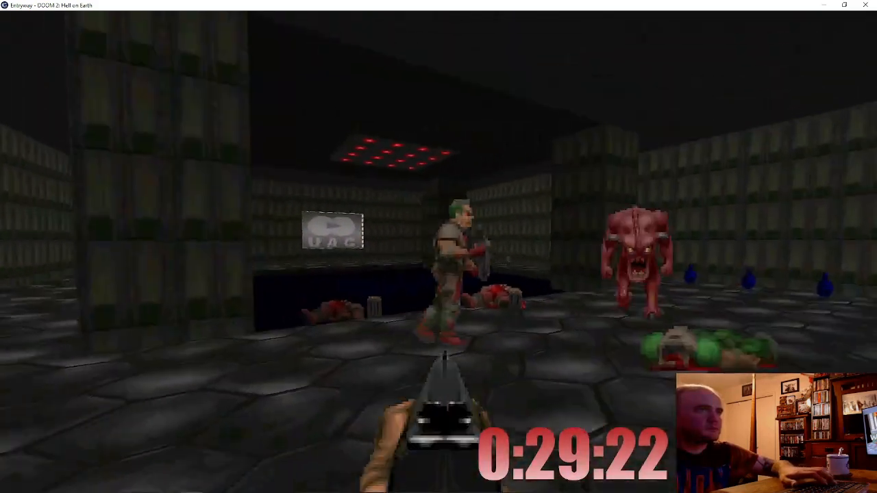
key("s")
left_click(438, 247)
left_click(438, 247)
key("minus")
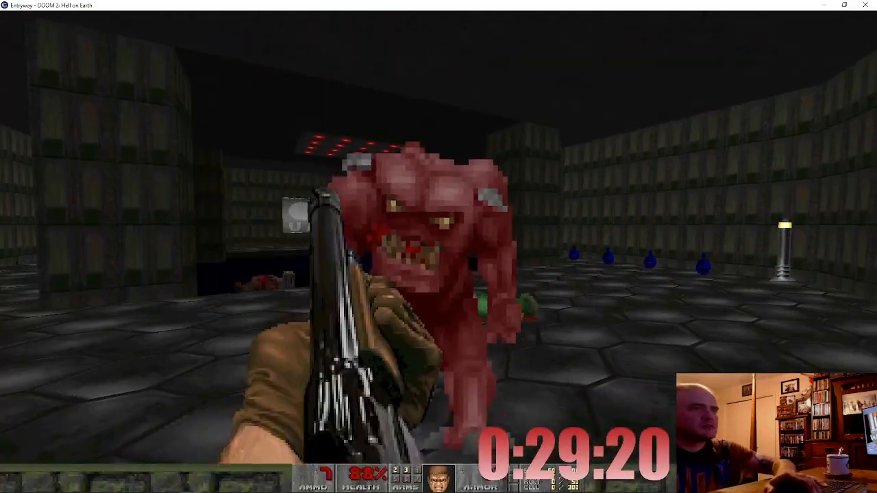
left_click(439, 246)
Step: Walk around the pillar room collecting the bonuses and Stimpack while checking the UAC alcoves, and quit the test game
key("w")
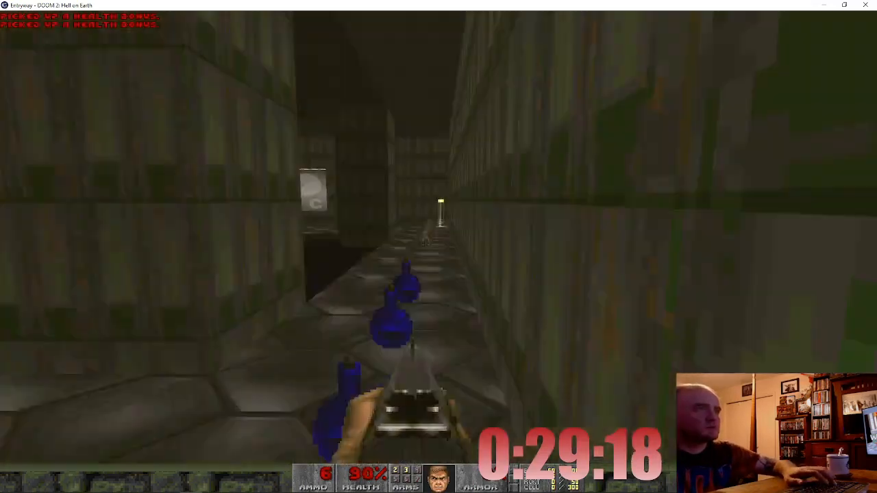
key("w")
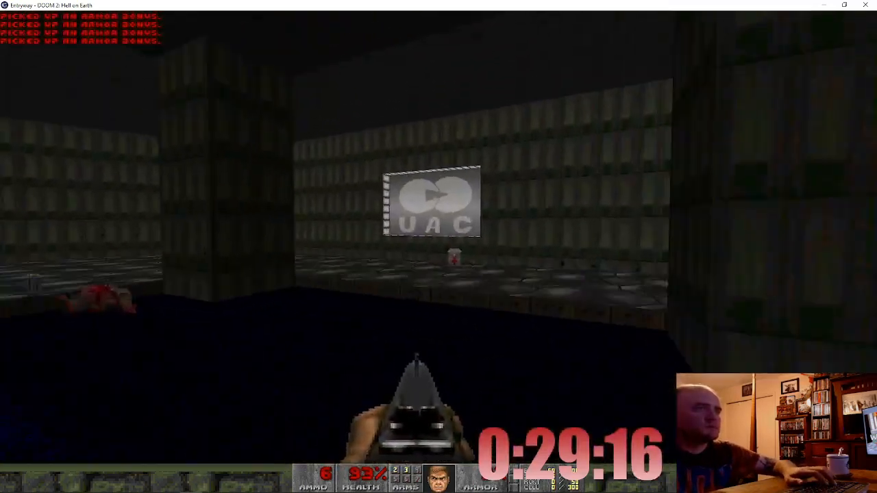
key("w")
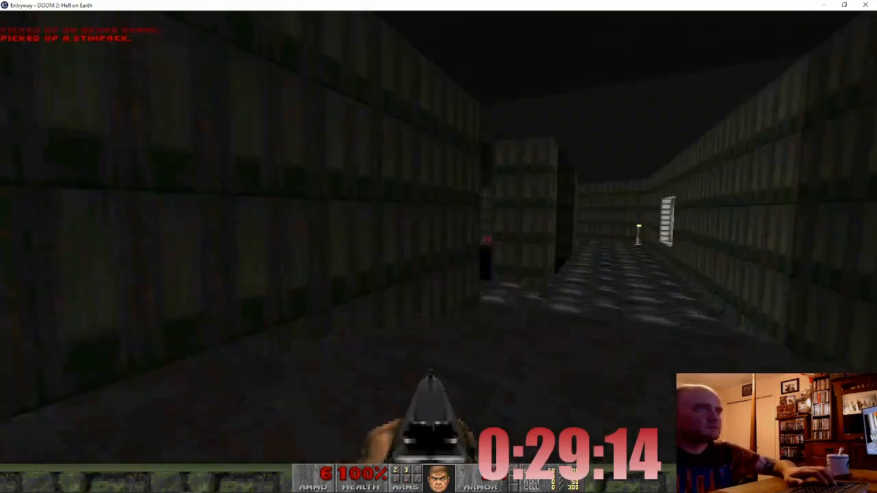
key("w")
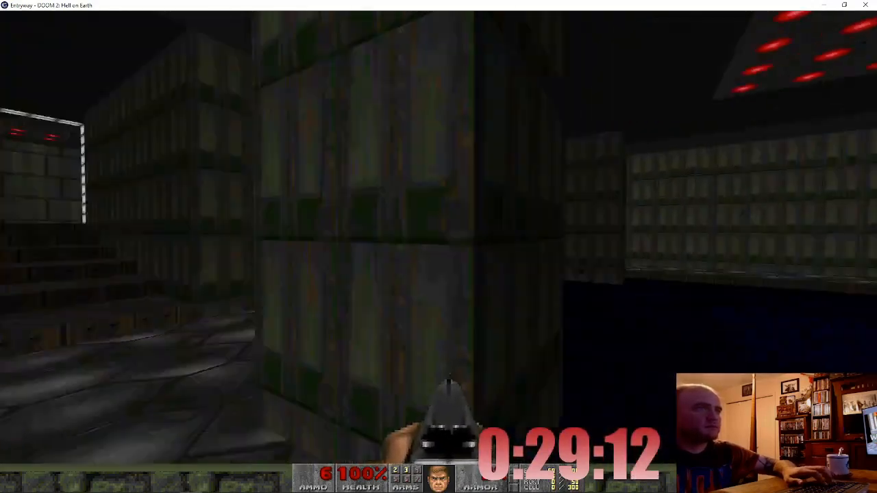
key("Escape")
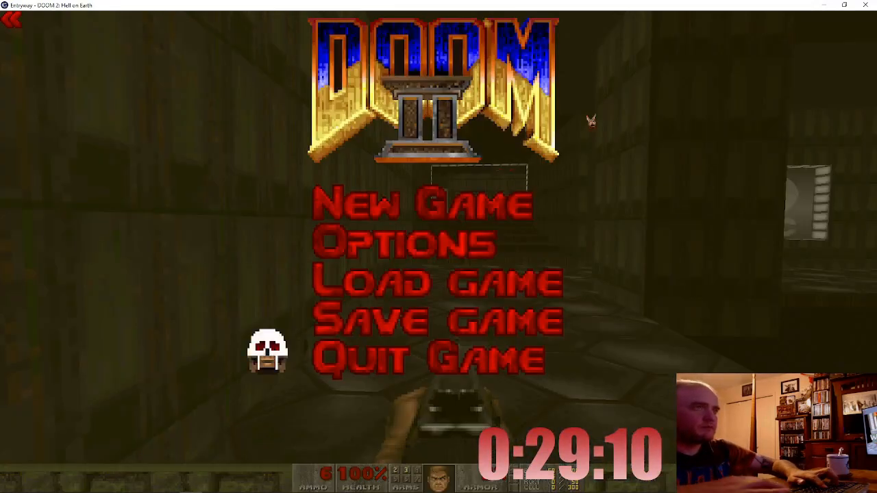
key("Return")
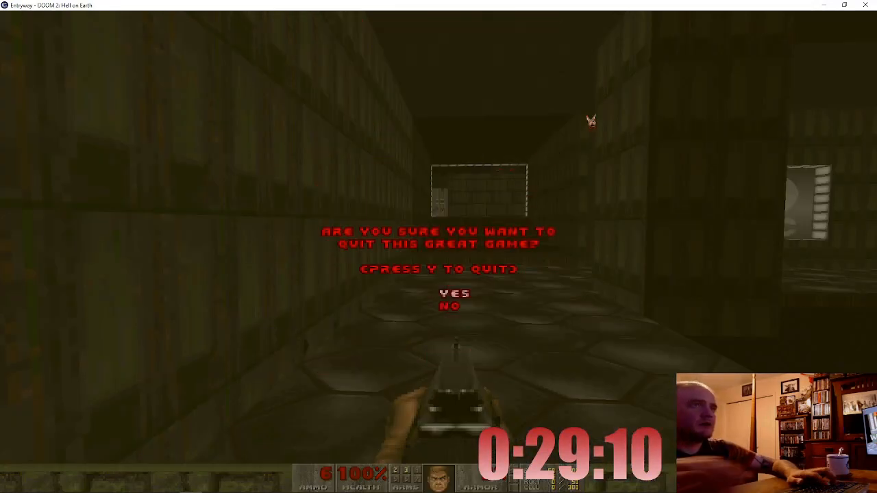
key("y")
Step: Place two Imps in the room north of the stairs, at -48, -592 with angle 0 and at 336, -272 with angle 270
key("t")
scroll(322, 144, "down", 7)
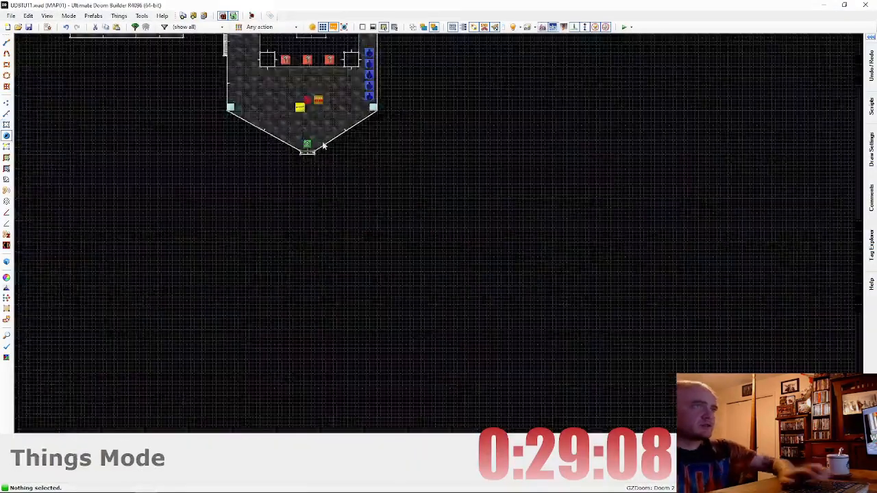
scroll(288, 185, "up", 3)
scroll(287, 184, "up", 2)
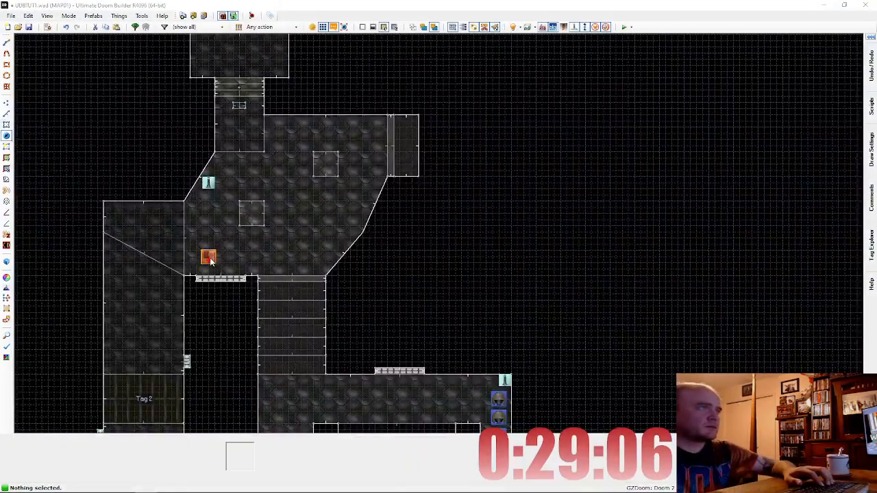
right_click(209, 257)
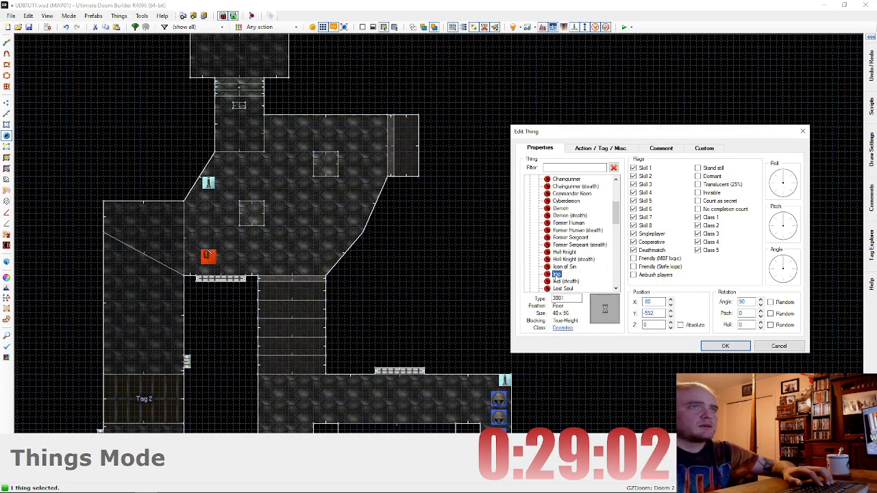
left_click(744, 347)
left_click_drag(210, 259, 219, 264)
key("Insert")
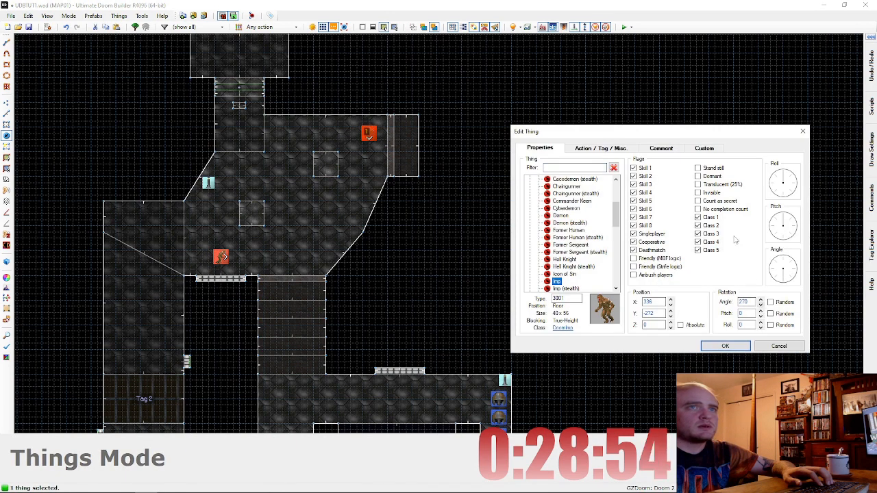
left_click(724, 347)
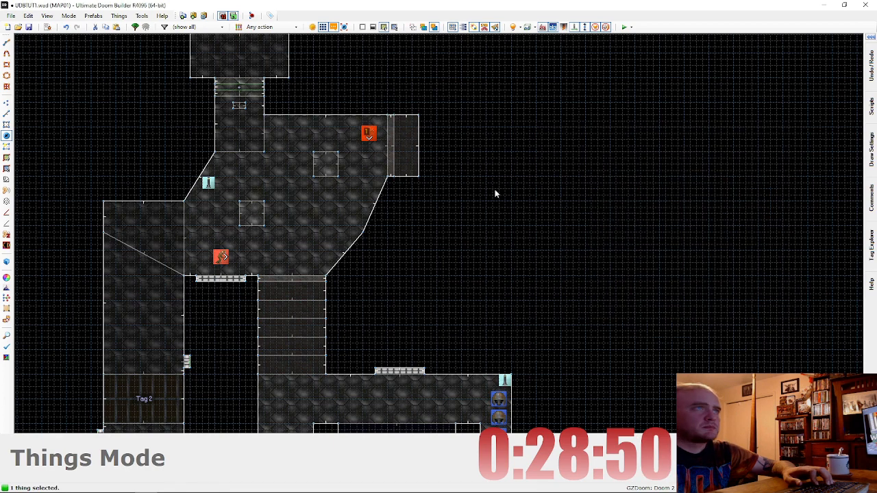
Step: Select both Imps and set them to ambush players
left_click(231, 255)
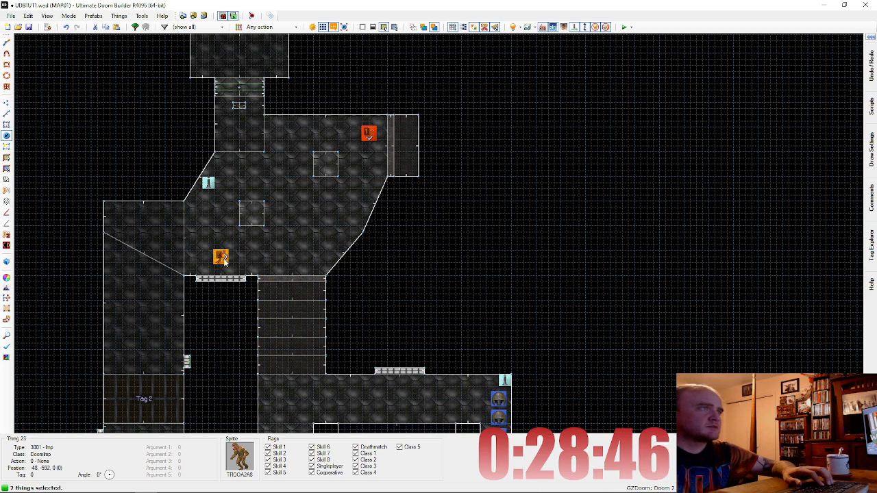
right_click(225, 261)
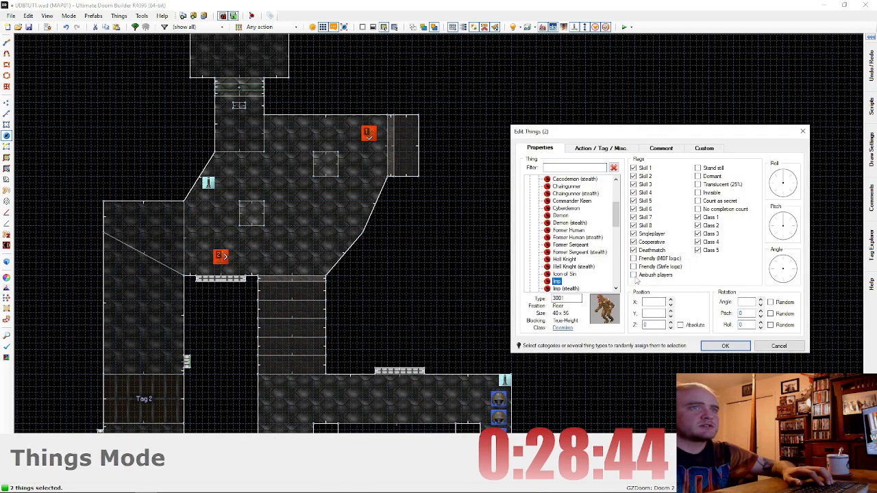
left_click(736, 347)
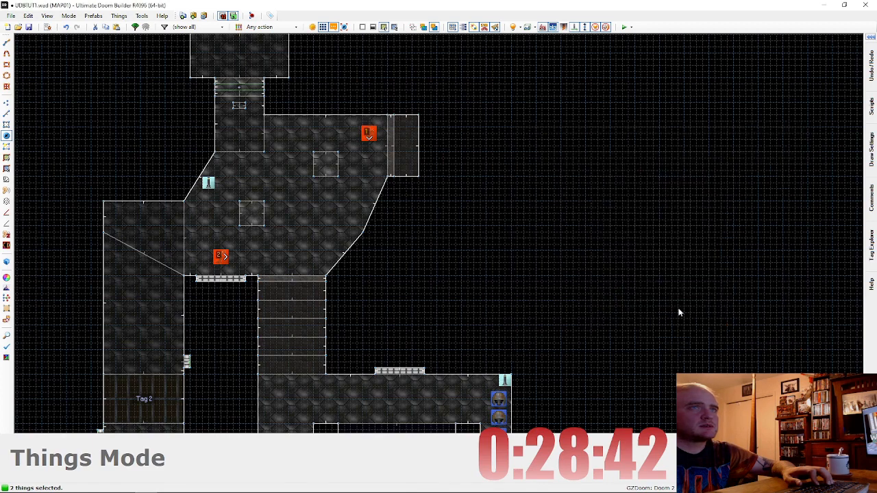
Step: Launch another test run of the map and move through the pillar room past the demon
left_click(625, 26)
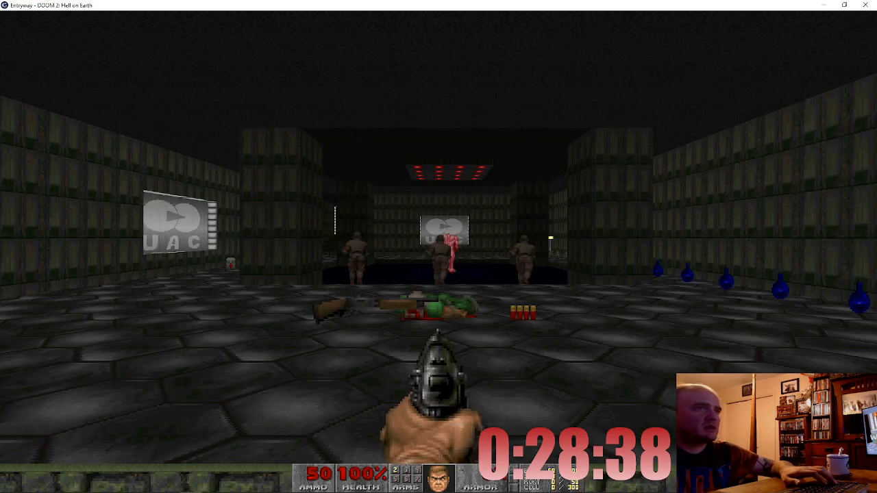
key("w")
key("w")
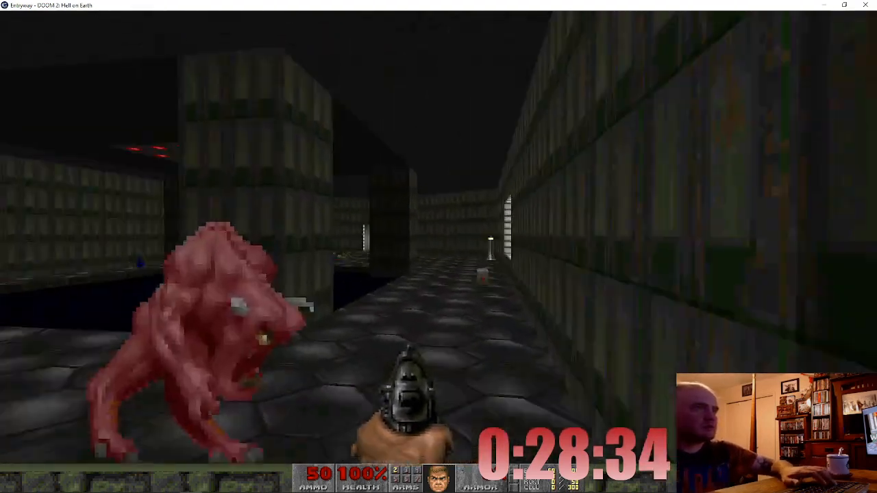
Step: Quit the running playtest of the map
key("Escape")
key("Up")
key("Return")
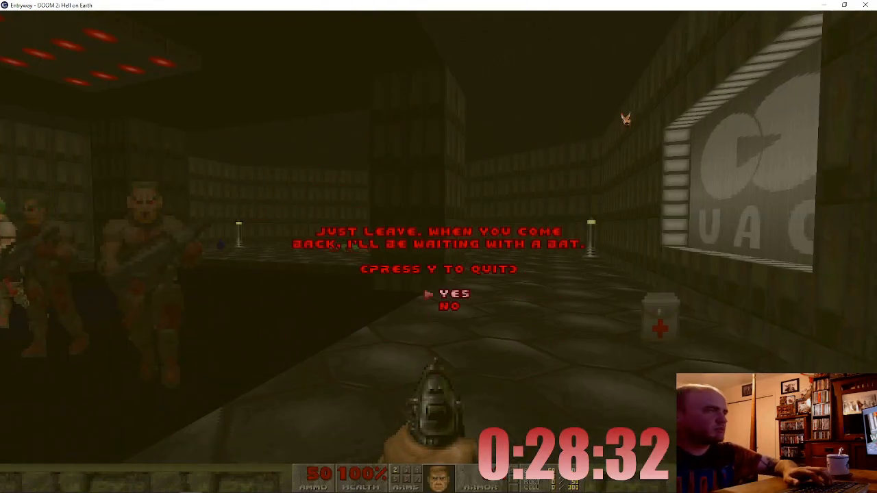
key("y")
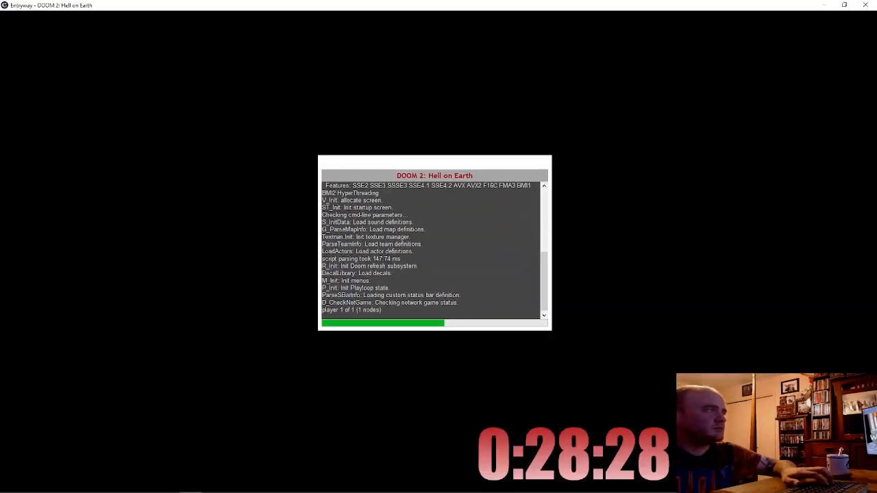
Step: Playtest the starting room by firing the pistol at the first monsters, collecting the shotgun and equipping it
key("ctrl")
key("w")
key("ctrl")
key("ctrl")
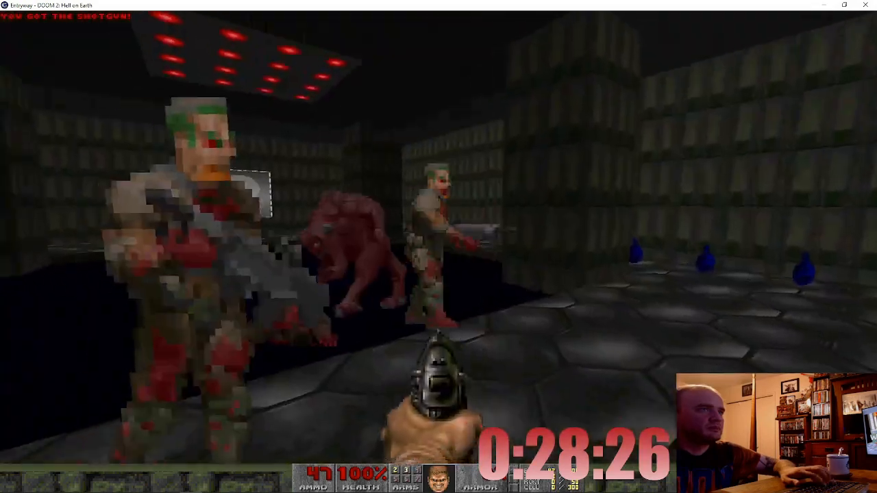
key("s")
key("ctrl")
key("s")
key("3")
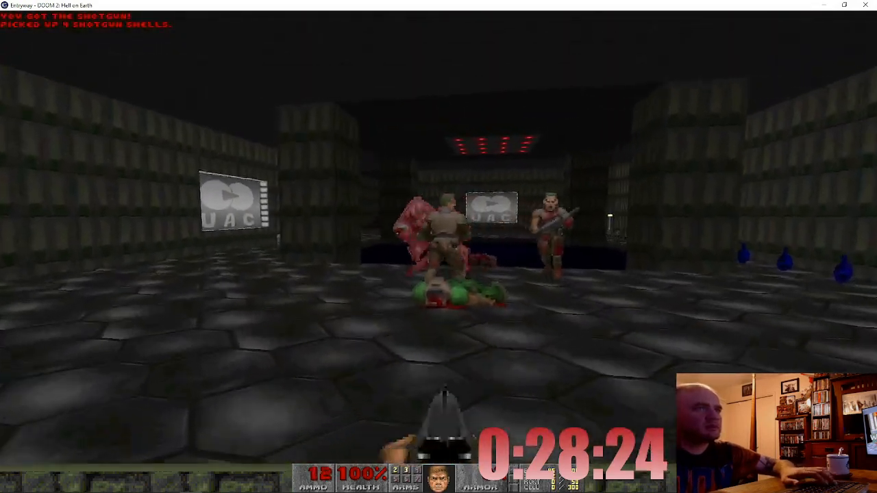
Step: Fight the remaining soldiers and demon around the sunken pool with the shotgun
key("ctrl")
key("w")
key("ctrl")
key("s")
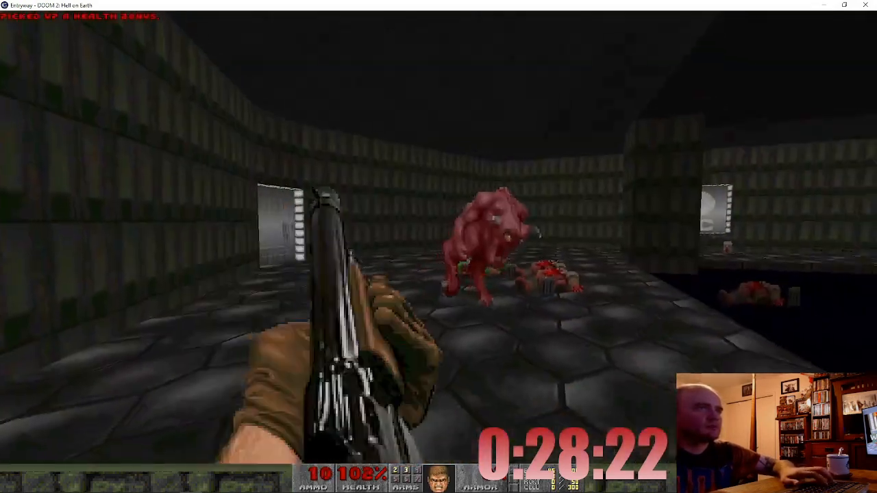
key("ctrl")
key("s")
key("ctrl")
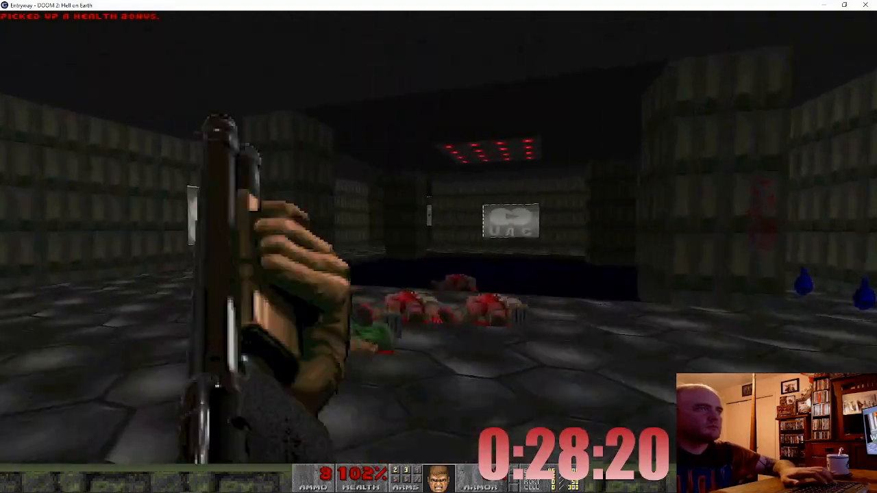
Step: Climb the stairs to the upper room and shoot the imp beside the UAC sign
key("w")
key("w")
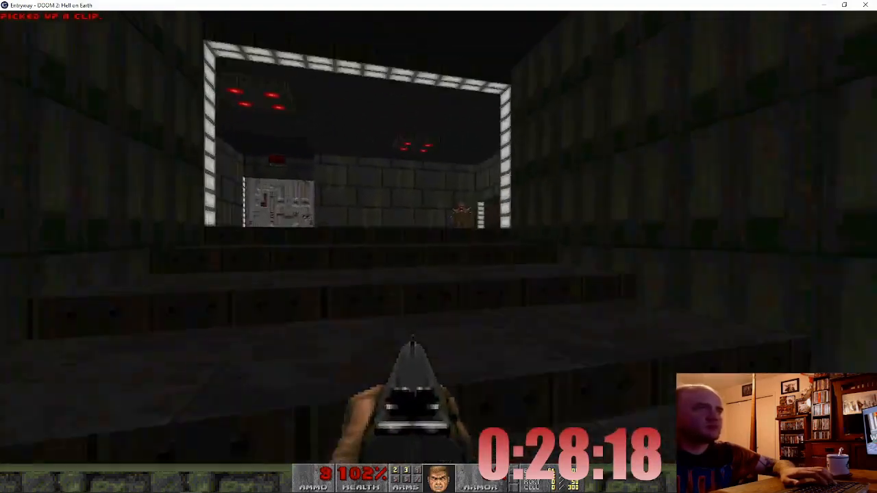
key("ctrl")
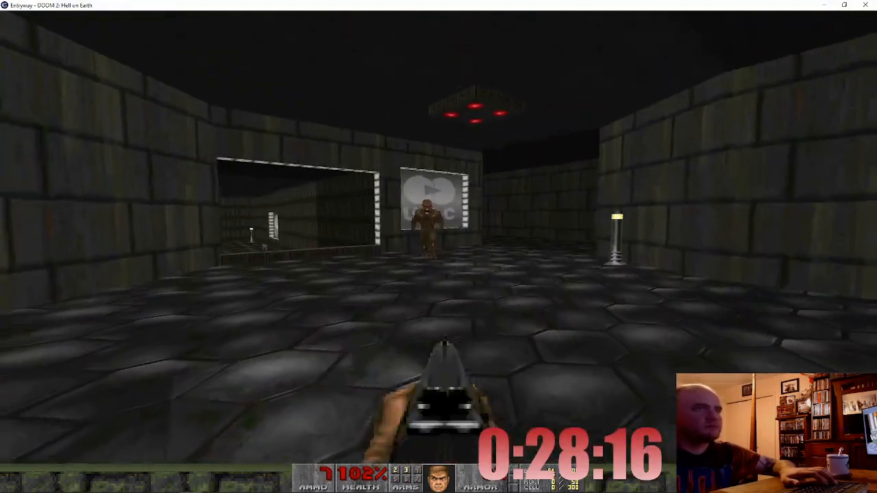
key("ctrl")
Step: Quit the playtest and return to the map editor
key("Escape")
key("Up")
key("Return")
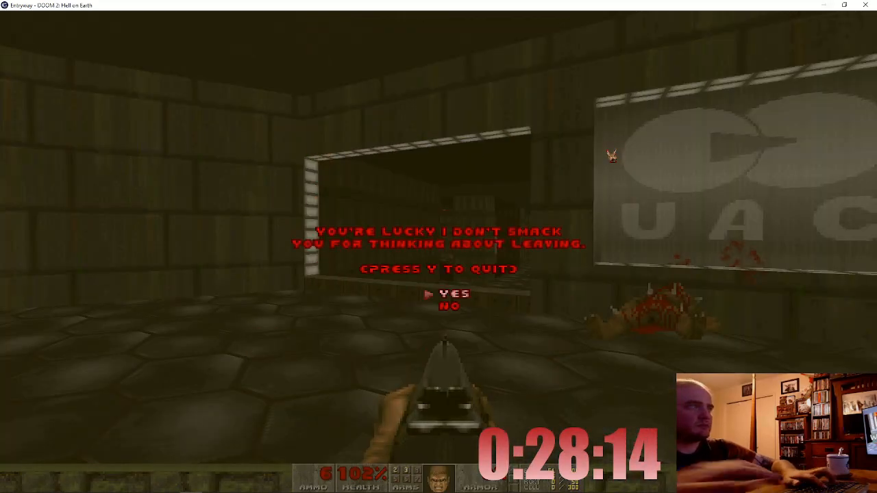
key("y")
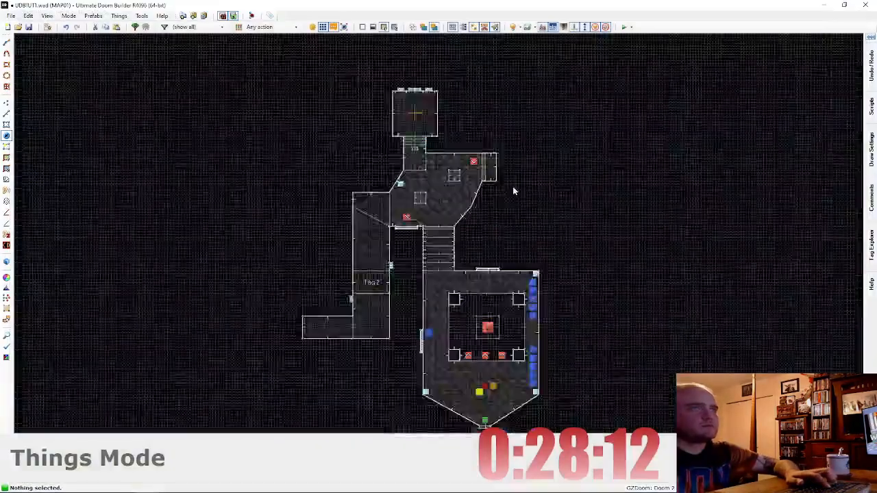
Step: Insert a medikit in the small alcove on the east side of the upper room, at 432, -304
scroll(507, 196, "up", 5)
scroll(501, 178, "down", 4)
scroll(487, 178, "up", 3)
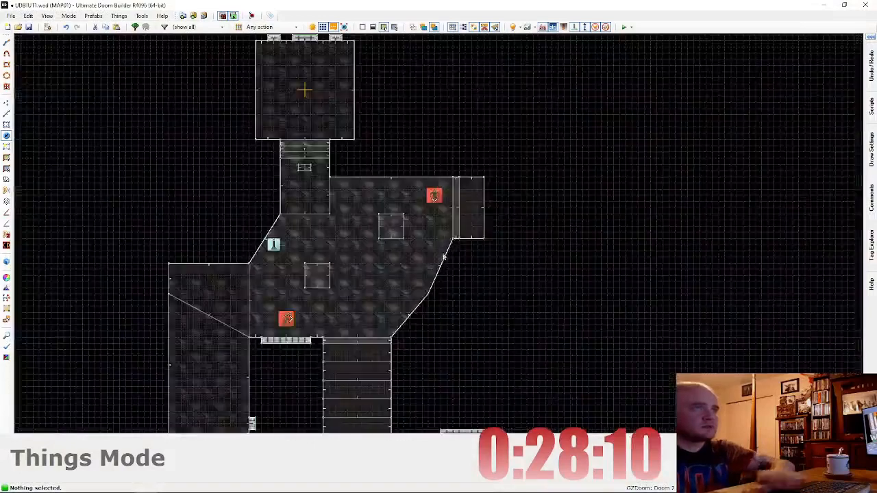
key("Insert")
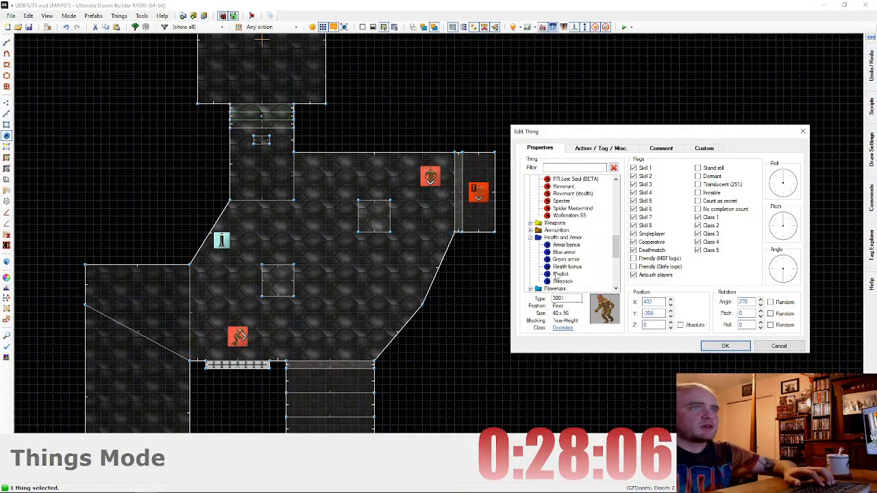
left_click(723, 345)
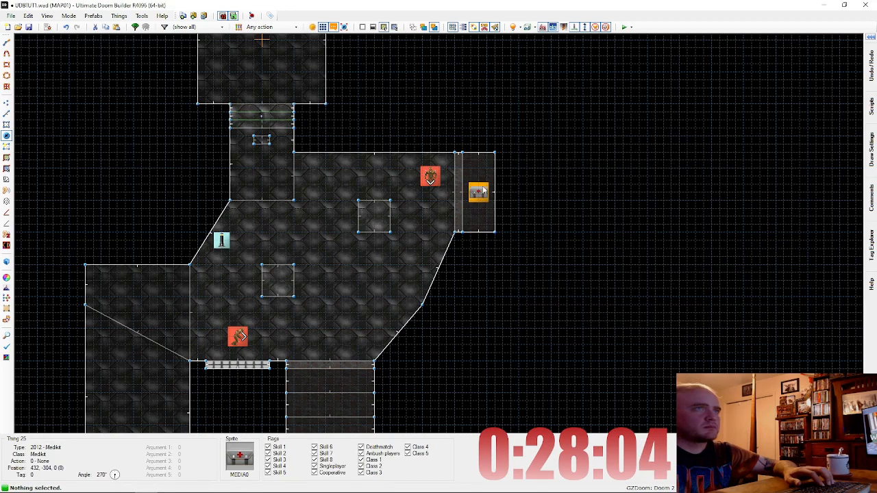
Step: Move the vertex of the upper room's southeast wall outward so the wall runs straight down from the alcove
scroll(313, 283, "down", 4)
scroll(307, 288, "up", 4)
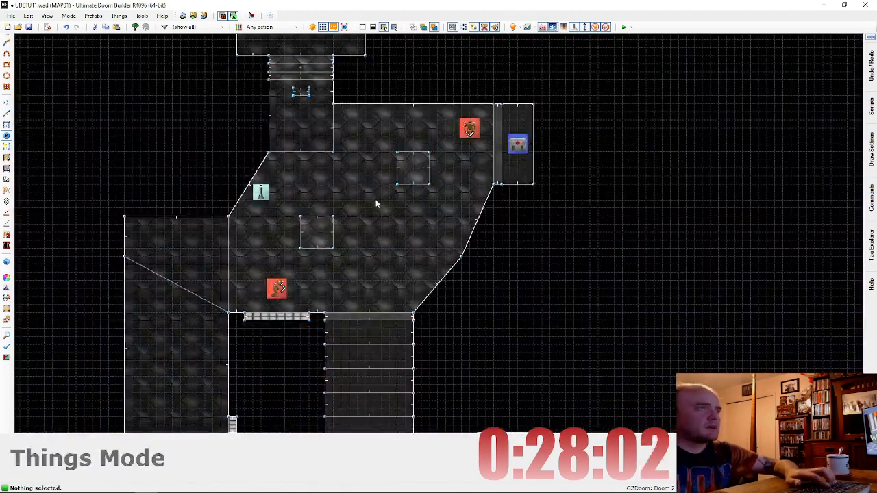
key("v")
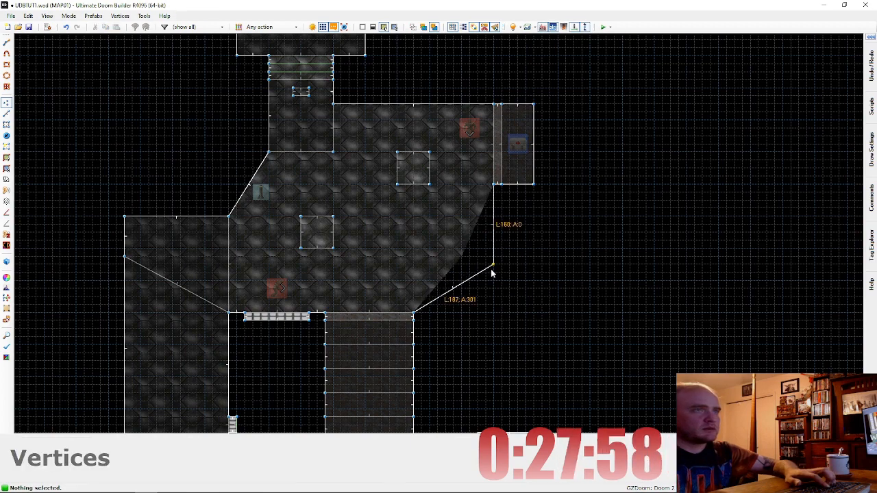
left_click_drag(488, 272, 488, 270)
Step: Add an imp near the upper room's southeast corner at 336, -512, facing 180 degrees
key("t")
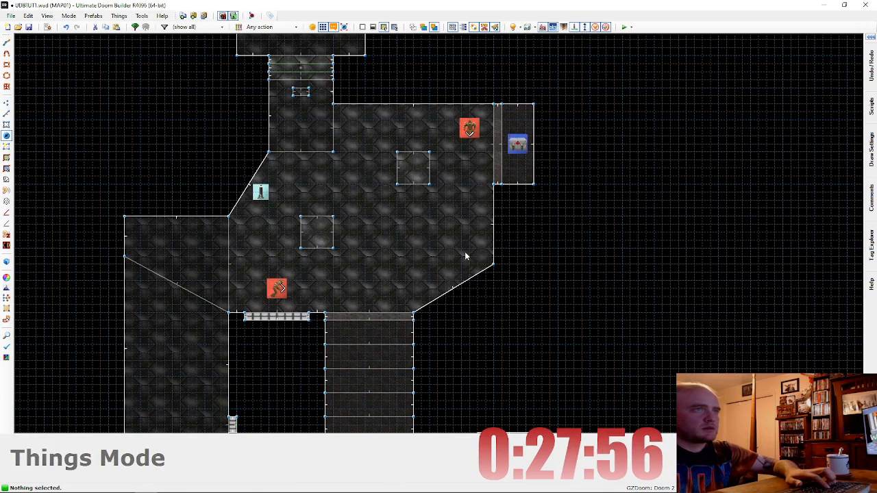
right_click(463, 251)
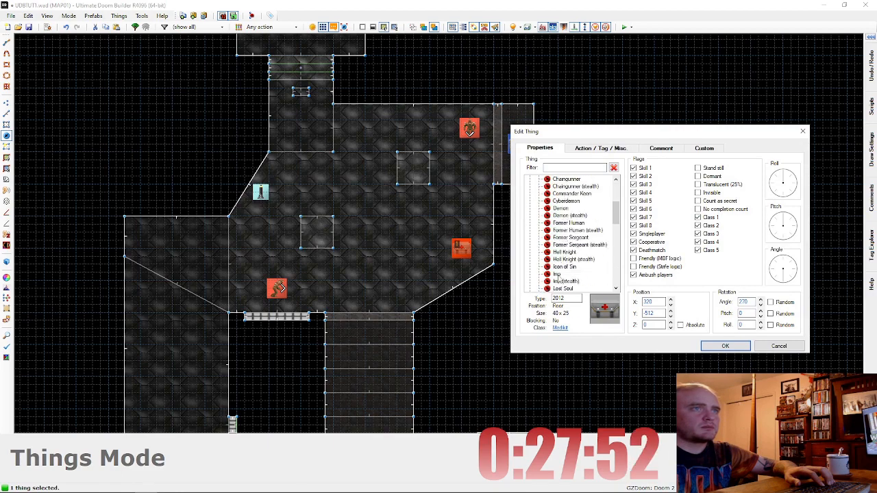
left_click(740, 348)
left_click_drag(460, 253, 483, 254)
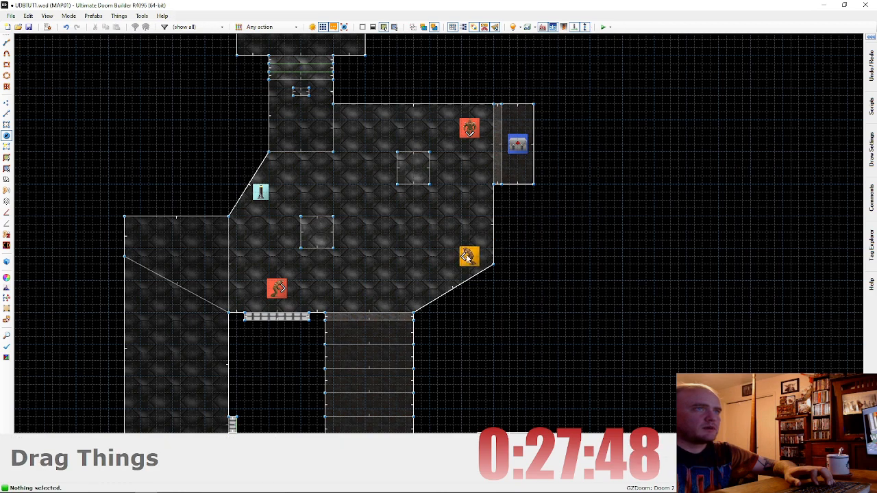
right_click(468, 255)
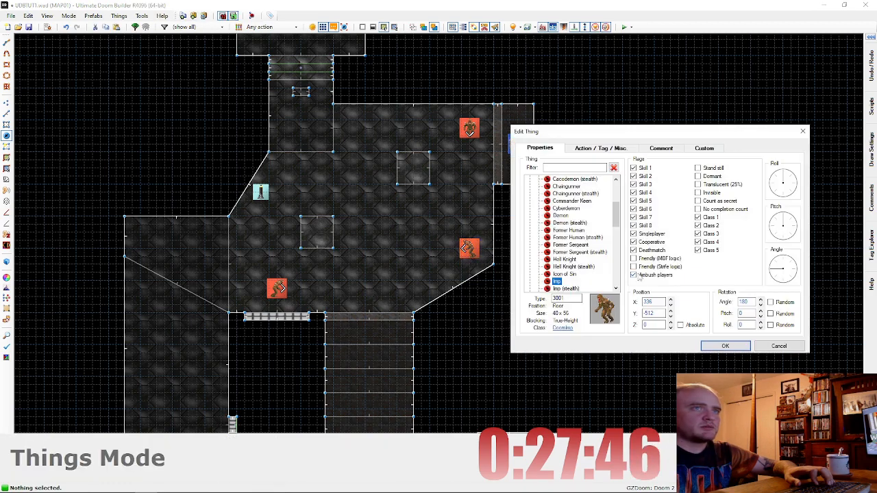
left_click(726, 346)
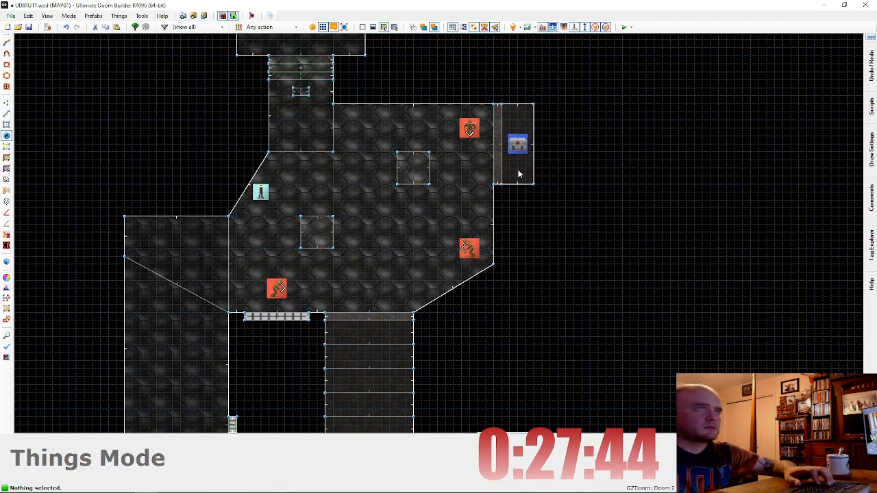
Step: Add a demon and place it facing south in the corridor north of the upper room
right_click(519, 173)
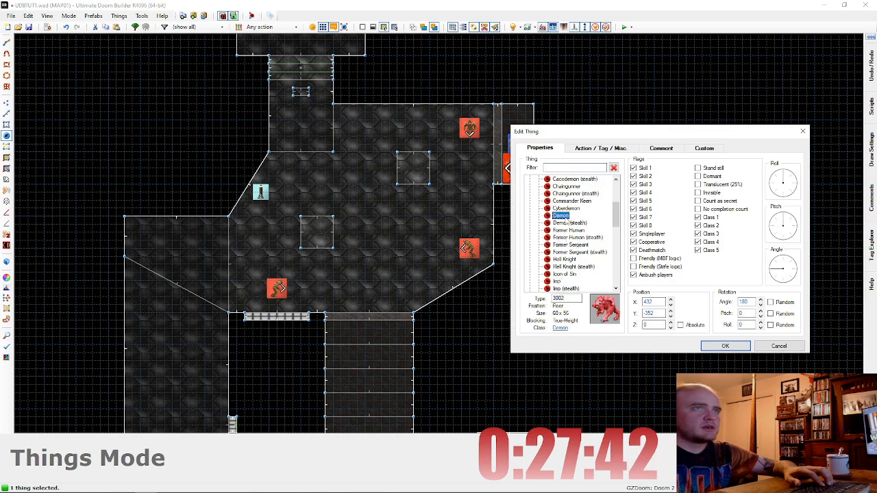
left_click(726, 346)
left_click_drag(519, 176, 342, 134)
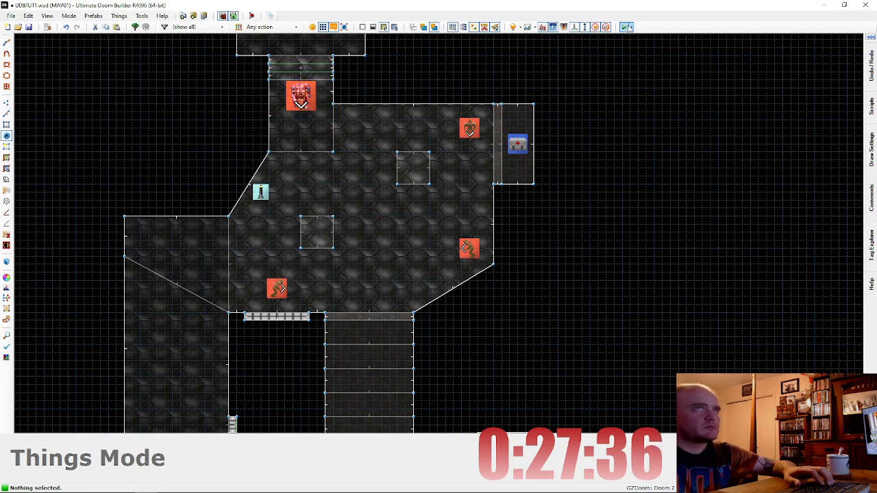
Step: Launch a playtest of the map and fight the starting room's monsters with the shotgun
left_click(626, 27)
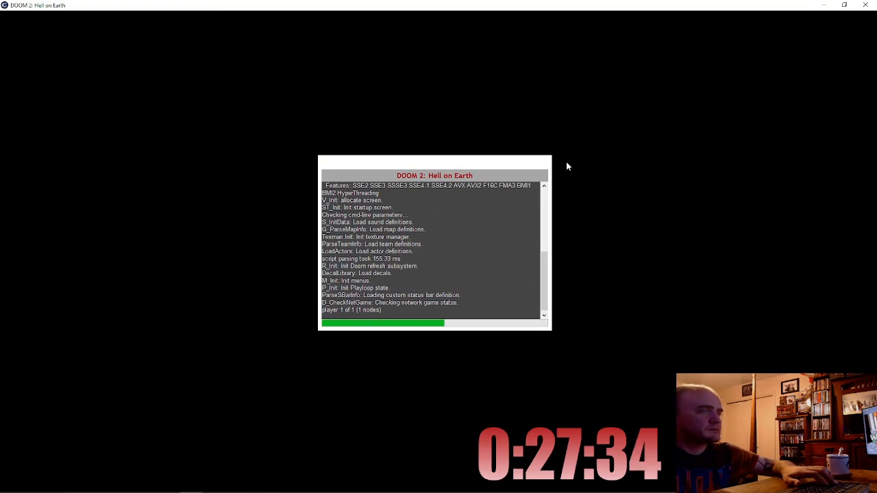
key("w")
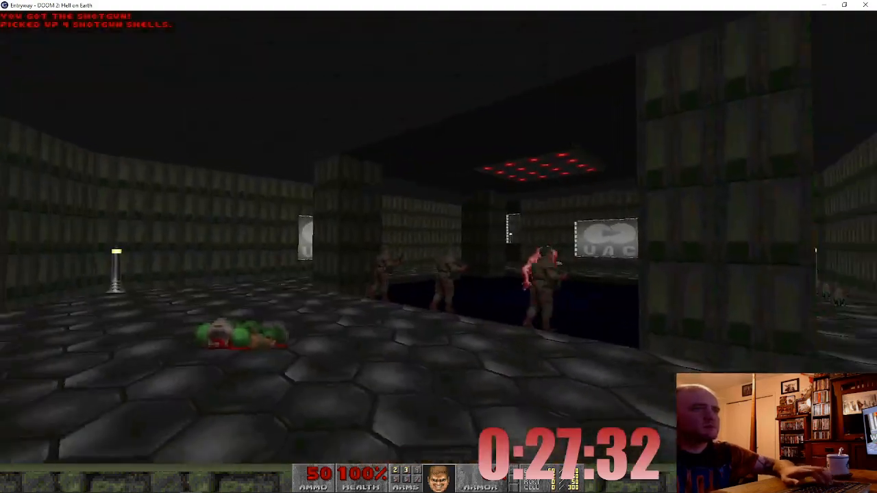
key("w")
key("ctrl")
key("s")
key("ctrl")
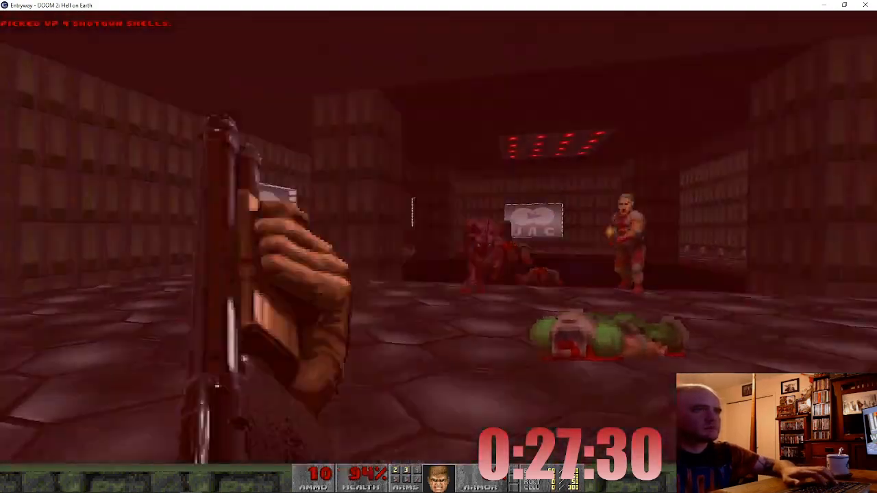
key("d")
key("ctrl")
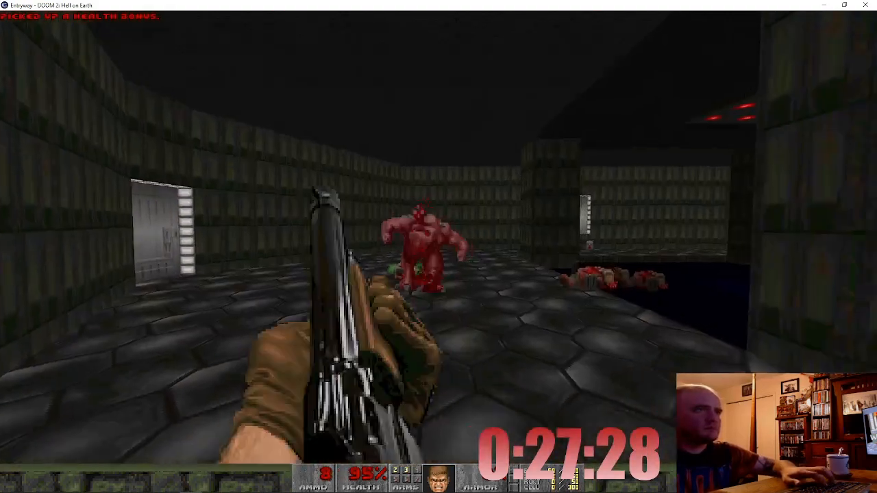
Step: Collect the armor bonuses and stimpack, and shoot the demon charging down the stairs
key("w")
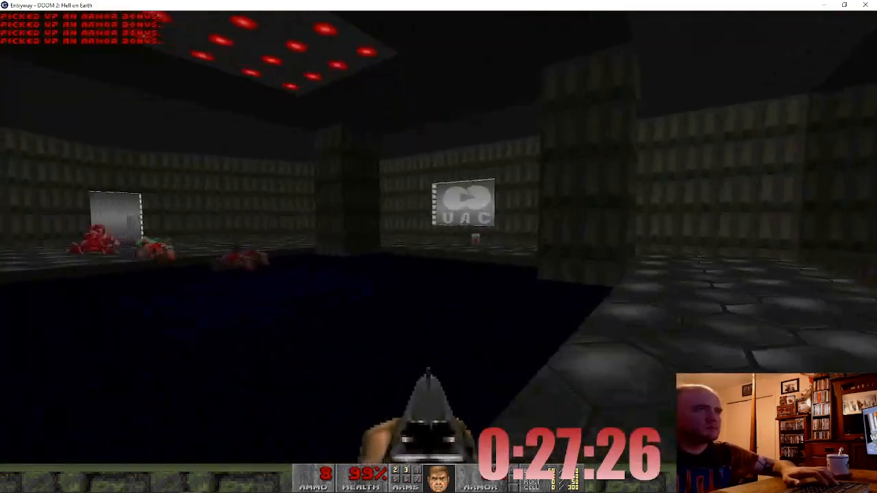
key("w")
key("ctrl")
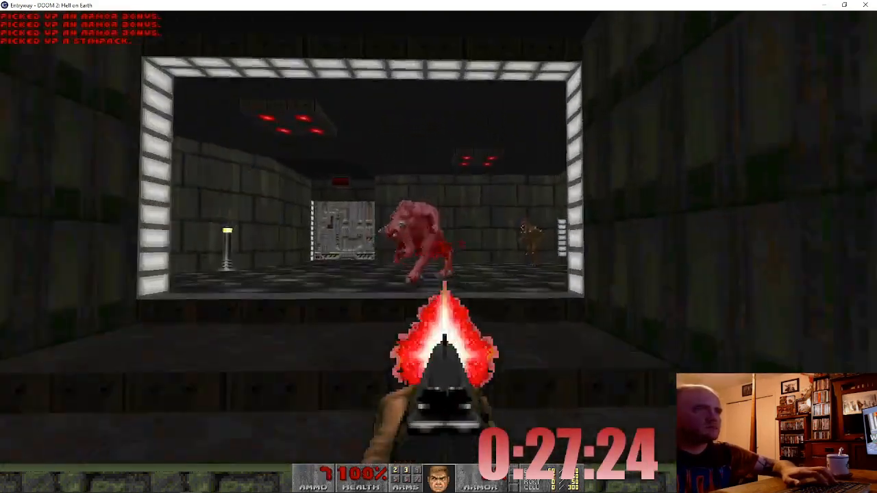
key("s")
key("w")
key("ctrl")
key("s")
key("ctrl")
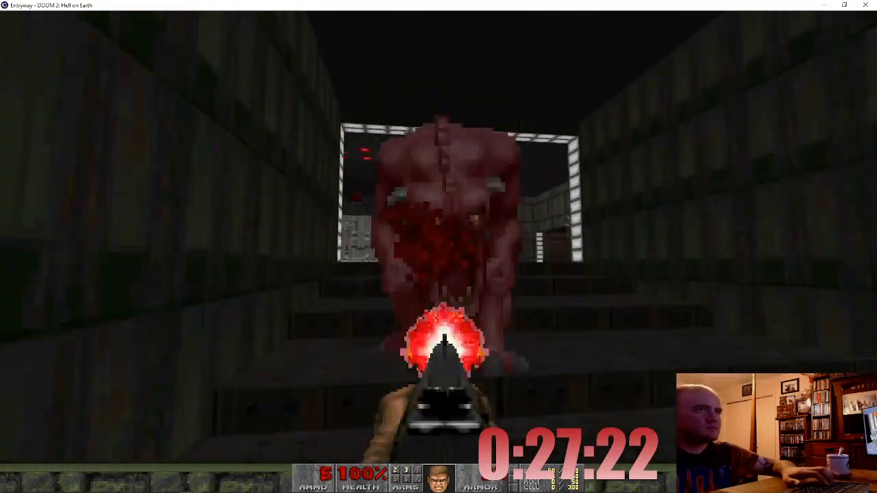
key("s")
key("ctrl")
key("w")
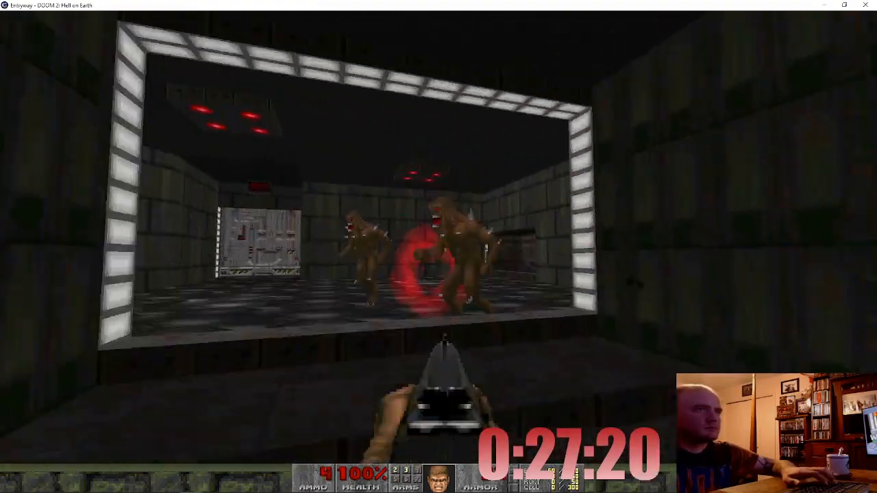
Step: Fight the upper room's imps through the opening at the top of the stairs with the shotgun
key("w")
key("ctrl")
key("ctrl")
key("s")
key("w")
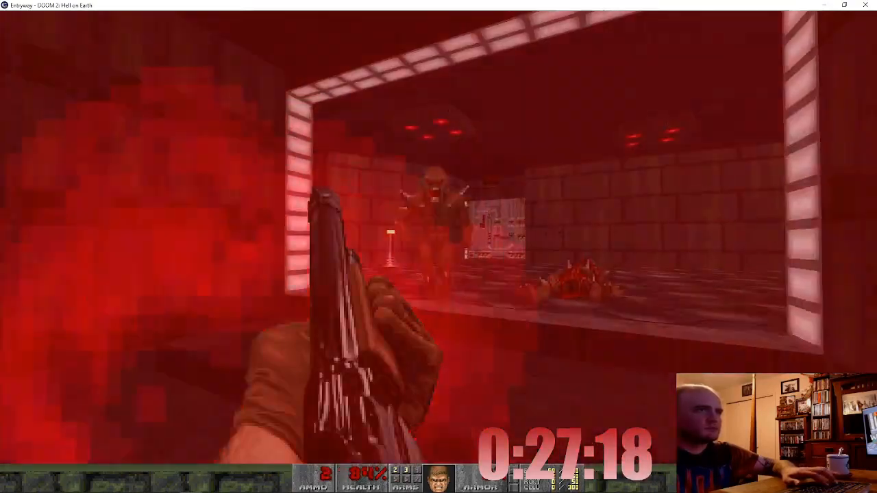
key("w")
key("ctrl")
key("s")
key("ctrl")
key("w")
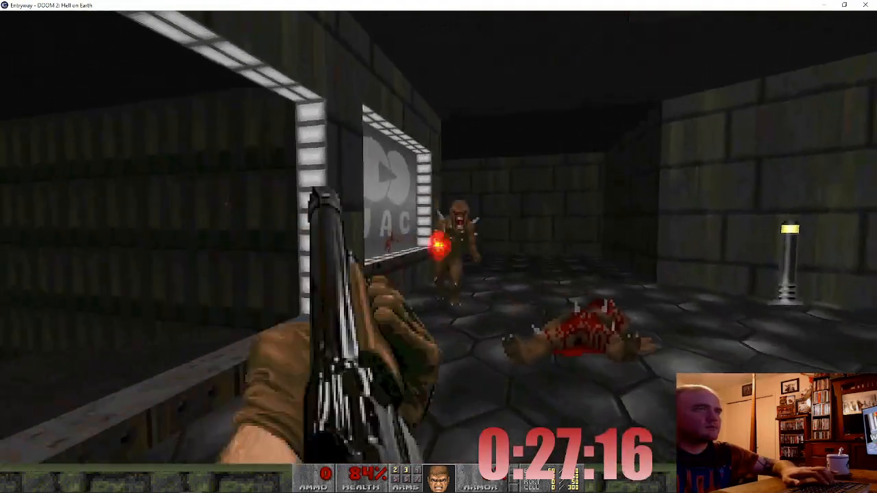
Step: Finish off the remaining imp with the pistol and collect the medikit from the alcove
key("s")
key("w")
key("ctrl")
key("ctrl")
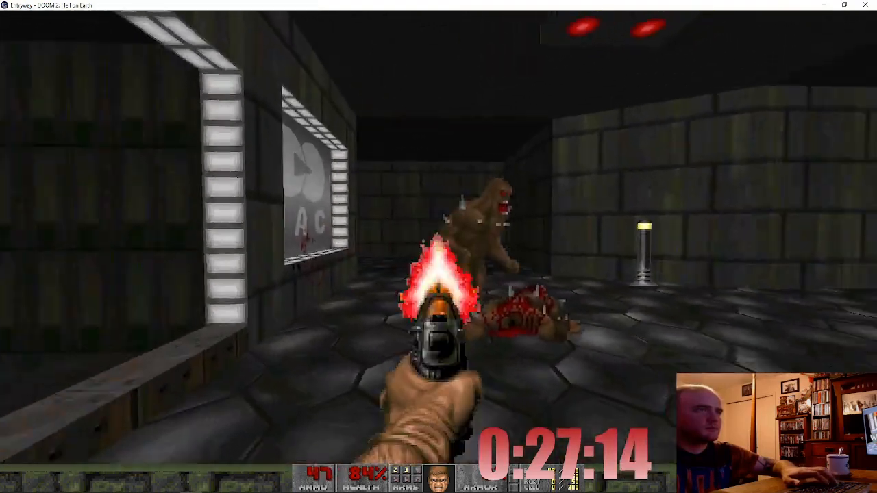
key("w")
key("ctrl")
key("ctrl")
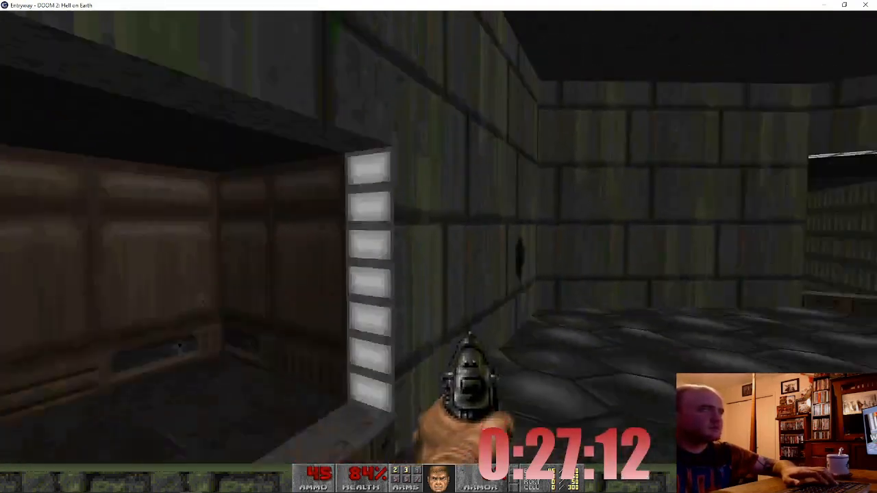
key("w")
Step: Quit the playtest and return to the map editor
key("Escape")
key("Up")
key("Return")
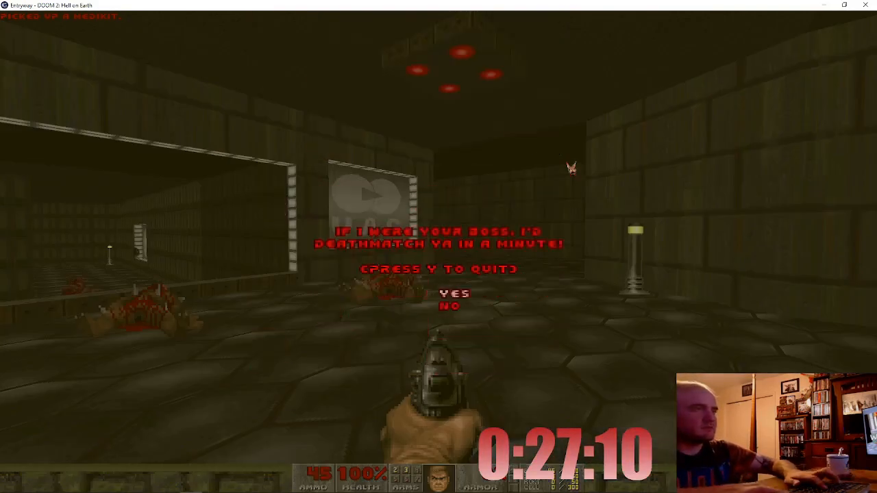
key("y")
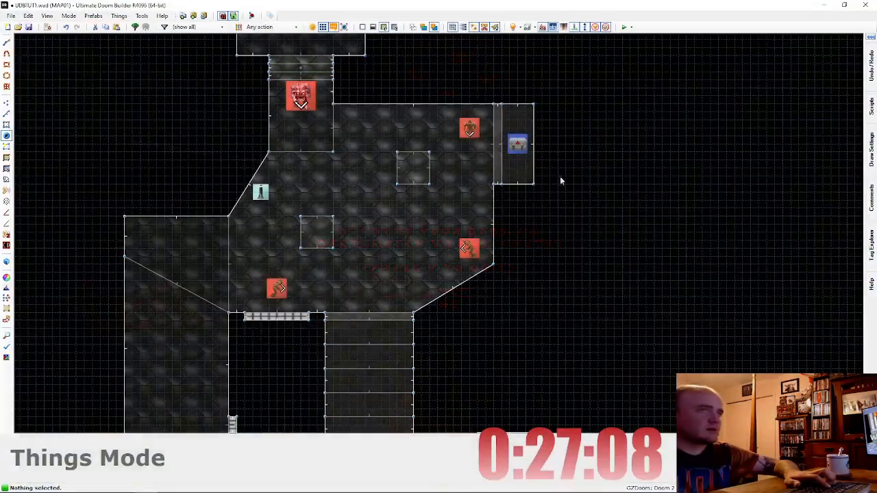
Step: Move the starting room's demon off the pit's central square to the pit's north edge
scroll(377, 255, "down", 5)
scroll(377, 254, "up", 2)
scroll(411, 274, "down", 2)
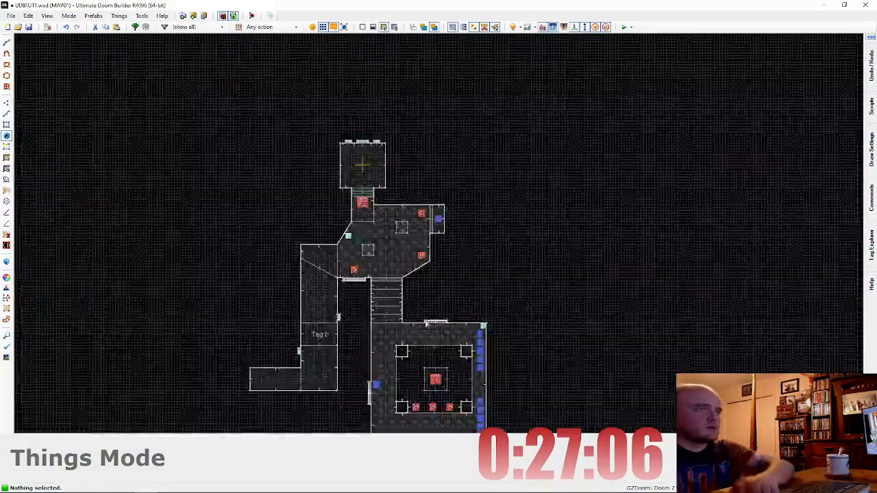
scroll(438, 309, "up", 5)
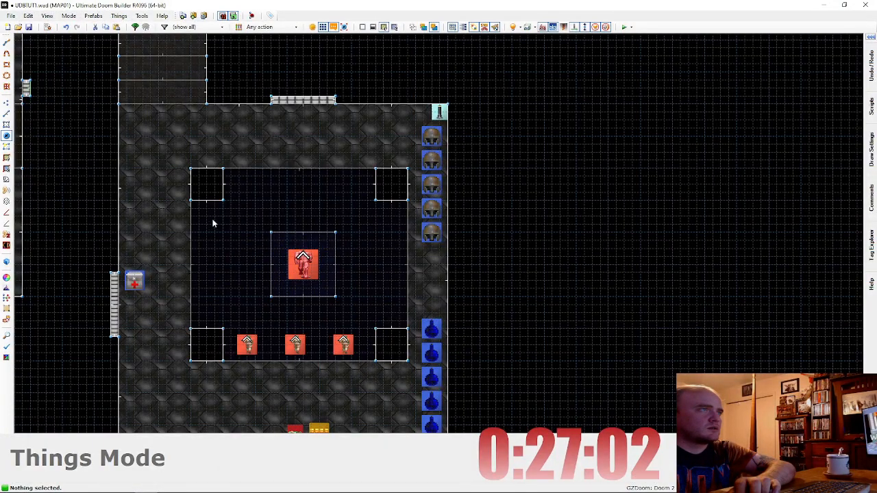
left_click_drag(312, 271, 307, 238)
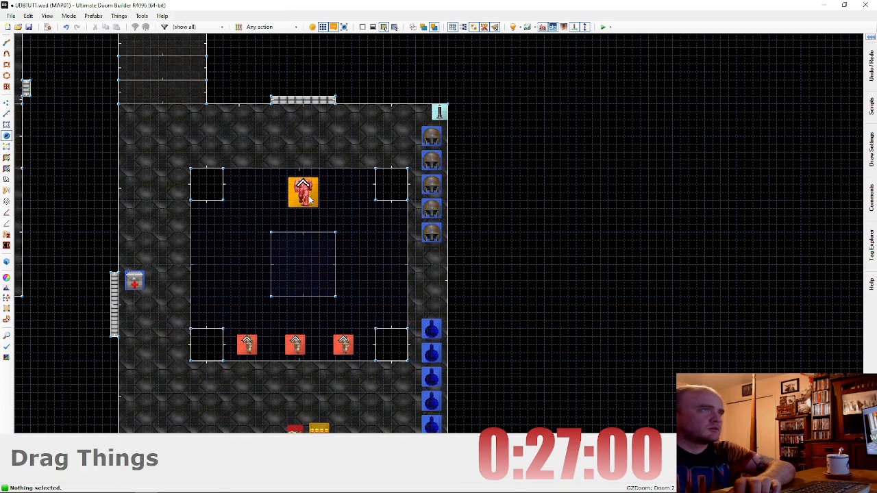
Step: Insert a Box of Shells at the middle of the pit's central square
key("Insert")
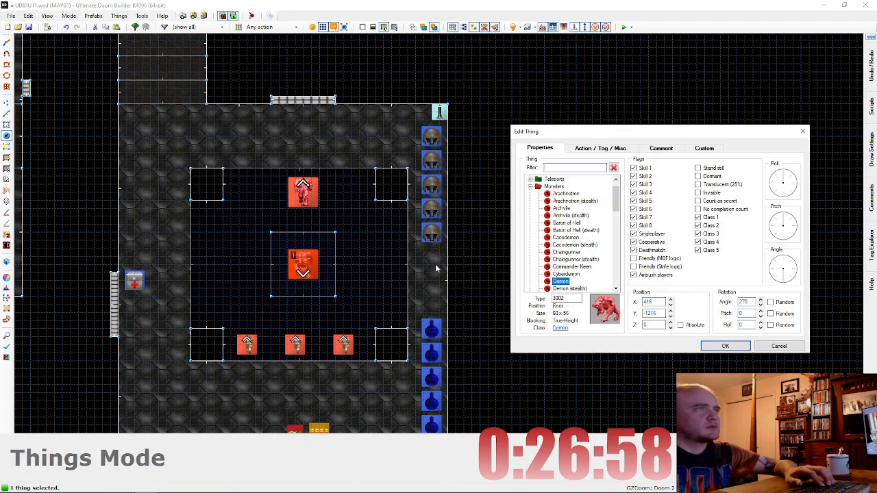
scroll(531, 231, "down", 2)
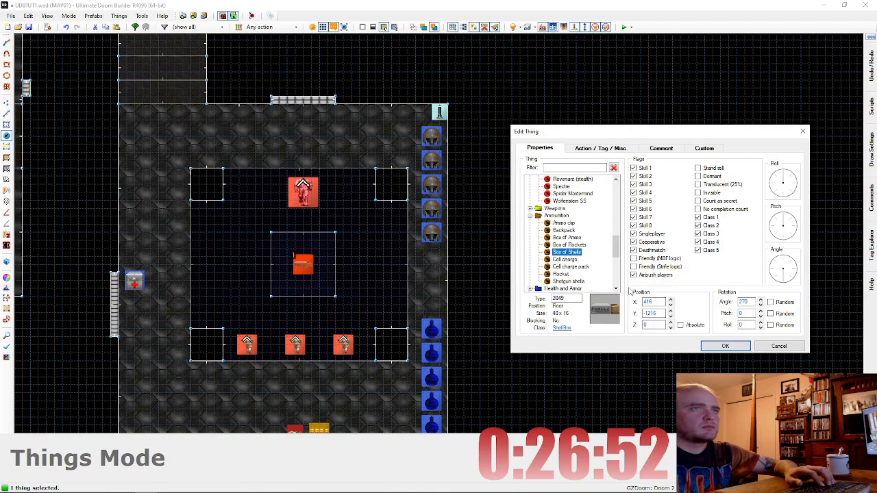
left_click(725, 346)
Step: In the 3D view, raise the pit's central square floor to -40 and give it the ceiling light's TLITE6_5 texture
key("q")
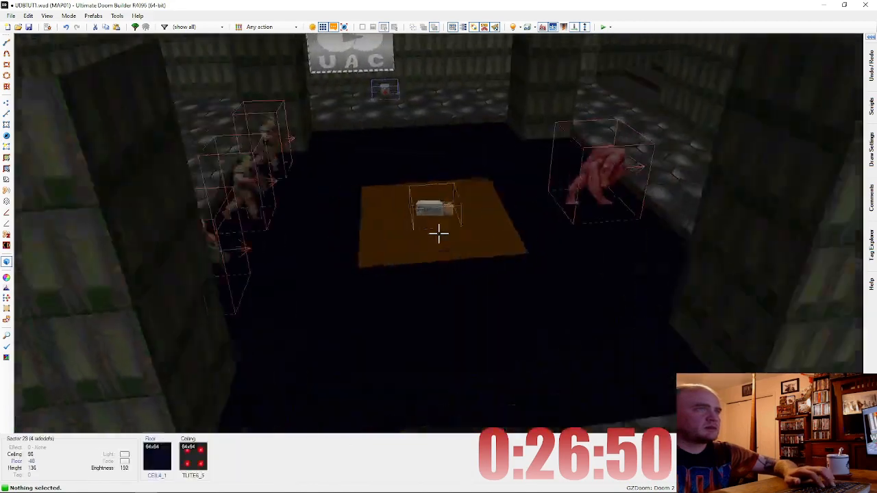
scroll(439, 234, "up", 1)
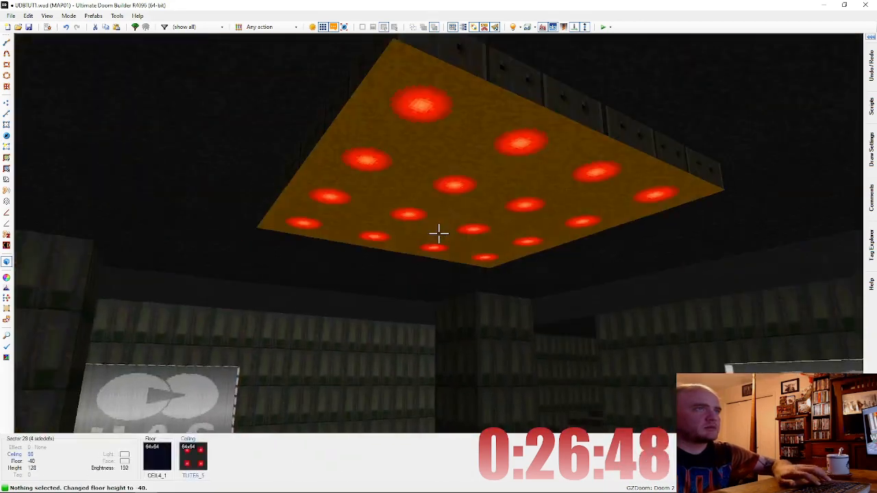
key("ctrl+c")
key("ctrl+v")
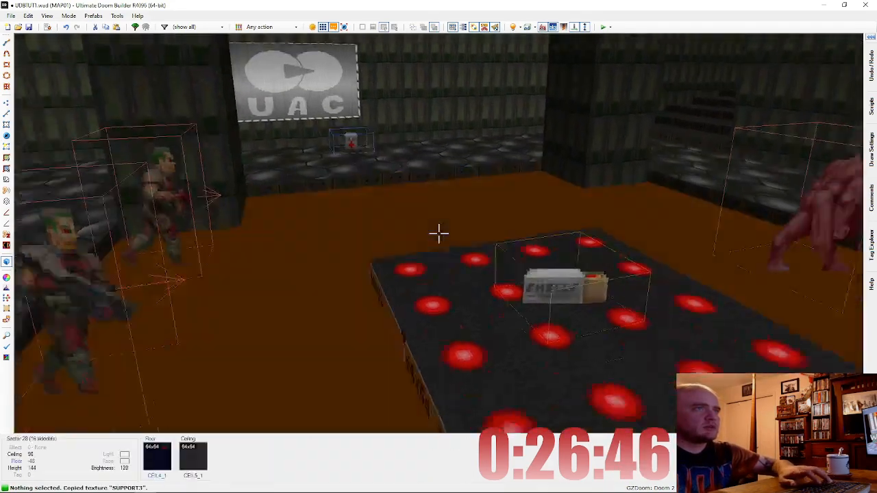
Step: Apply the SUPPORT3 texture to the sides of the raised central platform and save the map
key("ctrl+c")
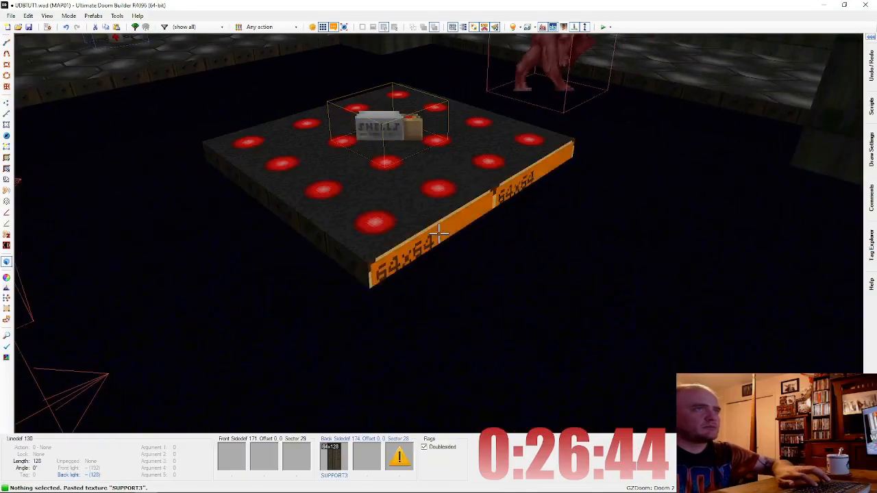
key("ctrl+v")
key("f")
key("ctrl+v")
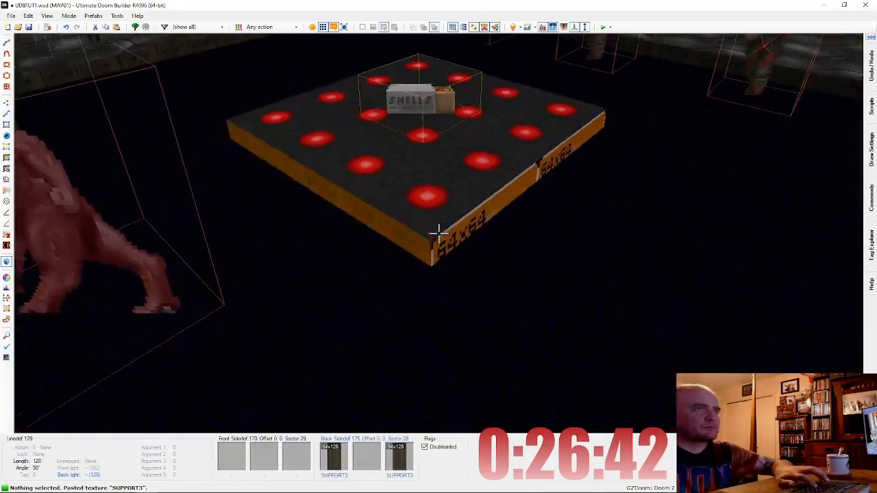
key("ctrl+v")
key("f")
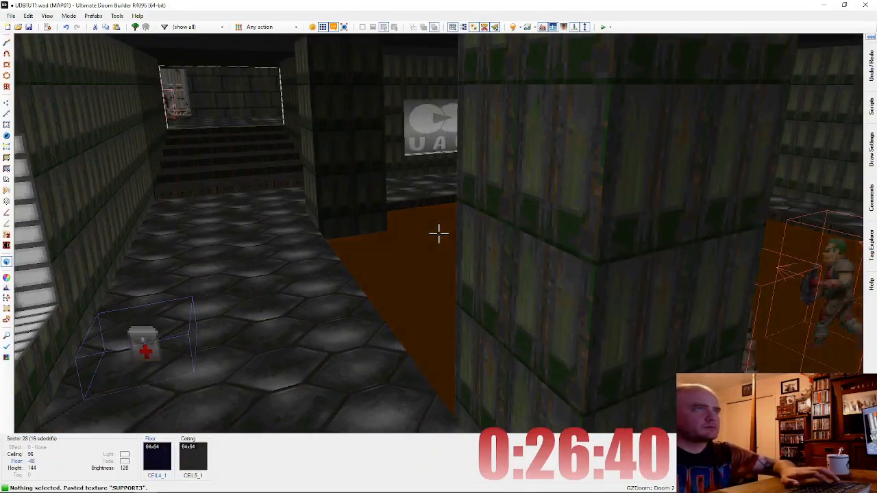
key("q")
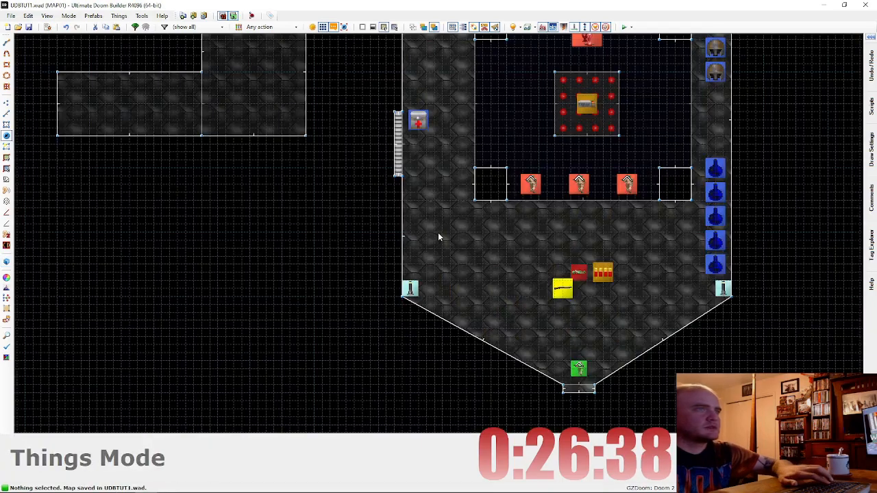
Step: Move the demon from the upper corridor to the upper room's west side, below the lamp, and turn it to face east
scroll(452, 121, "down", 4)
key("Up")
key("Up")
key("Up")
key("Up")
key("Up")
key("Up")
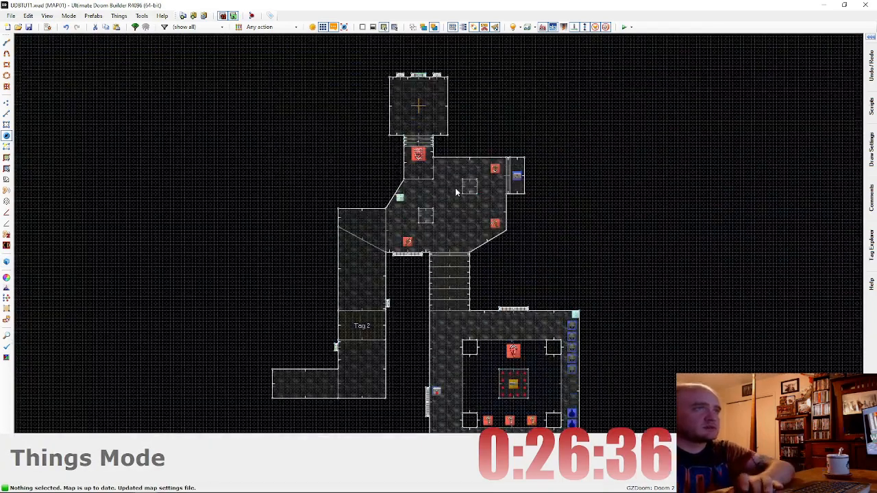
scroll(442, 173, "up", 2)
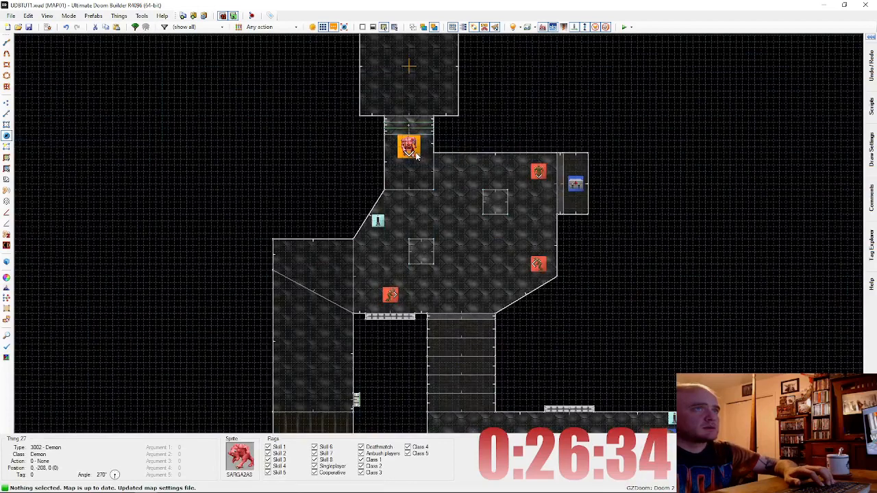
left_click_drag(415, 155, 414, 197)
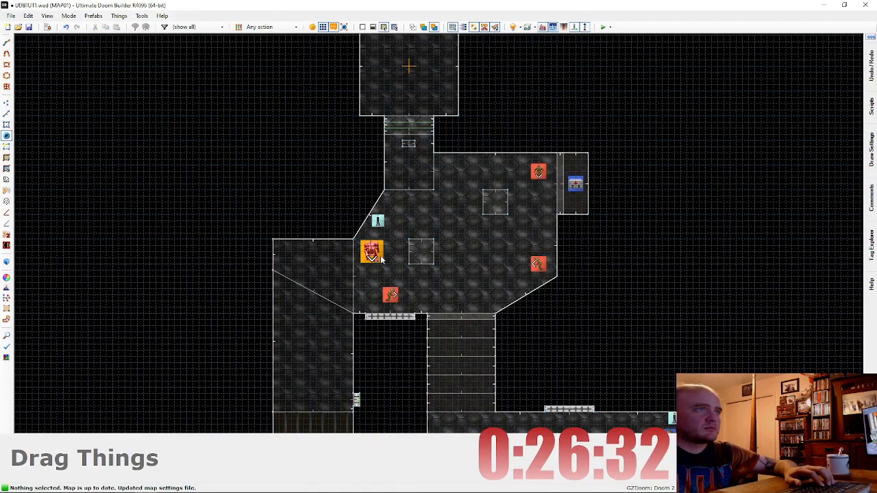
right_click(381, 258)
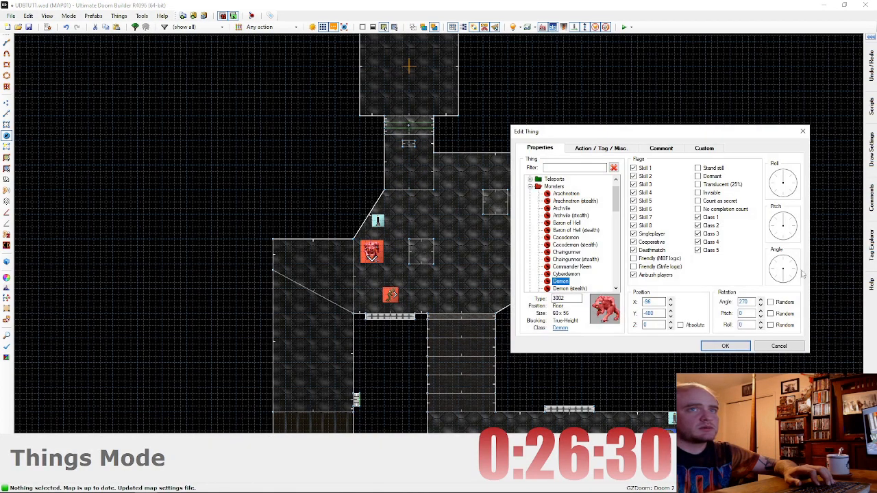
left_click(742, 348)
scroll(540, 320, "down", 3)
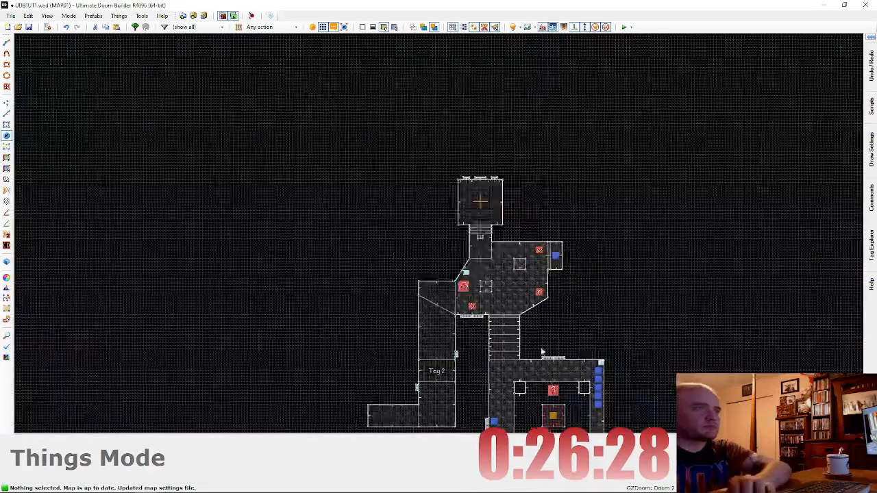
key("Down")
key("Down")
key("Right")
key("Right")
key("Right")
key("Right")
key("Up")
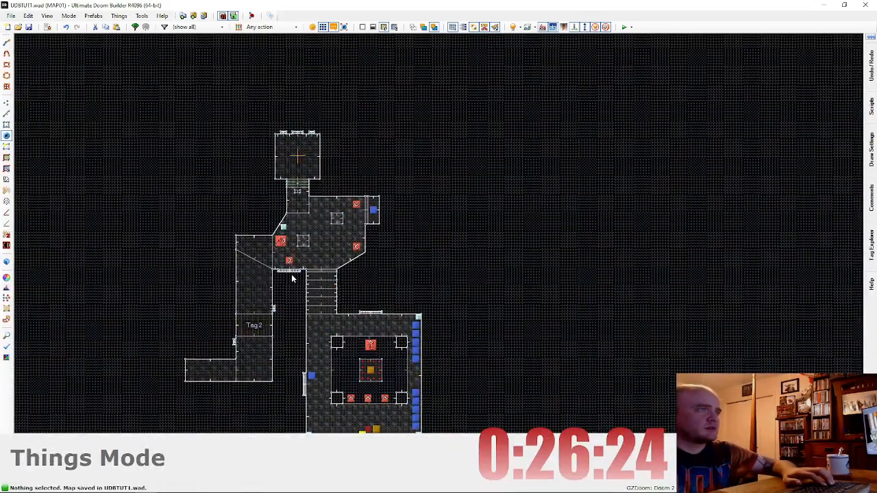
Step: Replace the light trim on both side walls of the north corridor's door frame with the DOORRED texture
scroll(242, 307, "up", 3)
key("Up")
key("Up")
key("Up")
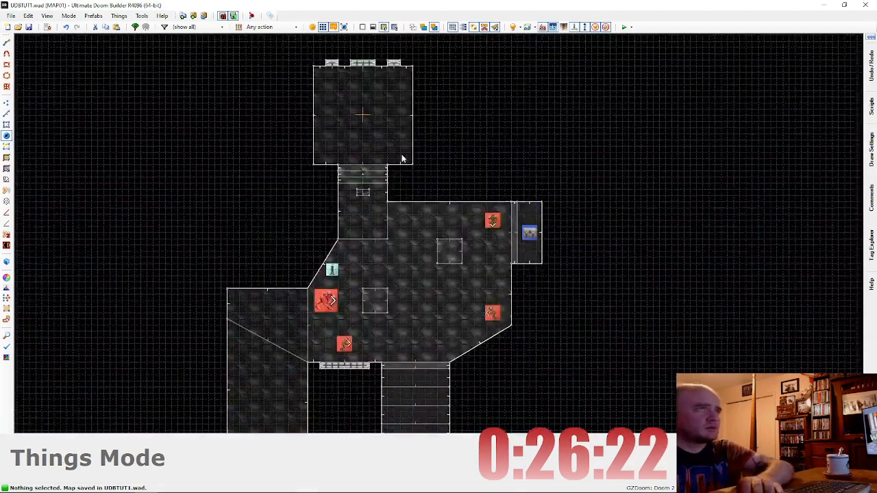
scroll(402, 161, "up", 2)
key("w")
key("e")
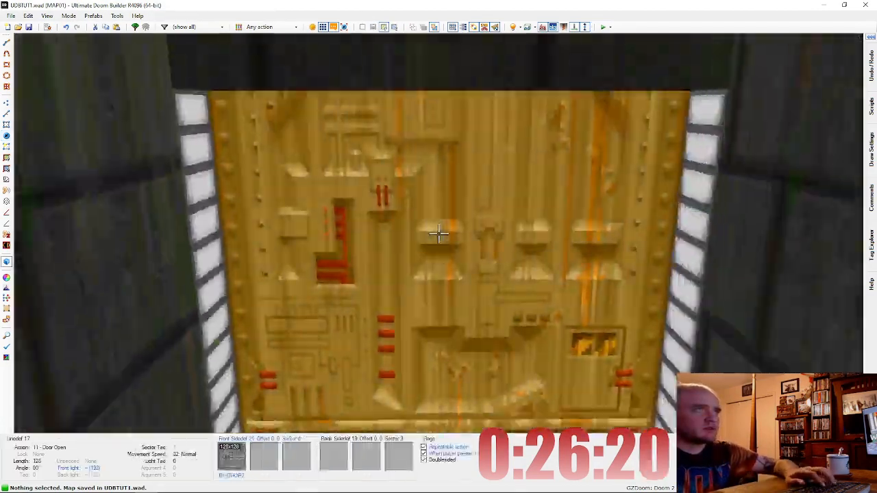
key("d")
key("e")
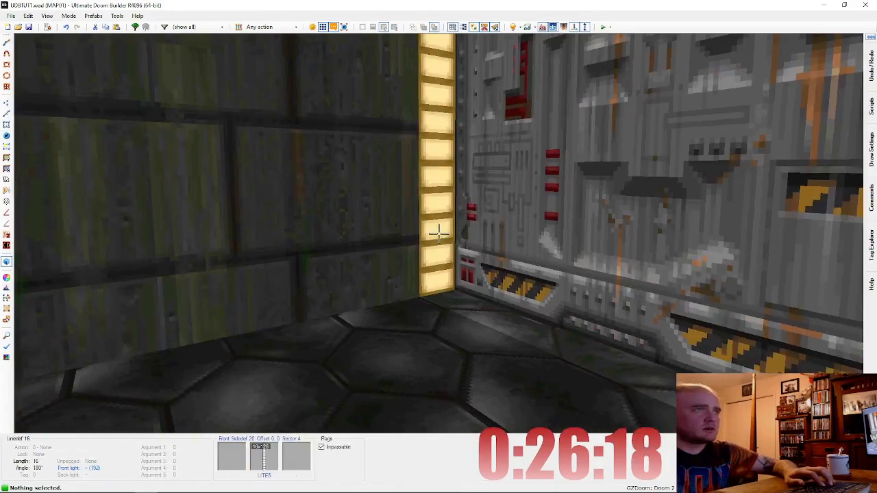
right_click(438, 233)
left_click(758, 269)
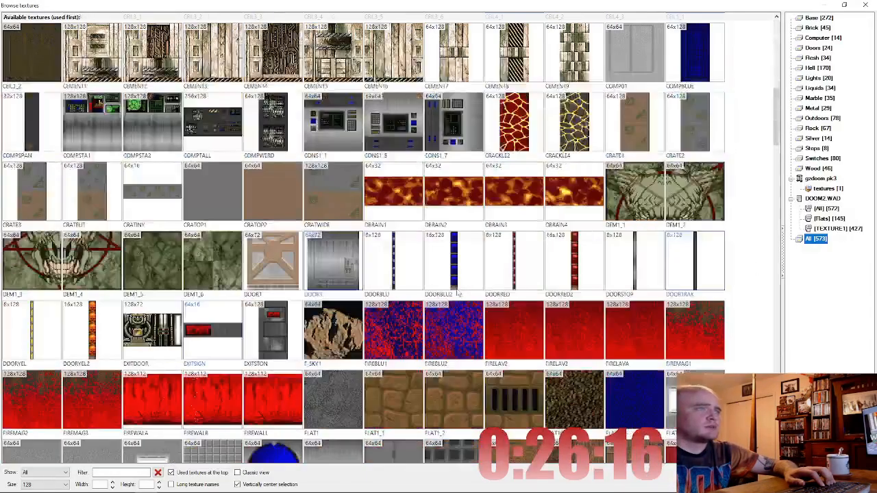
double_click(524, 273)
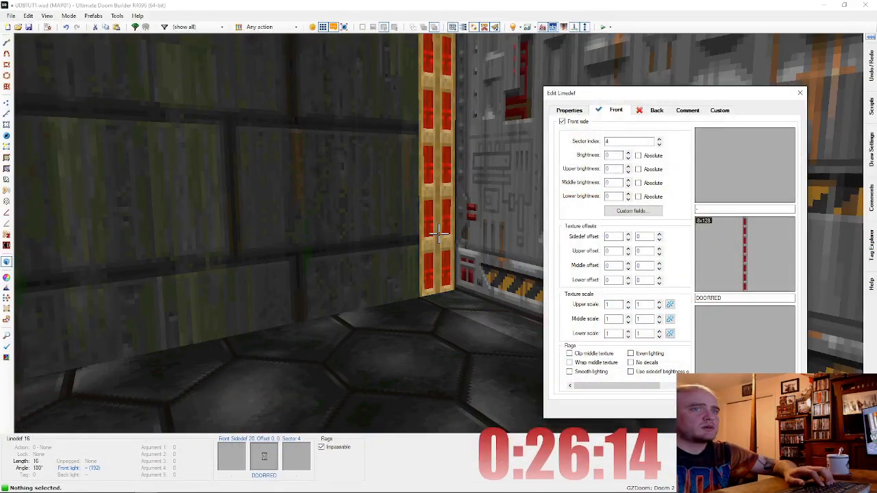
key("Return")
key("ctrl+v")
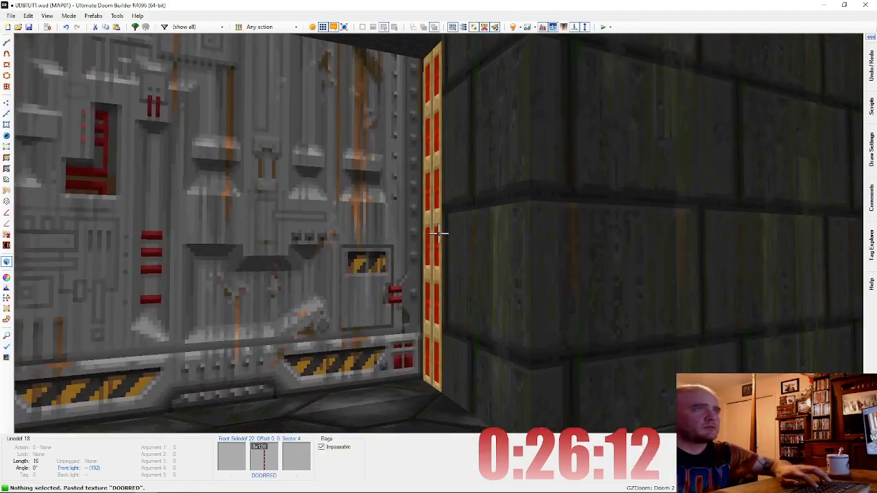
Step: Set both linedefs of the north corridor's door to action 13 Door Locked Raise, requiring the Red key card
key("q")
key("l")
scroll(436, 185, "up", 4)
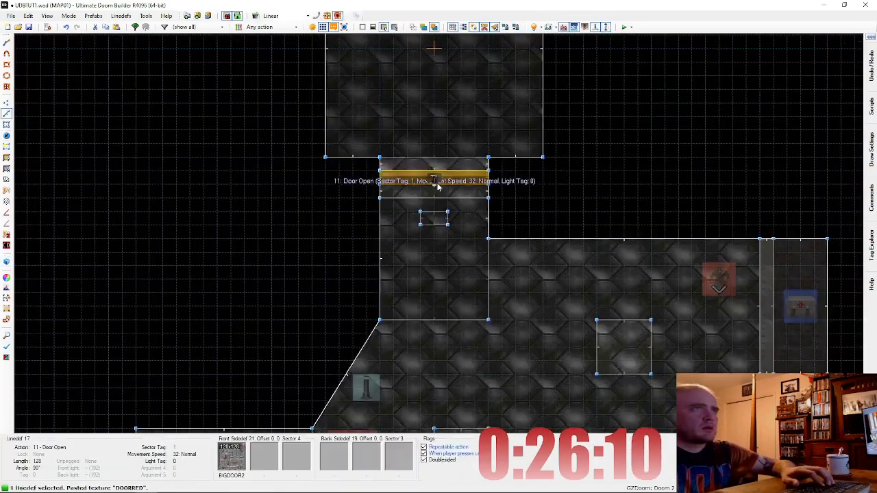
right_click(446, 175)
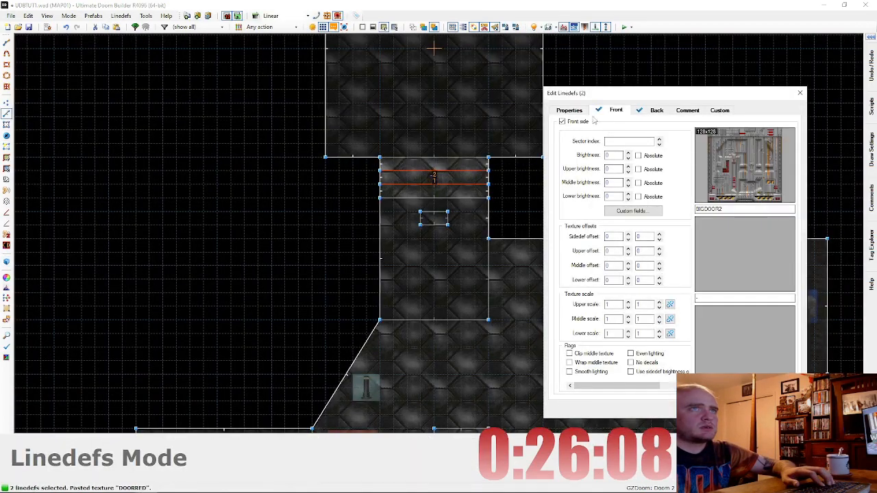
left_click(574, 111)
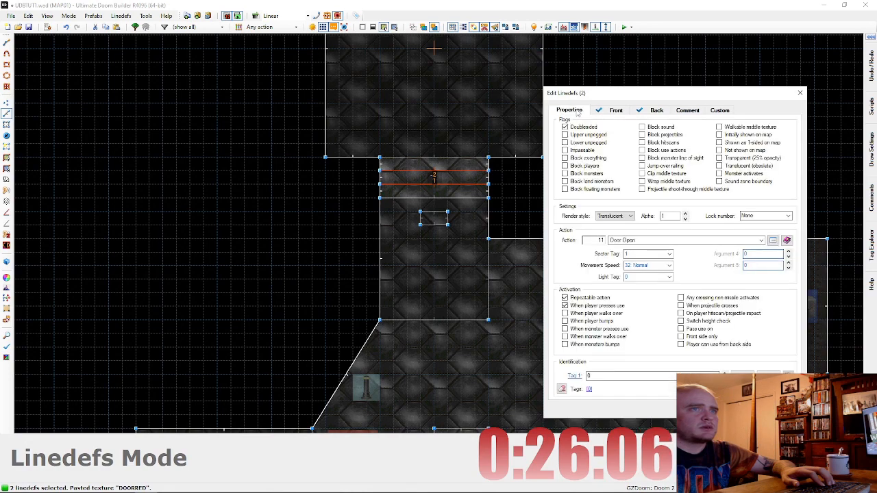
left_click(773, 241)
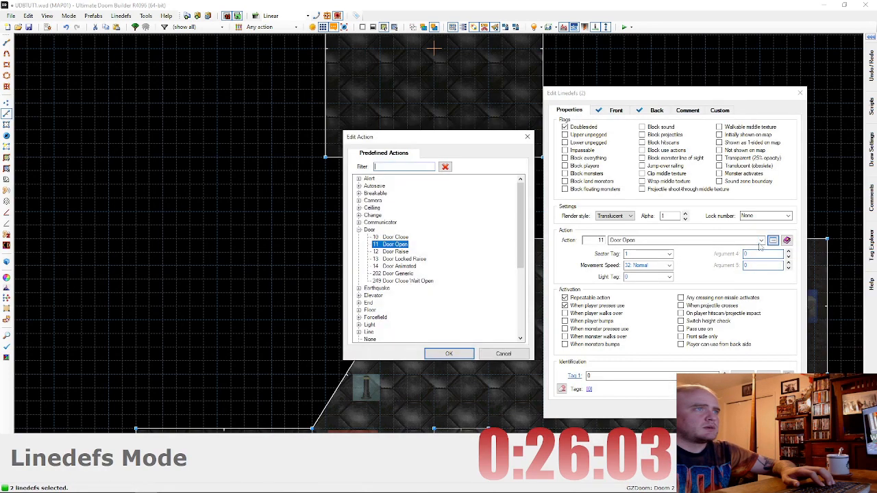
double_click(413, 260)
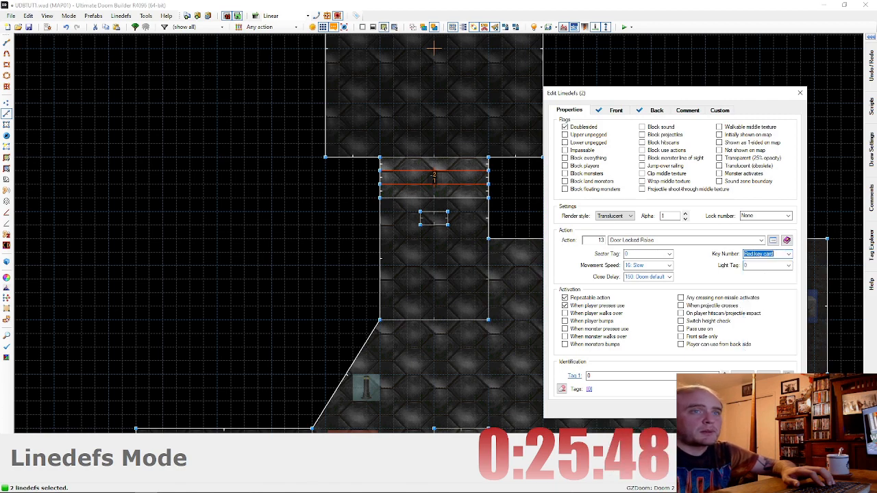
key("Return")
Step: Launch a playtest of the map, grab the shotgun and fight the zombies and demon in the starting room
scroll(517, 244, "down", 5)
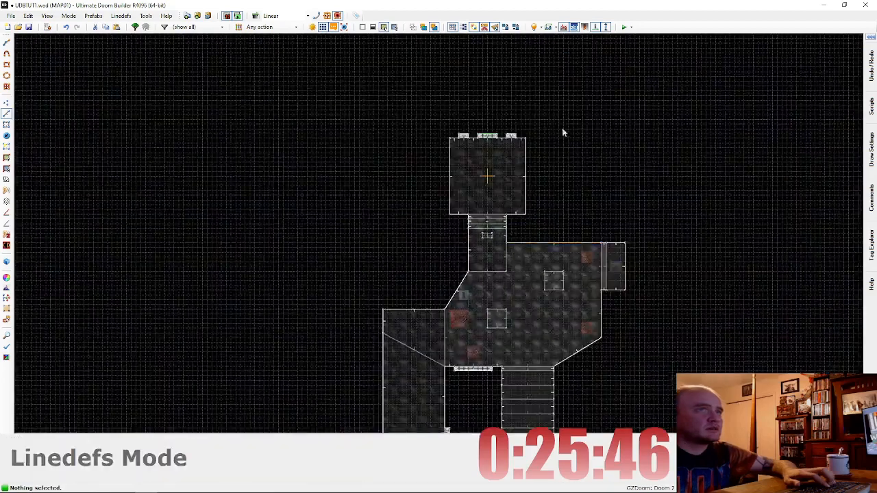
left_click(624, 26)
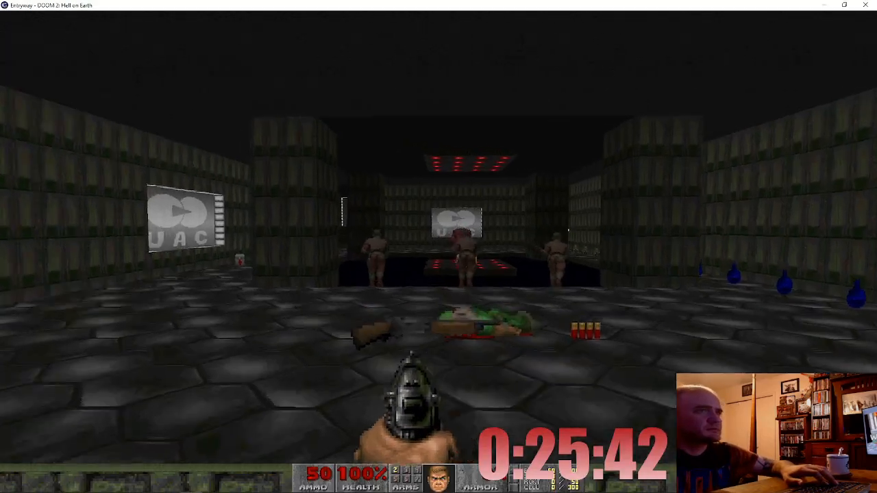
key("w")
key("s")
key("ctrl")
key("w")
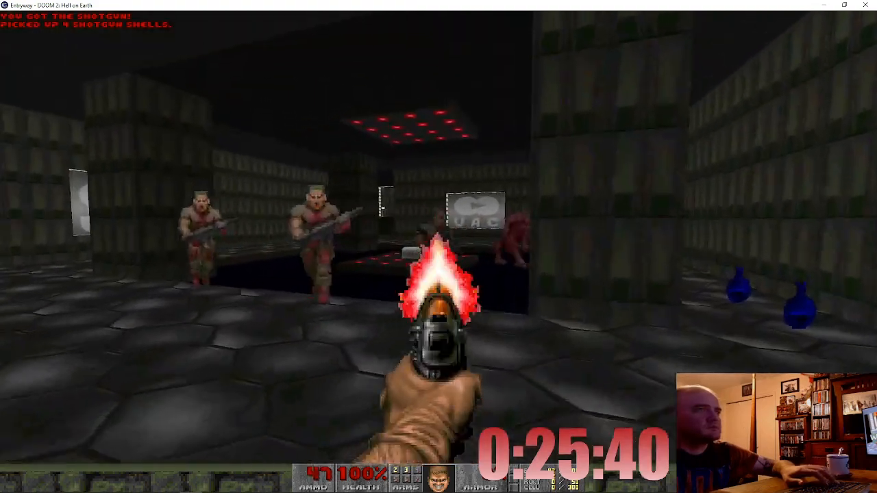
key("s")
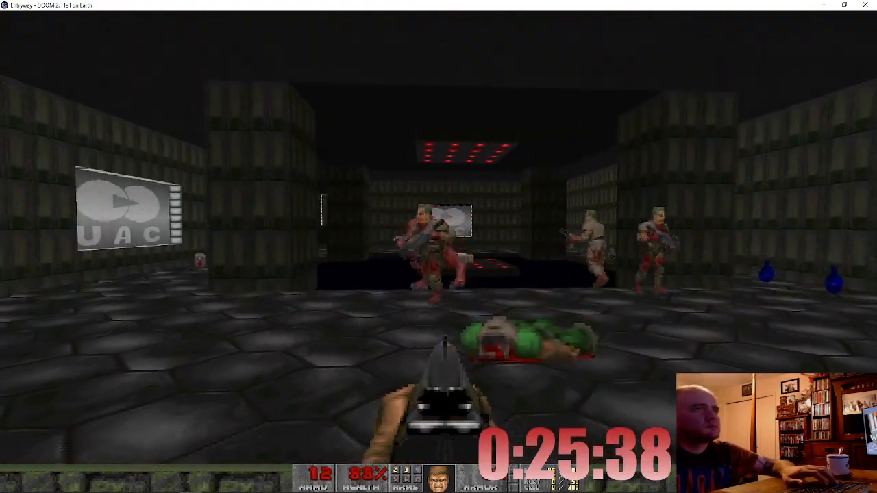
key("ctrl")
key("d")
key("ctrl")
key("s")
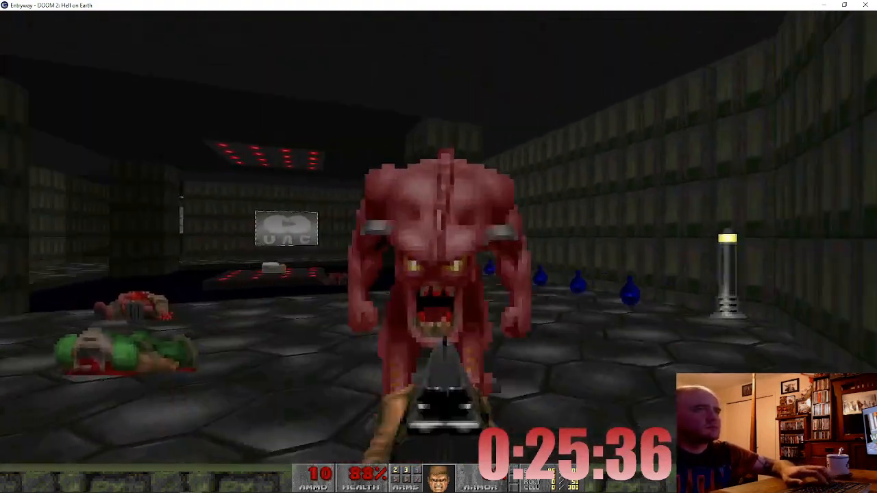
key("ctrl")
key("d")
key("ctrl")
key("a")
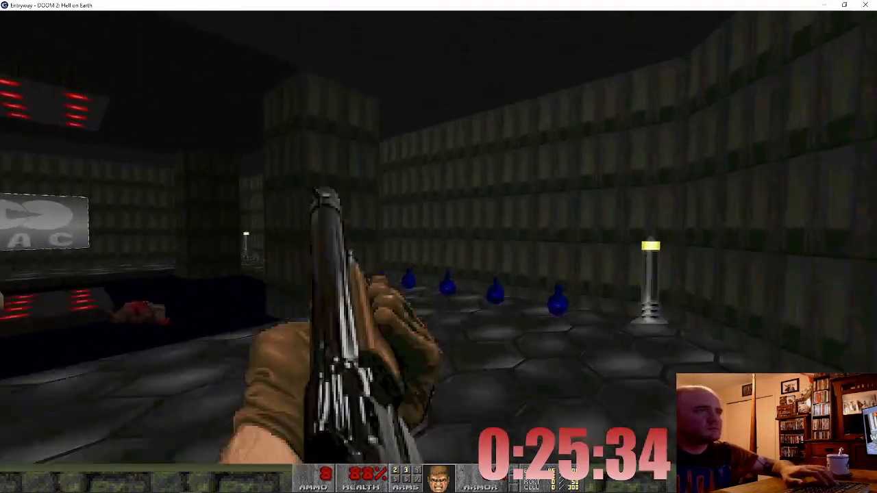
Step: Collect the starting room's armor bonuses, box of shotgun shells and stimpack, and head for the stairs
key("w")
key("w")
key("d")
key("a")
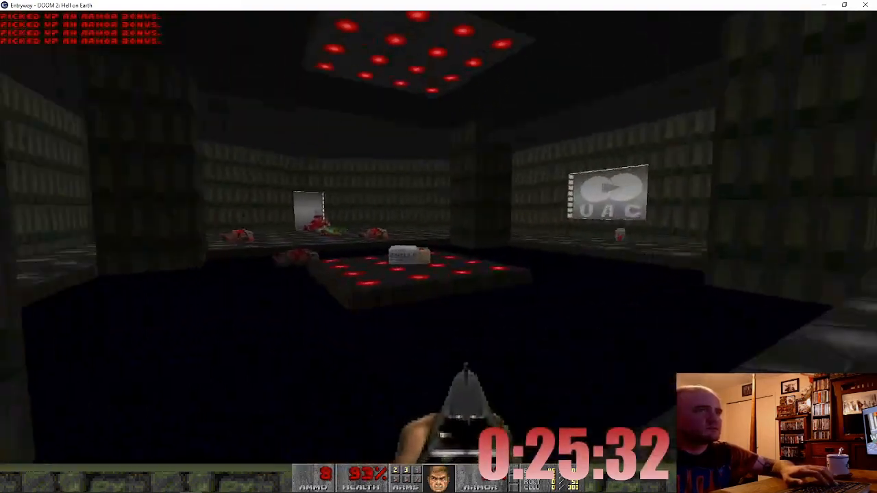
key("d")
key("w")
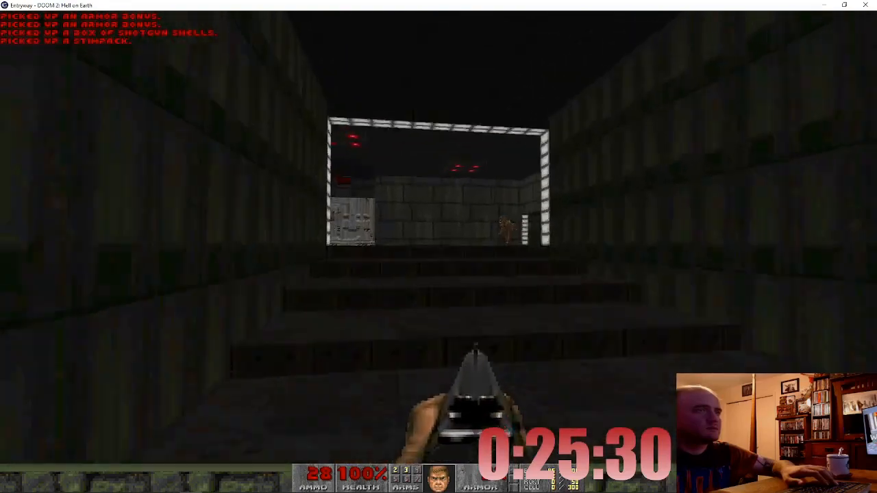
Step: Climb the stairs and fight the imps and demon in the upper room with the shotgun
key("ctrl")
key("w")
key("d")
key("ctrl")
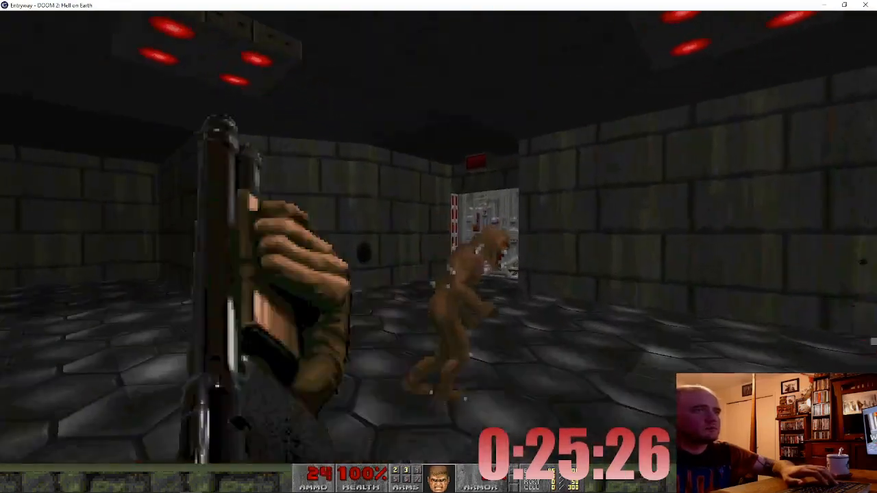
key("a")
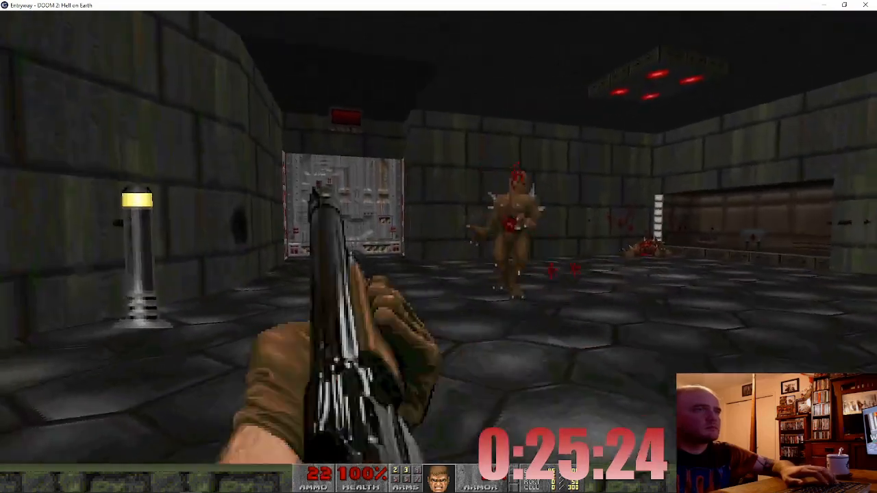
key("ctrl")
key("s")
key("ctrl")
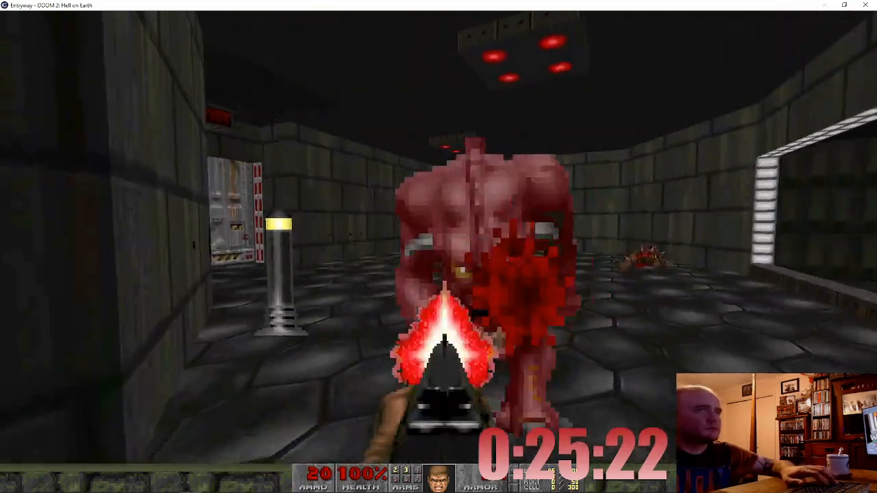
Step: Test the north corridor's locked door by trying to open it without the red key card
key("Left")
key("Down")
key("Up")
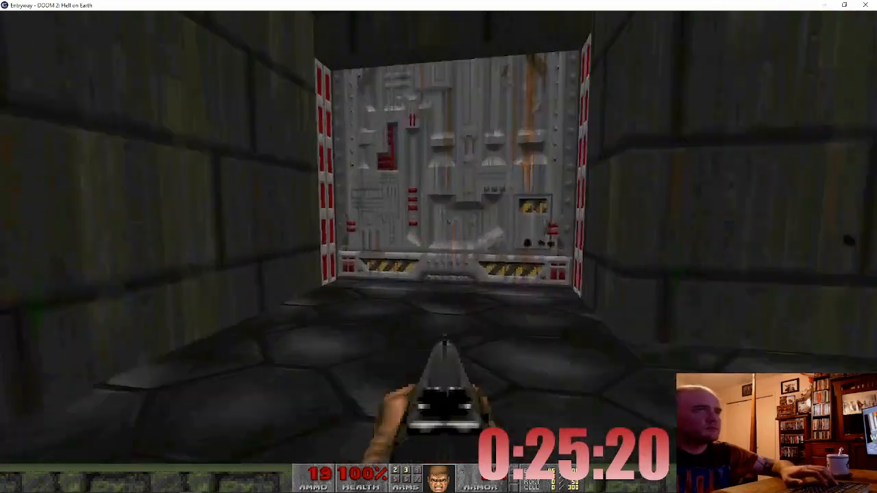
key("space")
key("Down")
key("Up")
key("Left")
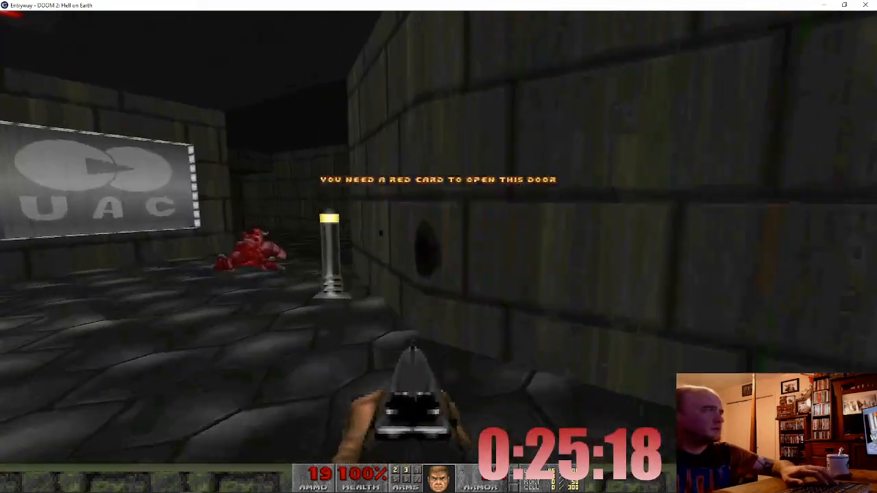
Step: Walk through the upper room and back toward the starting room to inspect the level, and quit the playtest
key("Up")
key("Down")
key("Left")
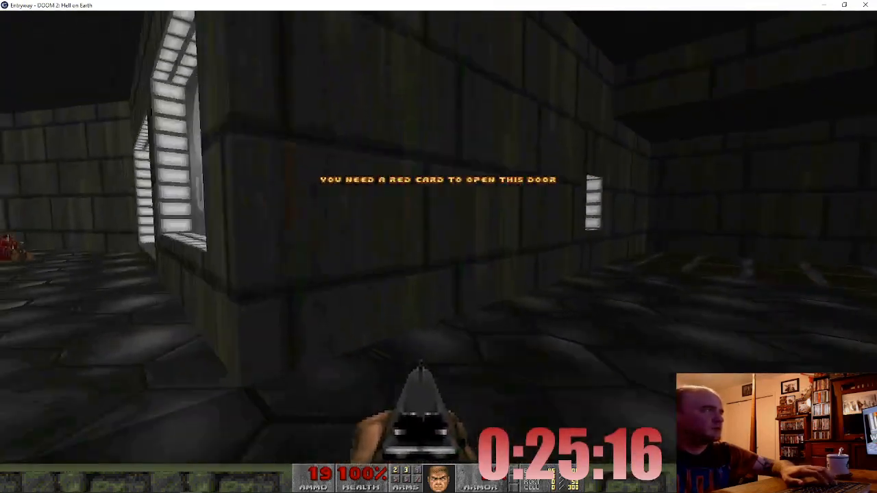
key("Up")
key("Right")
key("Left")
key("Left")
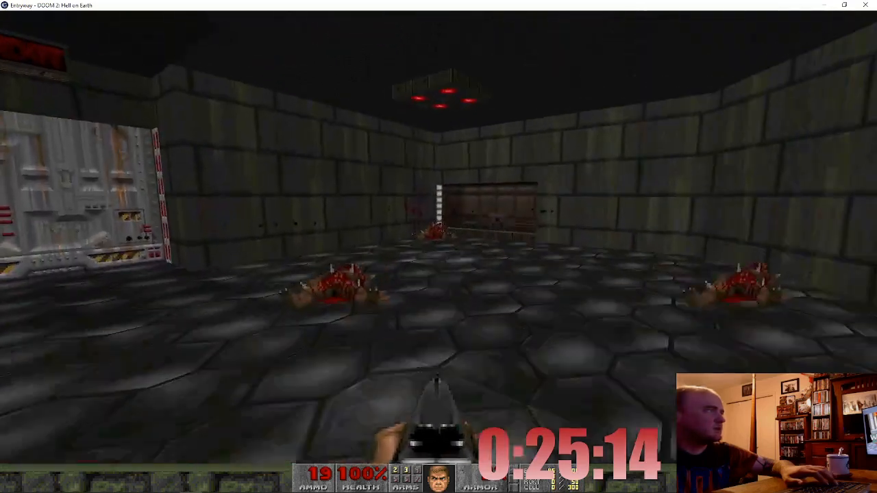
key("Right")
key("Up")
key("Escape")
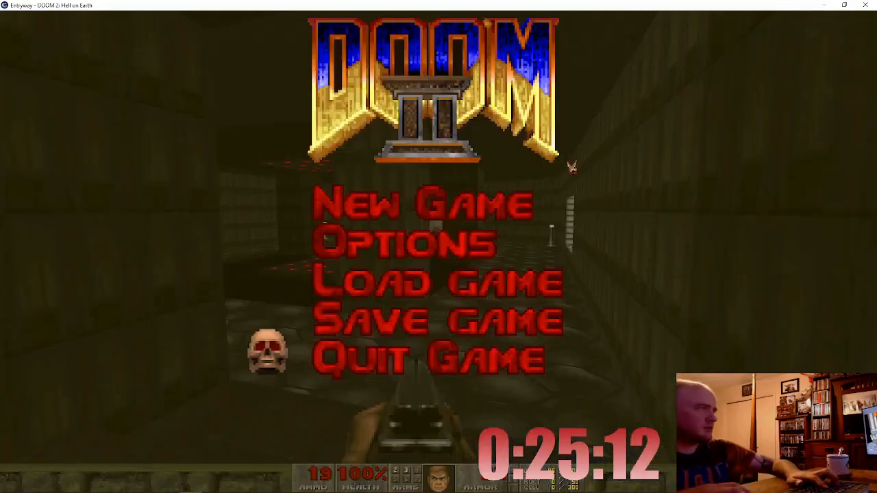
key("Return")
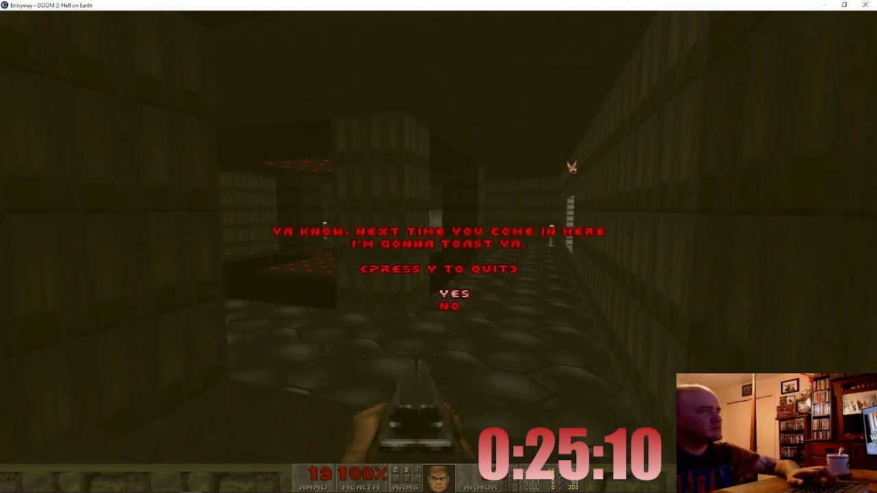
key("y")
key("q")
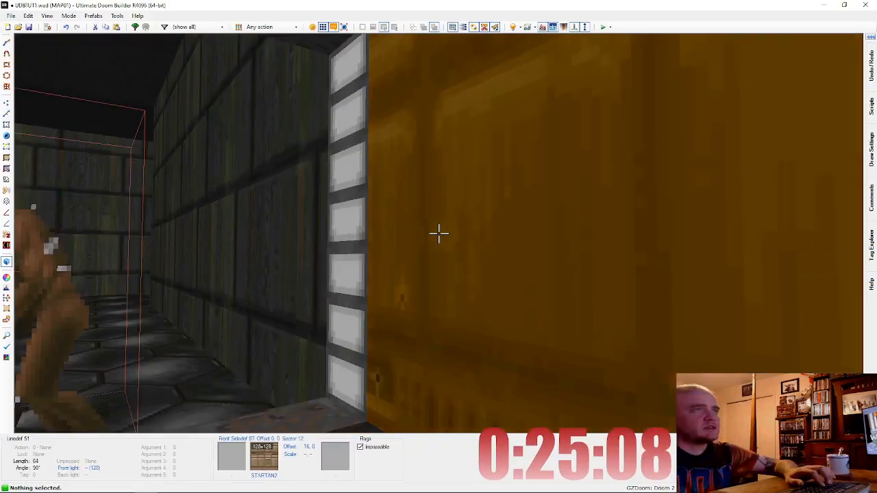
Step: Raise the starting room's outer ceiling to a height of 160 in the 3D view and clear the selection
key("e")
key("w")
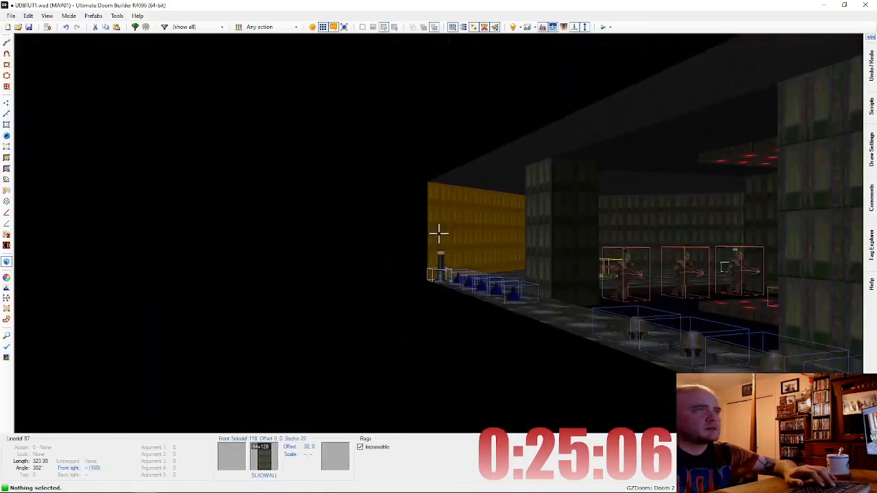
key("s")
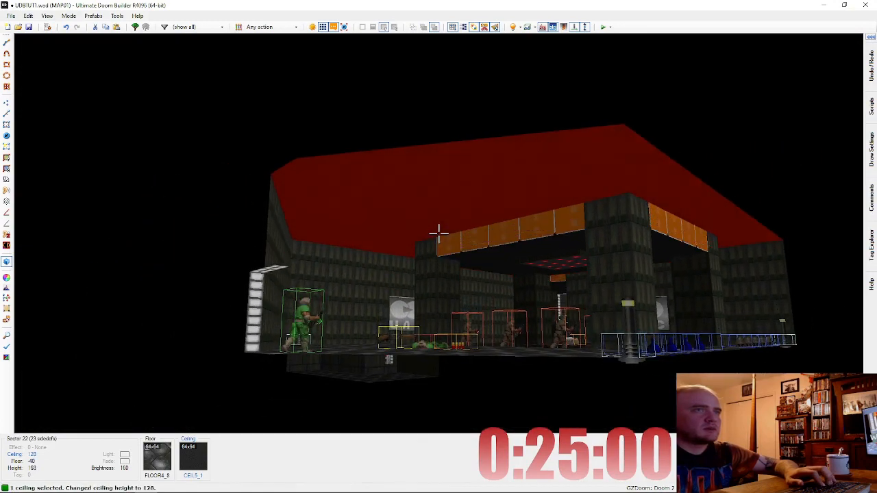
scroll(438, 234, "up", 4)
key("c")
Step: Copy the pillar's SLADWALL texture onto the missing upper walls around the central pit and above the stair opening
key("e")
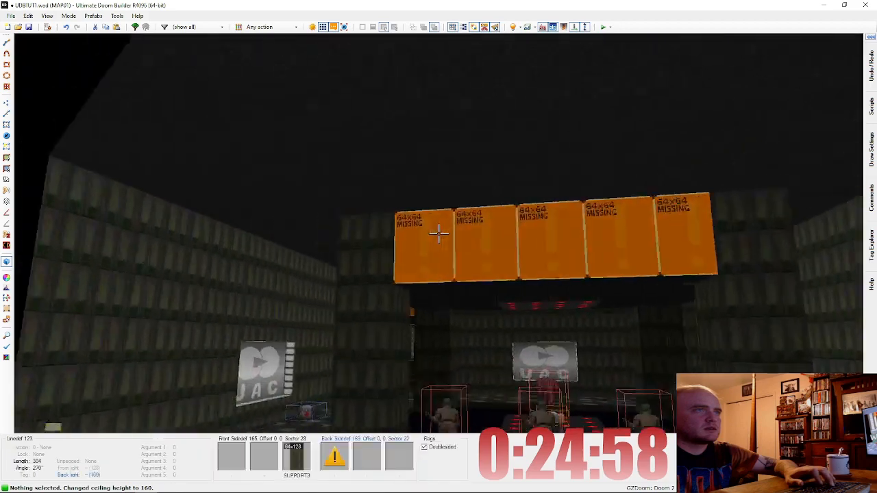
key("s")
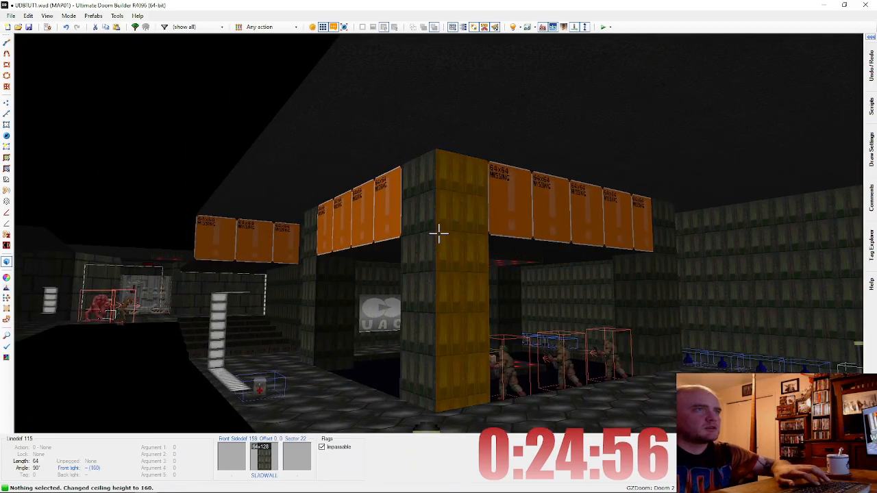
key("ctrl+c")
key("ctrl+v")
key("ctrl+v")
key("f")
key("f")
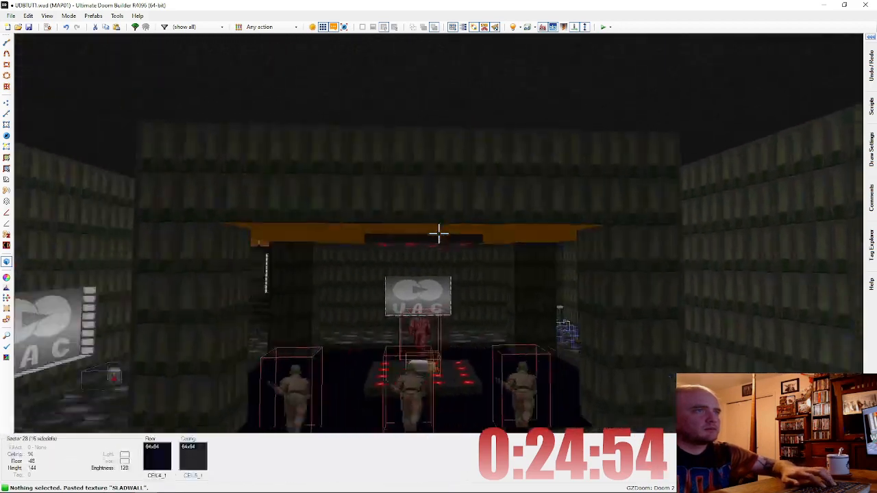
key("ctrl+v")
key("f")
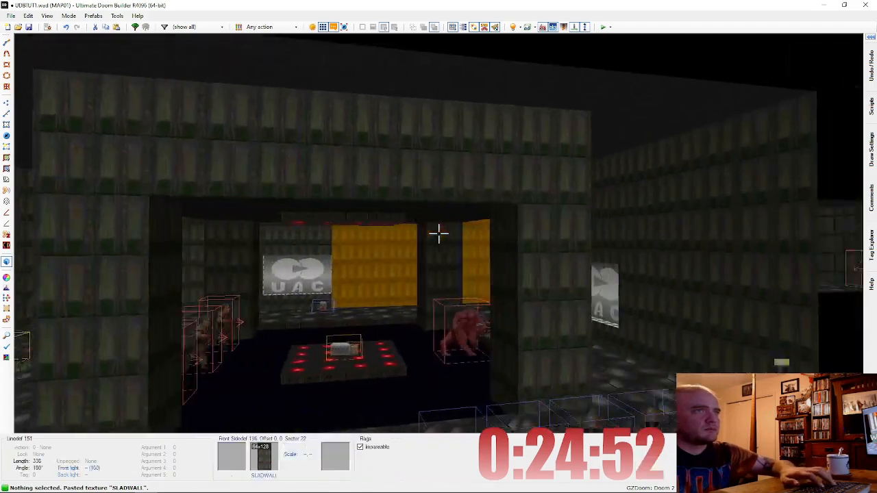
key("ctrl+v")
key("e")
key("e")
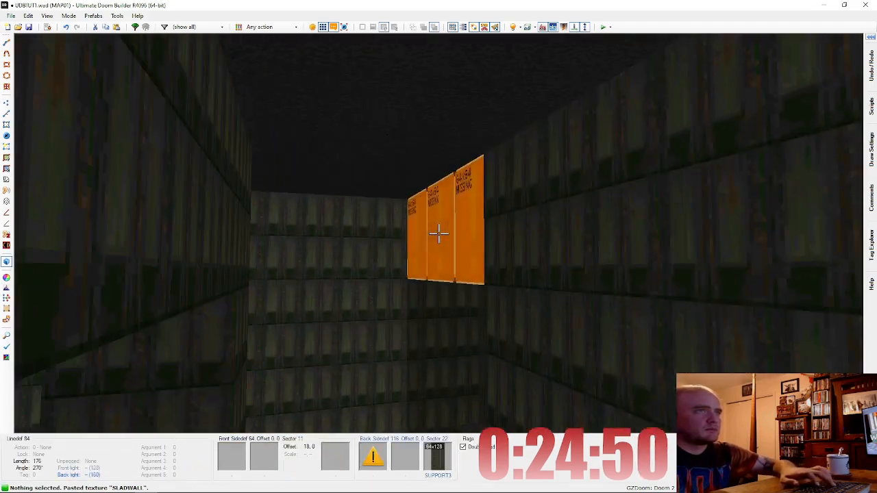
key("ctrl+v")
Step: Lower the starting room's outer sector brightness to 144
key("d")
key("s")
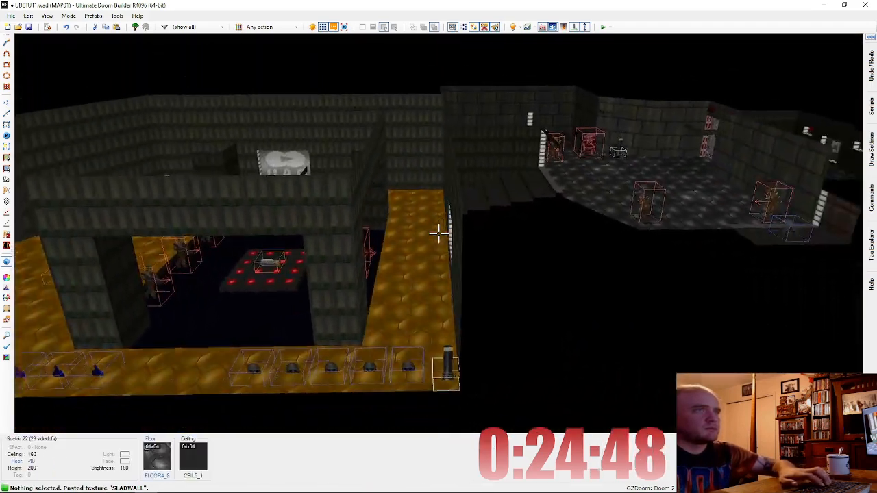
scroll(439, 234, "down", 1, "ctrl")
scroll(439, 233, "down", 1, "ctrl")
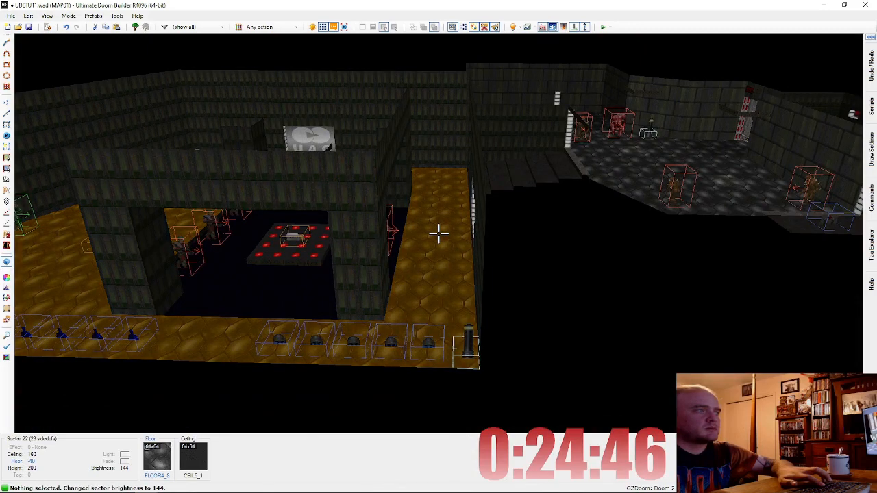
Step: Draw a line across the bottom stair in the 2D view to split off a 16-unit-deep strip beside the starting room
key("e")
key("s")
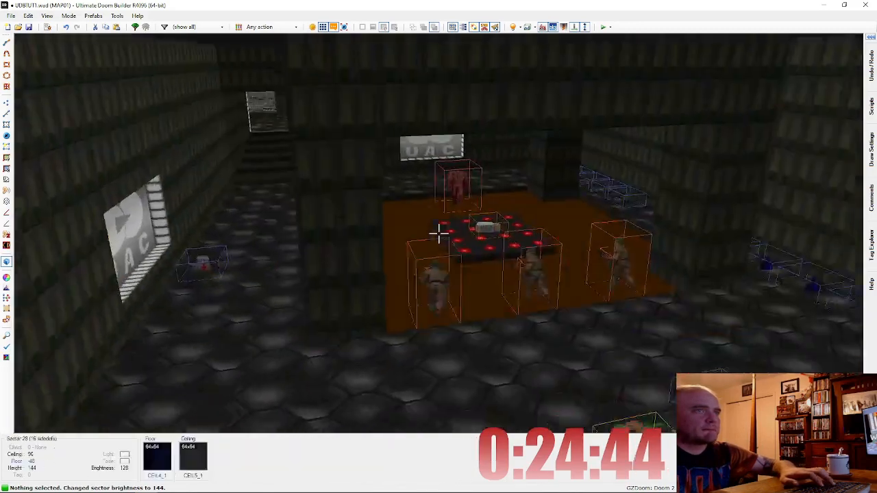
key("e")
key("e")
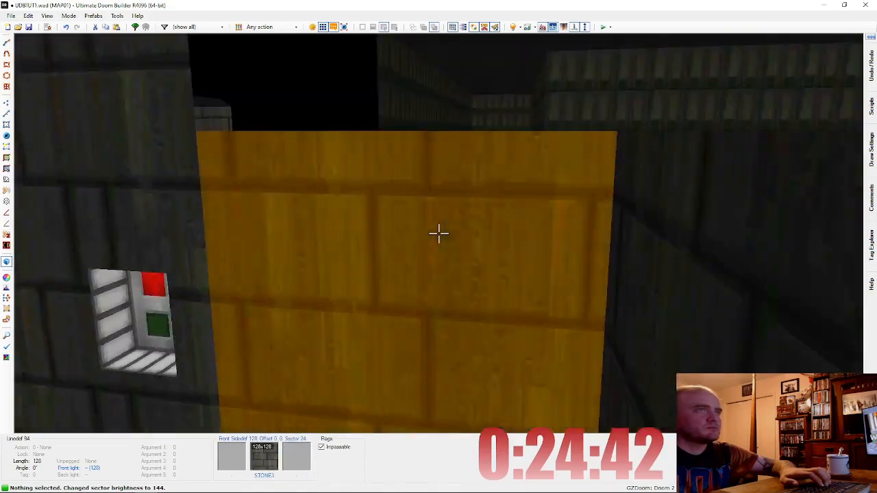
key("w")
scroll(473, 205, "up", 7)
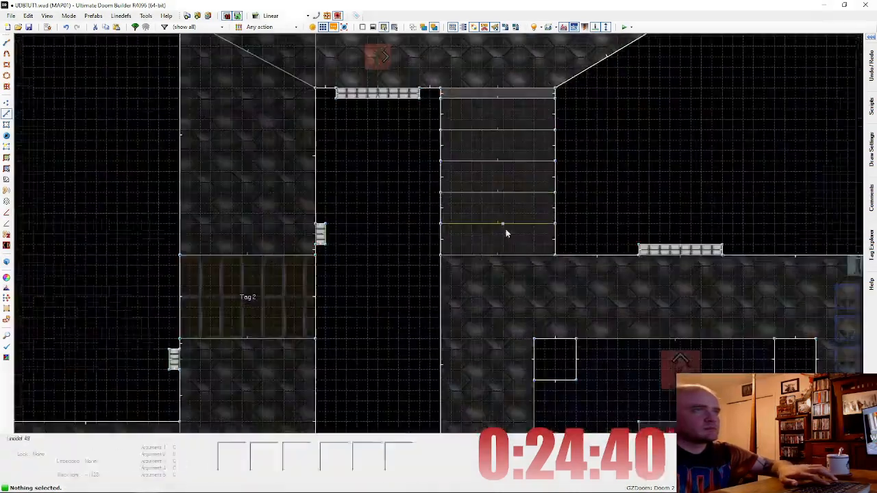
key("d")
scroll(452, 253, "up", 4)
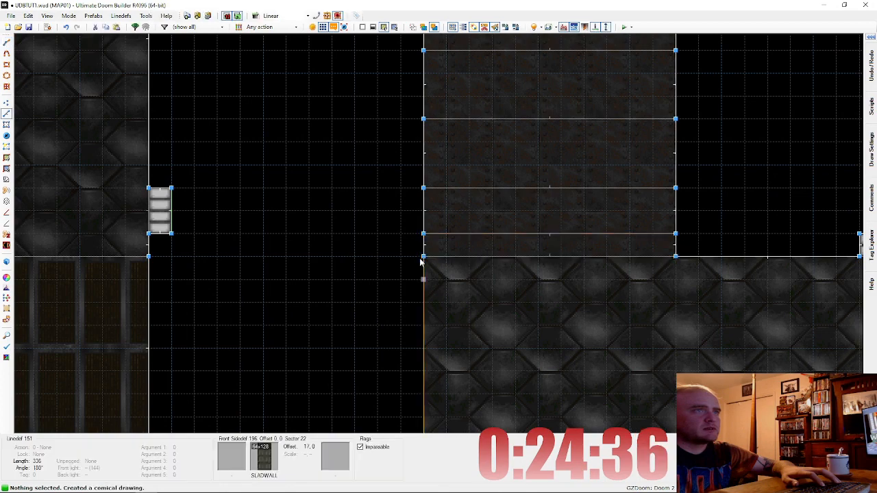
Step: Copy the LITE5 light texture onto the ceiling and side walls of the thin strip at the foot of the stairs
key("w")
key("ctrl+c")
key("w")
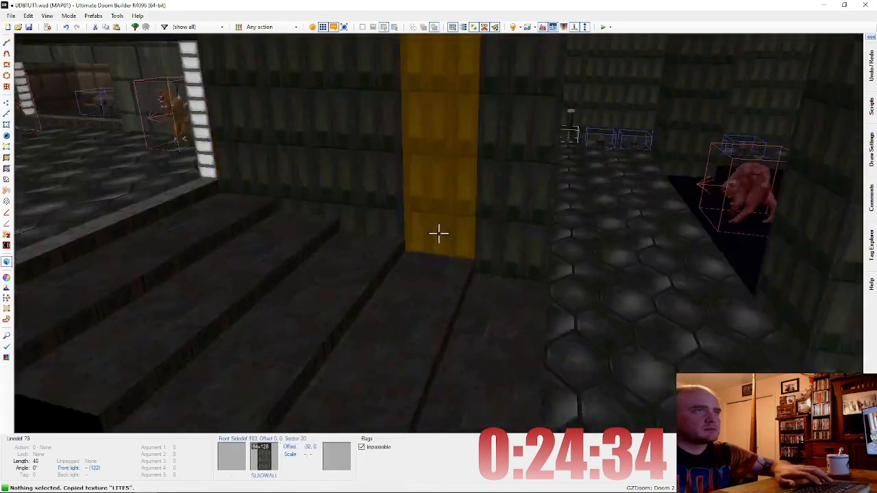
key("ctrl+v")
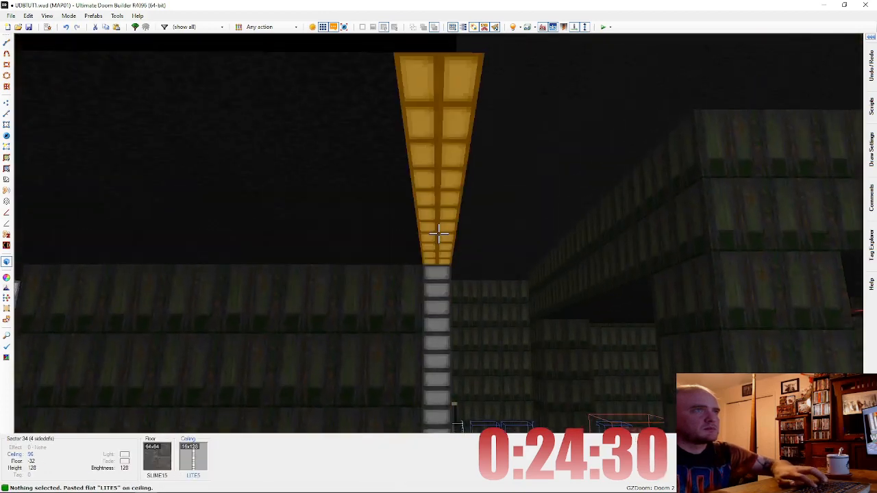
key("ctrl+v")
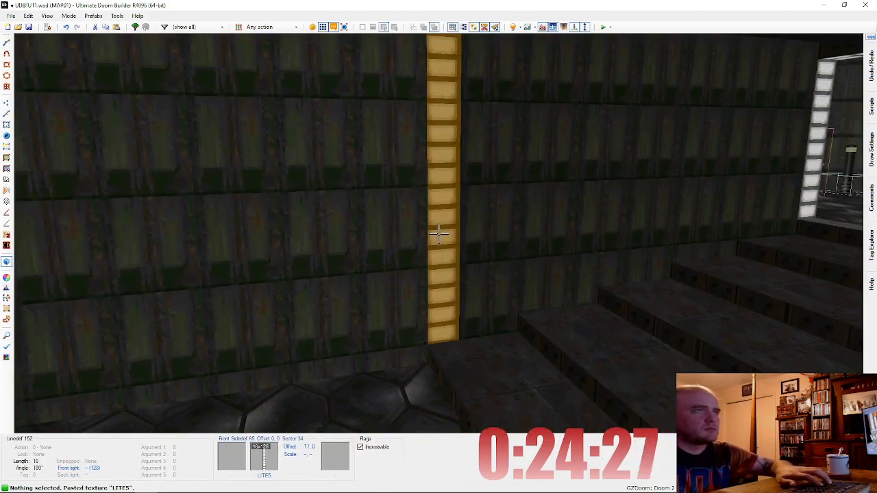
Step: Set the middle texture's horizontal offset to 16 on the stair strip's LITE5 side wall
right_click(439, 234)
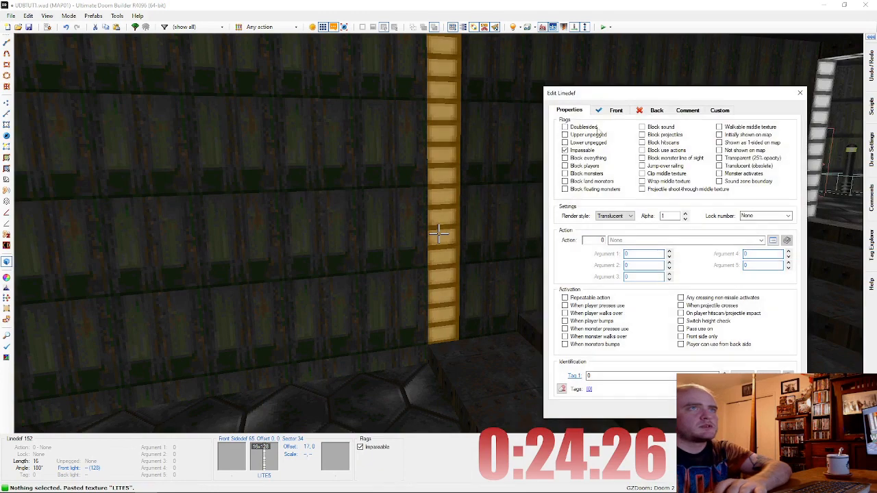
double_click(610, 265)
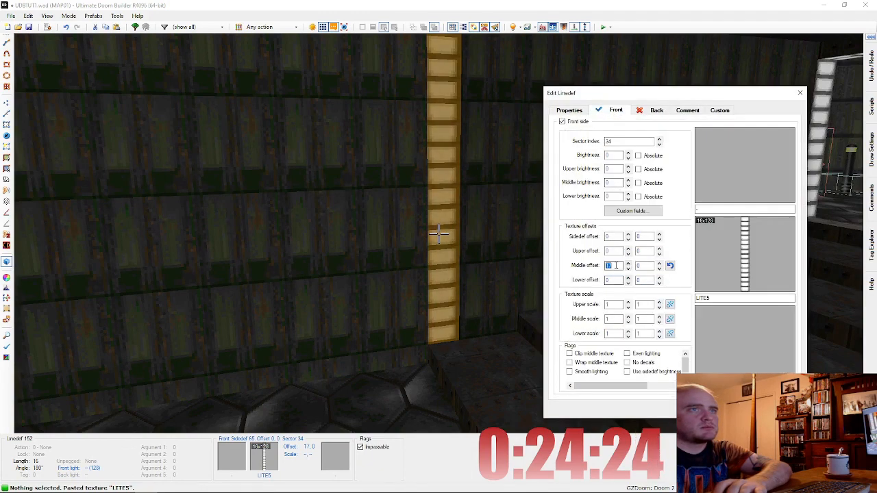
type("16")
key("Return")
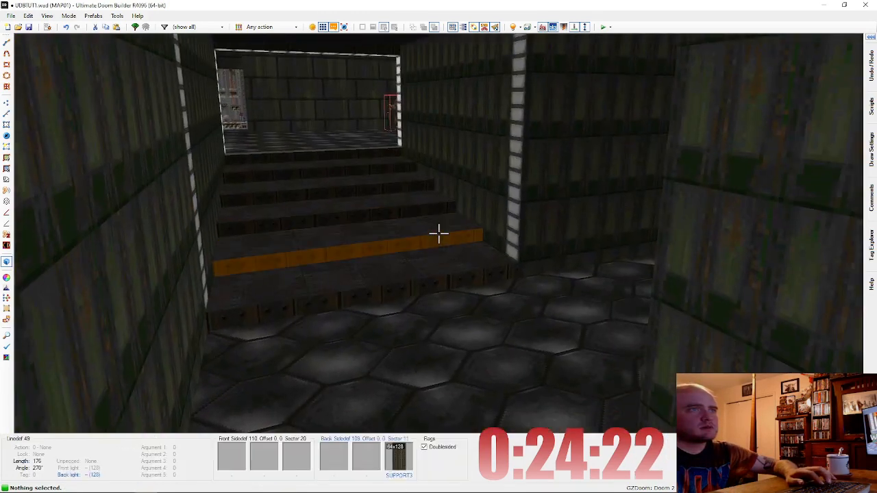
Step: Raise the sector brightness of the lit strip at the foot of the stairs to 192
key("e")
scroll(439, 234, "up", 1, "ctrl")
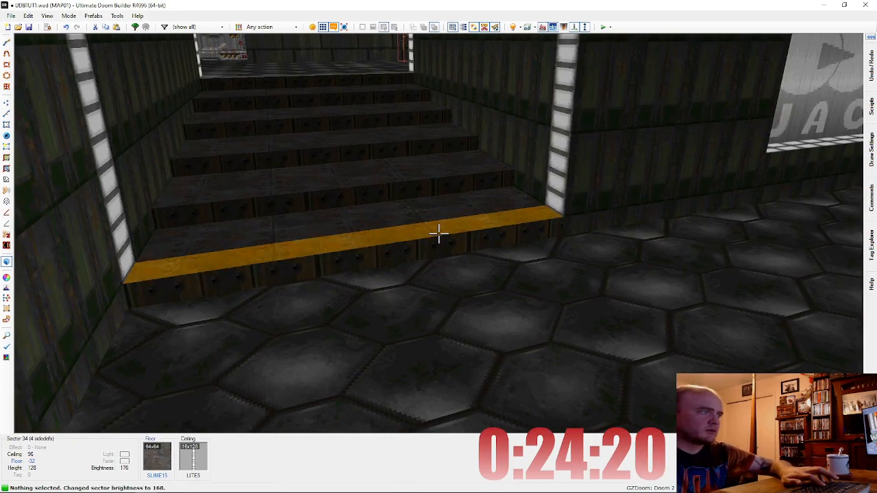
key("f")
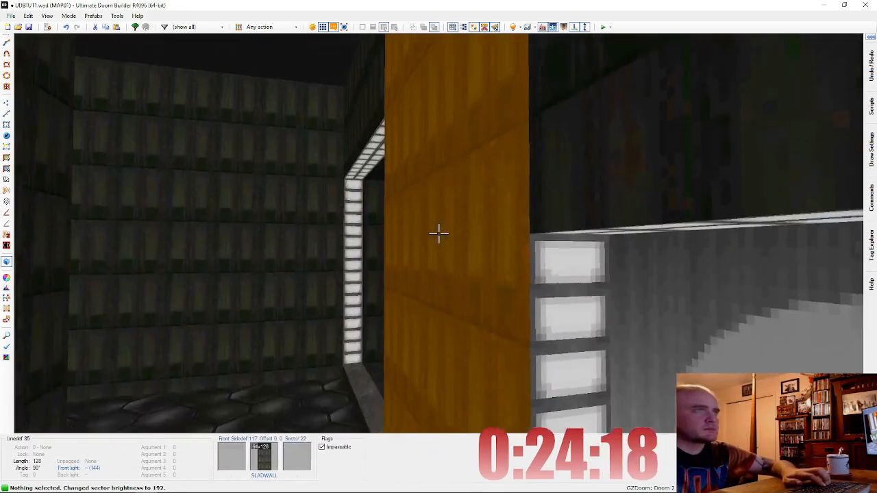
key("d")
key("s")
key("e")
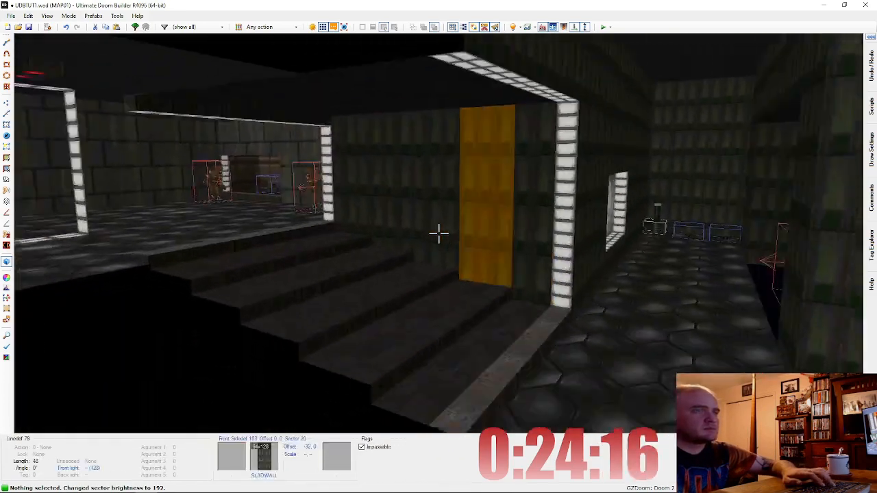
Step: Move the column of helmets, potions and two lamps together up against the starting room's east wall in the 2D view
key("s")
key("e")
key("f")
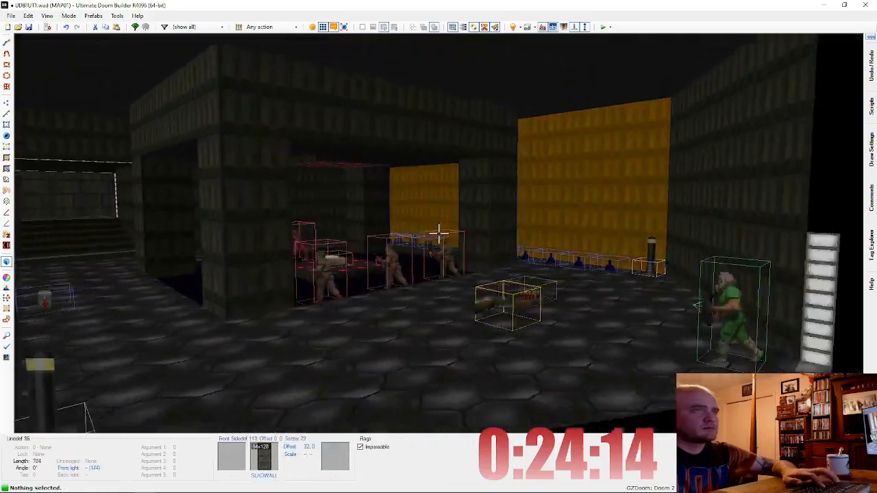
key("w")
scroll(520, 220, "down", 5)
scroll(528, 218, "up", 4)
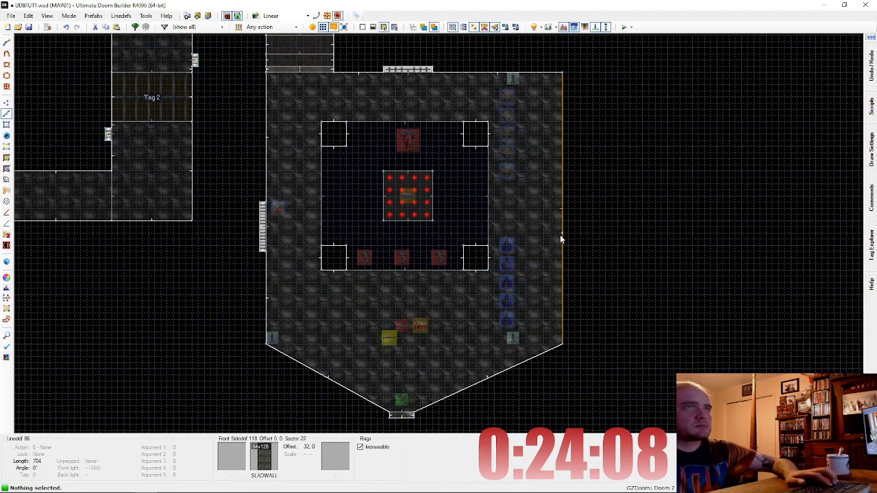
key("t")
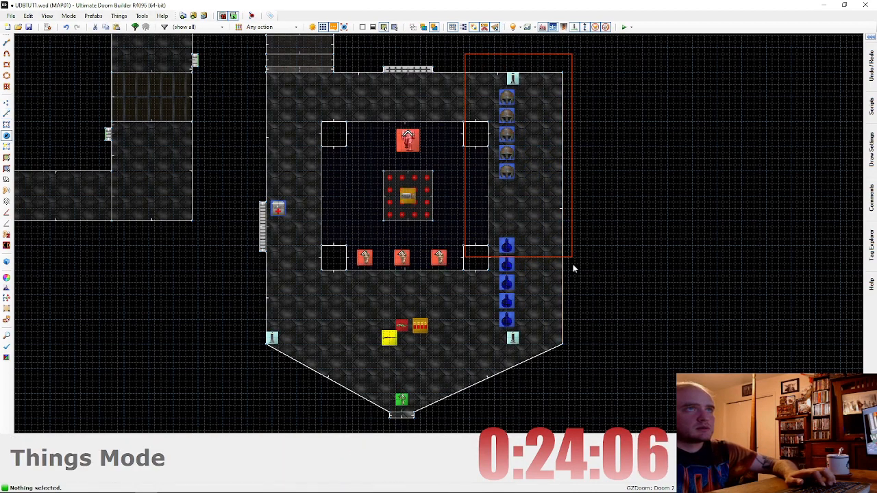
left_click_drag(566, 359, 566, 358)
left_click_drag(511, 341, 553, 343)
Step: Draw a strip 16 units deep and 672 units long along the outside of the starting room's east wall
key("d")
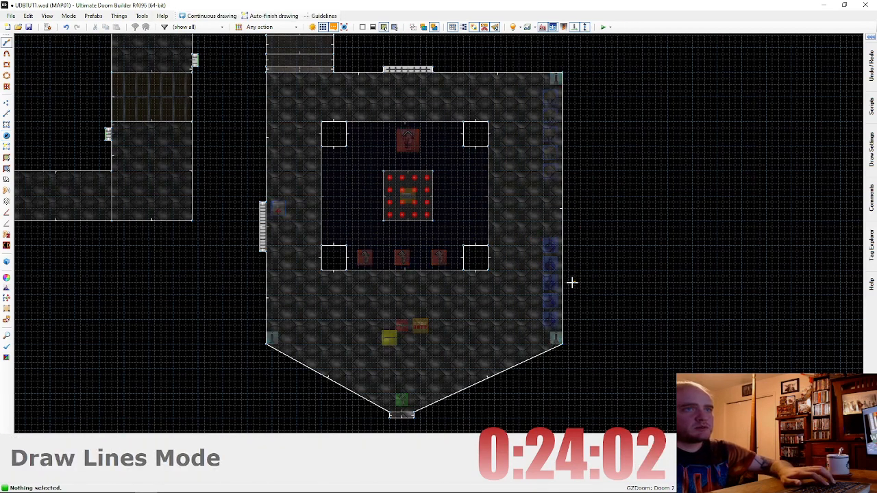
scroll(566, 334, "up", 1)
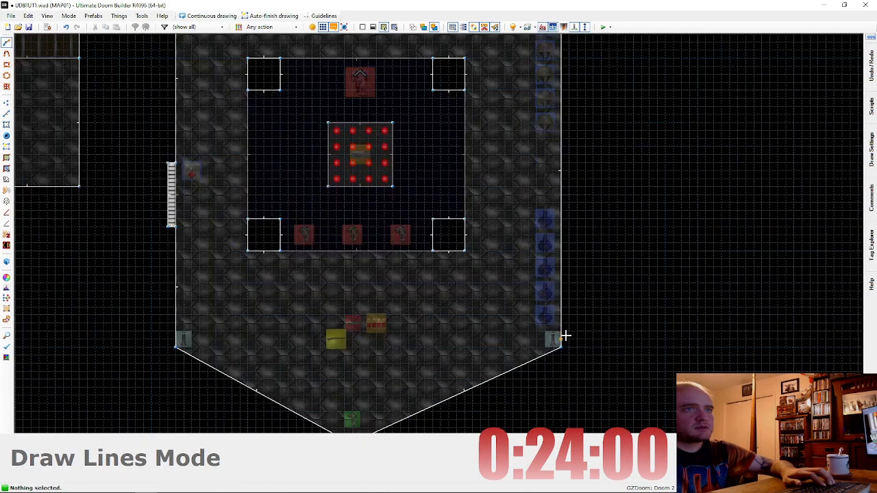
key("Up")
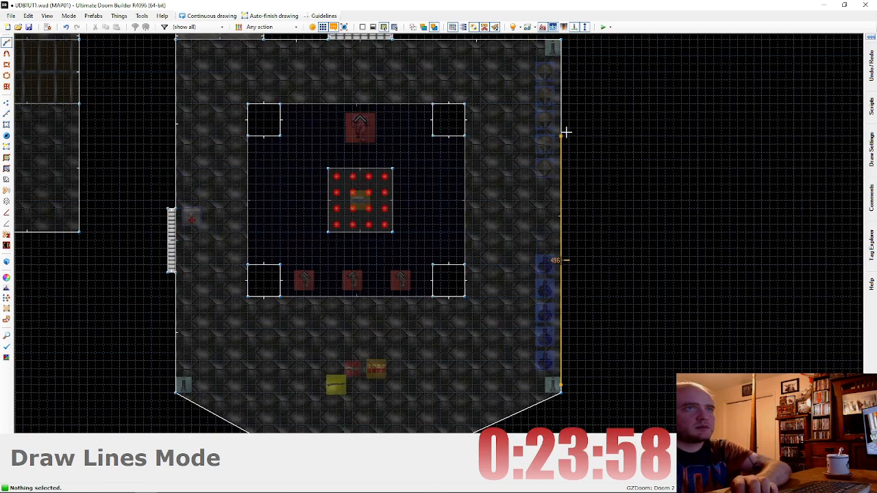
left_click(570, 49)
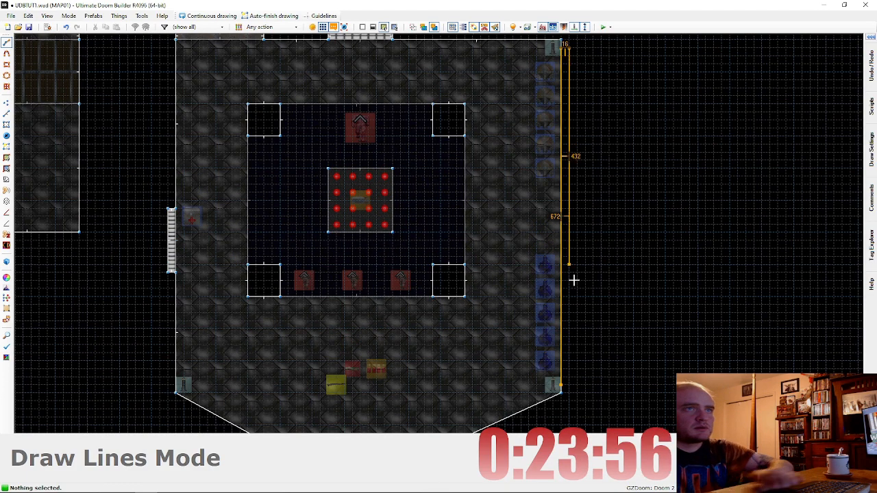
left_click(563, 384)
scroll(591, 179, "down", 2)
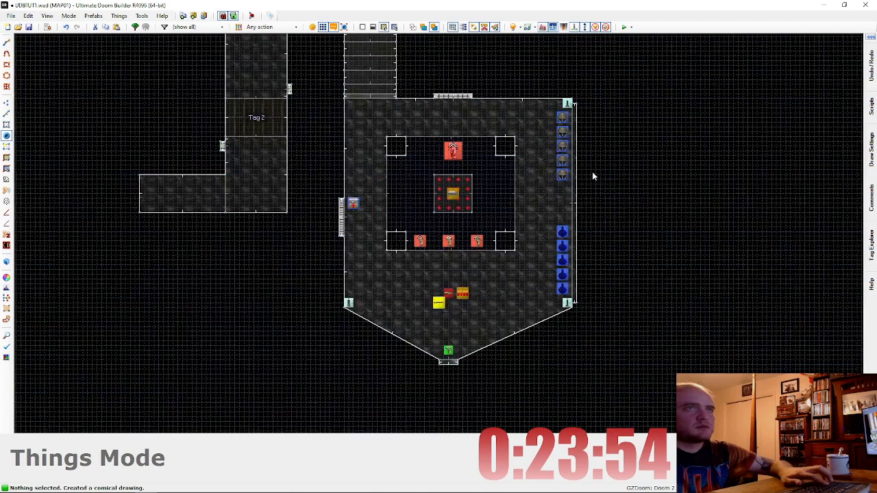
Step: Draw a large irregular eight-sided area adjoining the full length of the new east strip
key("ctrl+d")
scroll(593, 105, "up", 2)
key("Right")
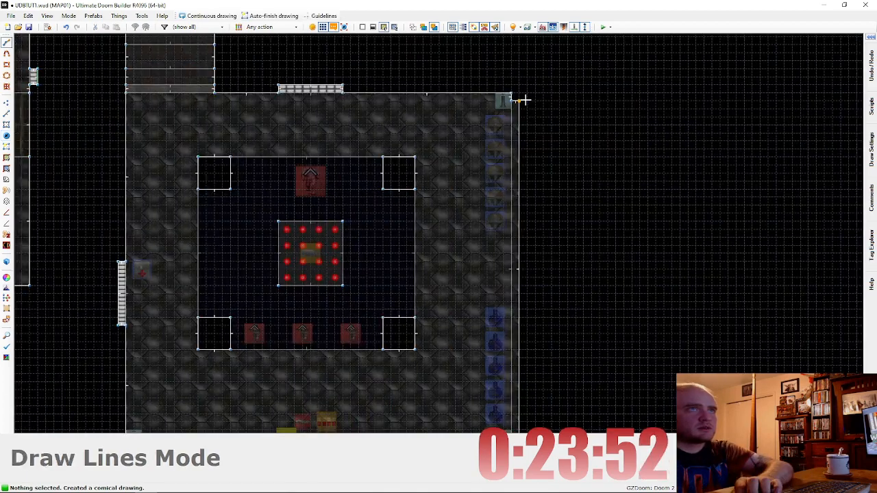
left_click(696, 82)
key("Right")
key("Down")
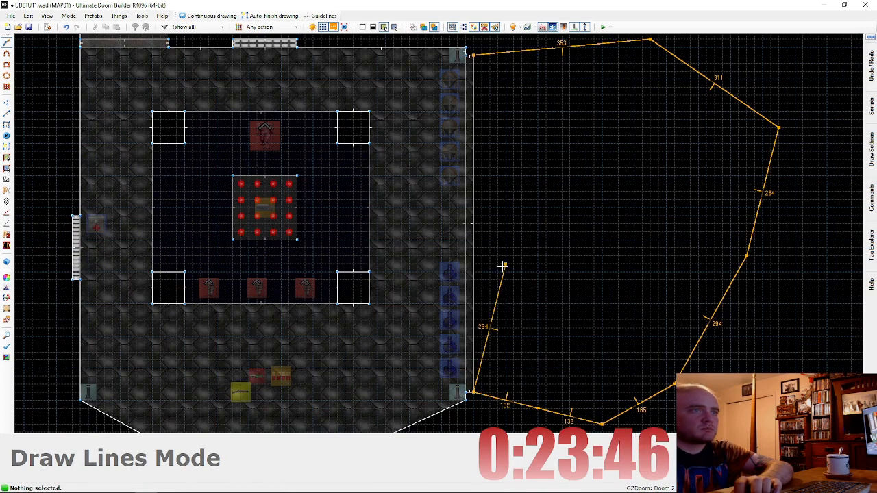
left_click(482, 62)
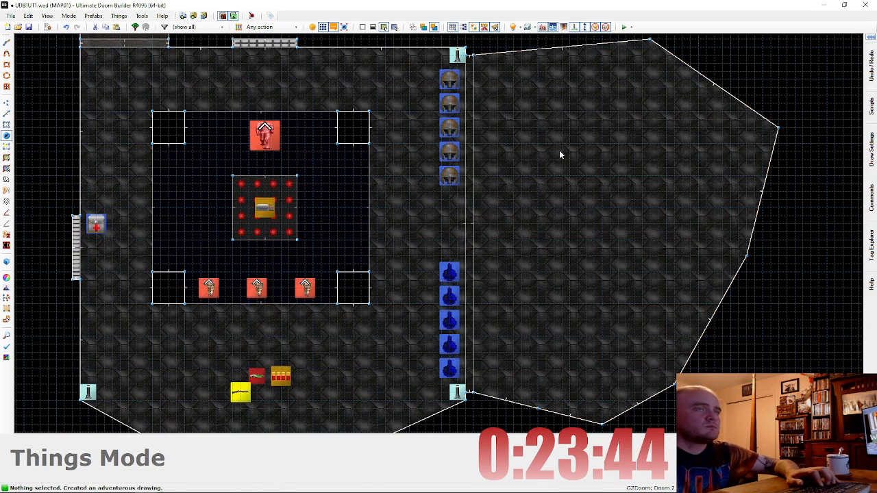
Step: Lower the floor of the new eight-sided area to -64 in the 3D view
key("q")
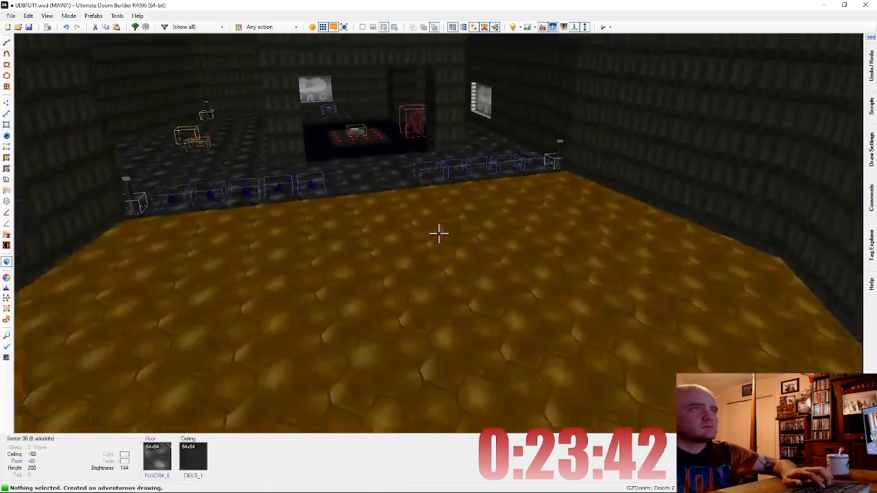
scroll(439, 233, "down", 3)
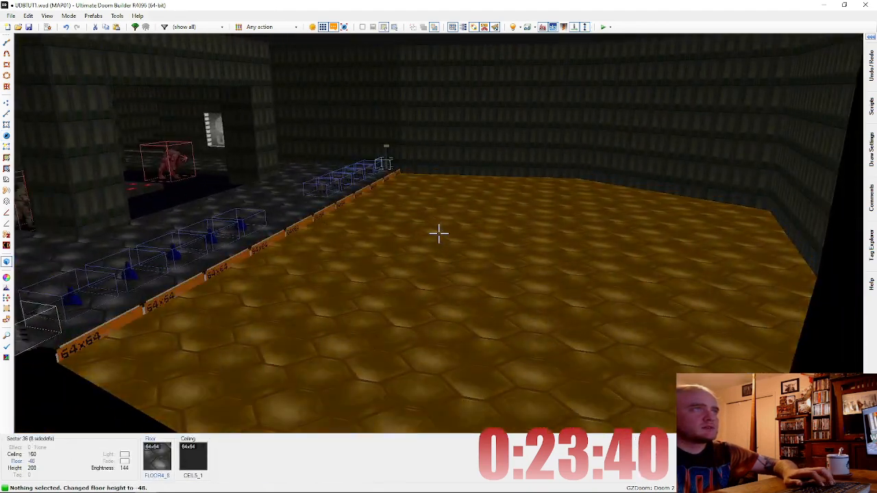
key("s")
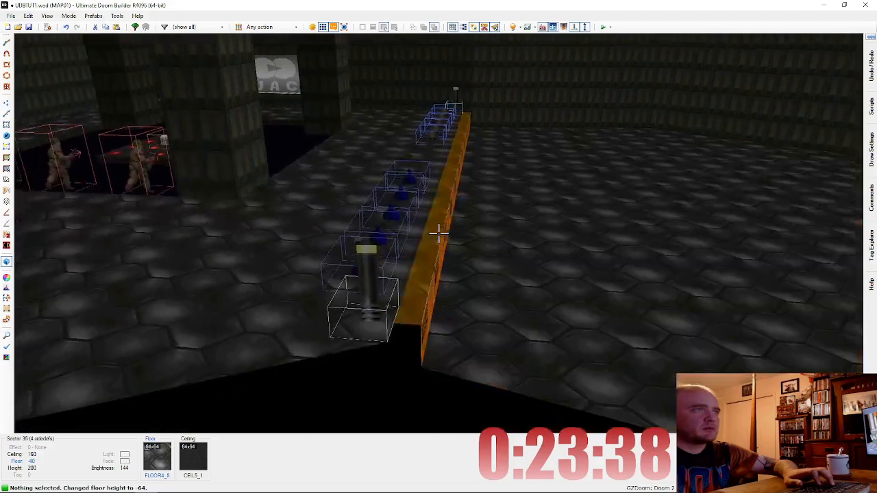
Step: Form a window in the east strip by setting its floor height to -8 and its ceiling height to 96
left_click(439, 233)
key("s")
key("f")
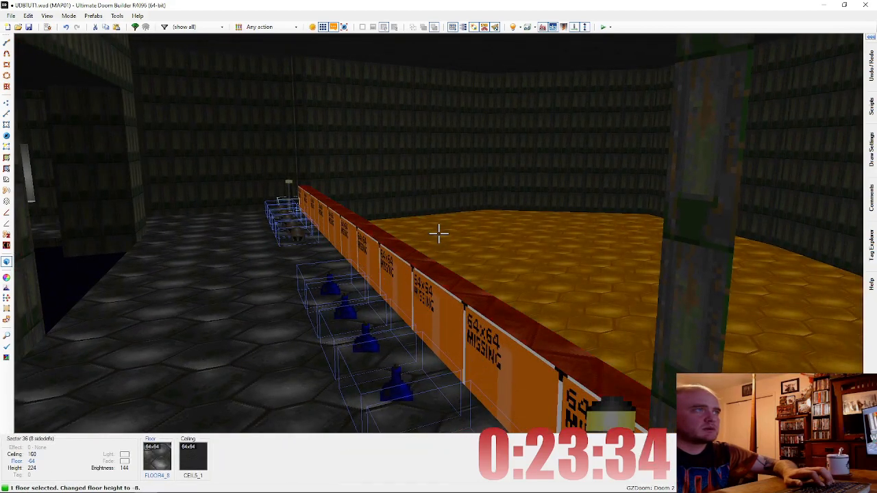
key("c")
key("e")
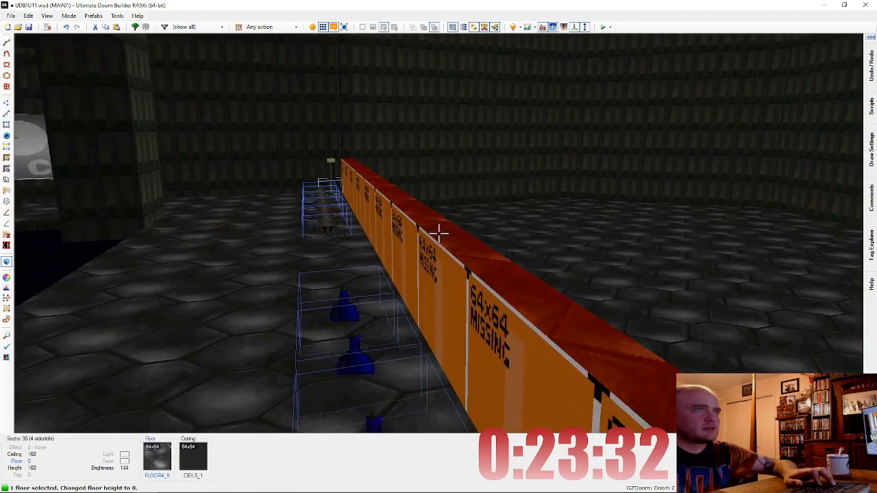
scroll(438, 234, "down", 1)
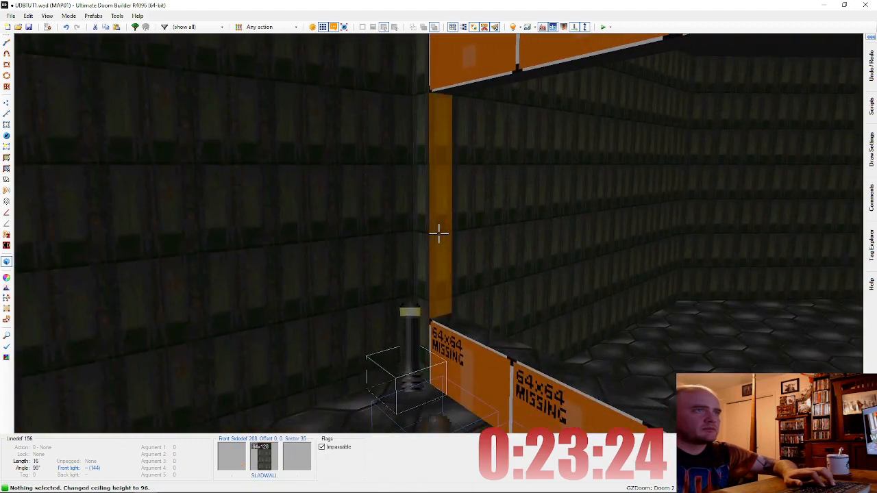
Step: Copy the LITE5 texture from the existing light trim onto the end walls of the east window strip
key("f")
key("e")
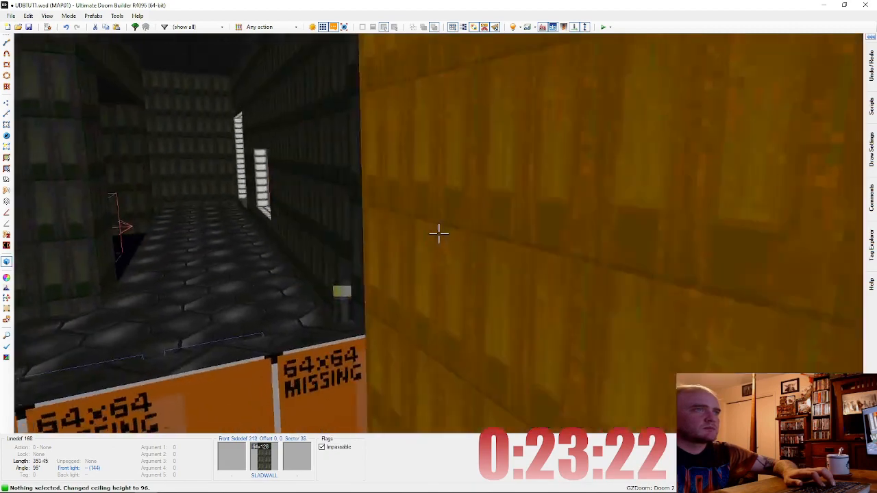
key("d")
key("e")
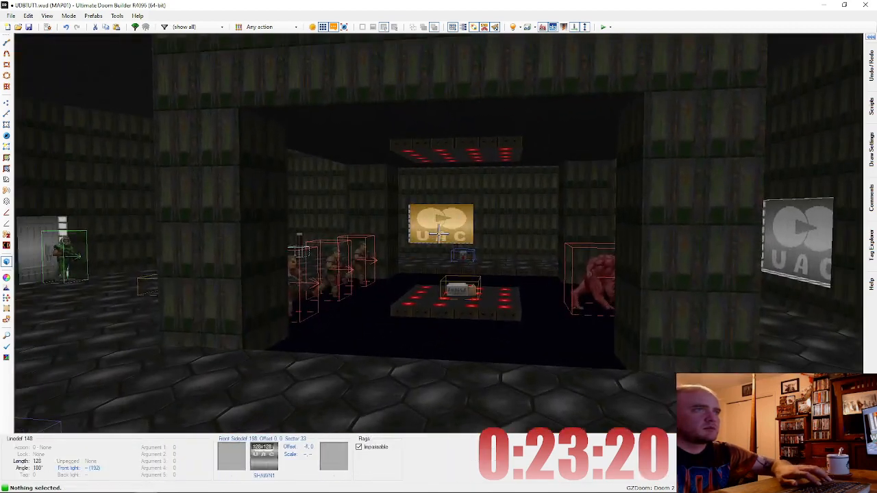
key("s")
key("ctrl+c")
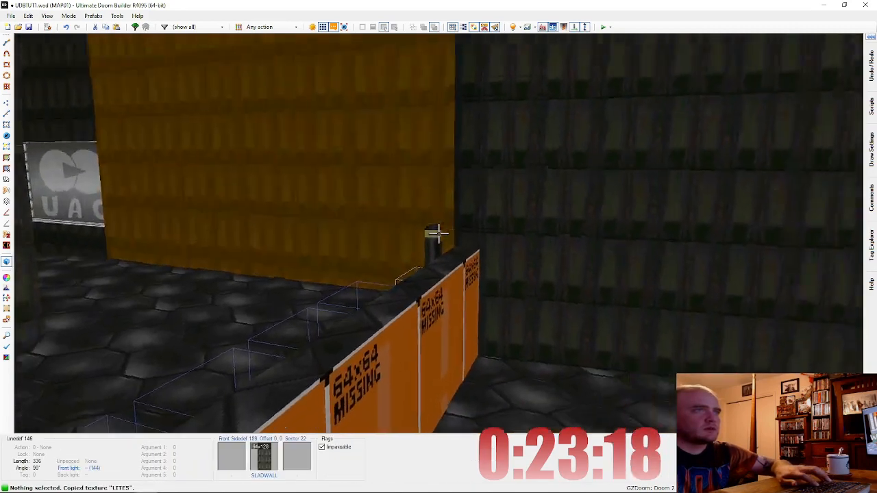
key("ctrl+v")
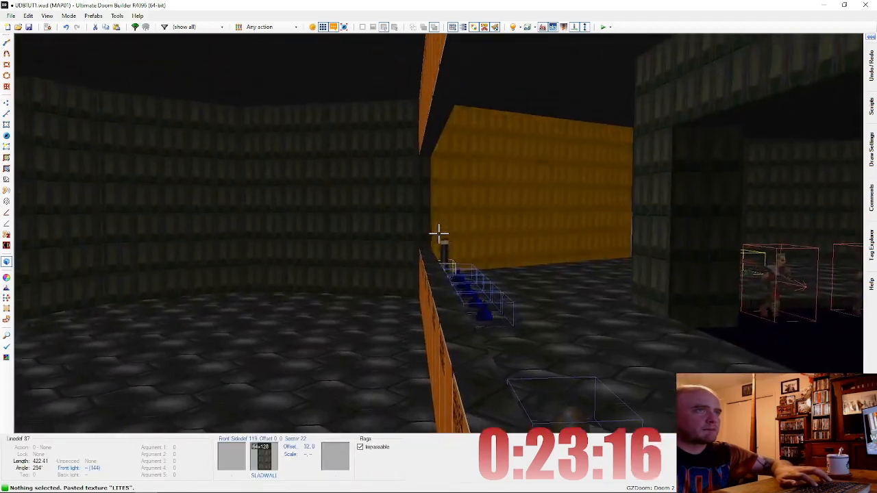
Step: Raise the east window strip's sector brightness to 192
scroll(439, 234, "up", 2, "ctrl")
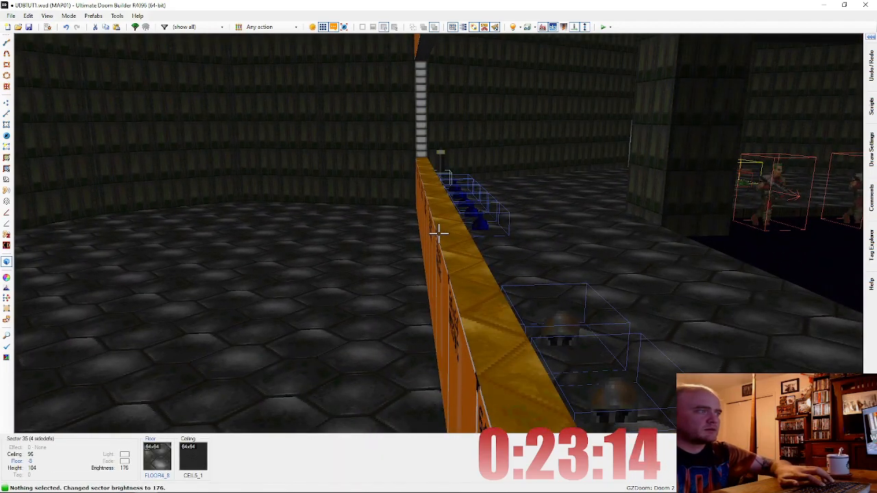
key("e")
key("f")
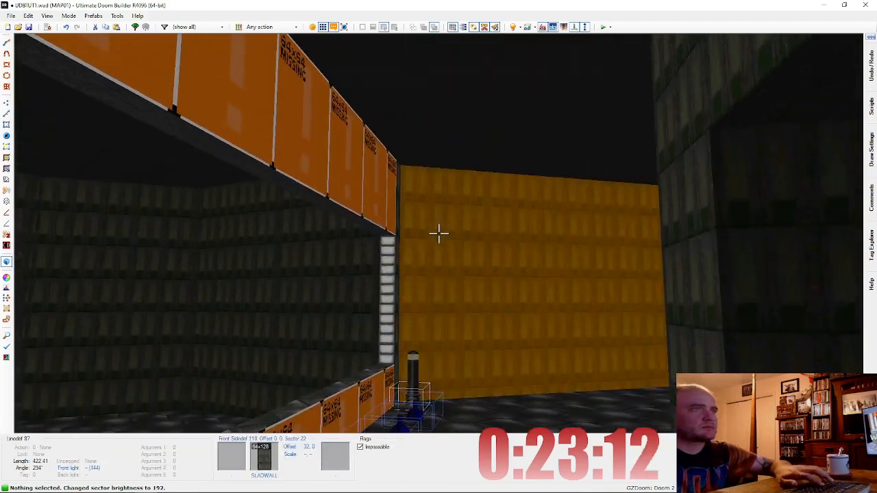
Step: Copy the SLADWALL texture onto the missing upper and lower walls of the east window
key("ctrl+c")
key("ctrl+v")
key("ctrl+v")
key("s")
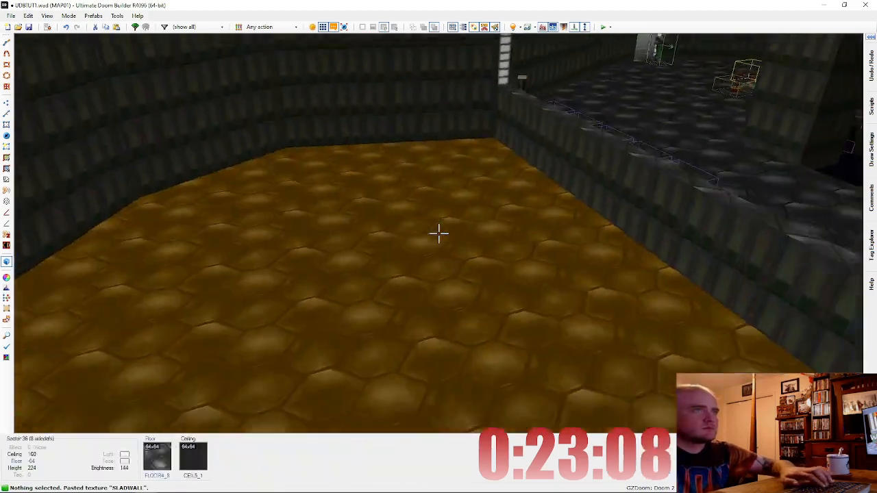
Step: Change the outer area's floor flat to FLAT10 and its ceiling to the F_SKY1 sky
right_click(438, 234)
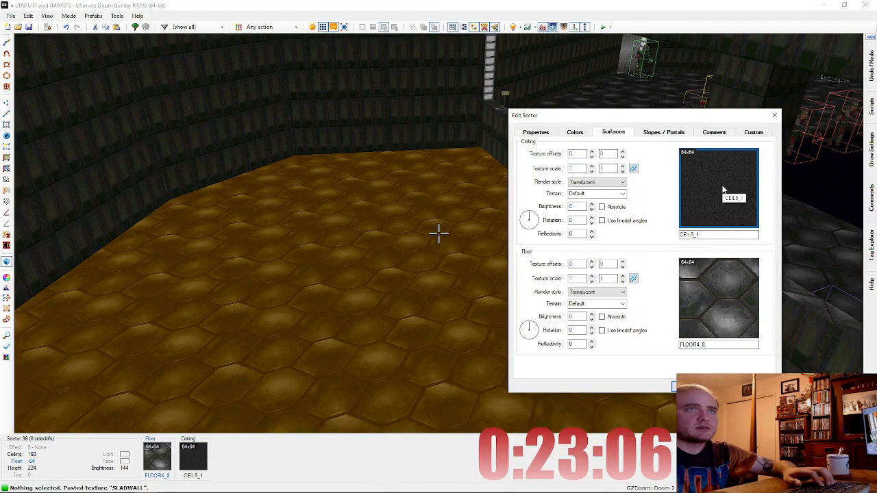
left_click(721, 287)
scroll(720, 287, "down", 5)
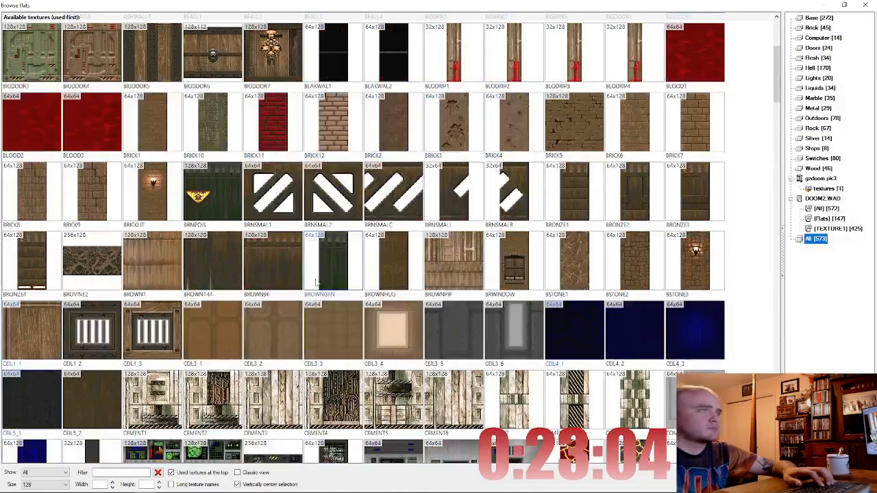
scroll(289, 291, "down", 4)
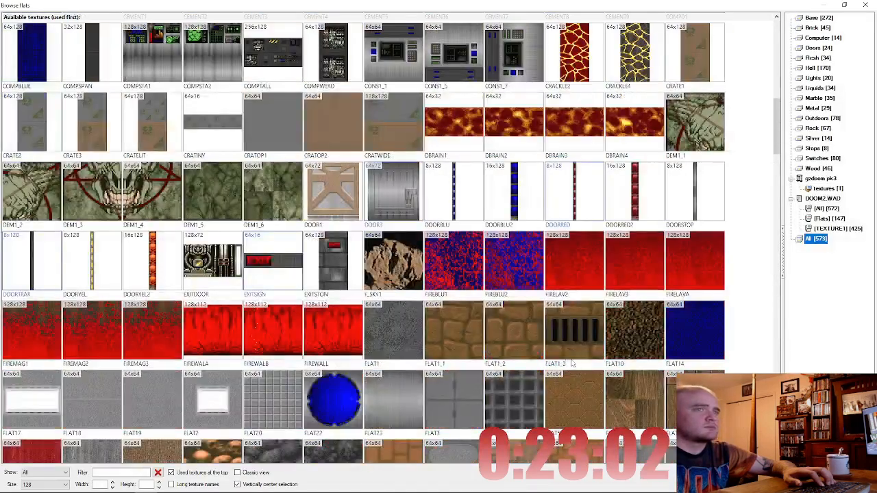
double_click(626, 352)
left_click(713, 194)
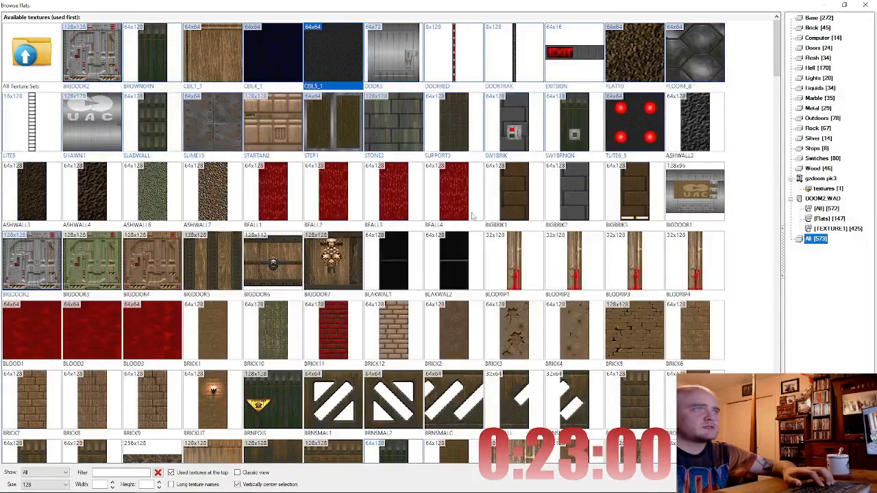
scroll(351, 236, "down", 4)
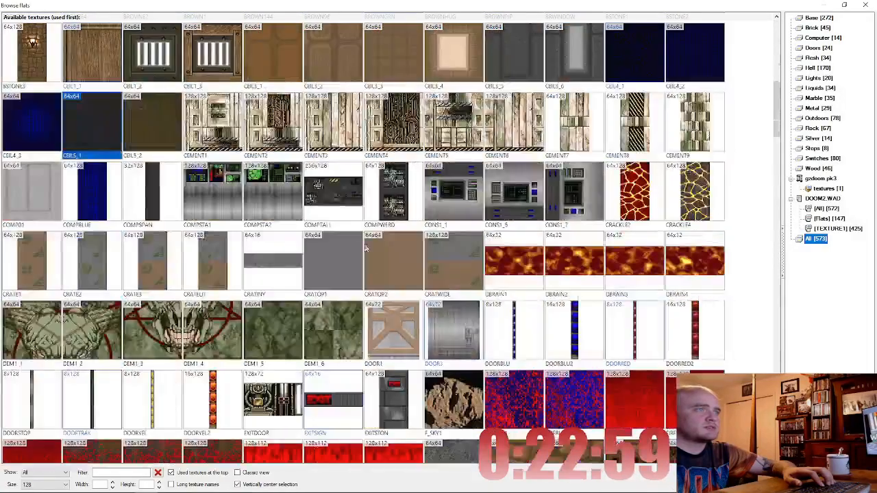
double_click(452, 401)
key("Return")
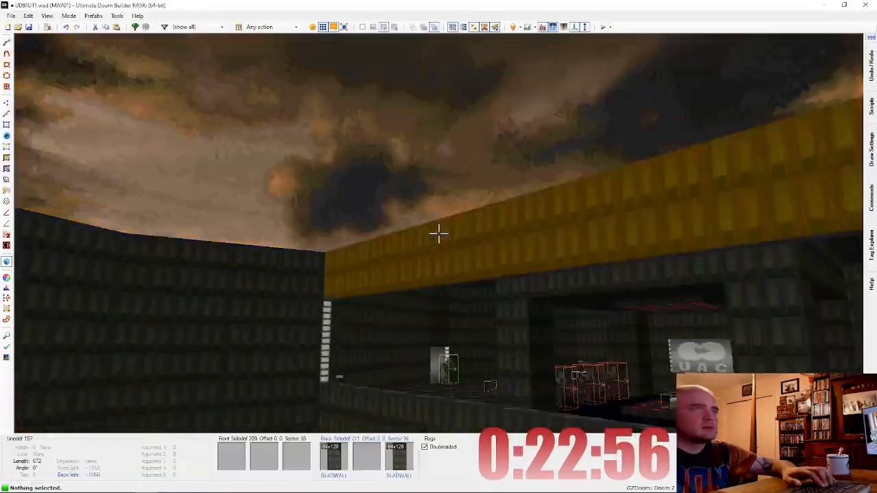
Step: Reshape the outer area's outline by moving its vertices, making the two northern walls about 292 and 344 units long
key("s")
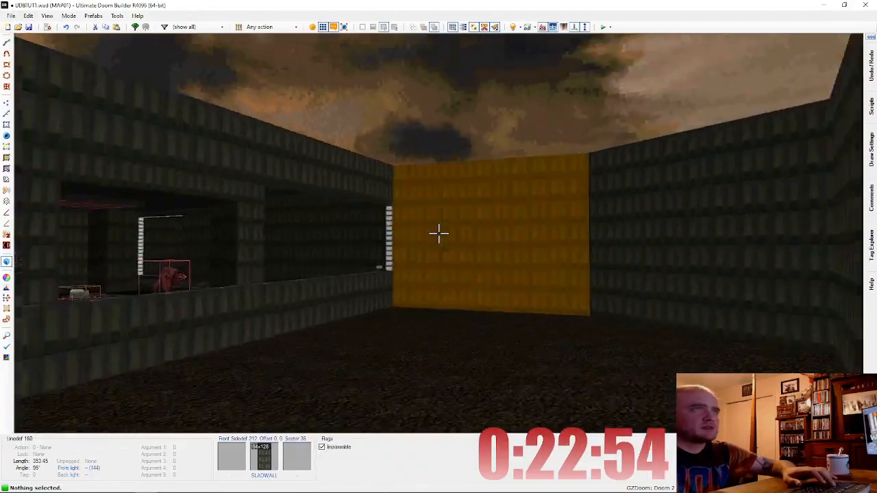
key("q")
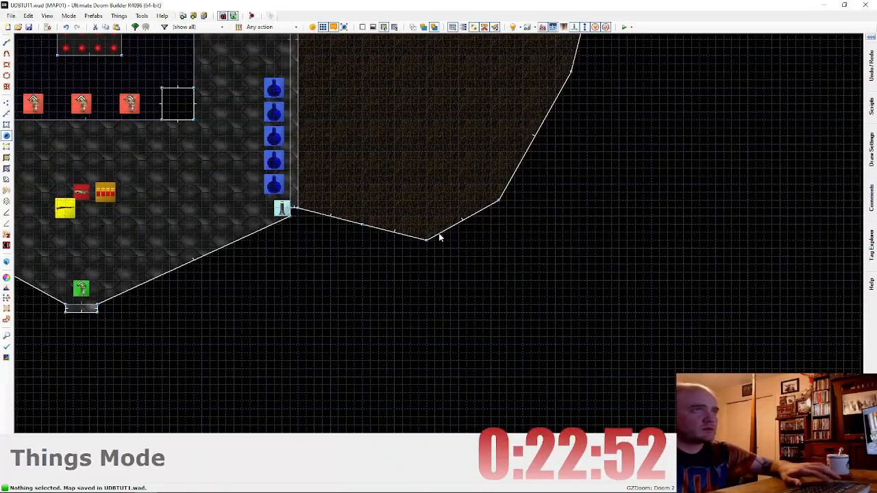
key("Up")
key("Up")
key("Up")
key("Up")
key("Right")
key("Right")
key("Right")
key("Right")
key("Right")
scroll(439, 234, "down", 1)
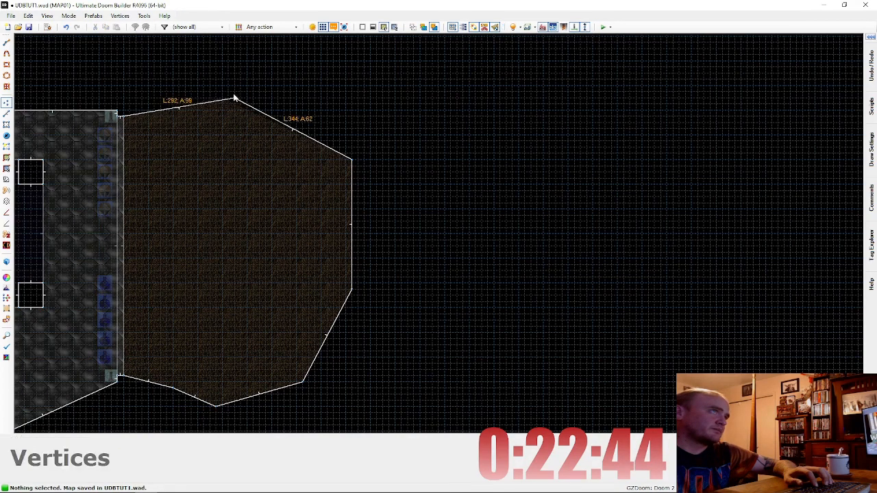
key("w")
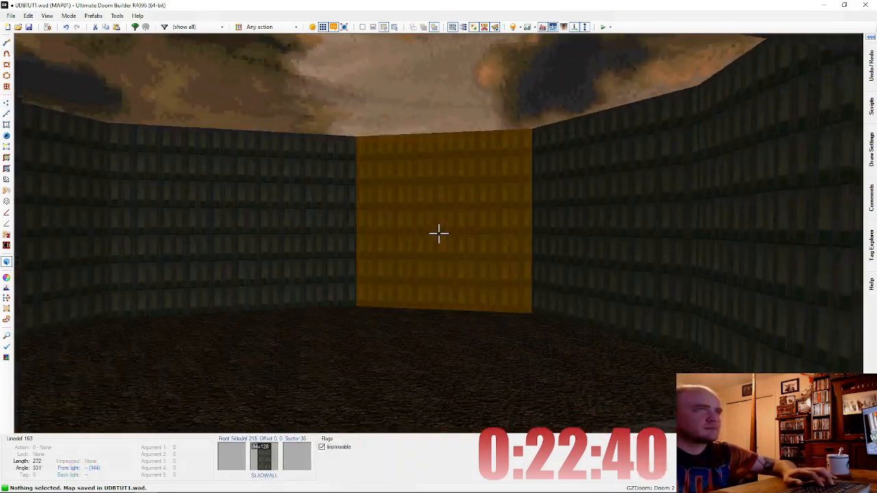
key("s")
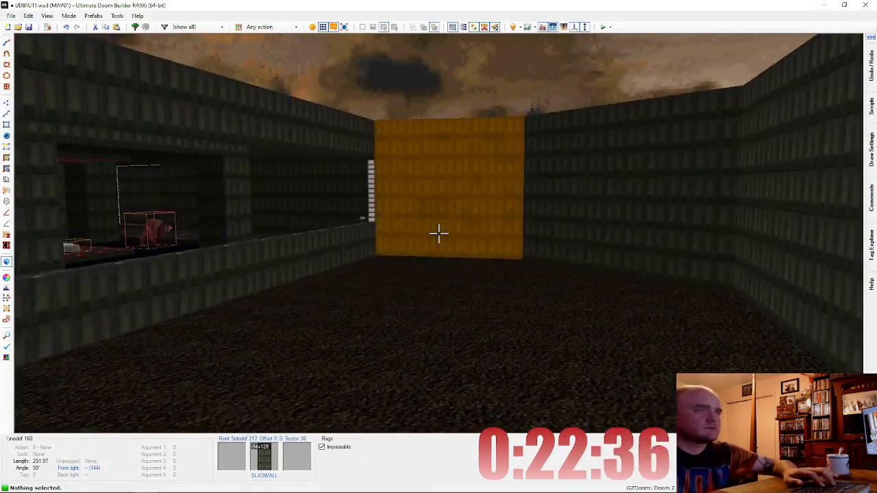
Step: Place a Large brown tree near the southeast corner of the outer area
key("w")
key("t")
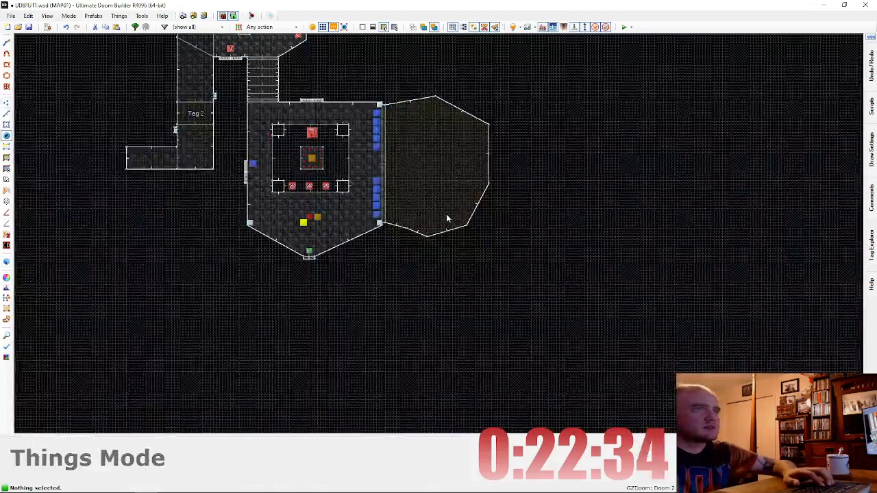
double_click(446, 214)
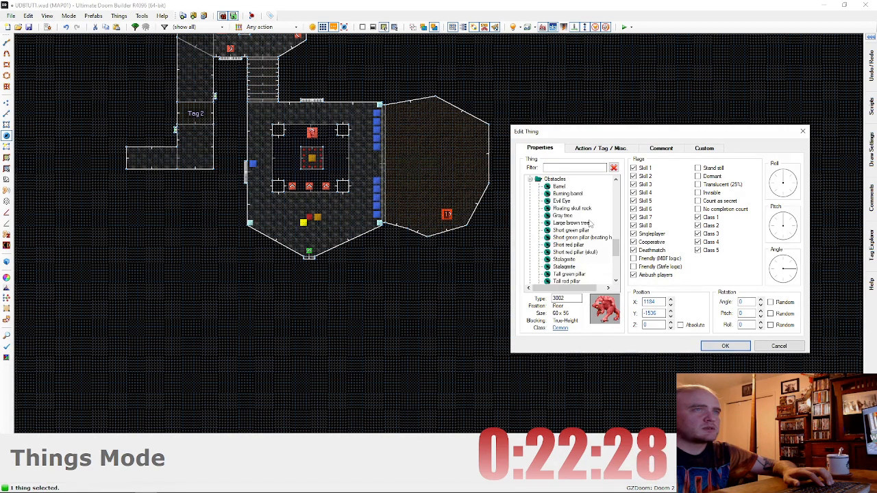
left_click(713, 348)
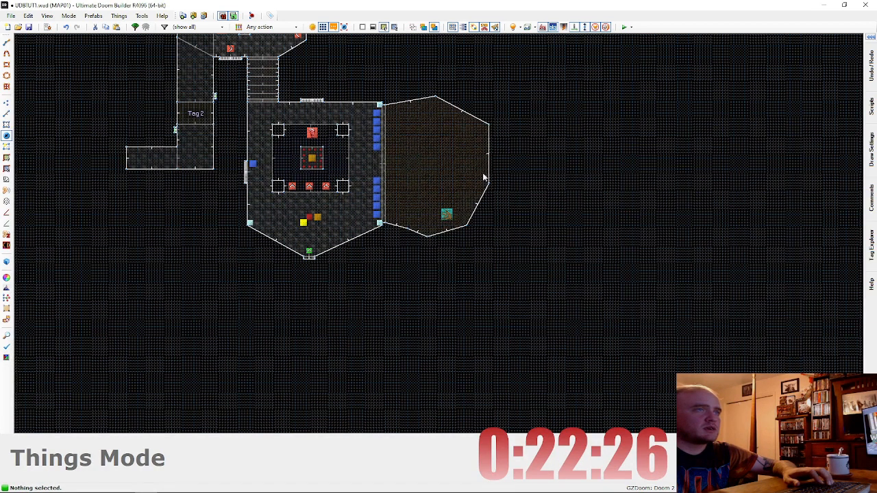
left_click_drag(454, 213, 463, 211)
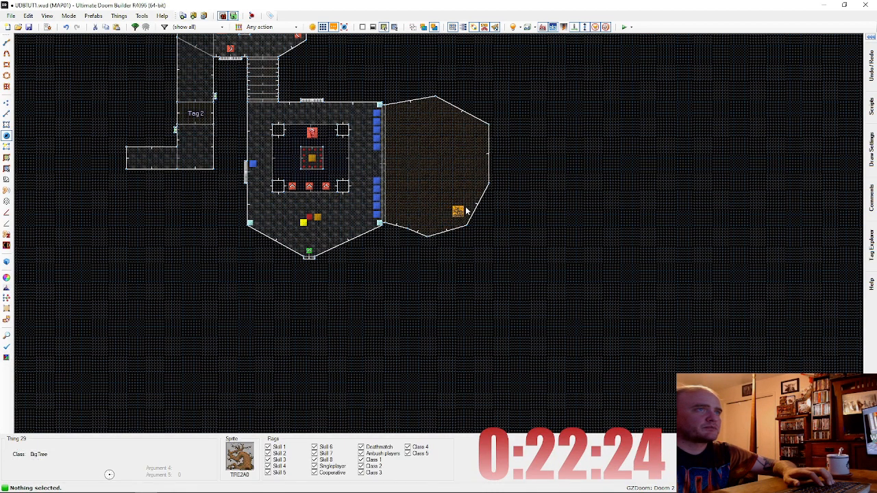
scroll(453, 166, "up", 2)
Step: Place a Gray tree in the northwest part of the outer area
right_click(381, 66)
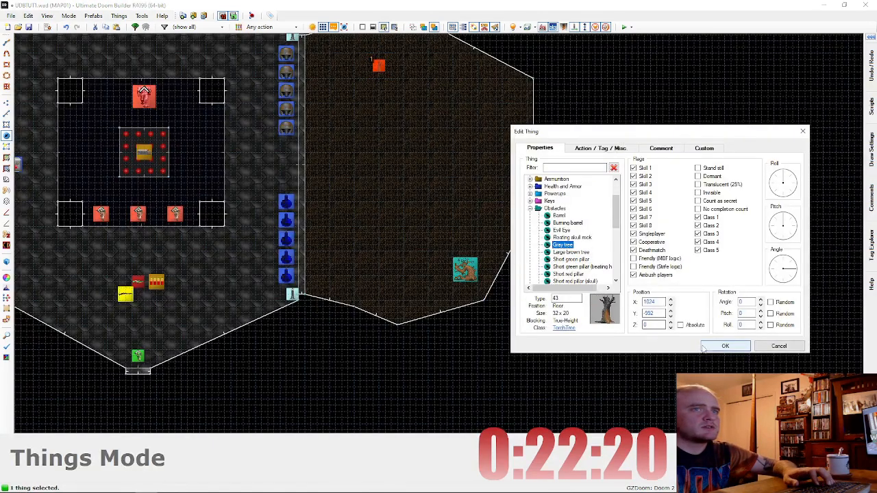
left_click(705, 347)
right_click_drag(381, 69, 374, 72)
key("w")
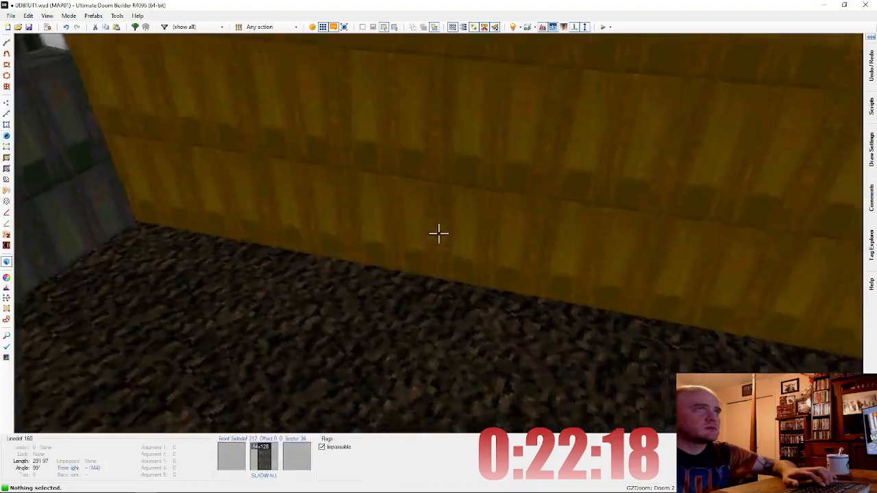
key("e")
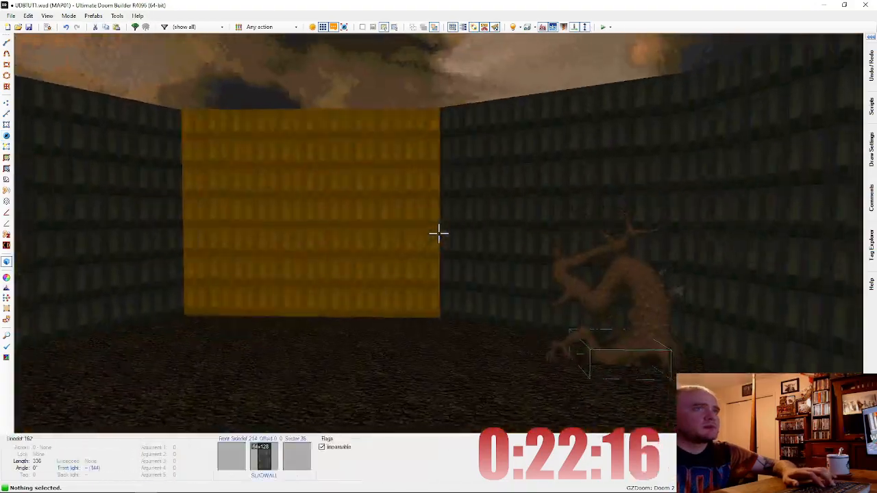
Step: Draw a rectangular sector 80 units deep and 336 units long against the outside of the outer area's east wall
key("w")
scroll(438, 233, "down", 2)
middle_click_drag(599, 159, 510, 249)
scroll(477, 342, "up", 2)
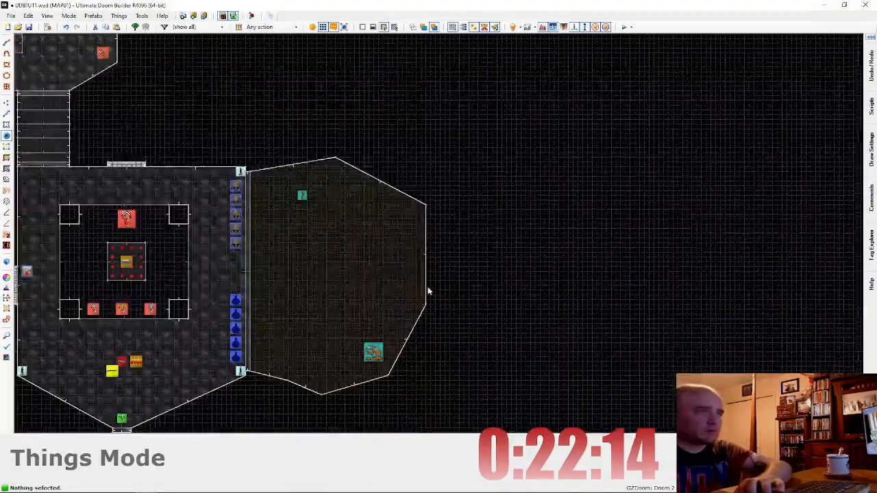
scroll(428, 292, "up", 1)
key("v")
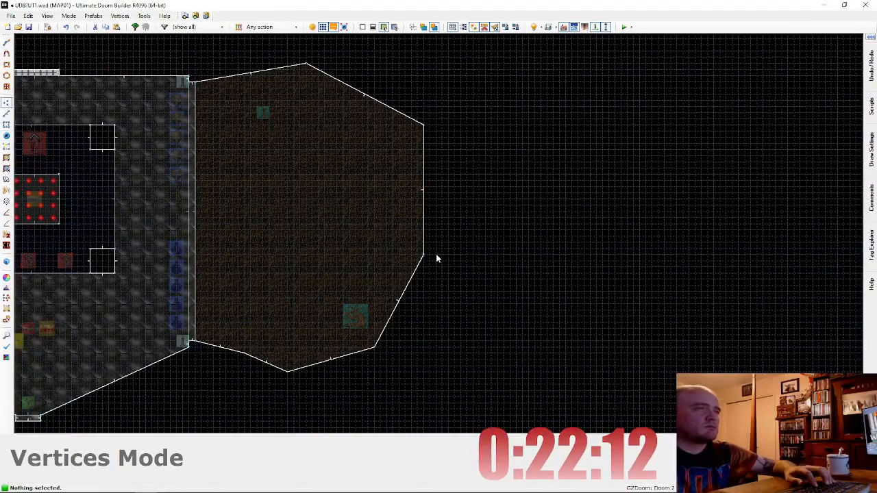
key("d")
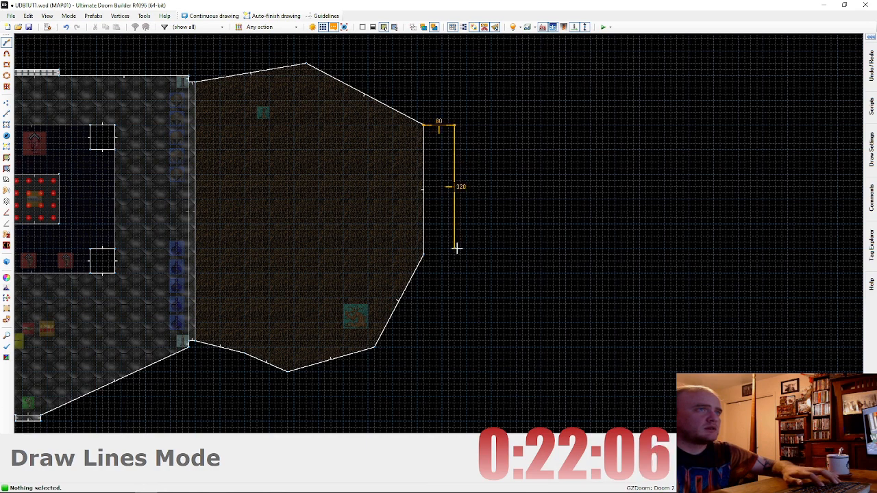
left_click(424, 125)
Step: Raise the floor of the new east alcove to a height of 40
key("w")
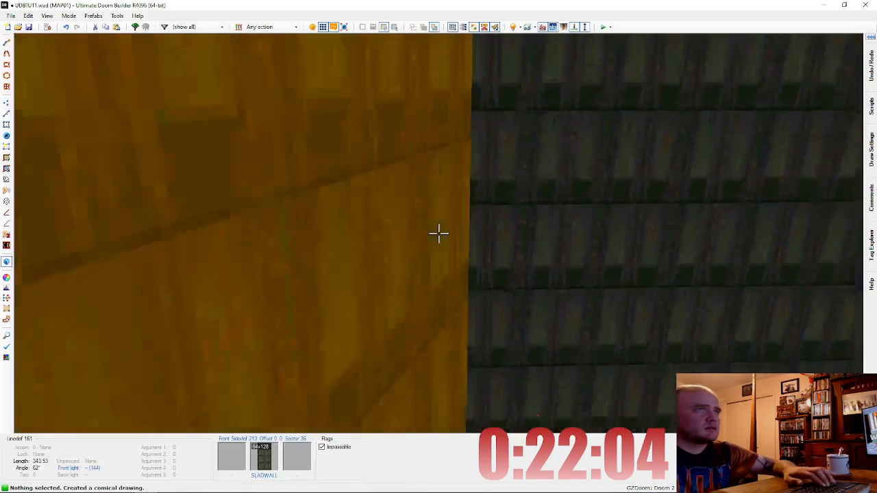
left_click(438, 234)
key("d")
scroll(439, 234, "up", 13)
key("e")
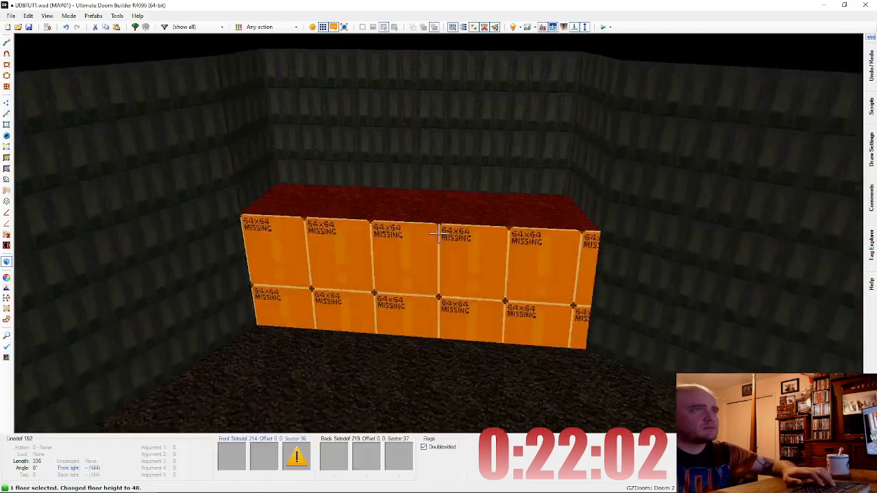
Step: Apply the SFALL1 slime-fall texture to the missing lower wall at the front of the east alcove
key("d")
left_click(439, 233)
right_click(439, 234)
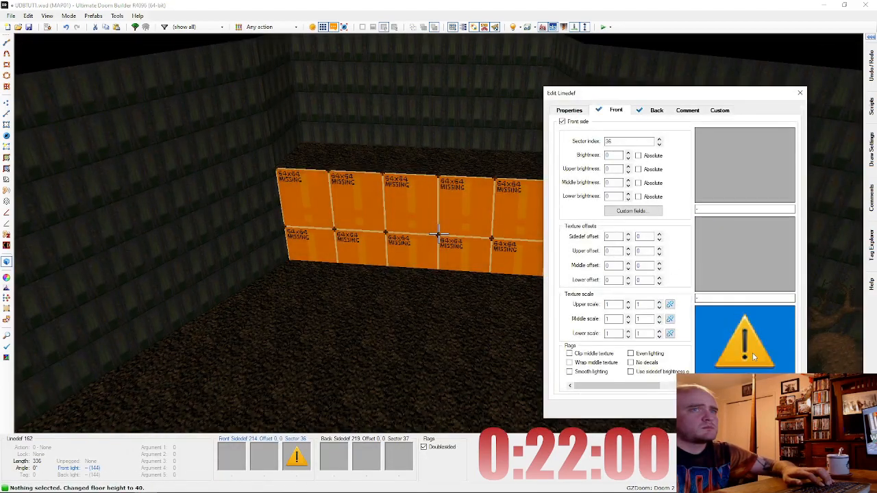
left_click(744, 336)
scroll(356, 264, "down", 15)
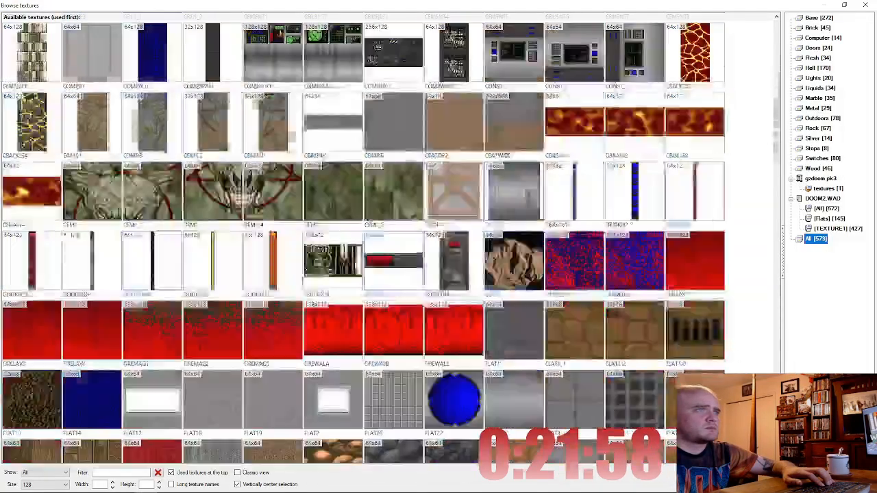
scroll(354, 266, "down", 15)
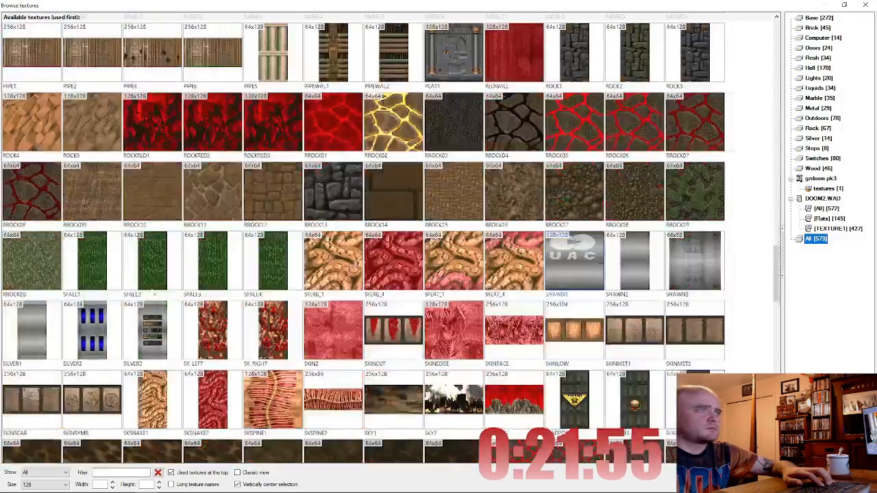
double_click(92, 260)
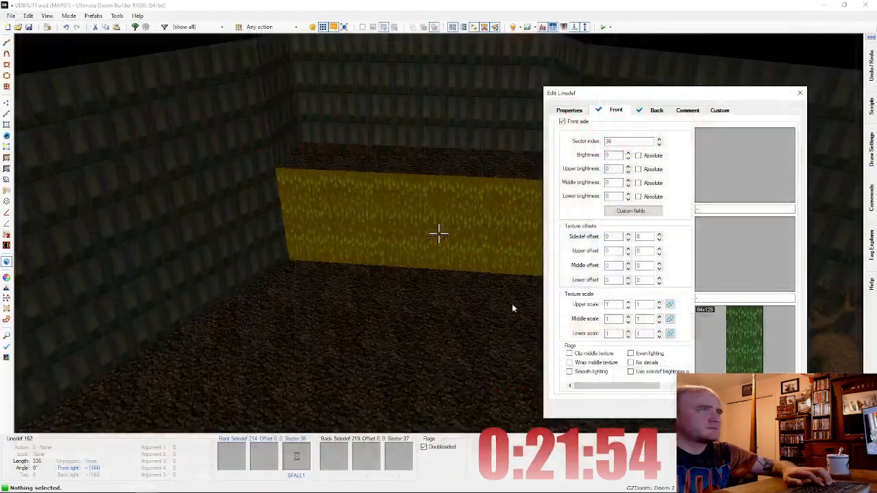
key("Return")
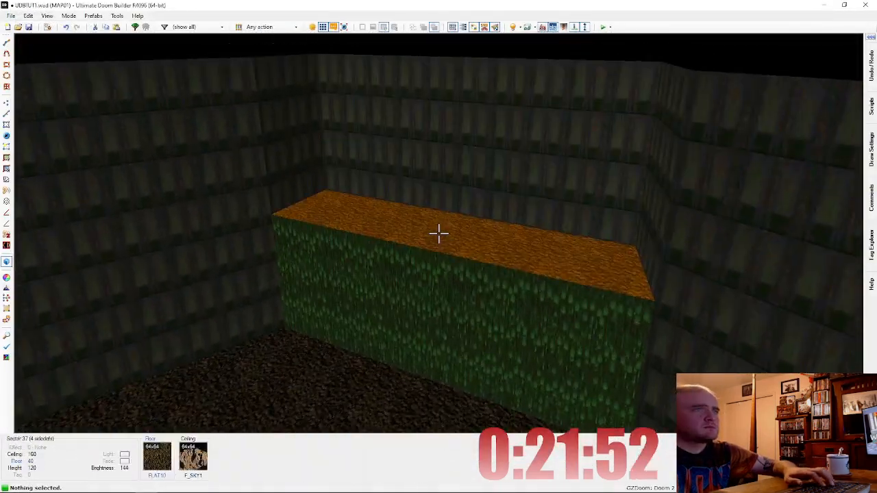
Step: Change the east alcove's floor flat to NUKAGE1
right_click(438, 234)
left_click(732, 292)
scroll(386, 233, "down", 10)
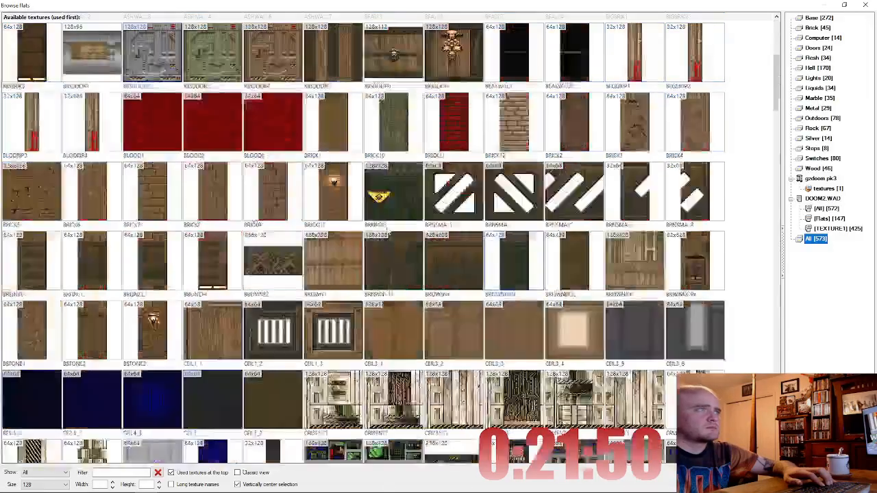
scroll(385, 233, "down", 1)
scroll(257, 233, "up", 15)
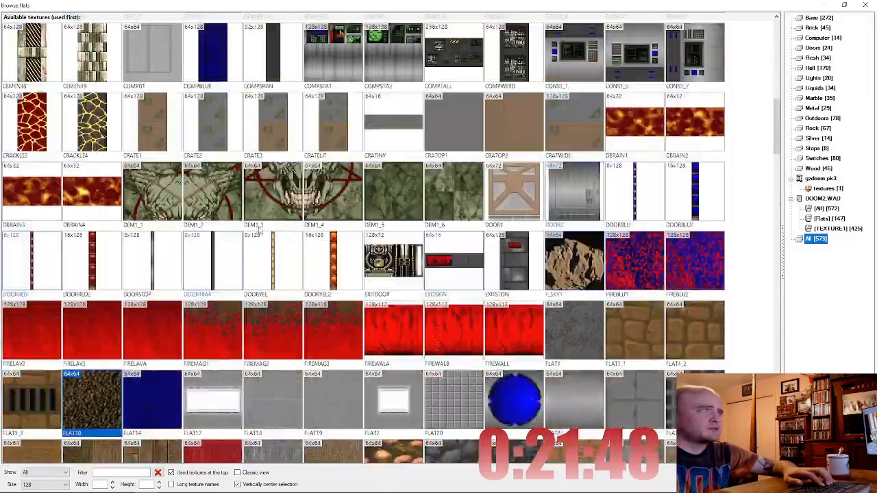
scroll(259, 227, "down", 15)
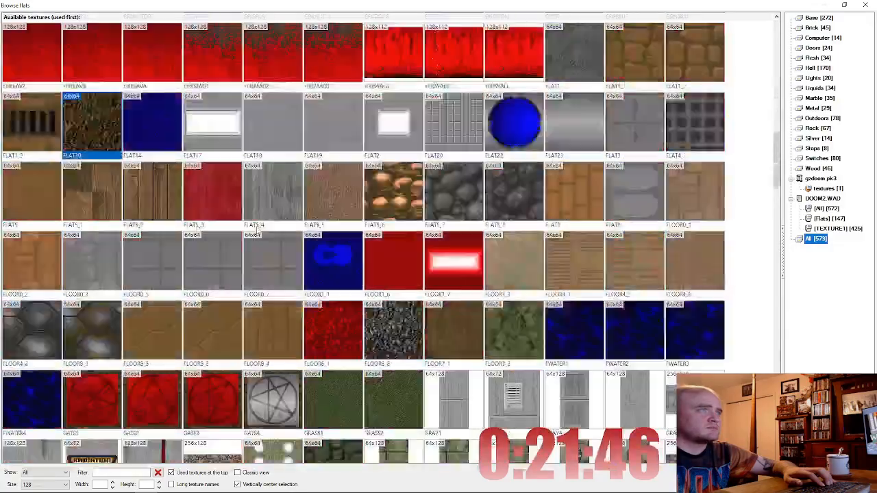
scroll(255, 233, "down", 2)
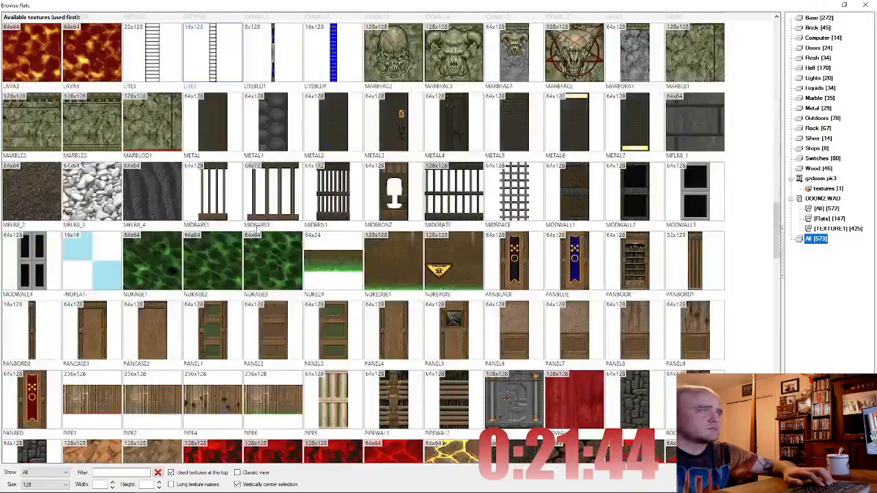
double_click(154, 271)
key("Return")
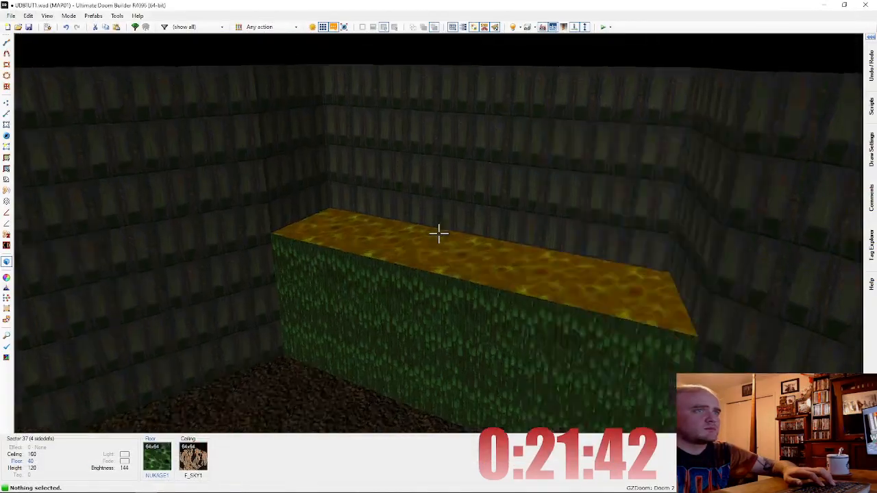
key("d")
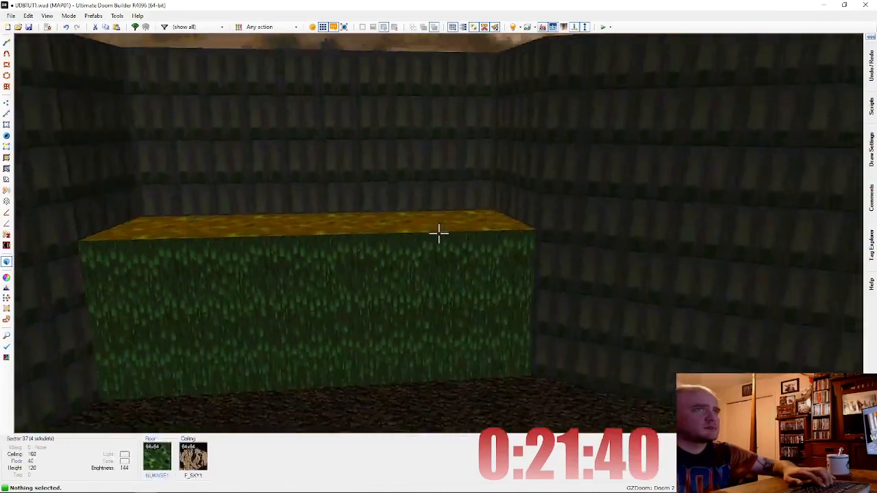
key("d")
key("e")
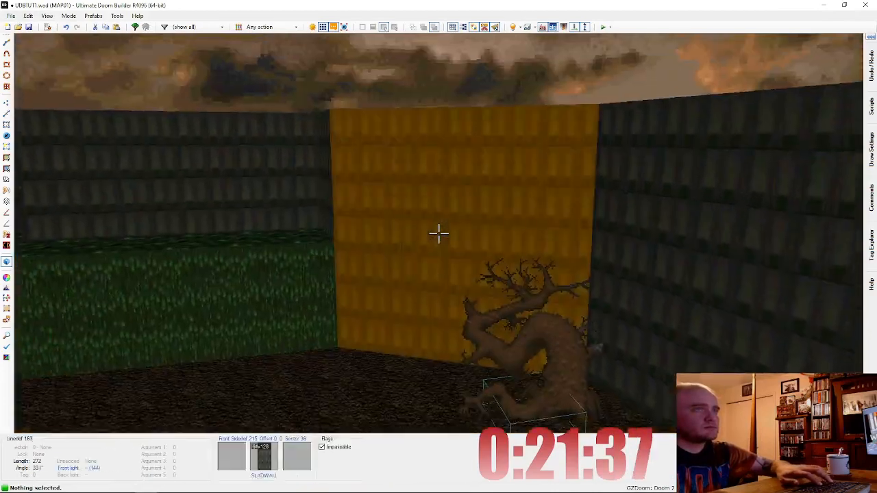
Step: Apply the ASHWALL4 texture to the walls flanking the slime-fall alcove and to the alcove's own back and side walls
right_click(439, 234)
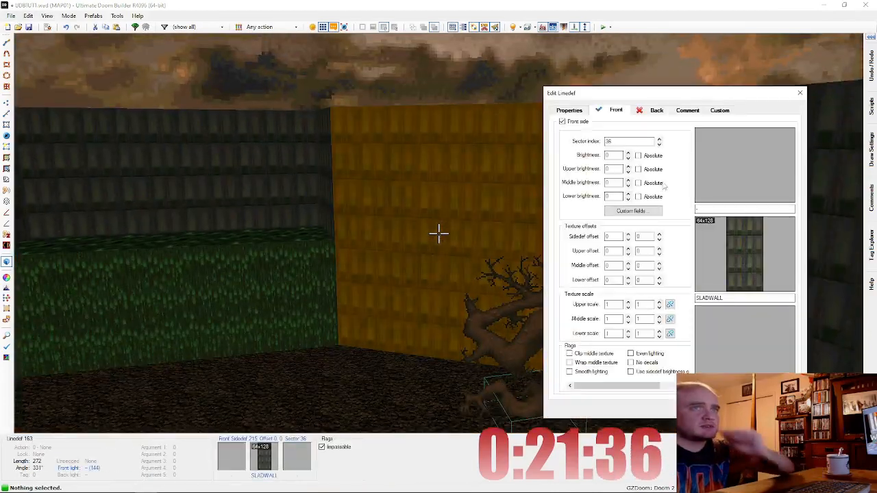
left_click(722, 253)
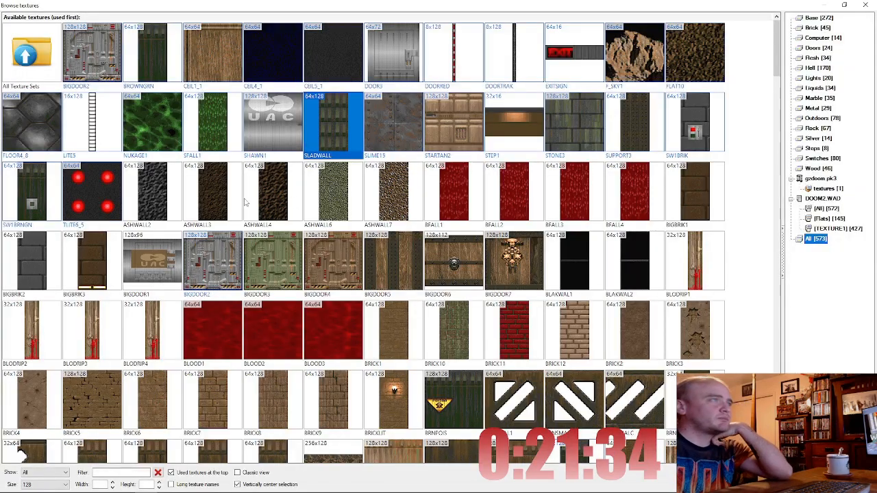
double_click(271, 203)
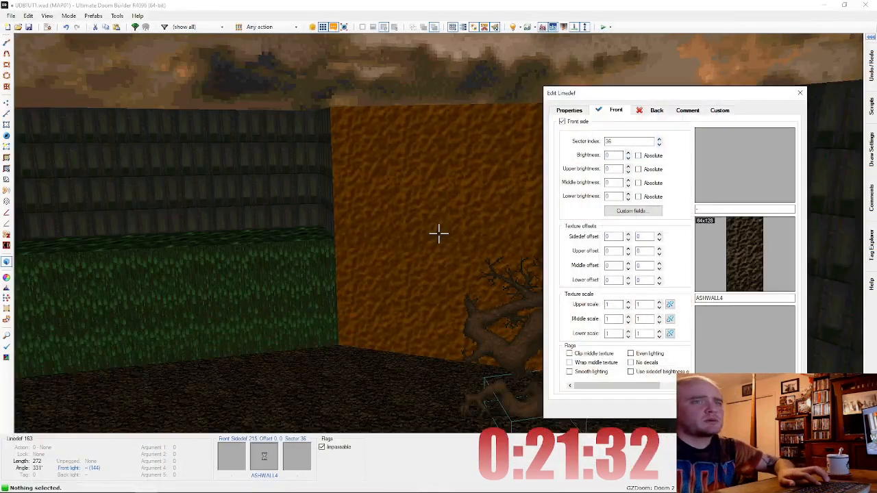
key("Return")
key("ctrl+v")
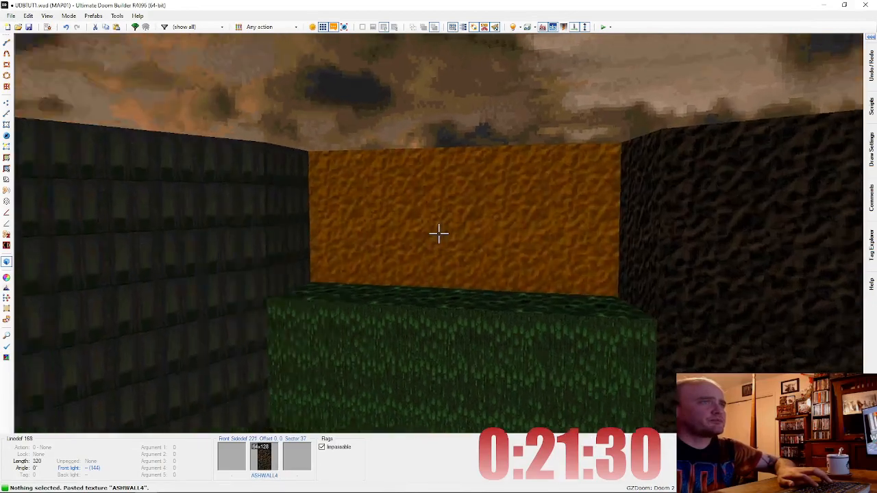
key("ctrl+v")
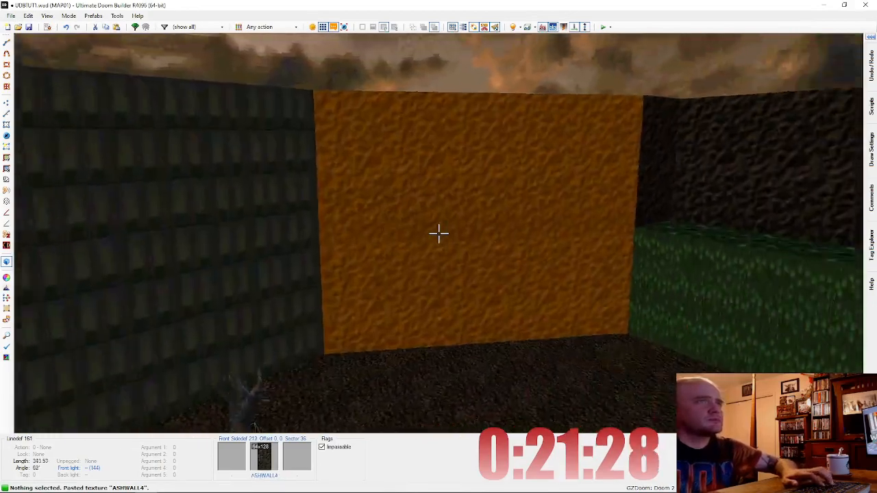
Step: Move the outer area's northern vertices so that the west part of its north wall runs straight east-west
key("q")
scroll(448, 227, "up", 4)
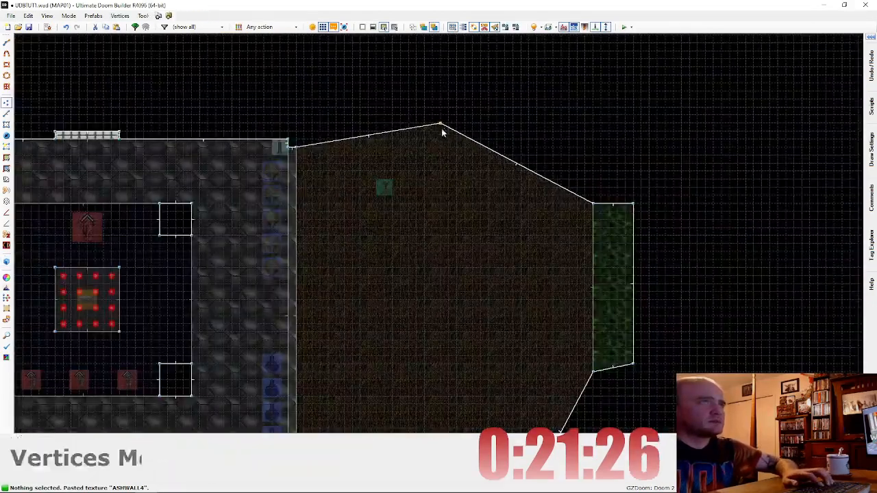
key("Down")
key("Down")
key("Down")
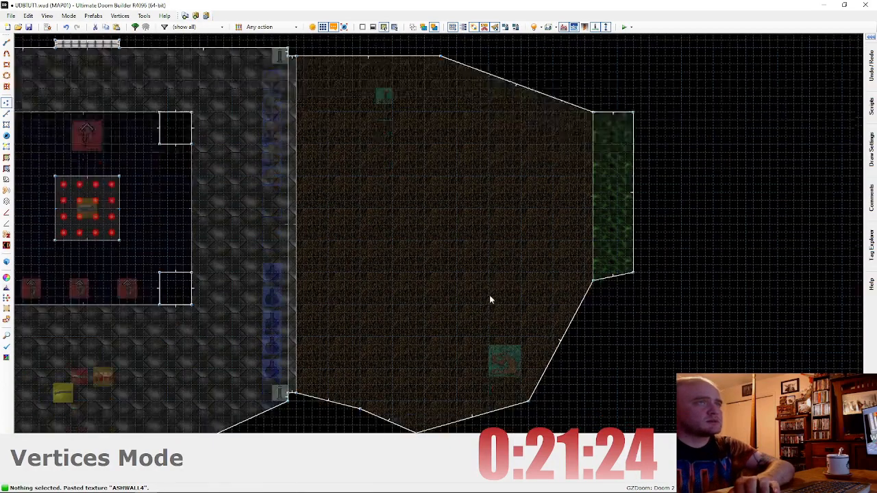
Step: Shift the slime-fall alcove sector south along the outer area's east side
key("q")
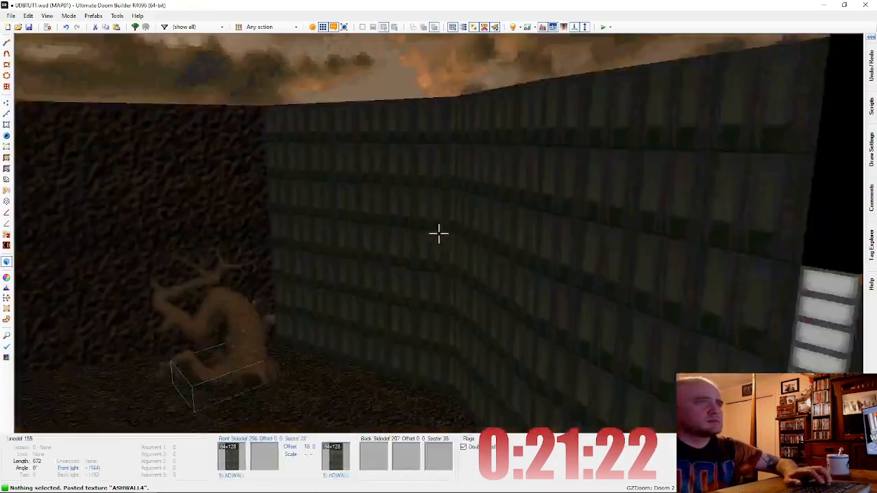
key("q")
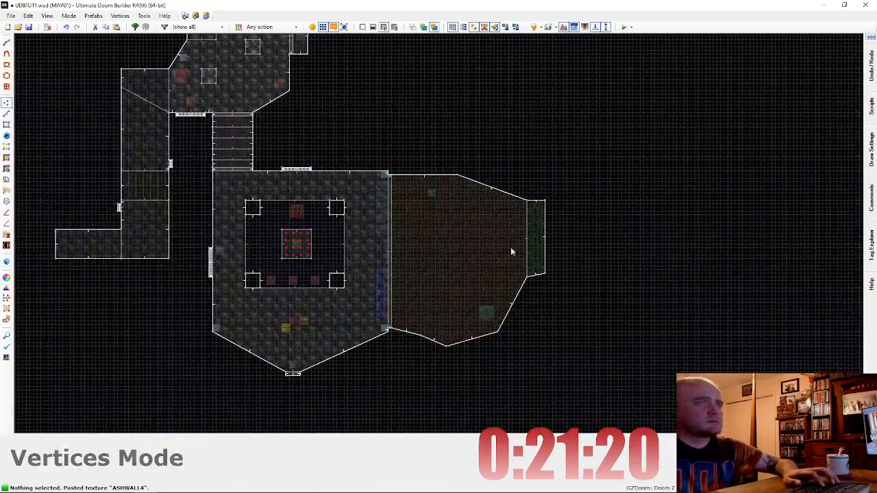
key("s")
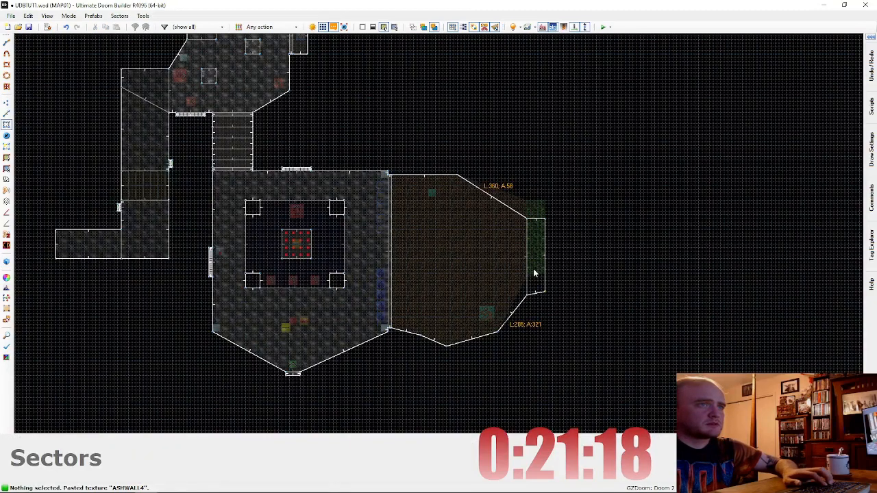
scroll(533, 268, "up", 3)
Step: Draw a curved pool sector in front of the slime fall and lower its floor to -72
key("d")
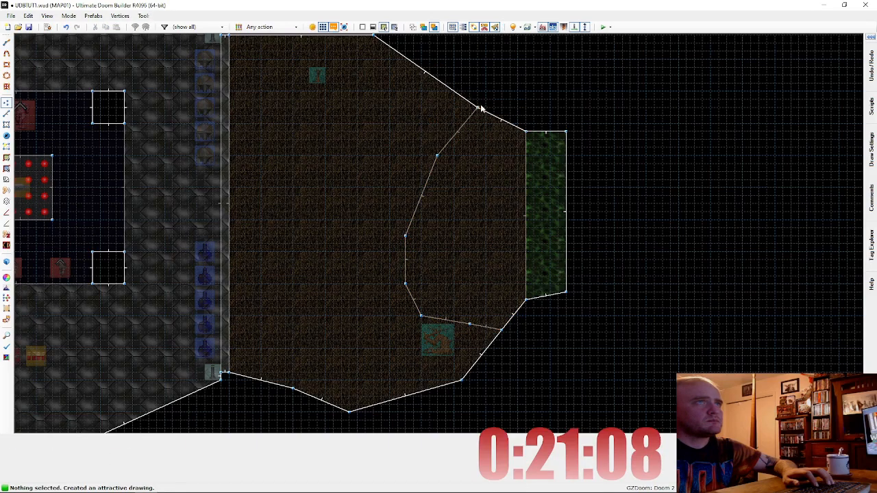
key("q")
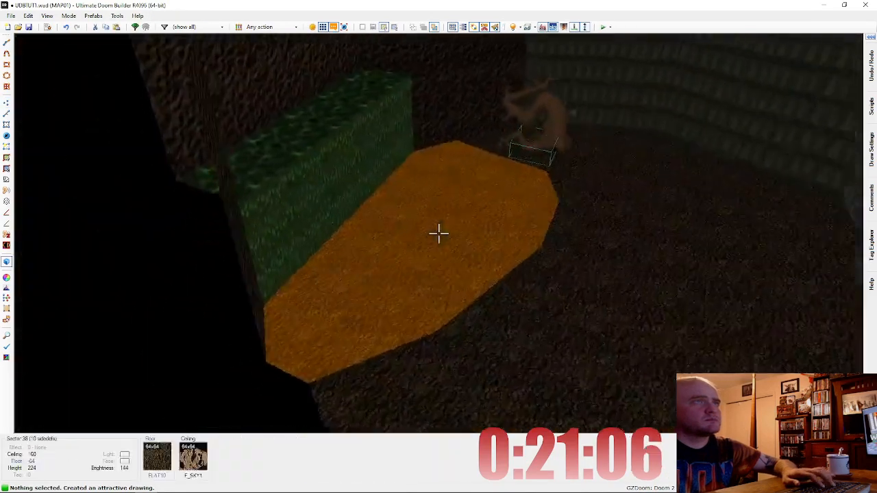
scroll(438, 233, "down", 1)
Step: Reshape the pool's northeast corner vertices and move the large tree southwest, clear of the pool
key("q")
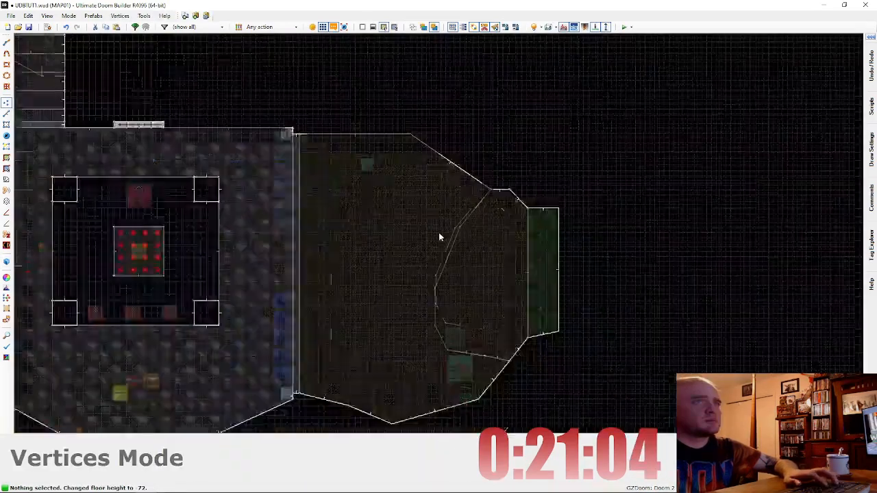
scroll(450, 329, "up", 1)
right_click_drag(452, 359, 411, 370)
Step: Copy the alcove's NUKAGE1 flat onto the floor of the sunken pool sector
key("q")
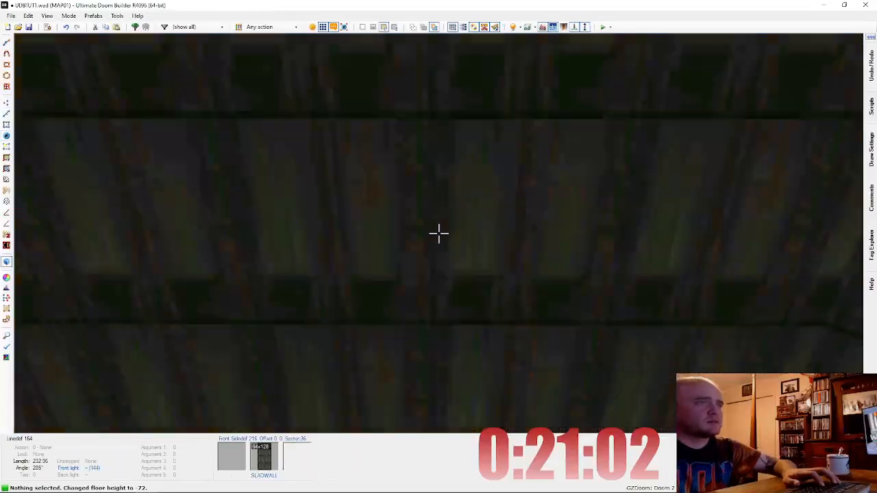
key("e")
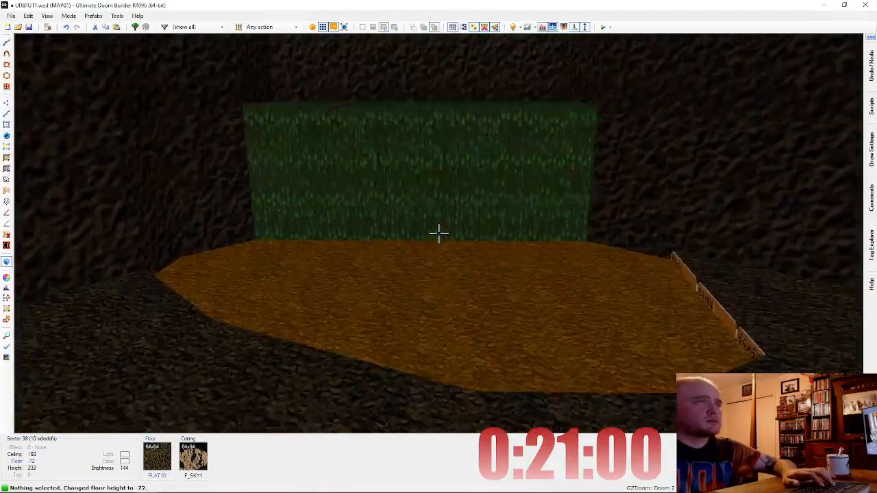
key("ctrl+c")
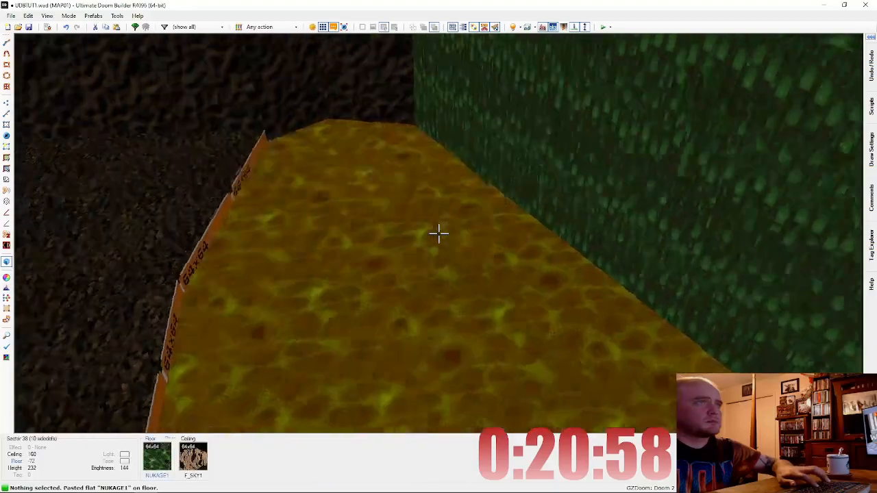
Step: Paste ASHWALL4 onto the missing lower textures around the pool's rim and auto-align the rock textures horizontally
key("ctrl+v")
key("ctrl+v")
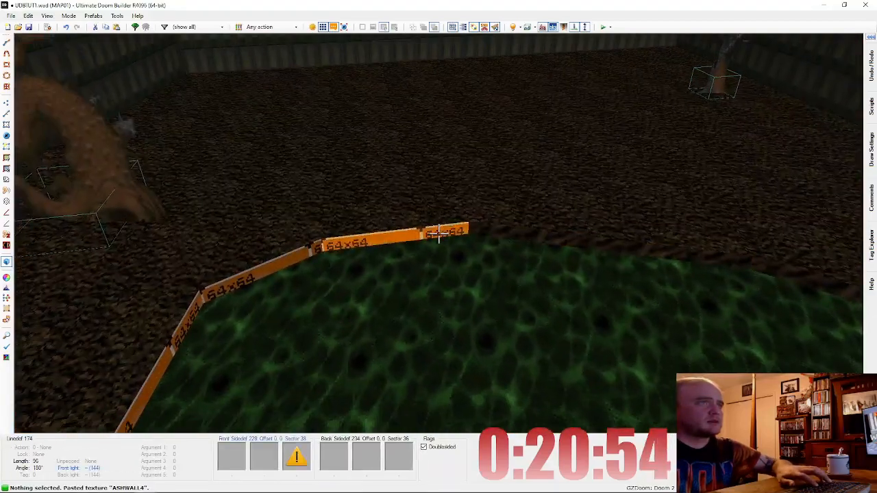
key("ctrl+v")
key("ctrl+v")
key("ctrl+v")
key("ctrl+v")
key("ctrl+v")
key("ctrl+v")
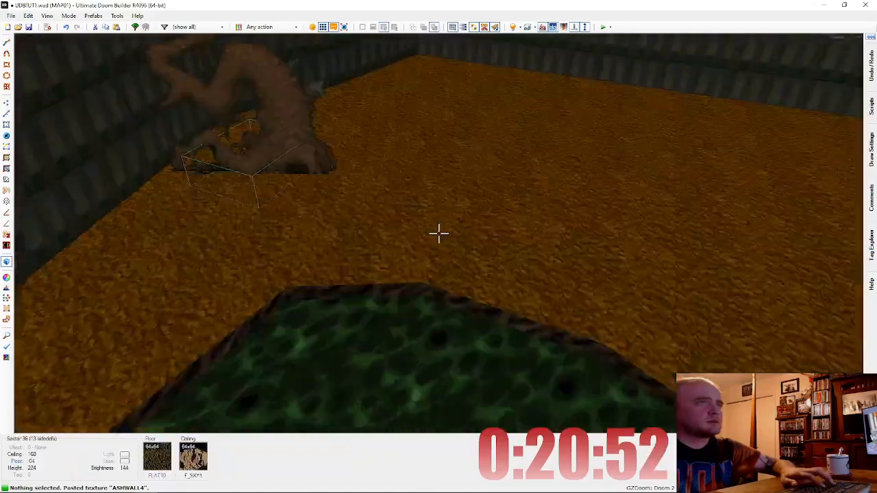
key("a")
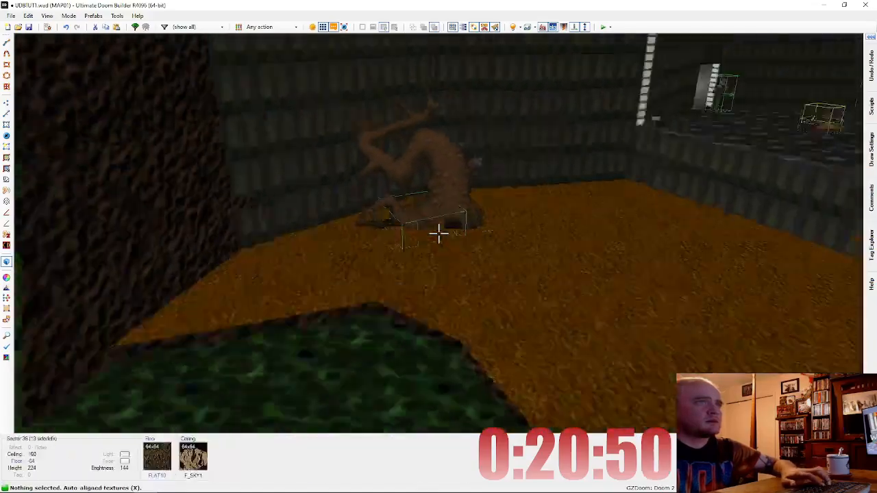
Step: Raise the slime-fall alcove's floor to a height of 128
key("d")
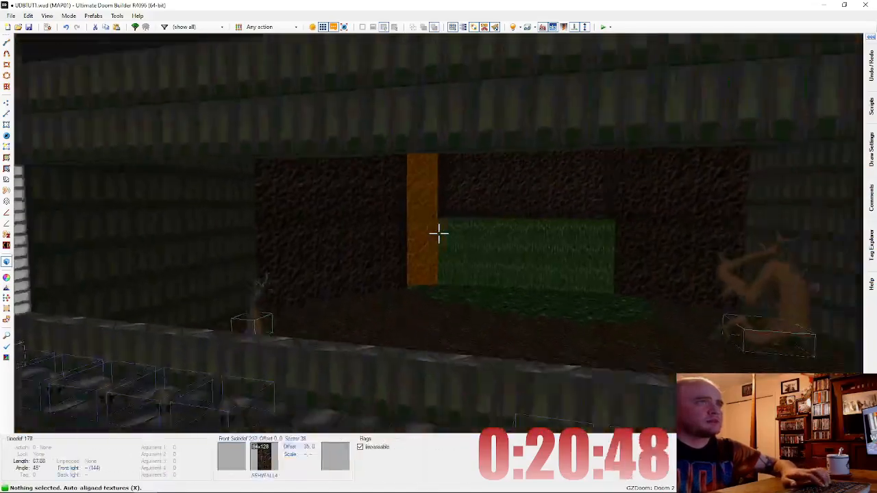
key("e")
left_click(439, 233)
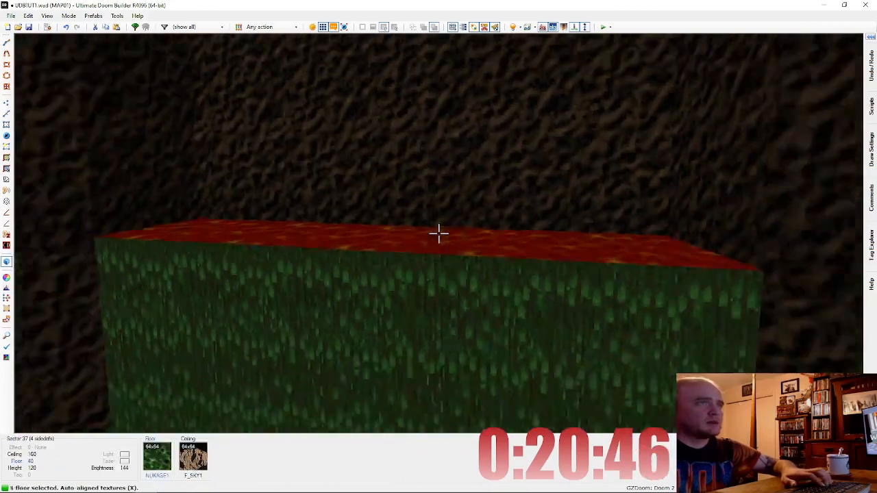
key("d")
scroll(439, 234, "up", 10)
key("e")
Step: Push the alcove's east wall farther outward and assign it action 9, Line Horizon
key("t")
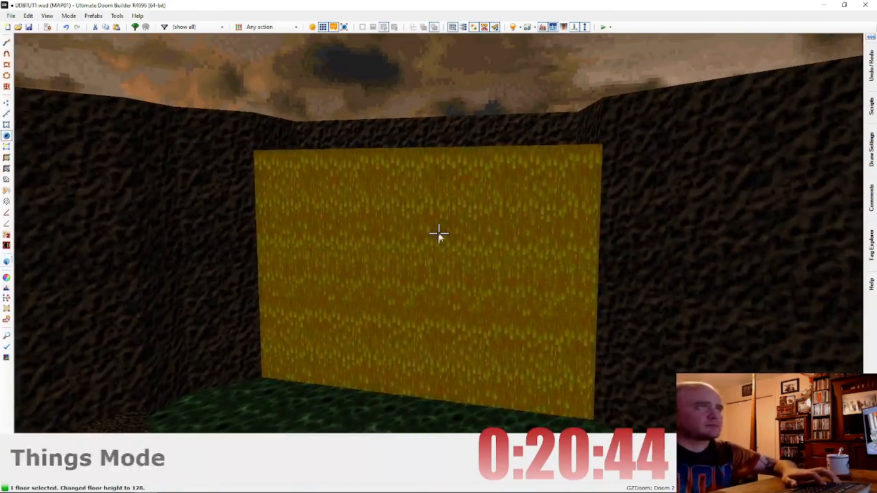
key("l")
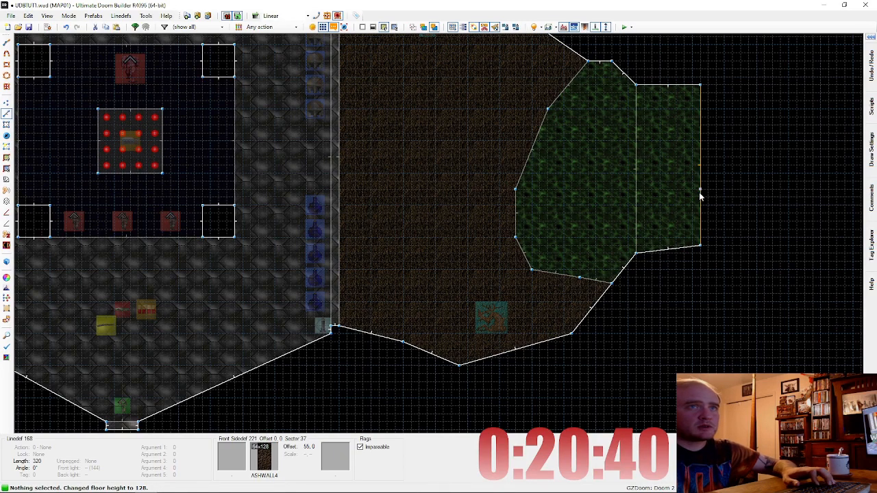
right_click(700, 196)
left_click(574, 112)
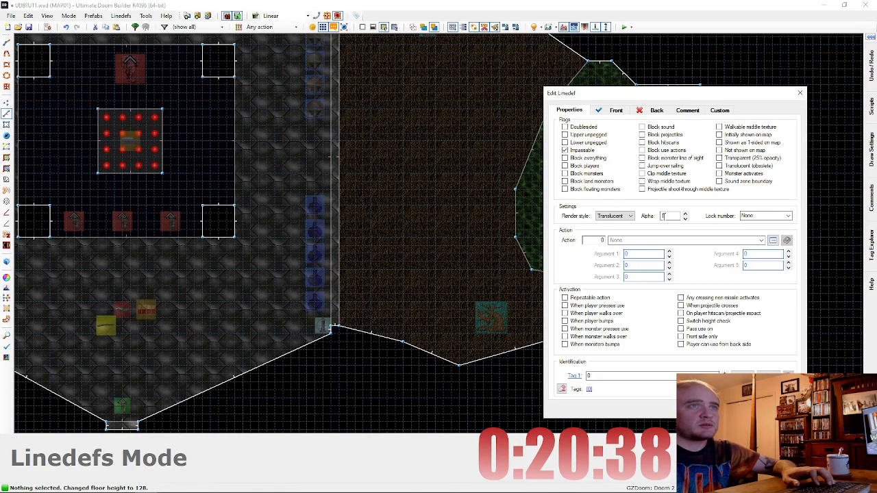
left_click(772, 241)
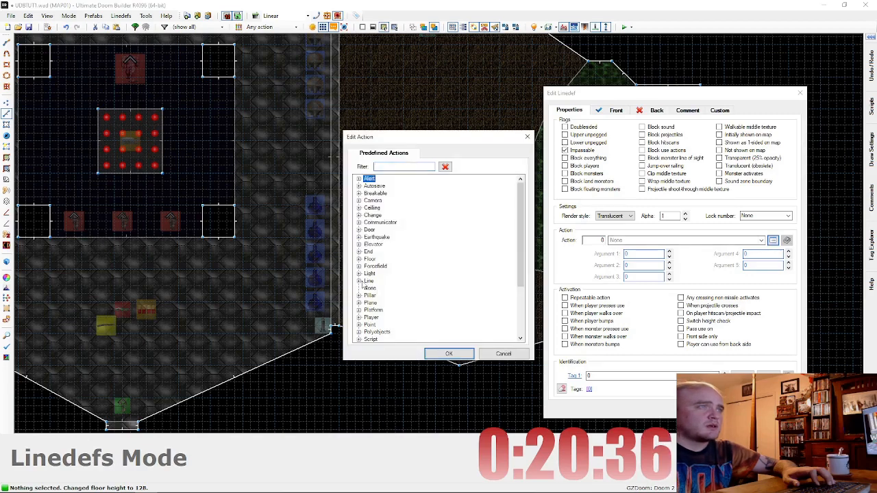
double_click(397, 288)
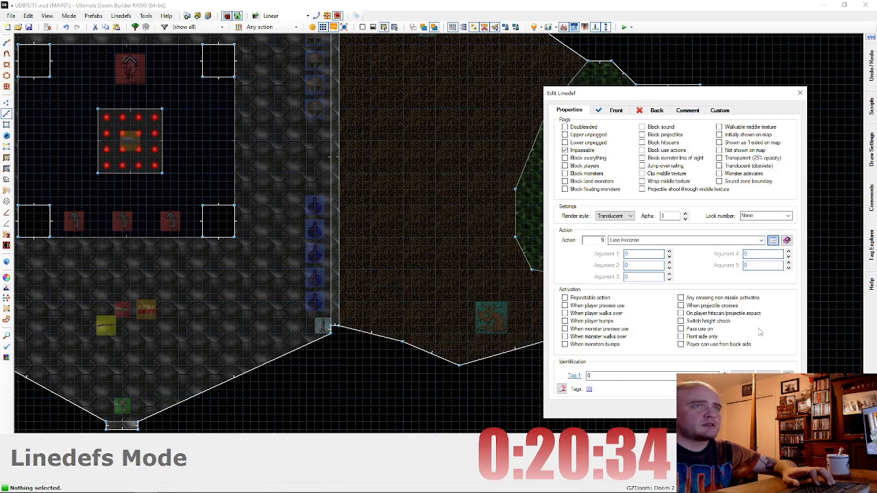
left_click(724, 407)
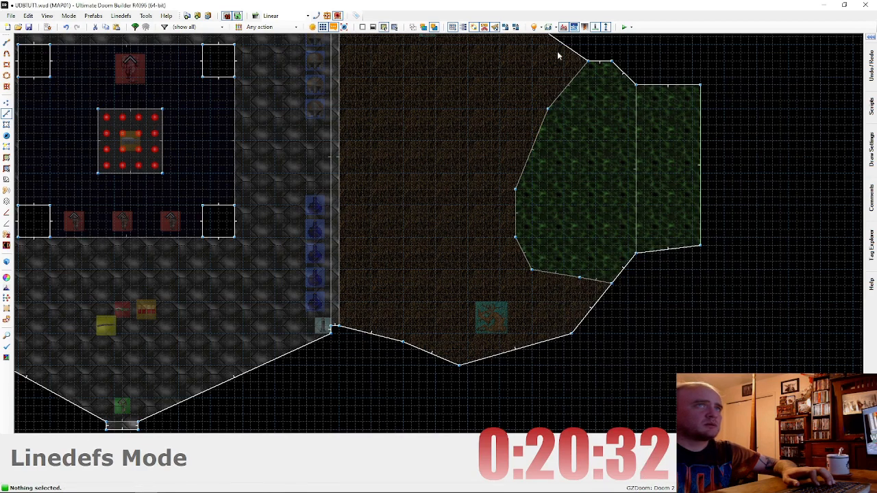
Step: Test the map in GZDoom and walk up to the window to examine the slime fall and outdoor area
left_click(626, 26)
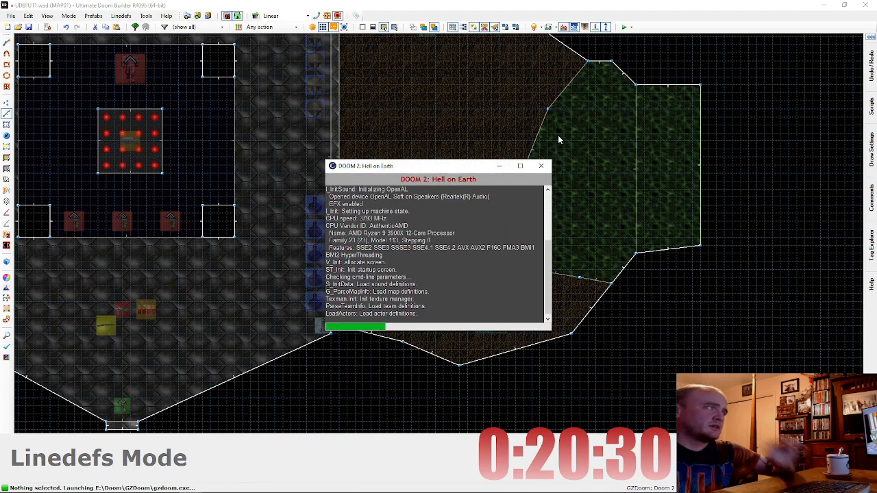
key("w")
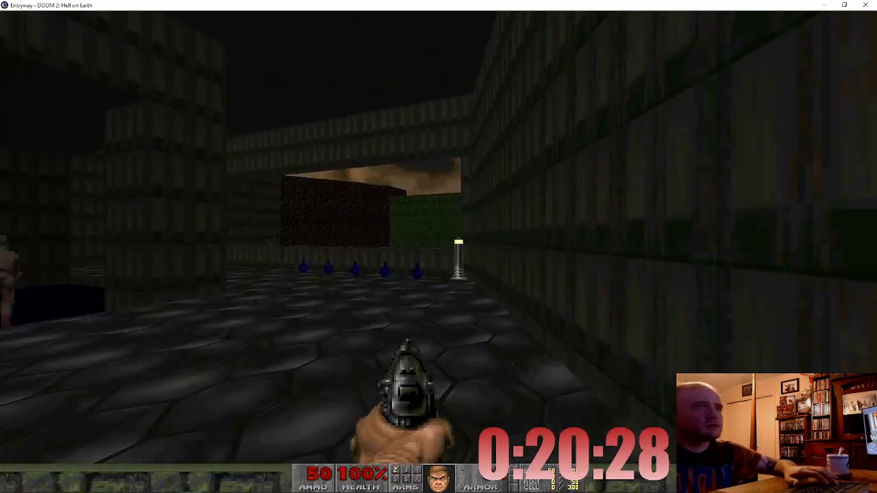
key("w")
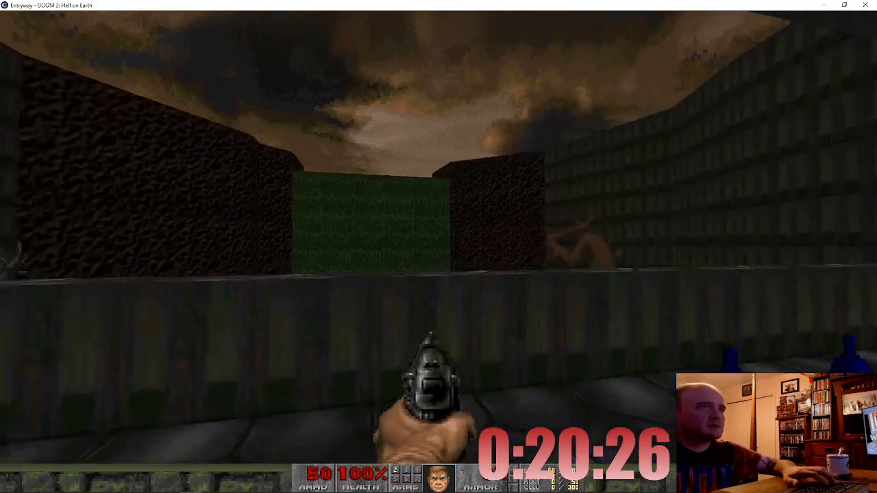
key("w")
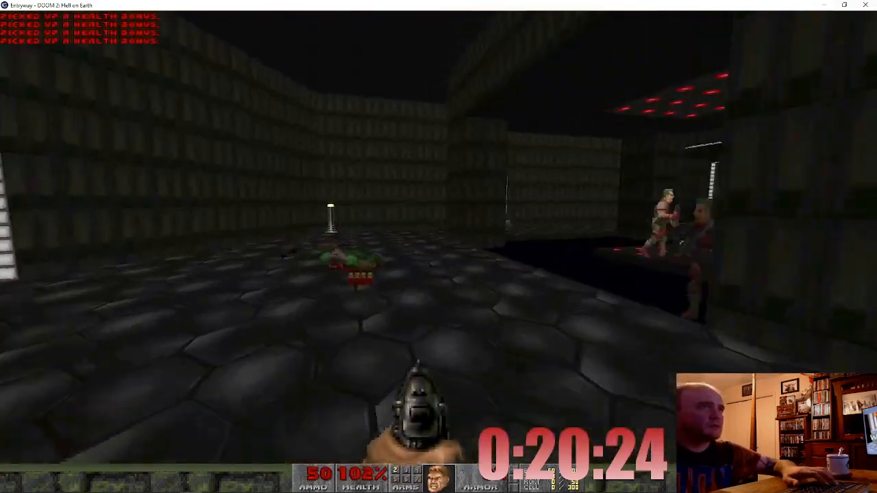
Step: Play-test the window room's combat, collecting the shotgun and fighting the zombies and demon around the sunken central floor
key("w")
key("ctrl")
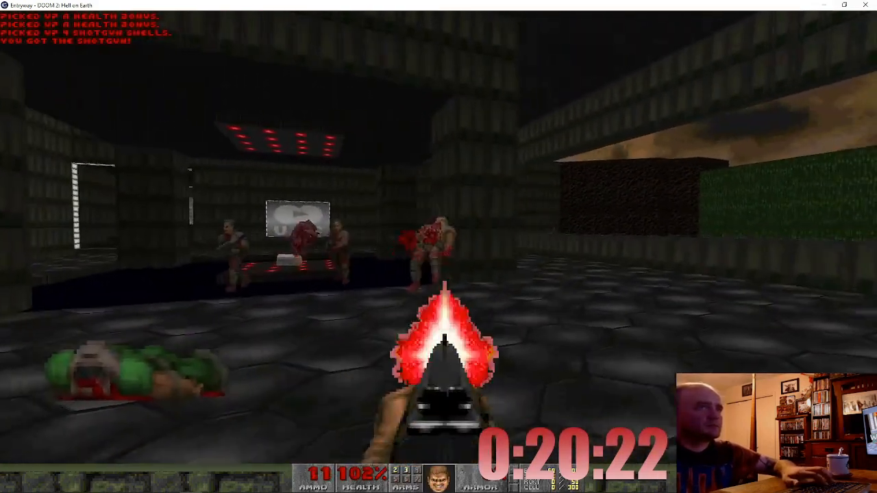
key("s")
key("ctrl")
key("s")
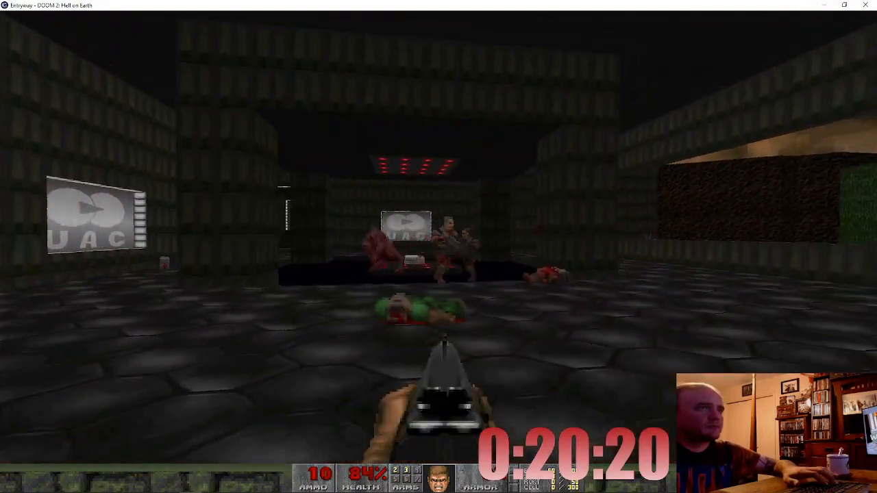
key("ctrl")
key("w")
key("ctrl")
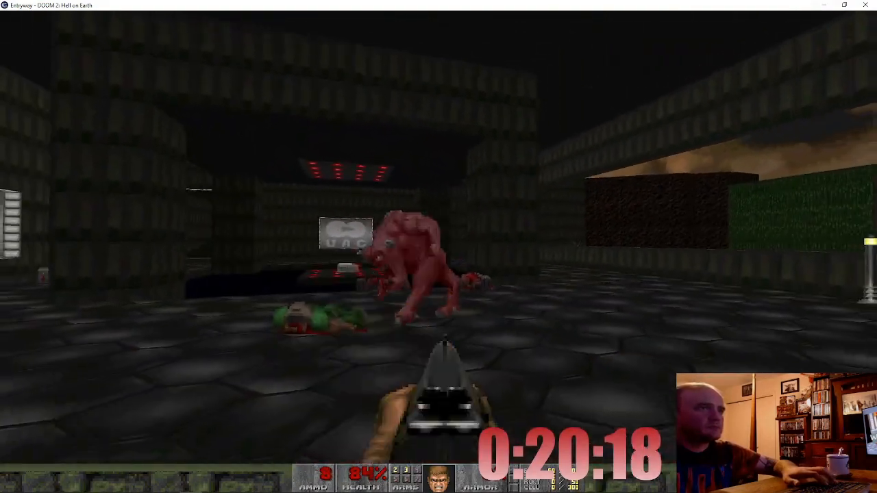
key("ctrl")
key("ctrl")
key("s")
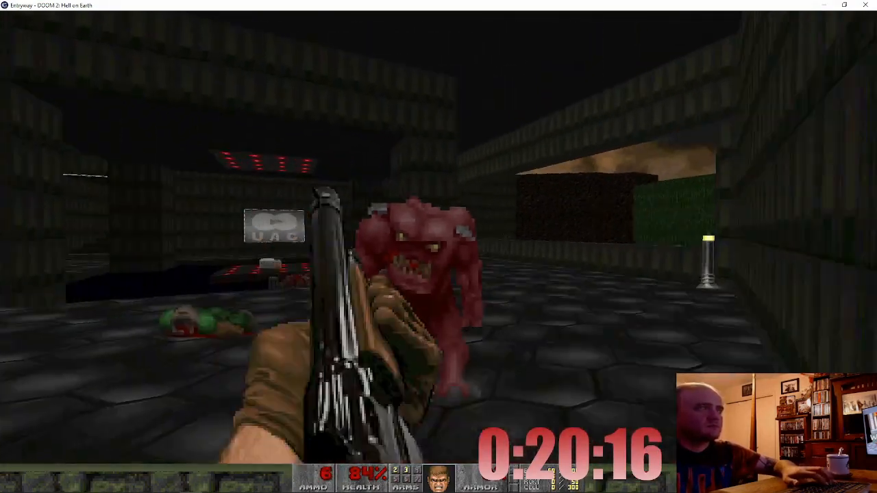
key("ctrl")
key("w")
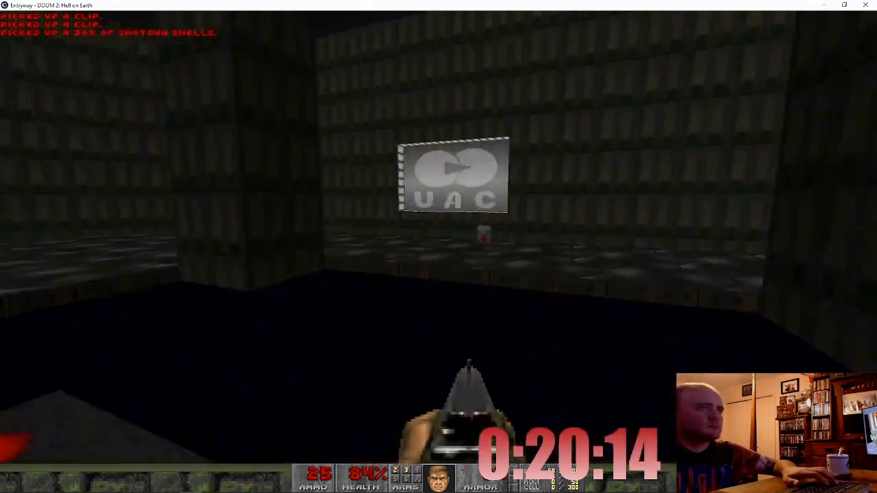
Step: Collect the stimpack and play-test the fight against the imps and demons in the red-key-door room with the shotgun
key("w")
key("ctrl")
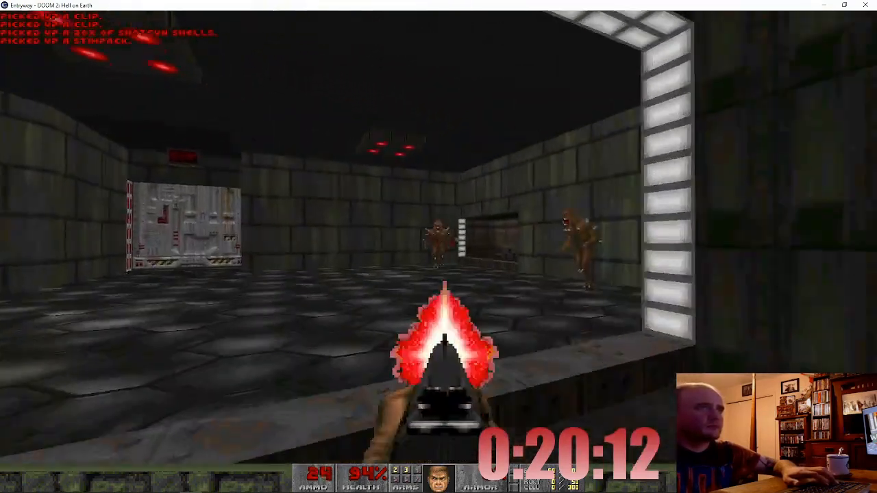
key("ctrl")
key("s")
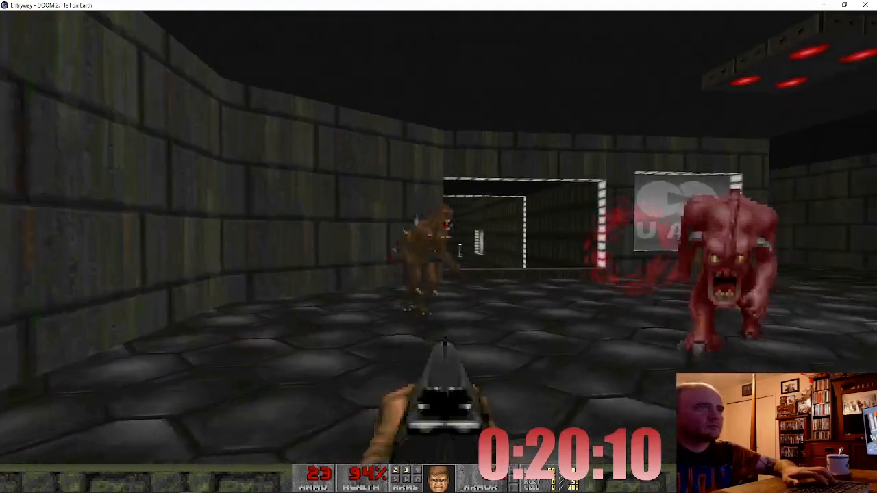
key("ctrl")
key("s")
key("ctrl")
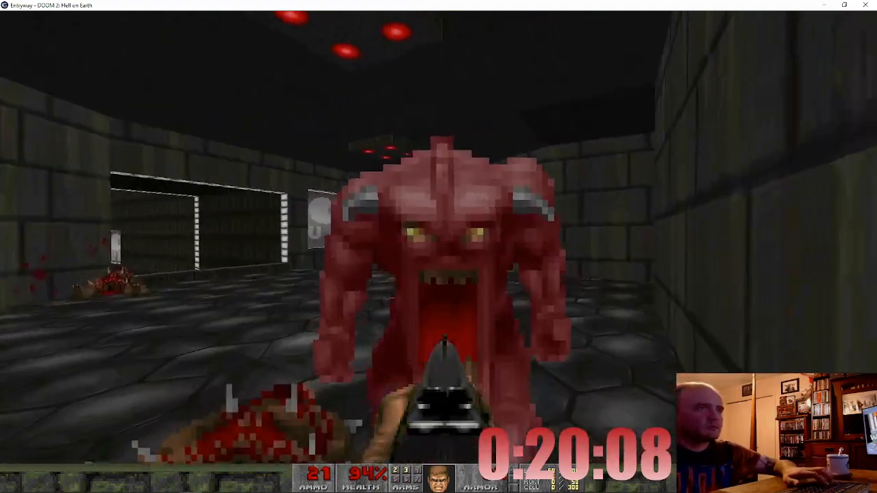
key("ctrl")
key("s")
key("ctrl")
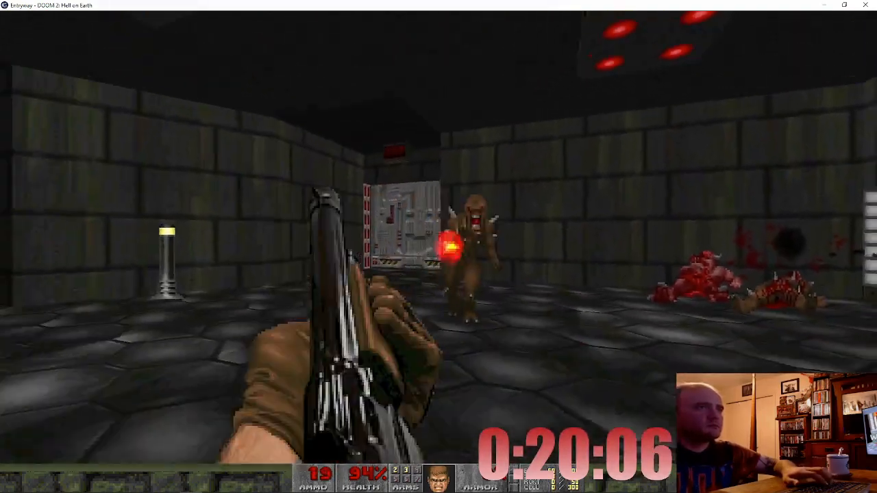
key("ctrl")
key("w")
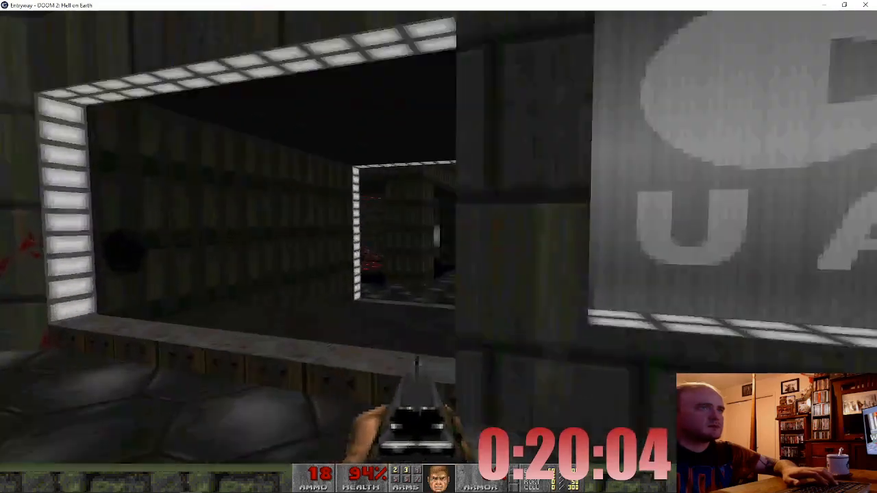
Step: Return to the window, examine the outdoor trees and walls, and quit the test to get back to Ultimate Doom Builder
key("w")
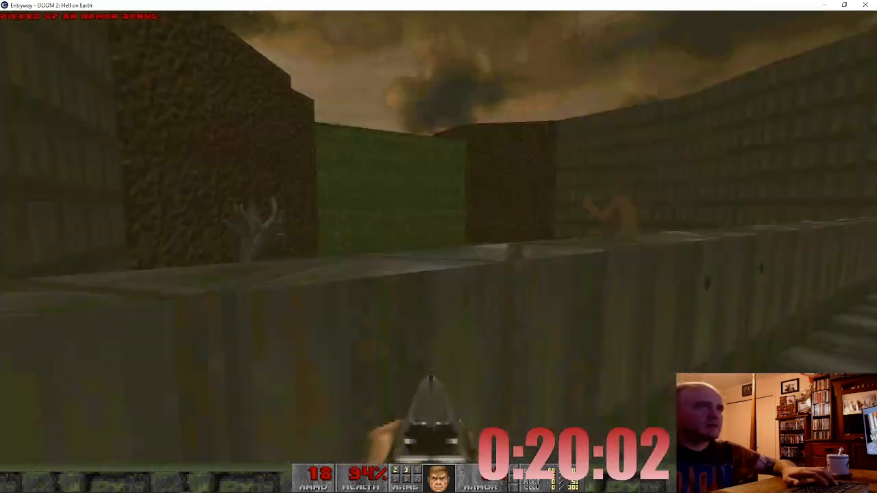
key("Escape")
key("Up")
key("Return")
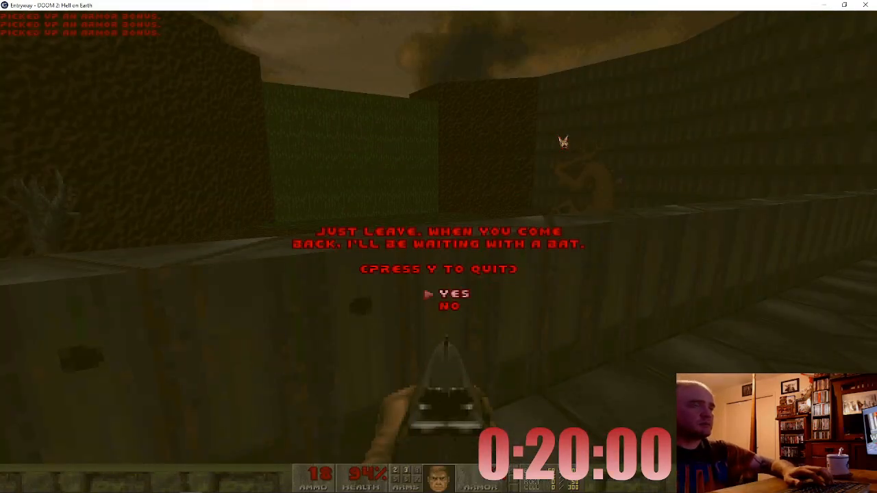
key("y")
Step: Draw a ledge sector around the large tree south of the pool, with front edges about 70, 102 and 129 units long
scroll(534, 219, "down", 1)
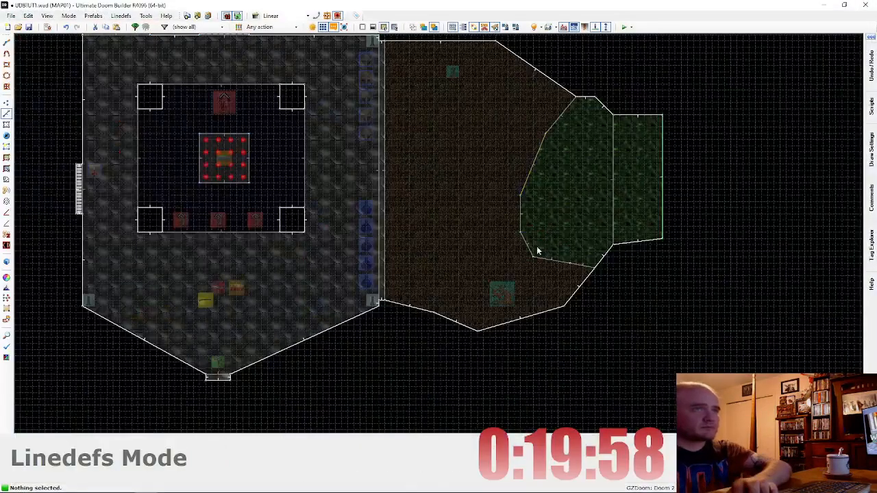
scroll(533, 280, "up", 1)
key("t")
left_click_drag(494, 308, 509, 296)
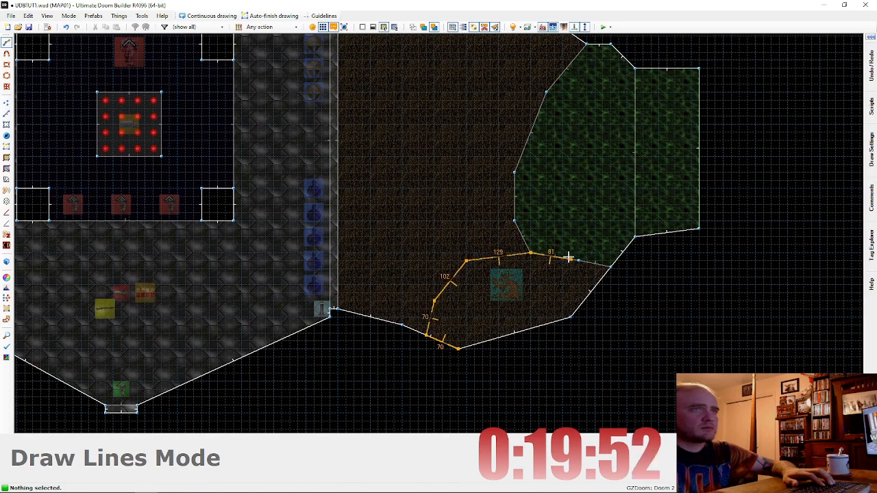
left_click(462, 351)
Step: Raise the floor of the large tree's ledge to a height of 24
key("q")
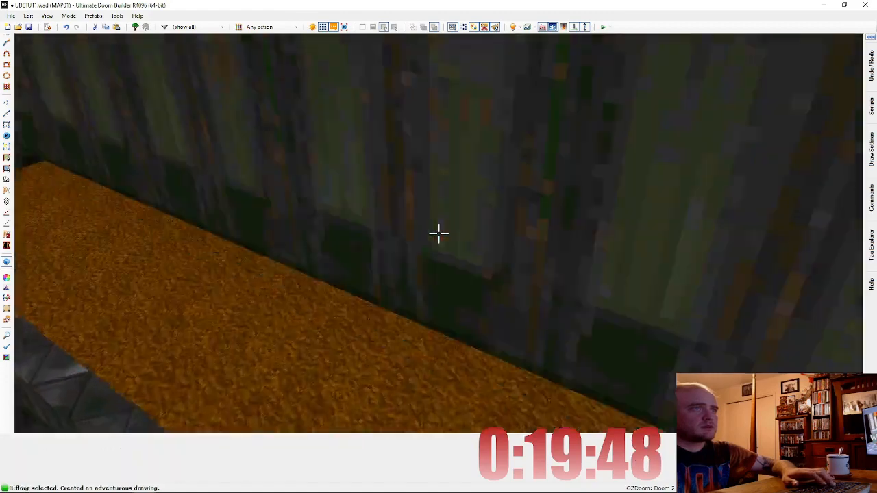
scroll(439, 234, "up", 9)
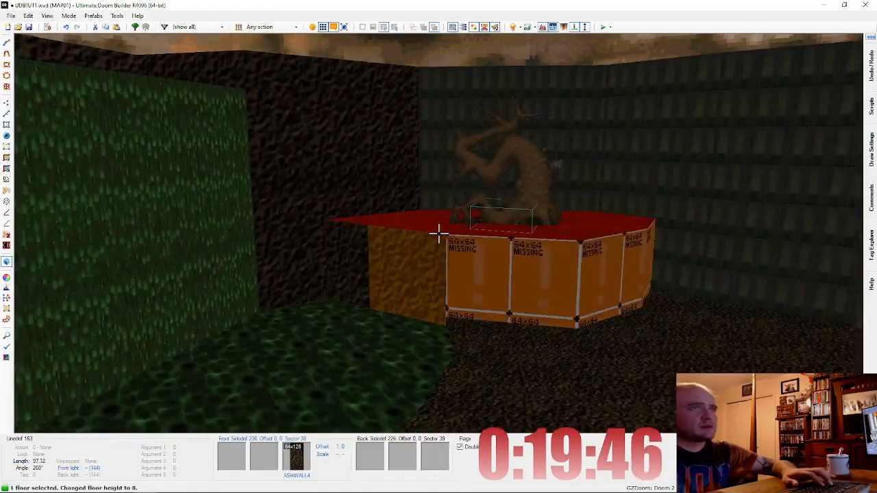
scroll(439, 234, "up", 2)
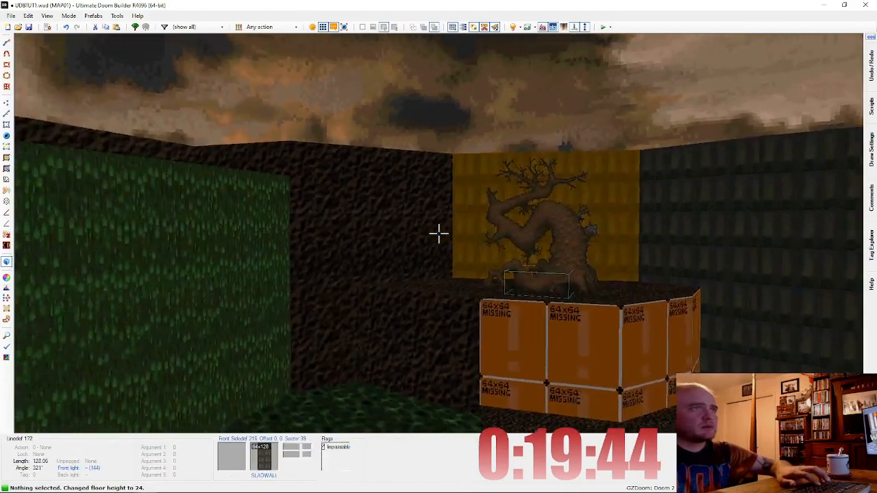
Step: Paste ASHWALL4 onto the SLADWALL wall behind the large tree and the missing lower textures around its ledge
key("ctrl+c")
key("ctrl+v")
key("ctrl+v")
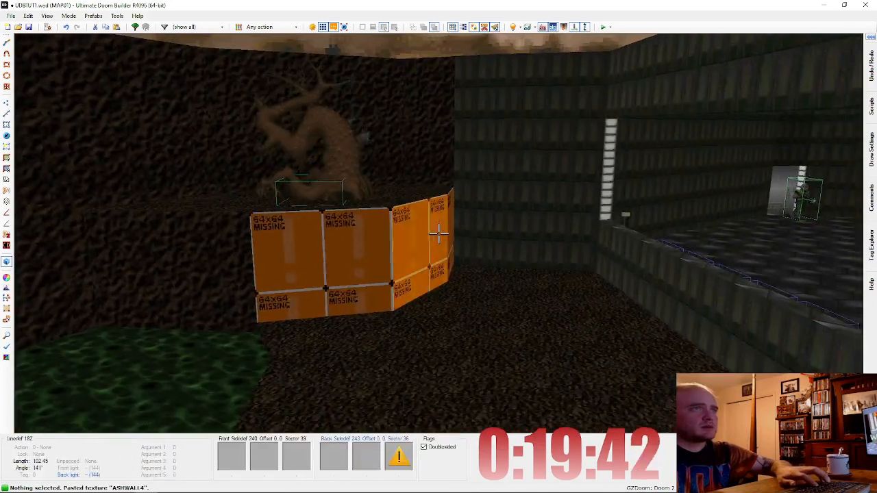
key("ctrl+v")
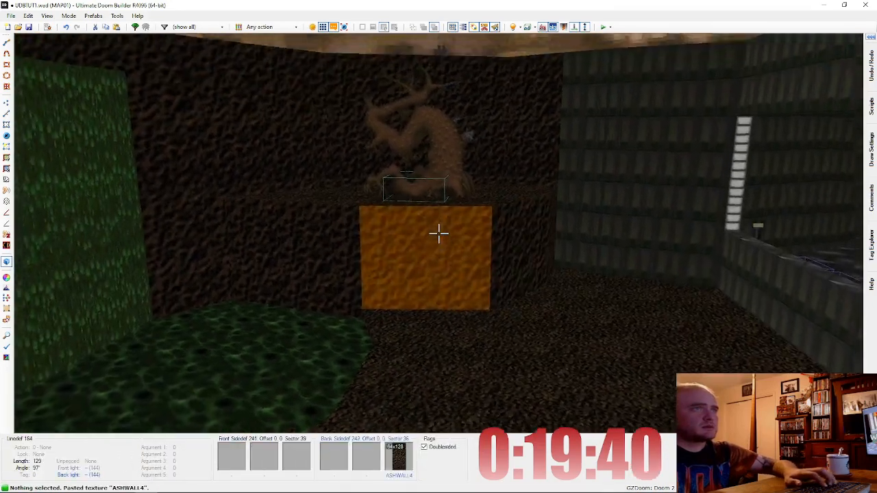
Step: Move the small dead tree beside the pool's north-west edge and enclose it in a small ledge sector against the outer wall
key("w")
scroll(454, 238, "down", 2)
scroll(463, 309, "up", 4)
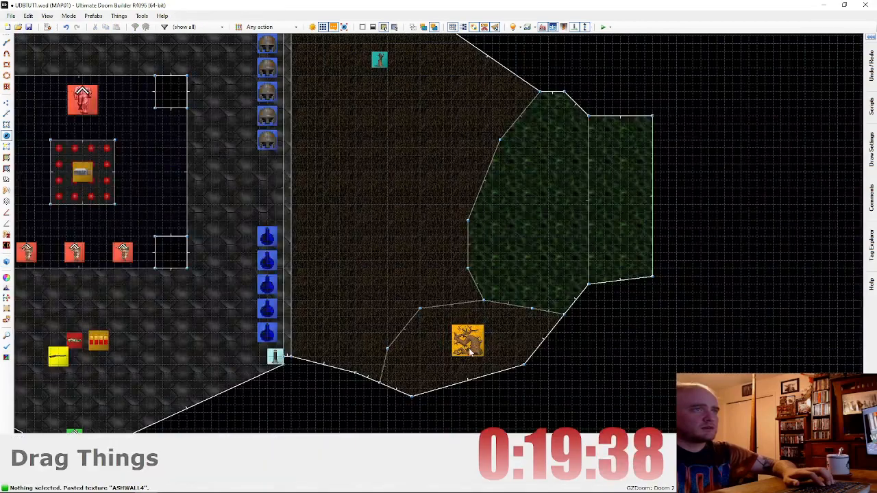
scroll(452, 302, "down", 2)
scroll(411, 147, "up", 3)
left_click_drag(411, 147, 442, 155)
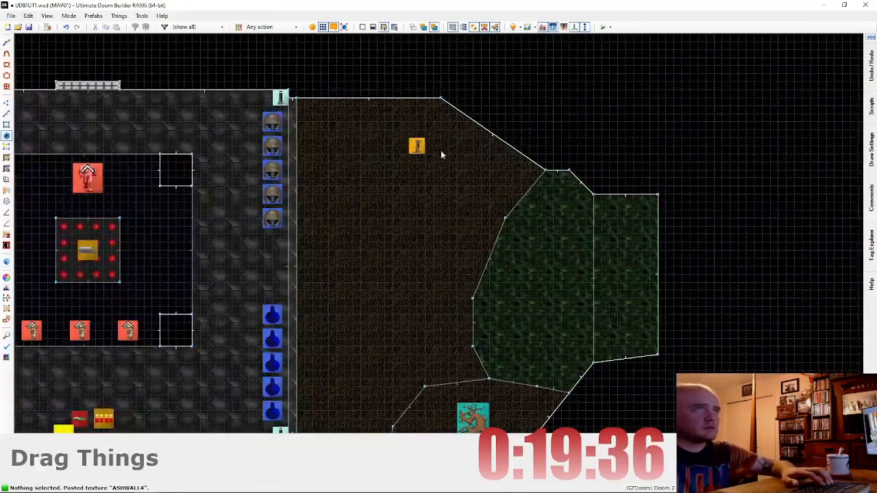
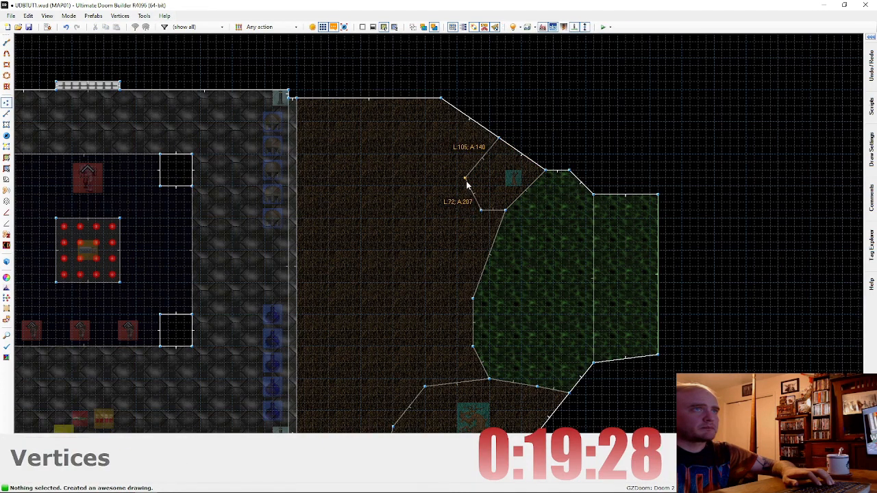
key("q")
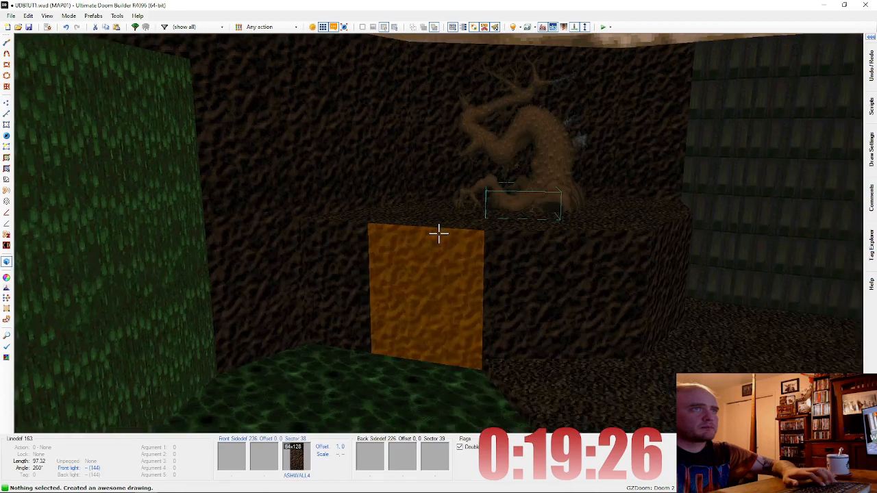
key("q")
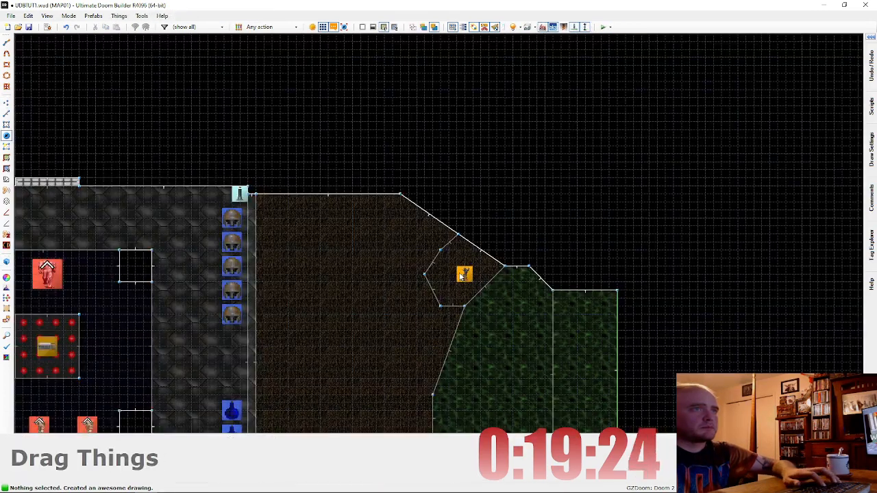
Step: Raise the small tree's ledge floor to a height of 8 and paste ASHWALL4 onto its missing side textures
key("q")
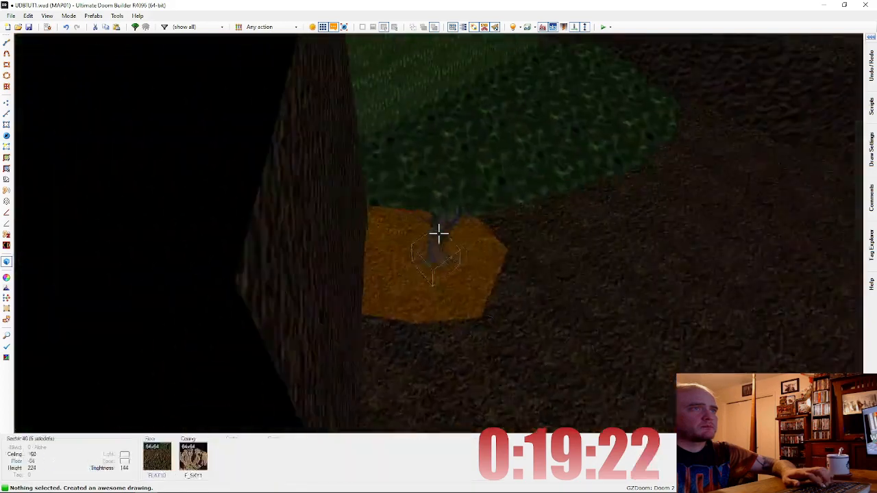
scroll(438, 234, "up", 8)
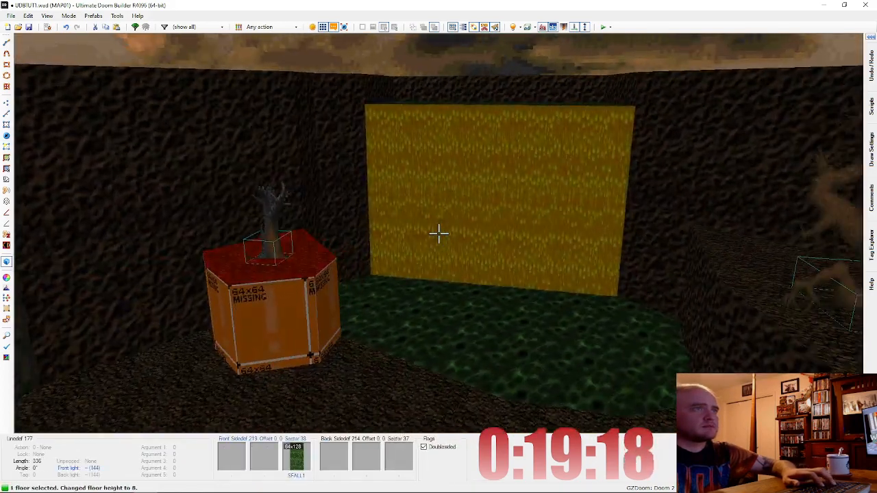
key("t")
key("q")
key("ctrl+v")
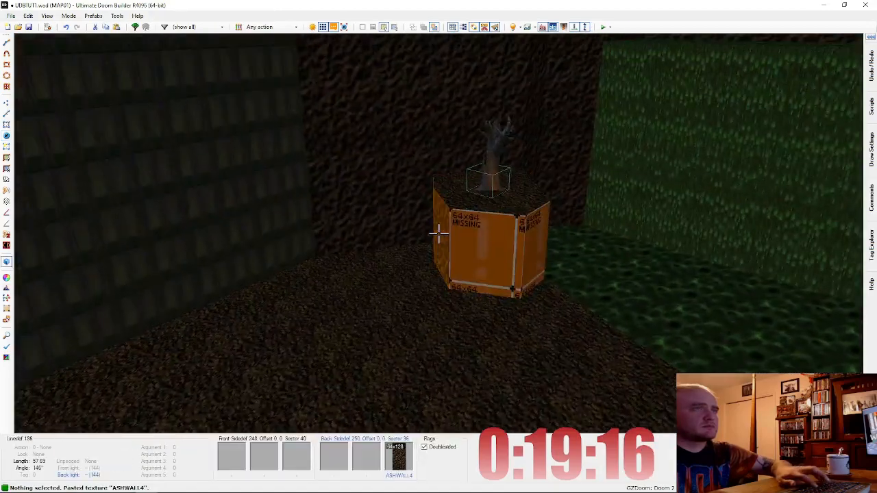
key("ctrl+v")
key("ctrl+v")
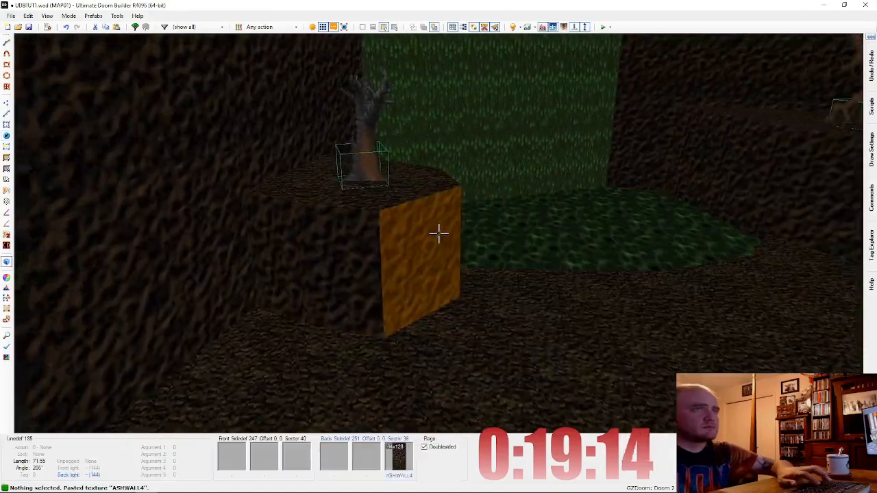
Step: Examine the outdoor ledges, slime fall, window opening and pillared monster room in the 3D view
key("e")
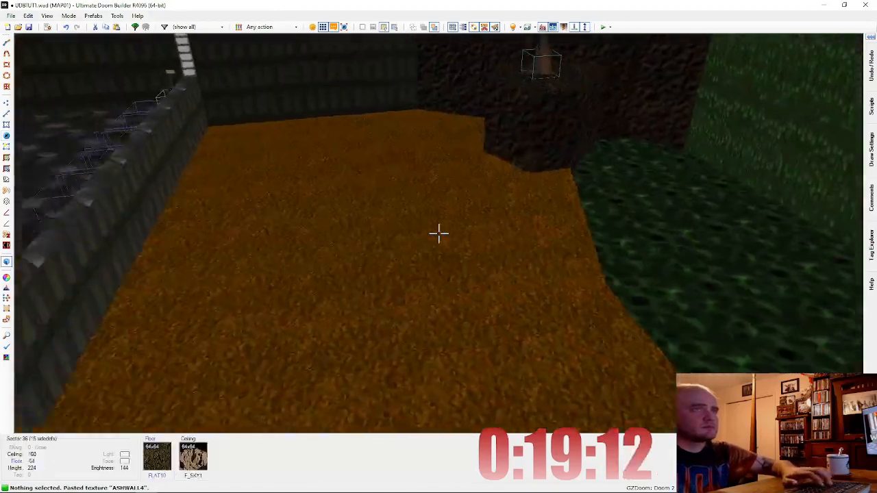
key("d")
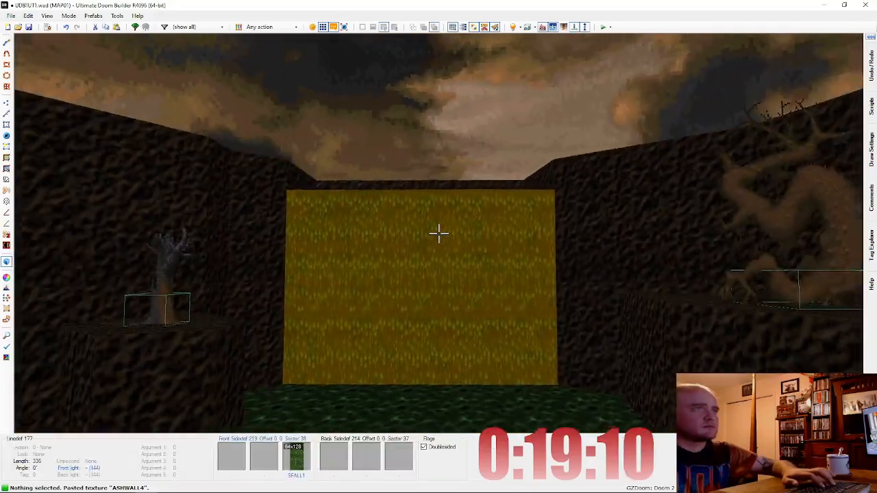
key("e")
key("e")
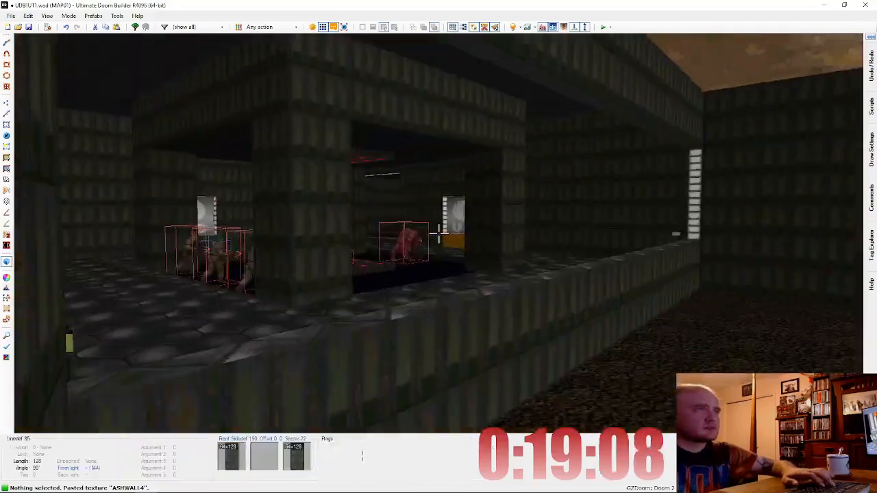
key("d")
key("e")
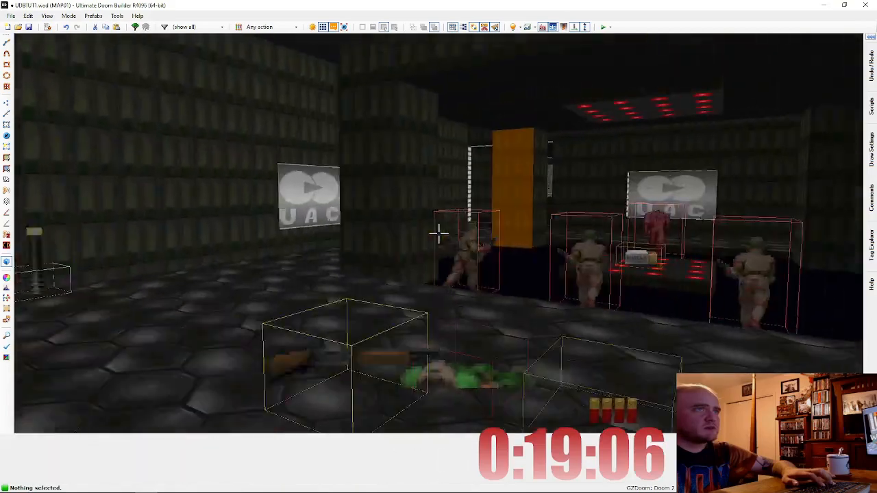
key("f")
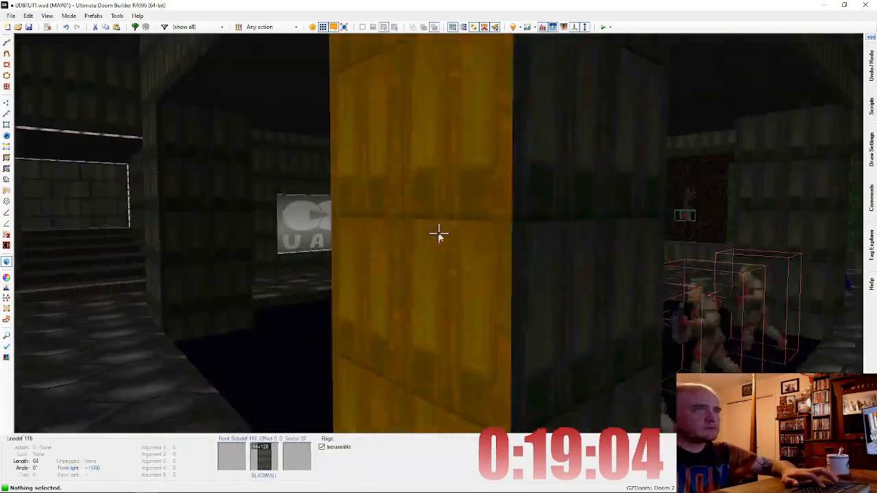
Step: Add a red keycard in the side corridor south of the Tag 2 sector and place it against the west end wall
key("w")
scroll(399, 206, "up", 7)
key("Insert")
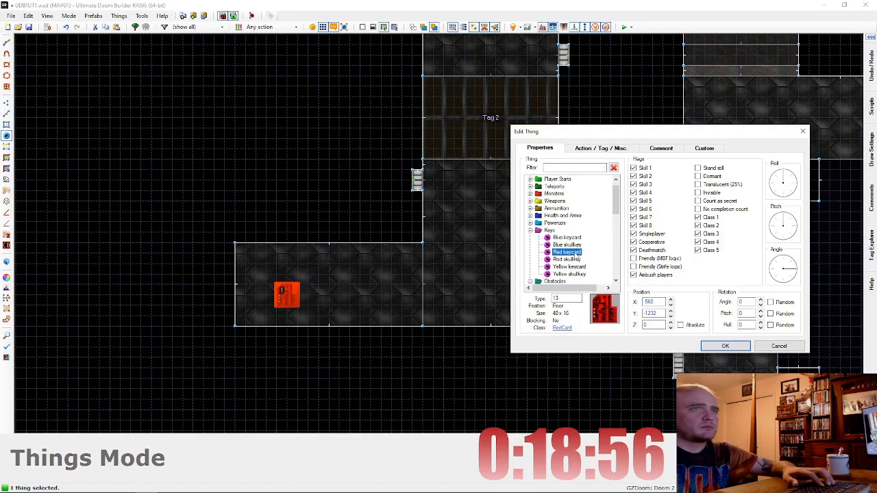
left_click(724, 347)
left_click_drag(288, 296, 258, 286)
Step: Lengthen the red keycard corridor by moving its west end wall further west, together with the keycard
scroll(261, 285, "down", 4)
key("l")
scroll(268, 290, "up", 3)
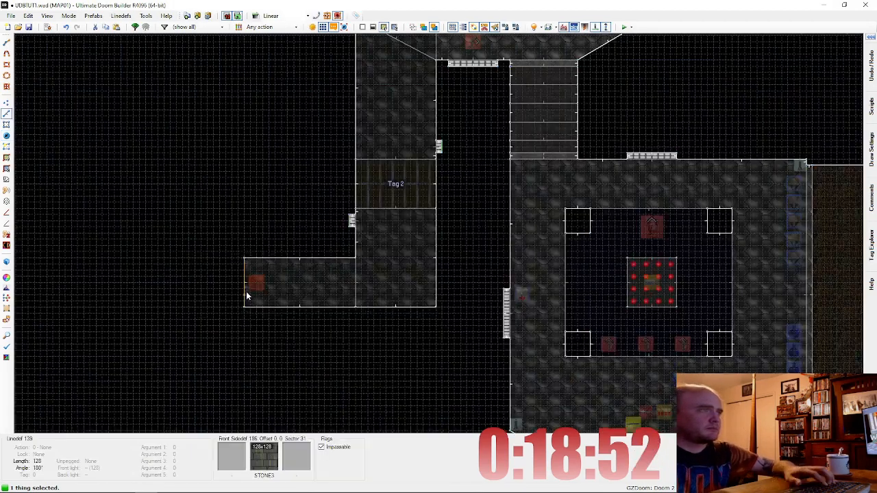
left_click_drag(186, 288, 157, 296)
scroll(249, 302, "down", 5)
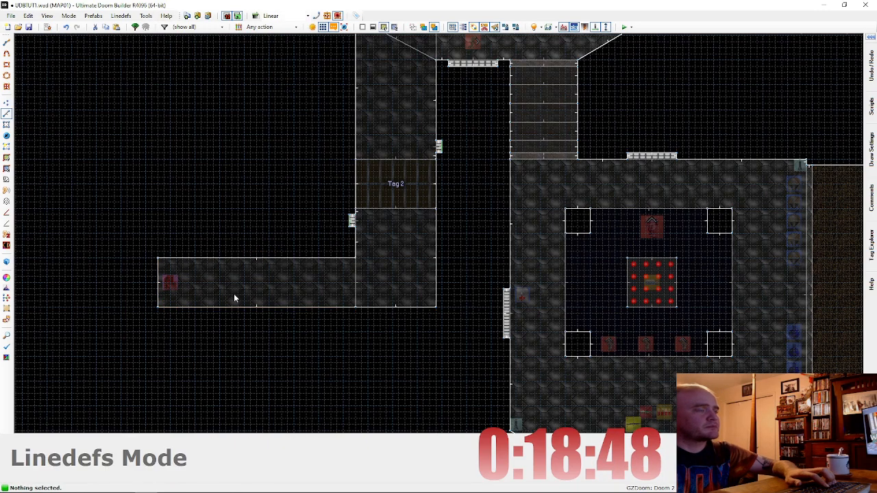
scroll(248, 329, "up", 2)
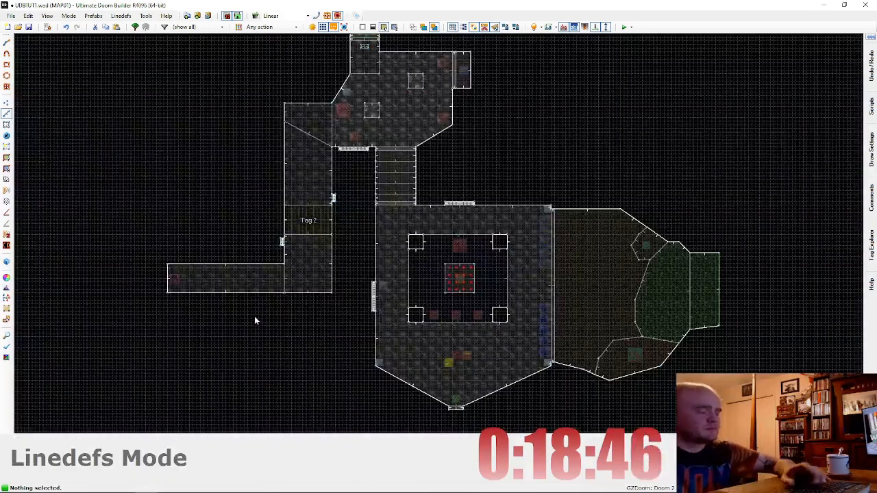
Step: Move the corridor's two south walls outward to make the keycard area 256 units wide, and reposition the keycard on its west wall
left_click(299, 299)
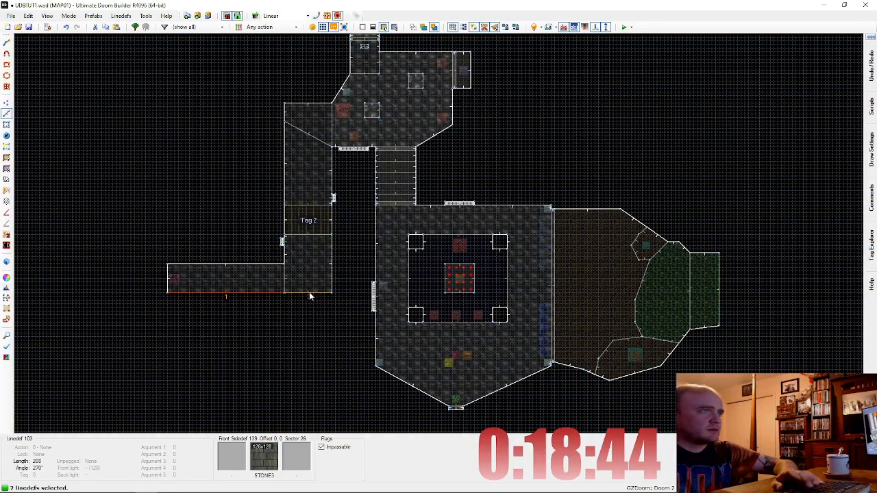
left_click_drag(309, 293, 308, 327)
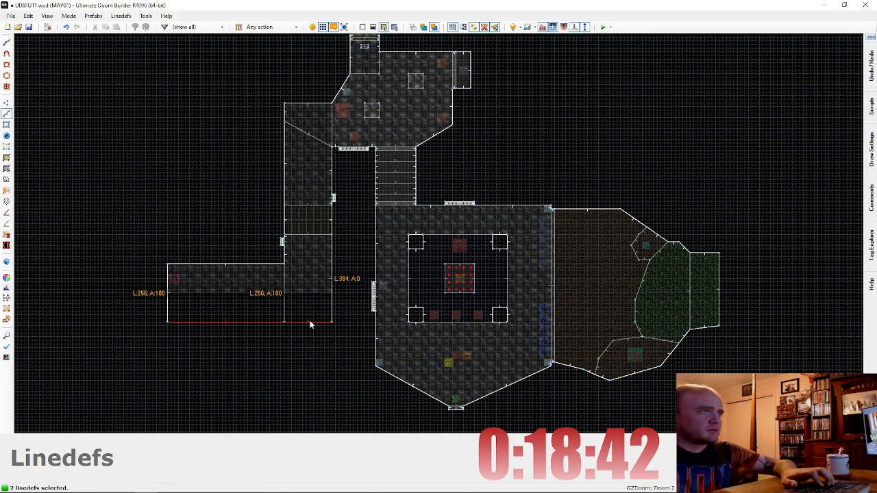
key("t")
scroll(186, 291, "up", 2)
scroll(186, 291, "up", 1)
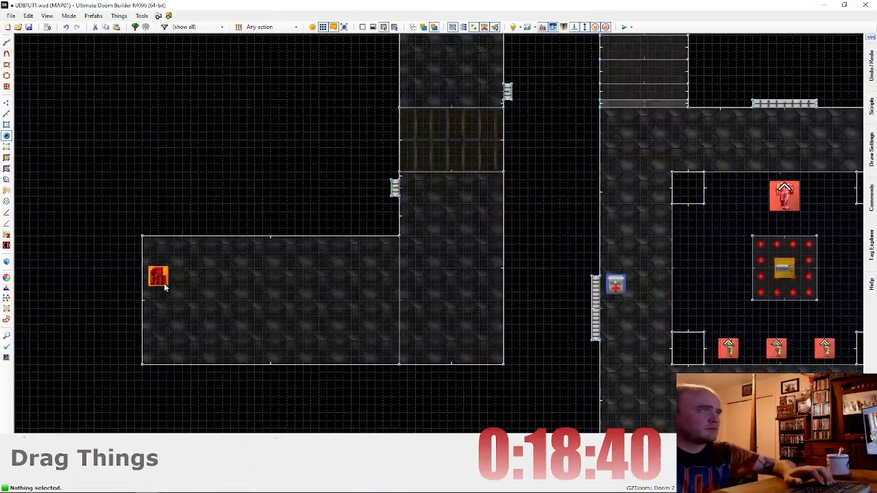
Step: Examine the enlarged keycard area and the adjoining corridor with its switch in the 3D view
key("w")
key("d")
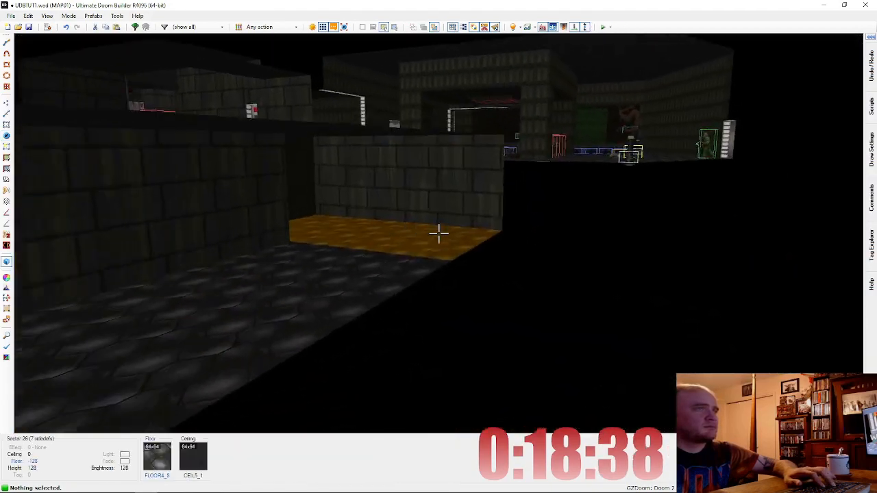
key("e")
key("d")
key("f")
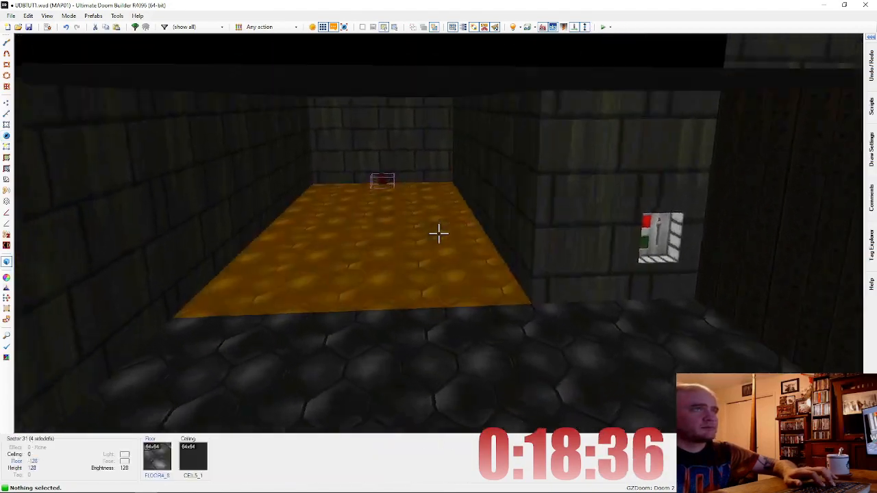
key("e")
key("e")
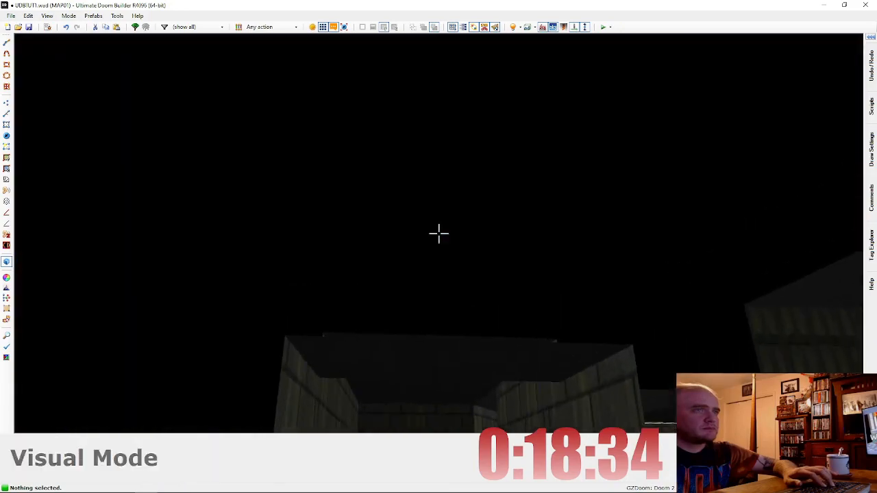
key("w")
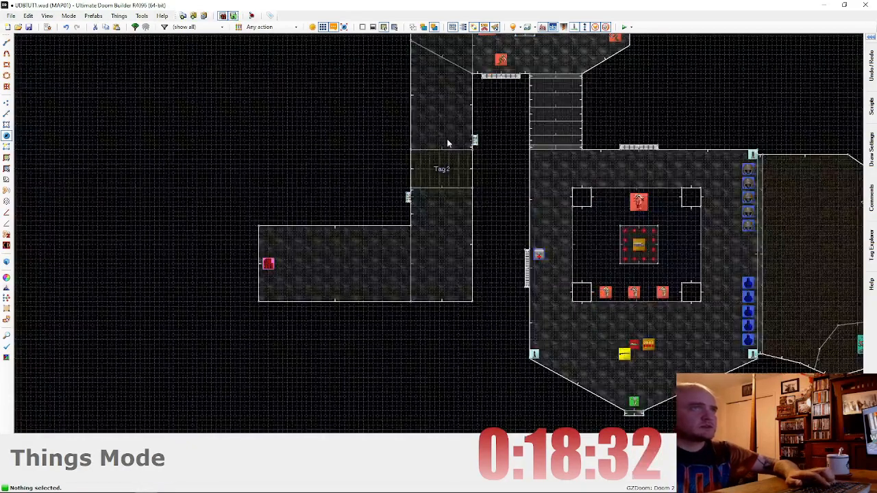
Step: Add a Former Sergeant at angle 90 just north of the Tag 2 sector and duplicate it on the corridor's opposite side
key("Insert")
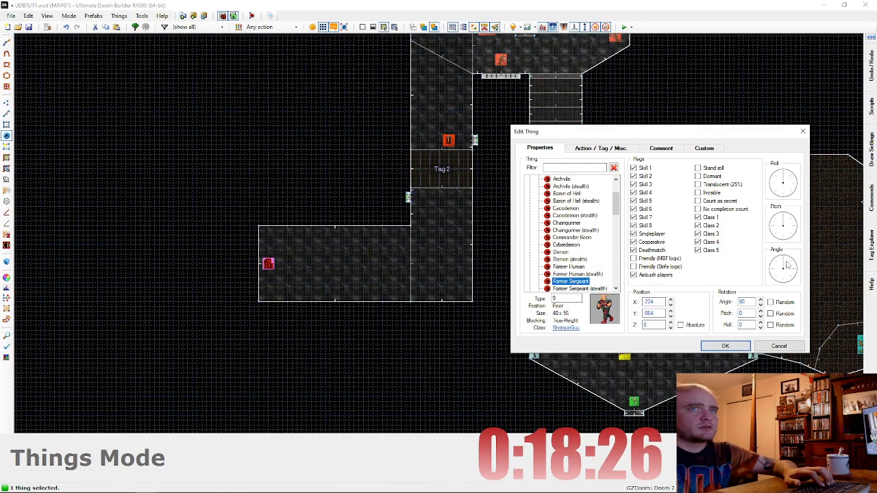
left_click(725, 346)
scroll(480, 200, "up", 3)
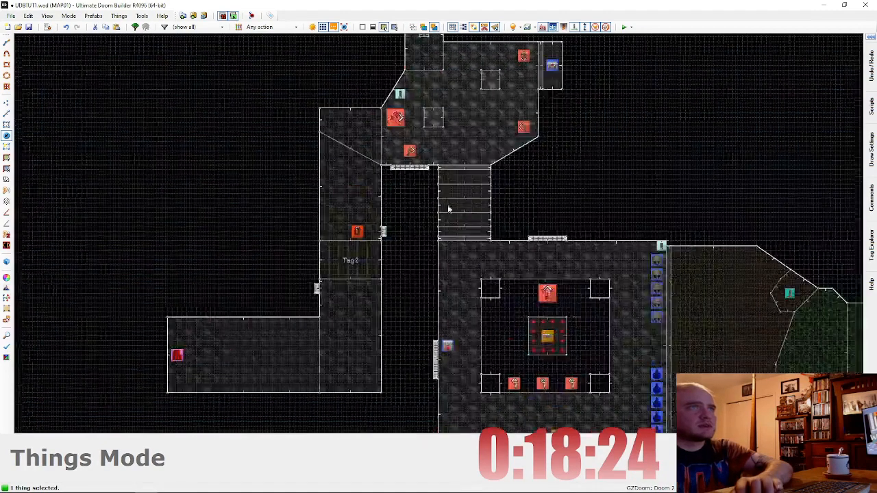
left_click_drag(363, 228, 376, 221)
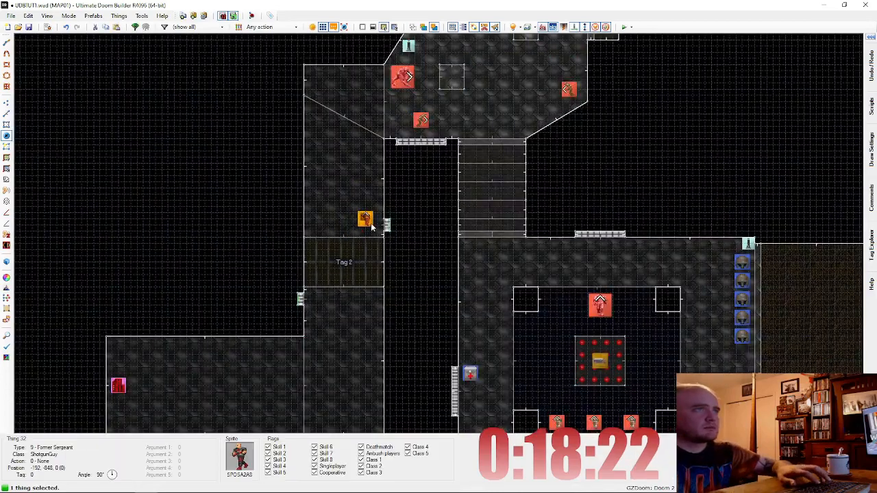
key("ctrl+c")
key("ctrl+v")
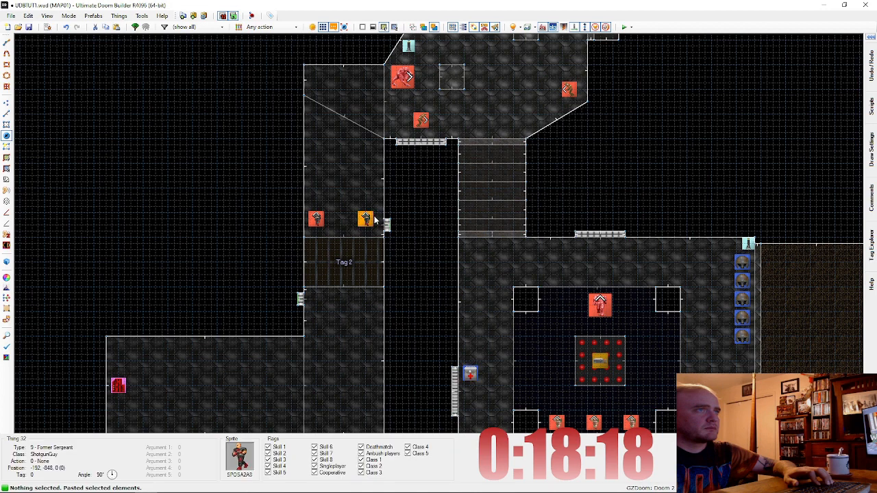
left_click_drag(374, 215, 379, 217)
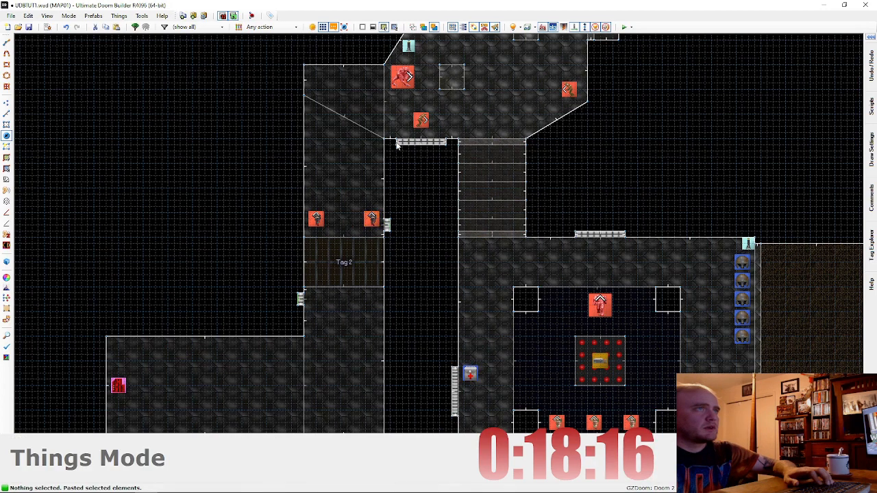
Step: Copy the demon from the northern room into the centre of the Tag 2 sector and turn it to face north
key("ctrl+c")
key("ctrl+v")
key("ctrl+v")
key("Return")
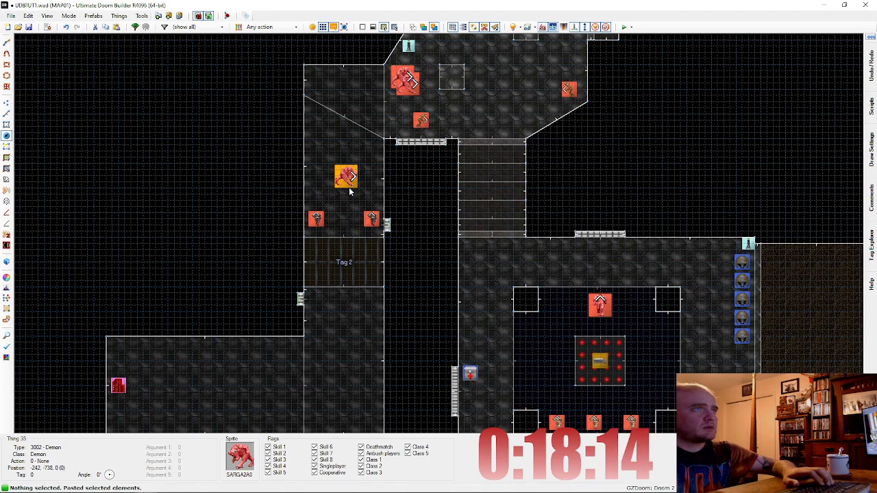
left_click_drag(350, 192, 349, 277)
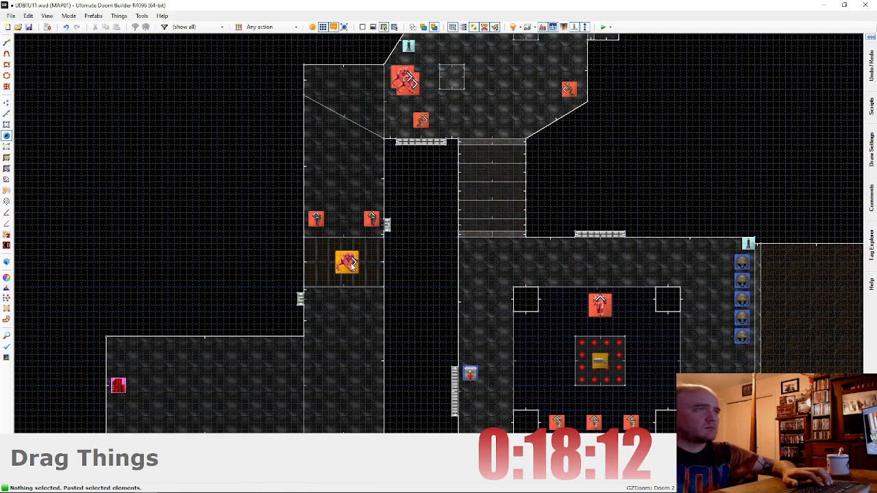
right_click(349, 270)
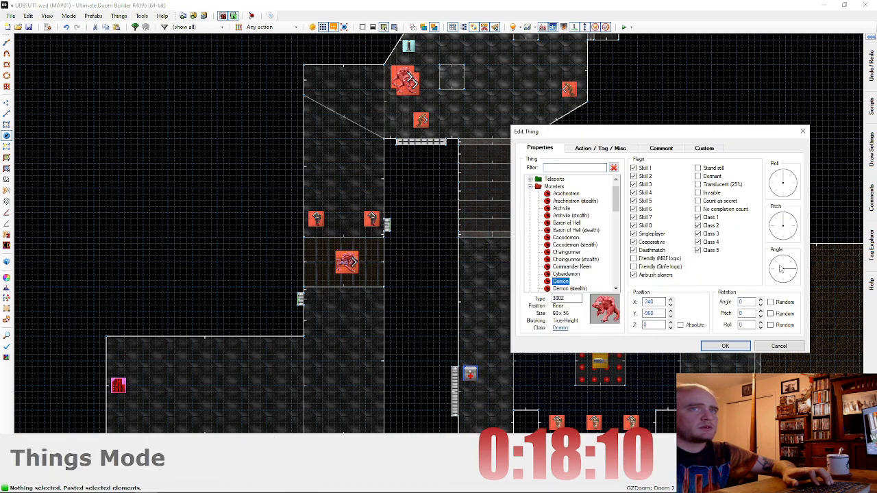
left_click(745, 348)
Step: Check the corridor monsters in the 3D view and add an Imp at angle 90 in the corridor bend south of Tag 2
key("q")
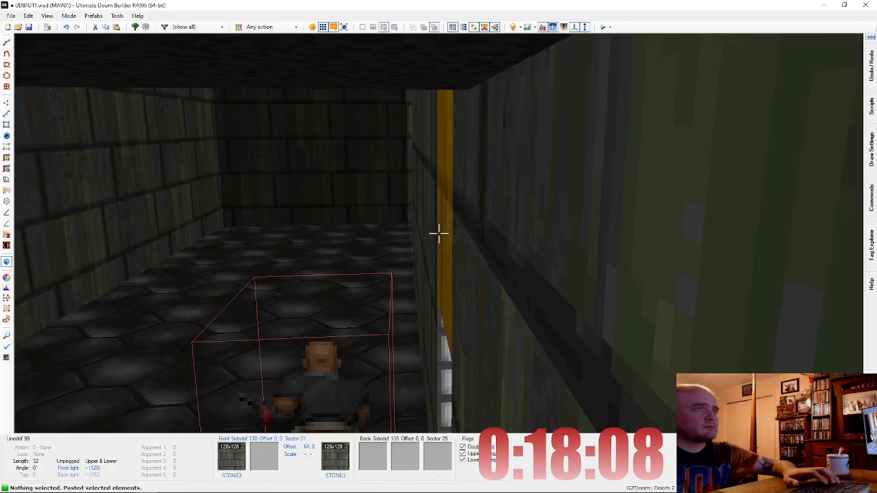
key("d")
key("e")
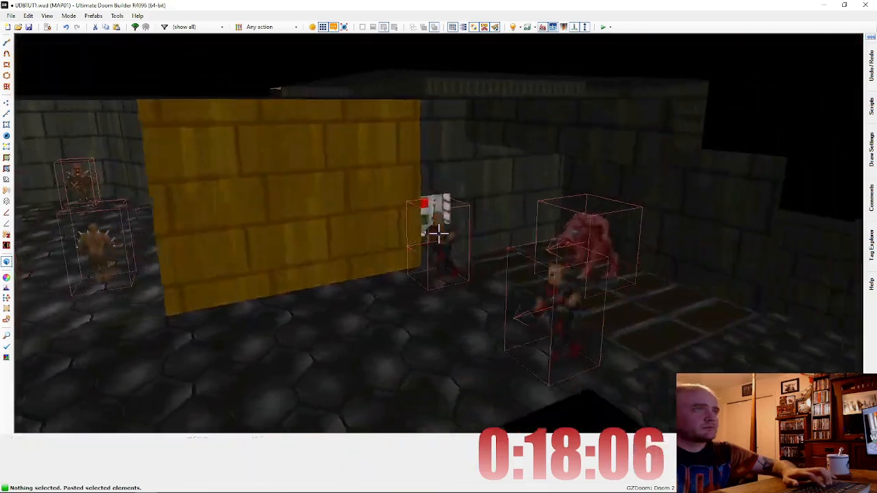
key("e")
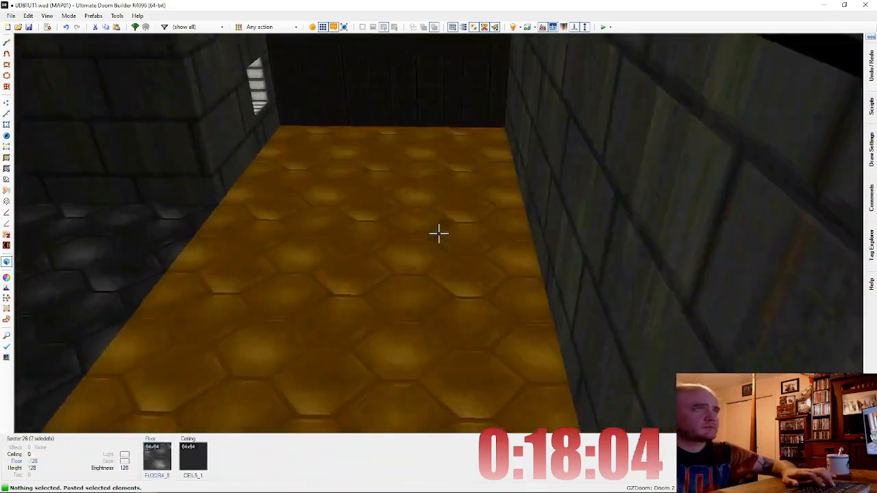
key("q")
scroll(439, 237, "down", 3)
scroll(429, 193, "up", 3)
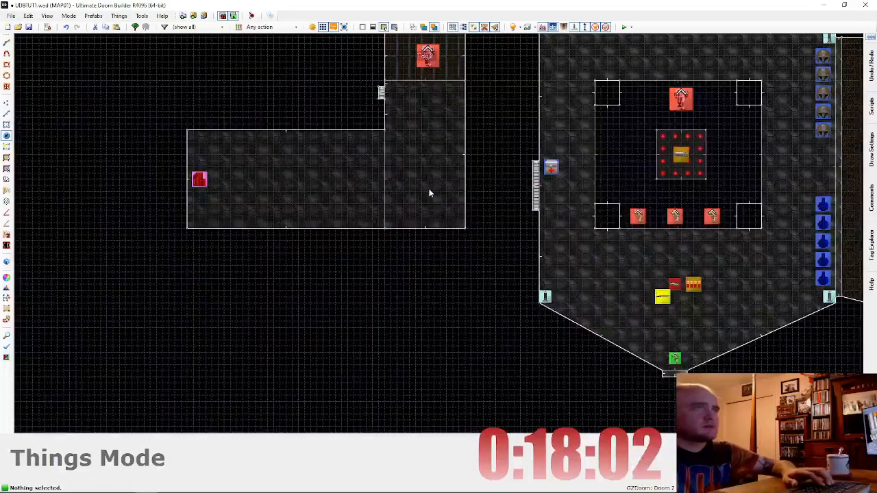
right_click(428, 192)
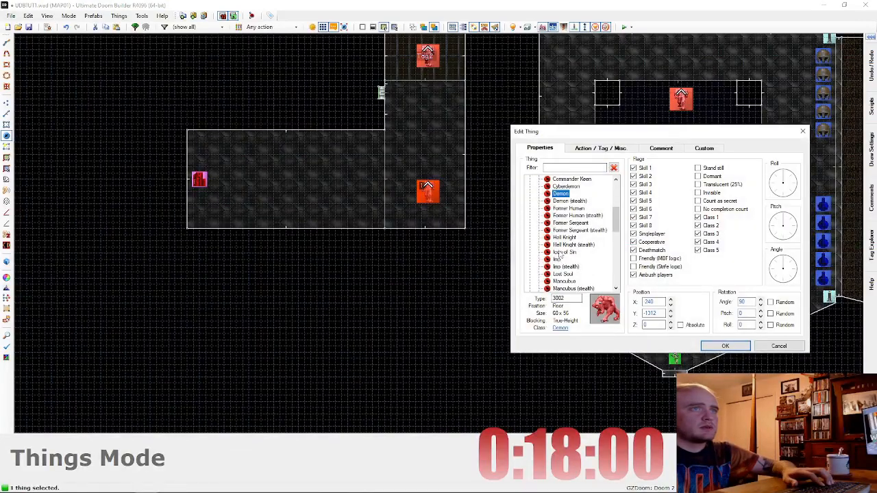
left_click(734, 347)
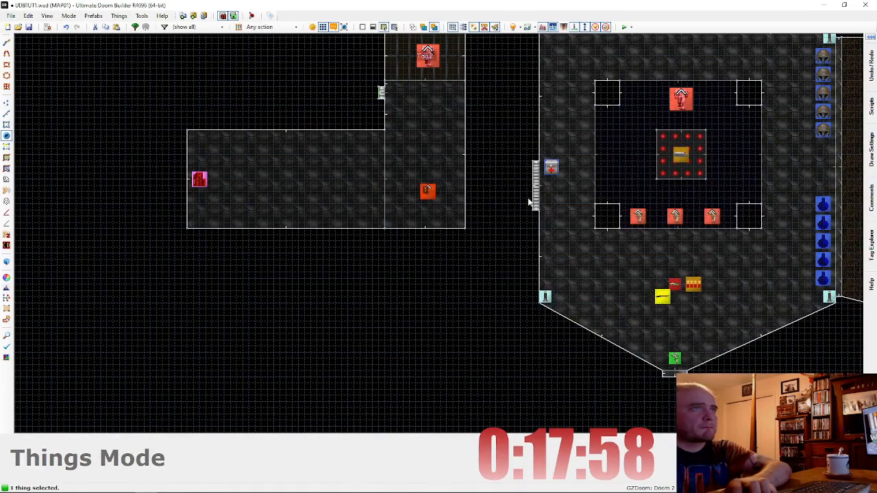
Step: Paste a floor lamp into the south-east corner of the corridor bend
middle_click_drag(528, 202, 438, 271)
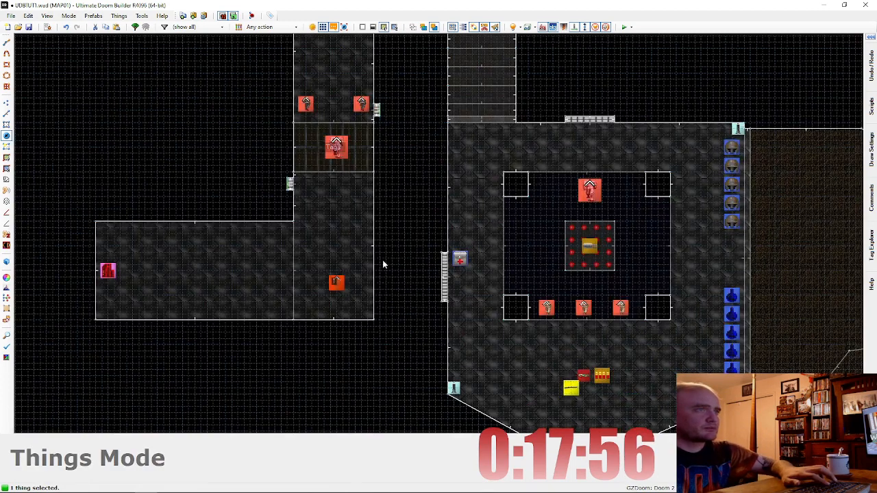
key("d")
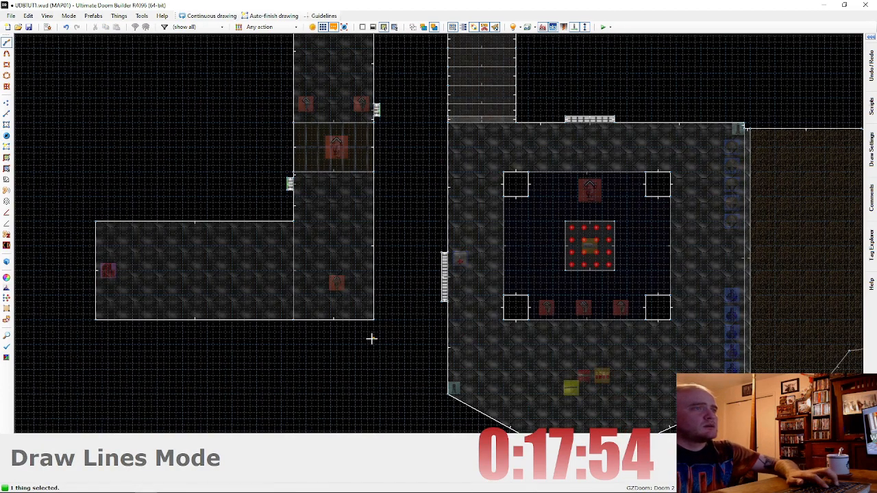
key("Escape")
key("ctrl+v")
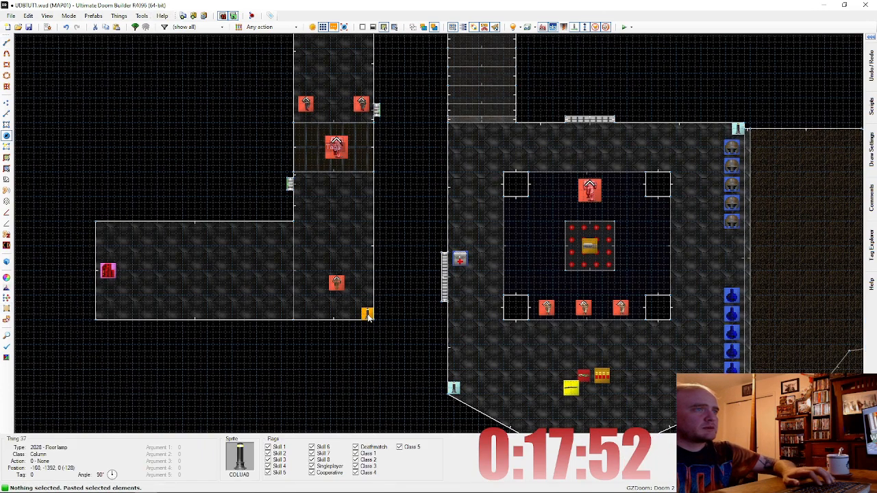
left_click(368, 311)
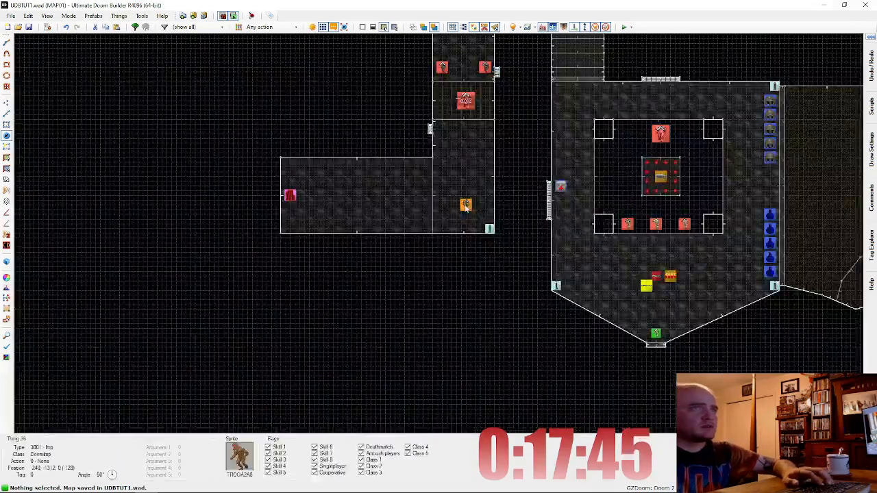
Step: Move the Imp to the north-west of the corridor bend and place a copy of it near the floor lamp
left_click_drag(466, 203, 456, 178)
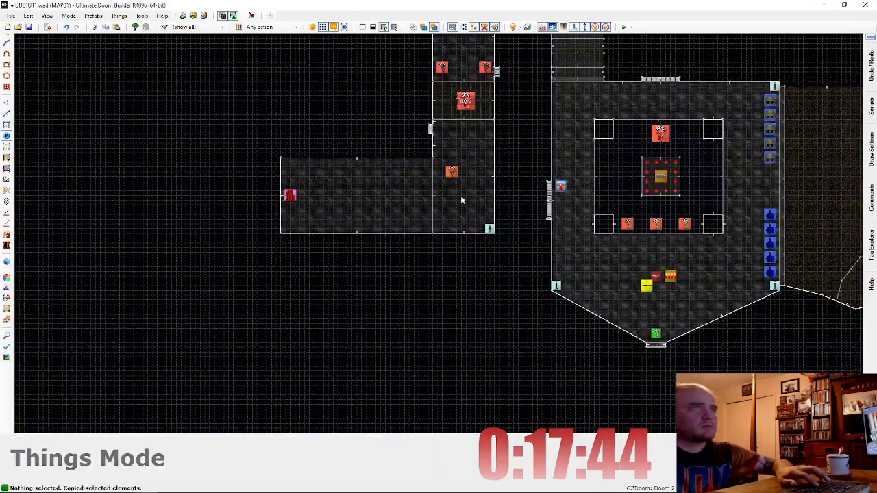
key("ctrl+v")
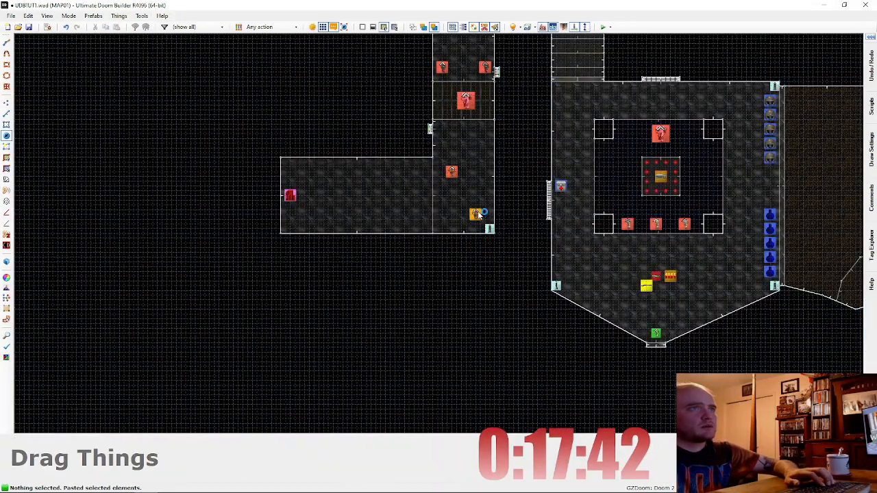
scroll(457, 166, "up", 2)
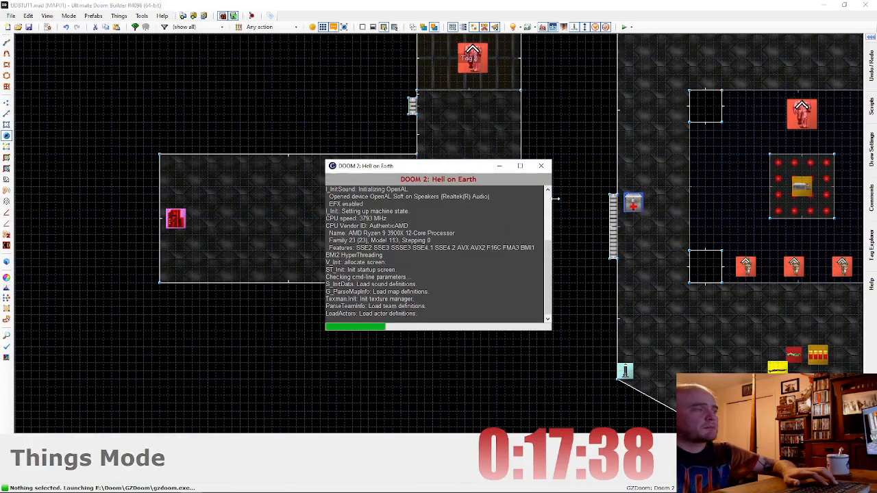
Step: Play-test the starting room: collect the shotgun, kill the three guards and the demon, and gather the shells, clips and health bonuses
key("w")
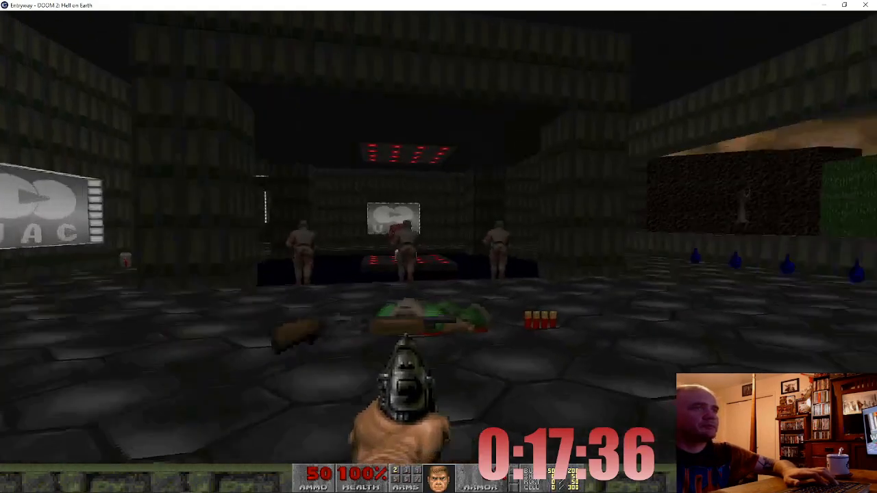
key("w")
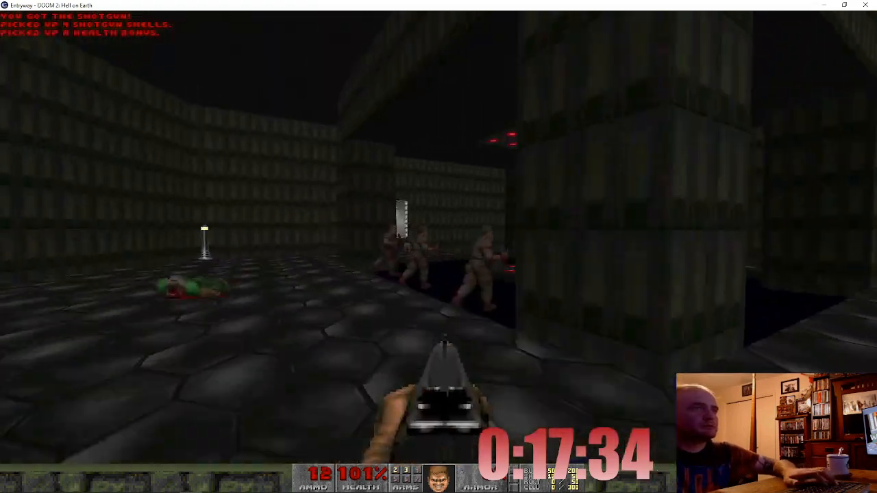
key("ctrl")
key("ctrl")
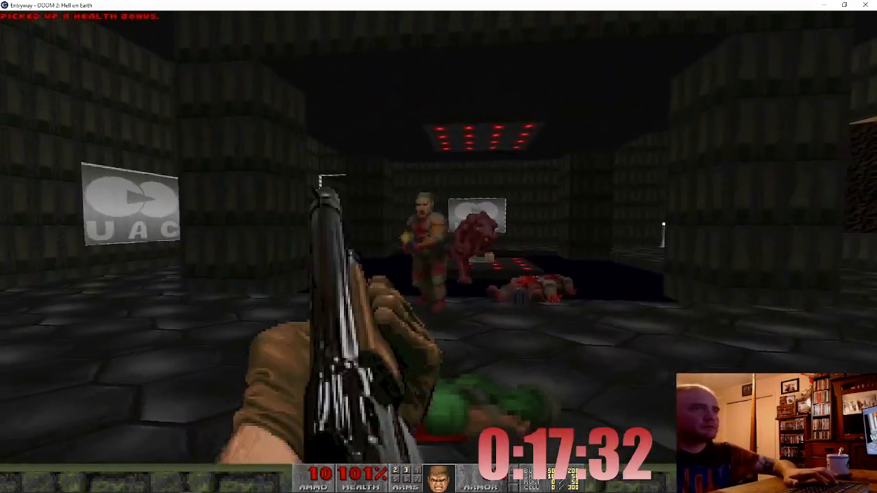
key("ctrl")
key("ctrl")
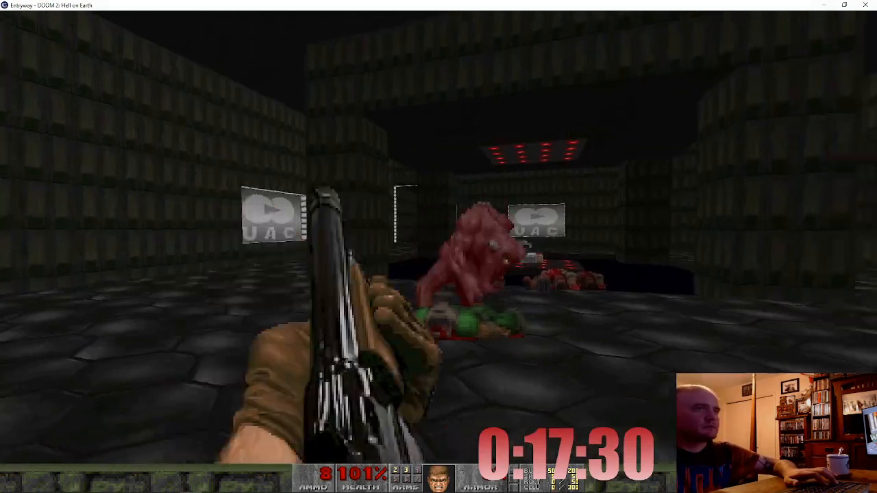
key("ctrl")
key("w")
key("w")
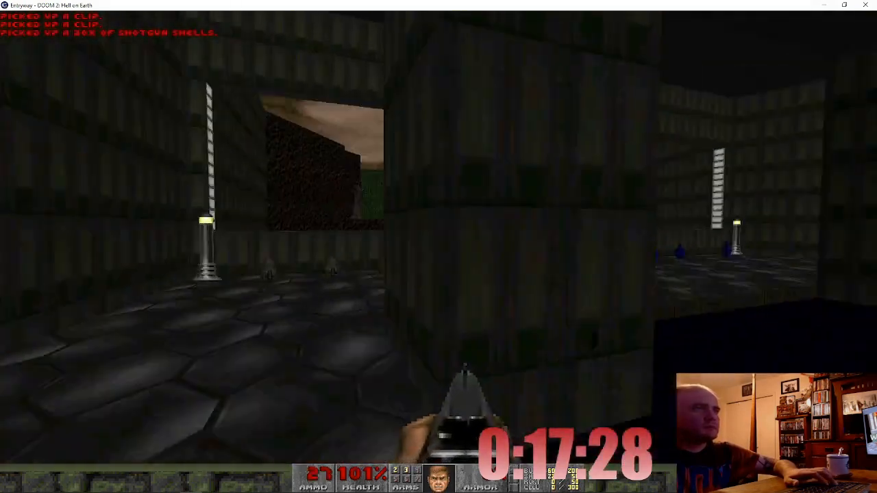
key("w")
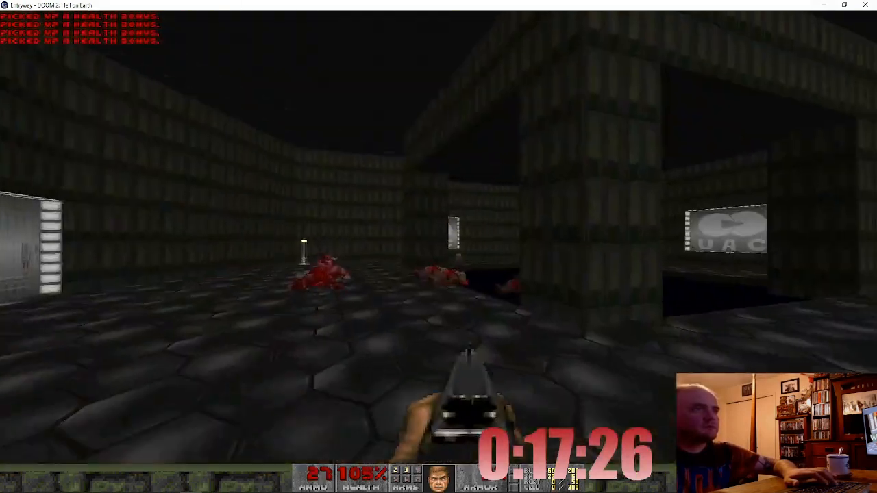
Step: Play-test the northern room by fighting its demons and imps and picking up the medikit
key("w")
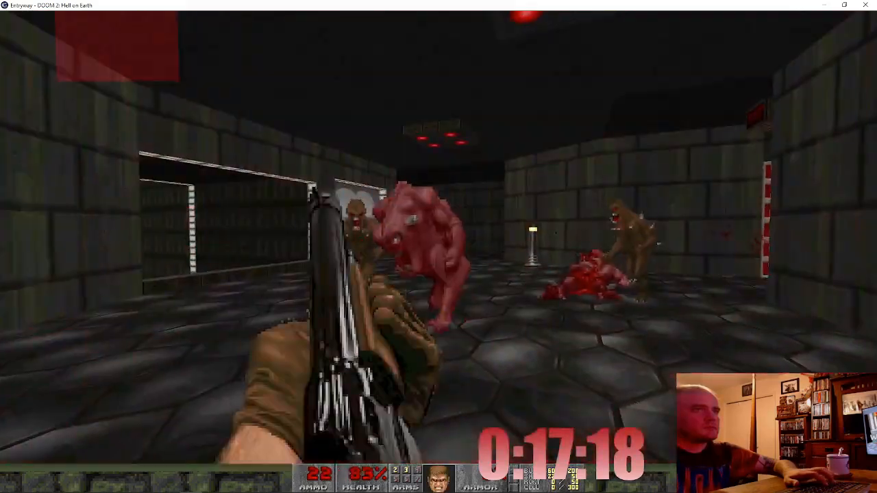
key("w")
key("ctrl")
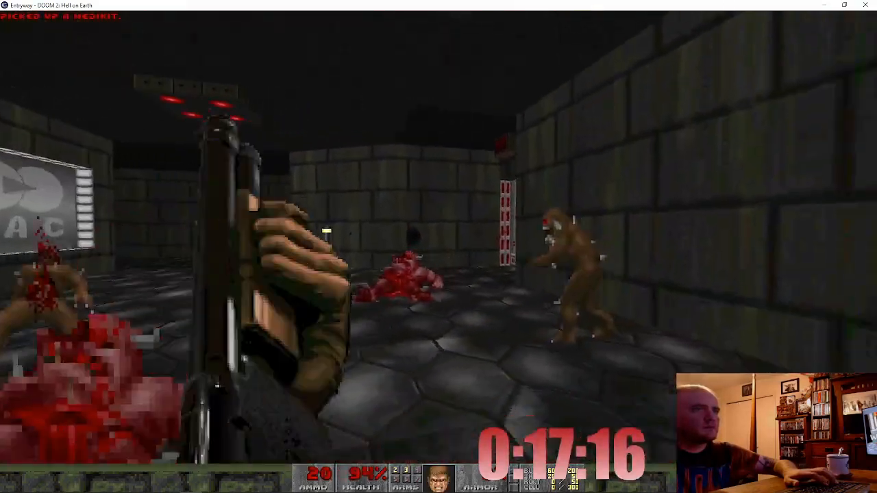
key("ctrl")
key("w")
key("ctrl")
key("ctrl")
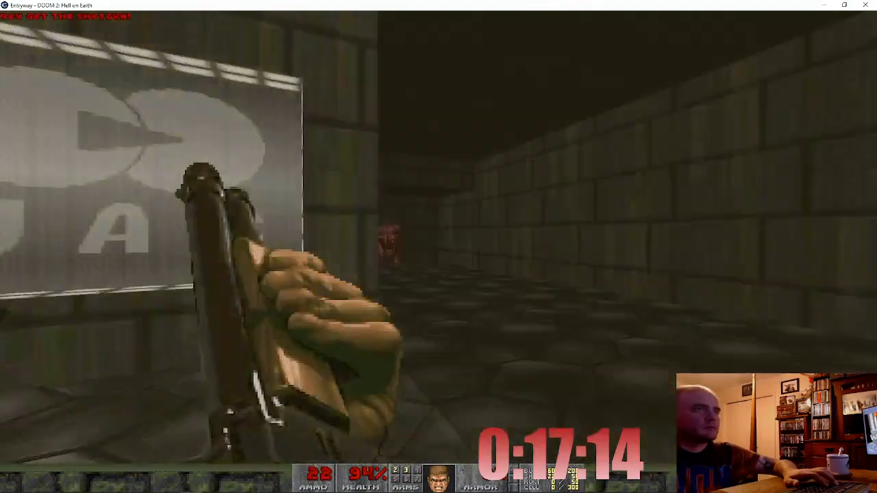
Step: Play-test the western corridor by killing its guards and the demon up to the lift switch
key("w")
key("ctrl")
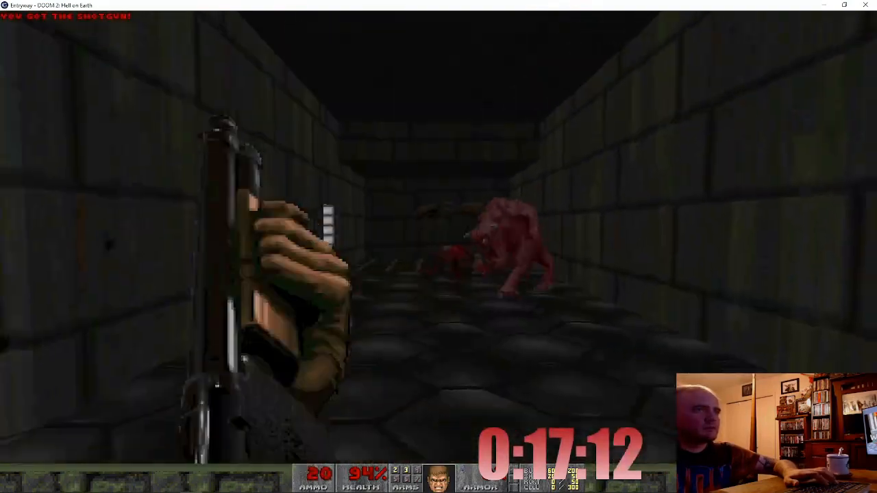
key("Down")
key("ctrl")
key("Up")
key("ctrl")
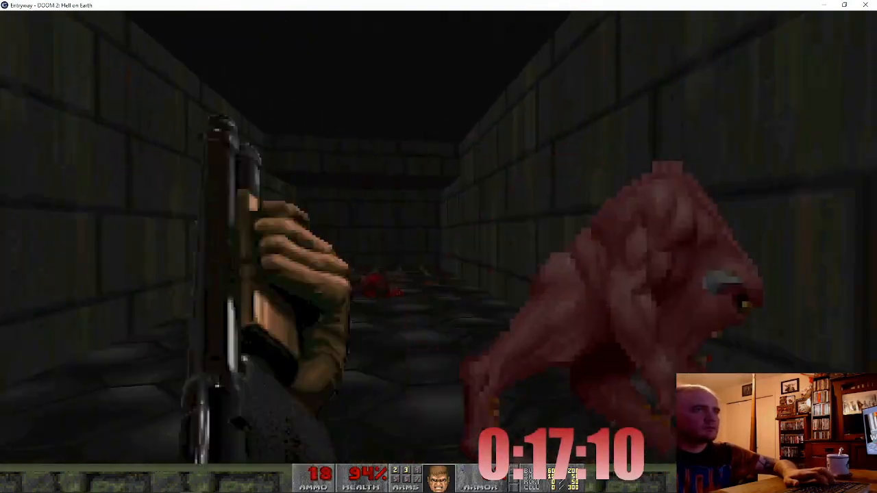
key("Right")
key("Right")
key("ctrl")
key("Up")
key("Left")
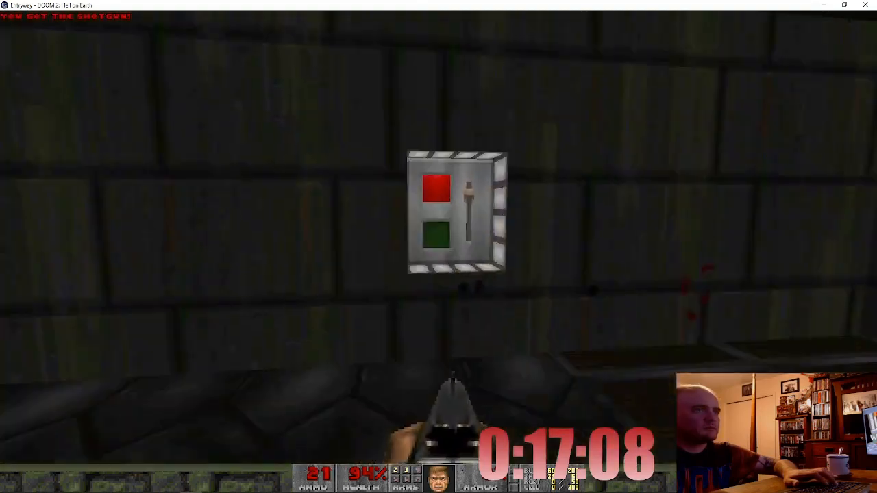
Step: Shoot the imps in the lower corridor bend, head towards the red keycard, and quit the play-test
key("Right")
key("Right")
key("Up")
key("ctrl")
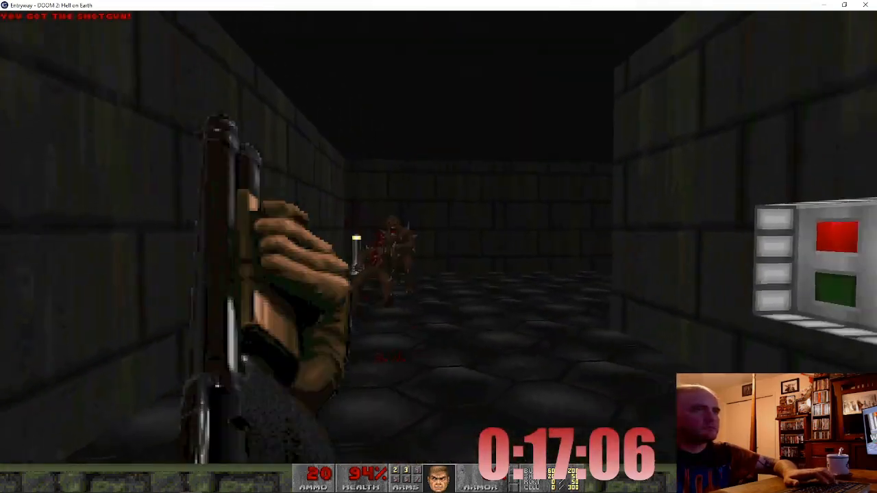
key("ctrl")
key("Left")
key("Up")
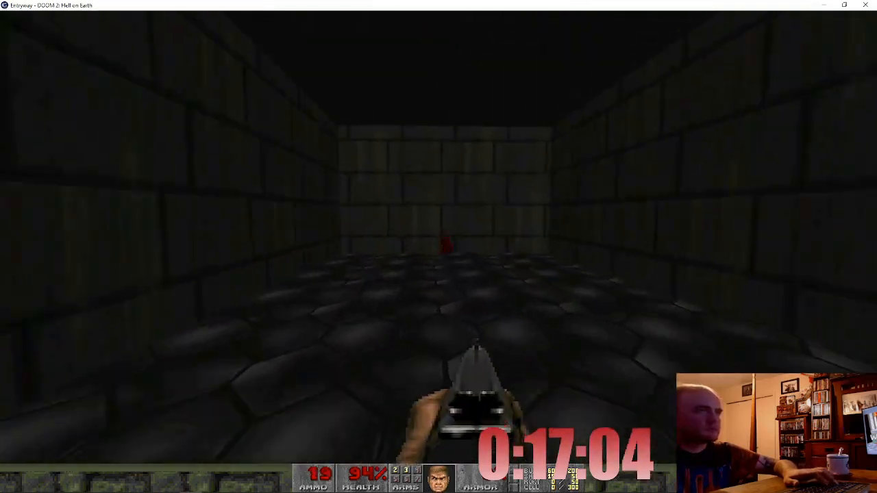
key("Escape")
key("Return")
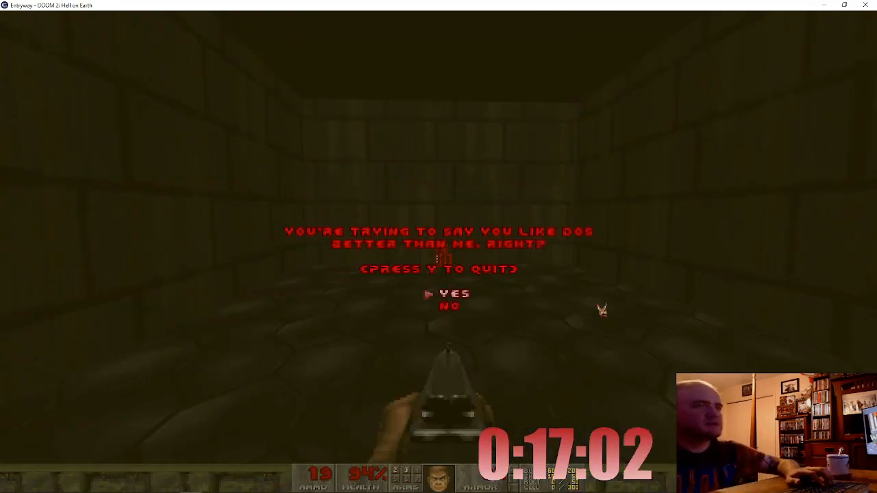
key("y")
Step: Try a floor lamp in the north-west corner of the corridor, check it in the 3D view, and remove it
scroll(409, 235, "down", 4)
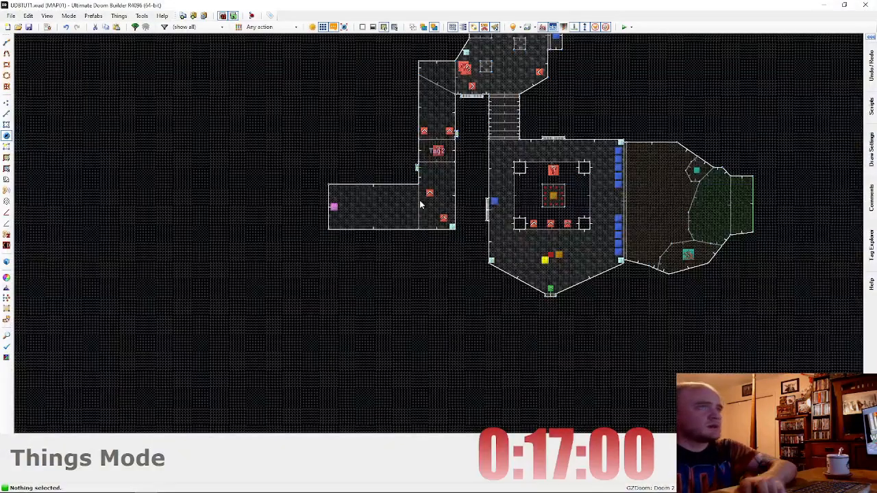
scroll(409, 235, "up", 1)
scroll(404, 248, "down", 1)
scroll(373, 264, "up", 1)
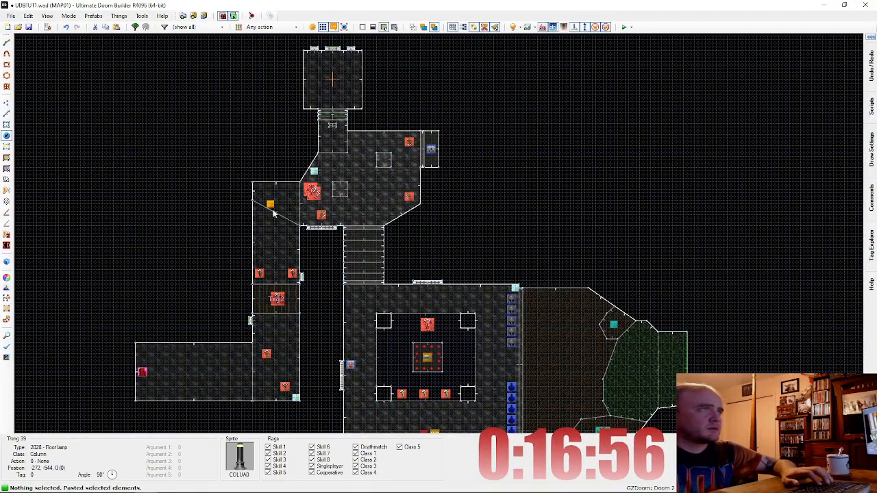
key("w")
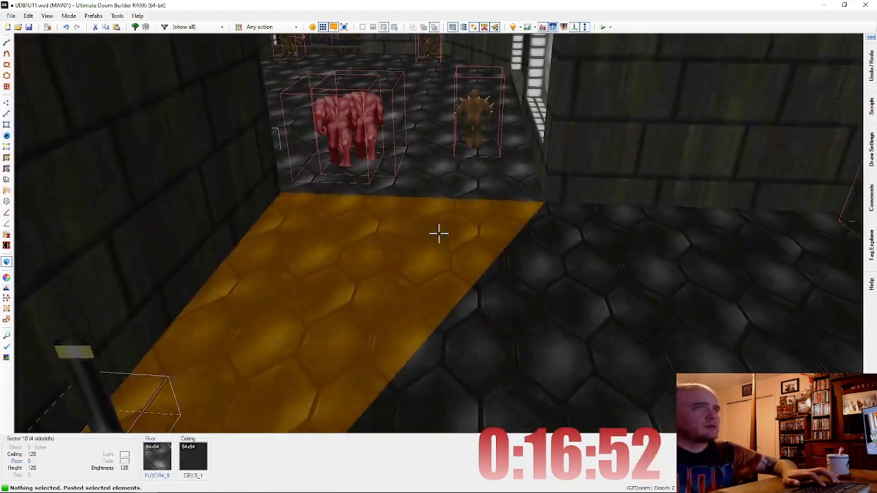
key("w")
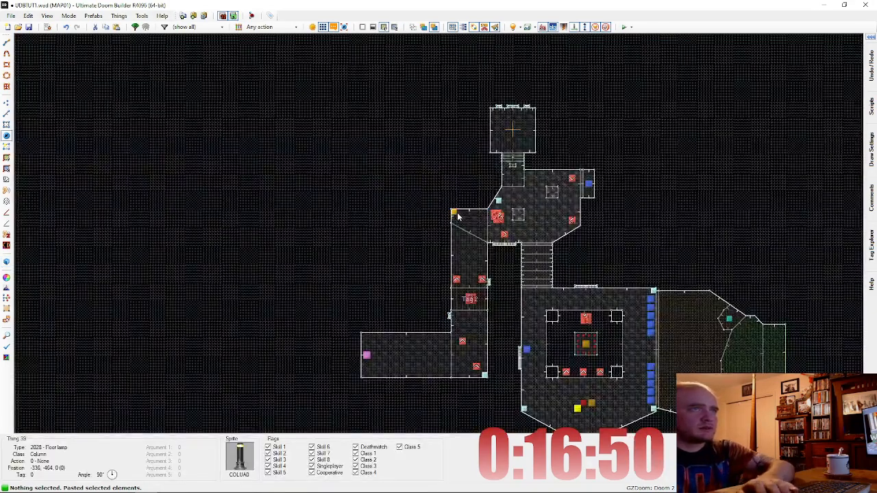
key("Delete")
Step: Delete one of the two overlapping demons on the west side of the northern room and save the map
scroll(513, 237, "up", 5)
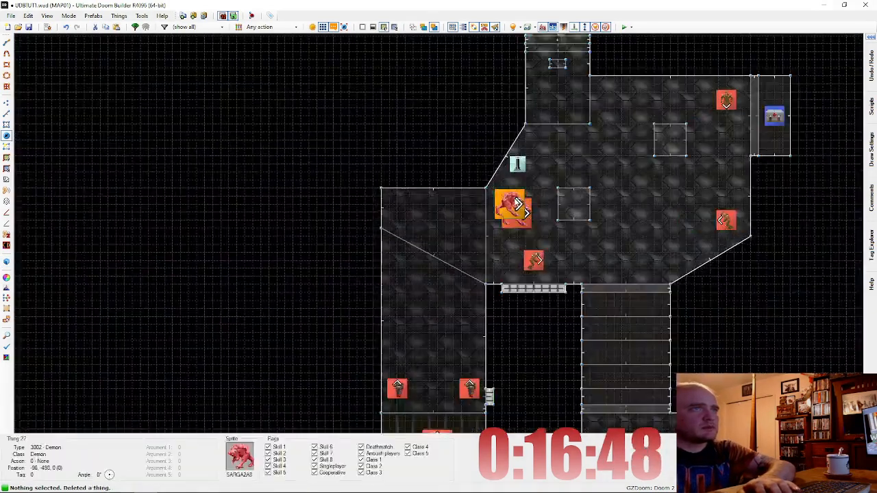
key("Delete")
middle_click_drag(627, 286, 396, 148)
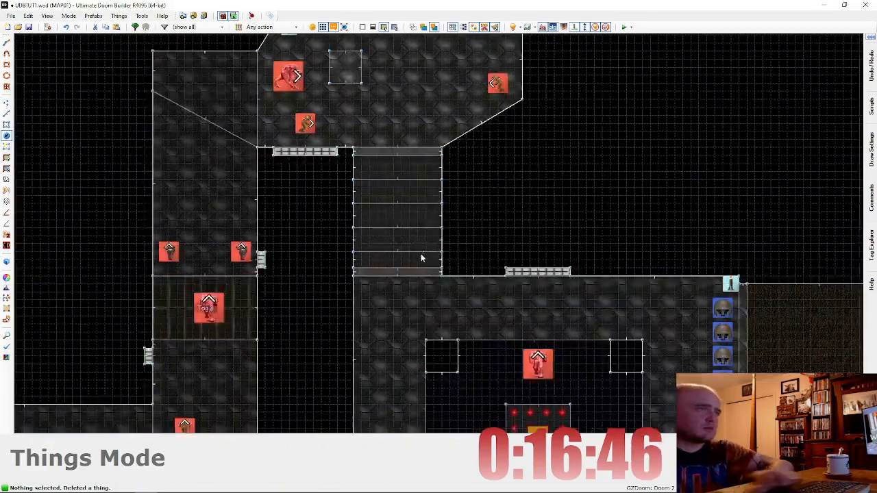
scroll(421, 255, "down", 1)
key("ctrl+s")
Step: Draw a 64 by 64 square sector at the west wall of the keycard room and move it under the red keycard
scroll(420, 254, "down", 1)
key("Down")
key("Down")
key("Down")
key("Down")
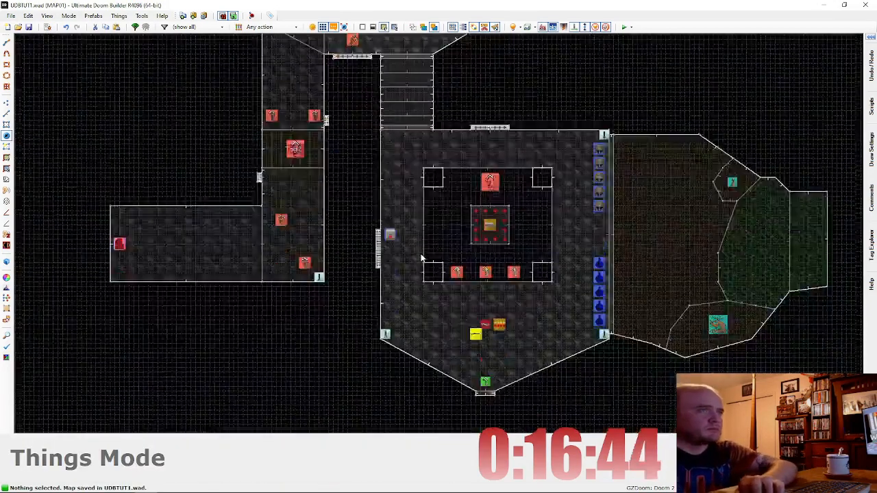
key("Up")
scroll(221, 293, "up", 2)
scroll(119, 268, "down", 4)
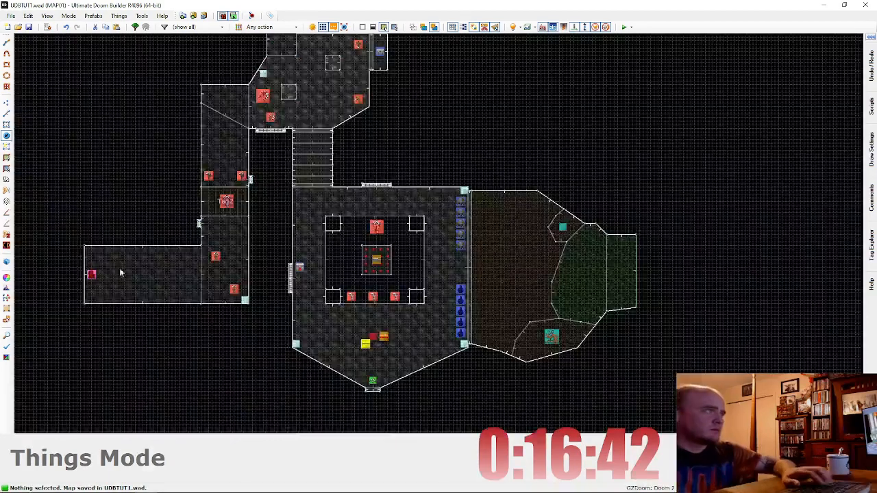
scroll(103, 293, "up", 2)
key("d")
scroll(75, 271, "up", 3)
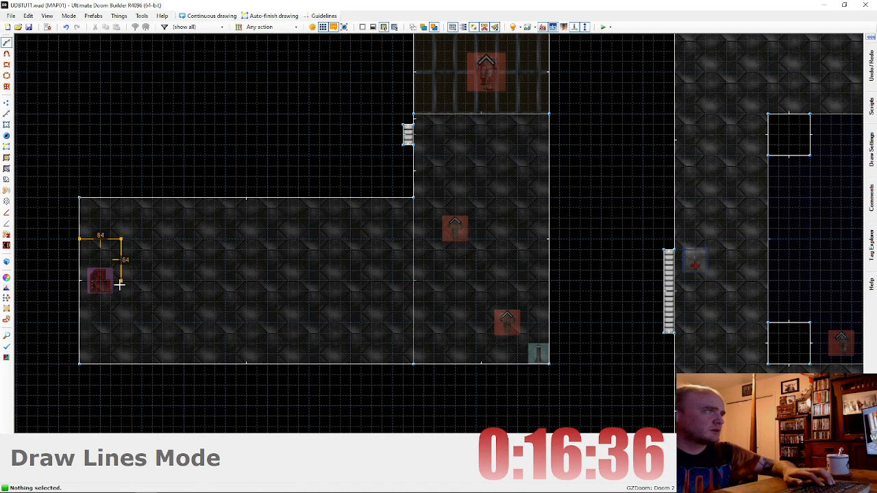
left_click(82, 241)
key("s")
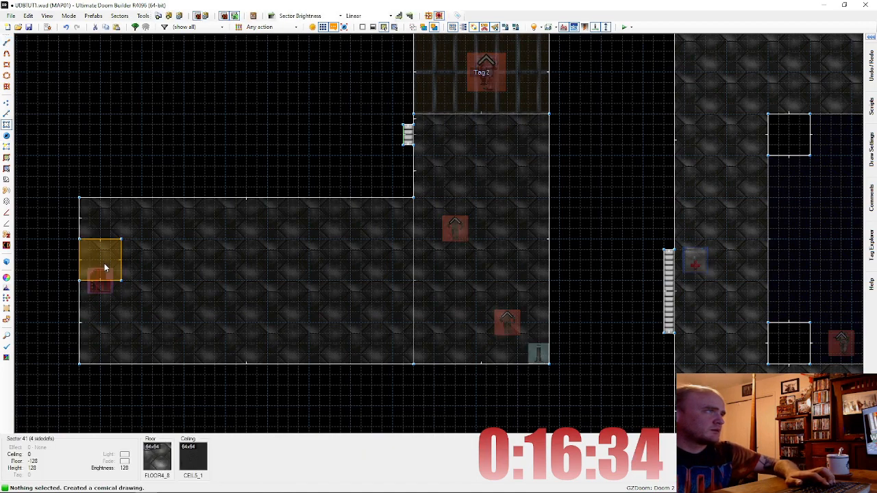
right_click_drag(104, 264, 103, 279)
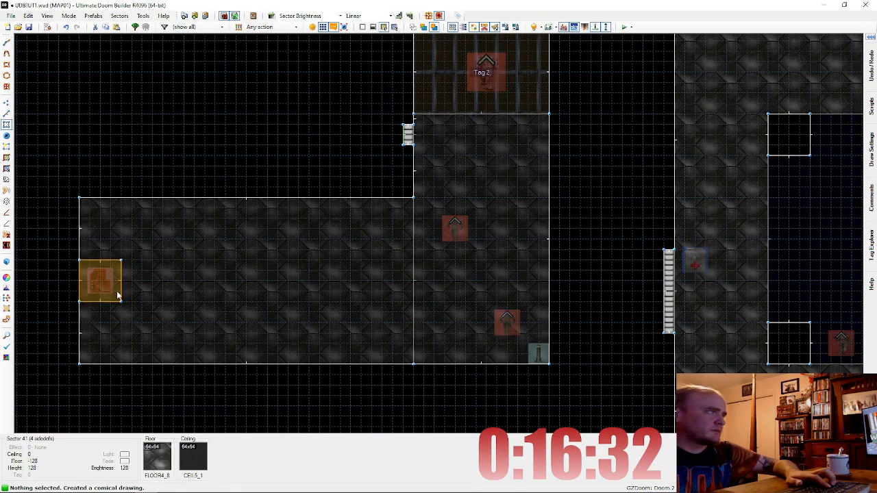
Step: Raise the floor of the sector under the red keycard to -64 in the 3D view to form a pedestal
key("w")
key("d")
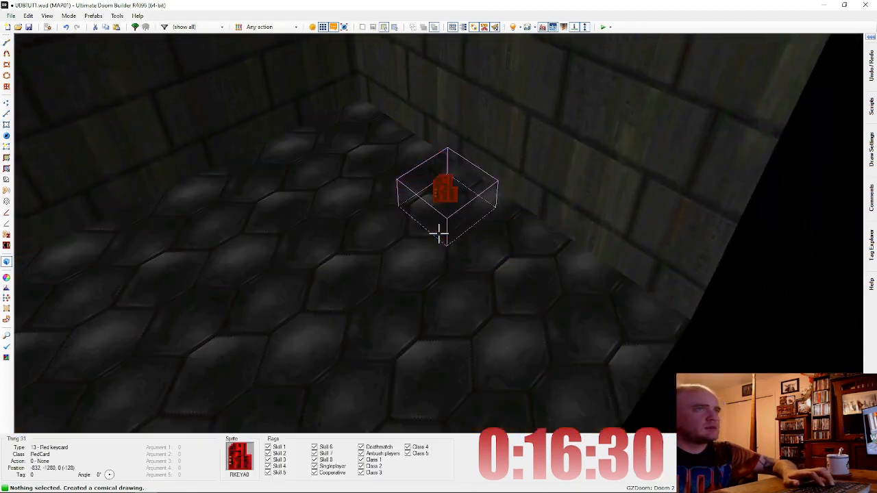
left_click(439, 234)
key("s")
scroll(438, 234, "up", 6)
key("d")
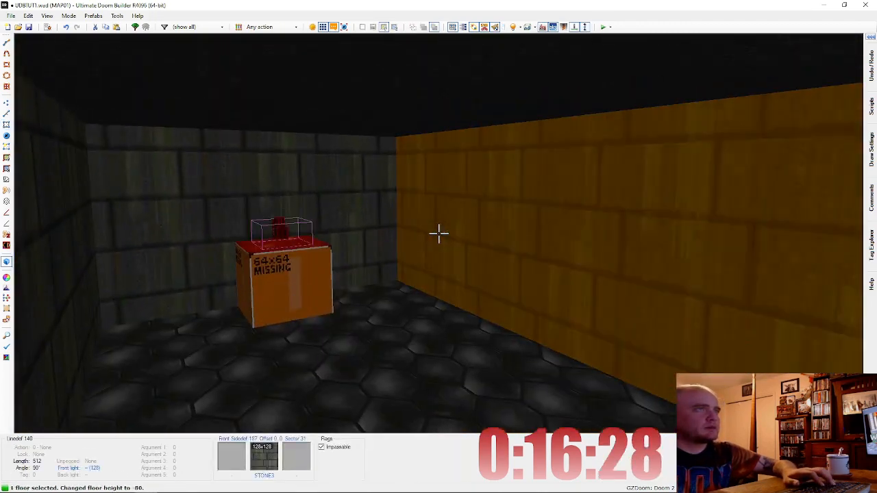
scroll(438, 233, "up", 2)
key("c")
Step: Copy the SUPPORT3 texture from the lift face and paste it onto the exposed sides of the keycard pedestal
key("d")
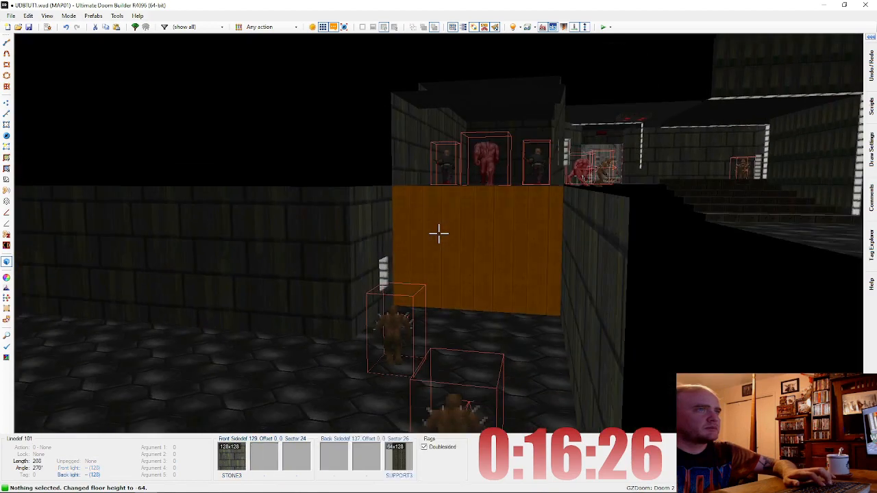
key("ctrl+c")
key("w")
key("ctrl+v")
key("ctrl+v")
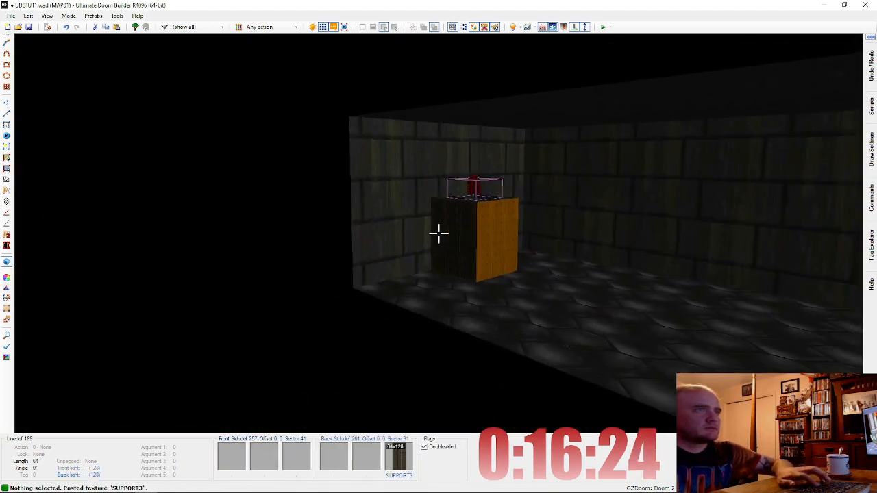
key("e")
key("f")
key("ctrl+v")
key("d")
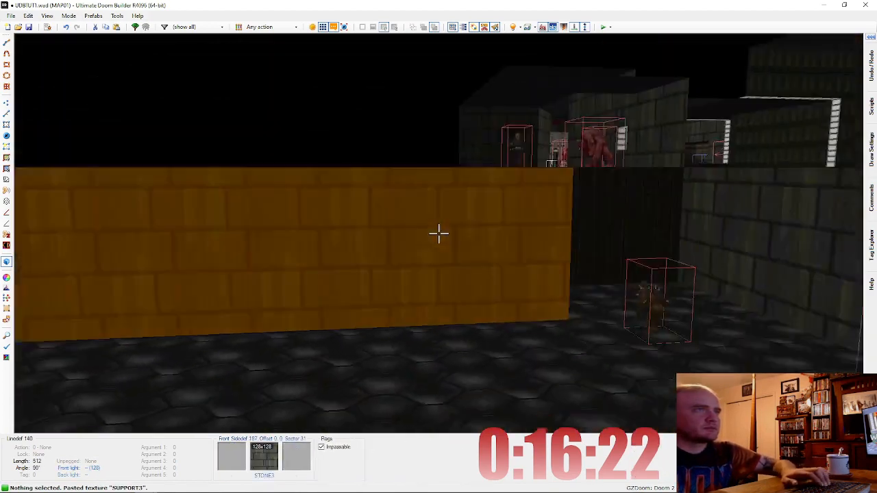
Step: Copy the dead player from the starting room into the western corridor, just south of its diagonal line
key("e")
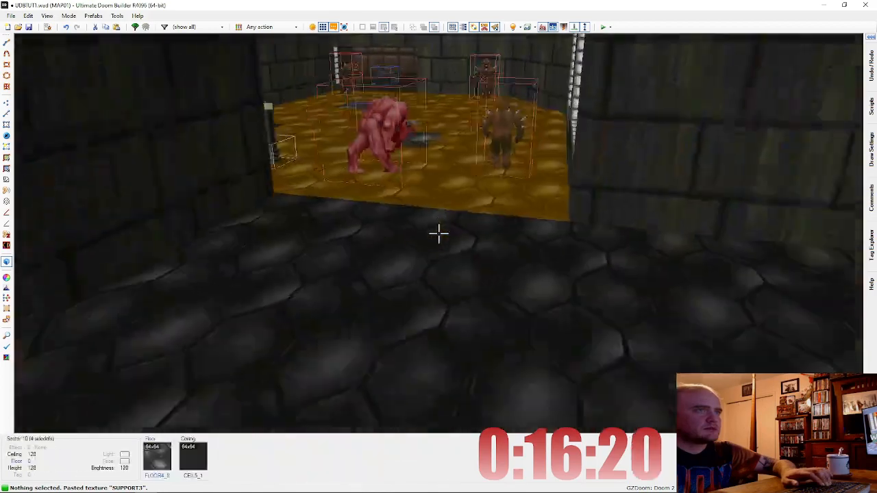
key("q")
key("t")
scroll(450, 231, "down", 2)
scroll(576, 366, "up", 4)
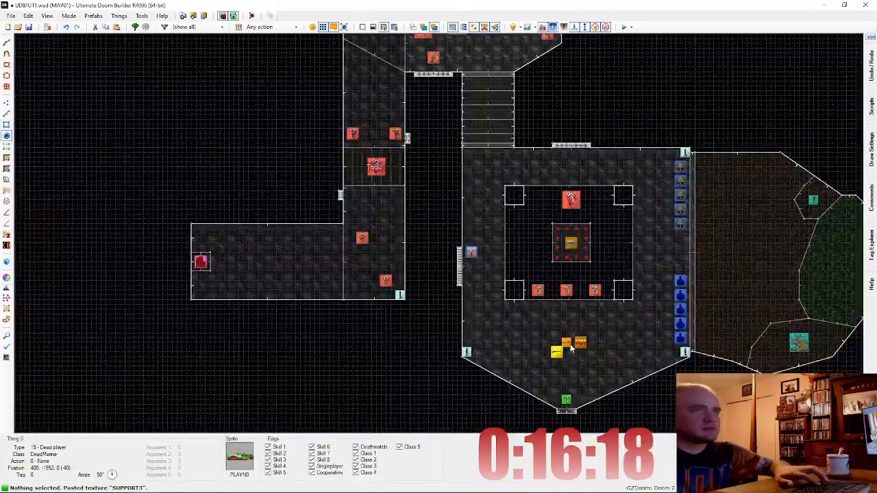
key("Up")
key("Up")
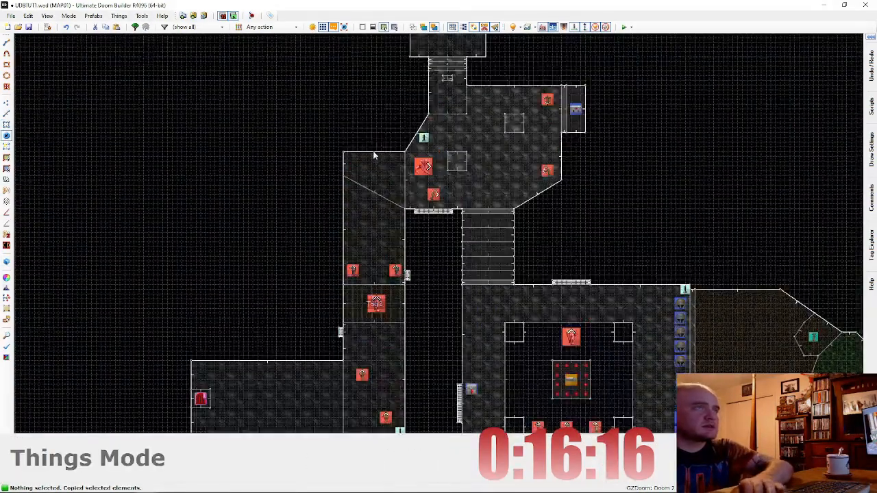
scroll(378, 157, "up", 2)
key("ctrl+v")
key("Return")
scroll(375, 236, "up", 2)
left_click_drag(375, 237, 359, 240)
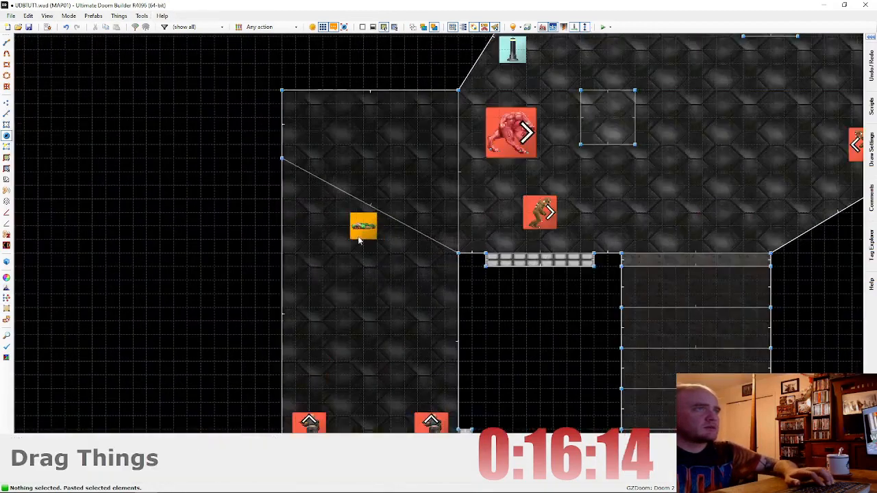
Step: Place a chaingun just north of the dead player in the western corridor
right_click(348, 202)
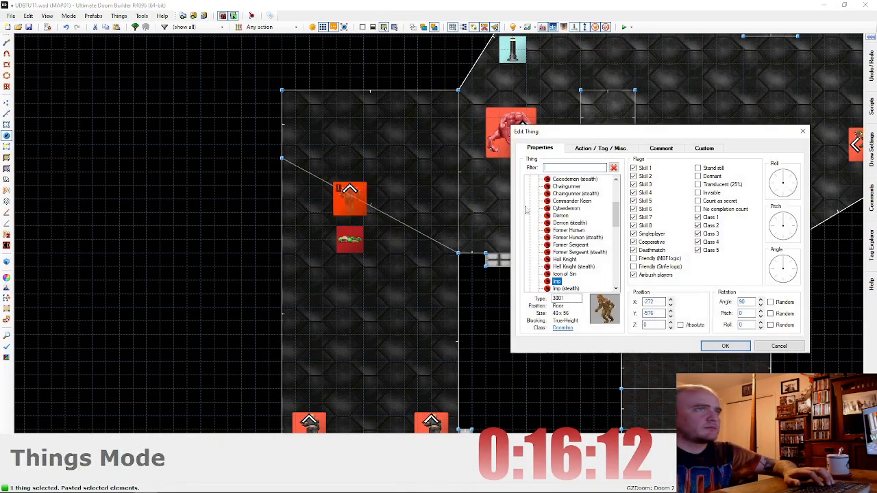
scroll(567, 208, "up", 1)
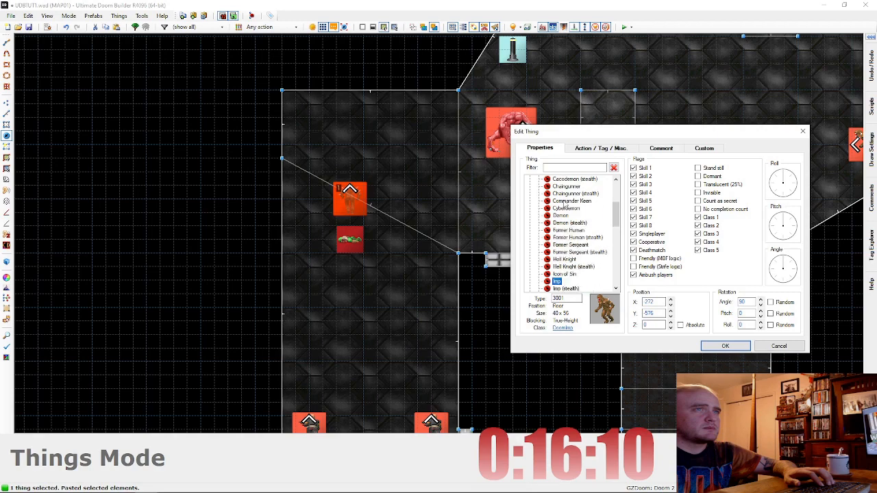
scroll(548, 245, "down", 2)
left_click(530, 244)
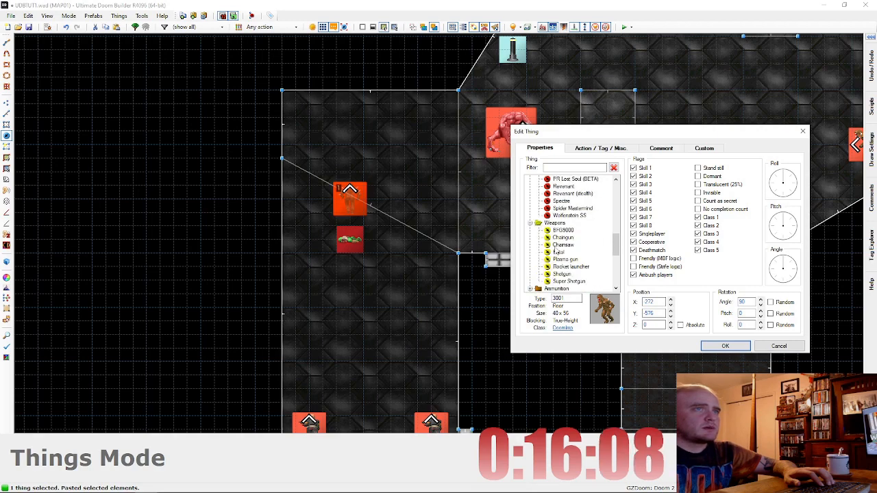
left_click(725, 346)
Step: Move the medkit to the north end of the eastern alcove and add a box of ammo south of it
scroll(544, 272, "down", 3)
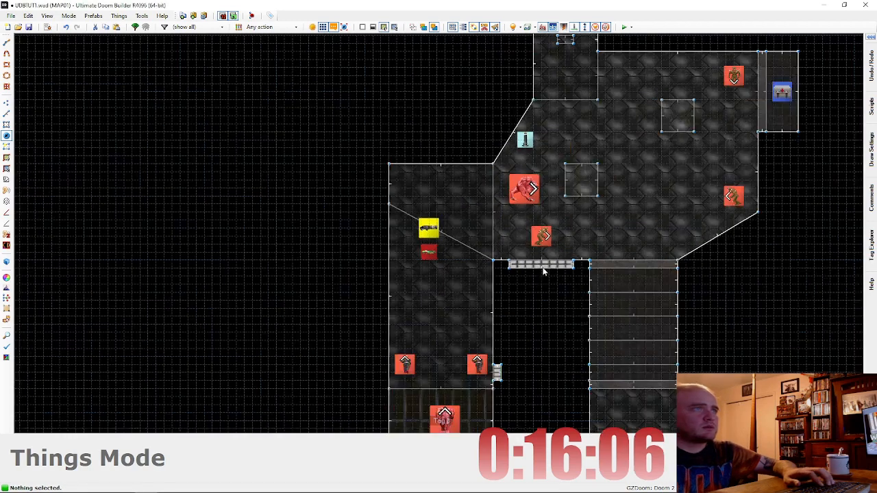
middle_click_drag(602, 242, 466, 288)
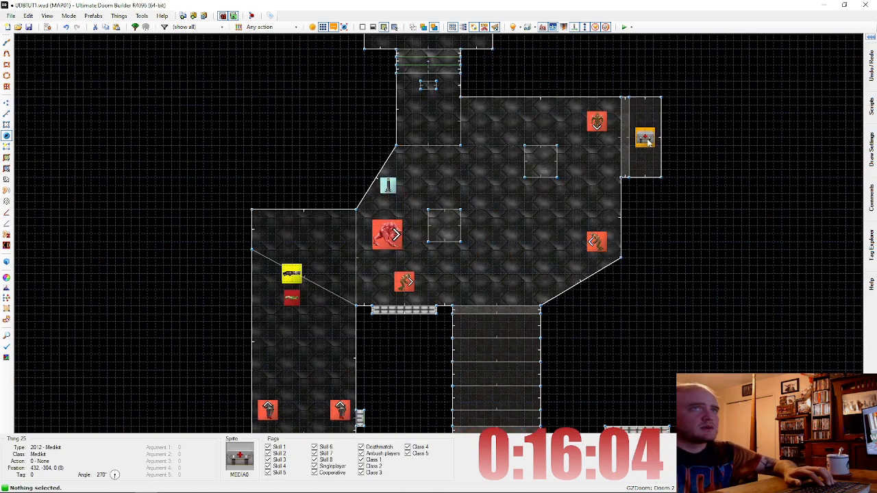
mouse_move(648, 141)
right_mouse_down()
mouse_move(643, 118)
mouse_move(648, 134)
right_mouse_up()
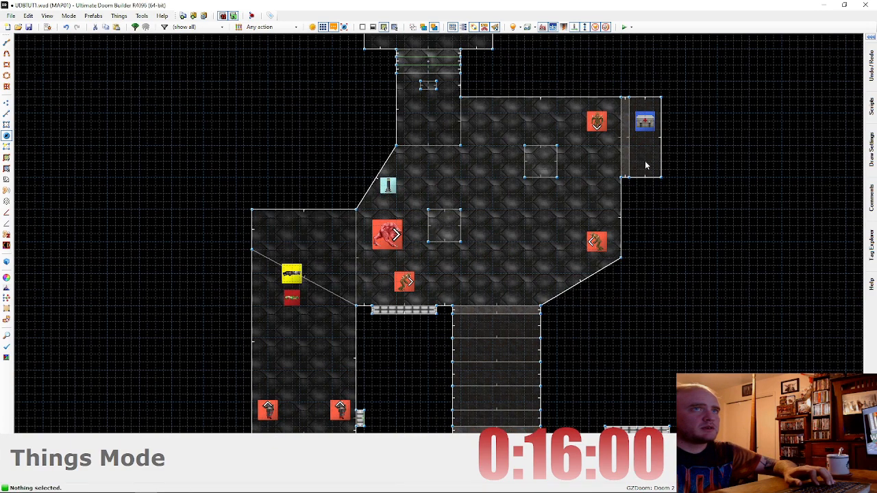
right_click(645, 164)
right_click(645, 165)
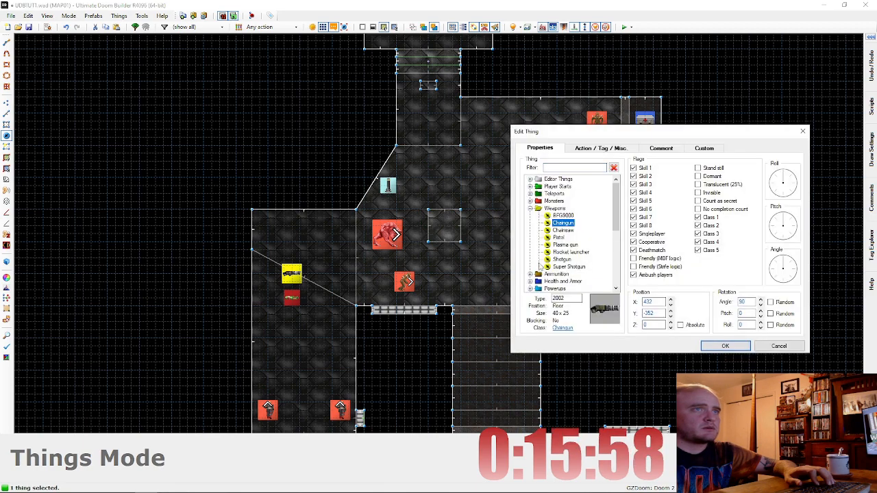
left_click(530, 274)
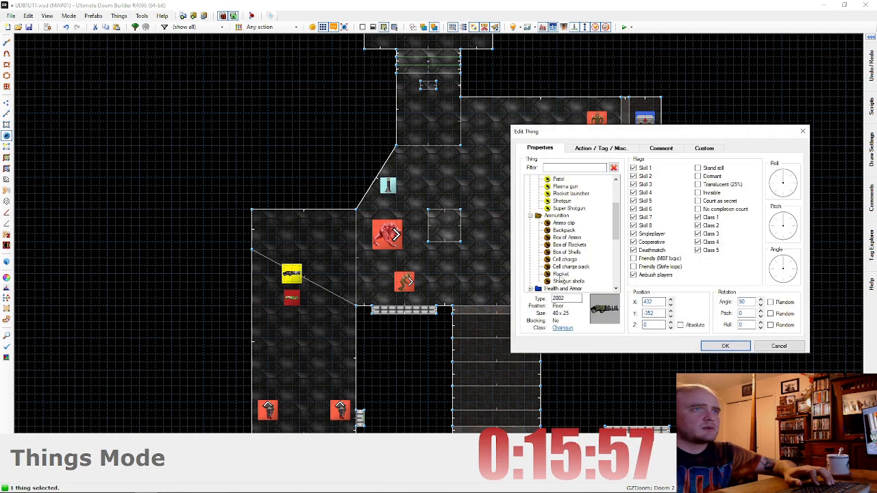
left_click(733, 351)
right_click_drag(648, 168, 649, 158)
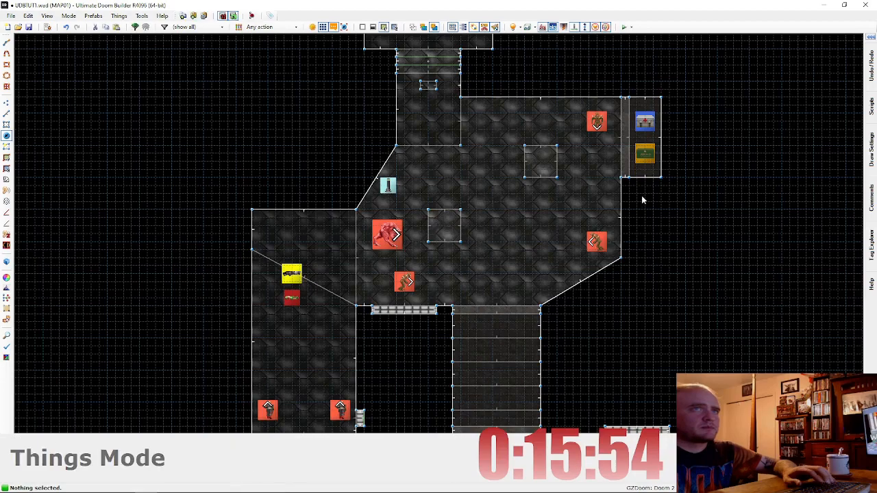
Step: Draw a 16 by 32 sector recessed into the keycard room's west wall, just south of the pedestal
scroll(641, 197, "down", 3)
key("Down")
key("Down")
scroll(507, 270, "up", 2)
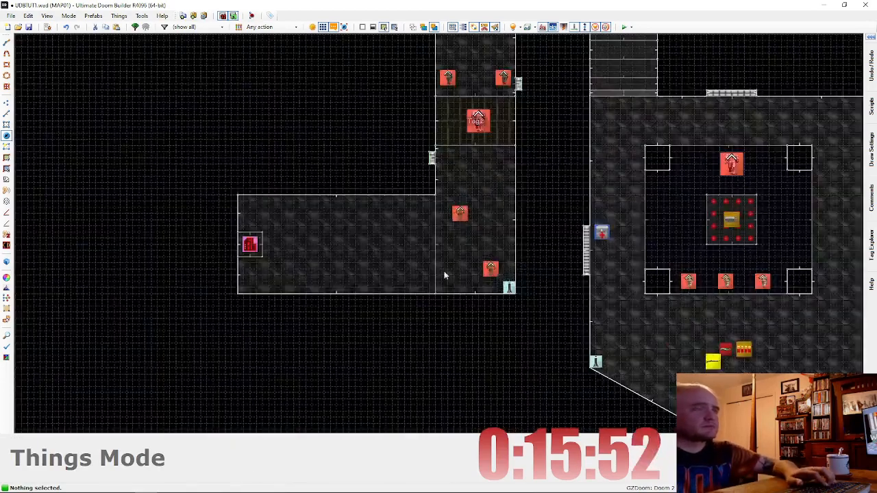
scroll(261, 275, "up", 4)
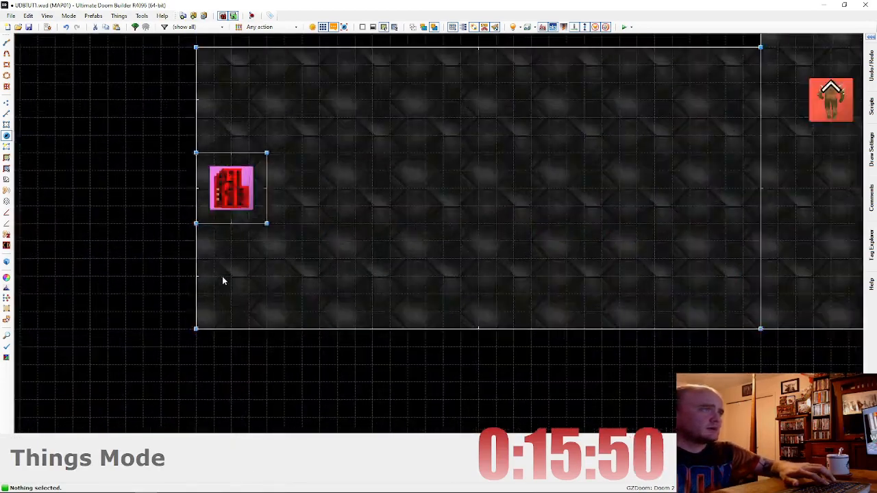
key("ctrl+d")
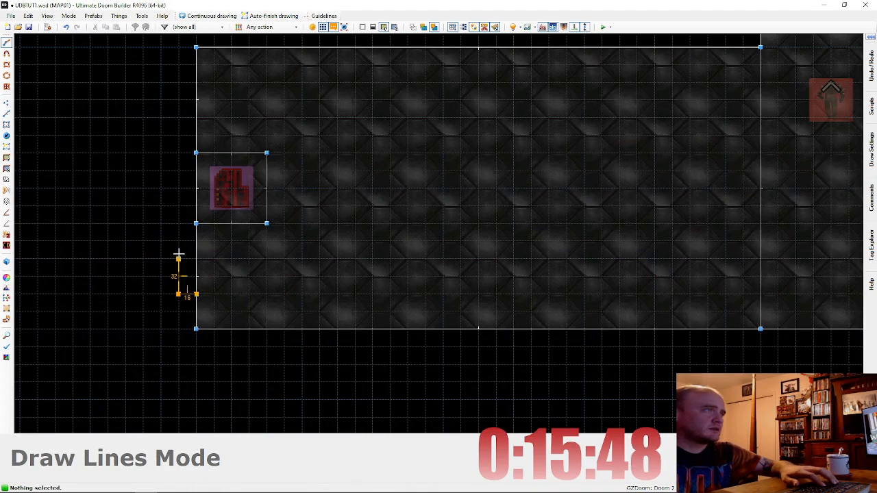
left_click(196, 276)
key("s")
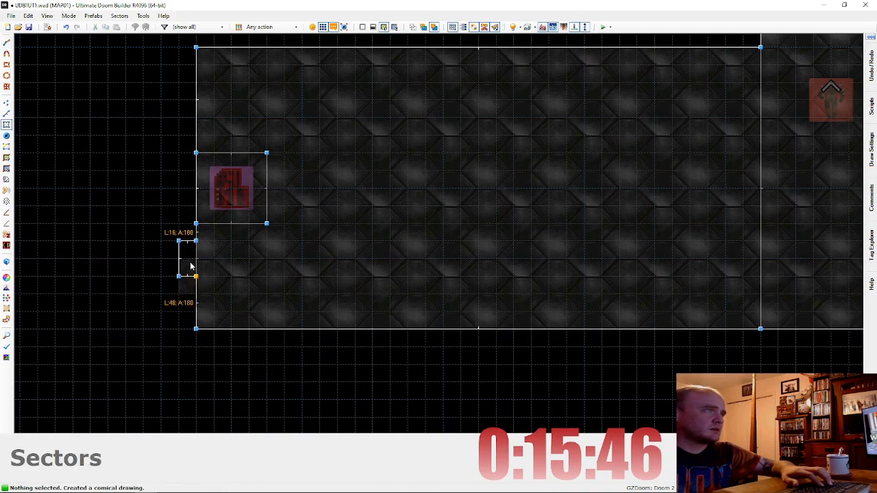
Step: Copy the SW1BRIK texture from the lift's switch and paste it onto the back wall of the new recess in the 3D view
key("q")
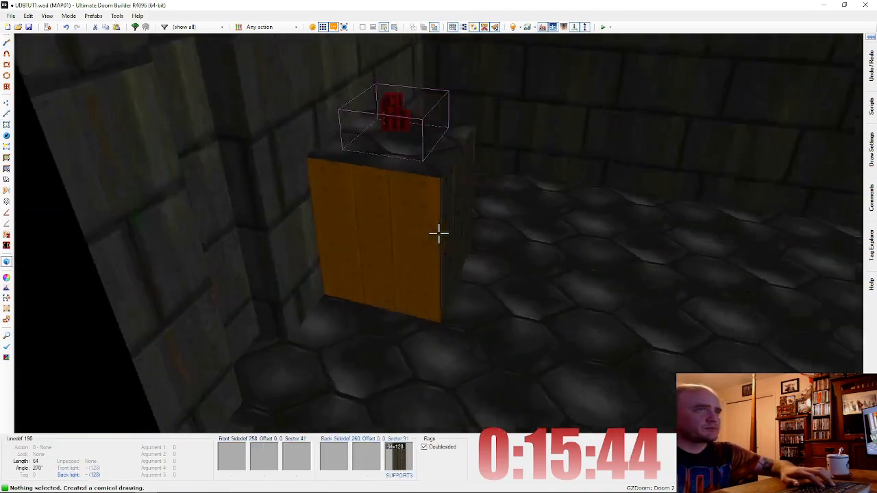
key("d")
key("ctrl+c")
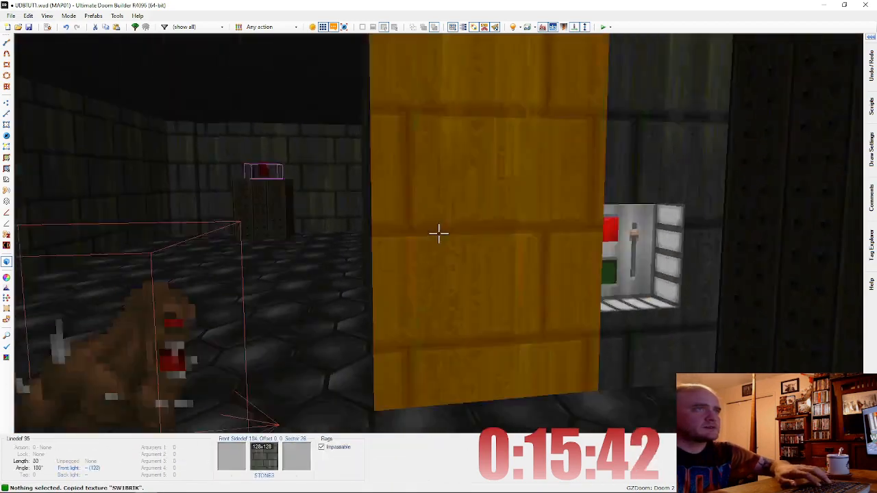
key("e")
key("e")
key("ctrl+v")
Step: Shift the switch texture on the recess's back wall to offsets 16, 72
key("Left")
key("Left")
key("Left")
key("Left")
key("Left")
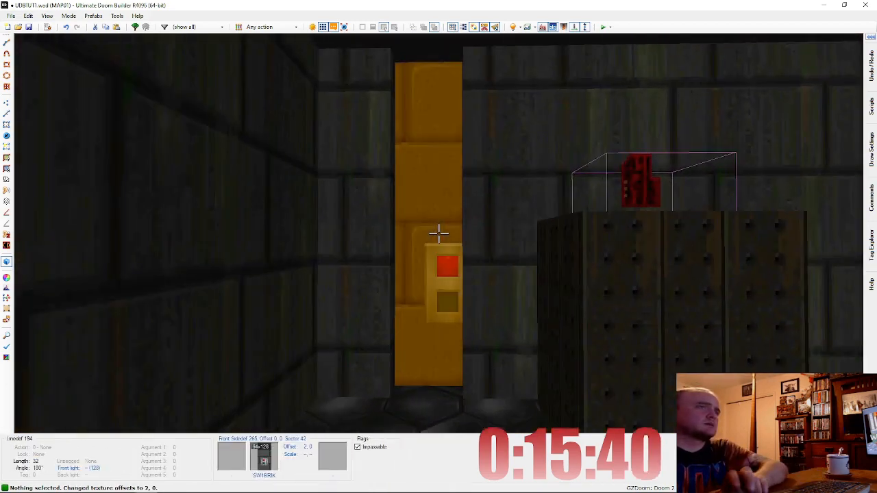
key("Left")
key("Left")
key("Left")
key("Left")
key("Left")
key("Left")
key("Left")
key("Left")
key("Left")
key("Left")
key("Left")
key("Up")
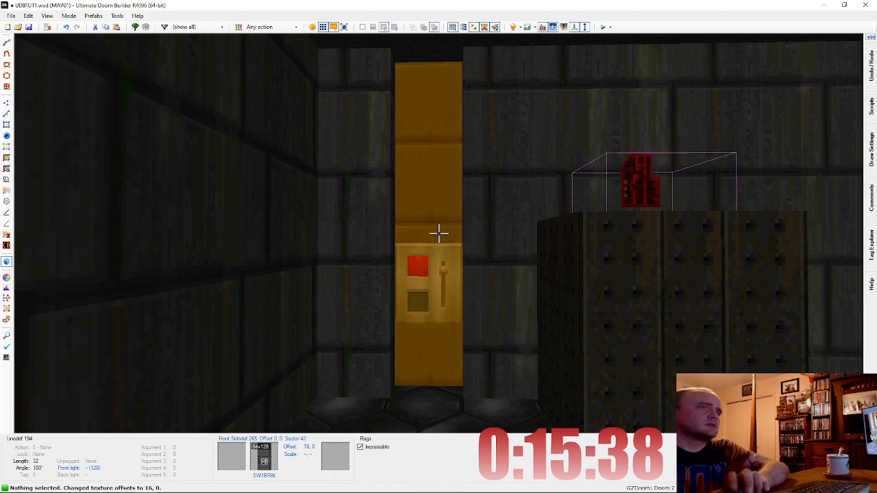
key("Up")
key("Up")
key("Up")
key("Up")
key("Up")
key("Up")
key("Up")
key("Up")
key("Up")
key("Up")
key("Up")
key("Up")
key("Up")
key("Up")
key("Up")
key("Up")
key("Up")
key("Up")
key("Up")
key("Up")
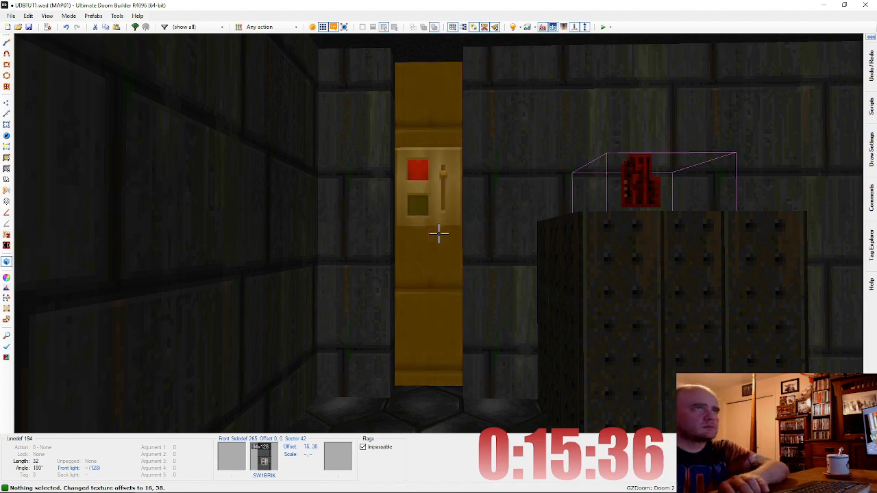
key("Down")
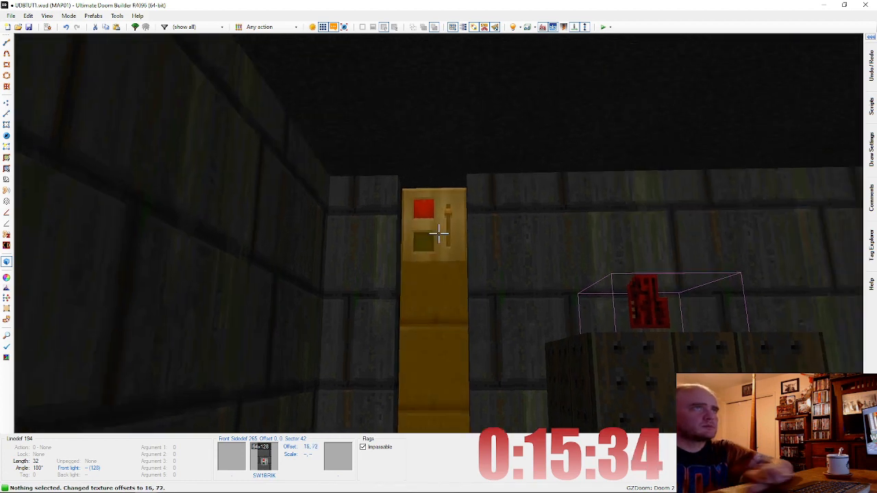
Step: Lower the switch recess's ceiling to -72 and raise its floor to -104 so they frame the switch
left_click(439, 234)
key("e")
key("d")
scroll(438, 233, "down", 7)
scroll(439, 234, "down", 2)
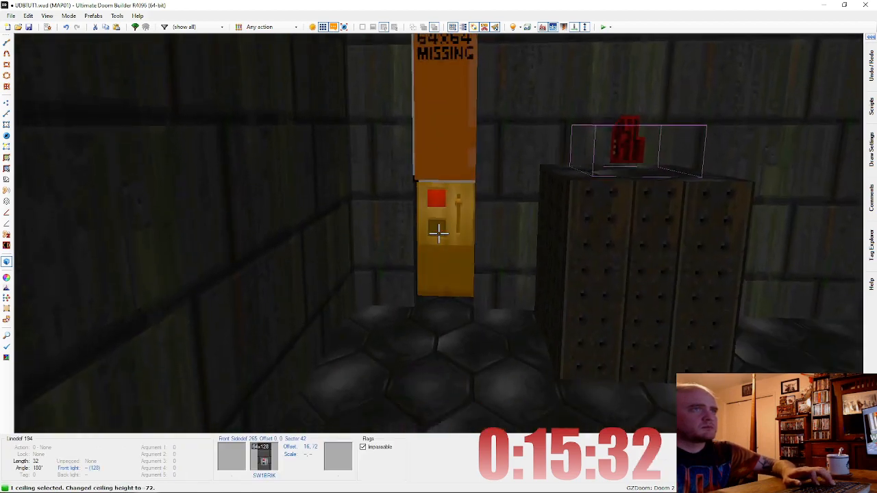
key("c")
key("e")
left_click(438, 233)
key("d")
scroll(438, 233, "up", 2)
scroll(439, 234, "up", 1)
key("c")
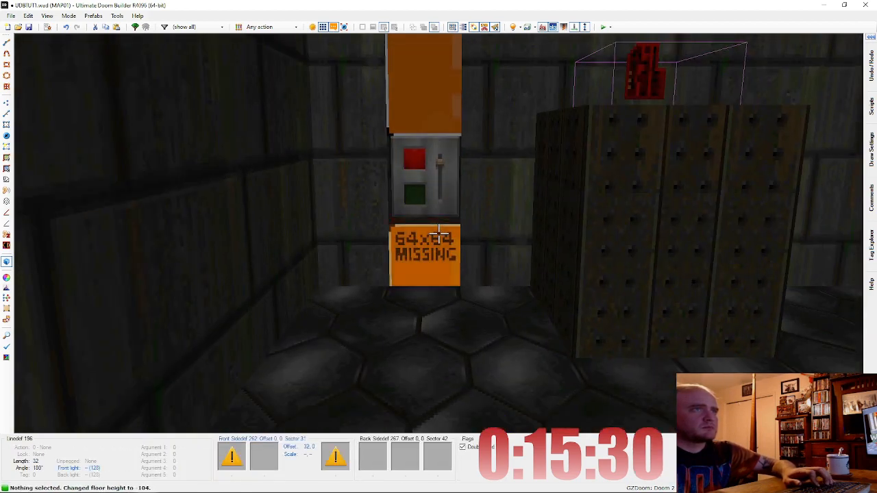
Step: Paste the STONE3 wall texture onto the missing surfaces above and below the switch recess and make the lower texture unpegged
key("d")
key("ctrl+c")
key("ctrl+v")
key("ctrl+v")
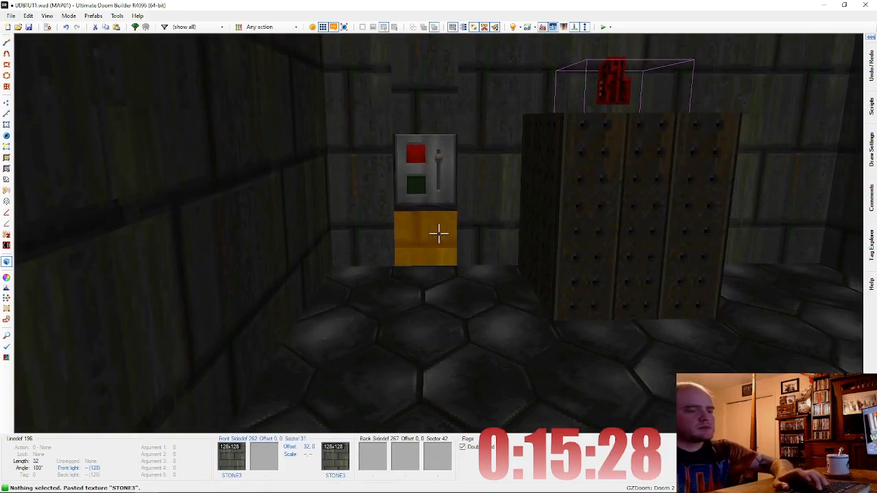
key("l")
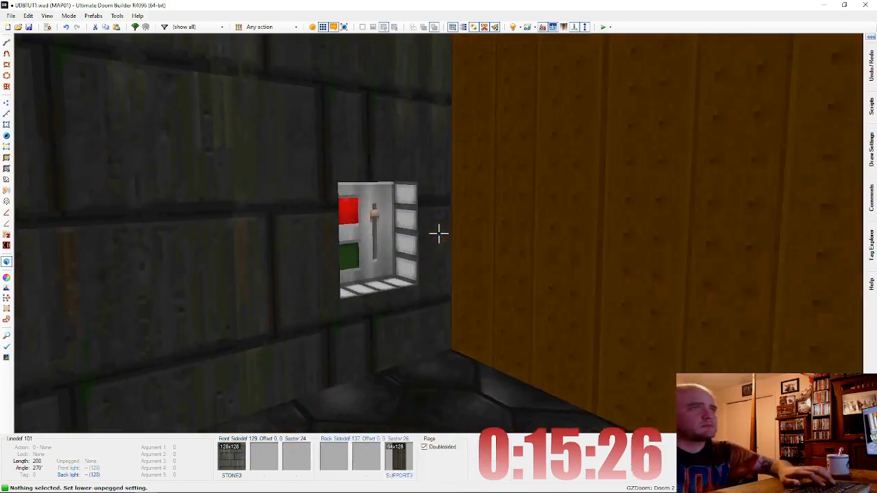
Step: Cover the recess's floor, ceiling and side walls with LITE5 copied from the lift's switch recess, and raise its sector brightness to 192
key("ctrl+c")
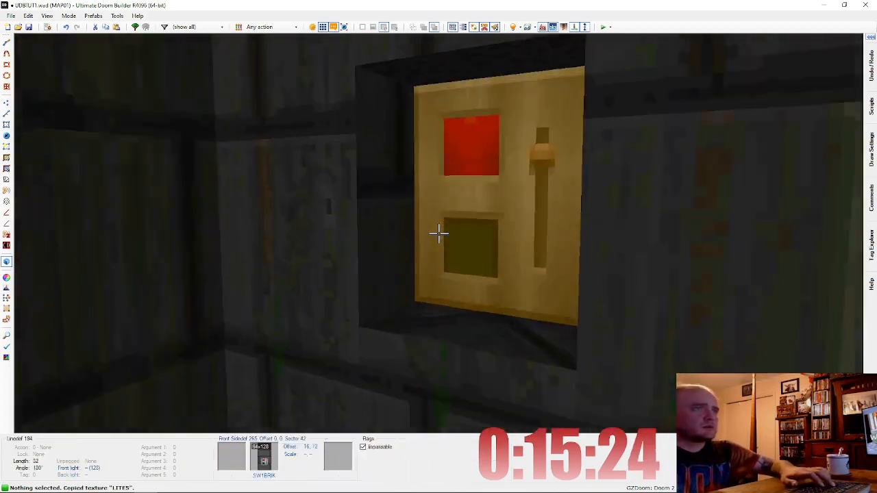
key("ctrl+v")
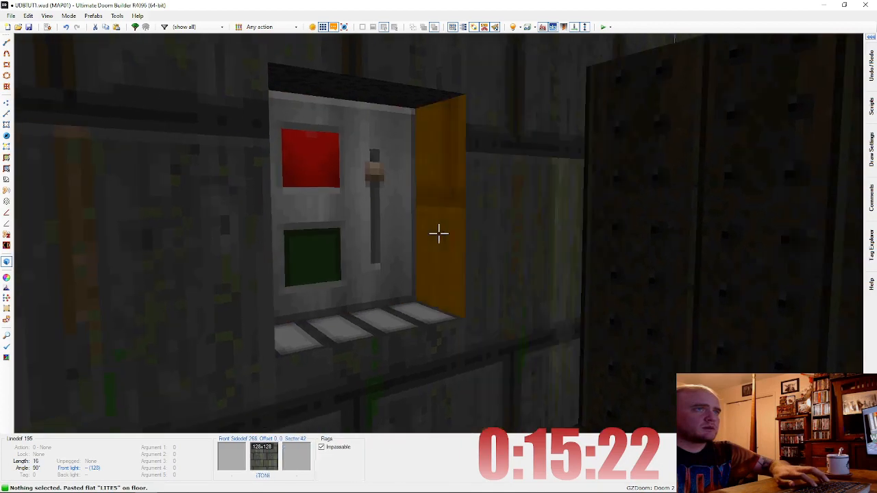
key("ctrl+v")
key("ctrl+v")
scroll(439, 234, "up", 5, "ctrl")
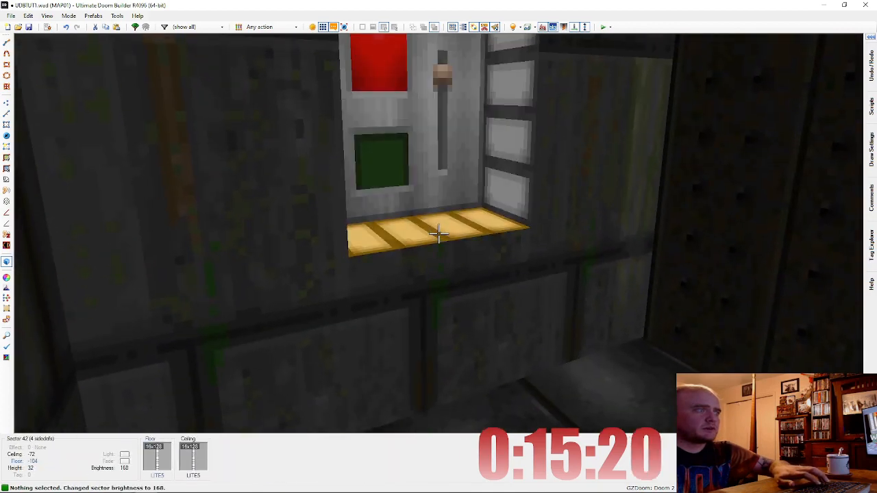
scroll(439, 234, "up", 3, "ctrl")
key("d")
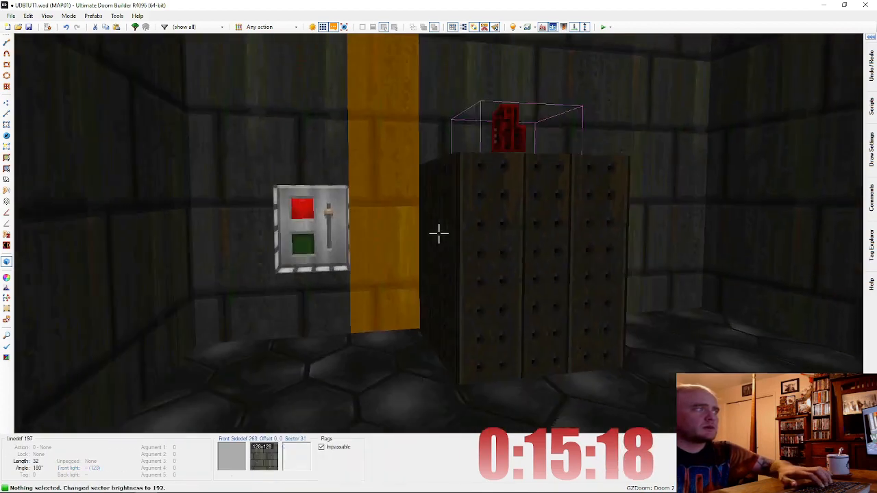
key("s")
Step: Assign tag 3 to the red keycard pedestal's sector
key("q")
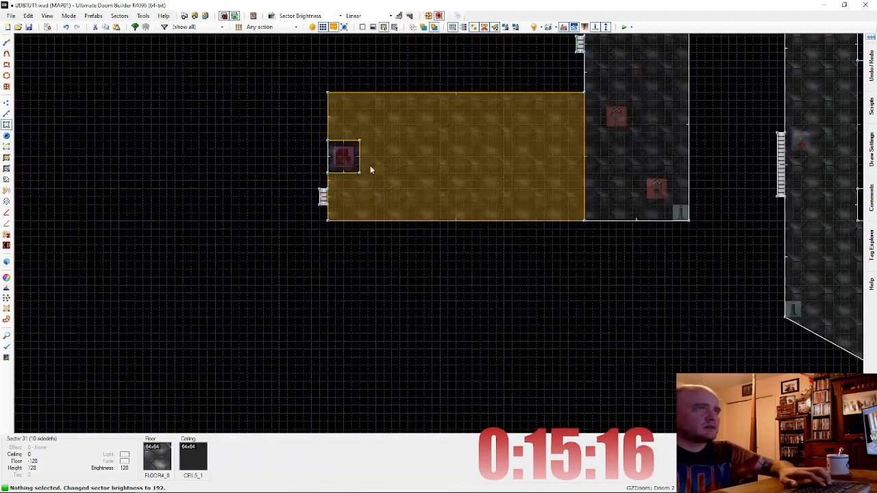
scroll(370, 170, "up", 4)
right_click(331, 176)
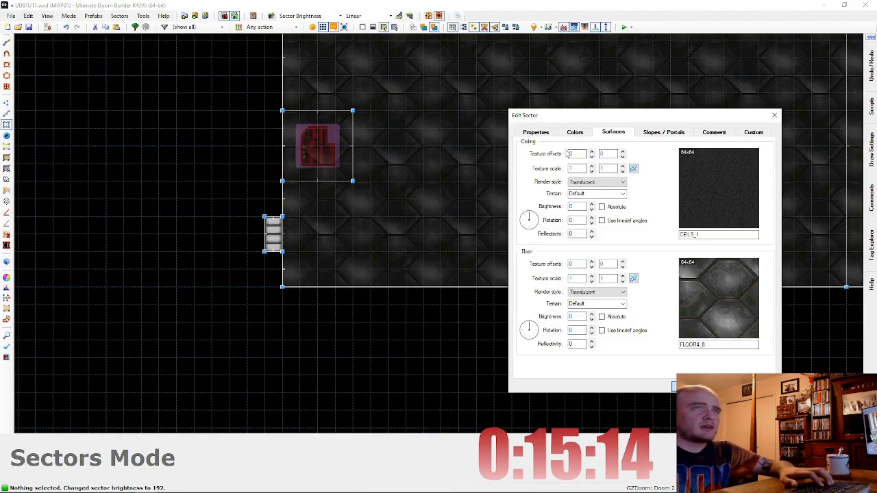
left_click(539, 132)
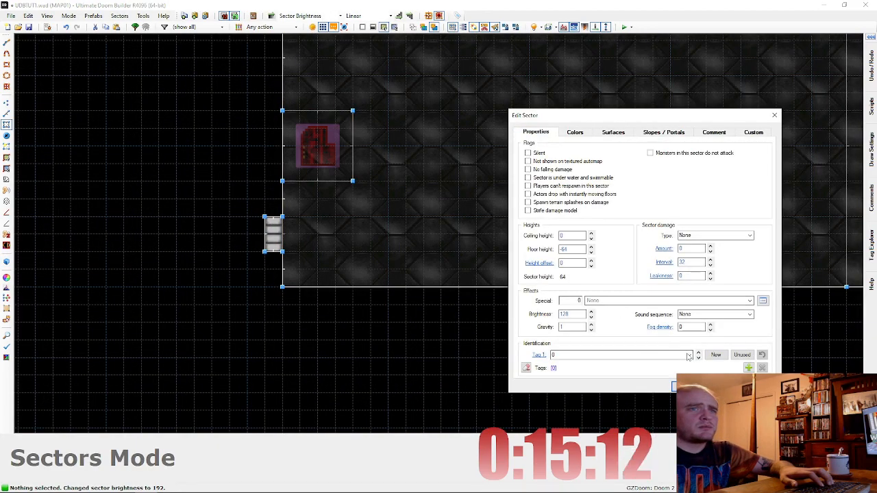
left_click(686, 386)
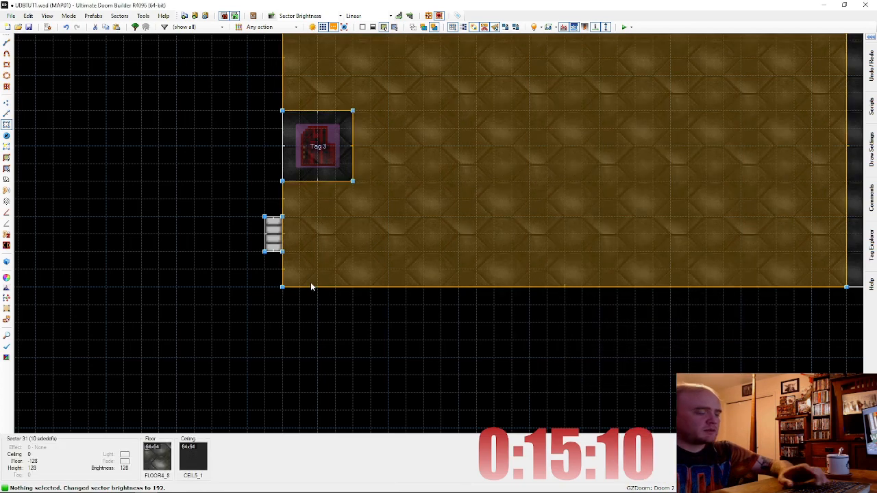
Step: Give the switch linedef beside the keycard pedestal action 21 Floor Lower to Lowest Floor with sector tag 3, speed 16 Normal, activated by player use
key("l")
right_click(263, 244)
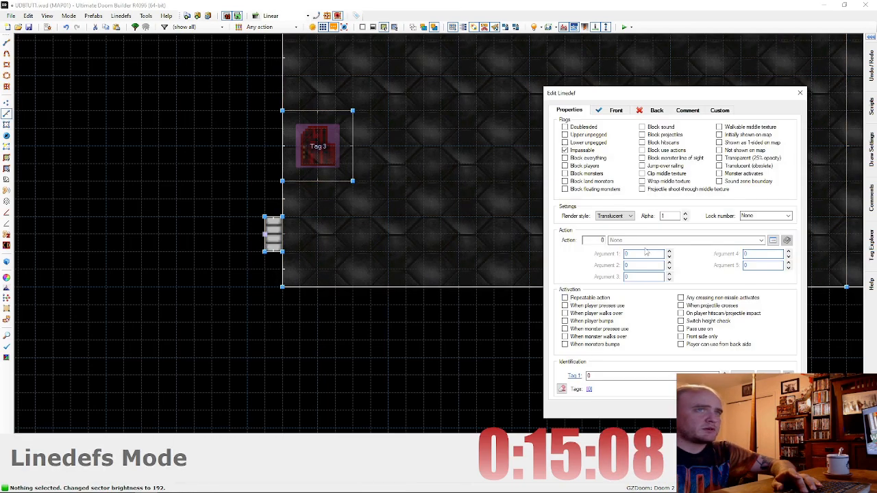
left_click(773, 241)
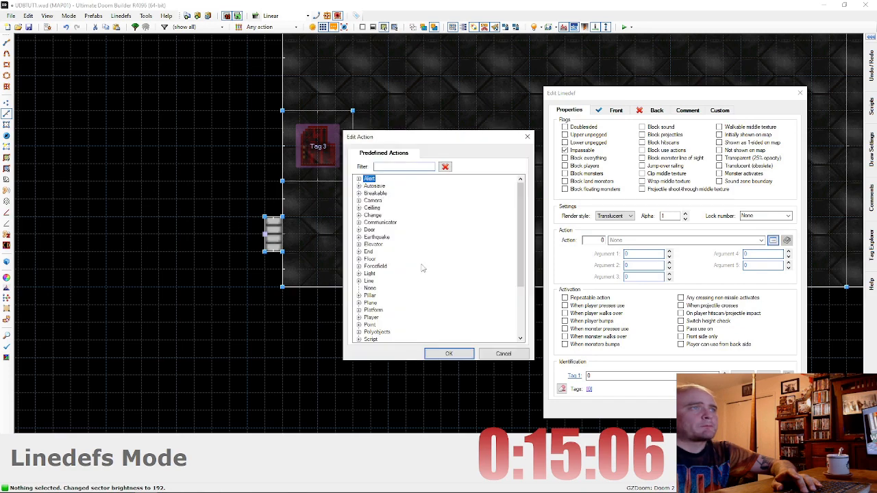
left_click(359, 259)
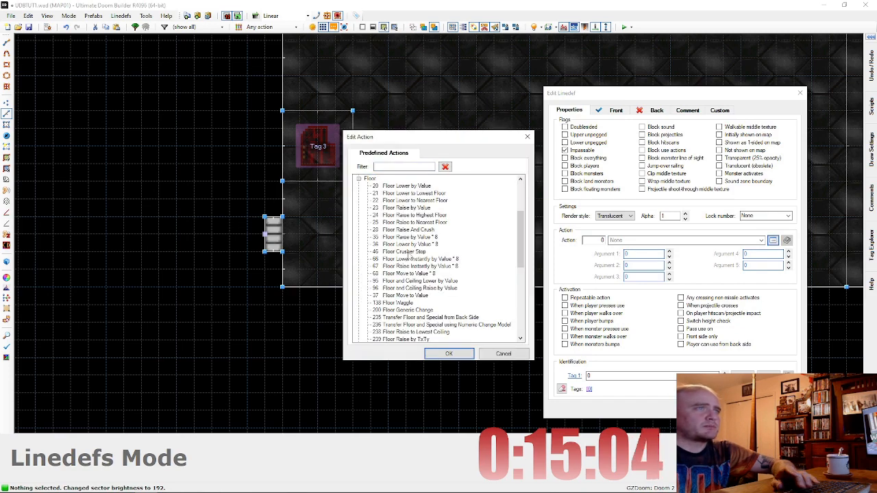
double_click(426, 195)
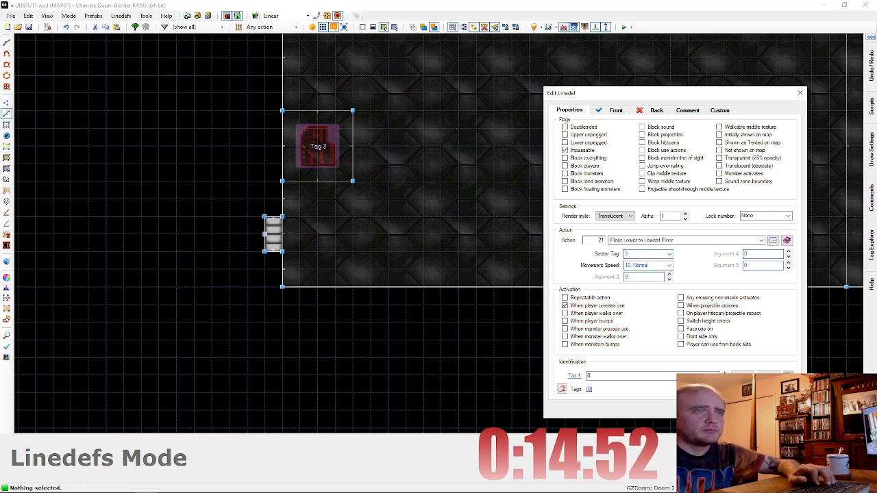
left_click(719, 407)
Step: Draw two opposing recesses, 128 units wide and 16 deep, into the long north and south walls of the keycard room
scroll(513, 160, "down", 3)
key("Right")
key("Right")
key("Up")
key("Right")
key("Right")
key("Right")
key("Up")
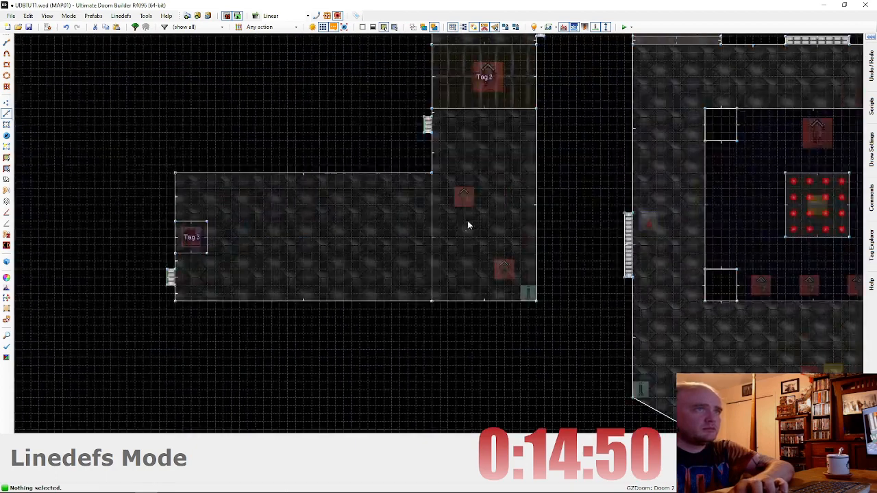
key("Right")
key("Up")
key("Up")
key("Down")
key("Left")
key("Left")
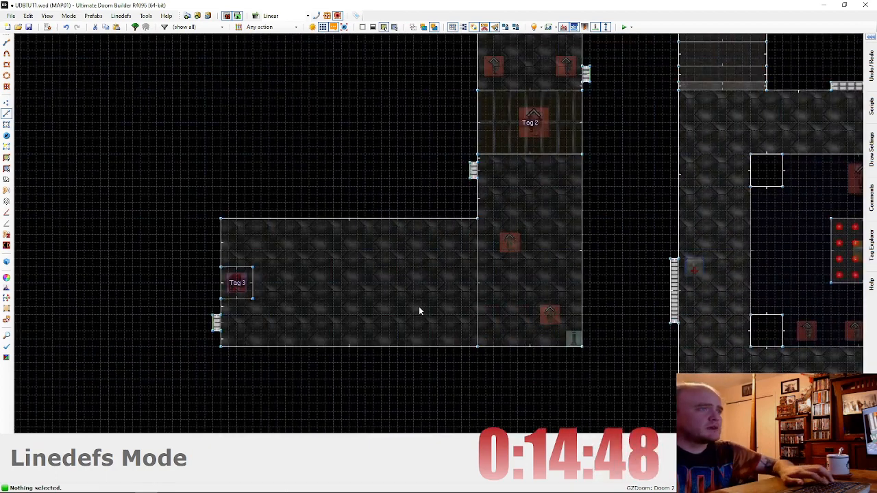
key("space")
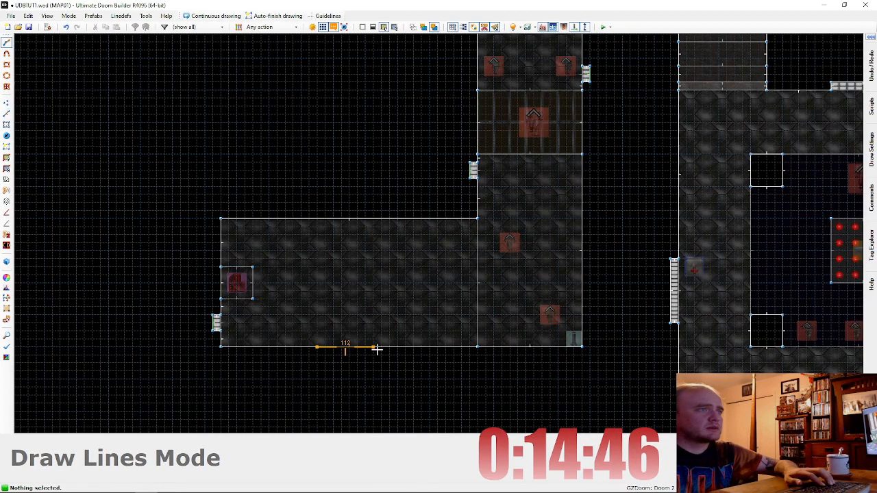
left_click(318, 350)
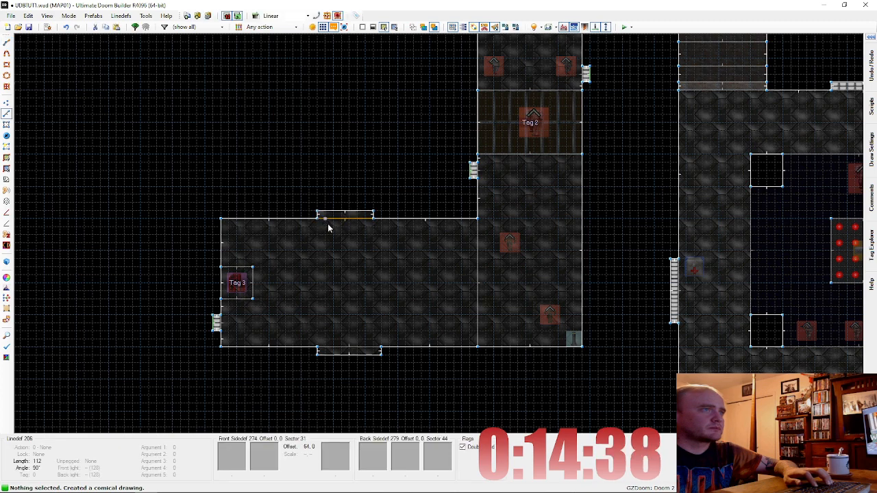
scroll(327, 227, "up", 2)
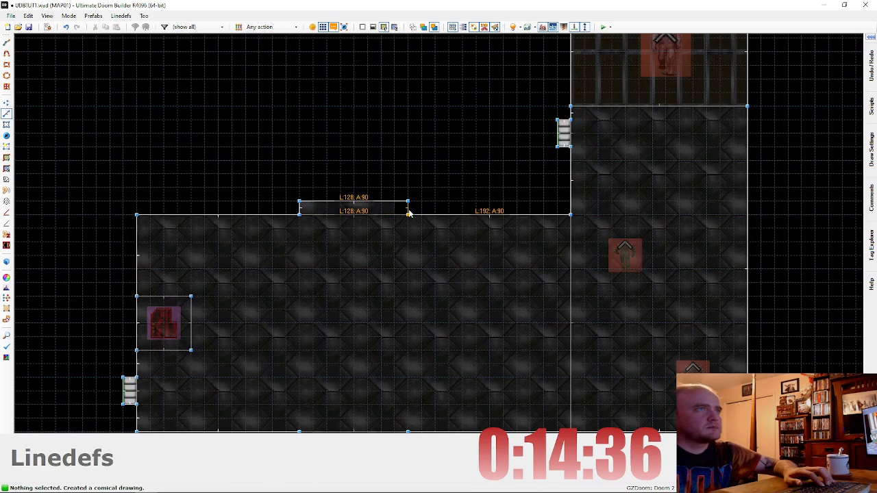
scroll(407, 211, "down", 2)
Step: Copy the SHAWN1 UAC texture from an existing lit sign onto both recesses' back walls and shift the texture offset to -4, 0
key("s")
key("e")
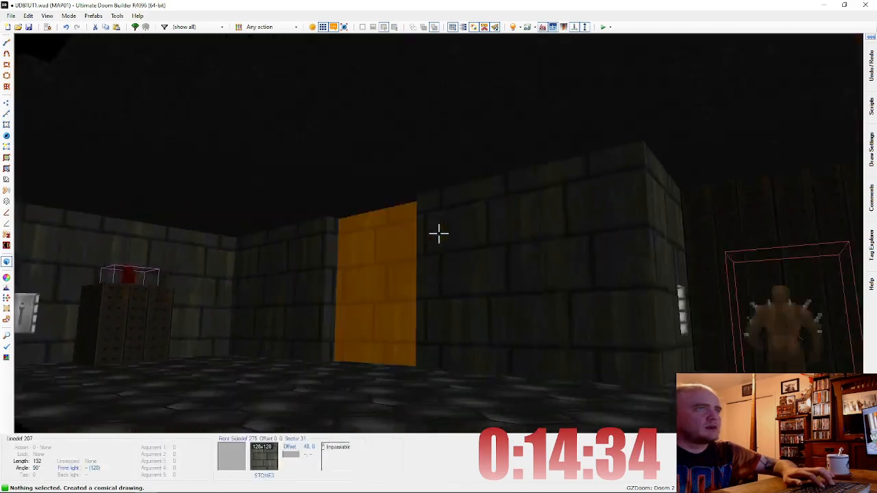
key("e")
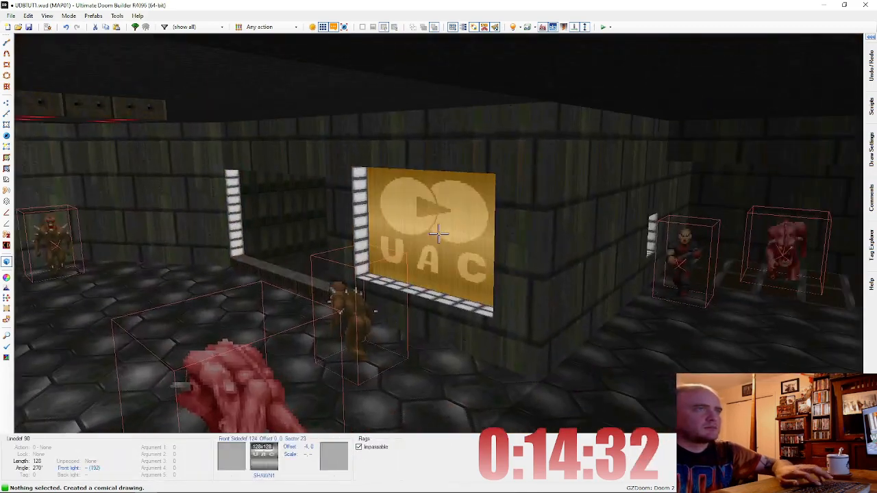
key("ctrl+c")
key("ctrl+v")
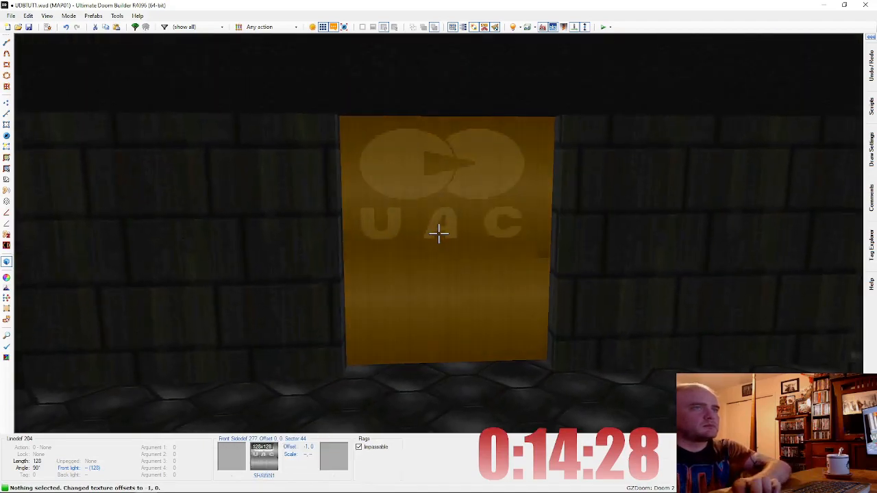
key("e")
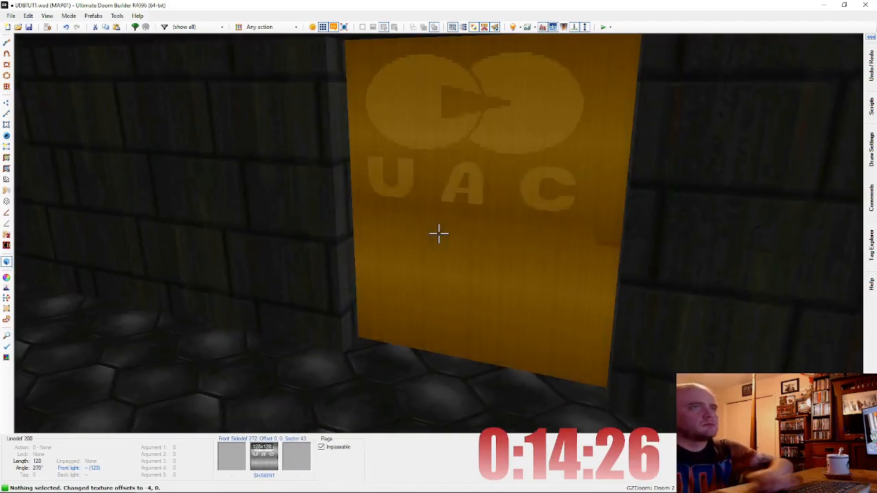
key("e")
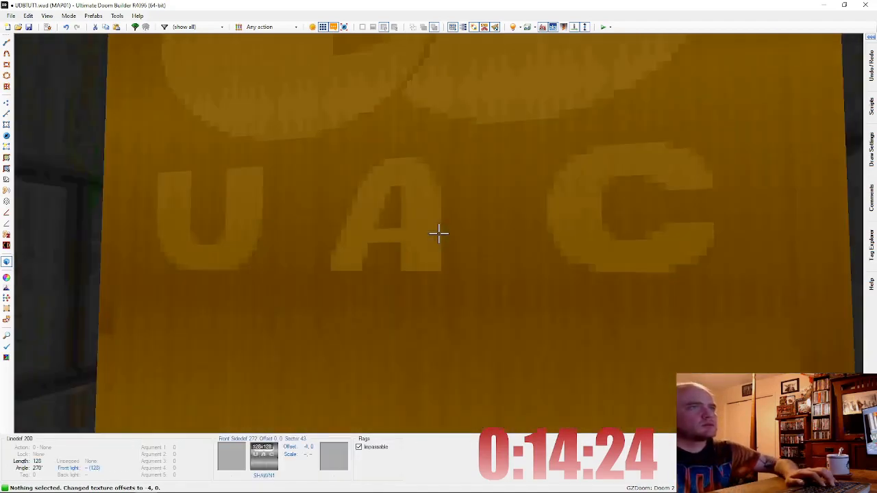
Step: Lower the ceilings of both UAC recesses to -32
key("d")
left_click(439, 234)
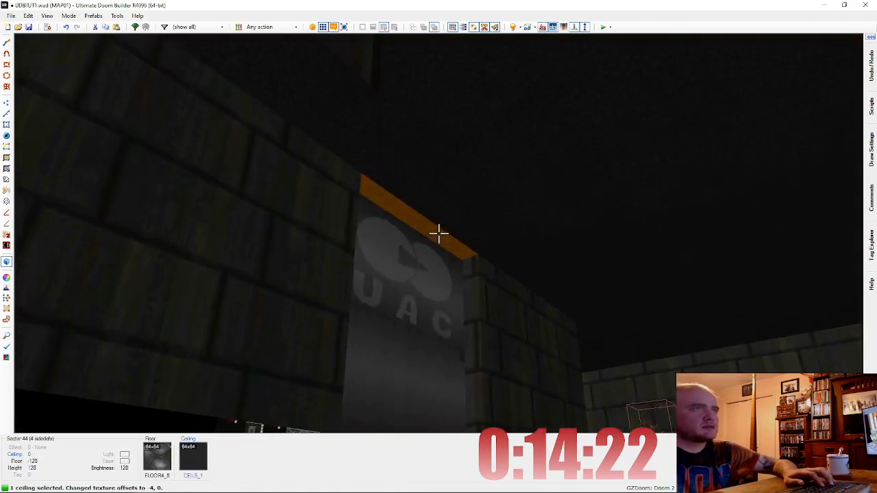
left_click(439, 233)
key("d")
scroll(439, 234, "down", 1)
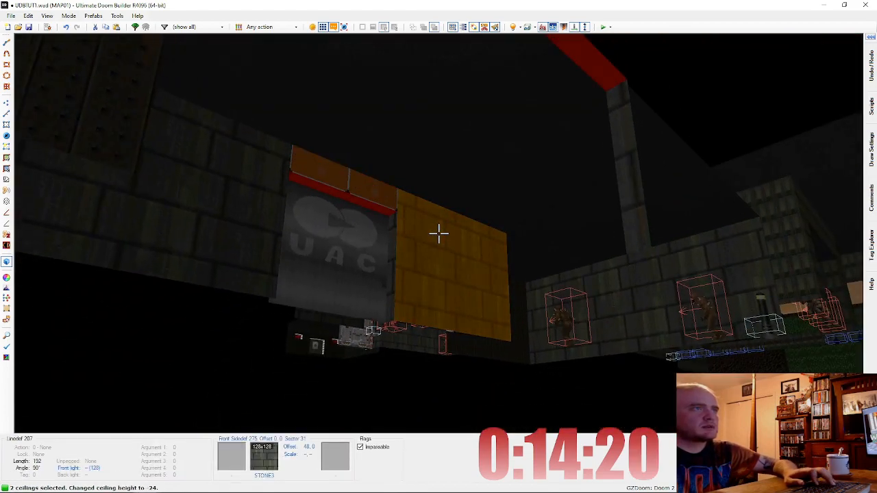
key("c")
Step: Raise the floors of both UAC recesses to -96
key("e")
key("d")
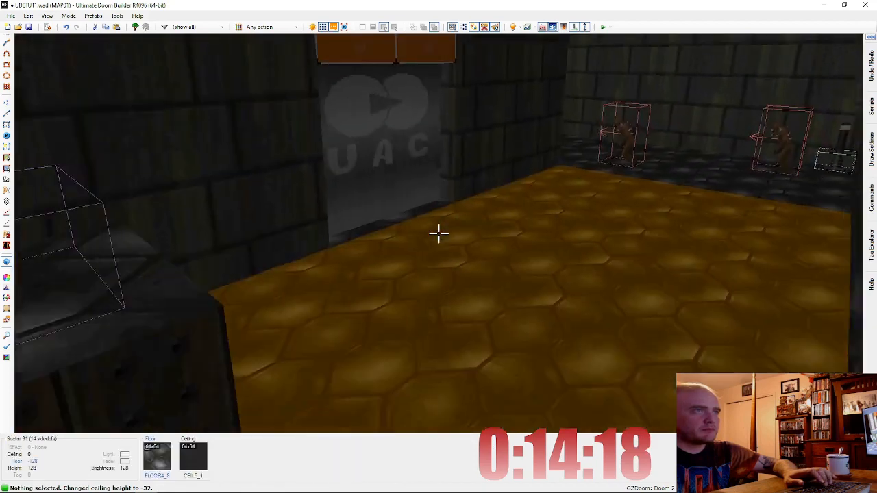
left_click(439, 234)
key("e")
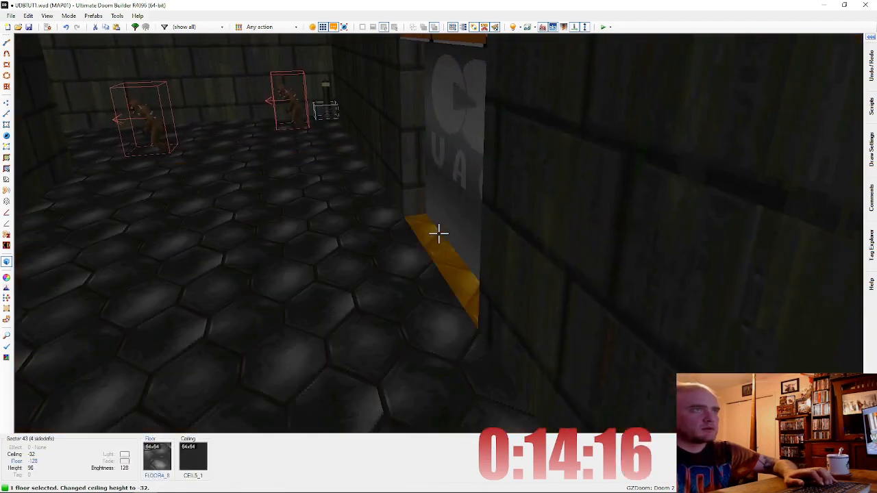
left_click(439, 234)
scroll(438, 233, "up", 1)
scroll(439, 233, "up", 3)
key("c")
key("e")
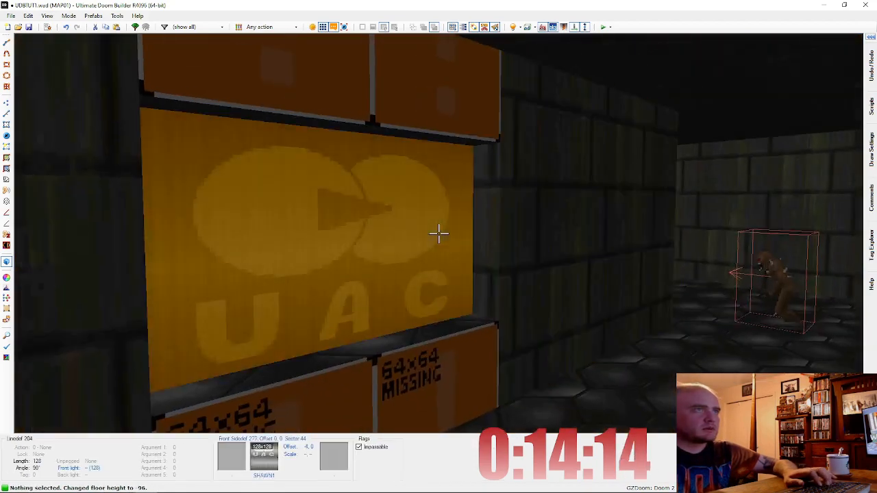
Step: Paste the STONE3 texture onto the missing surfaces above and below both UAC recesses and make the lower textures unpegged
key("f")
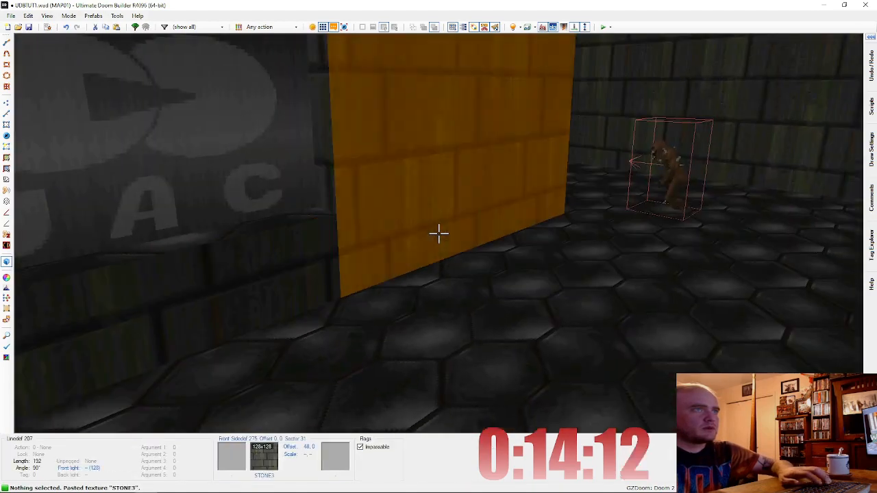
key("ctrl+v")
key("l")
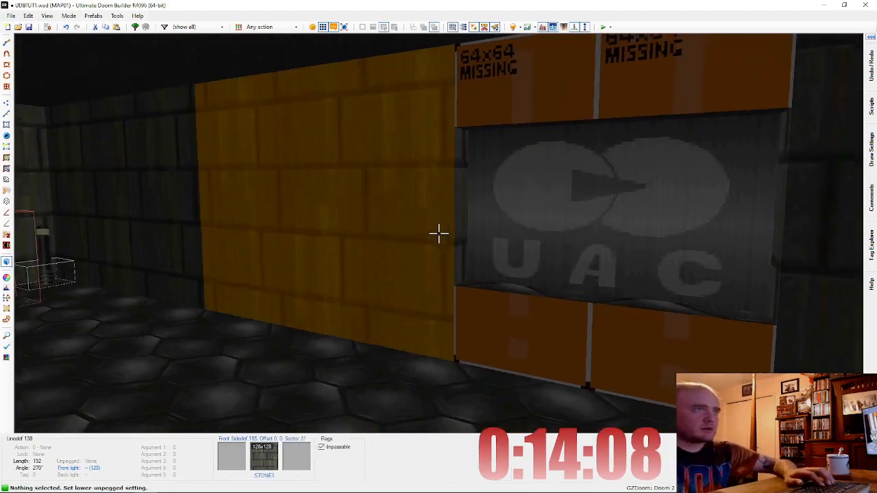
key("ctrl+v")
Step: Copy LITE5 from the switch recess onto the first UAC recess's side walls, floor and ceiling, and raise its sector brightness to 184
key("e")
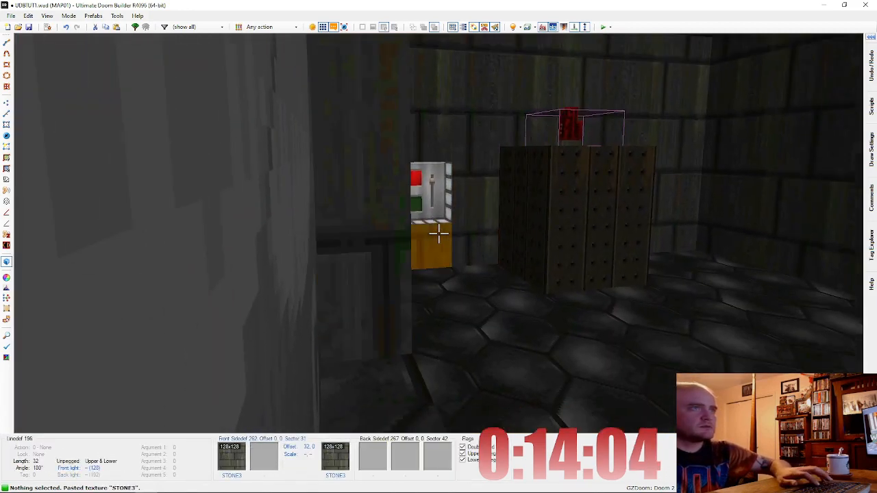
key("ctrl+c")
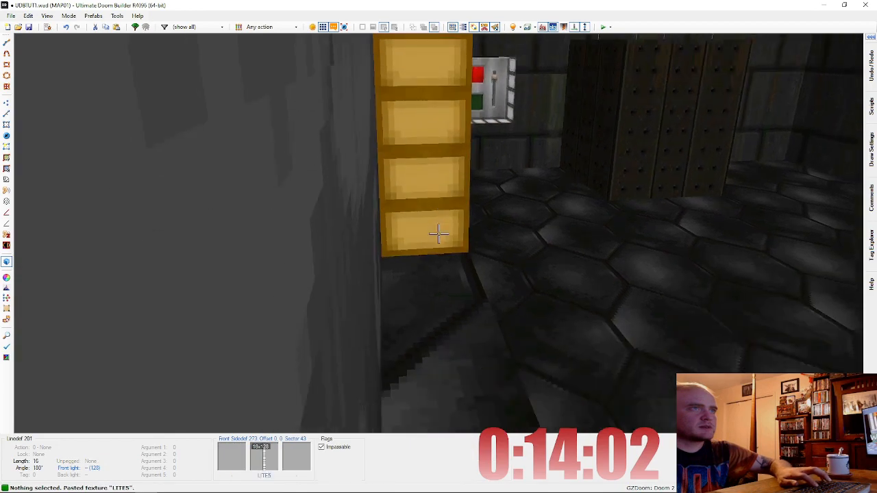
key("ctrl+v")
key("ctrl+v")
key("ctrl+v")
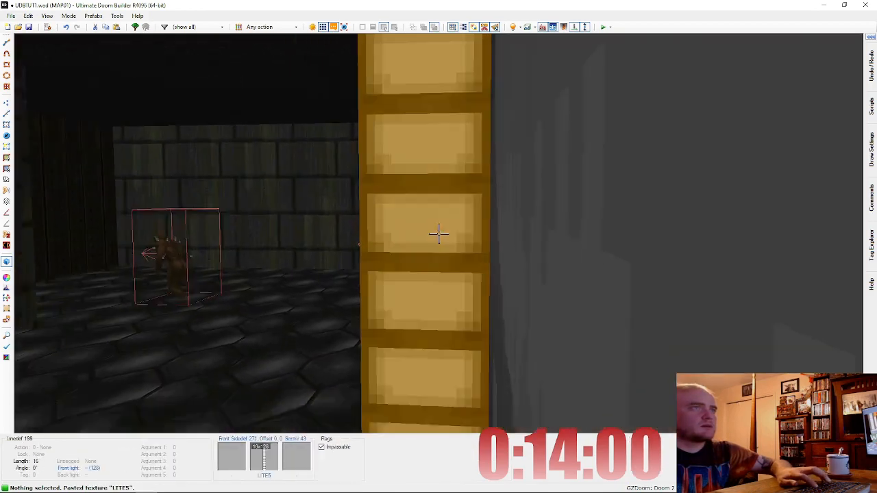
key("d")
scroll(438, 233, "up", 3, "ctrl")
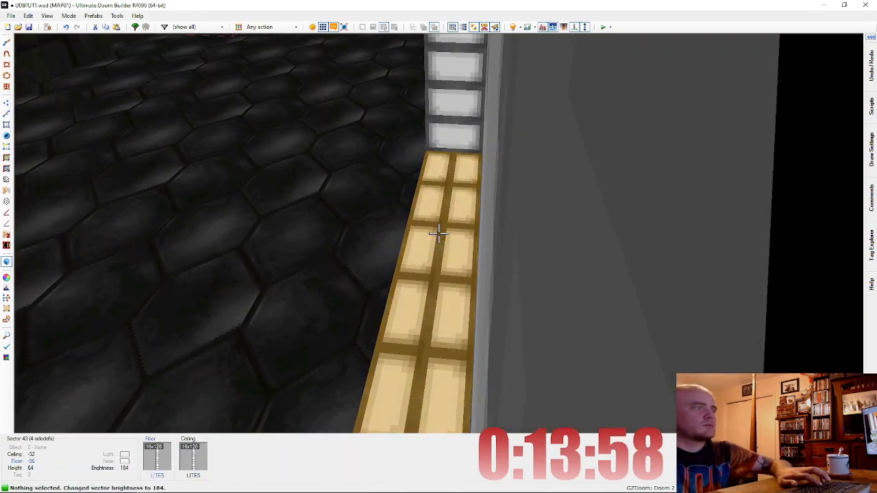
key("ctrl+v")
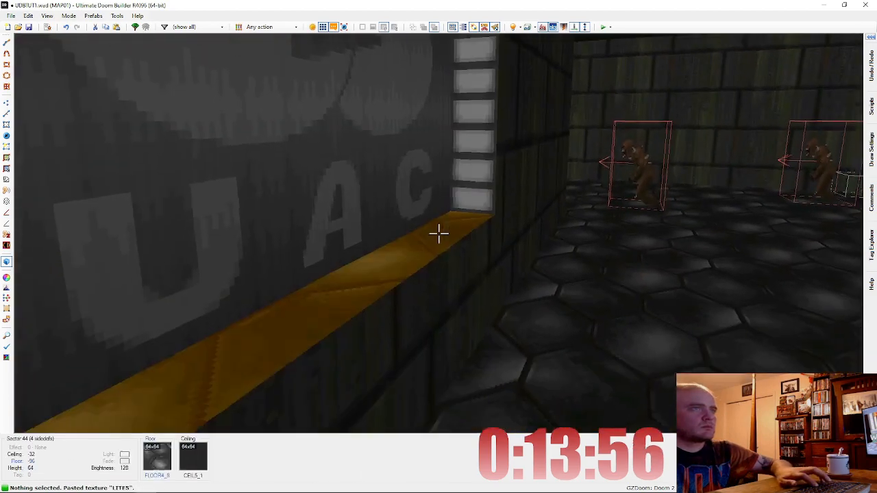
Step: Cover the opposite UAC recess's floor, ceiling and side walls with LITE5 and raise its sector brightness to 192
key("ctrl+v")
key("f")
key("ctrl+v")
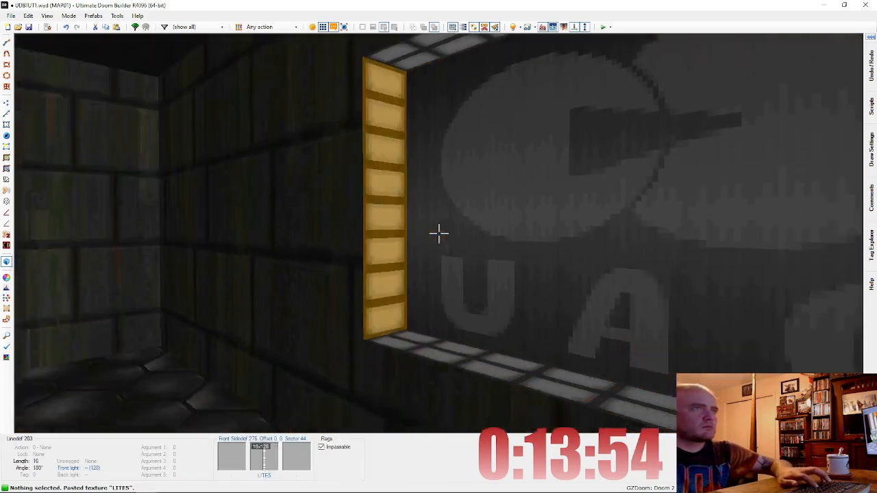
scroll(438, 234, "up", 2, "ctrl")
scroll(439, 234, "up", 4, "ctrl")
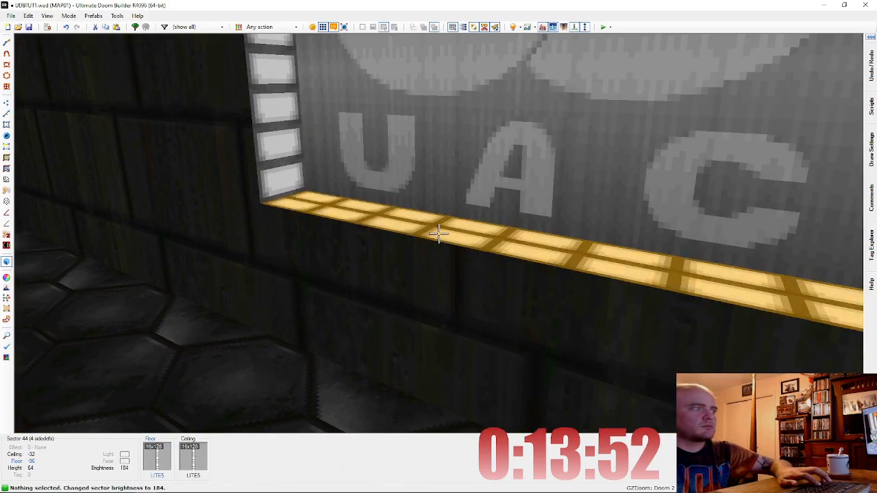
scroll(438, 233, "up", 1, "ctrl")
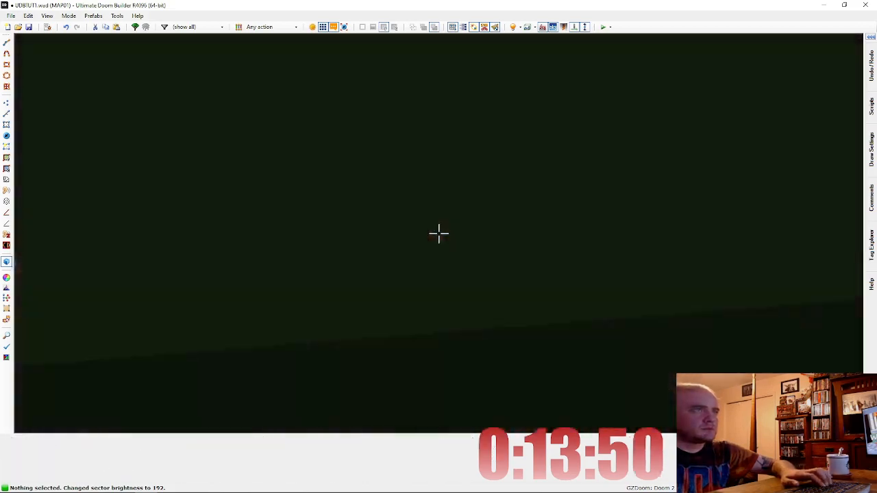
Step: Place two east-facing Hell Knights in the keycard room, one on each side in front of the red keycard pedestal
key("e")
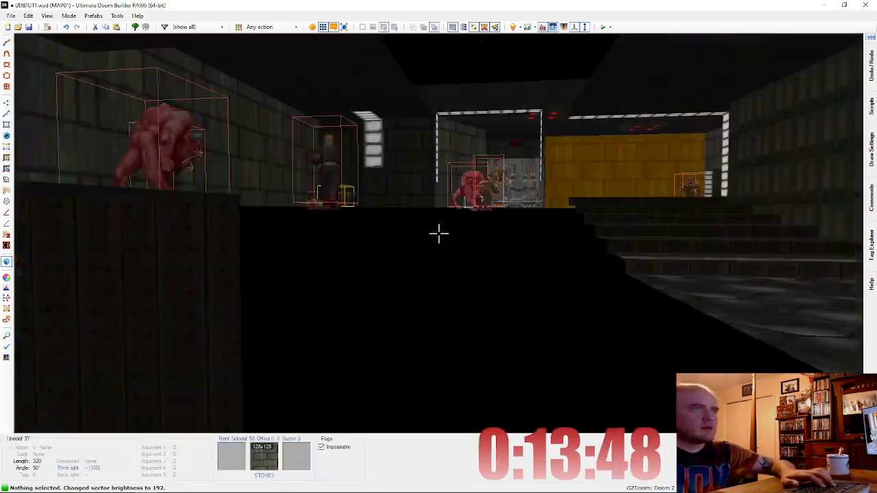
key("d")
key("w")
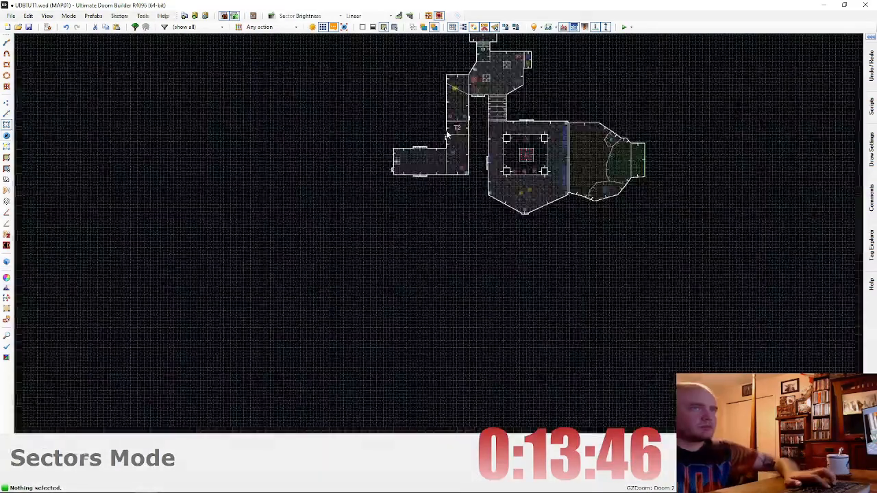
scroll(438, 146, "up", 8)
key("t")
key("Insert")
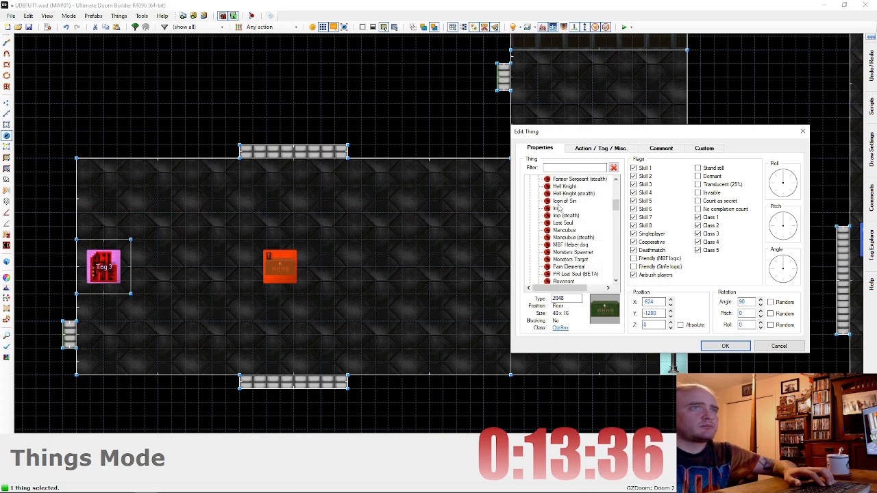
left_click(726, 345)
right_click_drag(255, 264, 235, 244)
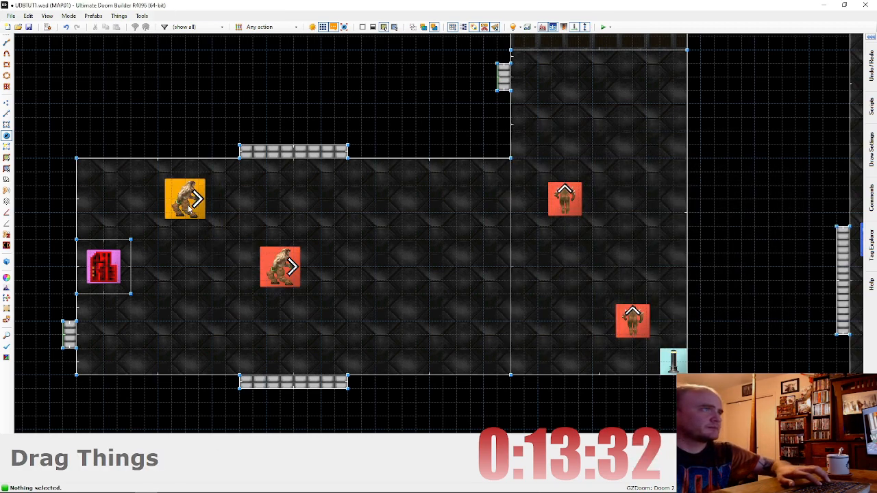
left_click_drag(281, 269, 177, 339)
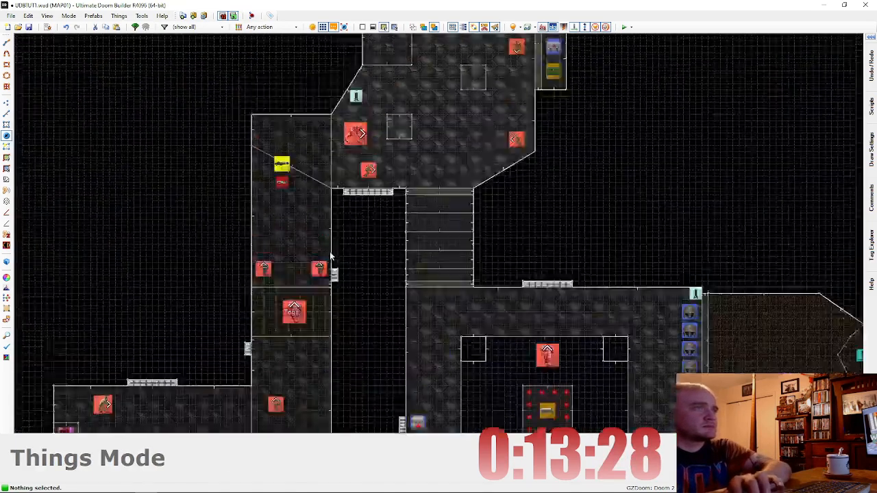
Step: Launch the map in Doom 2 and play-test the starting area, collecting the shotgun and bonuses and shooting the Demon
scroll(330, 256, "down", 6)
scroll(294, 120, "up", 8)
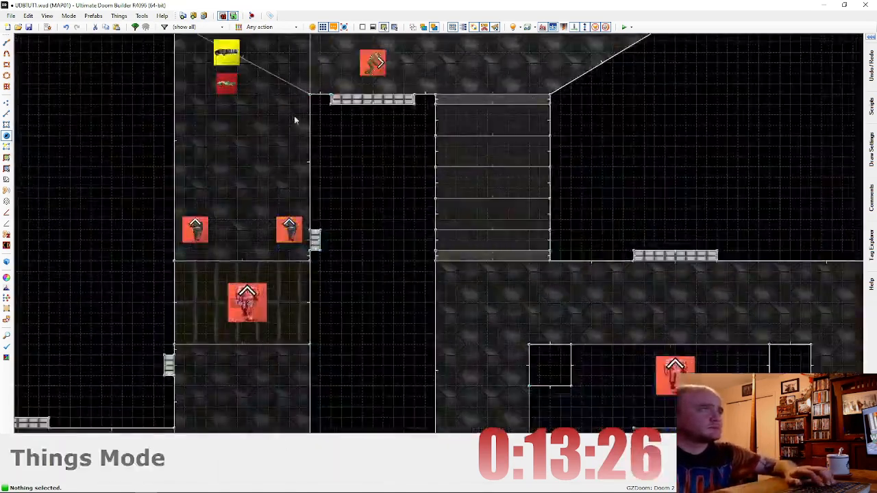
key("F9")
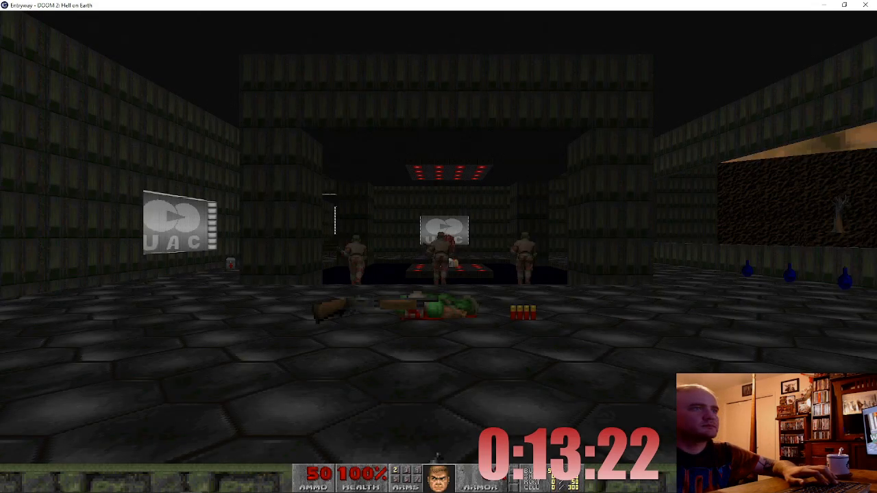
key("w")
key("w")
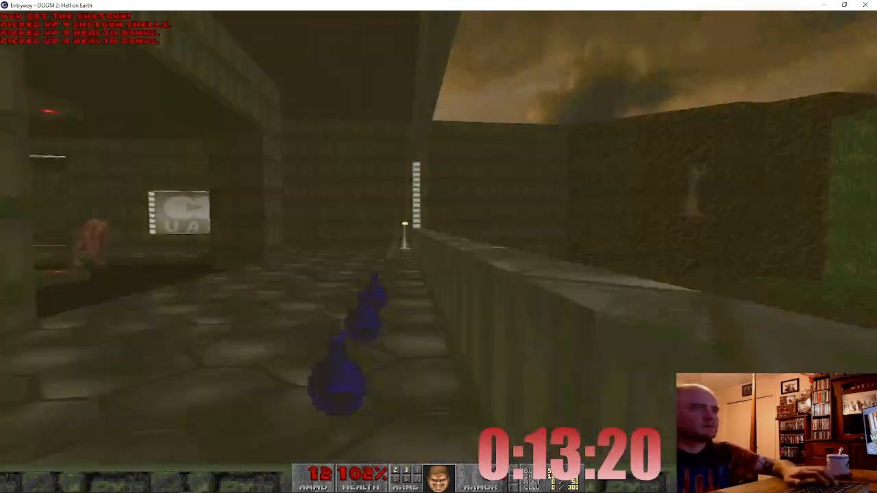
key("w")
key("ctrl")
key("ctrl")
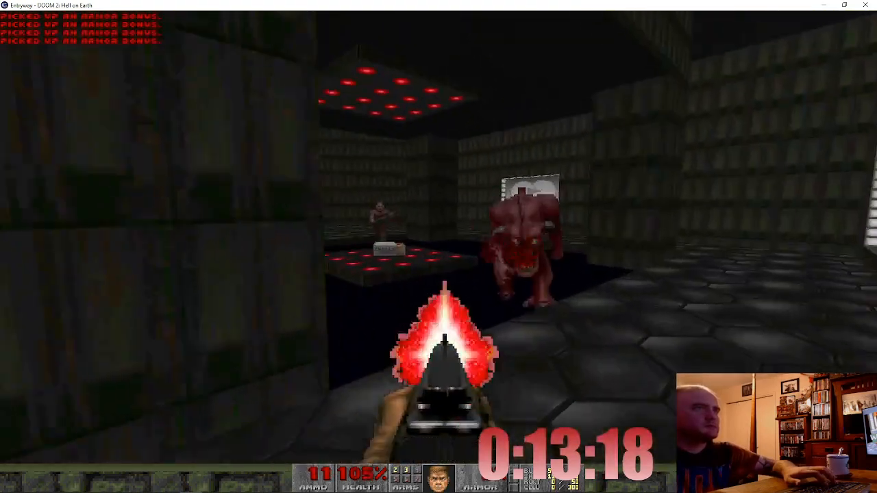
key("s")
key("ctrl")
key("ctrl")
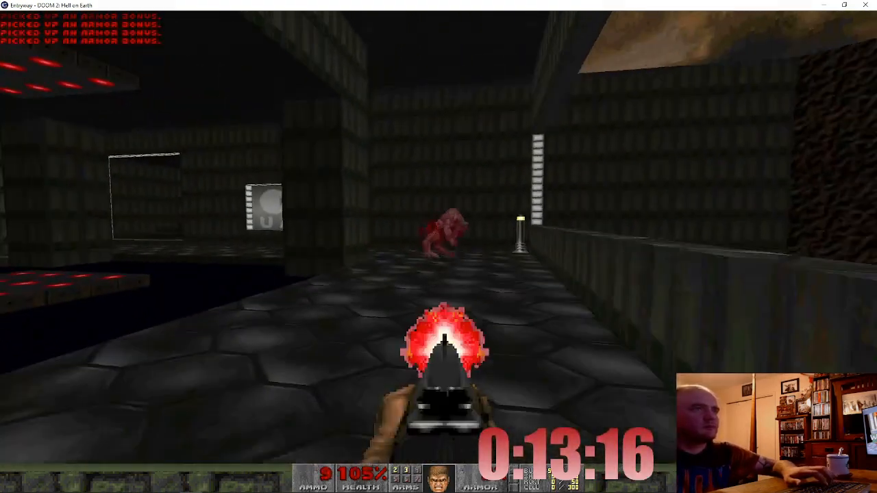
Step: Test-play the pit room and the stairway beyond it, shooting the monsters met on the way
key("w")
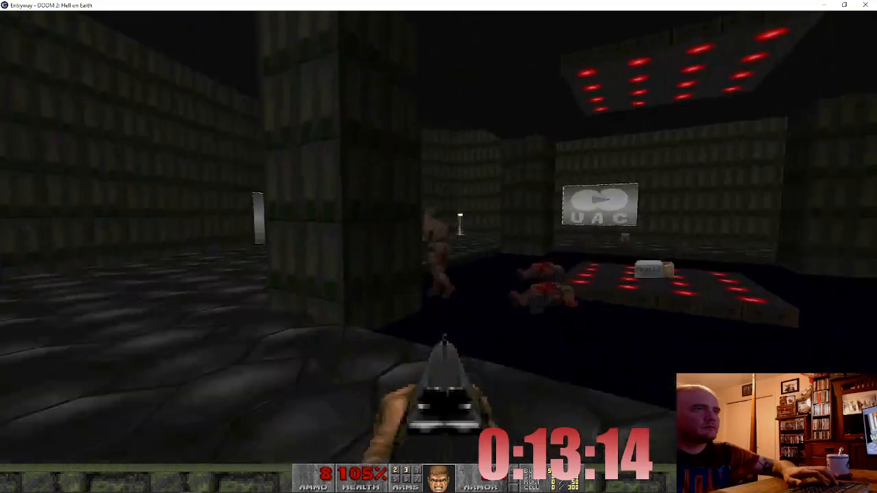
key("ctrl")
key("w")
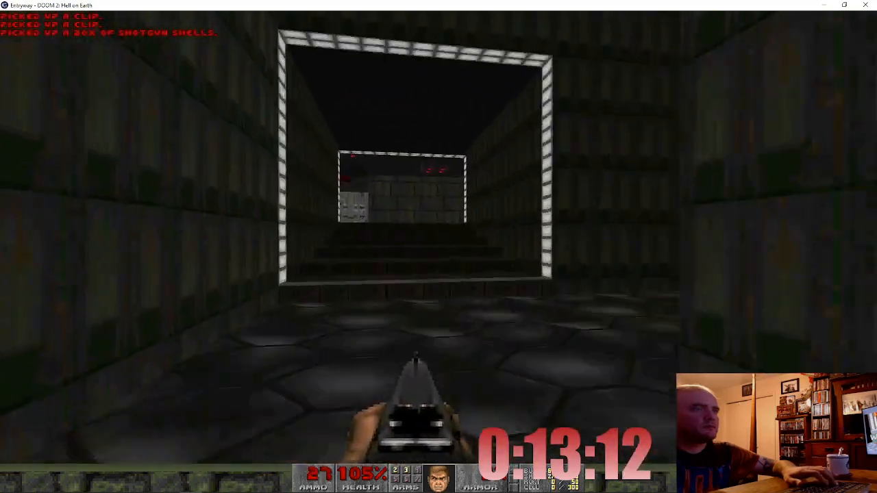
key("2")
key("w")
key("ctrl")
key("ctrl")
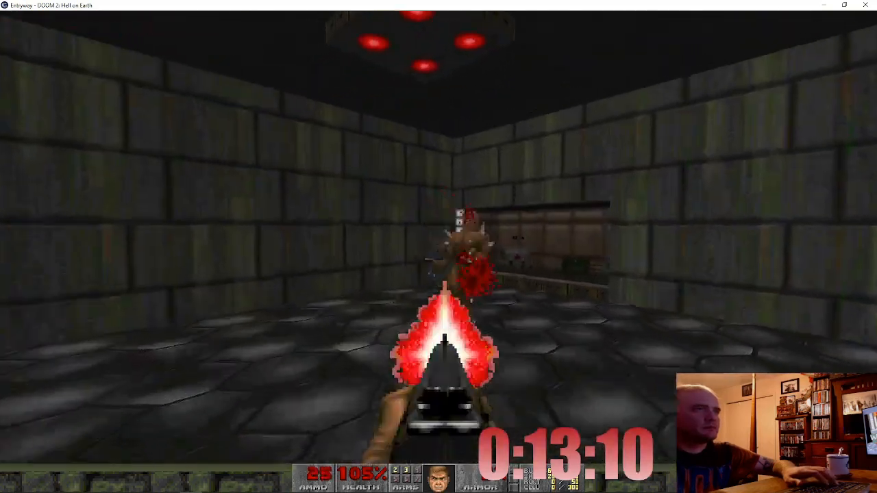
key("ctrl")
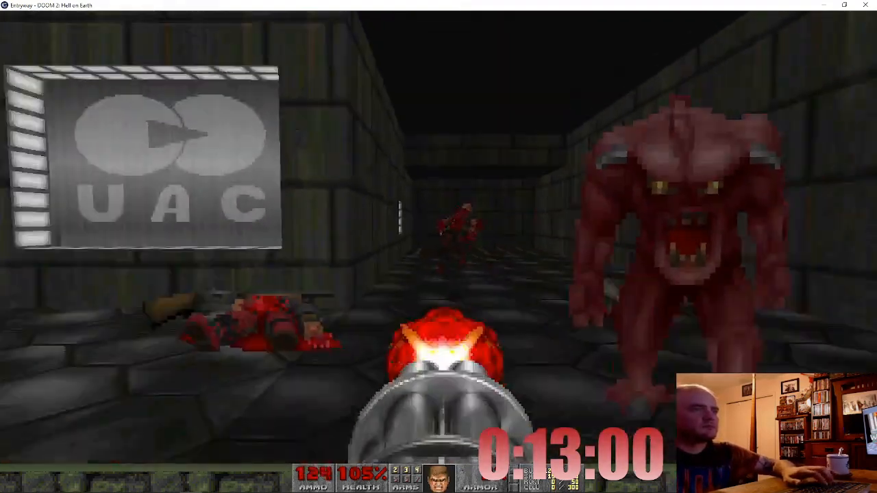
Step: Shoot the demons in the corridor beside the UAC sign with the chaingun and advance to the wall switch
key("ctrl")
key("Right")
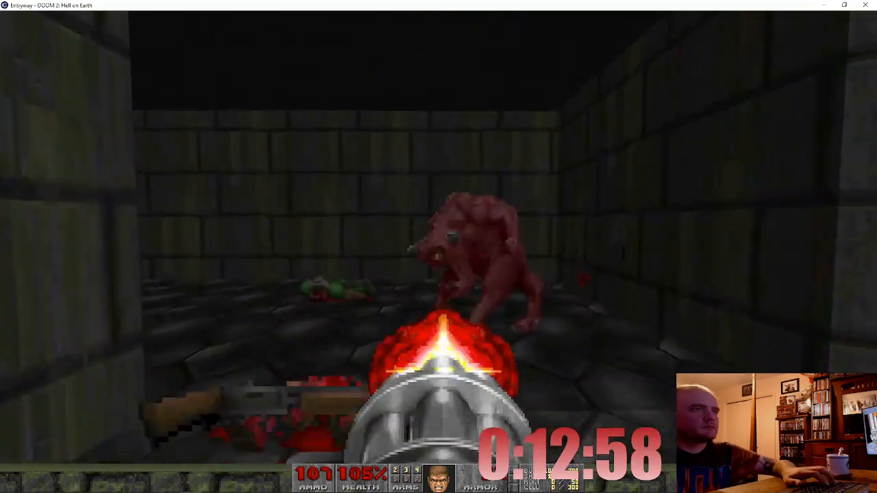
key("ctrl")
key("Up")
key("Left")
key("Right")
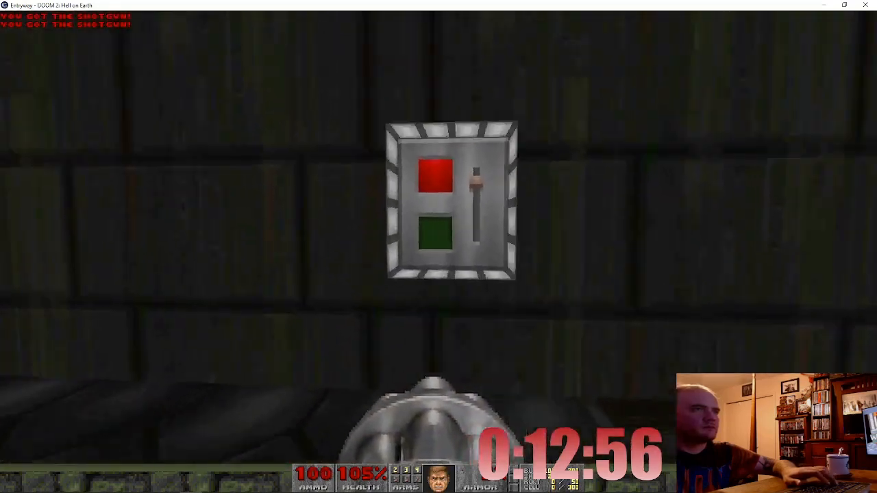
Step: Shoot the imps near the floor lamp with the chaingun and advance into the long corridor
key("Right")
key("ctrl")
key("Left")
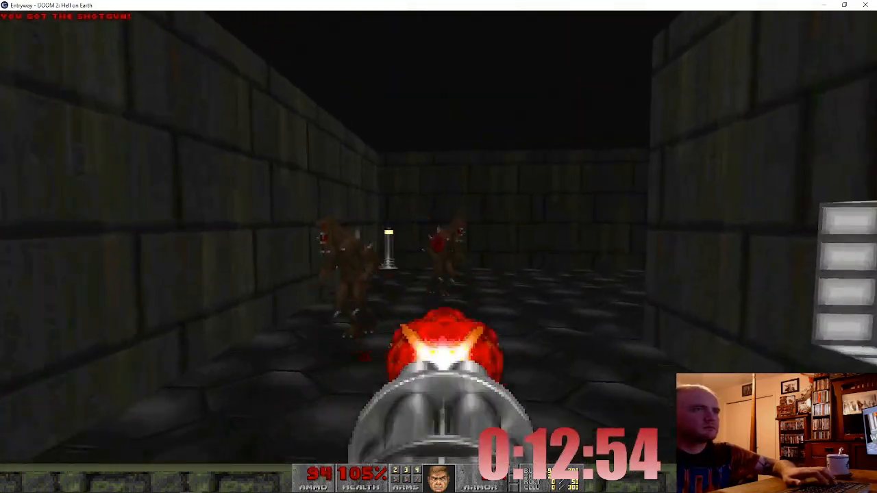
key("ctrl")
key("Up")
key("Right")
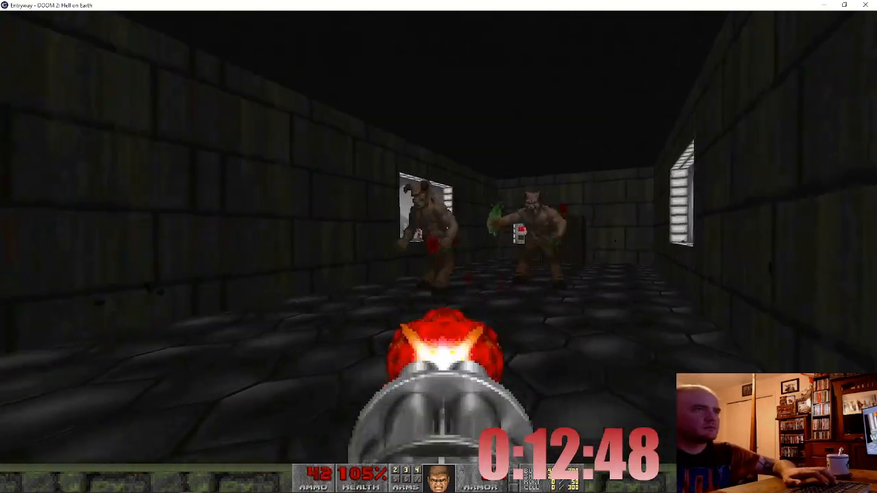
Step: Fight the two hell knights between the UAC signs in the long corridor with the chaingun
key("ctrl")
key("Right")
key("ctrl")
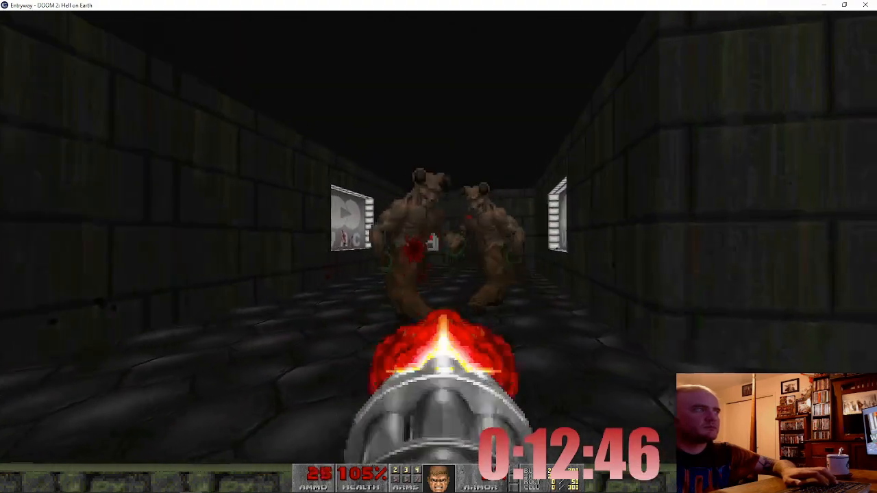
key("Right")
key("ctrl")
key("Left")
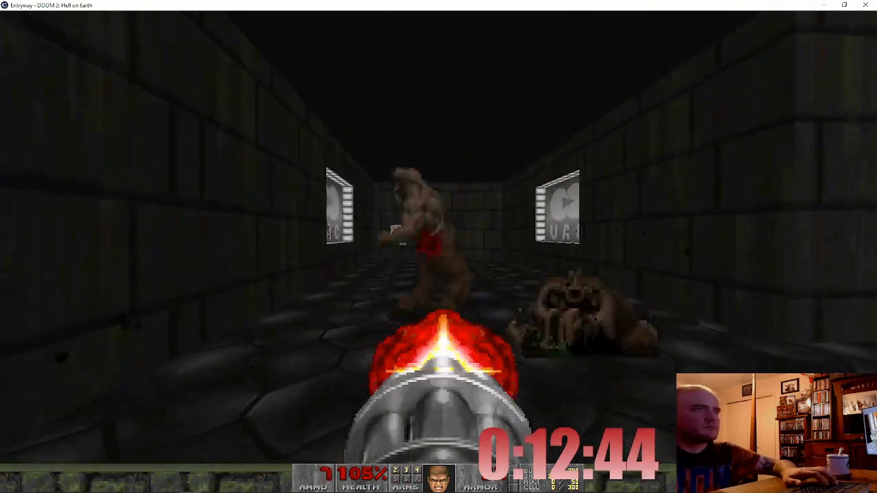
Step: Fight the remaining hell knights around the corridor corner with the shotgun
key("Up")
key("Down")
key("ctrl")
key("ctrl")
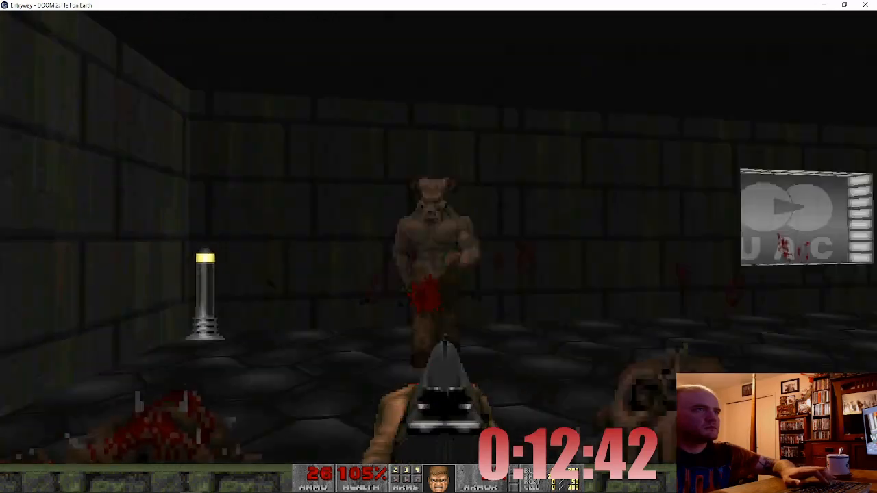
key("Right")
key("Right")
key("ctrl")
key("ctrl")
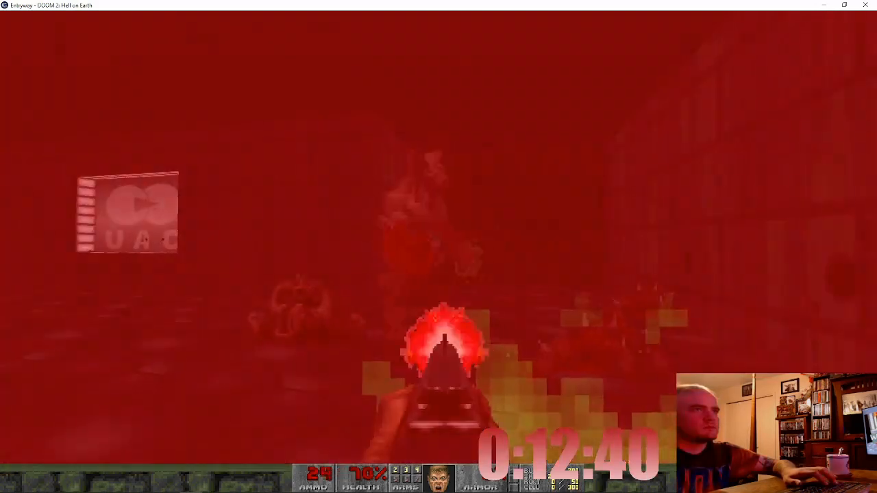
key("Left")
key("ctrl")
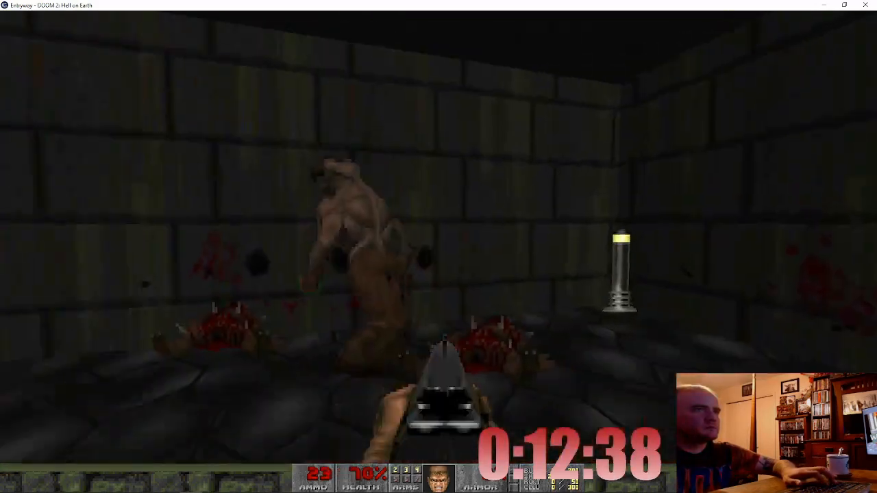
Step: Activate the wall switch at the far end of the corridor and collect the red keycard
key("Left")
key("Up")
key("Up")
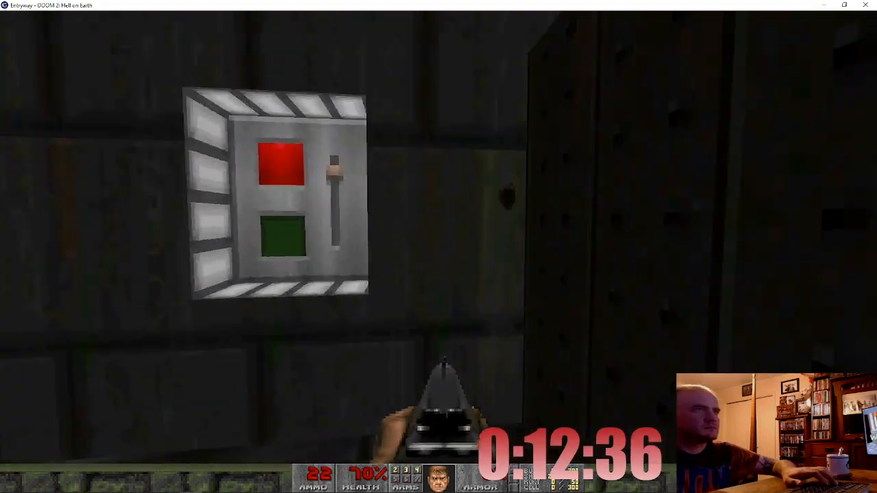
key("space")
key("Right")
key("Up")
key("Right")
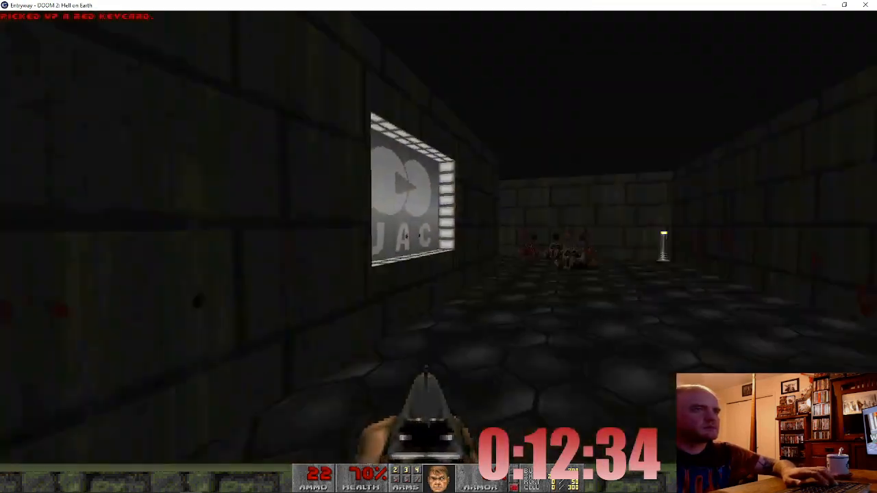
Step: Quit the test game and return to the map editor
key("Escape")
key("Up")
key("Return")
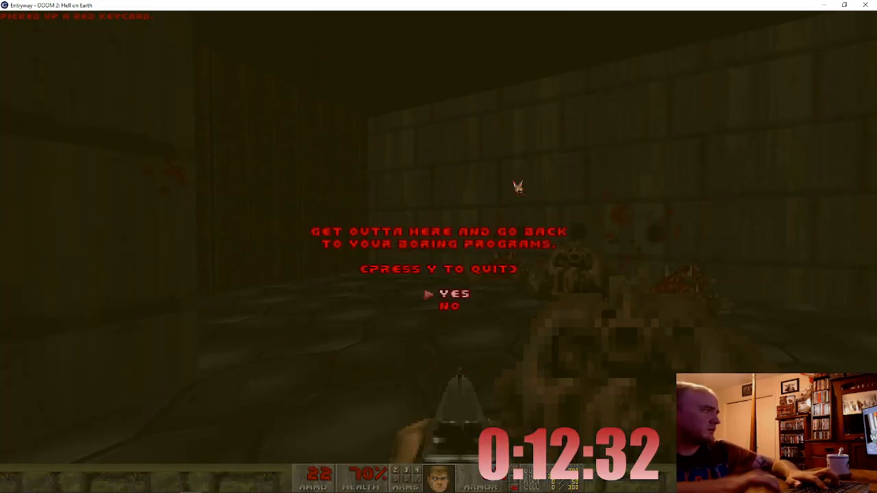
key("y")
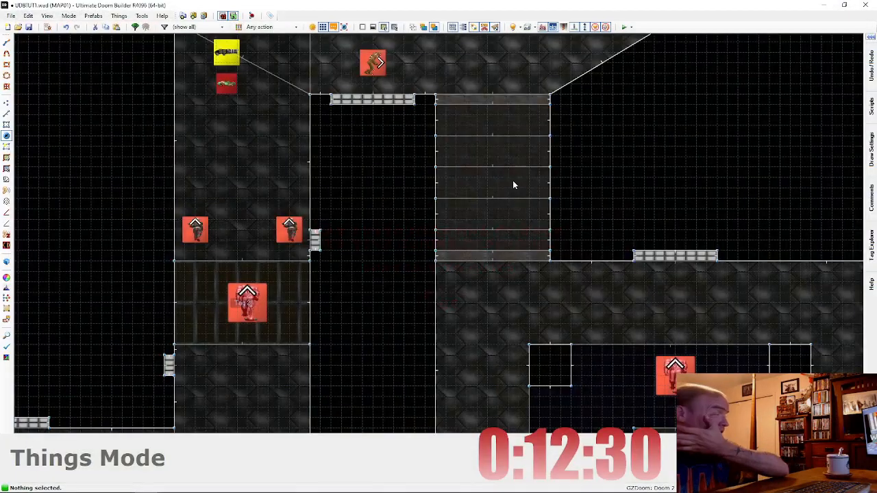
Step: Insert a Box of Shells in the southwest corner of the western room, below the Tag 3 square
scroll(512, 184, "down", 4)
scroll(421, 262, "up", 4)
key("Left")
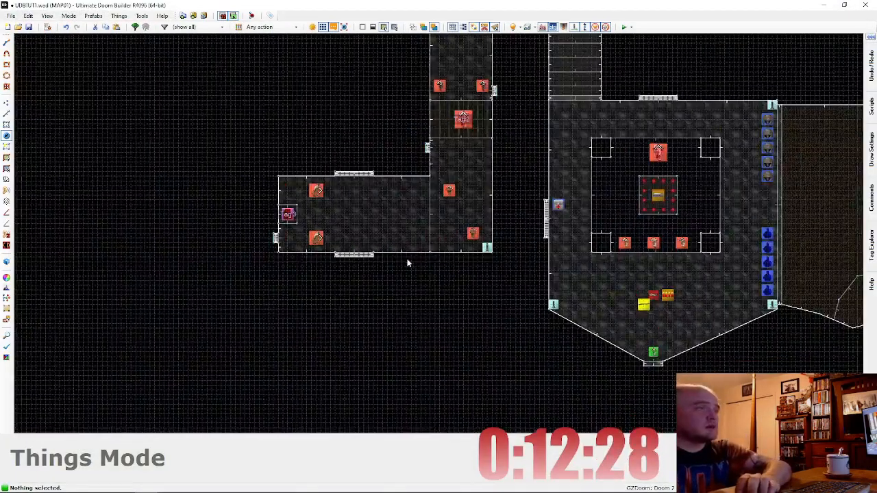
key("Up")
scroll(486, 273, "up", 1)
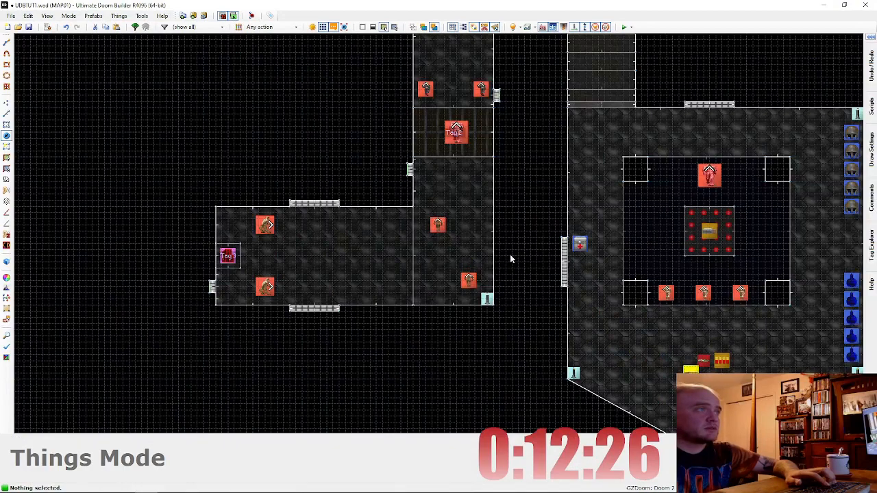
scroll(510, 254, "down", 2)
key("Right")
key("Up")
scroll(366, 280, "up", 1)
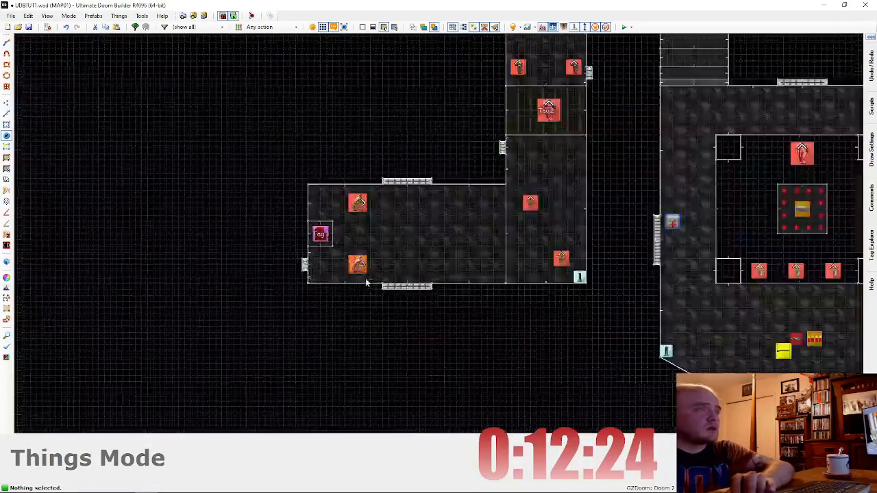
scroll(308, 279, "up", 1)
key("Insert")
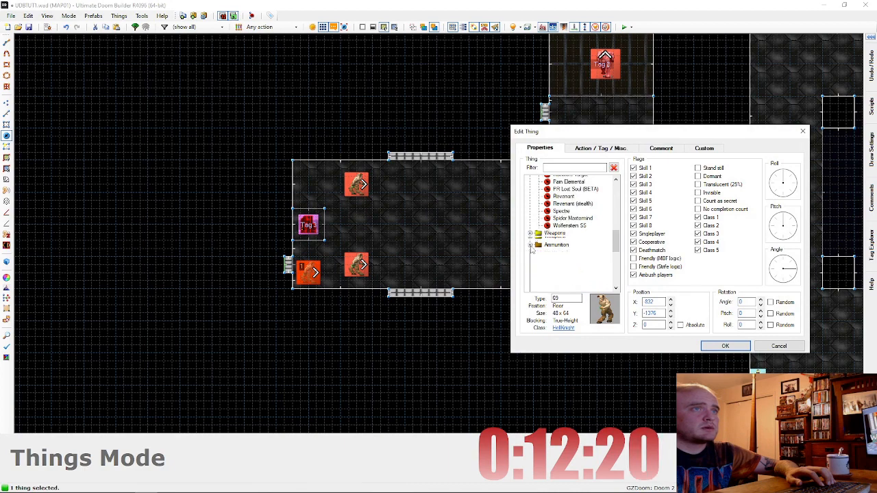
left_click(530, 245)
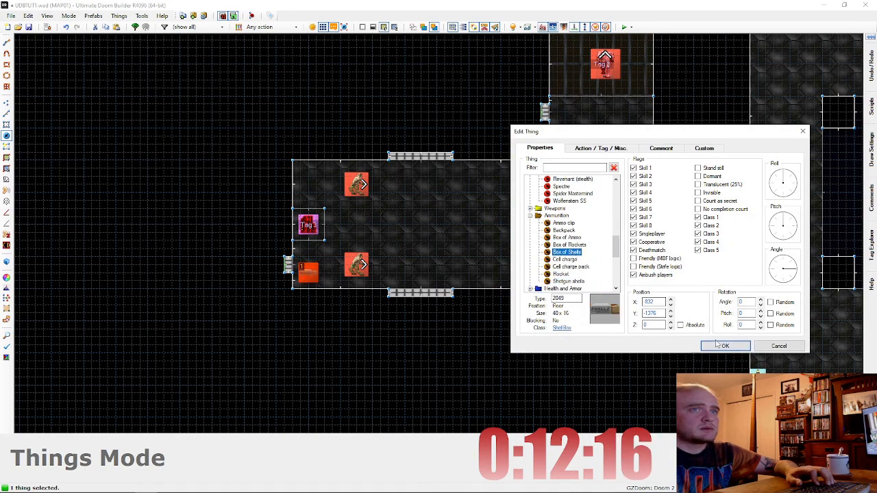
type("c")
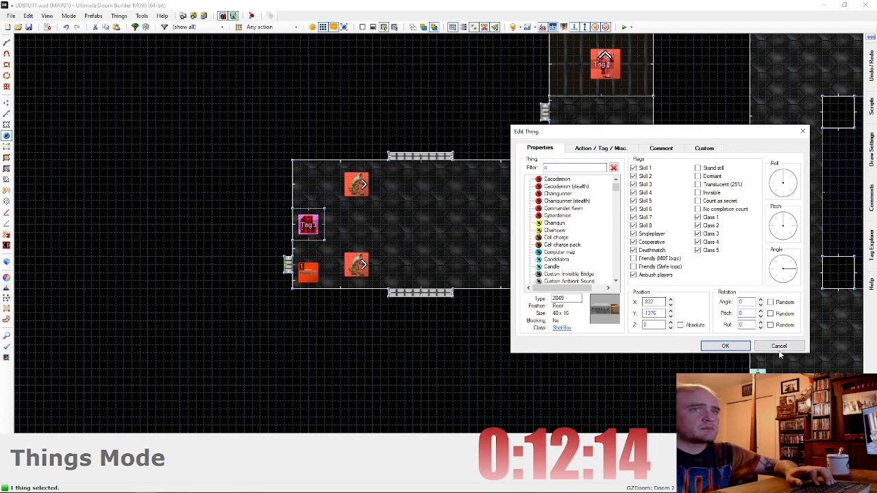
left_click(723, 346)
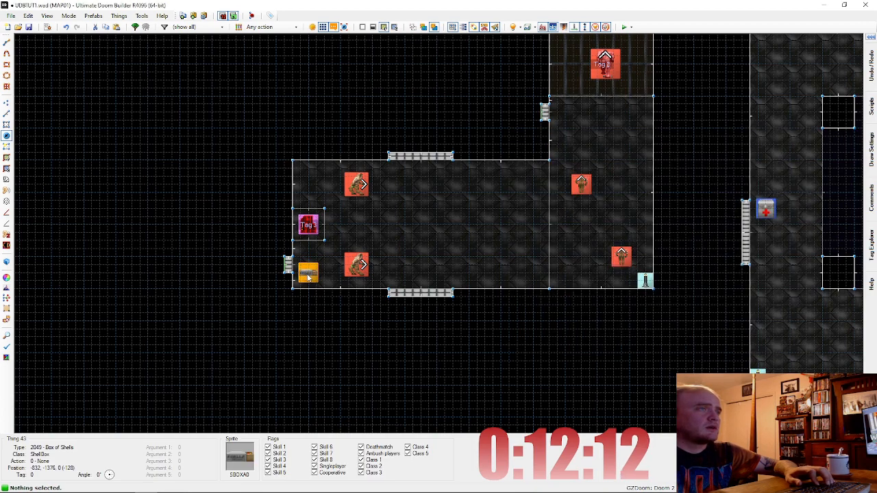
Step: Add a Box of Ammo in the northwest corner of the western room, above the Tag 3 square
left_click_drag(308, 277, 322, 261)
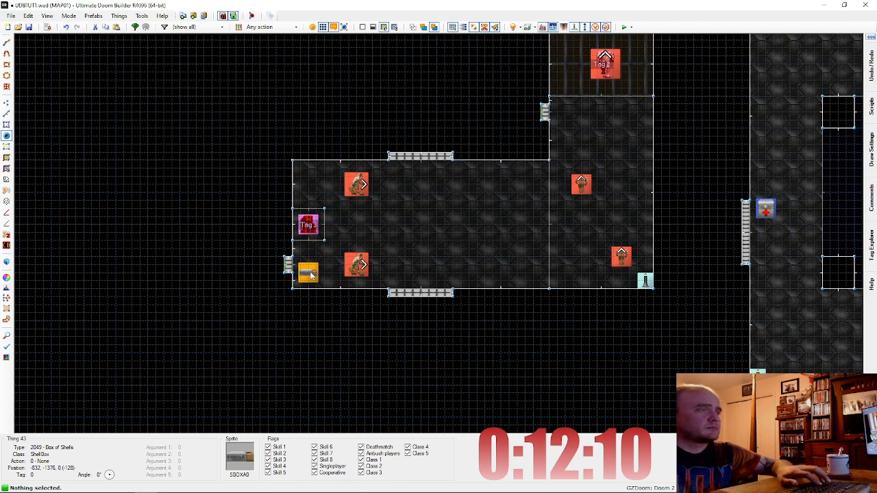
key("t")
double_click(310, 183)
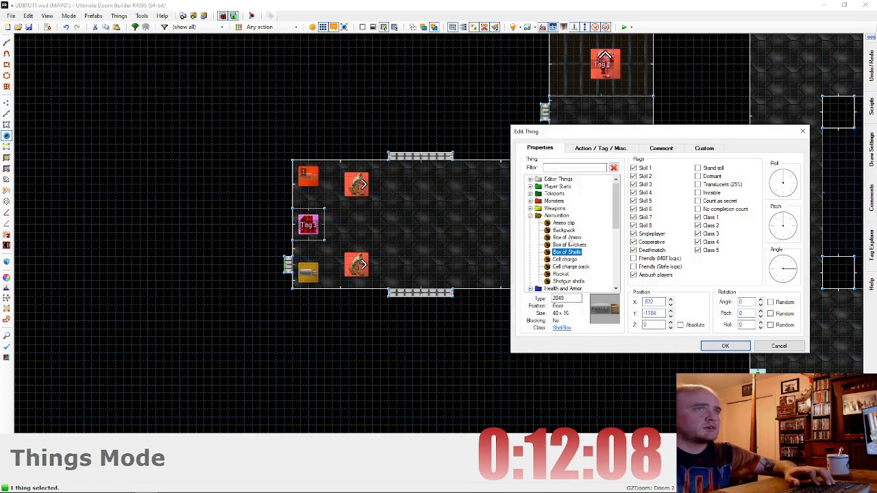
left_click(706, 346)
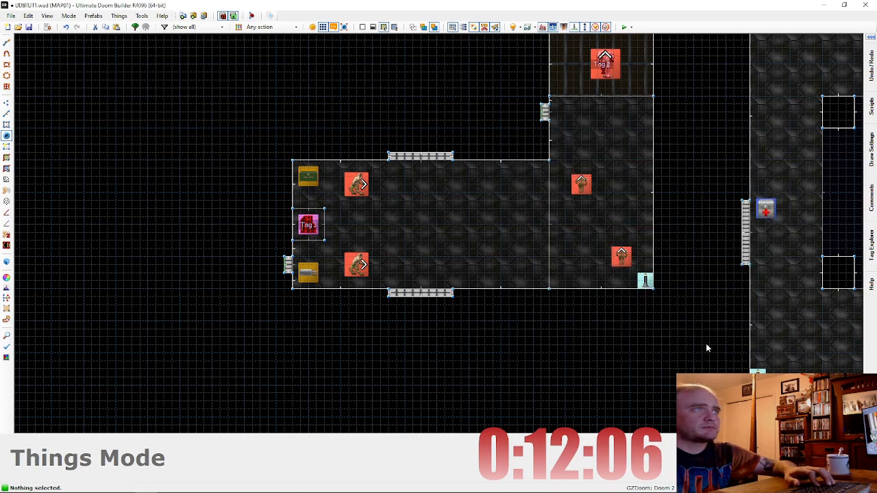
Step: Place two Cacodemons facing west at 180°, one above the other, in the void between the corridor and the pit room
scroll(688, 244, "down", 1)
key("Right")
middle_click_drag(608, 266, 517, 311)
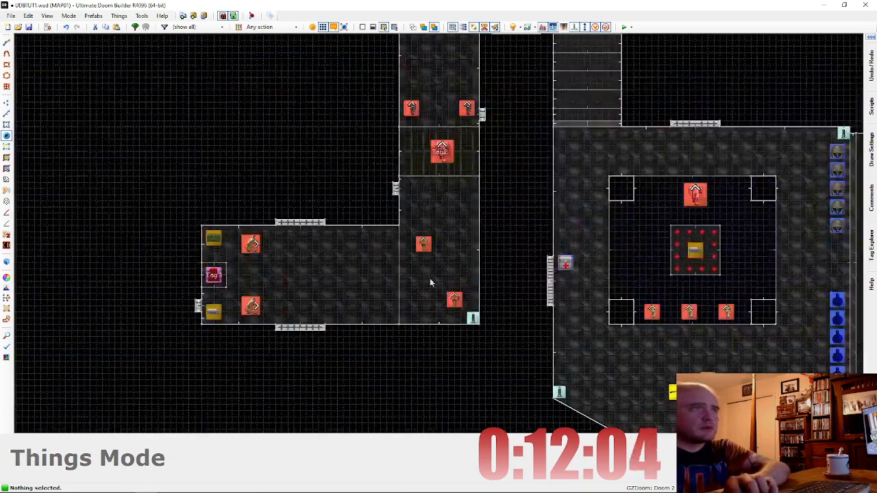
scroll(518, 281, "up", 2)
key("ctrl+d")
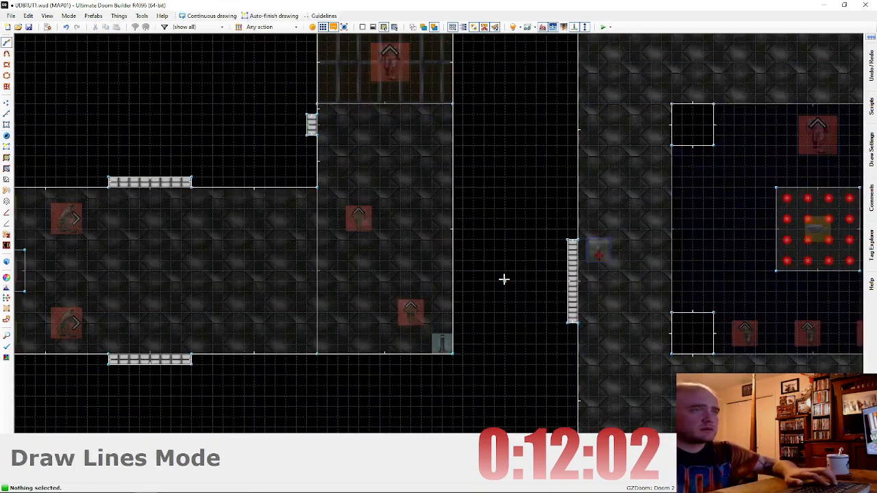
key("t")
right_click(508, 301)
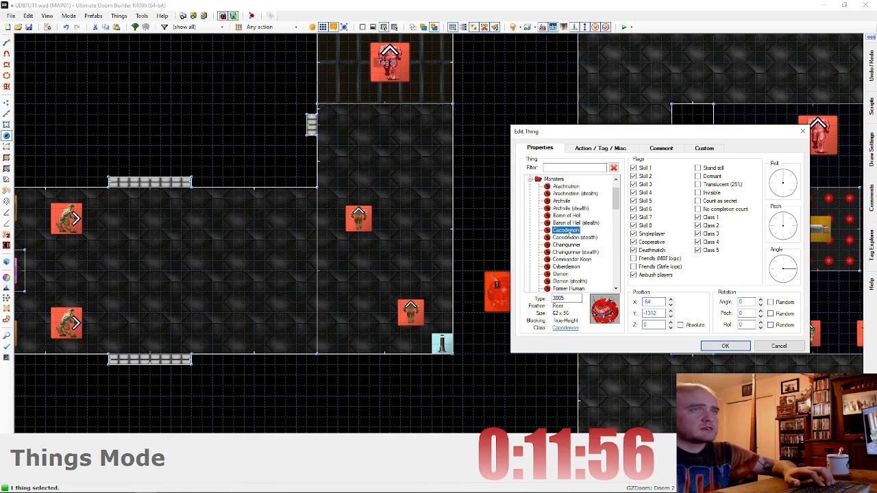
left_click(725, 346)
left_click_drag(494, 291, 484, 303)
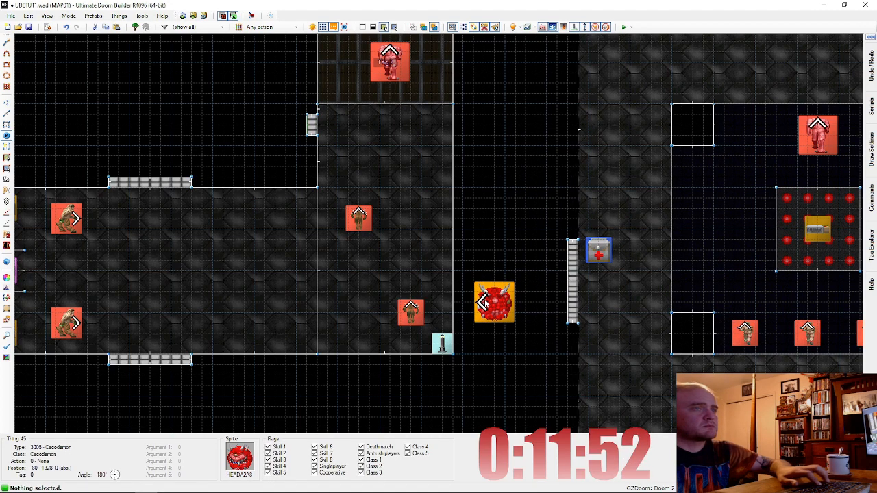
key("ctrl+c")
key("ctrl+v")
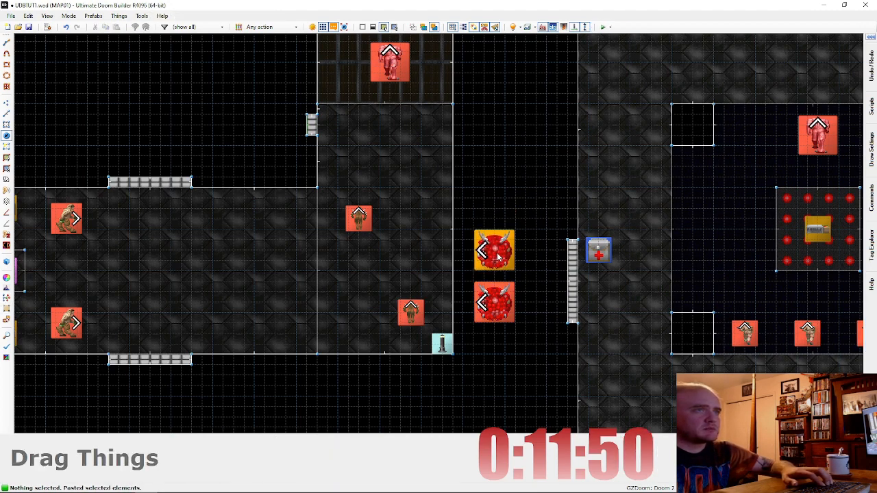
Step: Draw a rectangular sector 96 by 176 around the Cacodemons and move it north, level with the western room's north wall
key("d")
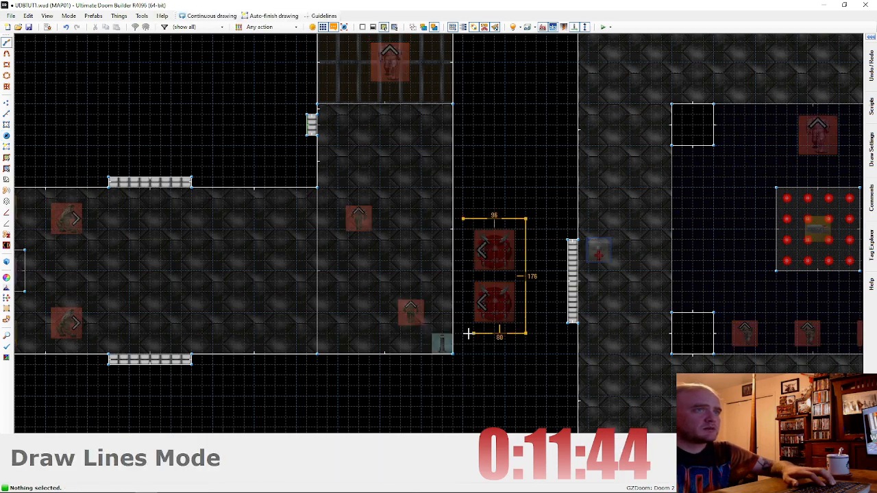
left_click(468, 225)
key("s")
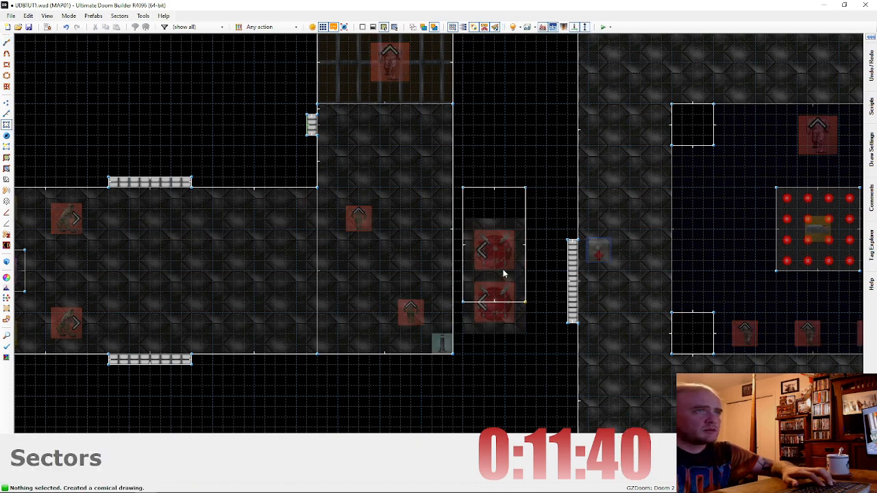
Step: Move the two Cacodemons north together so both sit inside the new rectangular sector
key("t")
left_click(493, 315)
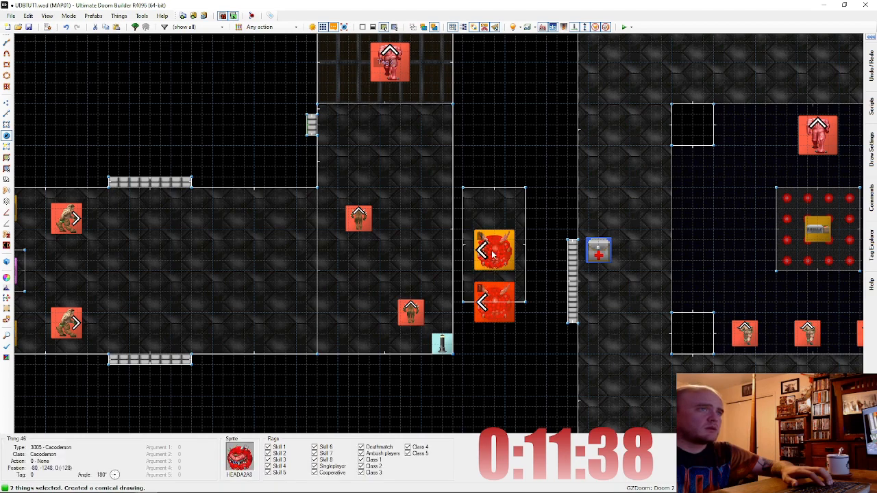
left_click_drag(492, 254, 491, 232)
Step: Lower the Cacodemon sector's ceiling to -40 and raise its floor to -120
key("w")
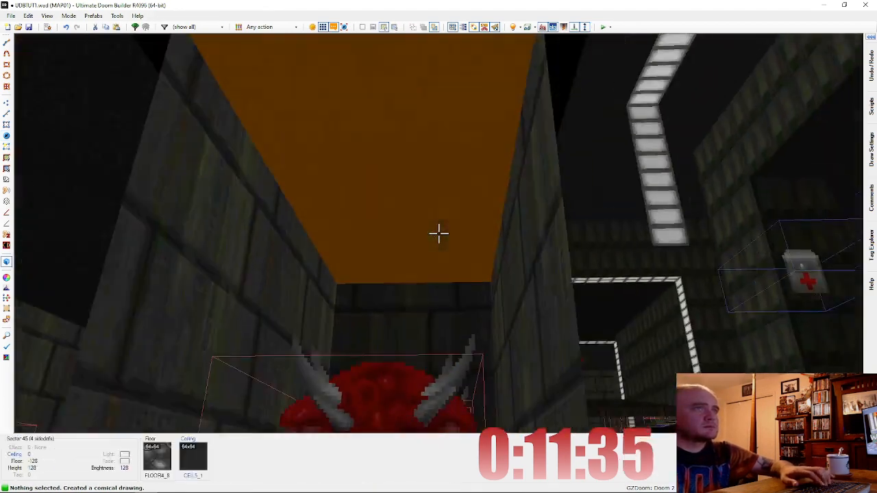
left_click(438, 233)
key("d")
scroll(438, 233, "down", 4)
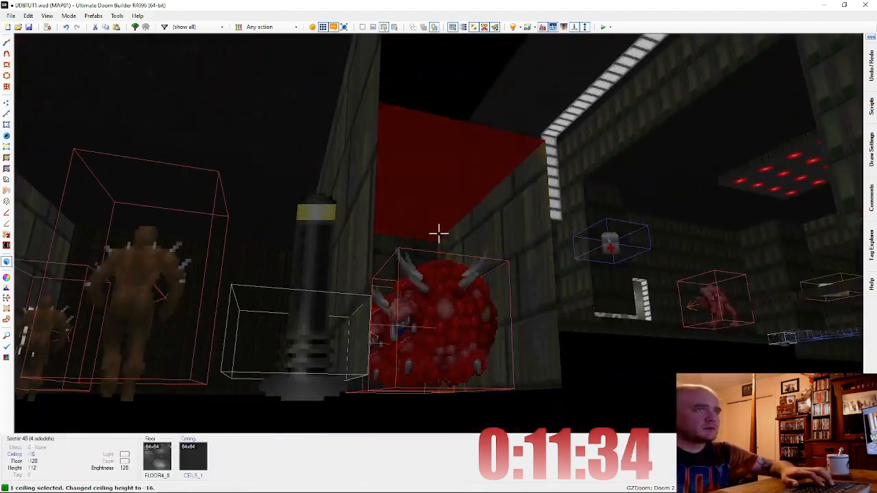
key("e")
key("c")
key("d")
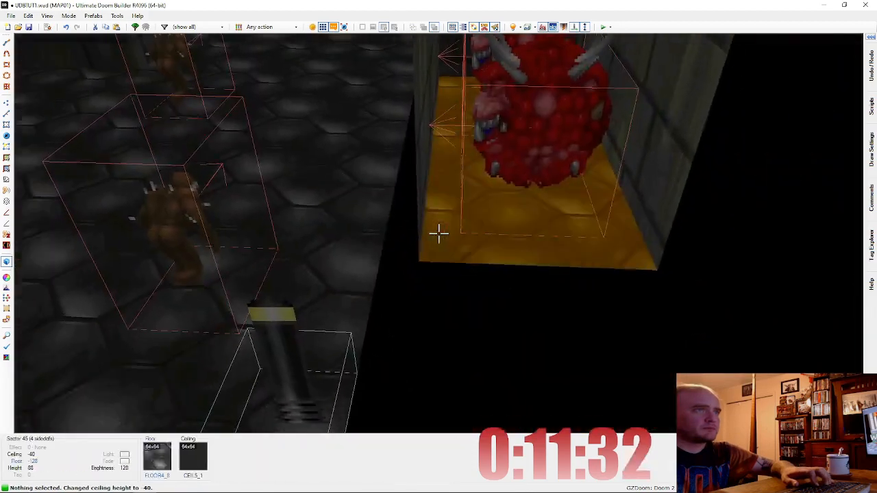
scroll(439, 234, "up", 1)
key("e")
key("d")
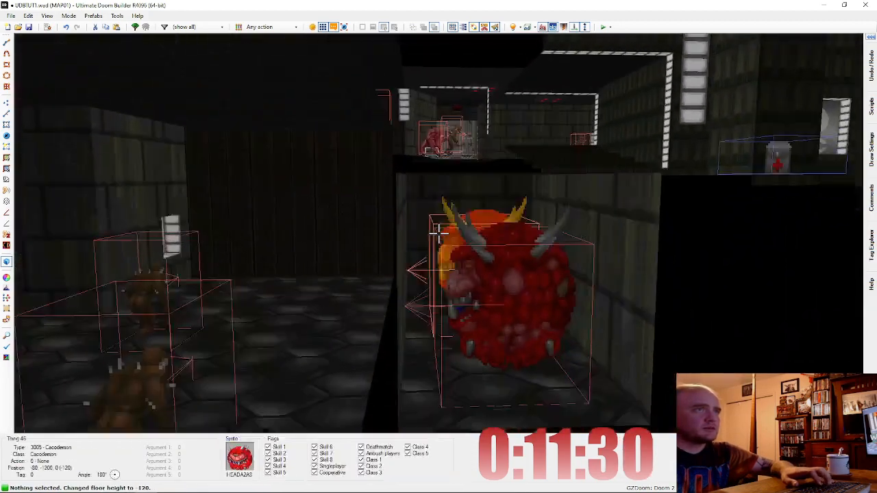
Step: Draw lines forming a strip 16 wide and 176 long that joins the Cacodemon sector to the neighbouring room's east wall
key("s")
key("f")
key("w")
scroll(441, 241, "down", 3)
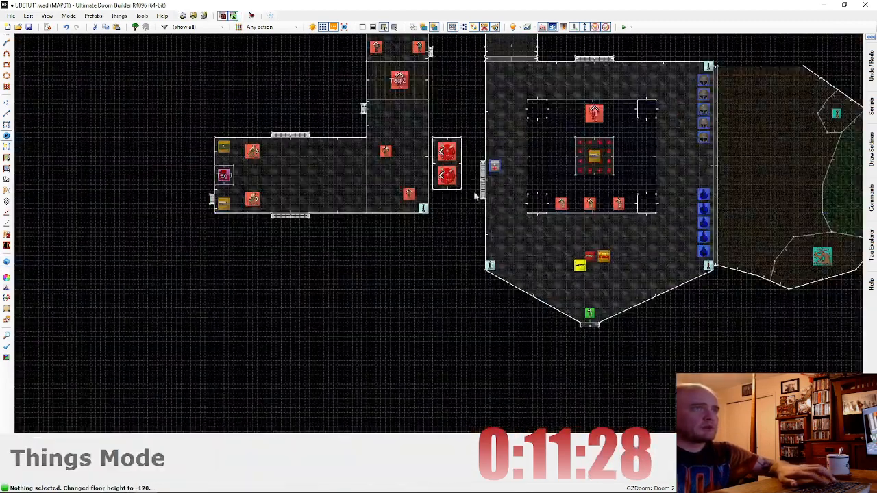
key("ctrl+d")
scroll(444, 144, "up", 4)
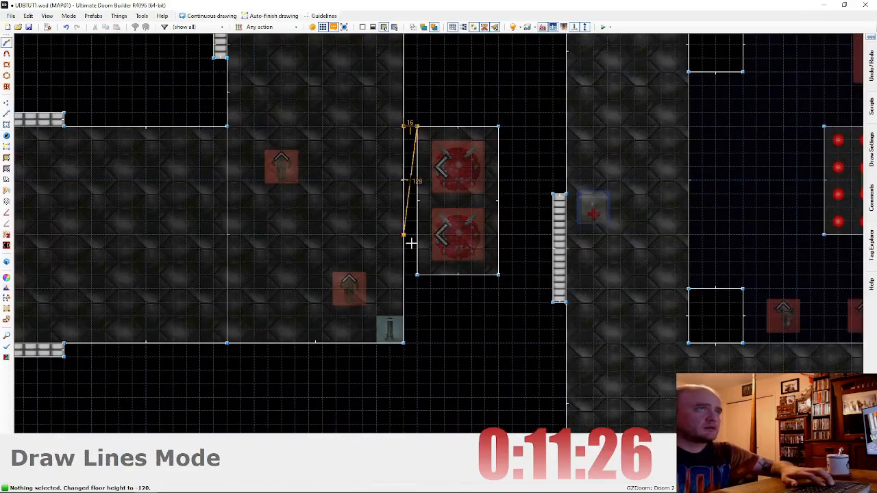
left_click(404, 127)
Step: Set the middle texture of the connecting strip's two short side walls to DOORTRAK
key("w")
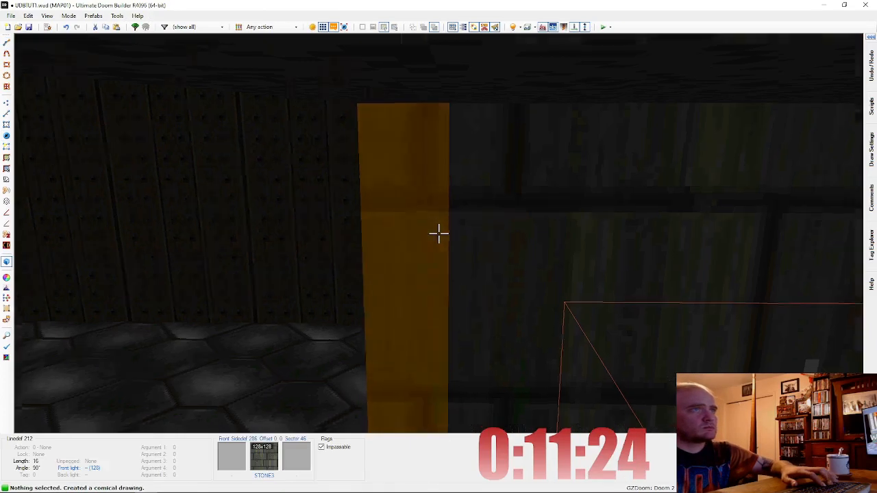
key("d")
key("e")
key("d")
key("f")
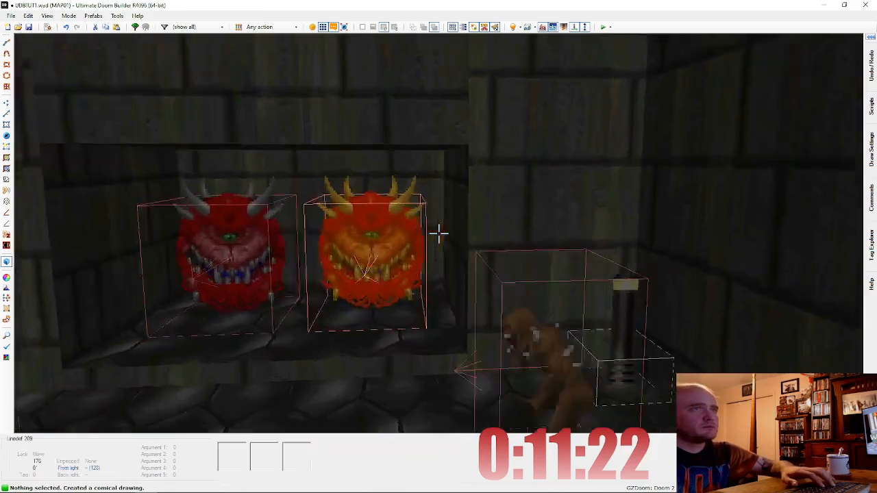
key("e")
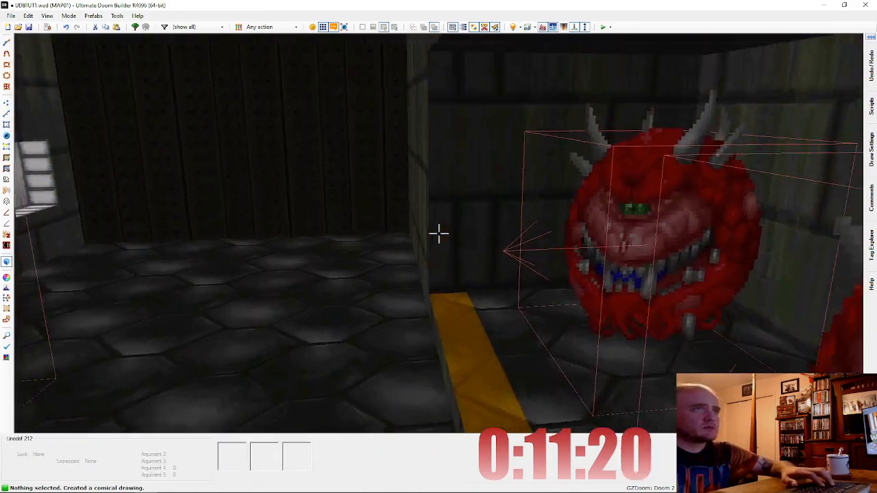
left_click(439, 234)
key("s")
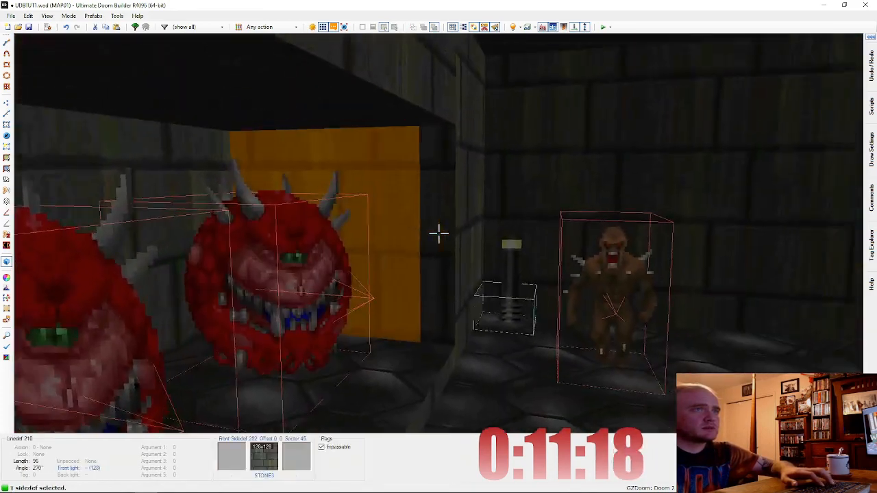
left_click(439, 233)
right_click(439, 234)
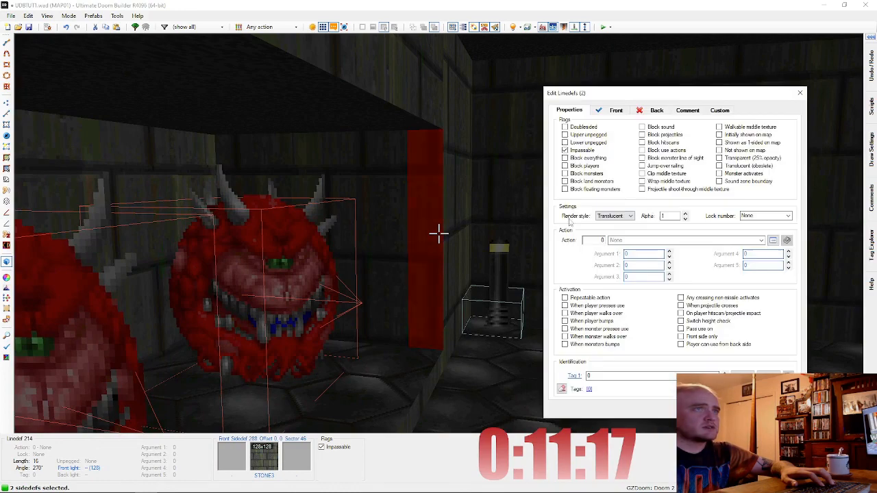
left_click(619, 112)
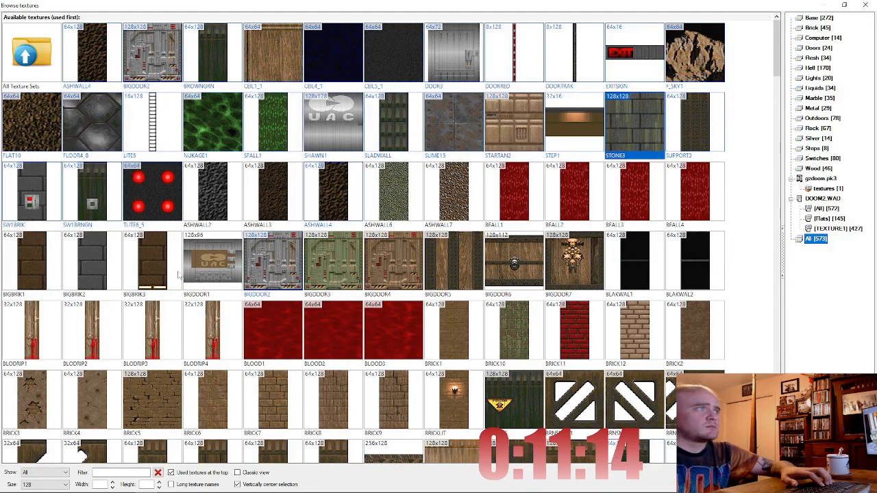
double_click(557, 68)
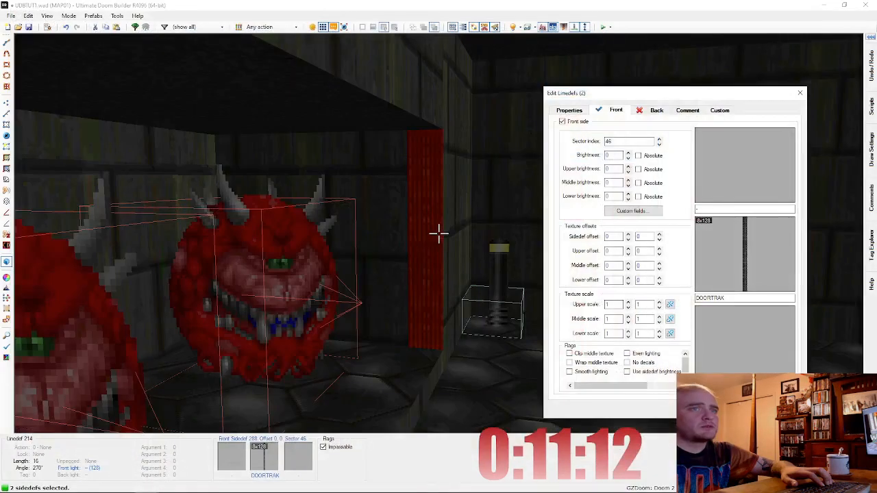
key("Return")
Step: Raise the connecting strip's floor to -40 to close off the Cacodemon closet
left_click(439, 233)
key("d")
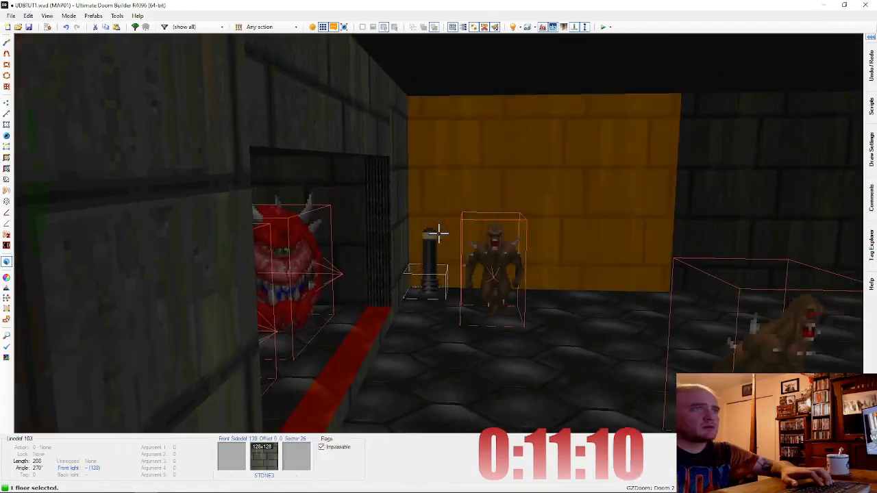
scroll(439, 234, "up", 6)
scroll(438, 234, "up", 4)
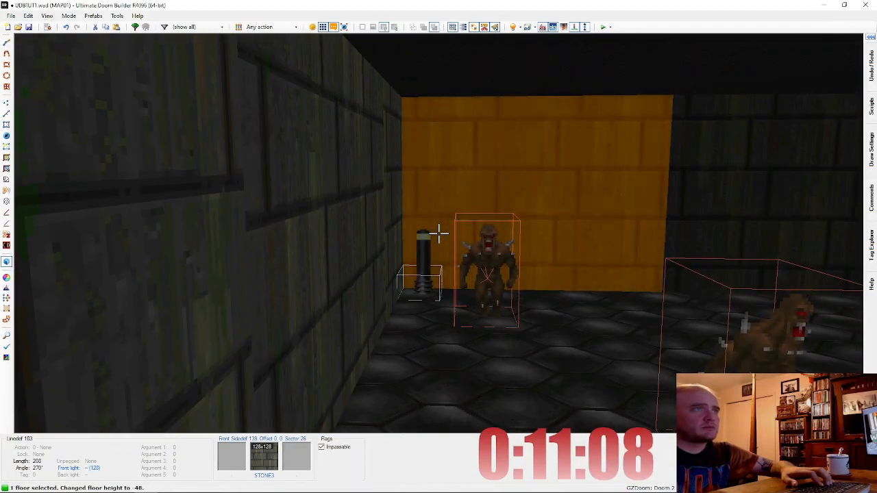
key("c")
Step: Align the closet wall's upper and lower STONE3 textures with the surrounding wall at offset 0, 8, and auto-align them horizontally
key("e")
key("f")
key("d")
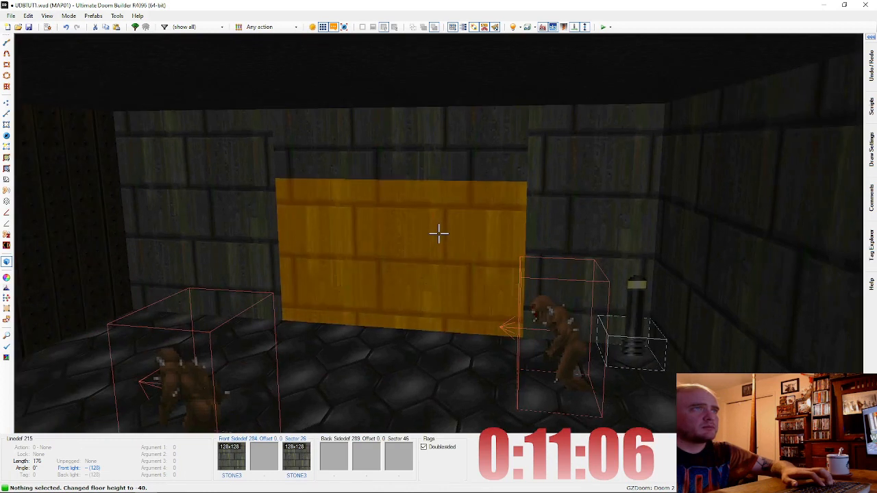
key("u")
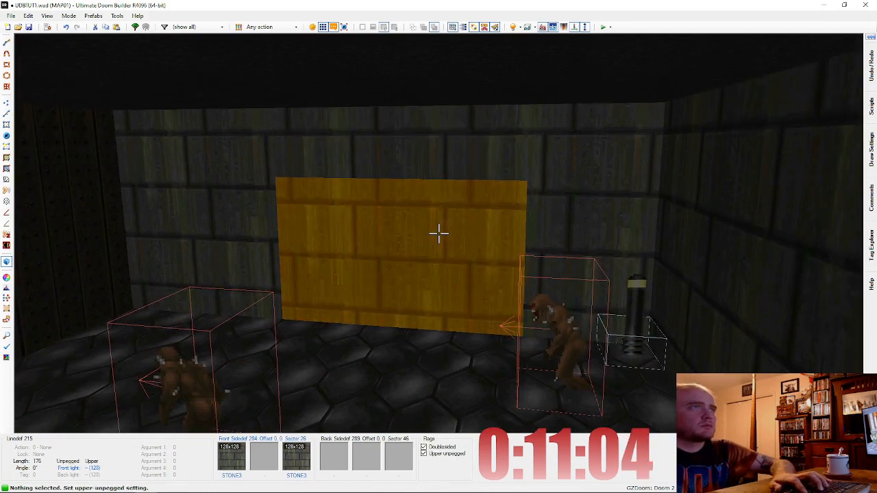
key("u")
key("shift+Up")
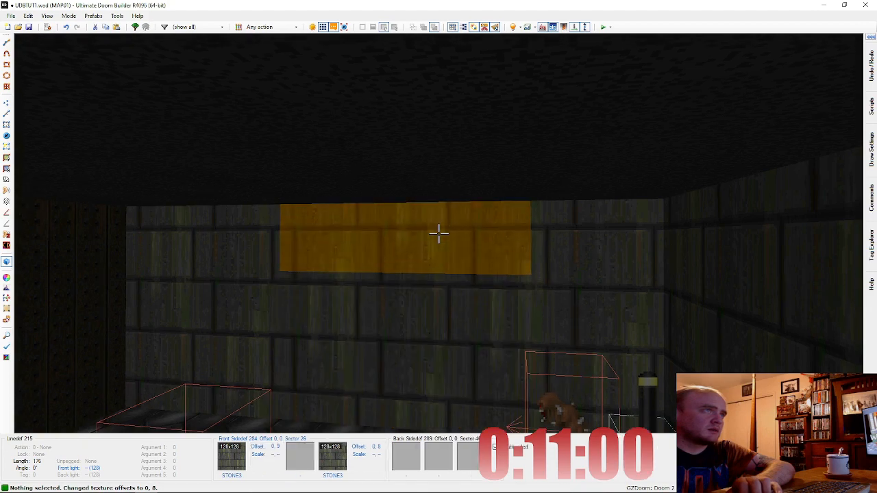
key("Up")
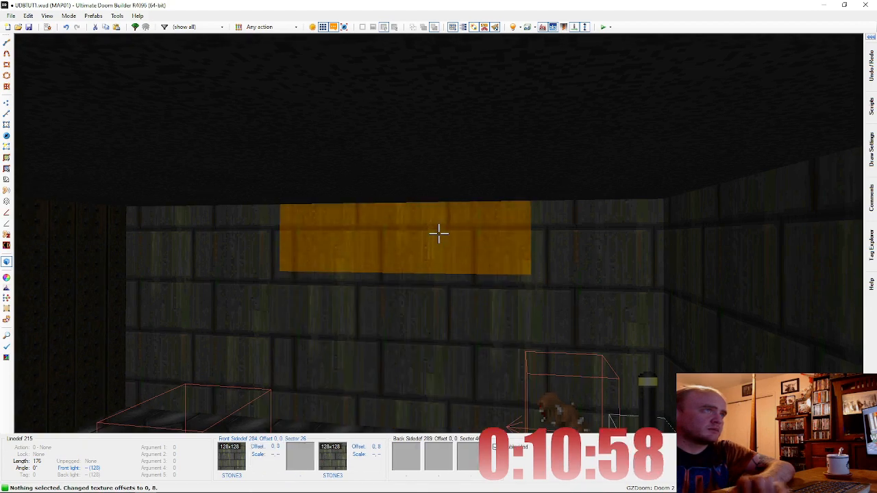
key("shift+a")
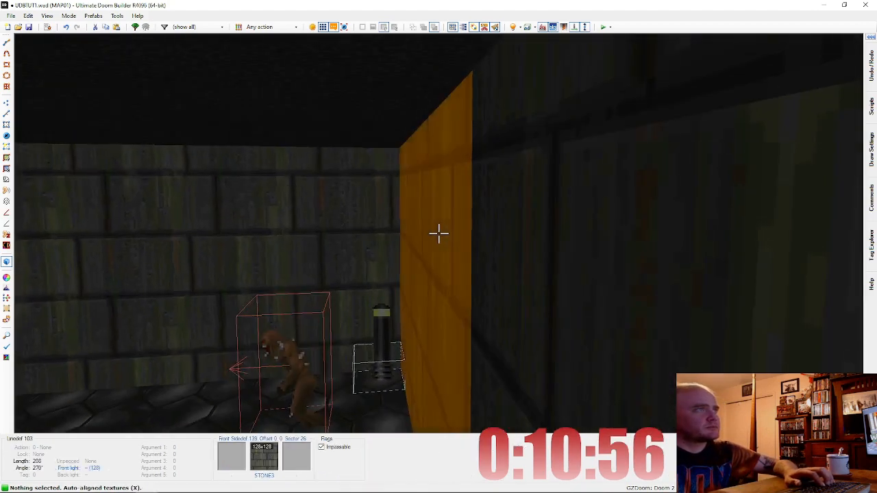
Step: Assign the new sector tag 4 to the thin strip in front of the Cacodemons
key("t")
scroll(439, 239, "up", 4)
key("s")
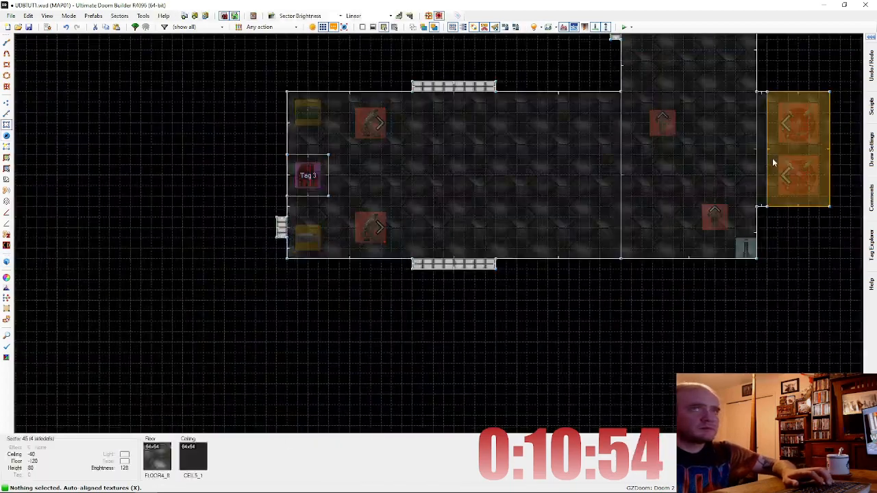
right_click(760, 171)
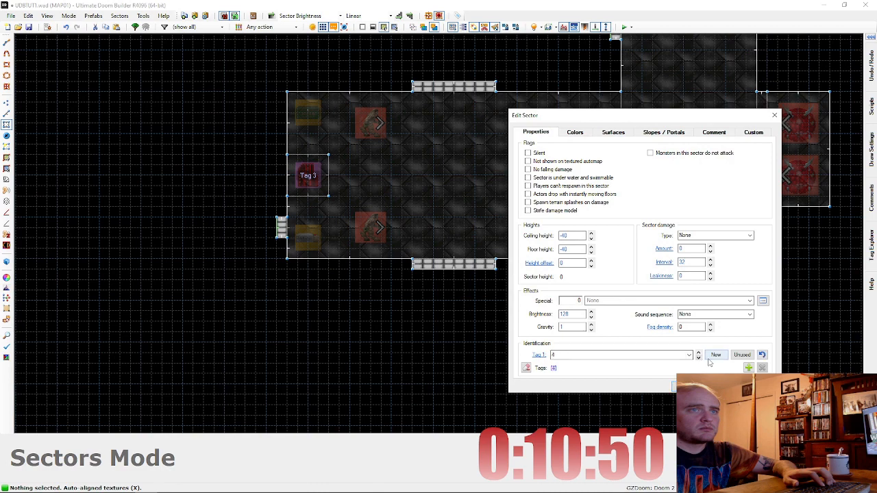
left_click(695, 386)
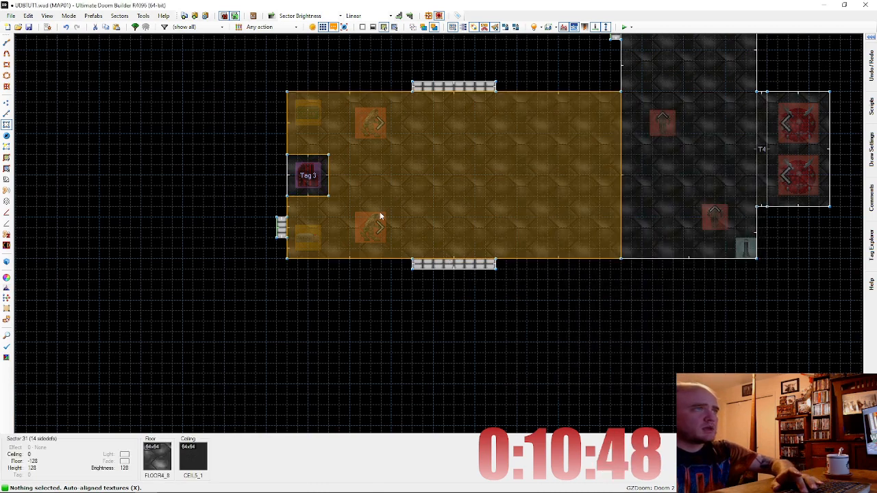
Step: Flip the exposed linedefs of the Tag 3 square so their front sides face the room
key("l")
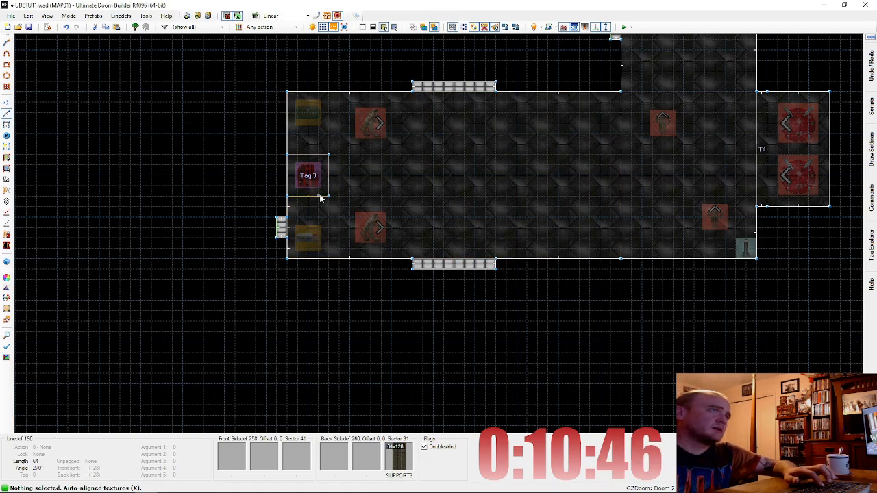
key("f")
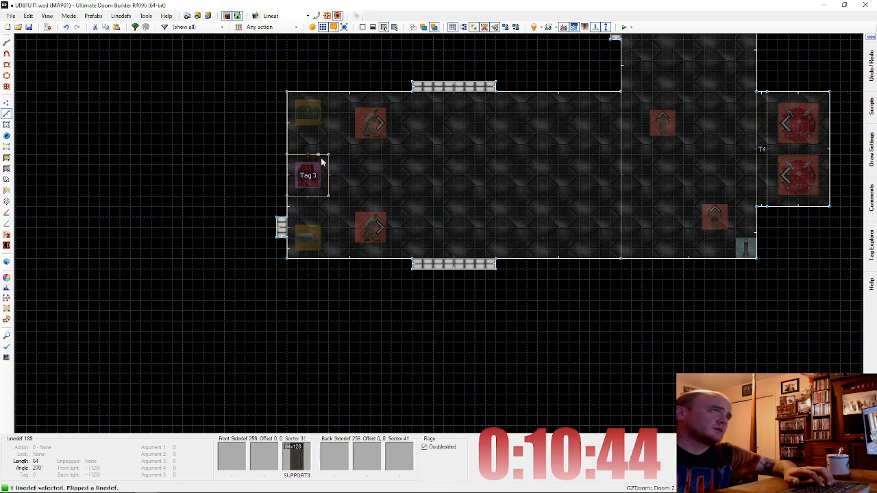
Step: Give the Tag 3 square's three linedefs action 21 Floor Lower to Lowest Floor with sector tag 4, activated when the player walks over
right_click(315, 204)
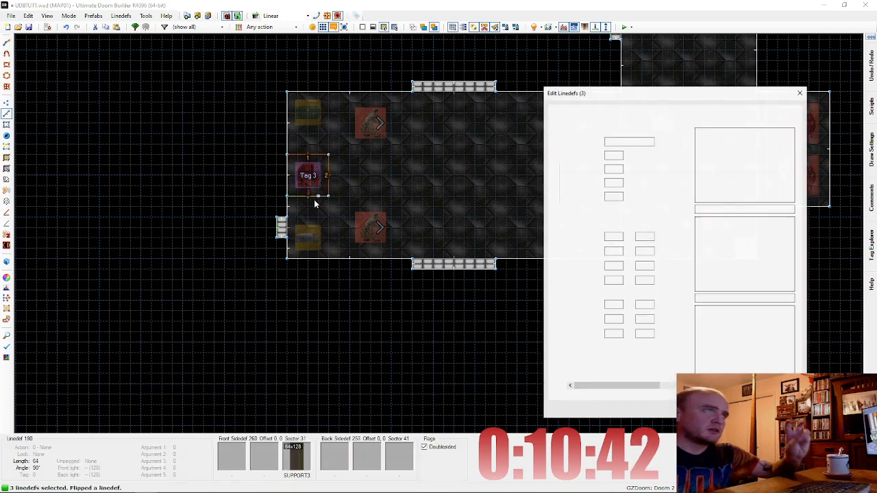
left_click(577, 112)
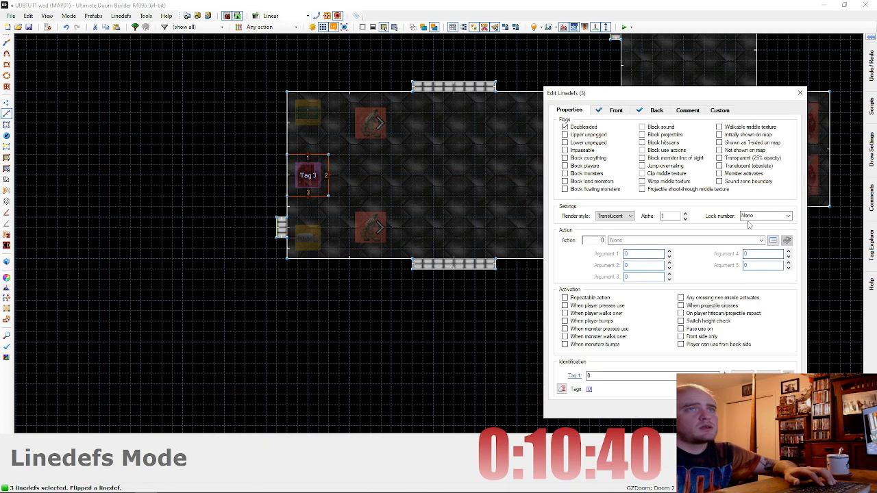
left_click(773, 239)
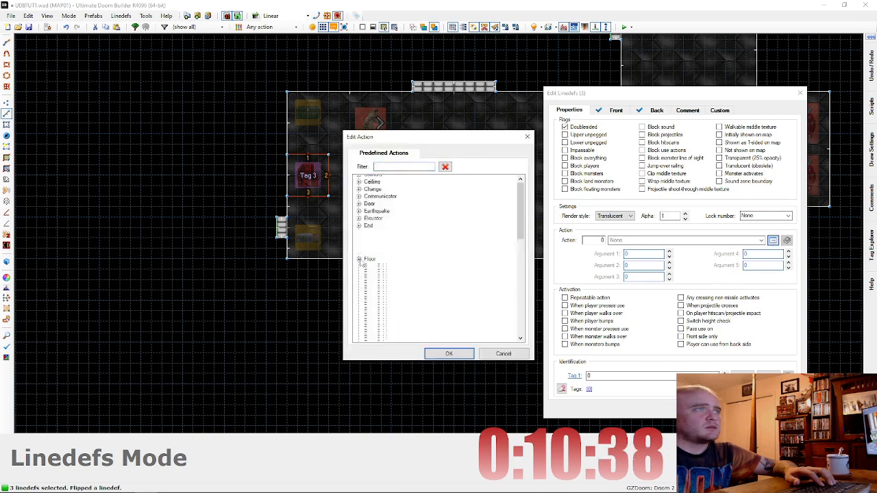
double_click(370, 259)
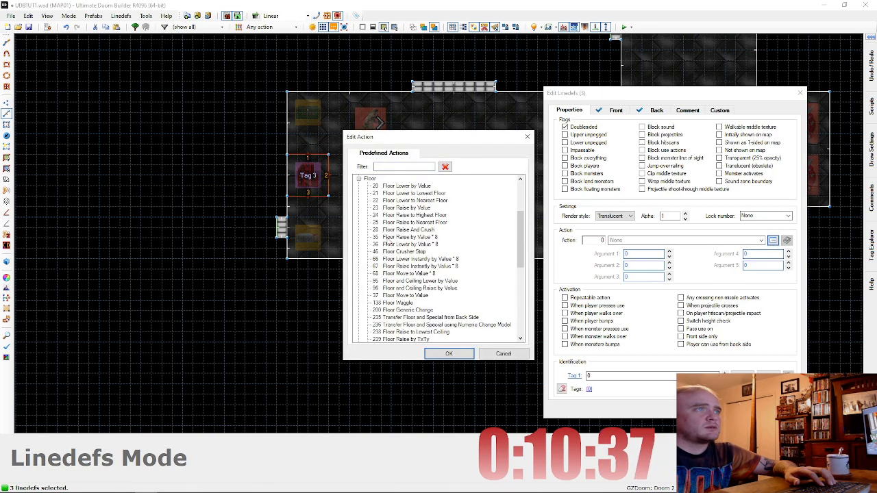
double_click(416, 194)
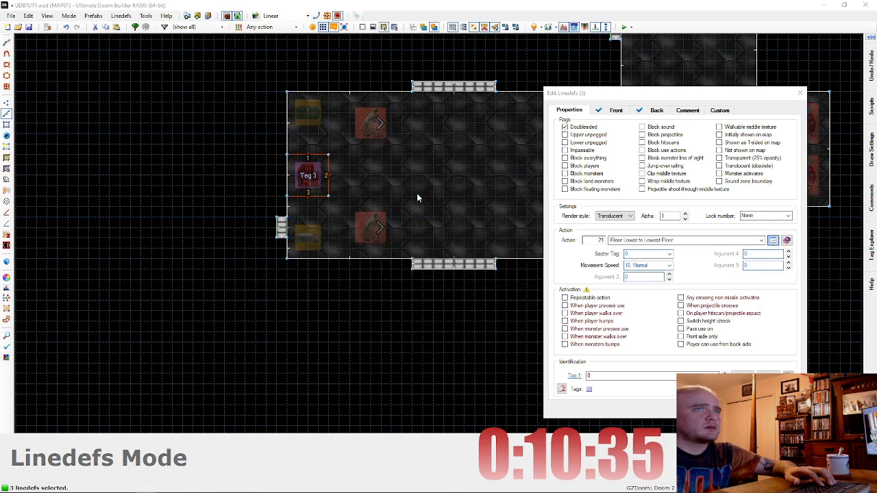
left_click(656, 275)
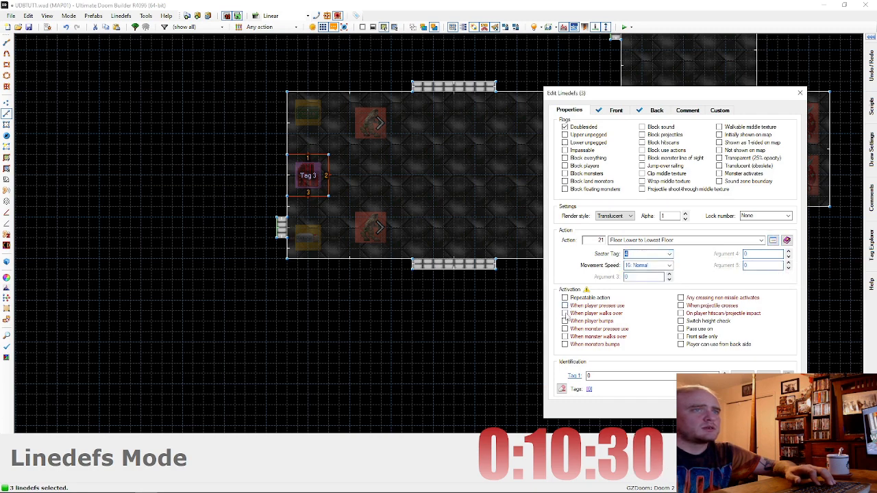
left_click(719, 408)
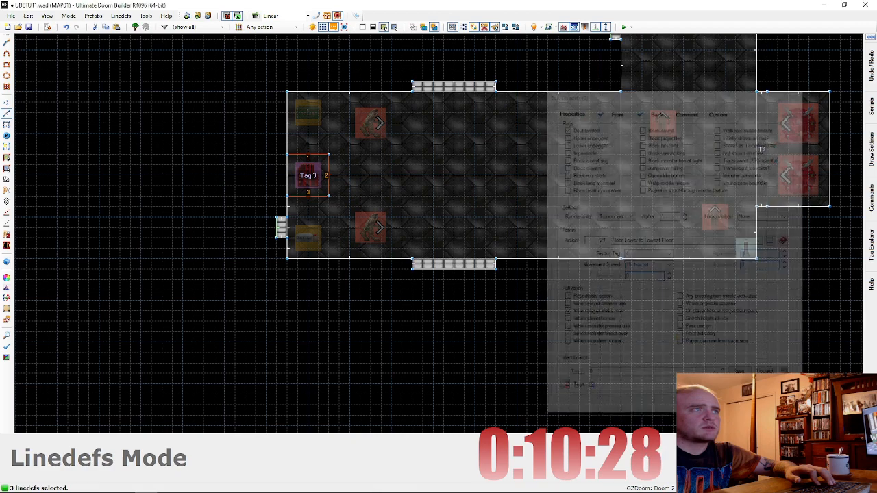
key("c")
Step: Copy the STONE3 texture from the closet wall and paste it onto the missing-texture face of the strip in front of the Cacodemons
key("w")
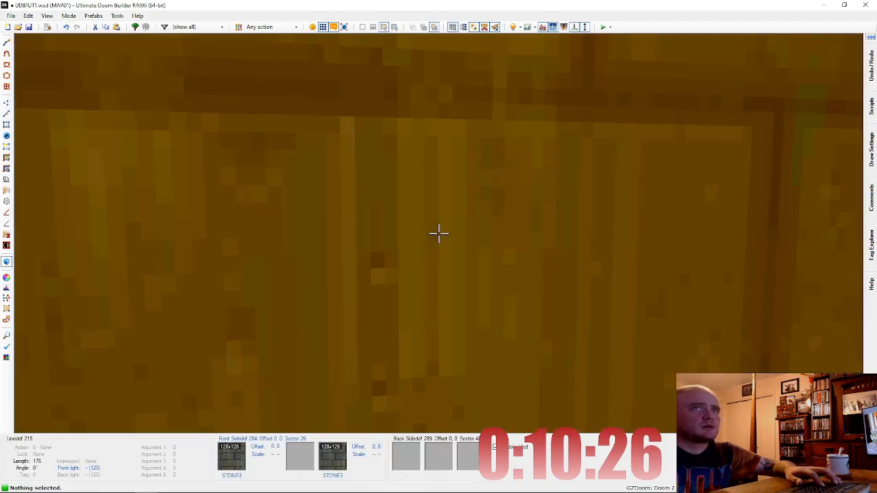
key("d")
key("e")
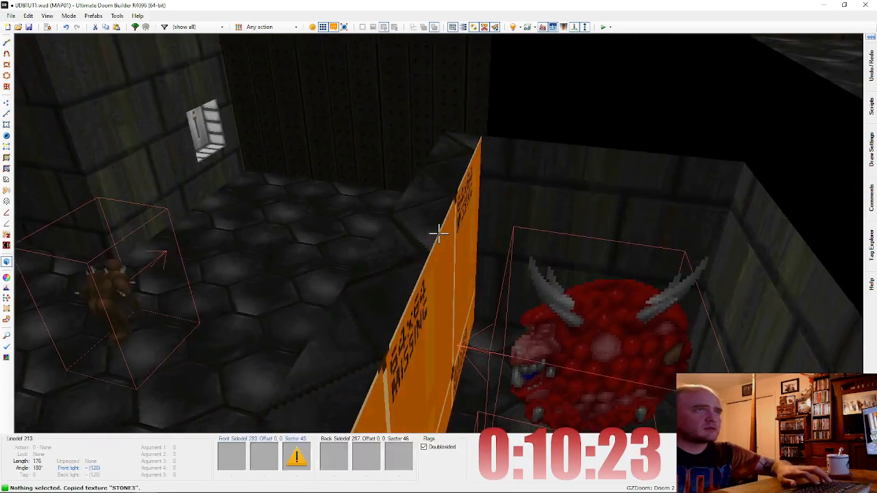
key("ctrl+v")
Step: Lower the floor of the thin Tag 4 strip in front of the Cacodemons to -128
left_click(439, 234)
key("s")
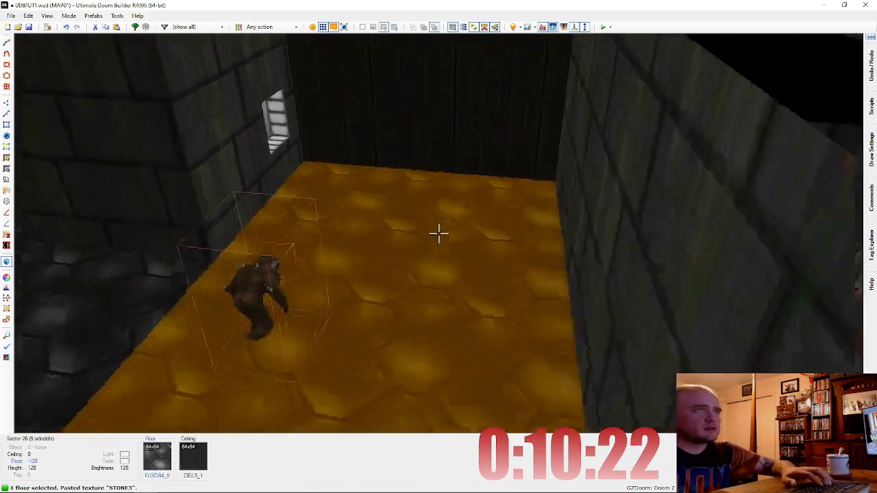
scroll(438, 234, "down", 9)
scroll(438, 234, "down", 2)
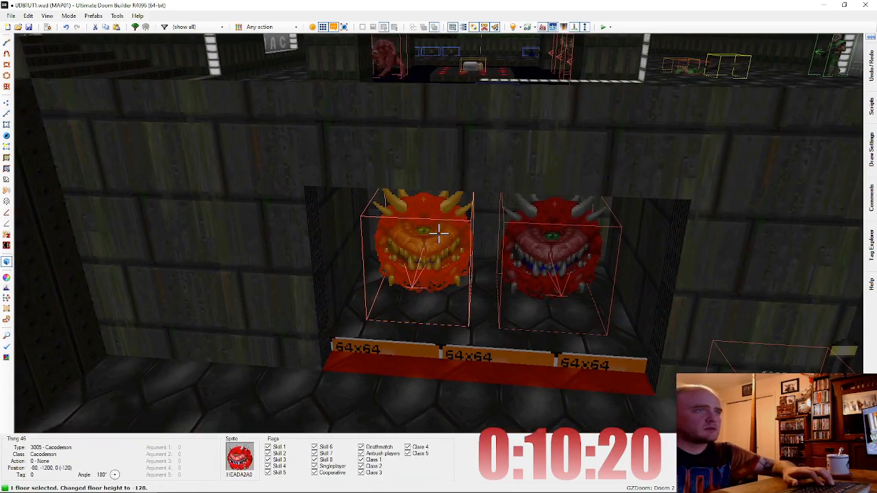
Step: Apply the SUPPORT3 texture to the missing ledge face below the Cacodemons and raise the strip's floor to -40
key("c")
key("e")
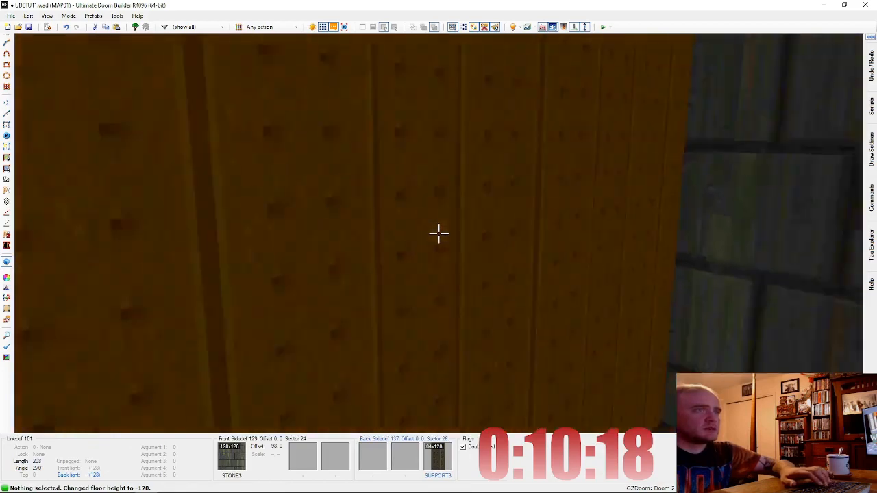
key("ctrl+c")
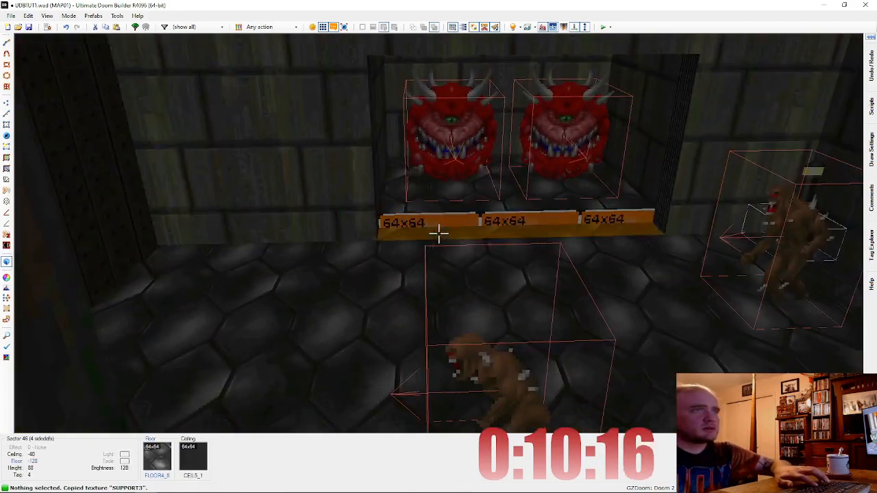
key("ctrl+v")
scroll(438, 233, "up", 11)
key("d")
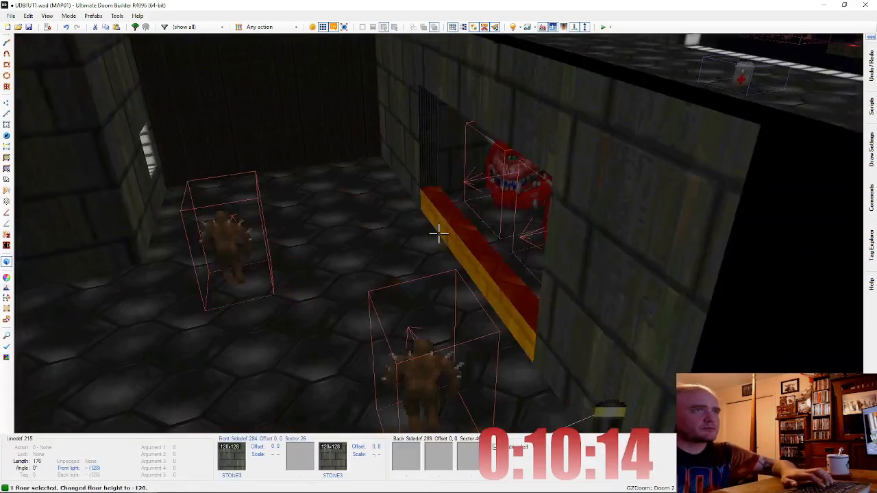
key("w")
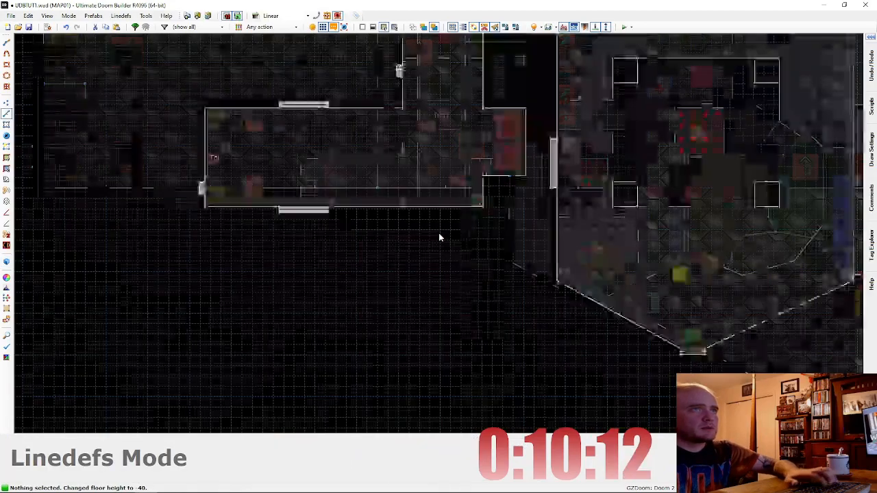
Step: Add a Medikit thing from Health and Armor and position it between the two Cacodemons in the closet
key("t")
scroll(440, 233, "down", 4)
scroll(505, 182, "up", 2)
scroll(420, 239, "up", 4)
key("Insert")
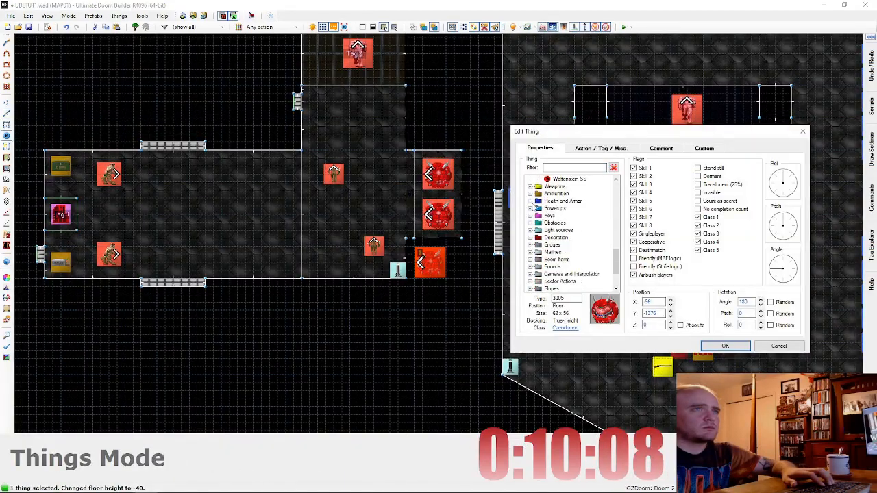
left_click(530, 202)
left_click(561, 237)
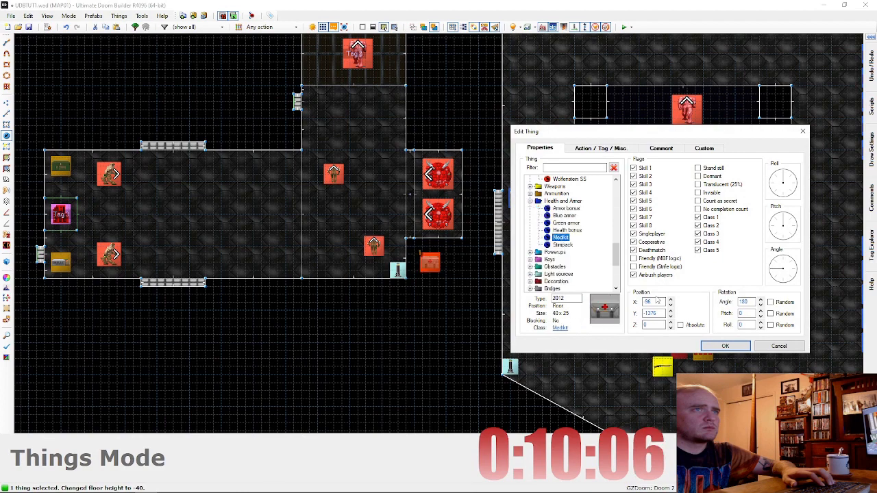
left_click(747, 346)
left_click_drag(430, 264, 444, 189)
Step: Copy a Former Human to the main room's upper-right corner and set the copy's angle to 270
scroll(444, 189, "down", 5)
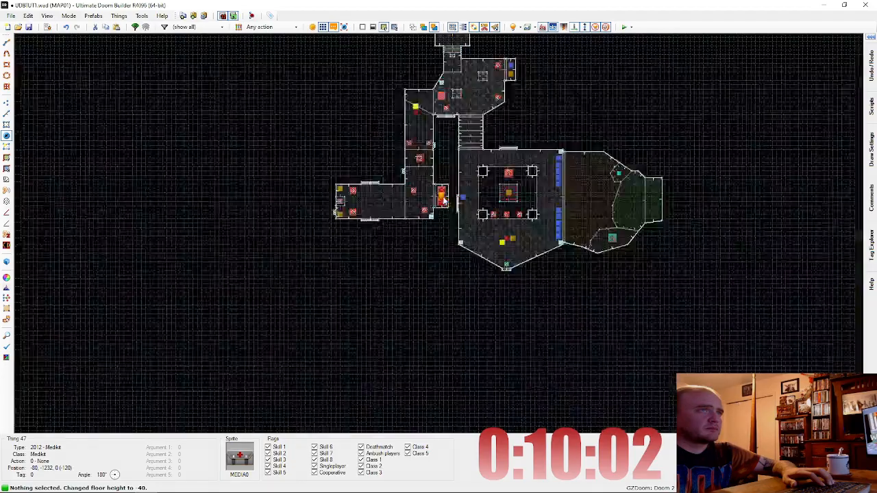
scroll(523, 216, "up", 6)
scroll(522, 217, "down", 4)
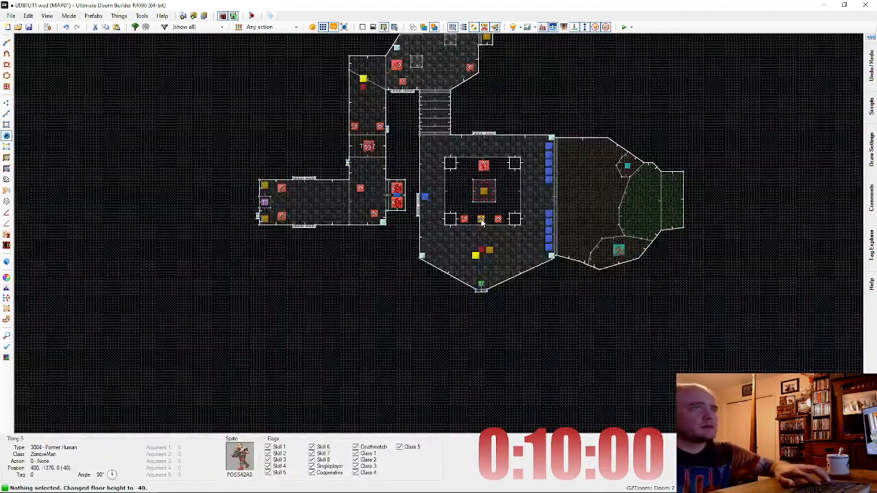
key("ctrl+c")
scroll(537, 154, "up", 3)
key("ctrl+v")
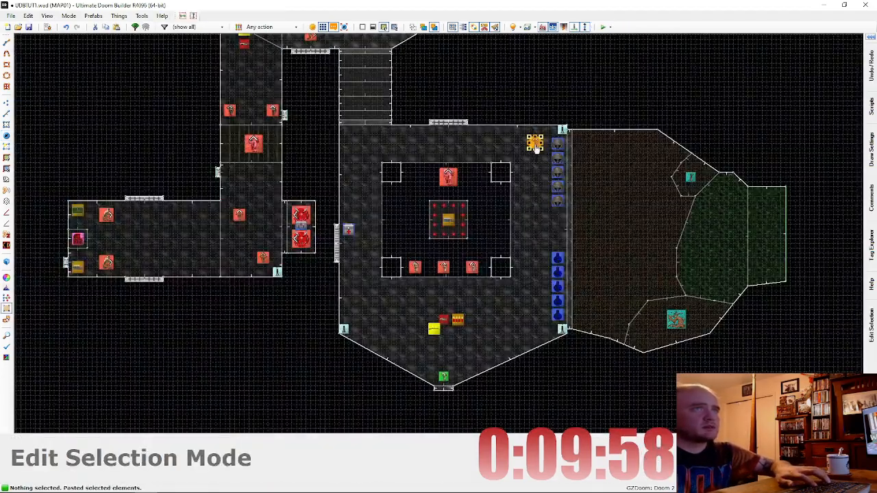
key("Return")
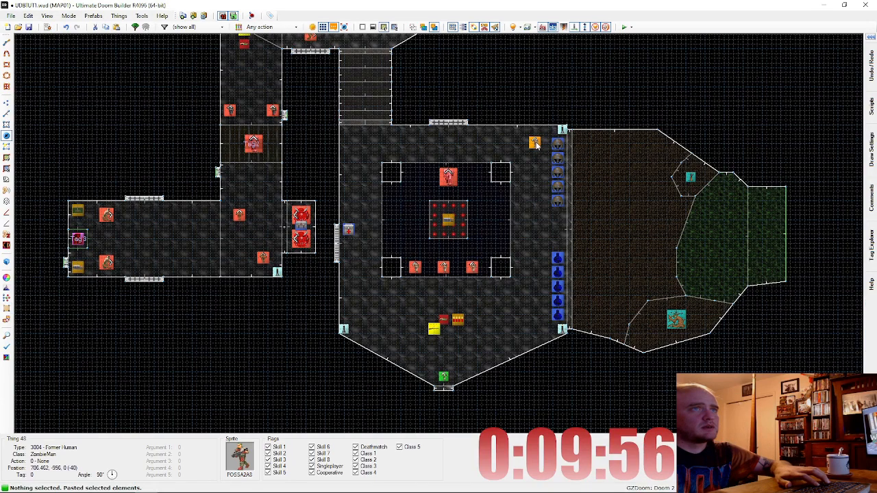
right_click(534, 144)
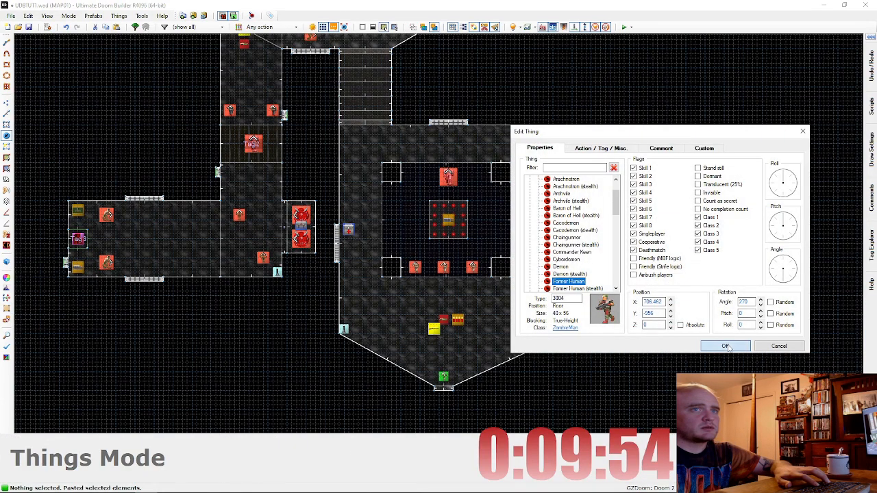
left_click(725, 346)
Step: Place three more copies of the 270-degree Former Human in a row along the main room's upper wall
key("ctrl+c")
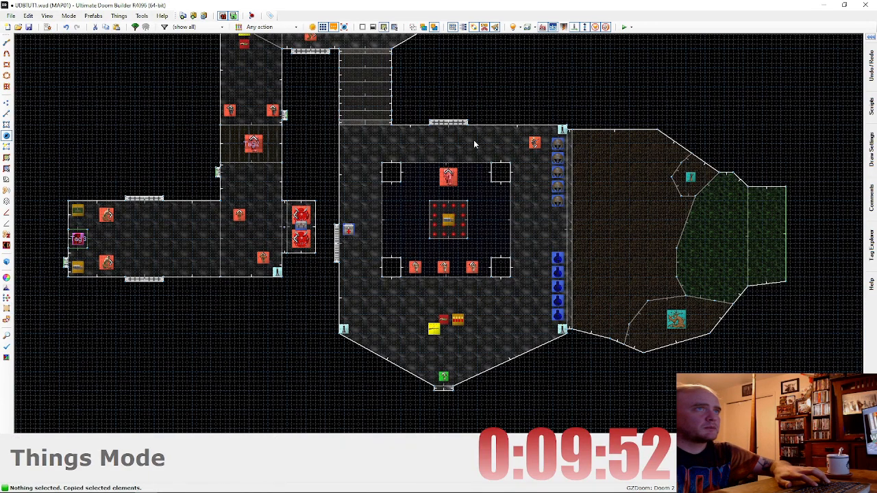
key("ctrl+v")
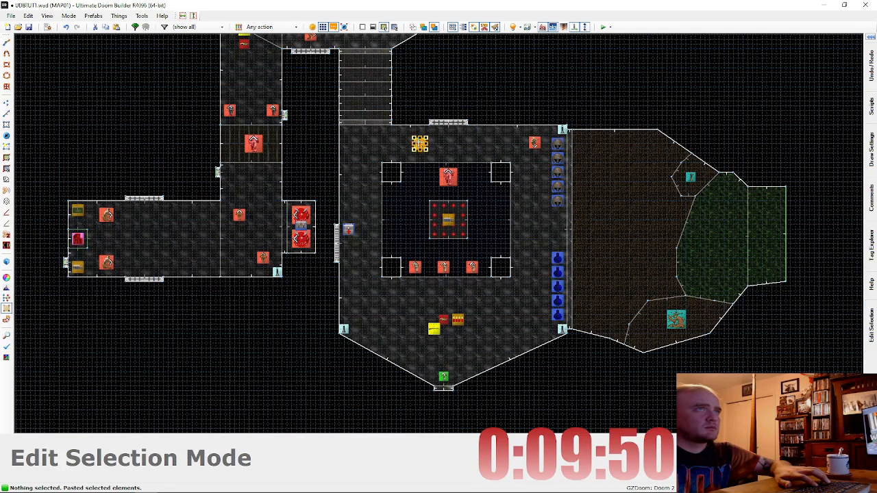
key("Return")
key("ctrl+v")
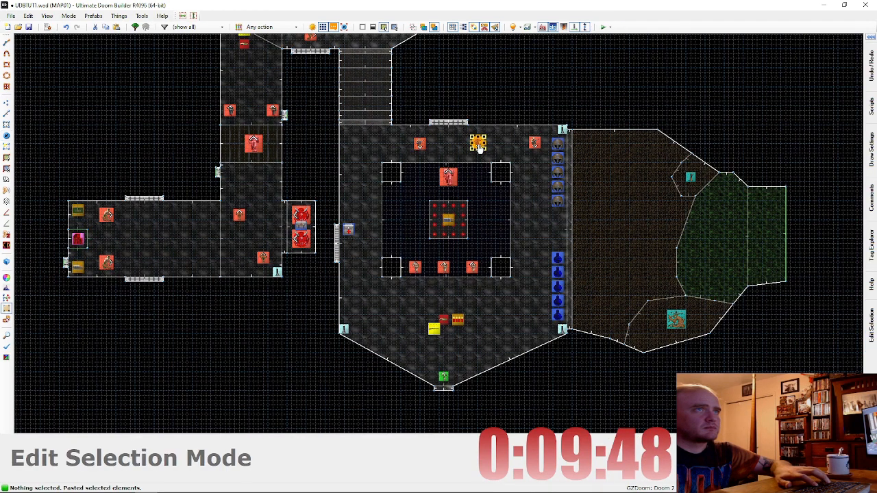
key("Return")
left_click_drag(479, 149, 479, 151)
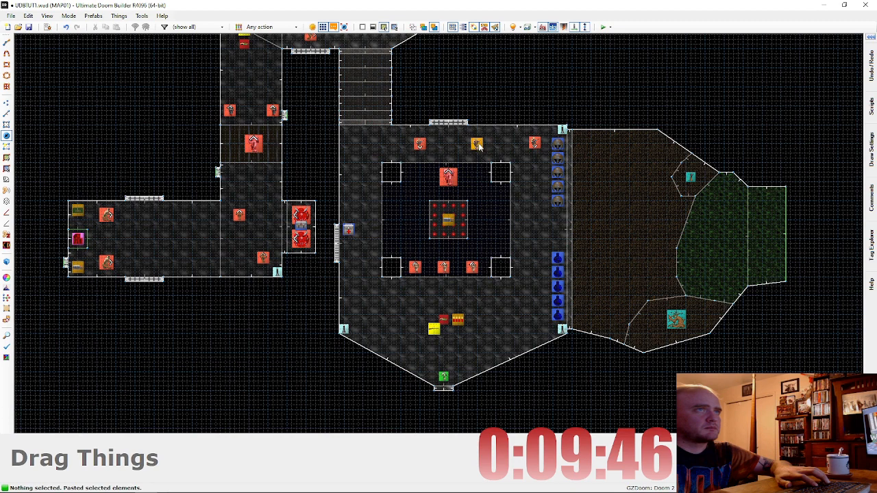
key("v")
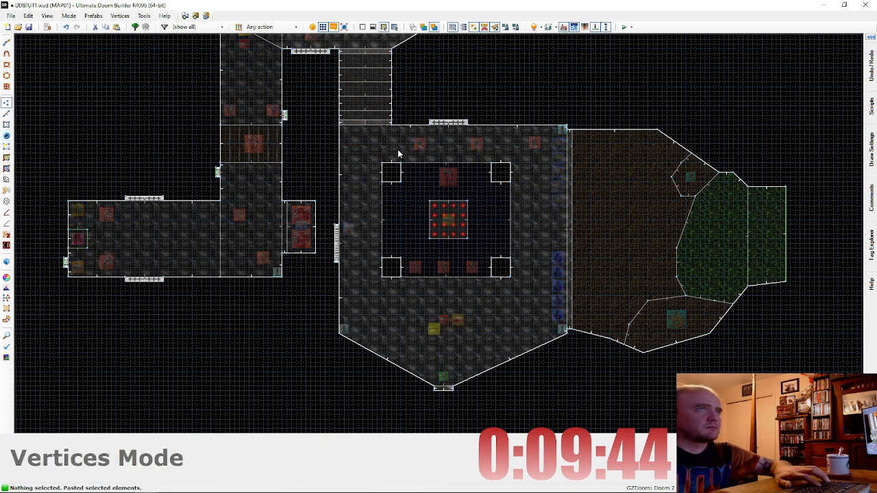
key("t")
key("ctrl+v")
key("Return")
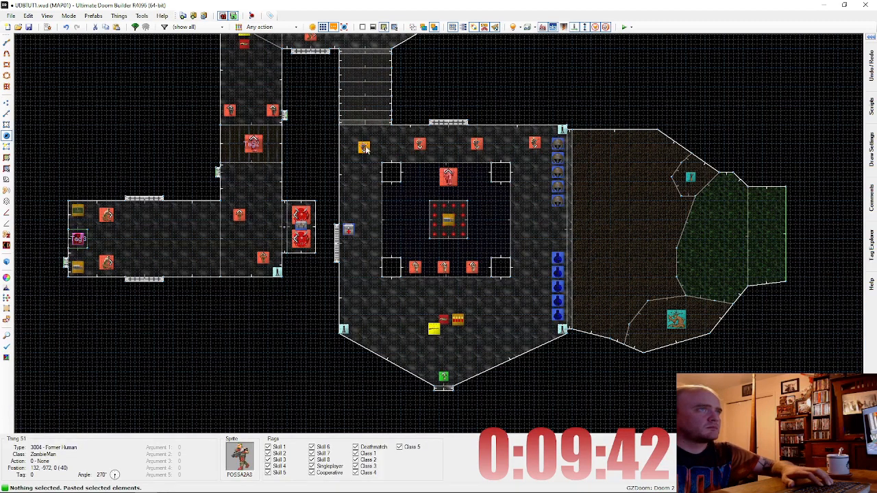
left_click_drag(366, 149, 360, 145)
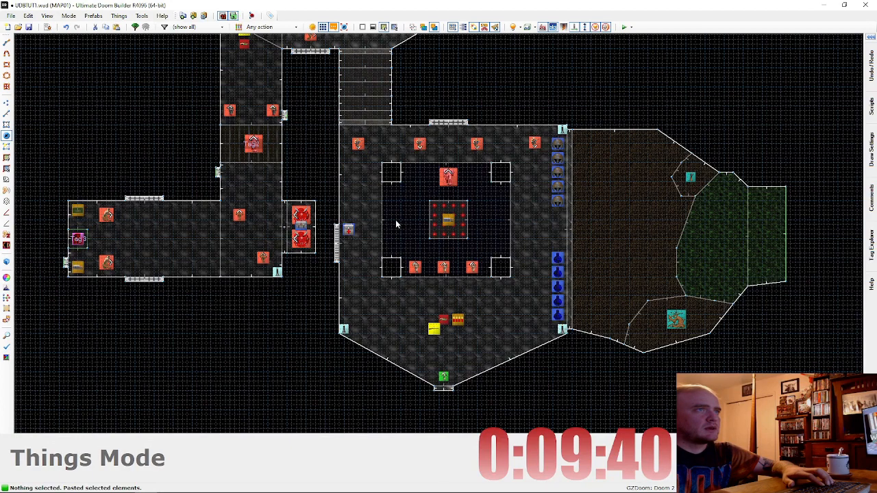
Step: Place a Former Sergeant on the left and right sides of the main room's central pedestal, and save the map
key("Insert")
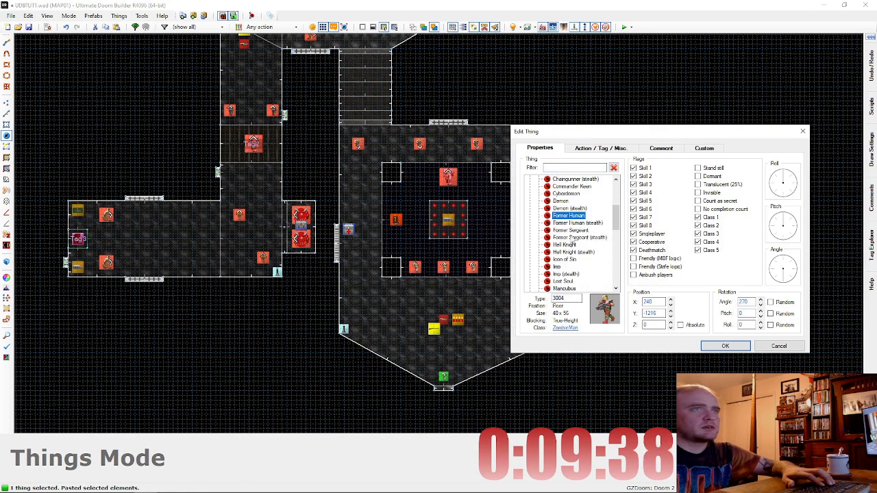
left_click(571, 231)
left_click(725, 346)
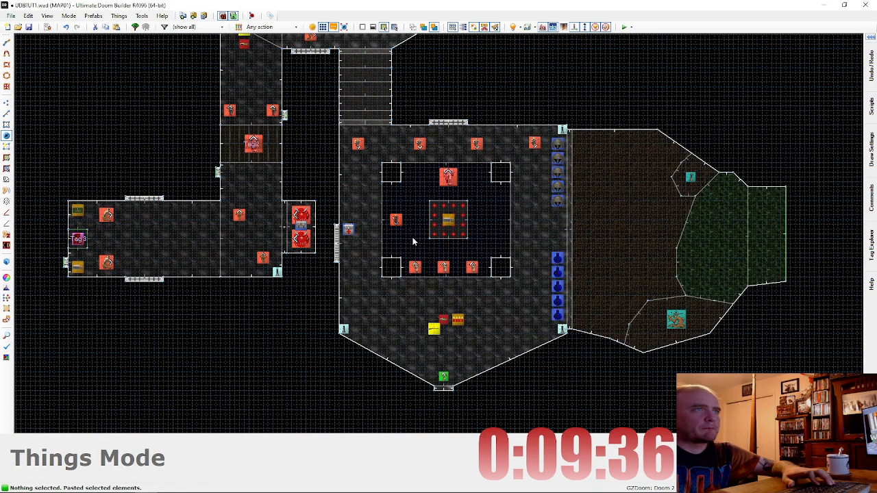
key("ctrl+c")
key("ctrl+v")
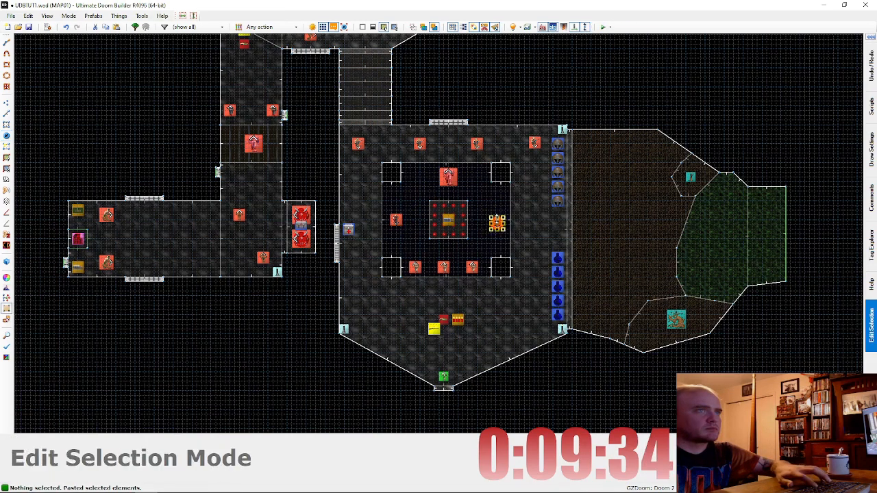
key("Return")
right_click_drag(500, 224, 501, 220)
left_click(502, 220)
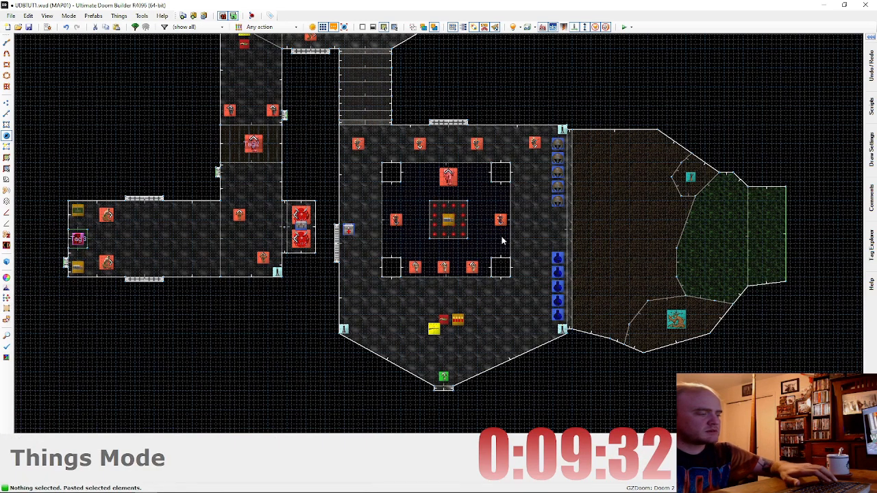
key("ctrl+s")
Step: Inspect the newly placed monsters in the main room and the corridor leading to the closet in 3D visual mode
scroll(483, 251, "down", 4)
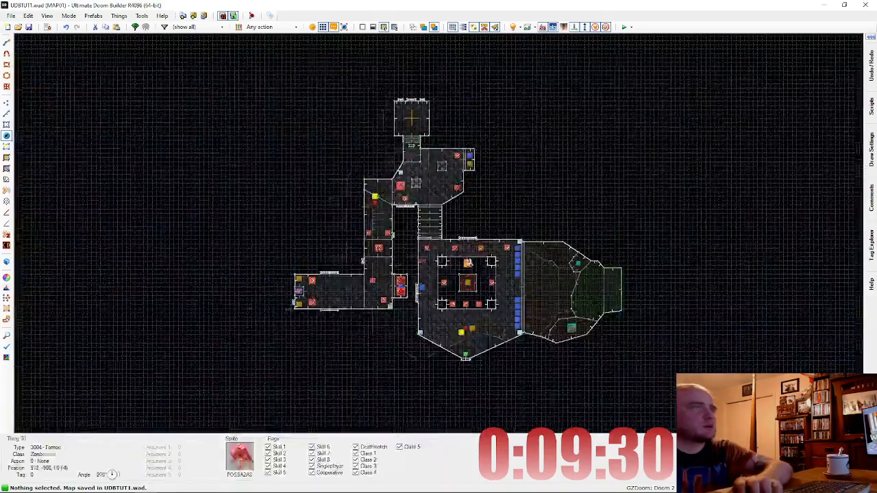
scroll(351, 262, "up", 4)
key("q")
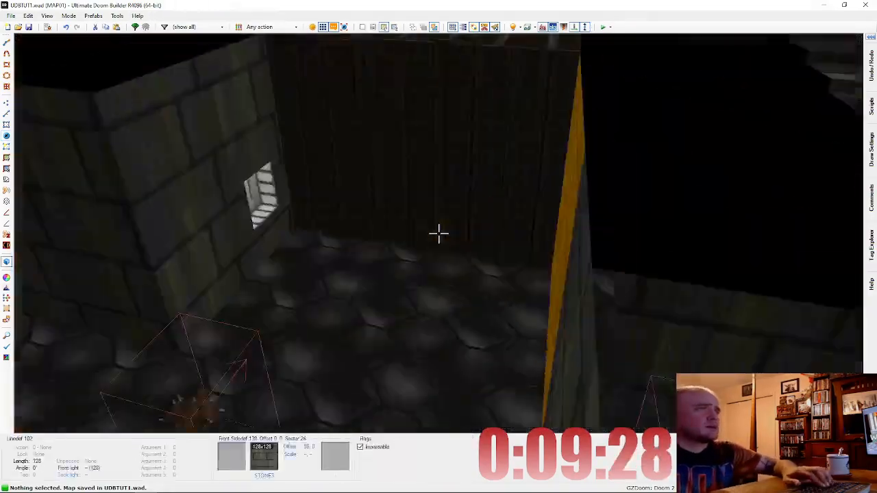
key("e")
key("f")
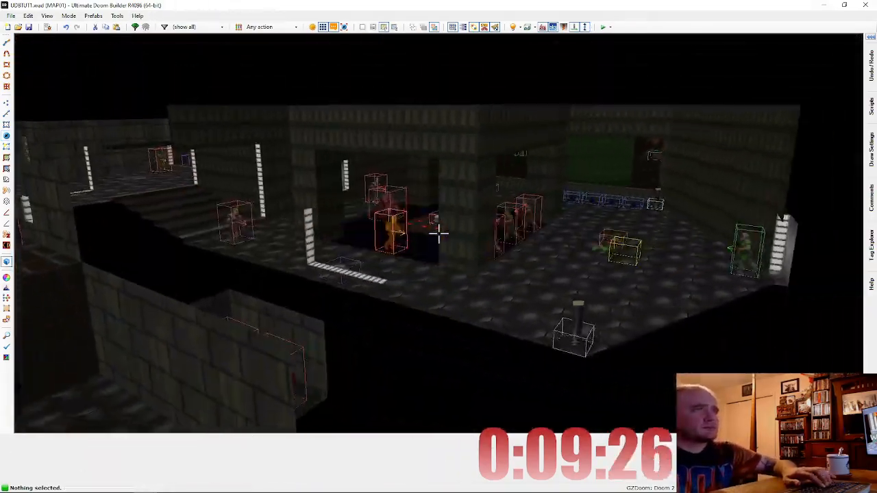
key("e")
key("e")
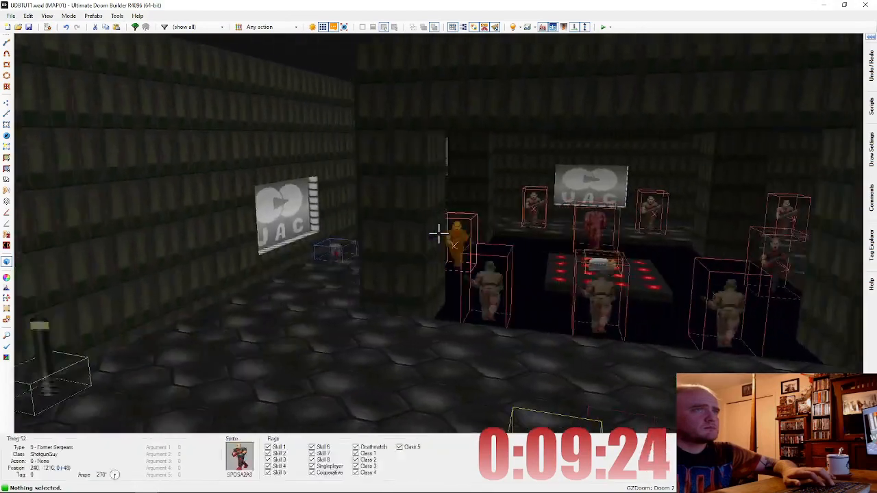
key("e")
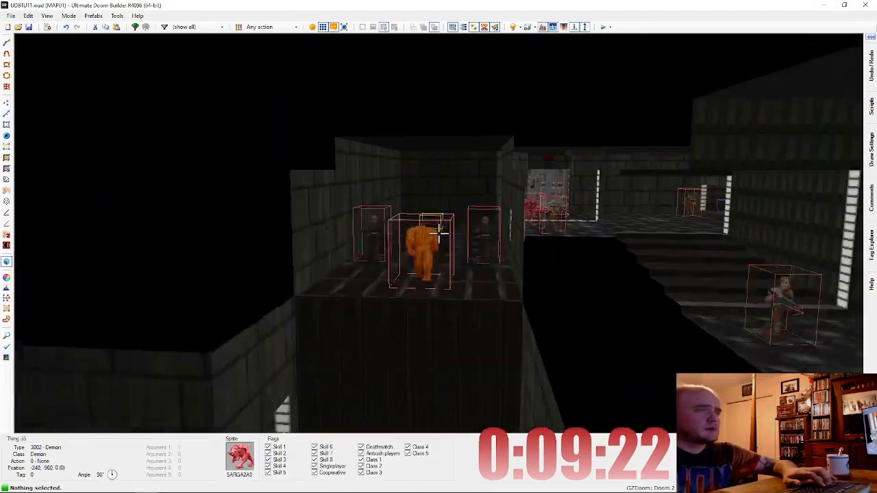
key("d")
key("w")
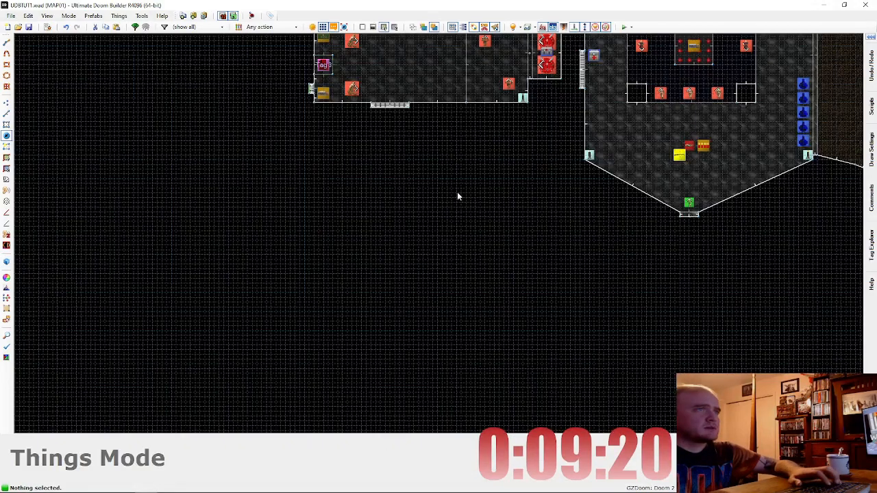
Step: Launch a GZDoom playtest of the map, collect the shotgun and shells near the start, and open fire on the main room's monsters
key("F9")
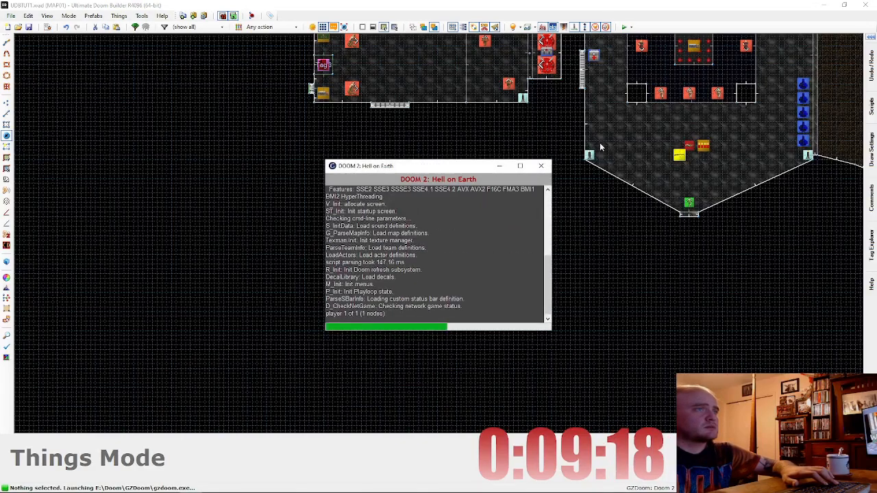
key("w")
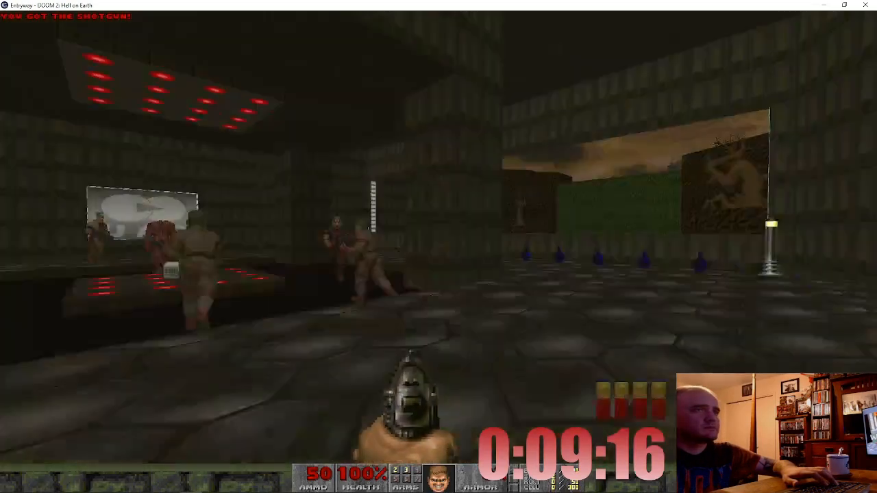
key("d")
key("s")
key("ctrl")
key("ctrl")
key("a")
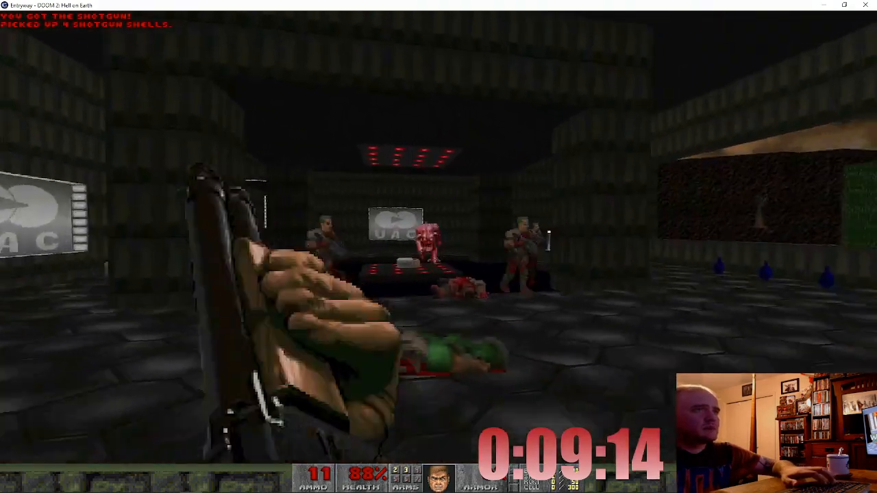
Step: Playtest the fight around the main room's central pedestal by shooting the remaining monsters with the shotgun
key("ctrl")
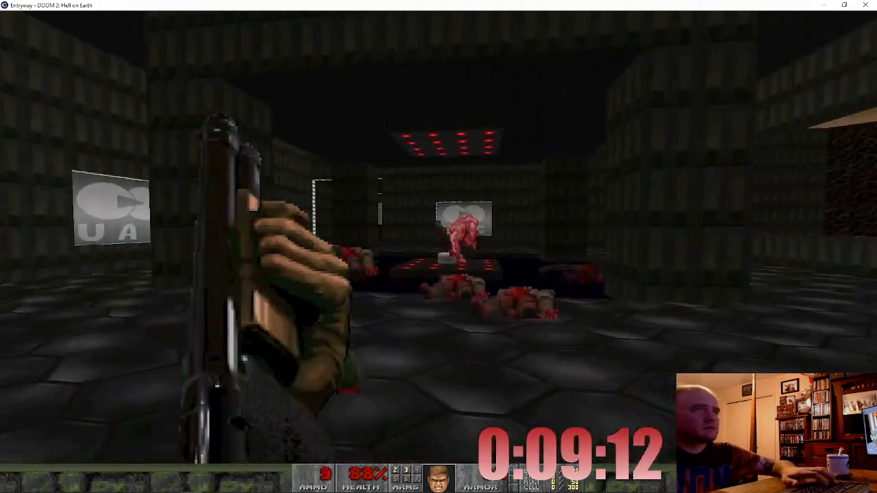
key("ctrl")
key("w")
key("ctrl")
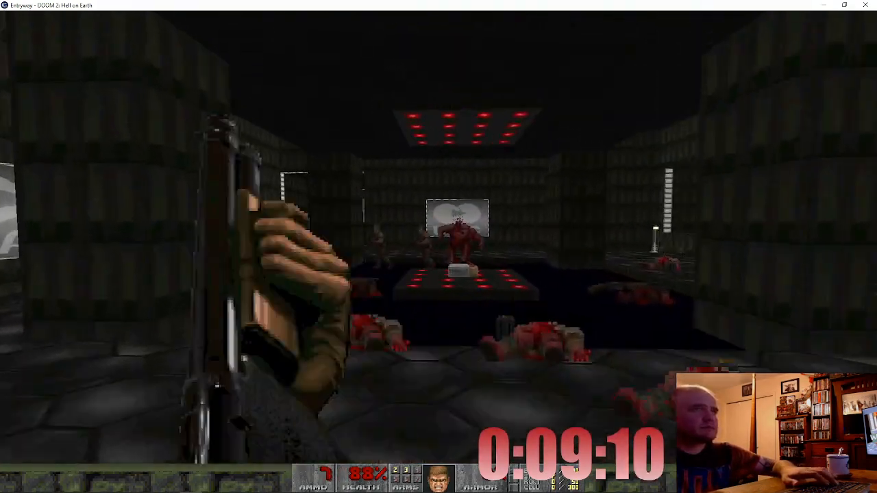
key("ctrl")
key("Up")
key("ctrl")
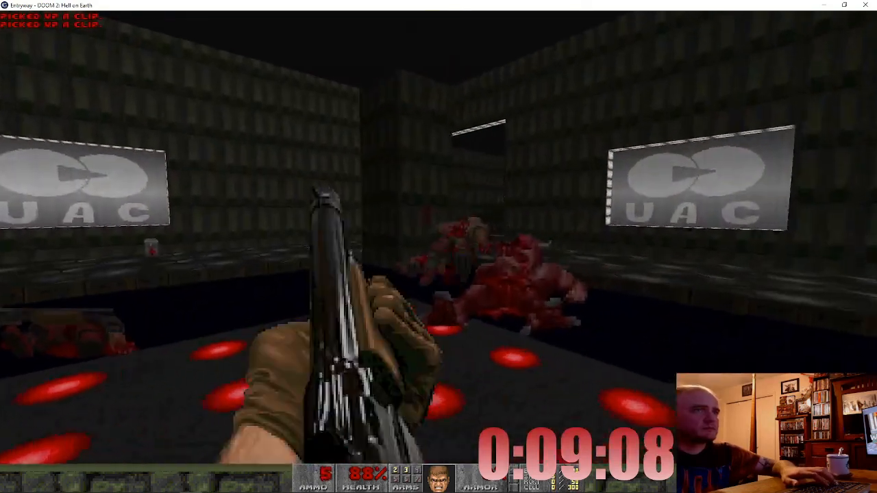
Step: Collect the main room's remaining pickups, climb the stairs, and fire at the monsters in the upper room
key("Left")
key("w")
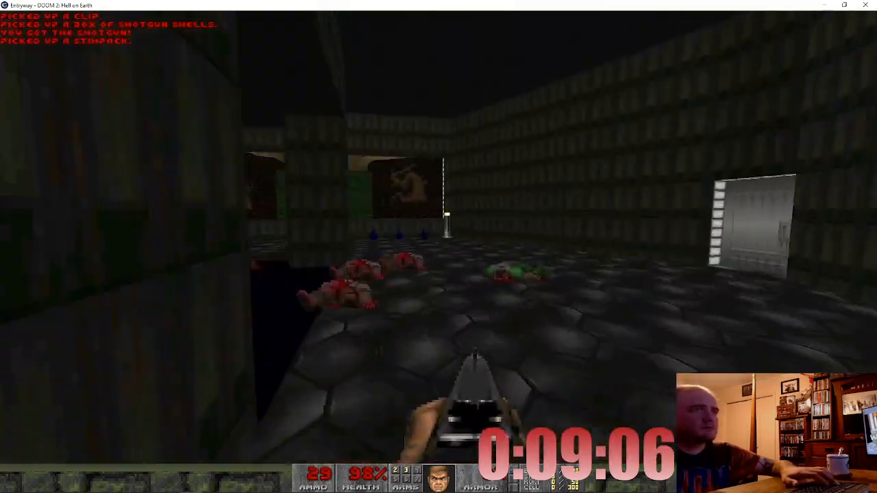
key("w")
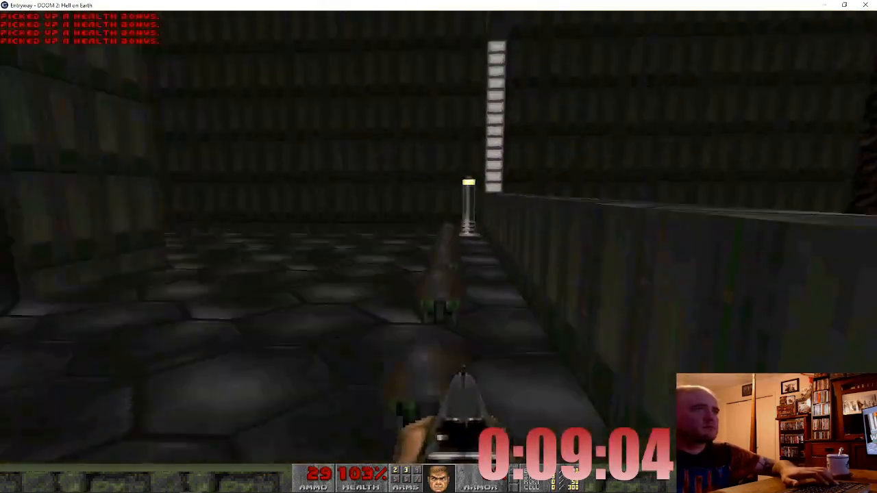
key("w")
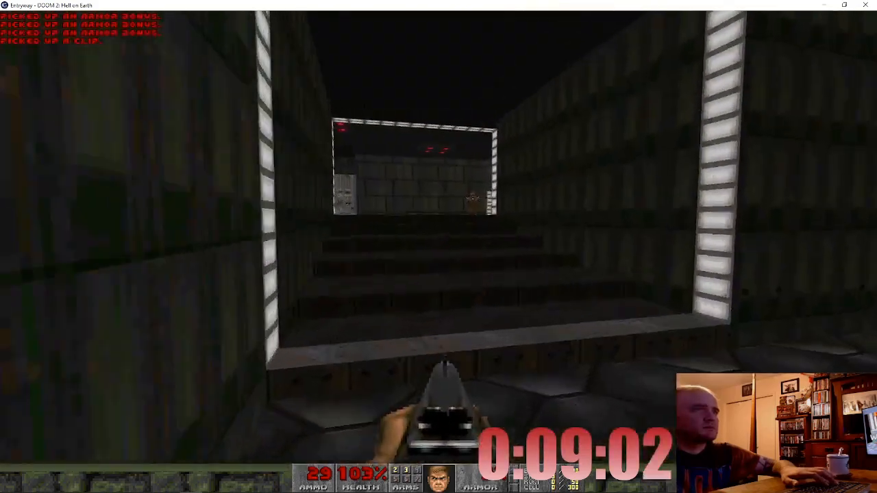
key("ctrl")
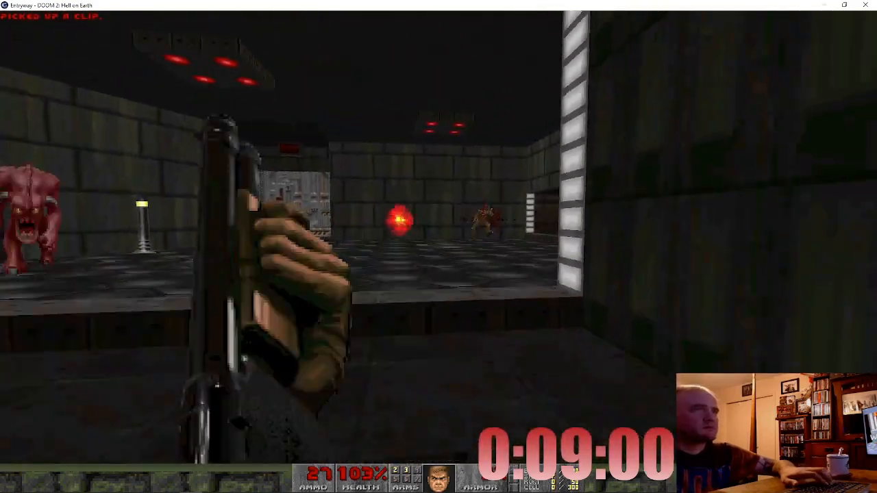
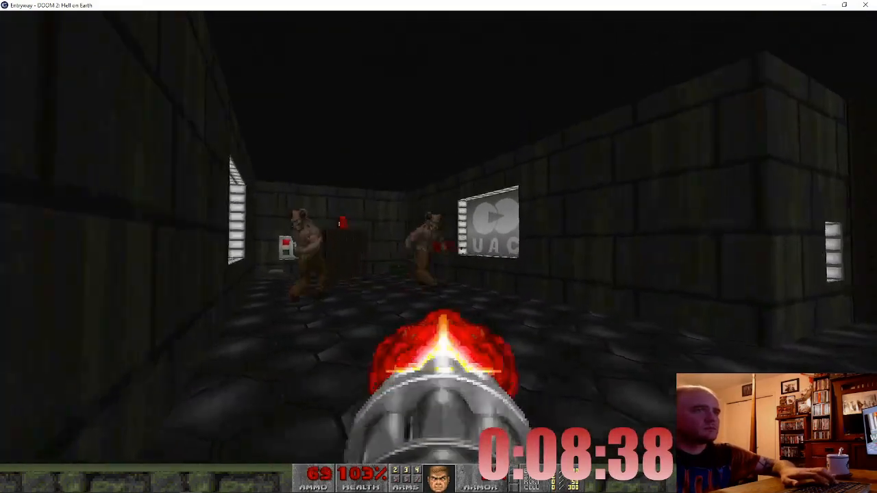
Step: Playtest the Hell Knight fight in the red key room with the chaingun, circling the room and collecting the ammo boxes
key("Down")
key("Up")
key("Right")
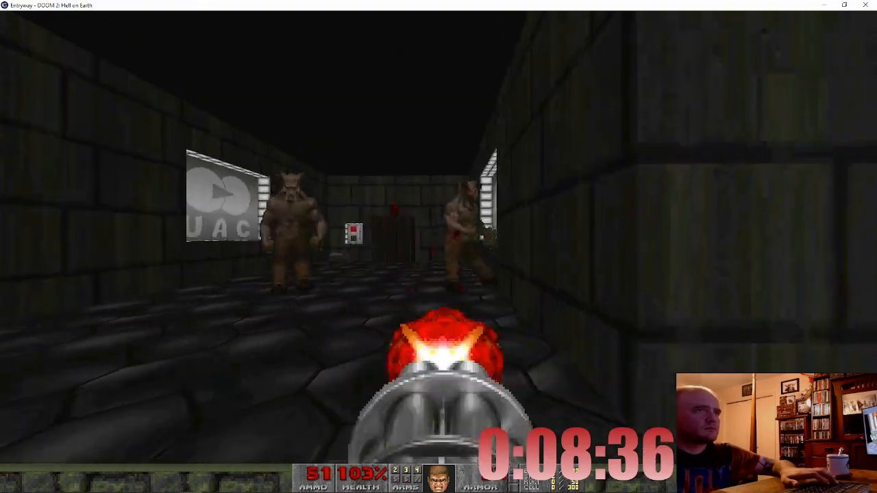
key("Right")
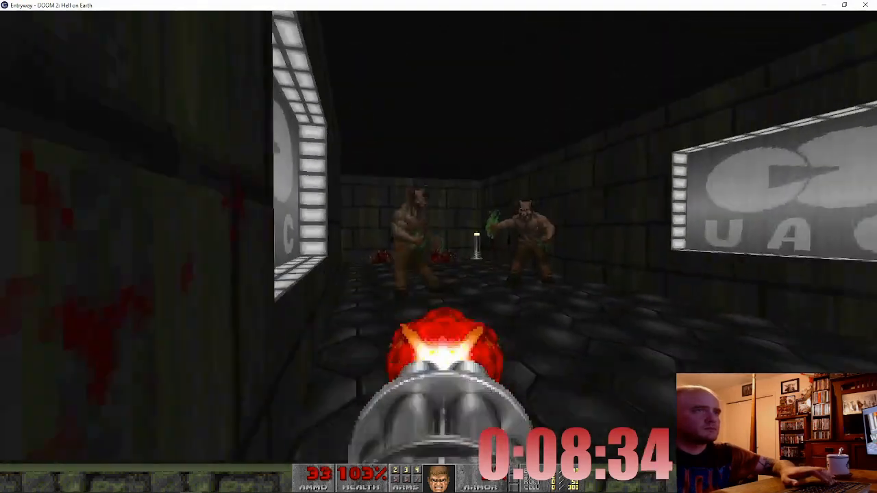
key("Down")
key("Left")
key("Up")
key("Up")
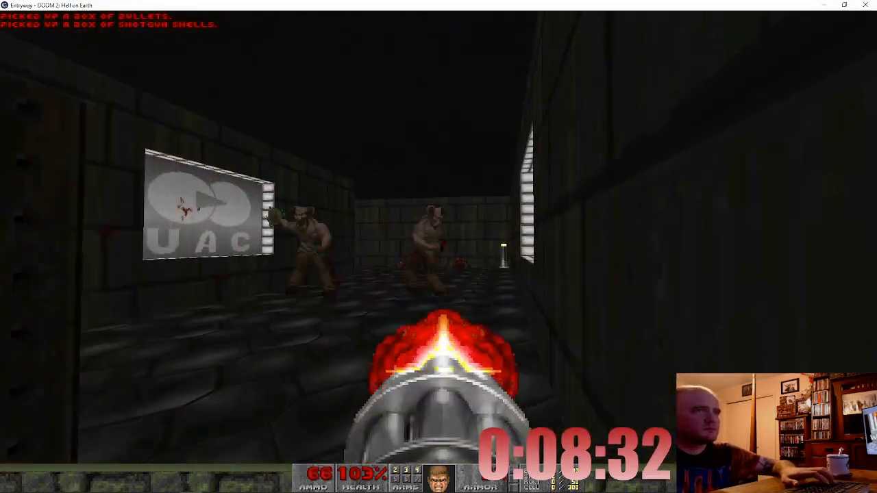
key("Up")
key("Left")
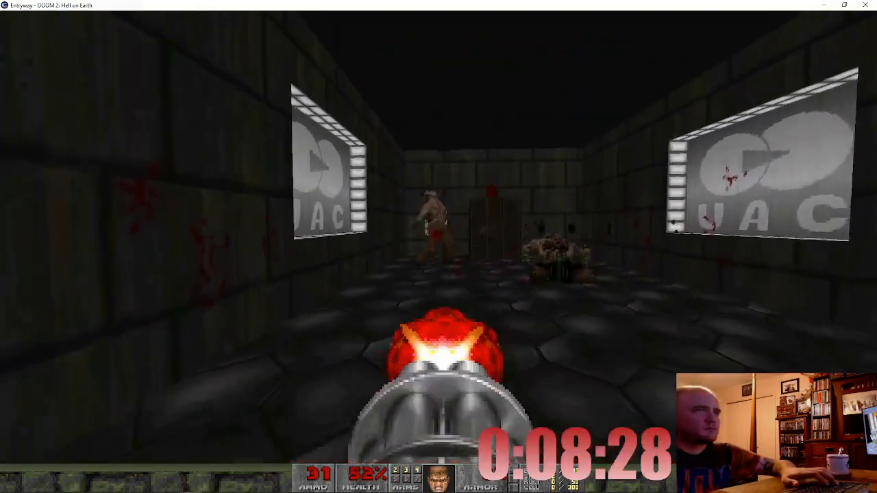
key("Up")
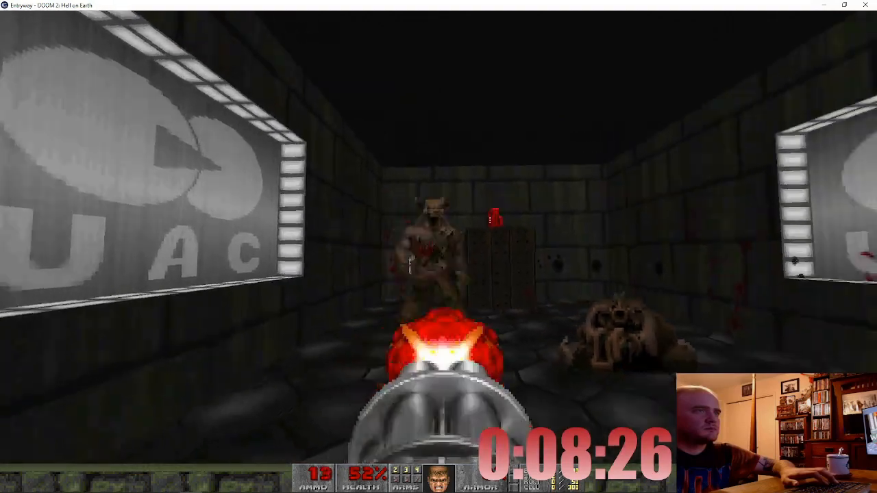
Step: Activate the wall switch beside the red key's pillar, and pick up the red key to test the Cacodemon ambush
key("Up")
key("space")
key("Right")
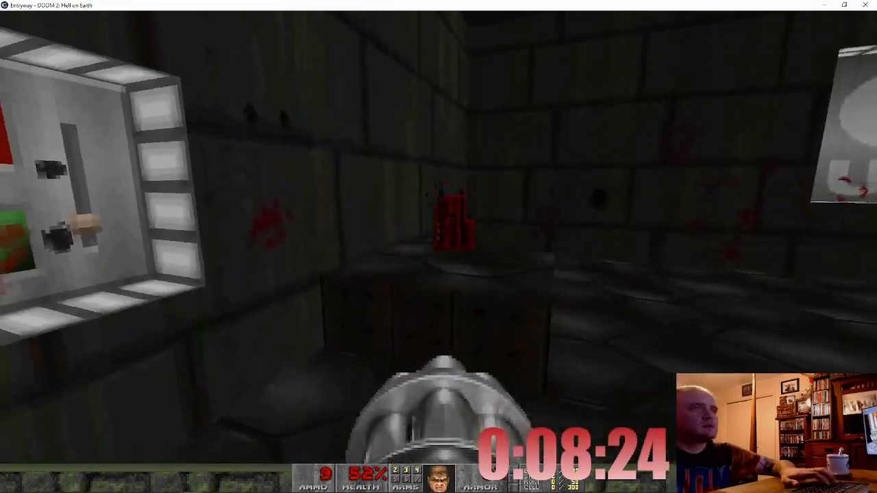
key("Down")
key("Up")
key("Right")
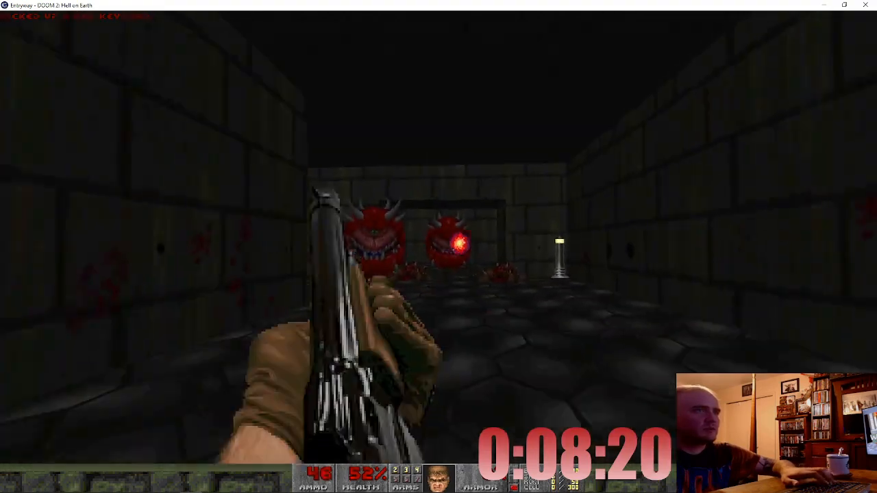
Step: Fire the shotgun at the Cacodemons coming out of the closet while dodging their fireballs
key("Down")
key("Up")
key("ctrl")
key("Down")
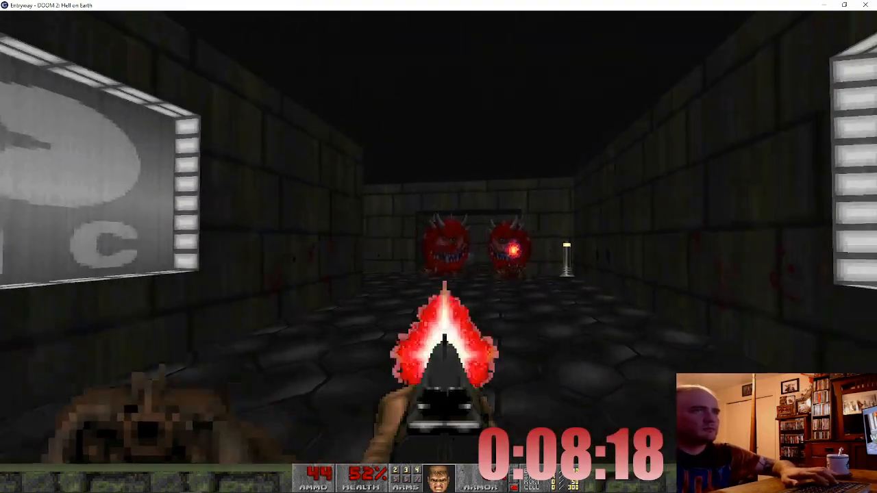
key("Right")
key("Up")
key("Left")
key("ctrl")
key("Up")
key("ctrl")
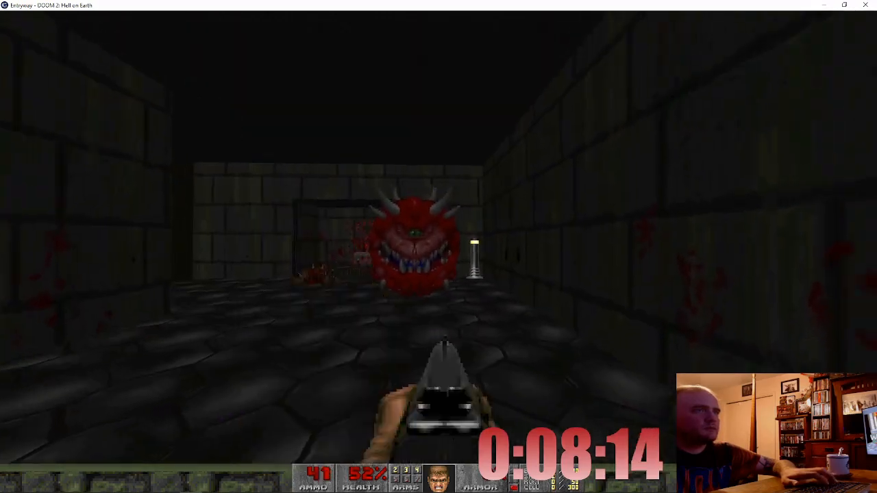
Step: Finish off the remaining Cacodemons outside the closet with the shotgun
key("ctrl")
key("Down")
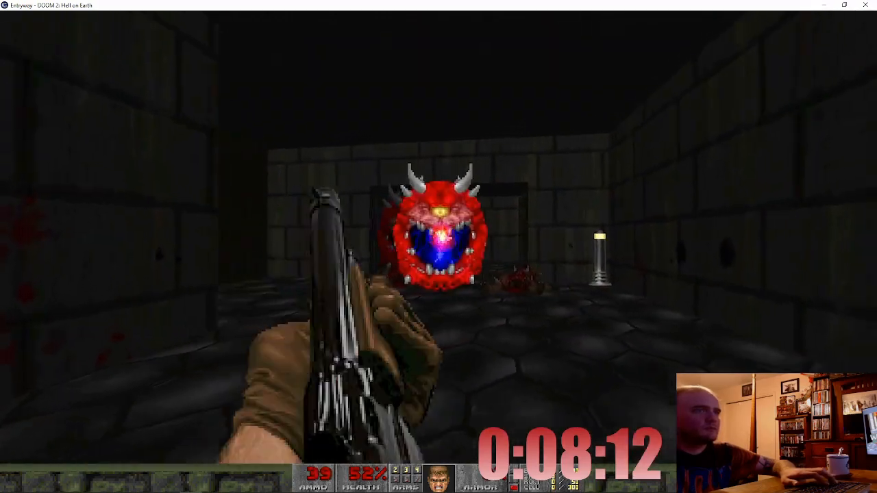
key("ctrl")
key("Down")
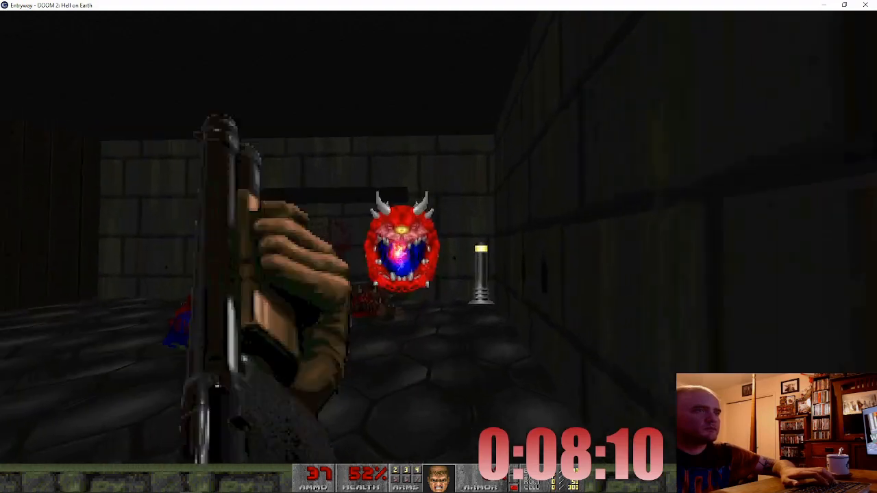
key("ctrl")
key("Down")
key("ctrl")
key("Up")
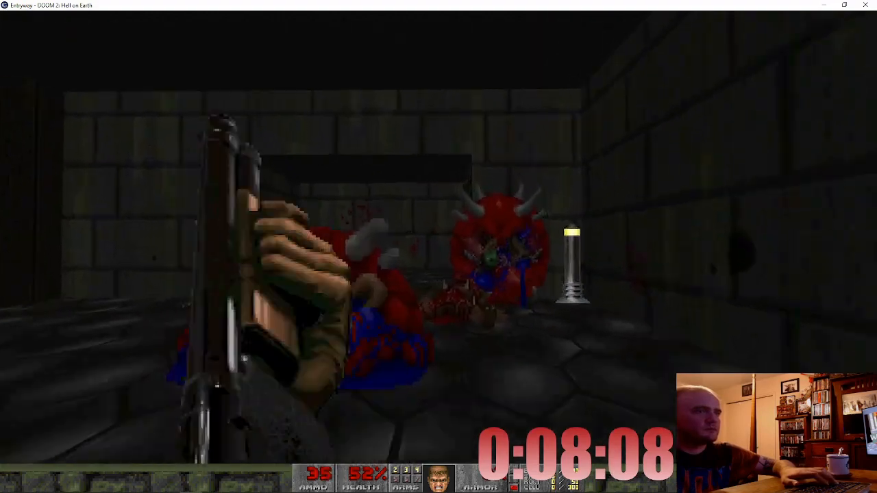
Step: Collect the medikit left for the ambush and check the corridor area with the wall switch next to the closet
key("Left")
key("Up")
key("Left")
key("Right")
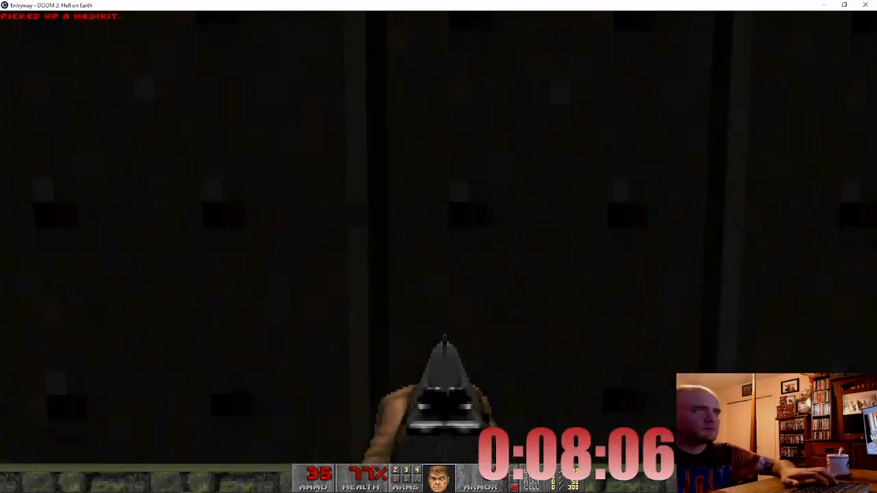
key("Left")
key("Down")
key("Left")
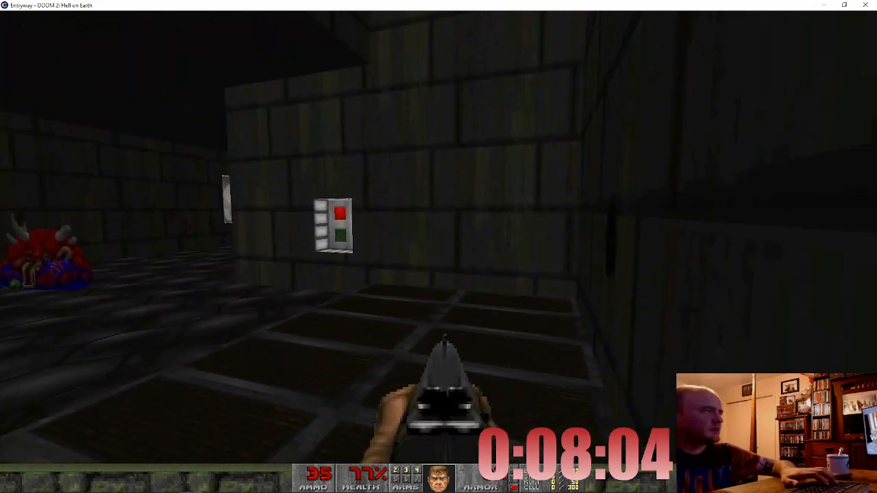
Step: Return to the upper room, collect its medikit, open the red key door, and activate the exit switch to finish the level
key("Right")
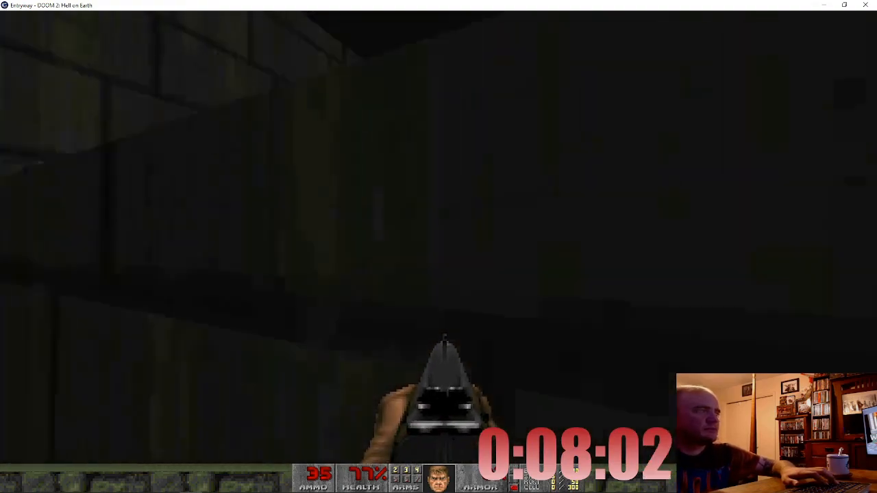
key("Left")
key("Up")
key("Right")
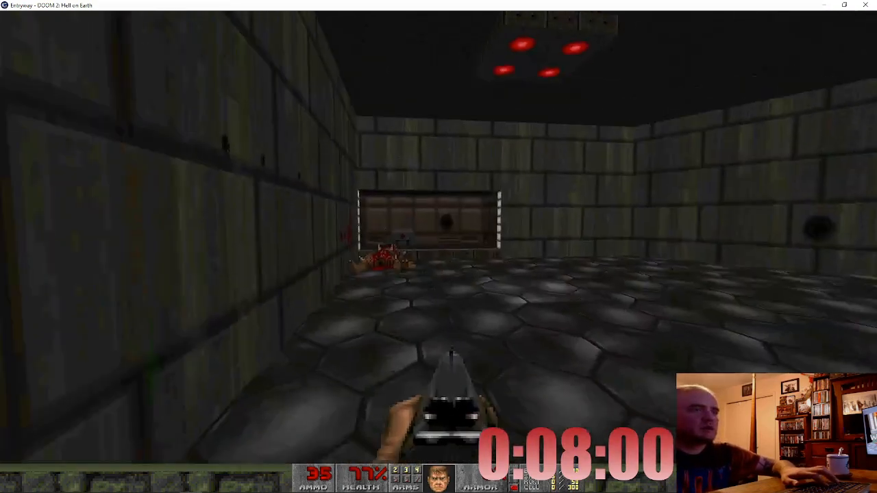
key("Up")
key("Left")
key("Right")
key("Up")
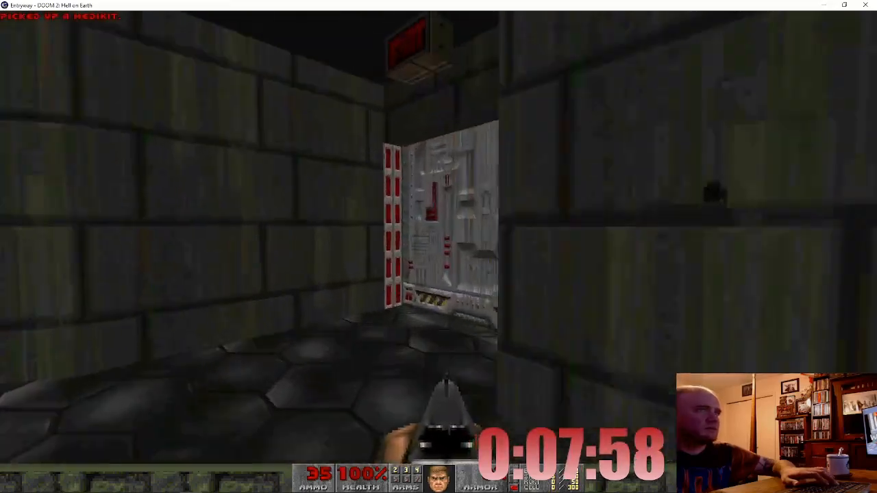
key("space")
key("Up")
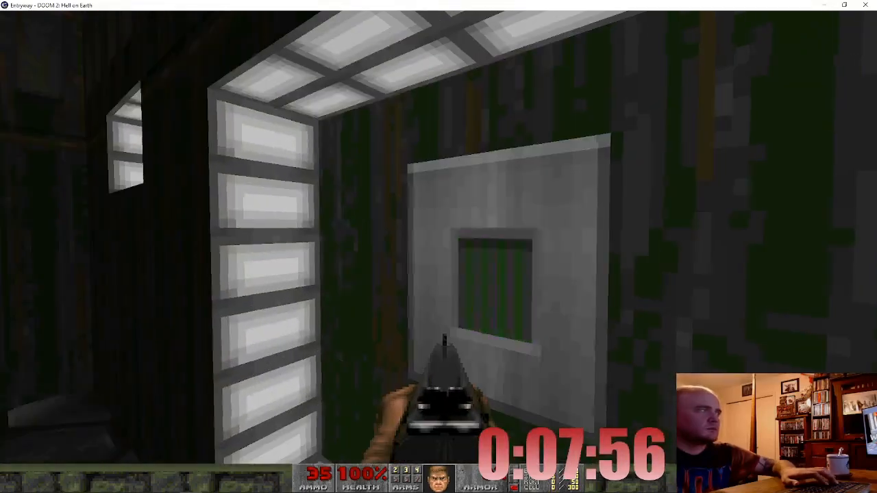
key("space")
Step: Quit the playtest from the level statistics screen and return to Ultimate Doom Builder
key("Escape")
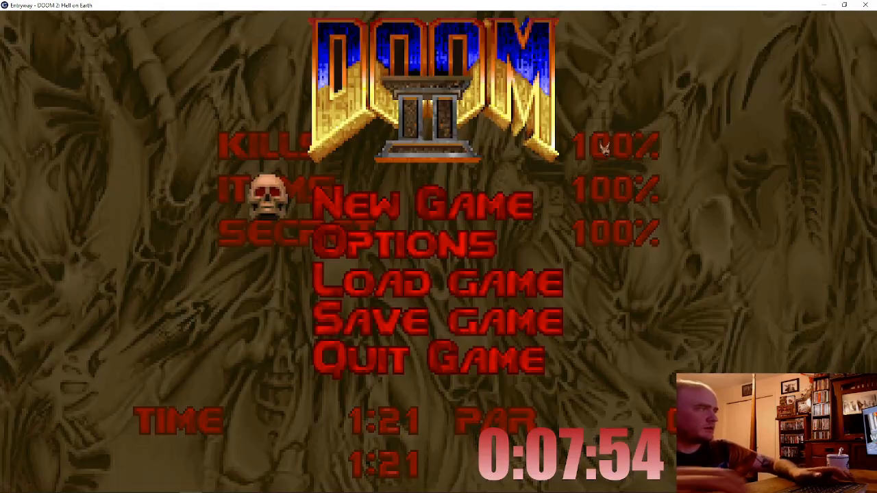
key("Return")
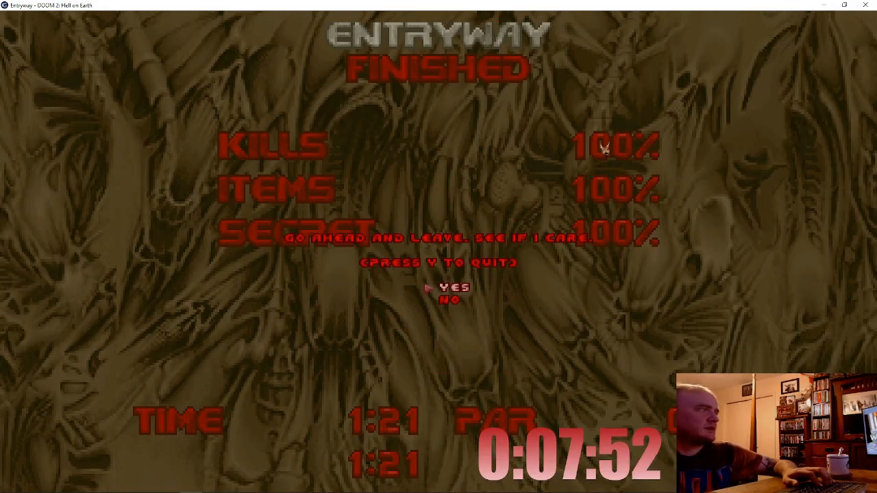
key("y")
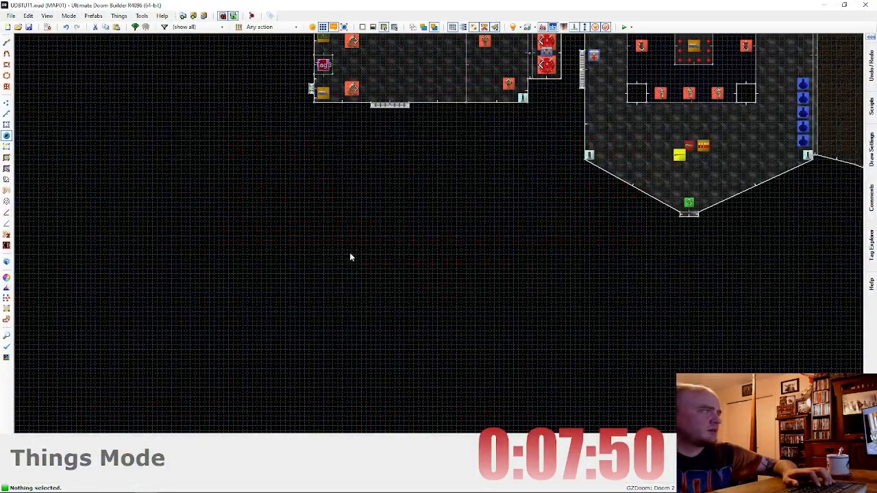
Step: Examine the main hall, the outdoor nukage area and the lower monster rooms in the 3D view
scroll(349, 257, "down", 4)
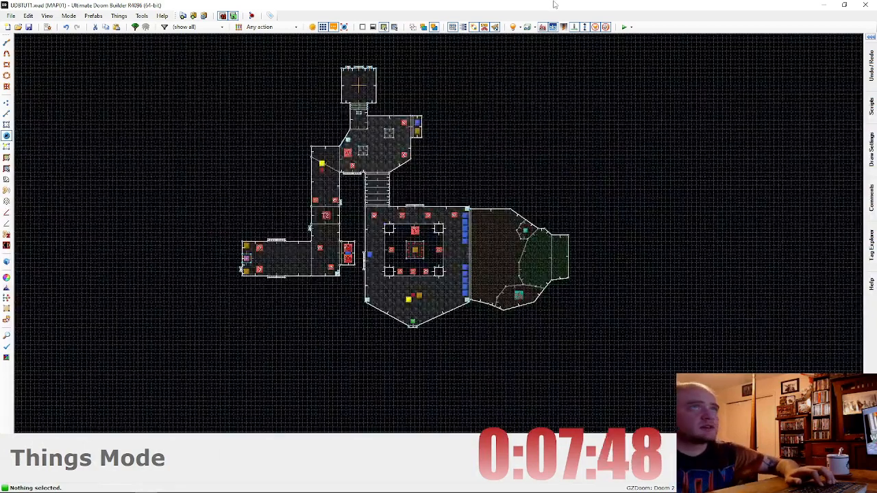
key("q")
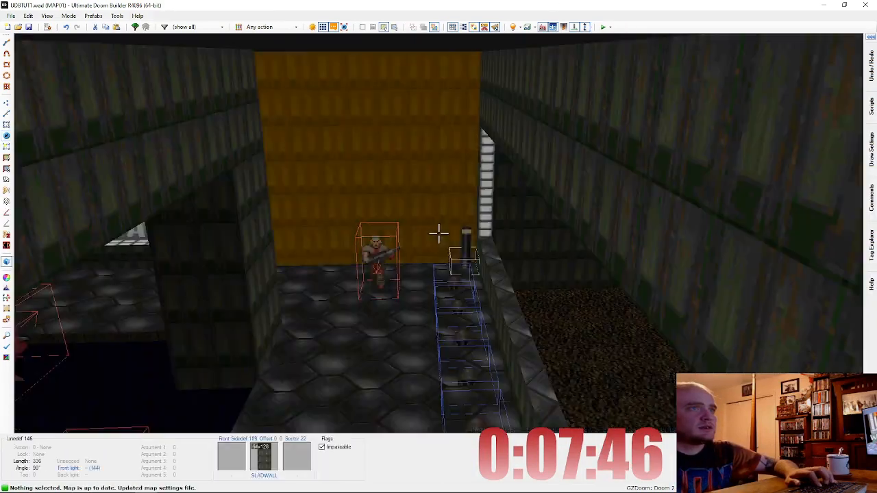
key("e")
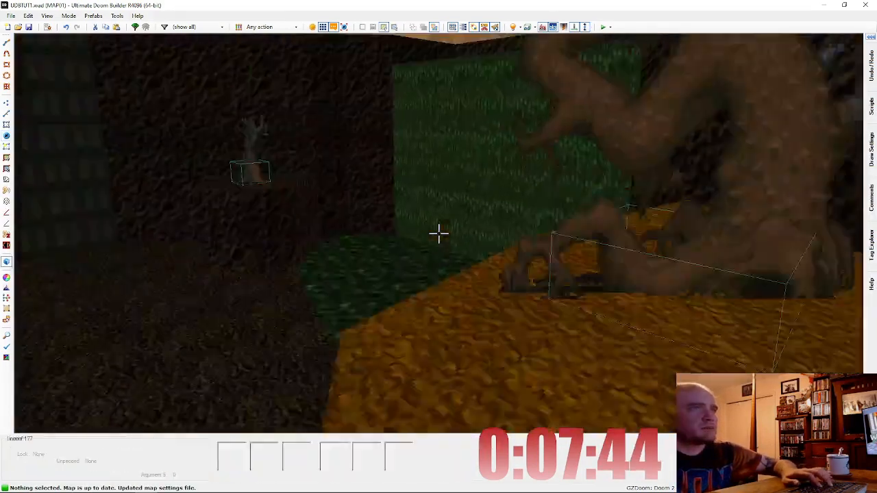
key("e")
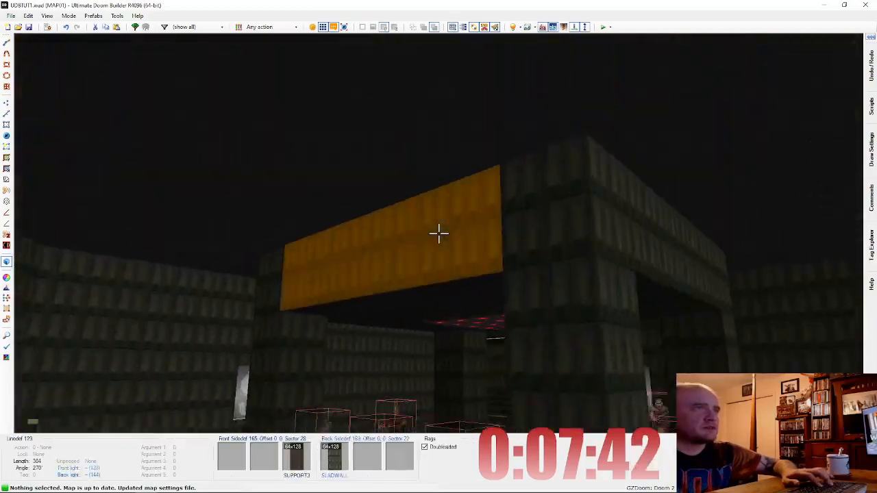
key("e")
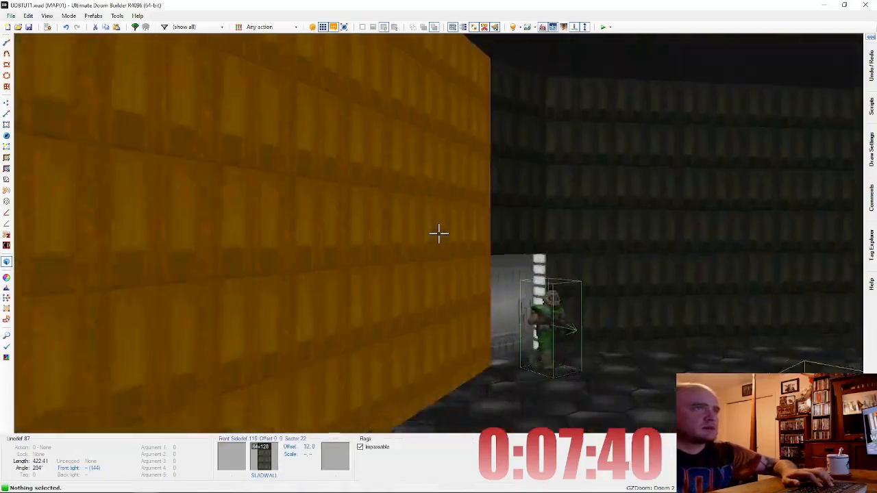
key("d")
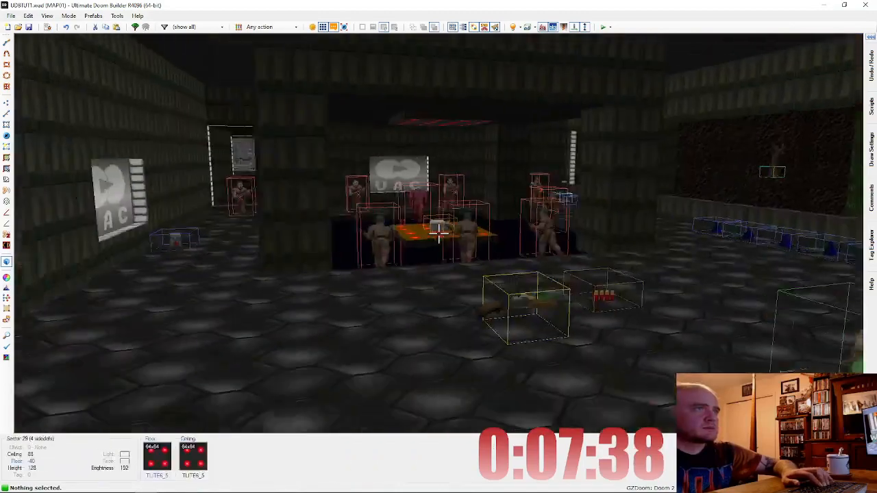
key("e")
key("e")
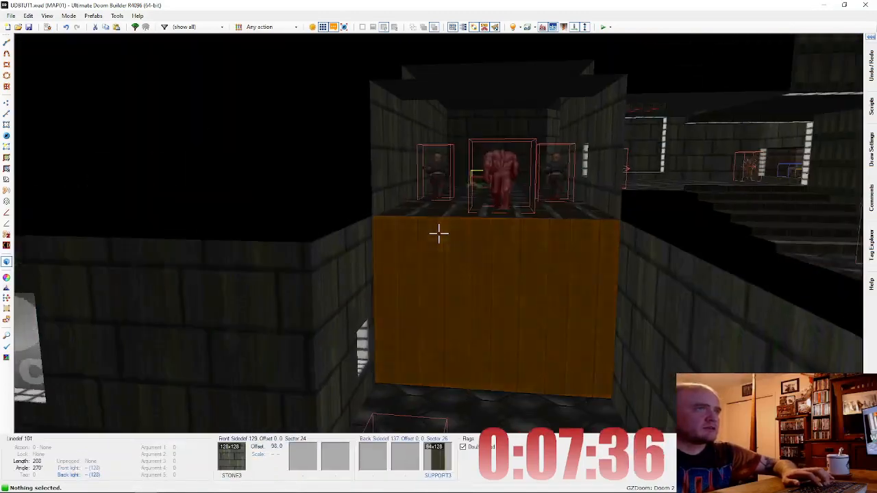
key("e")
key("d")
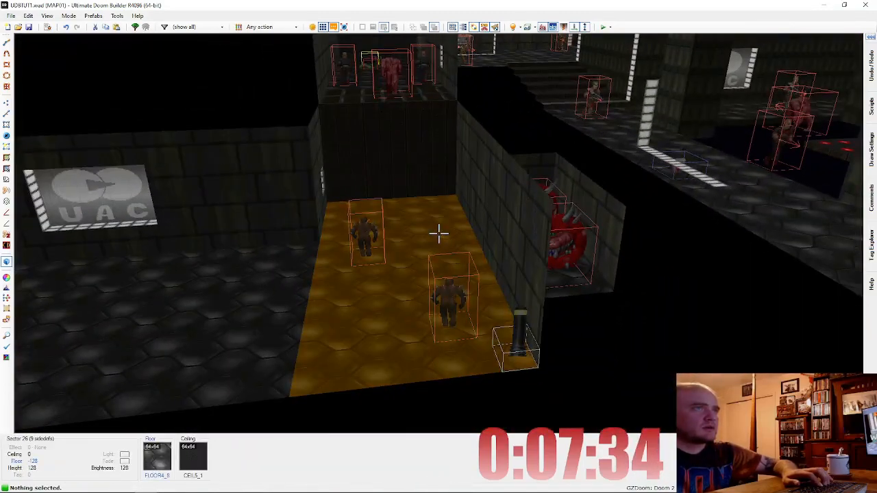
Step: Change the floor flat of the lower corridor to FLOOR5_1 and paste it onto the adjoining room's floor
right_click(439, 234)
left_click(613, 132)
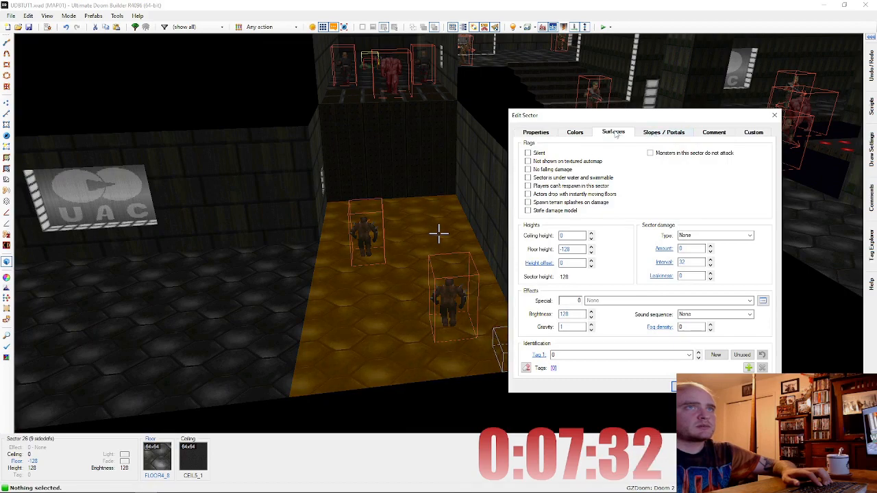
left_click(724, 322)
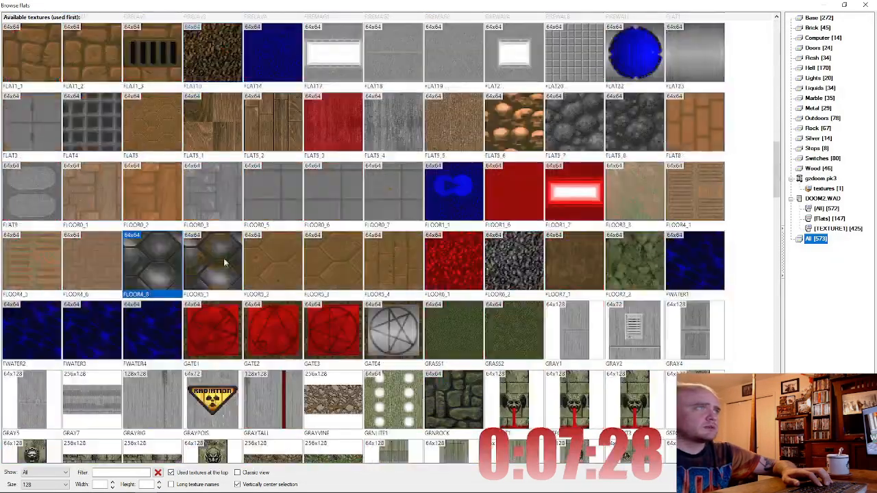
double_click(222, 264)
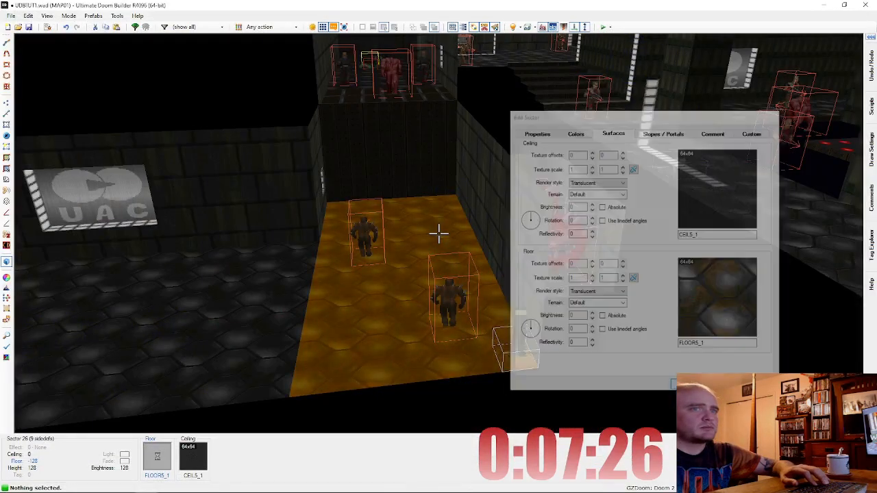
key("ctrl+v")
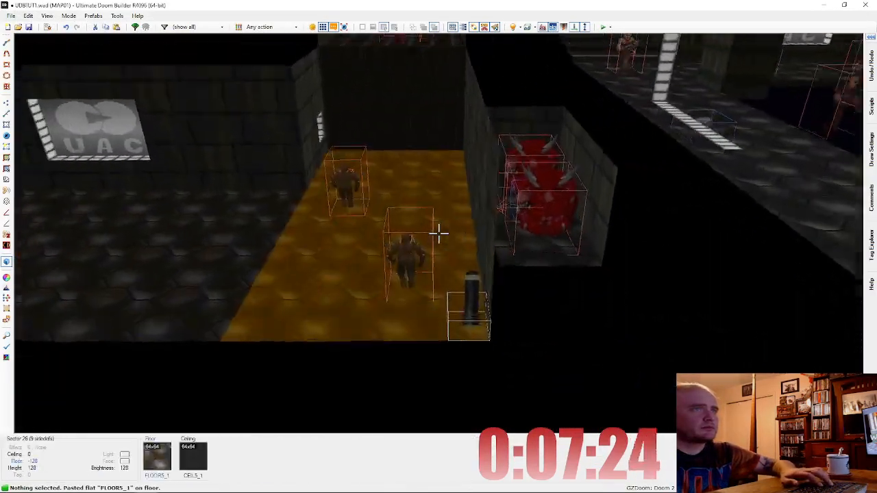
Step: Browse the DOOM2.WAD flats and set the floor of the Cacodemon closet to STEP1
key("e")
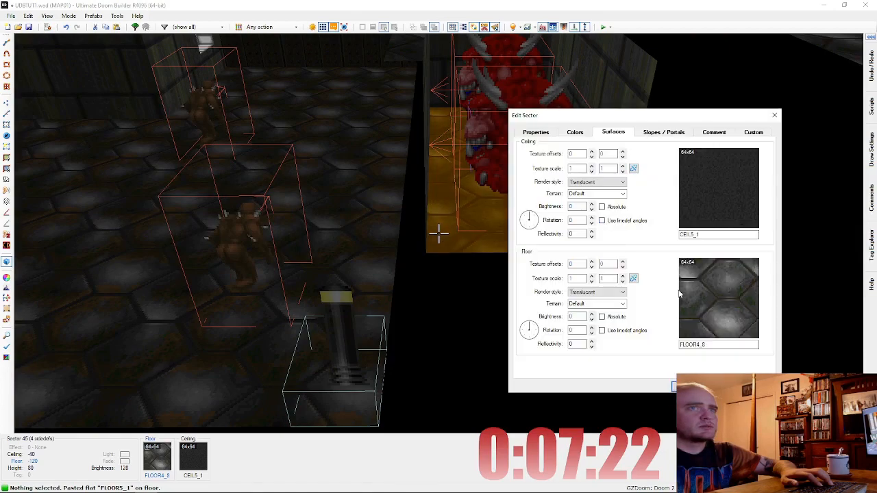
left_click(682, 295)
scroll(517, 221, "down", 6)
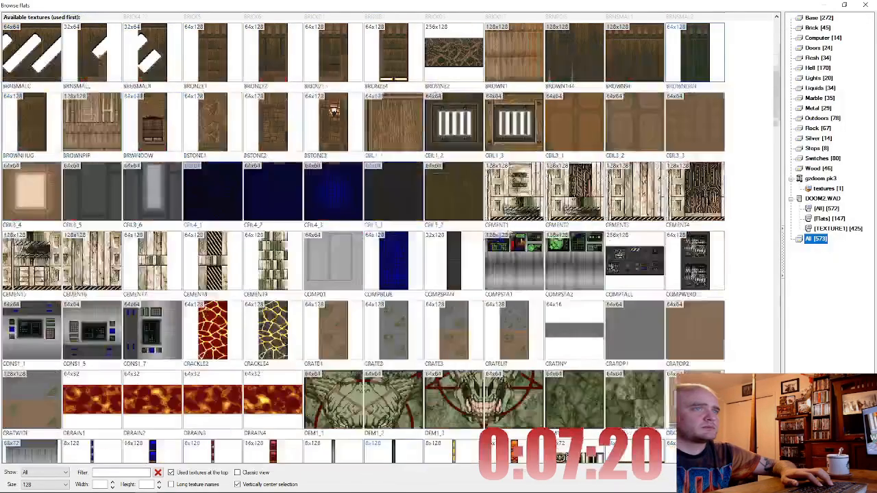
scroll(270, 251, "down", 6)
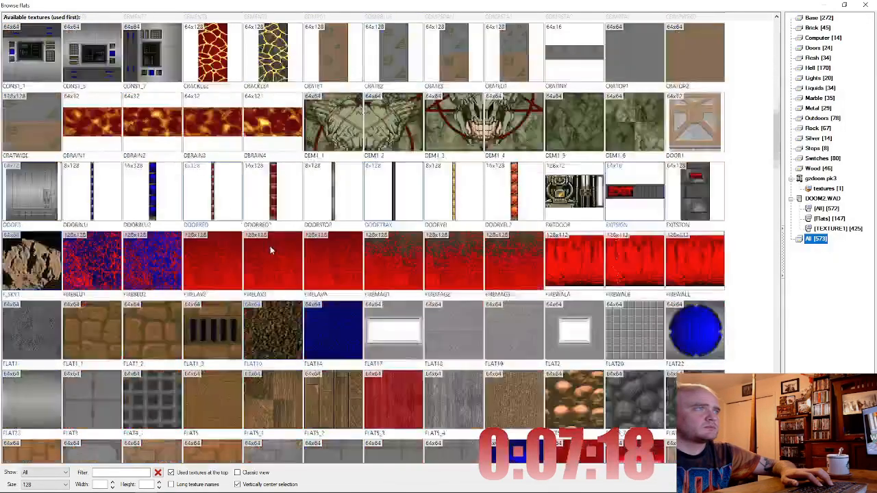
scroll(155, 263, "down", 15)
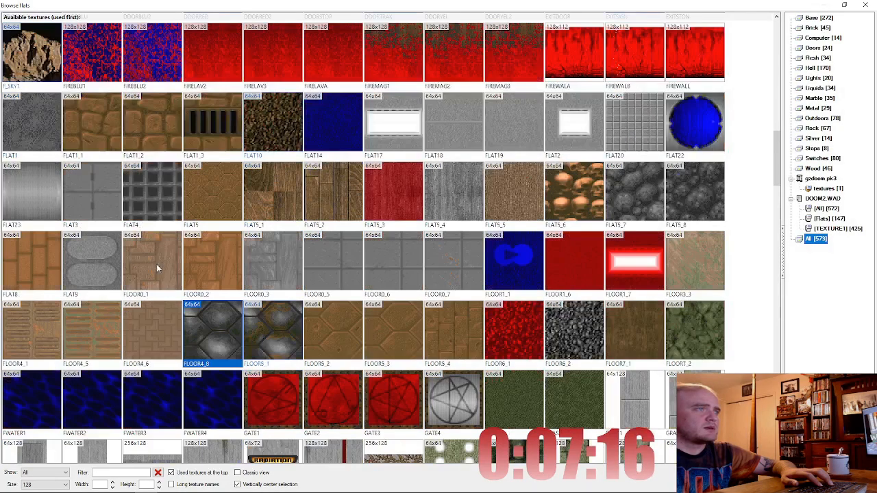
scroll(223, 256, "down", 12)
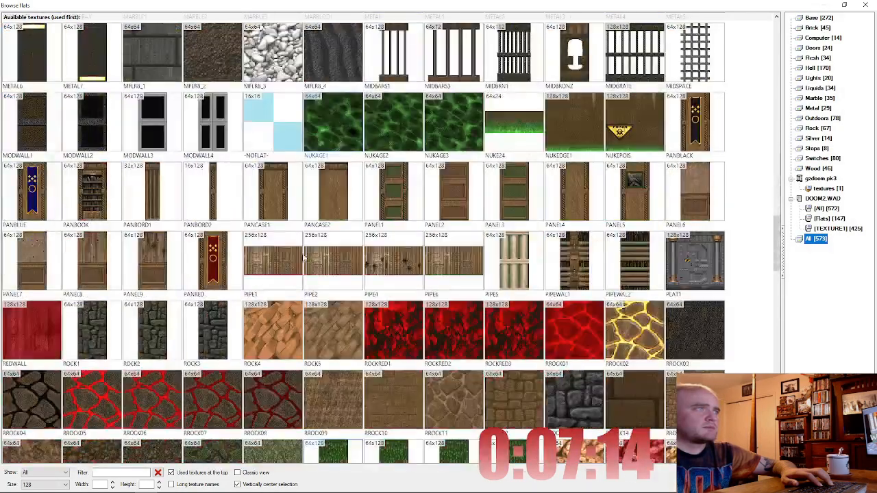
scroll(286, 221, "down", 12)
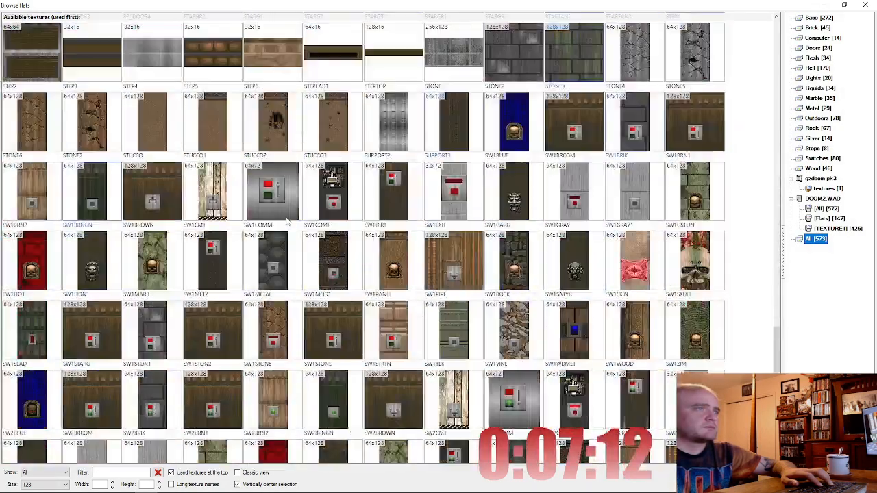
scroll(286, 221, "up", 3)
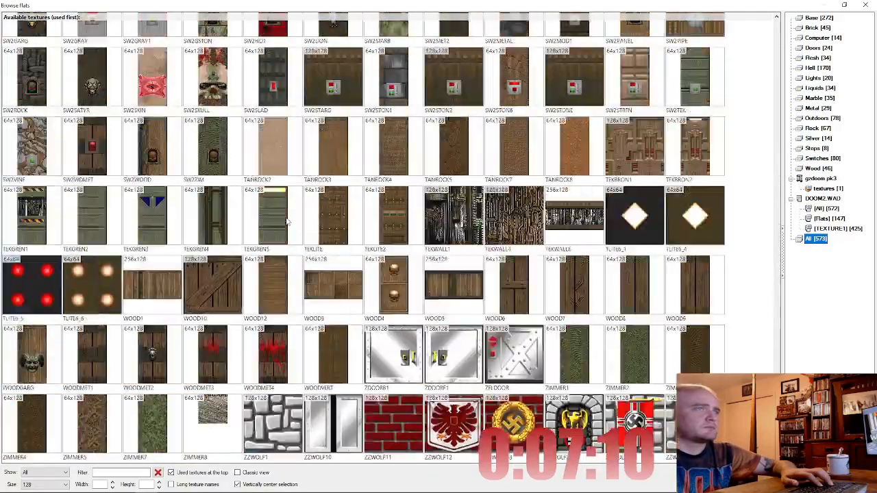
left_click(828, 218)
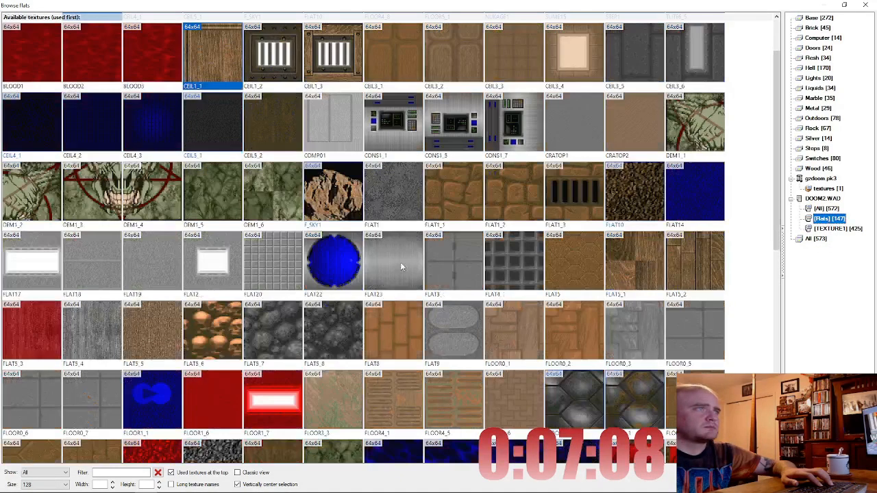
scroll(333, 237, "down", 5)
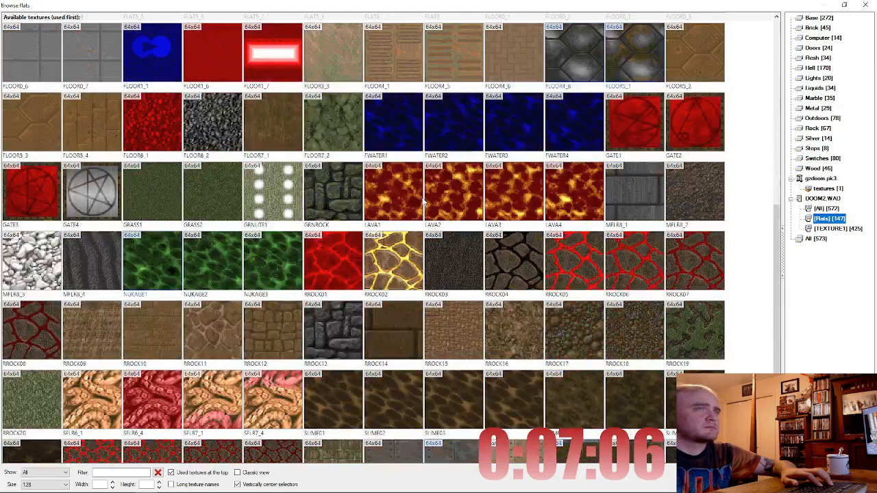
scroll(423, 201, "down", 3)
scroll(358, 221, "up", 5)
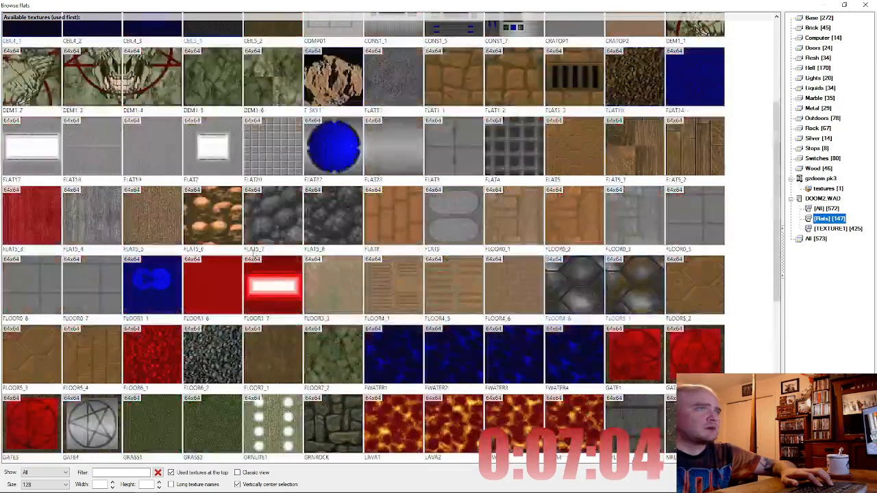
scroll(284, 177, "up", 3)
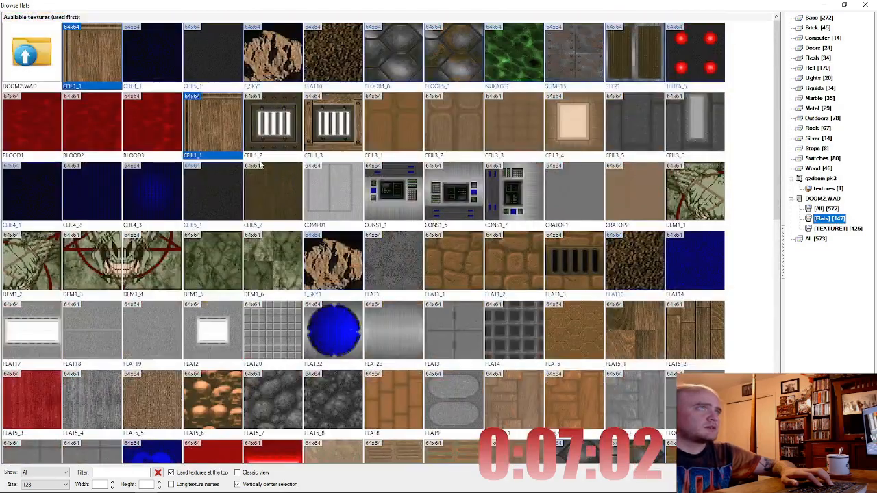
scroll(260, 163, "down", 10)
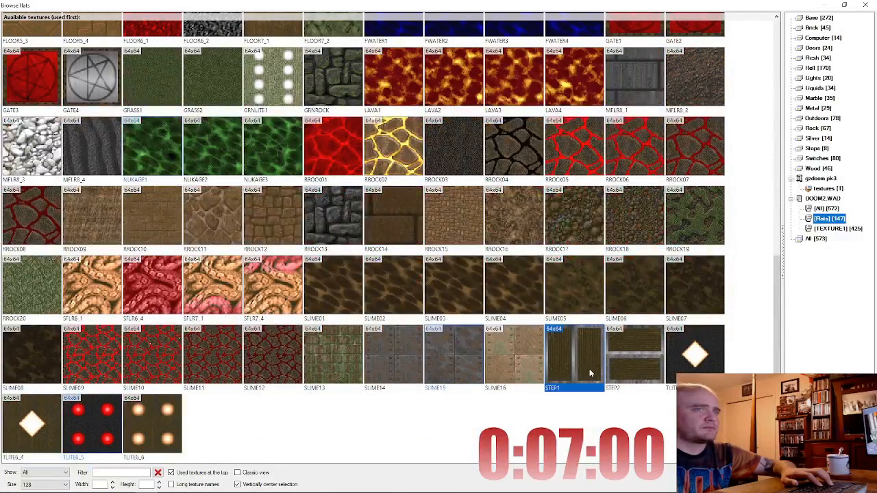
double_click(590, 372)
key("Return")
Step: Set the front middle texture of the narrow wall strip between the small window and the tall ledge wall to STARG3
key("d")
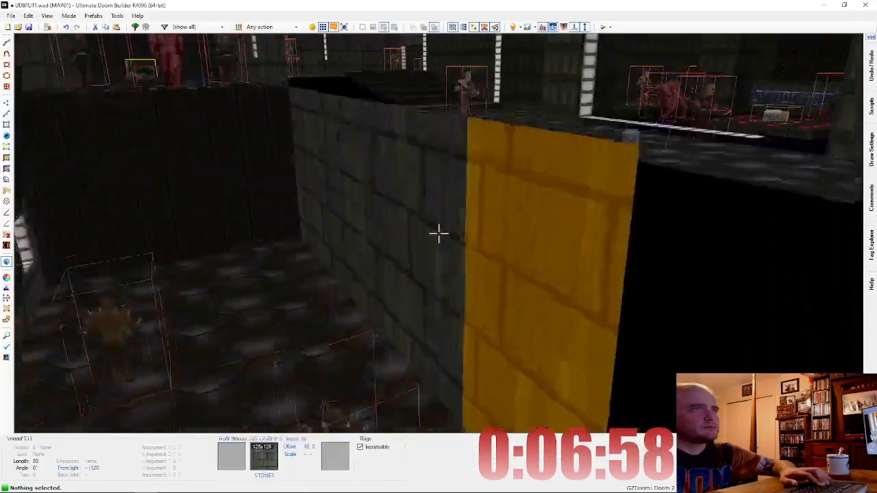
key("e")
key("d")
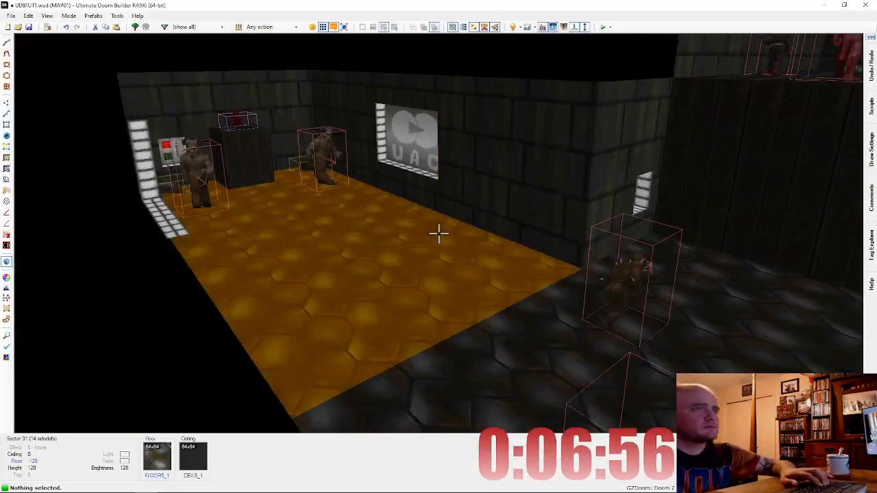
key("e")
key("f")
key("e")
key("f")
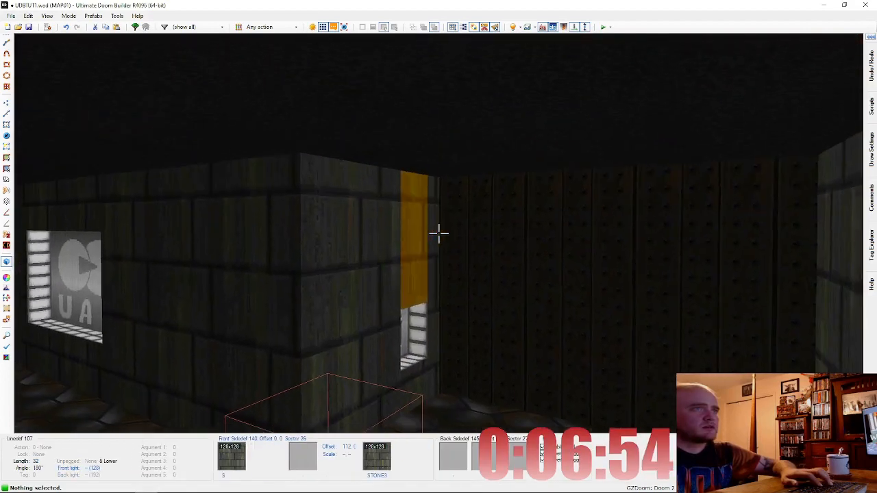
right_click(439, 234)
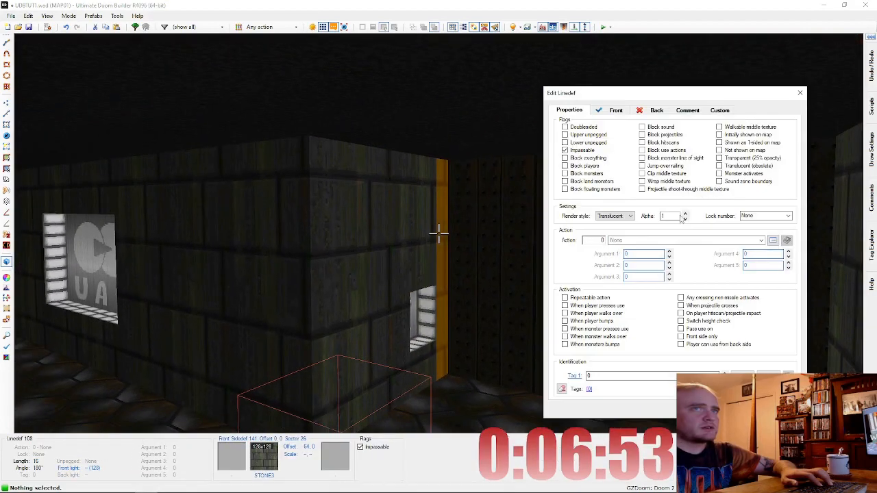
left_click(615, 110)
left_click(748, 252)
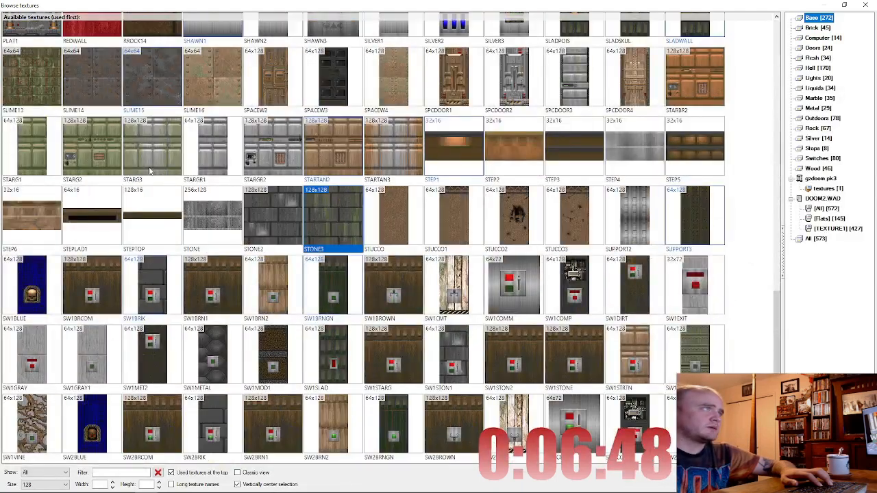
double_click(139, 151)
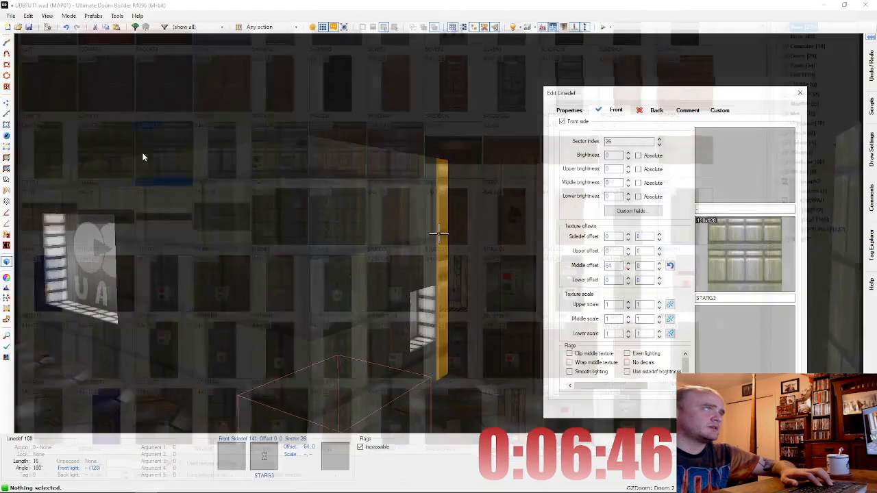
key("Return")
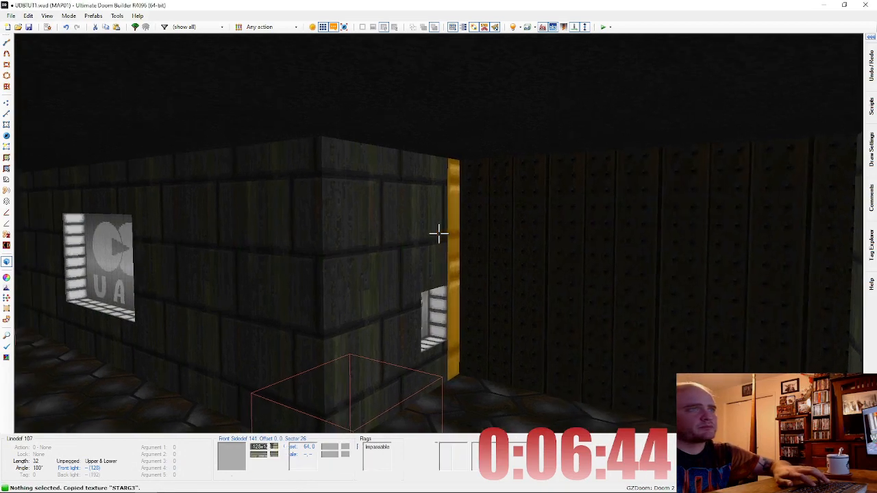
Step: Paste the STARG3 texture onto the walls around the small window, the projecting corner and the adjoining wall with the UAC window
key("ctrl+v")
key("ctrl+v")
key("ctrl+v")
key("ctrl+v")
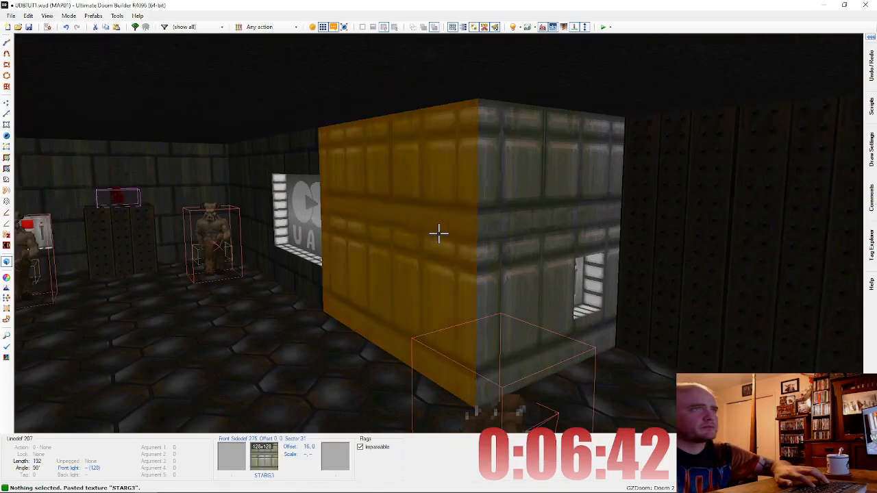
key("ctrl+v")
key("ctrl+v")
key("ctrl+v")
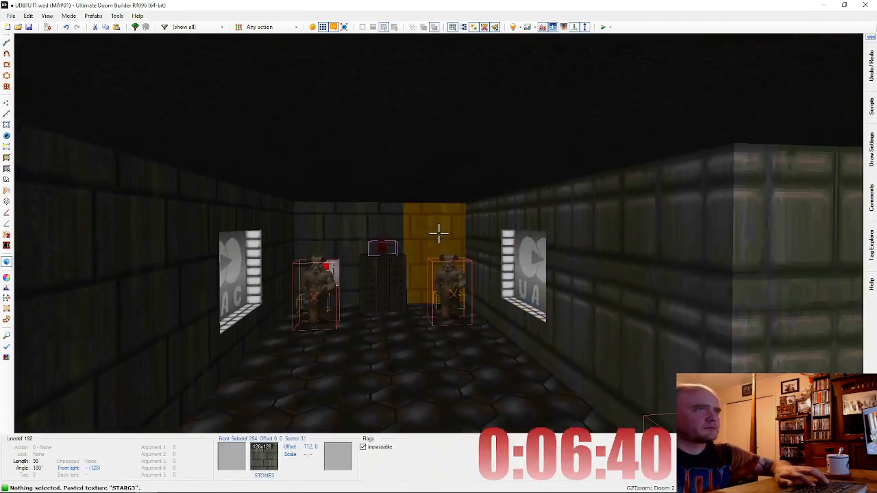
Step: Paste the STARG3 texture onto the far end wall of the room, covering the sections around the pedestal and the switch
key("ctrl+v")
key("ctrl+v")
key("ctrl+v")
key("ctrl+v")
key("ctrl+v")
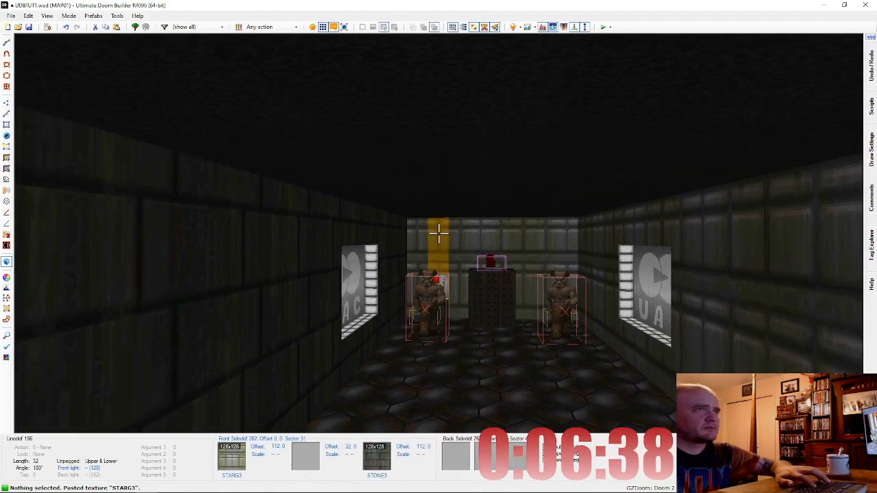
key("e")
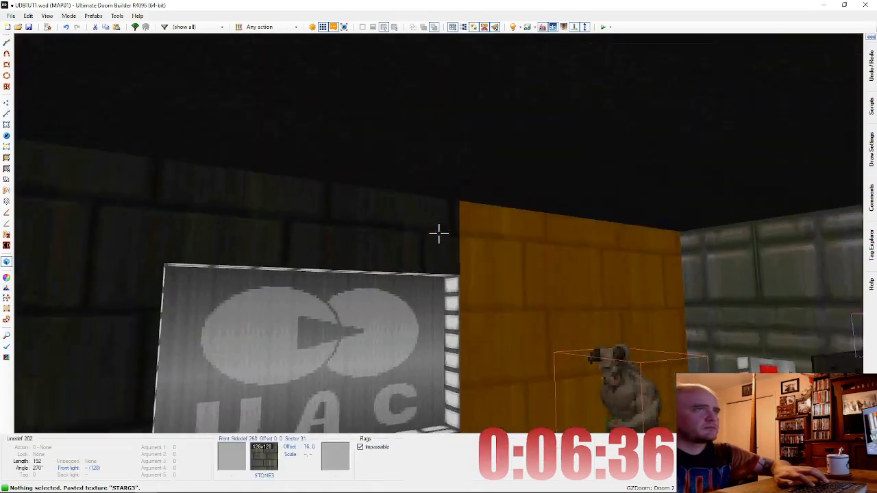
Step: Paste the STARG3 texture onto the side walls of the room, including the sections around and below the UAC windows
key("ctrl+v")
key("ctrl+v")
key("ctrl+v")
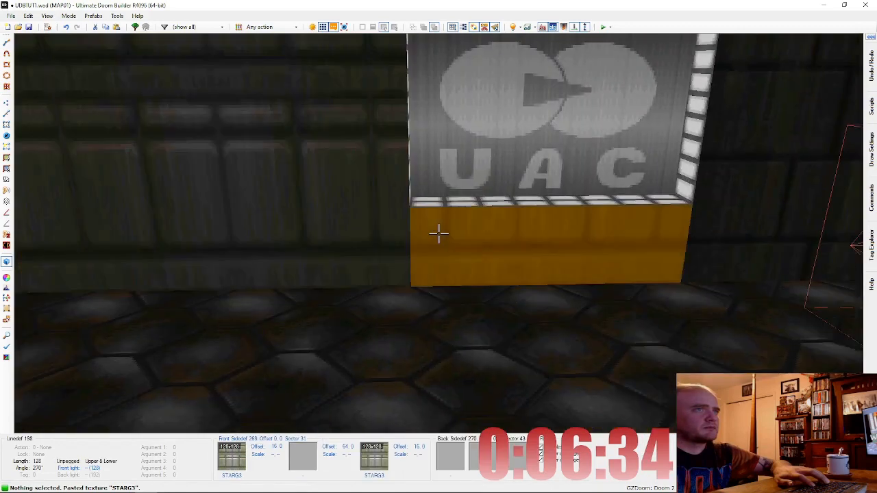
key("ctrl+v")
key("ctrl+v")
key("ctrl+v")
key("ctrl+v")
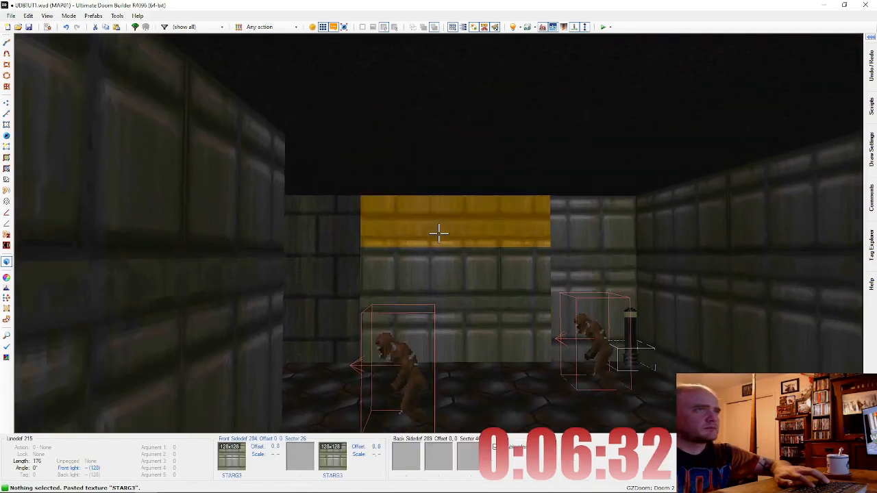
Step: Align the STARG3 textures on the Cacodemon closet wall, with vertical offset -32 for the upper and -16 for the lower texture
key("ctrl+v")
key("e")
key("a")
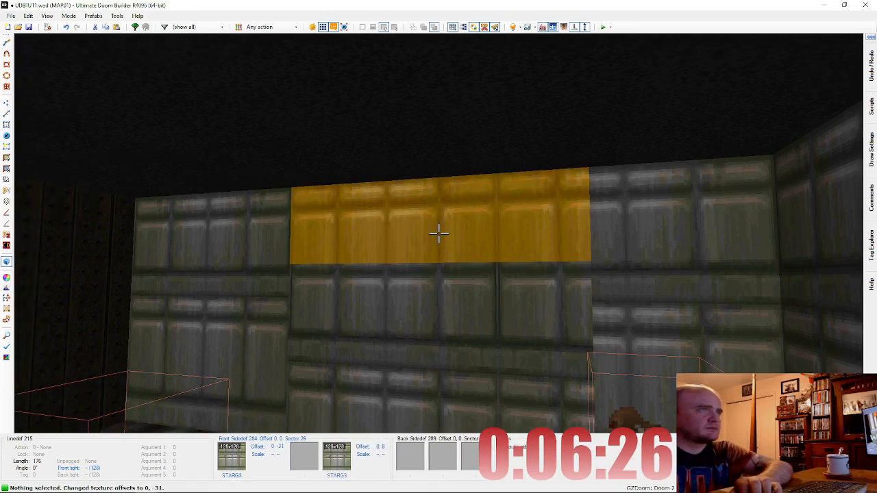
key("Down")
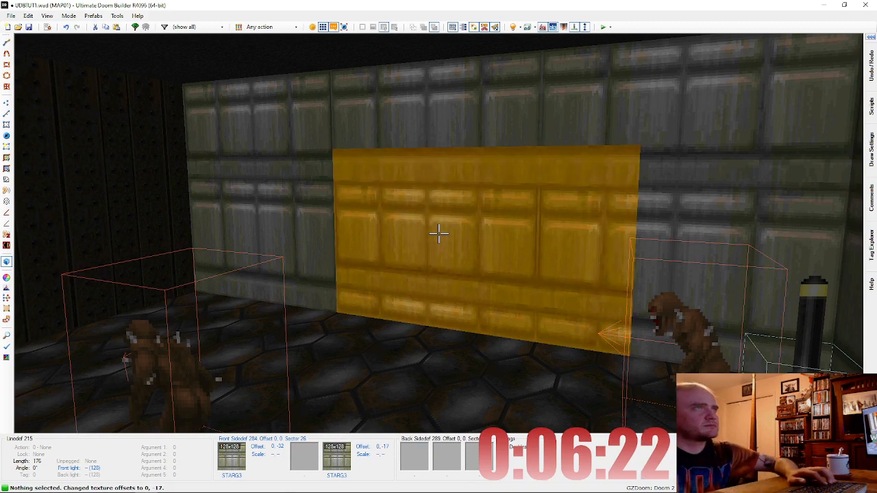
key("a")
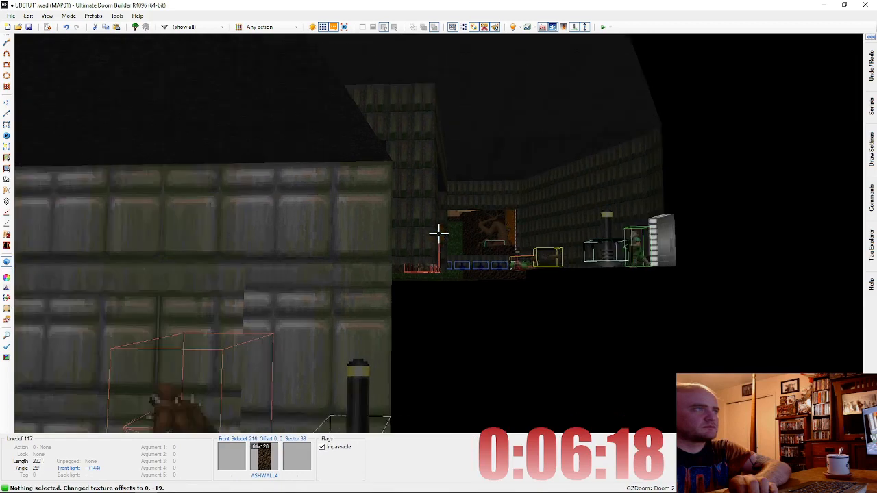
key("Down")
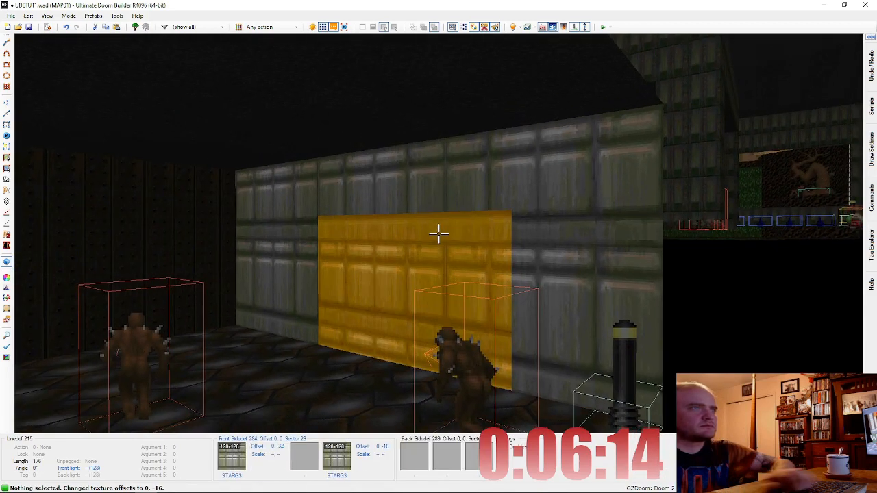
key("a")
key("e")
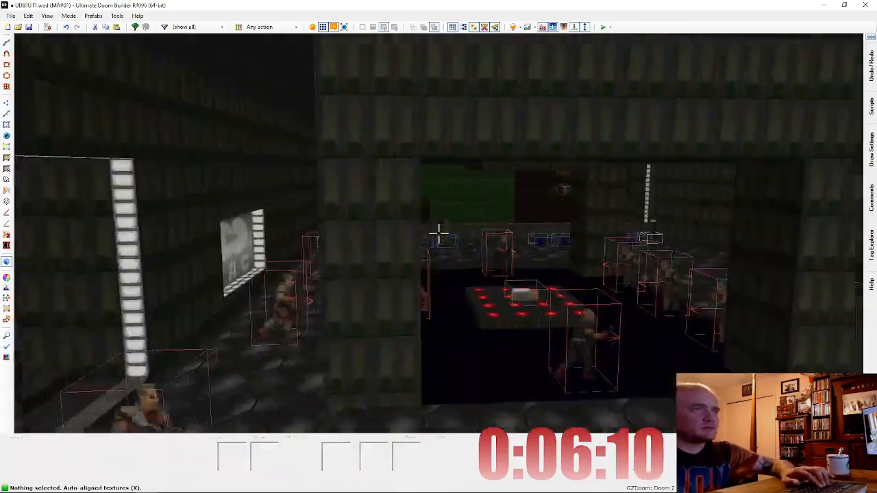
Step: Add vertices 16 units from the southwest corner on the two adjoining sides of the main room's southwest pillar
key("q")
scroll(493, 233, "up", 10)
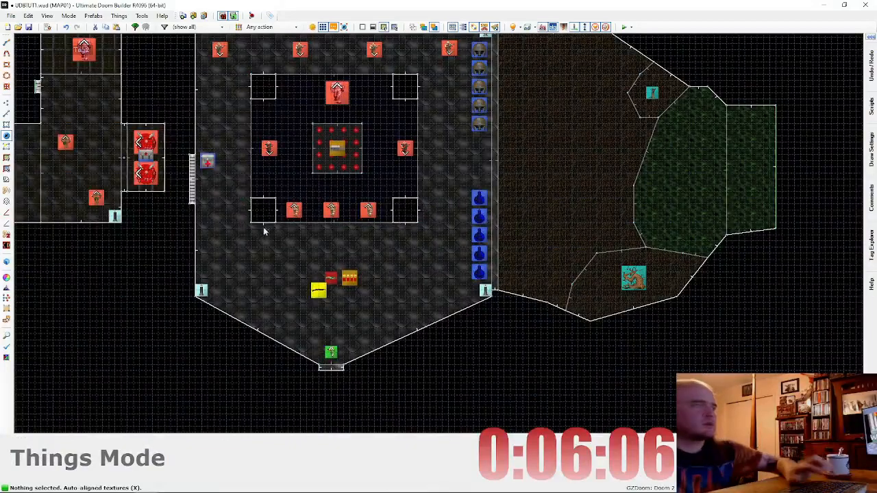
scroll(264, 231, "up", 1)
key("ctrl+d")
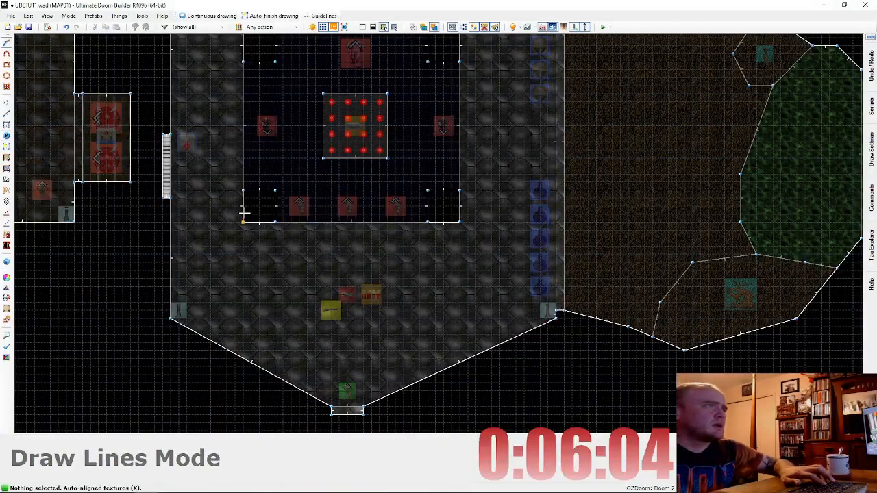
scroll(254, 213, "up", 3)
left_click(233, 215)
right_click(239, 220)
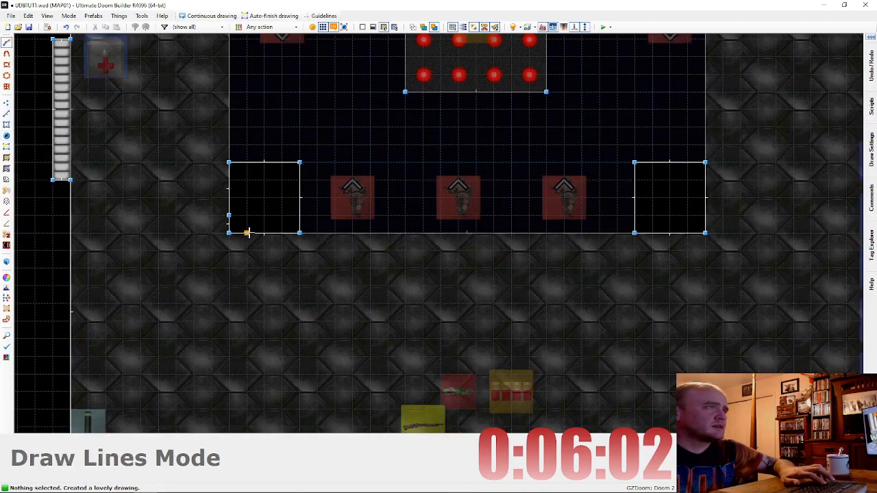
left_click(249, 233)
right_click(249, 233)
Step: Split the remaining sides of the southwest pillar with vertices 16 units from its other corners
key("ctrl+d")
left_click(229, 179)
right_click(230, 178)
key("ctrl+d")
left_click(247, 164)
right_click(248, 165)
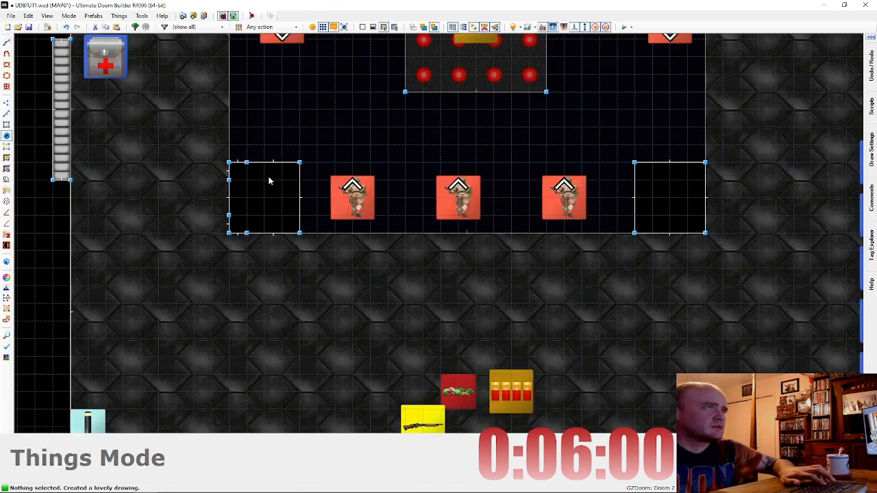
key("ctrl+d")
left_click(282, 163)
left_click(299, 214)
right_click(299, 218)
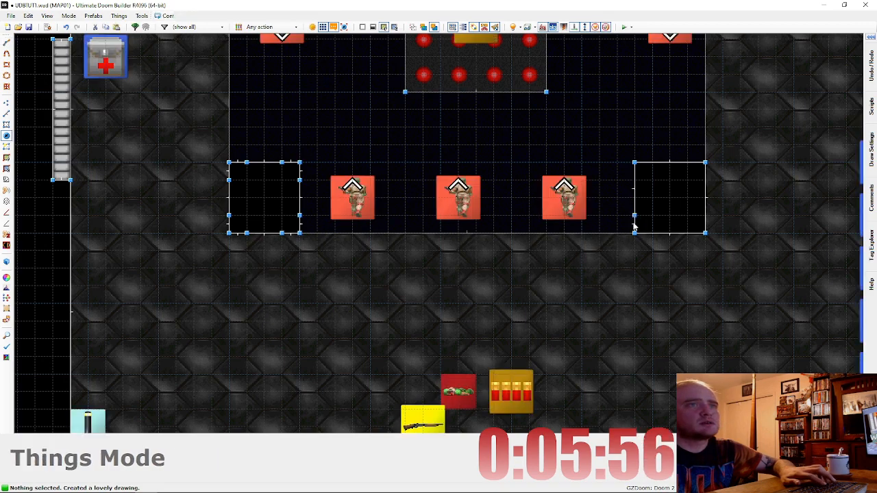
Step: Split the sides of the southeast pillar with vertices 16 units from each corner
left_click(635, 180)
right_click(635, 190)
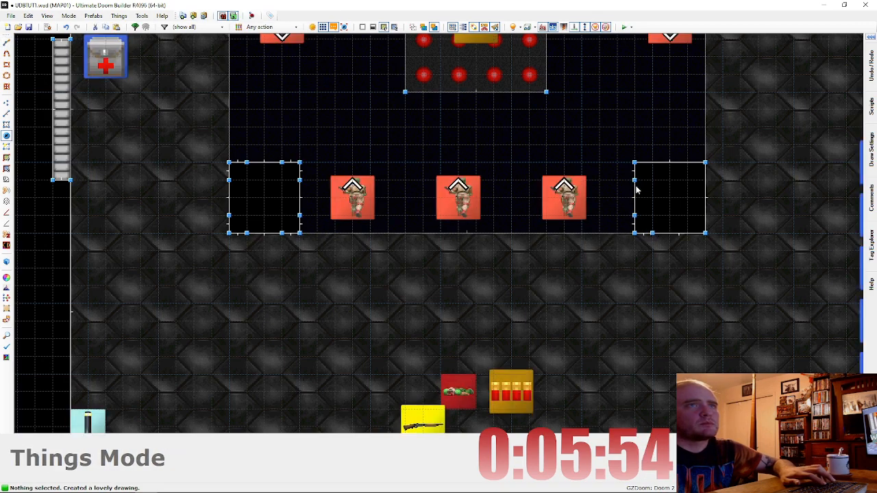
left_click(661, 160)
right_click(666, 163)
key("ctrl+d")
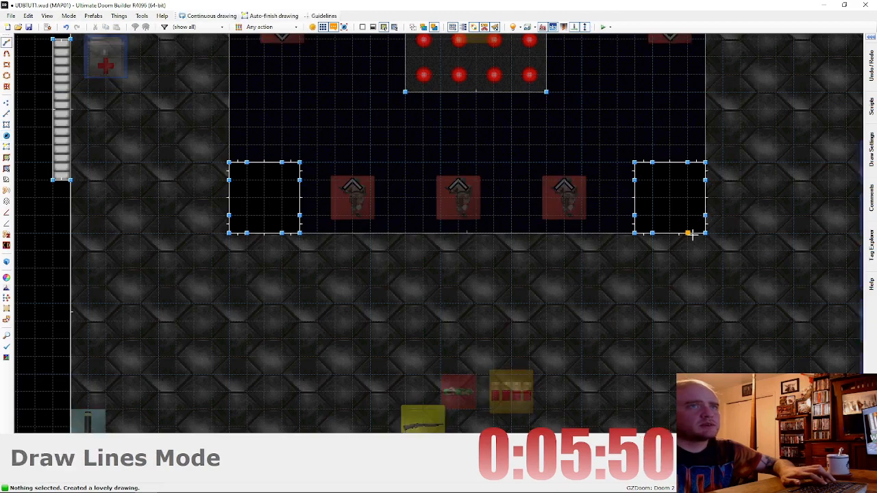
Step: Set the middle texture of a 16-unit corner strip on the southeast pillar to SUPPORT3 and copy that texture
key("w")
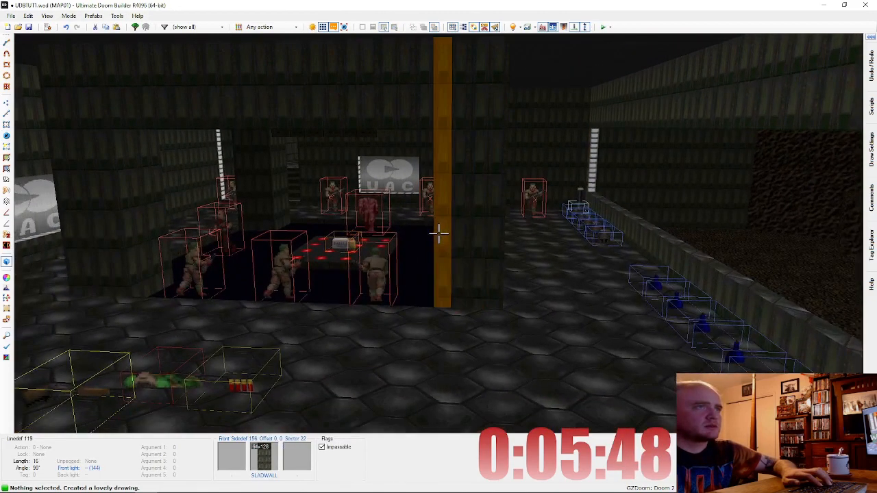
right_click(439, 233)
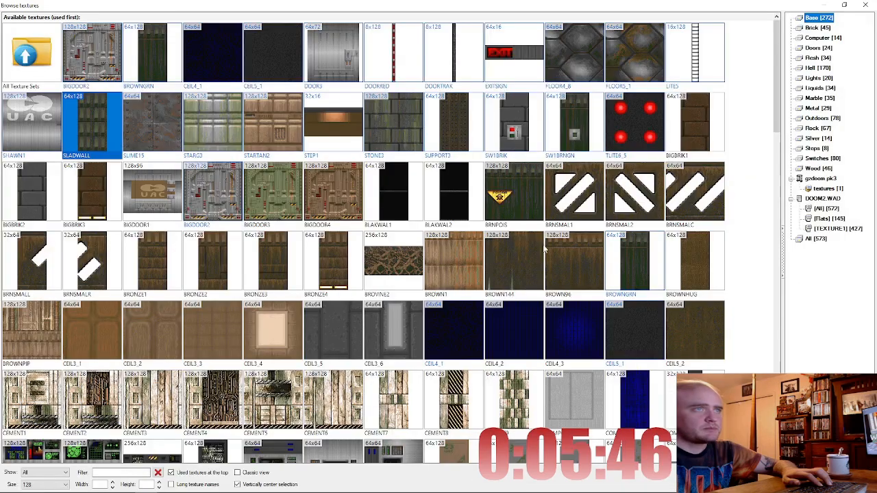
double_click(459, 118)
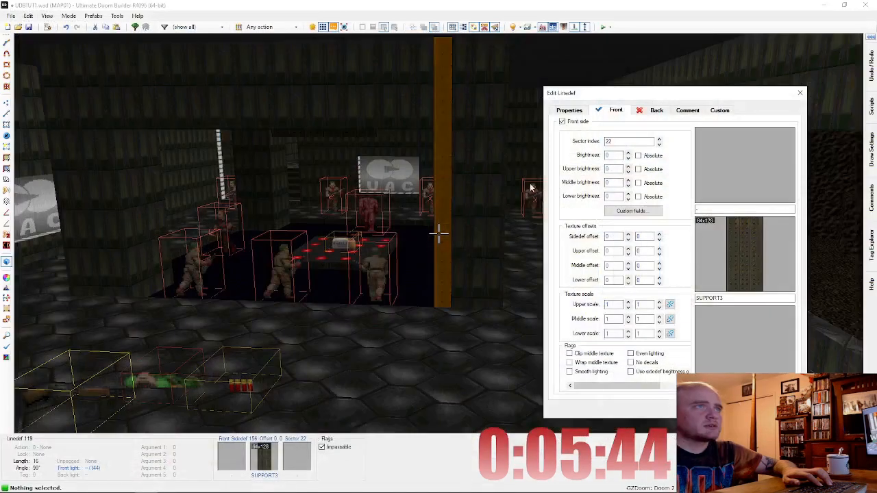
key("ctrl+c")
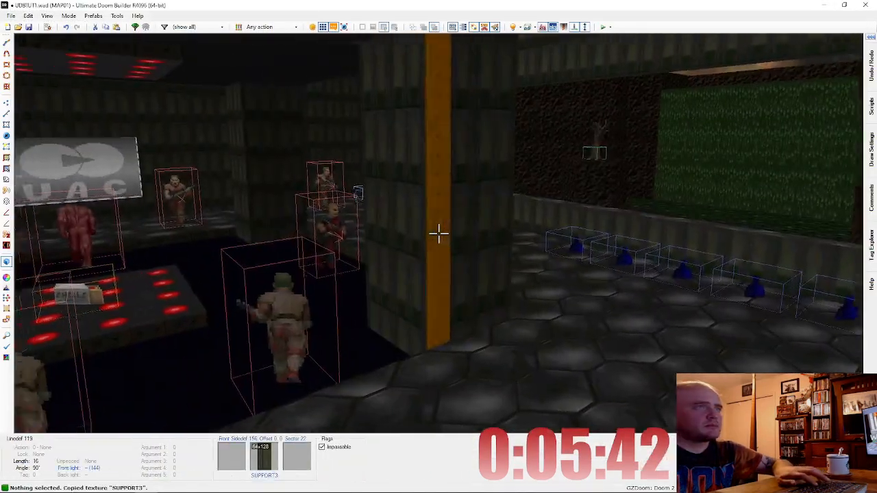
Step: Paste the SUPPORT3 texture onto the other corner strips of the southeast pillar, leaving its wide middle sections as SLADWALL
key("f")
key("ctrl+v")
key("f")
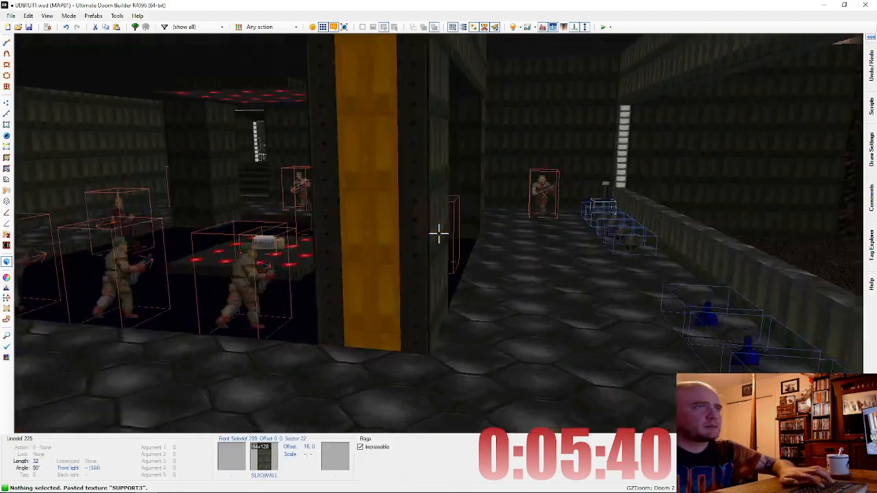
key("ctrl+v")
key("ctrl+v")
key("f")
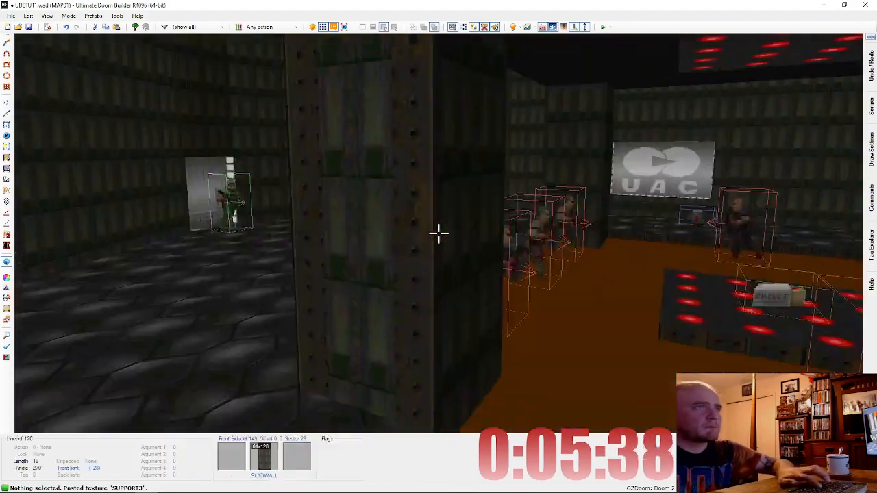
key("ctrl+v")
key("f")
key("ctrl+v")
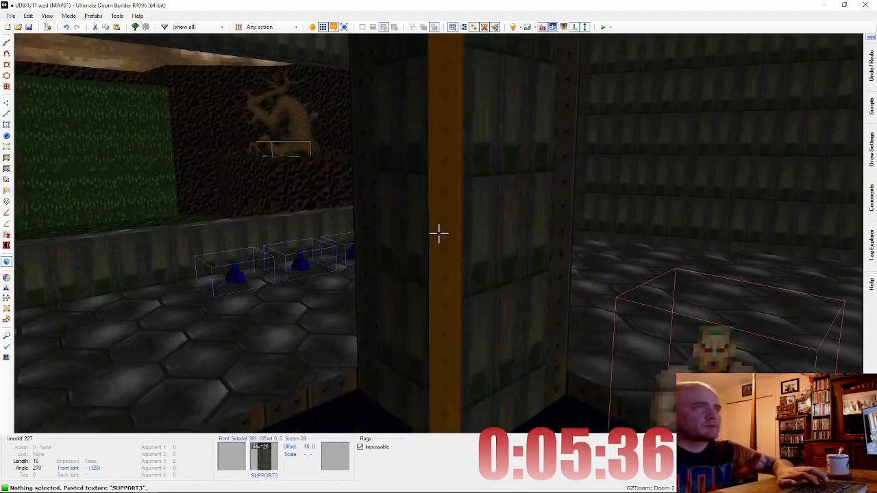
key("f")
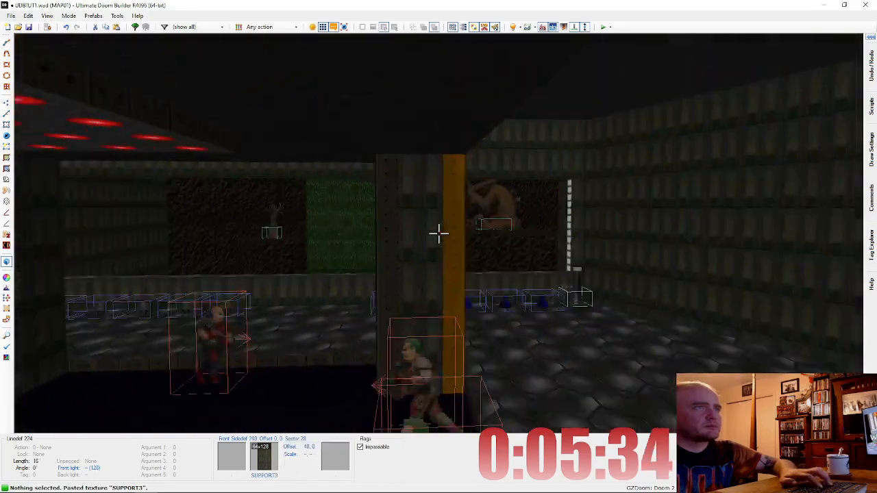
Step: Paste the SUPPORT3 texture onto the corner strips on all sides of the southwest pillar
key("s")
key("e")
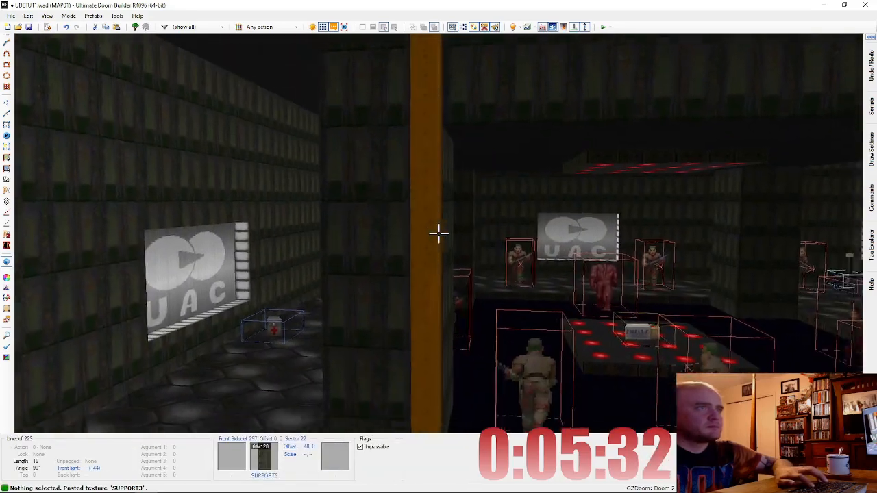
key("e")
key("s")
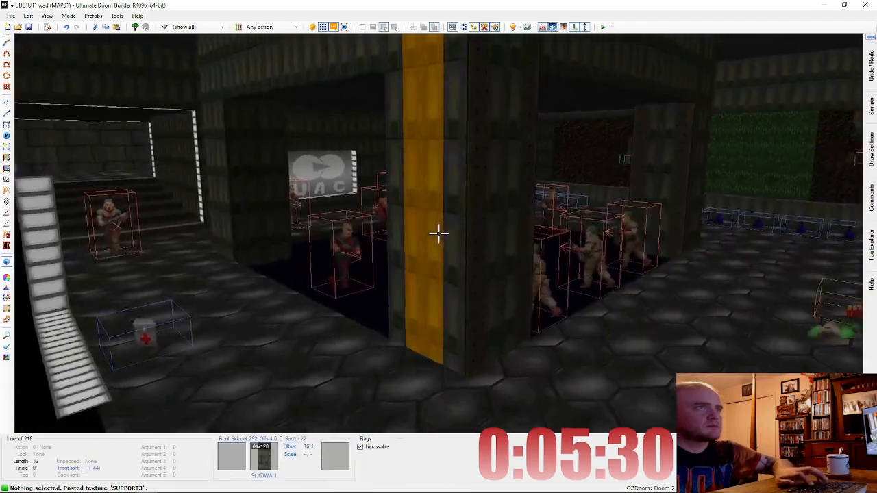
key("e")
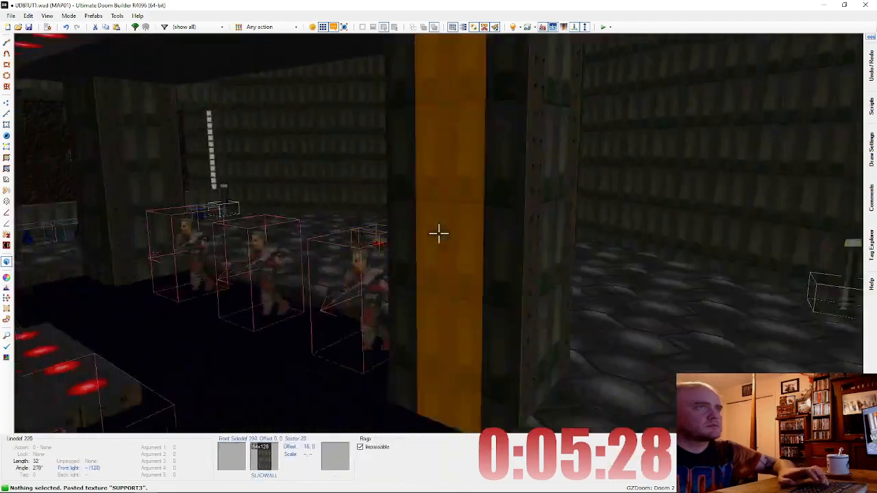
key("f")
key("s")
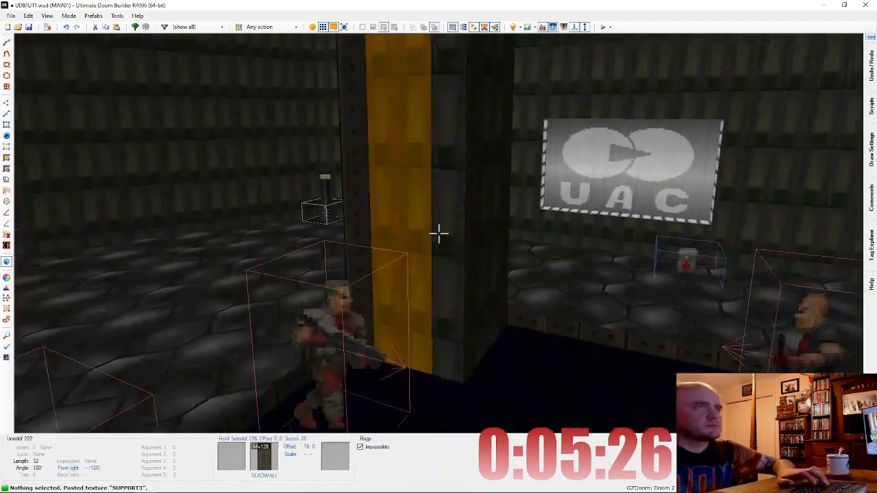
key("s")
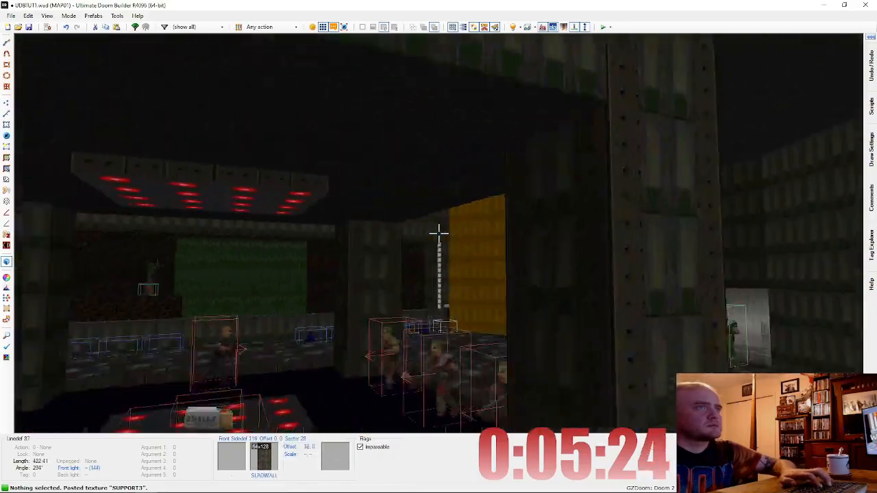
Step: Split all four sides of the northwest pillar with vertices 16 units from each corner
key("w")
scroll(531, 145, "up", 3)
scroll(502, 108, "down", 3)
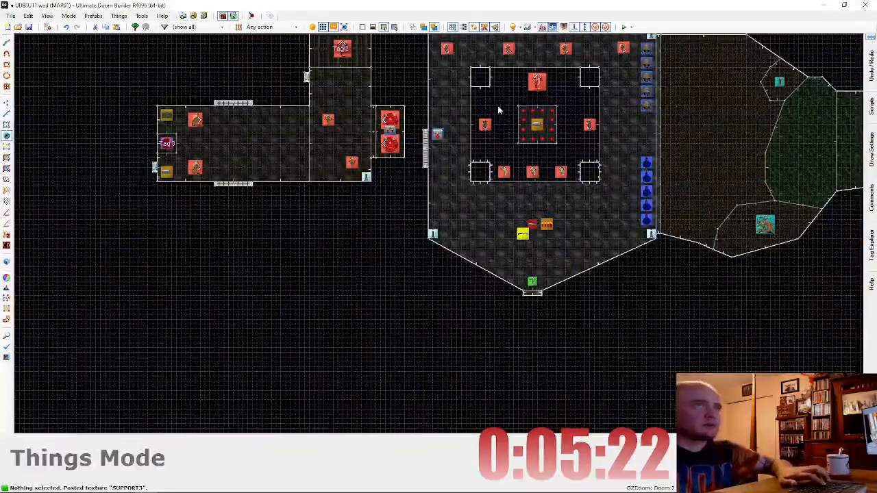
key("ctrl+d")
middle_click_drag(486, 80, 440, 127)
scroll(364, 205, "up", 5)
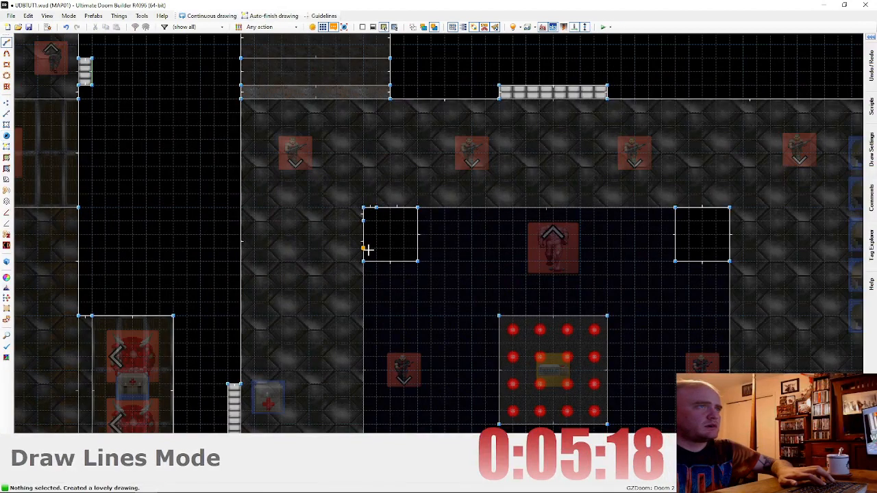
key("Escape")
key("ctrl+d")
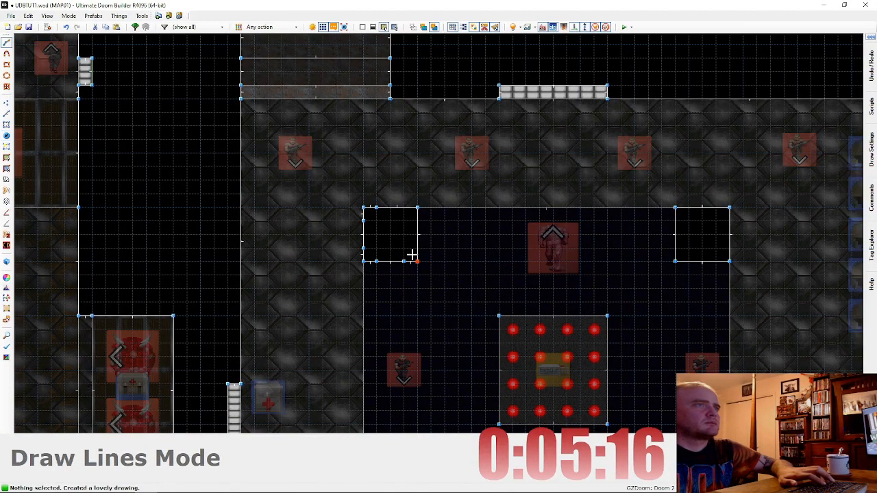
key("Escape")
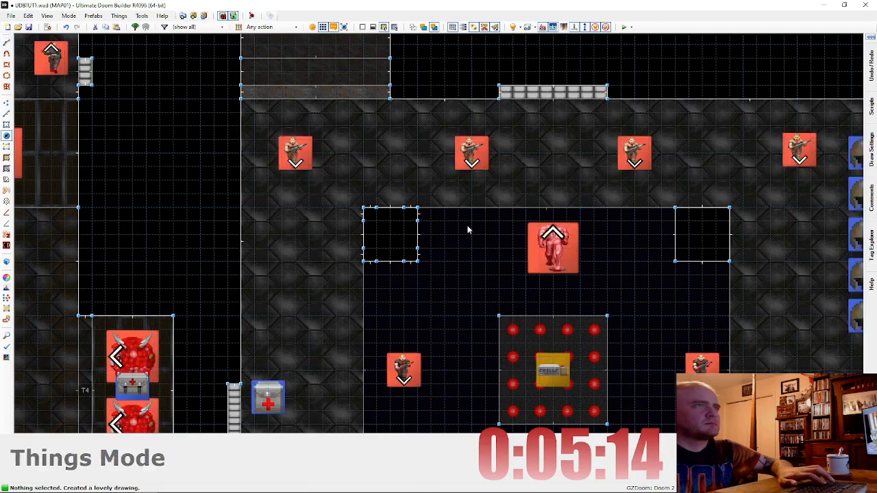
Step: Split all four sides of the northeast pillar with vertices 16 units from each corner
key("space")
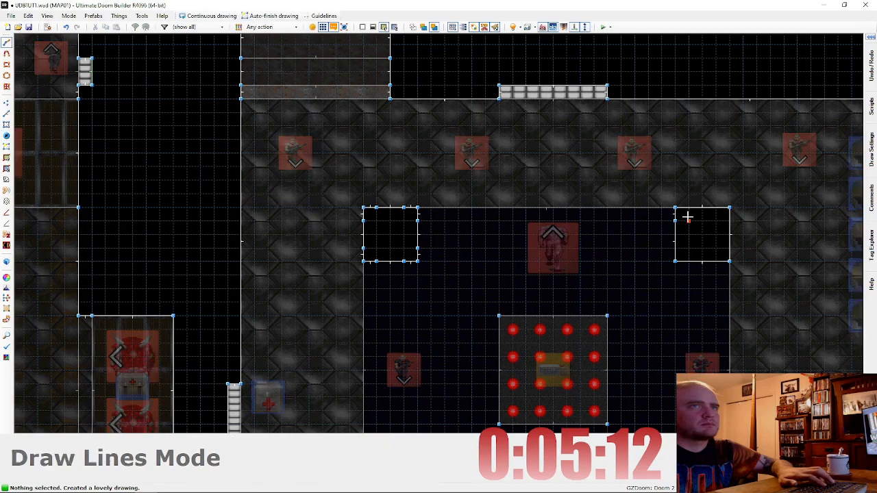
key("Escape")
key("space")
key("Escape")
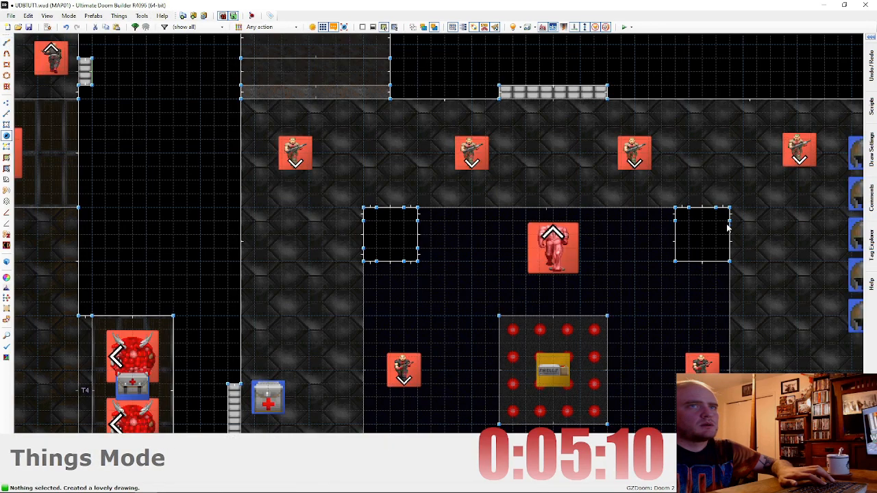
key("space")
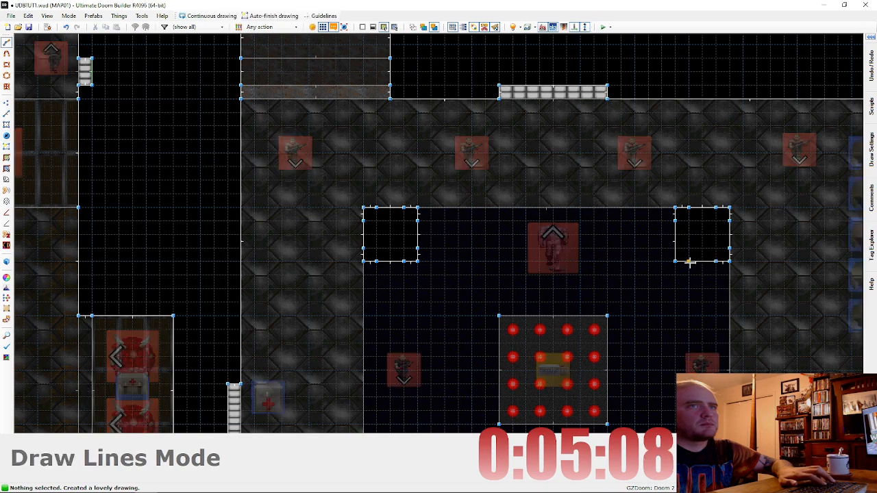
key("Escape")
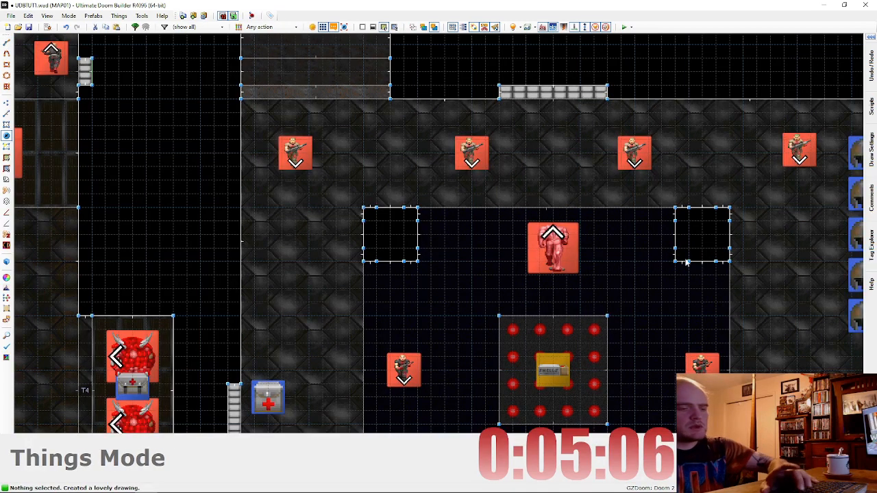
Step: Set the front middle texture of all 16-unit corner strips on the two northern pillars to SUPPORT3
key("l")
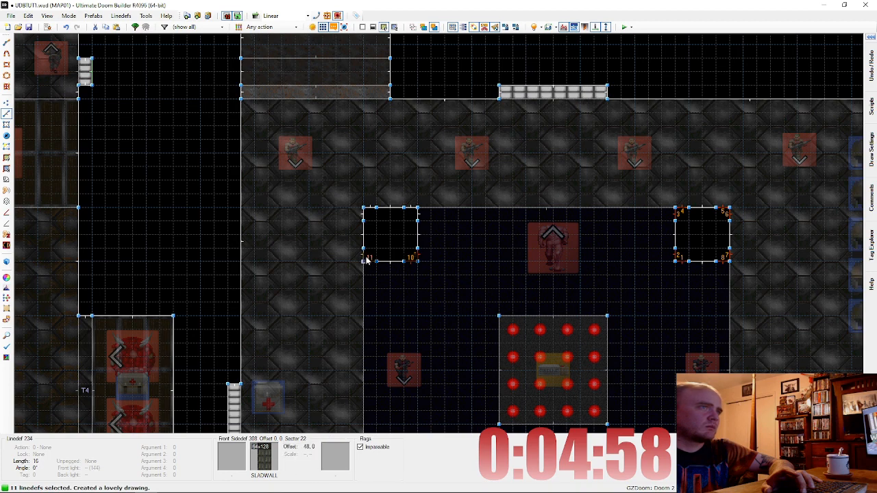
right_click(422, 218)
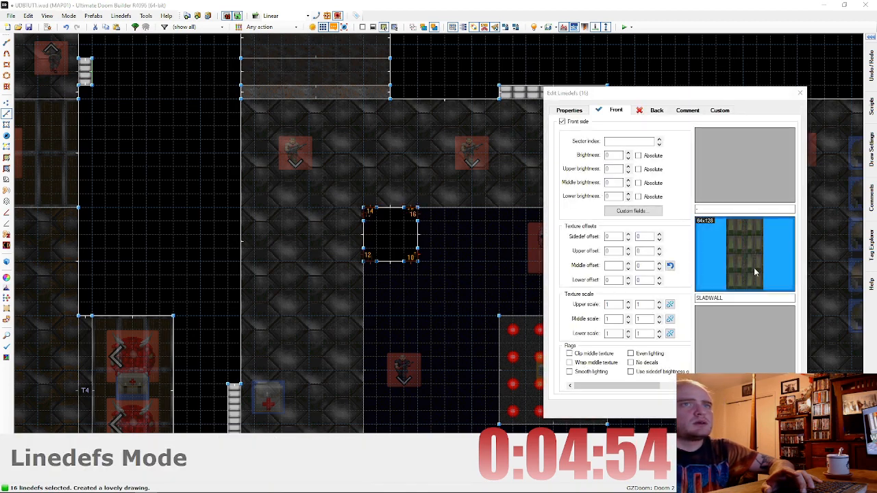
left_click(753, 267)
double_click(457, 149)
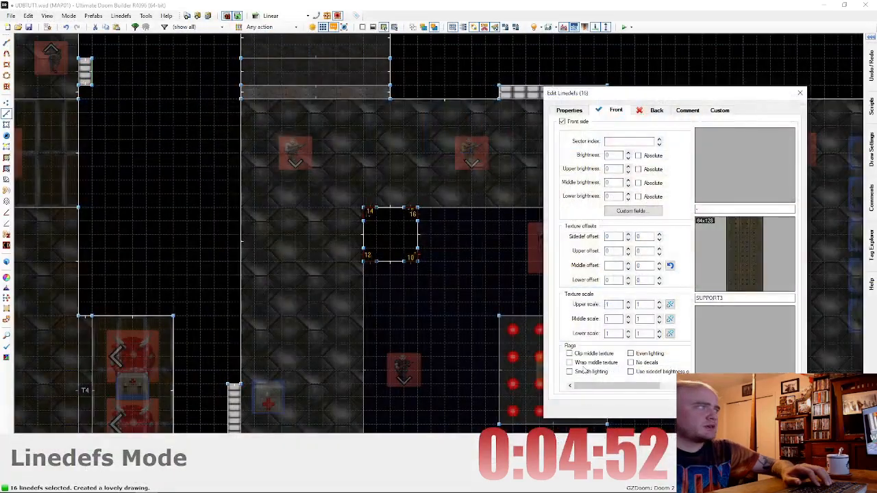
key("Return")
Step: Examine the pillars' SUPPORT3 trim and the surrounding walls of the main room in the 3D view
key("q")
key("d")
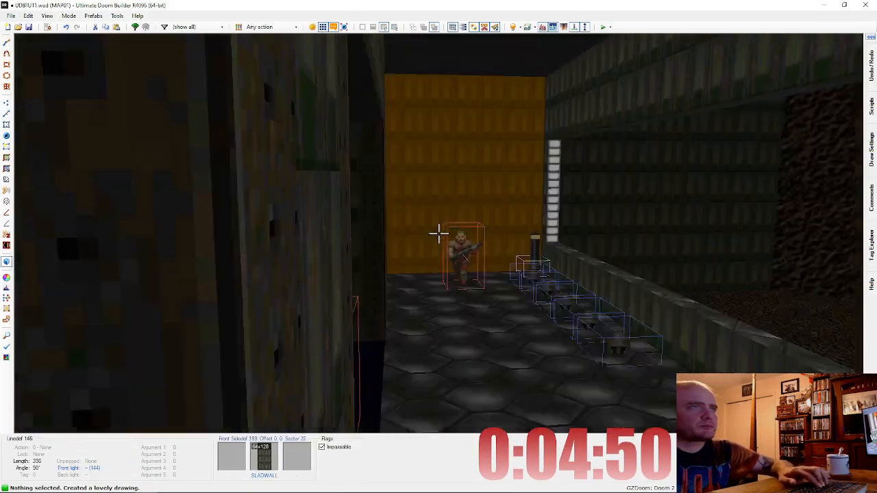
key("s")
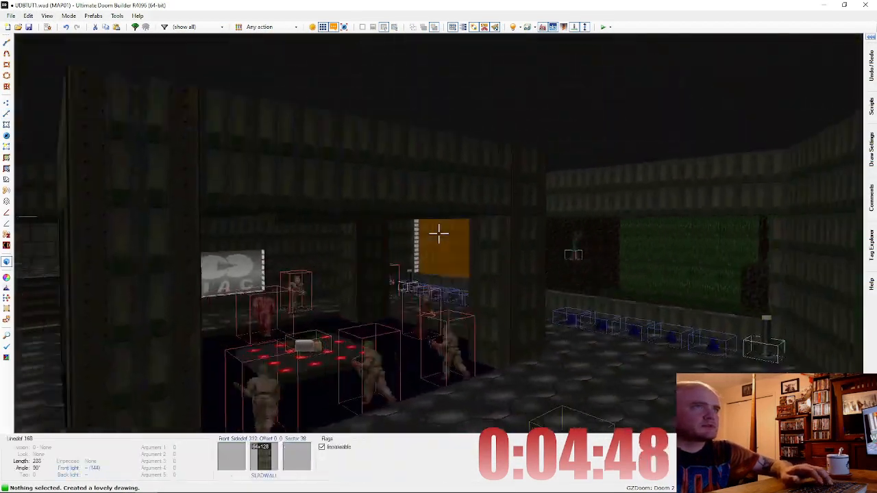
key("e")
key("d")
key("d")
key("e")
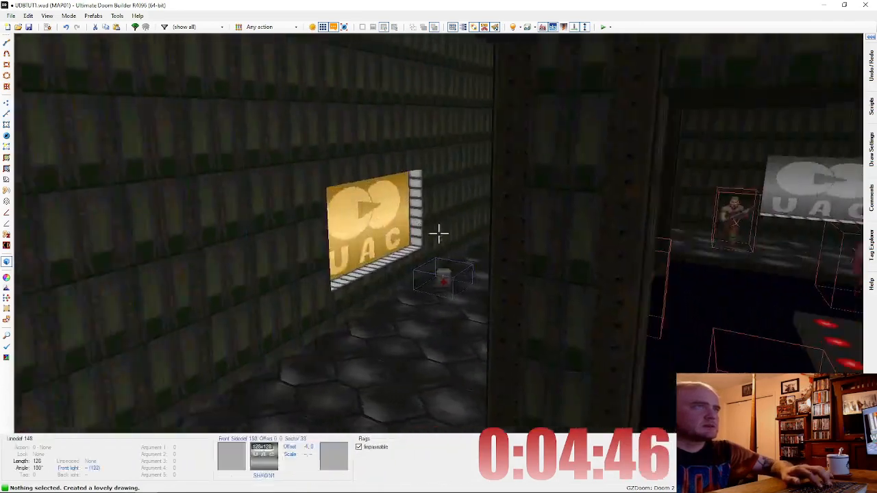
key("d")
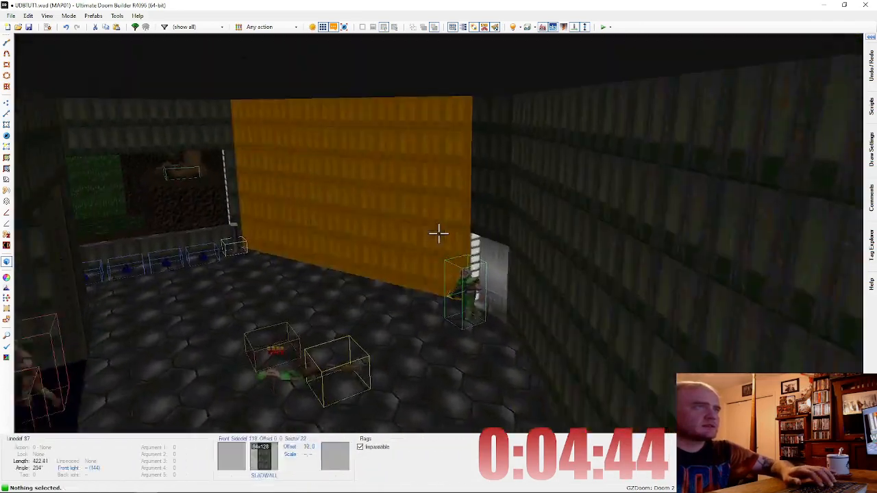
Step: Add a vertex to the southeast diagonal wall about 16 units from the door alcove at the player start
key("q")
scroll(444, 238, "up", 4)
scroll(588, 375, "down", 2)
key("Right")
key("Right")
key("Right")
key("Right")
key("Right")
key("Down")
key("Down")
key("Down")
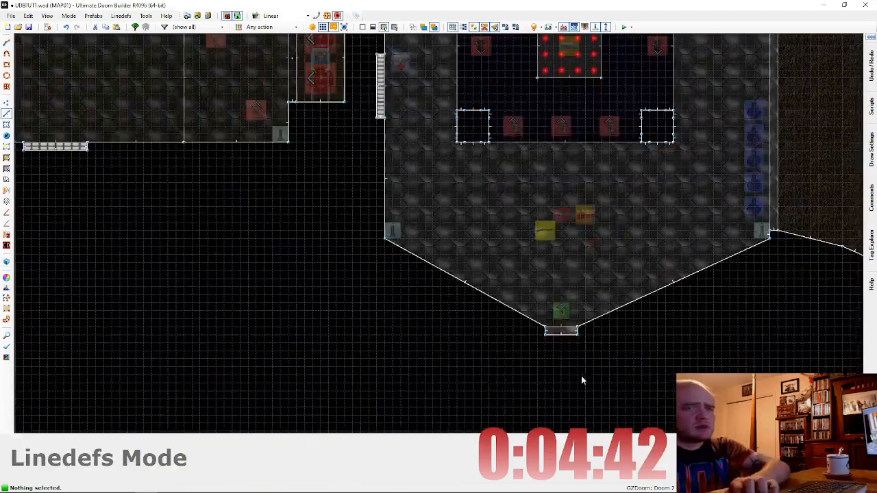
key("Up")
key("Up")
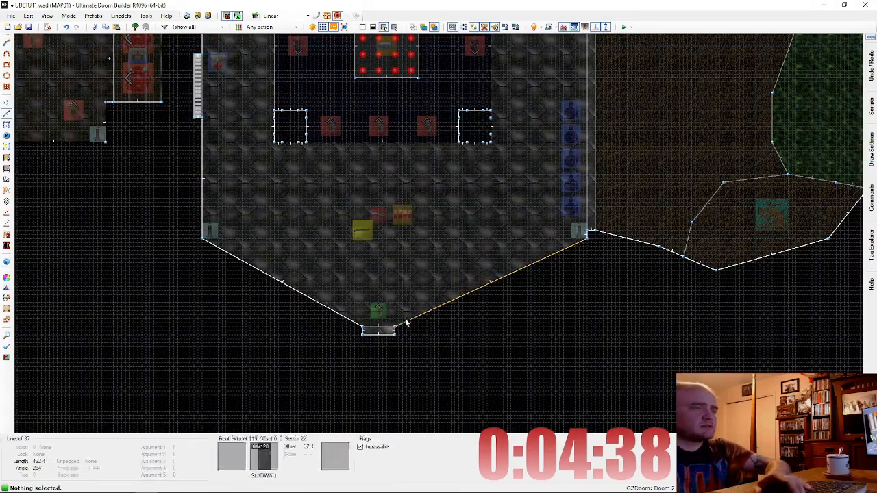
scroll(406, 322, "up", 3)
key("d")
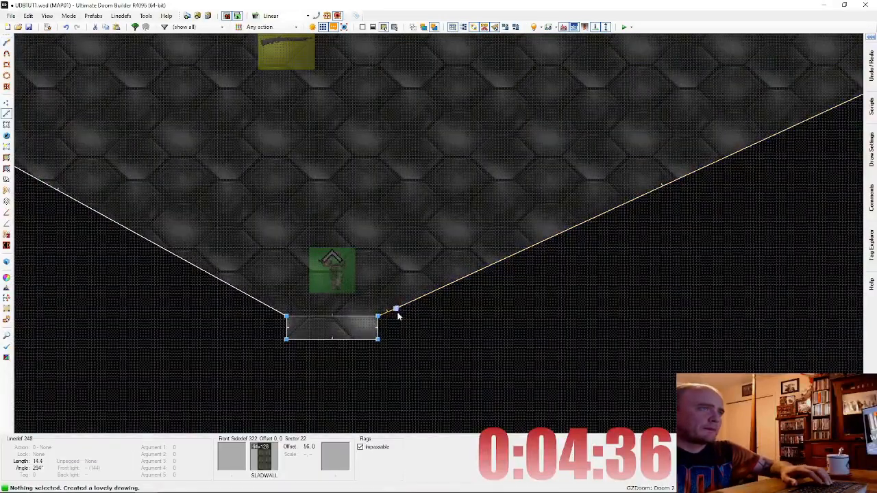
left_click(398, 309)
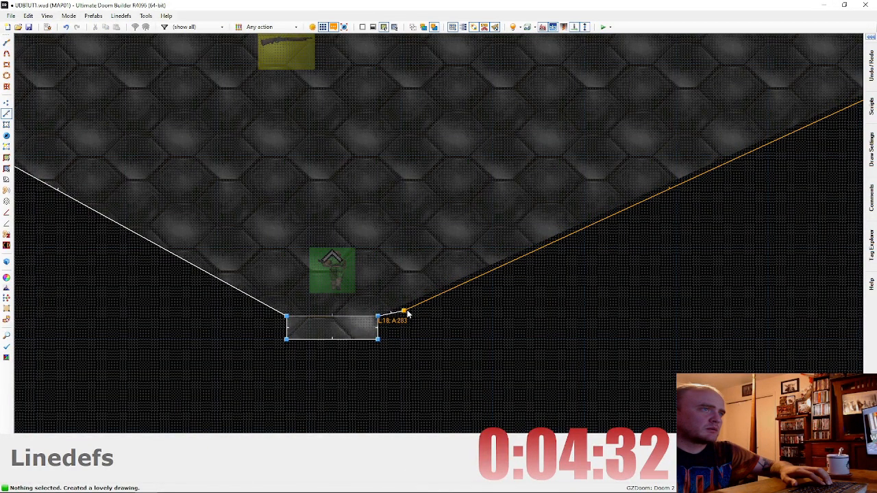
Step: Add a matching vertex to the southwest diagonal wall about 16 units from the door alcove
key("ctrl+d")
left_click(267, 307)
right_click(267, 307)
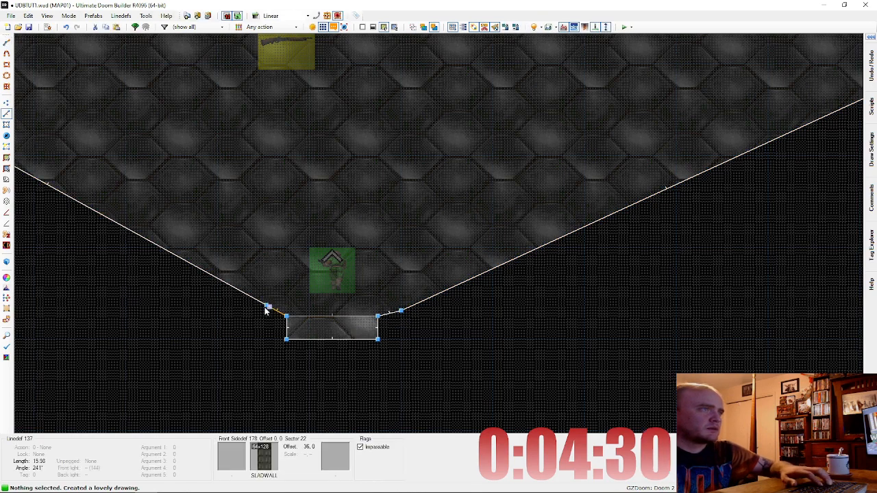
right_click_drag(266, 308, 260, 308)
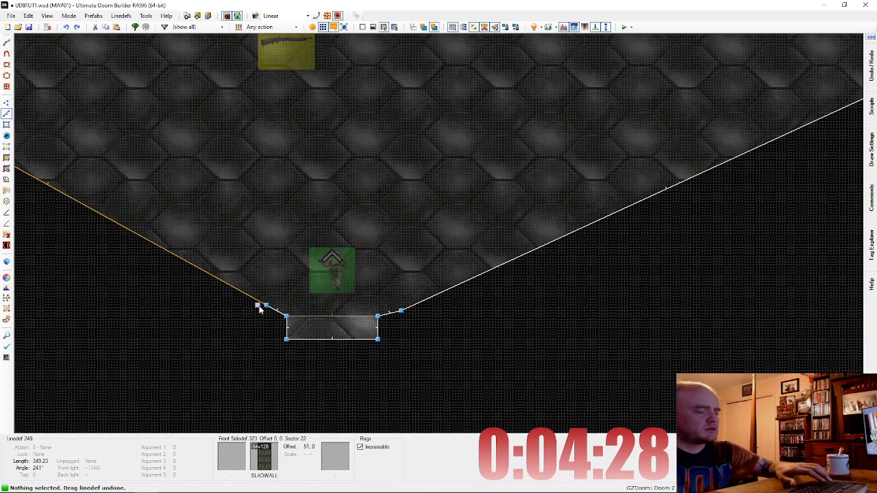
scroll(260, 306, "up", 1)
key("v")
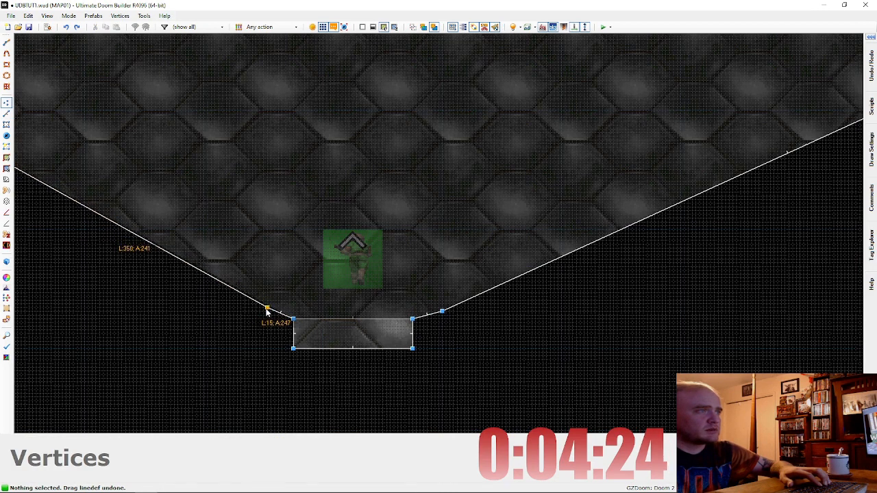
Step: Split the door alcove's opening line with vertices 16 units from each end
key("d")
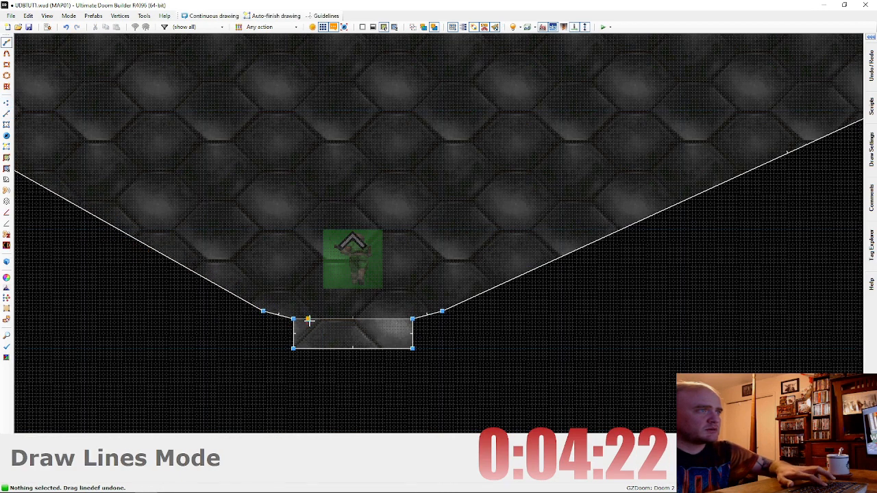
right_click(309, 320)
right_click_drag(309, 321, 322, 322)
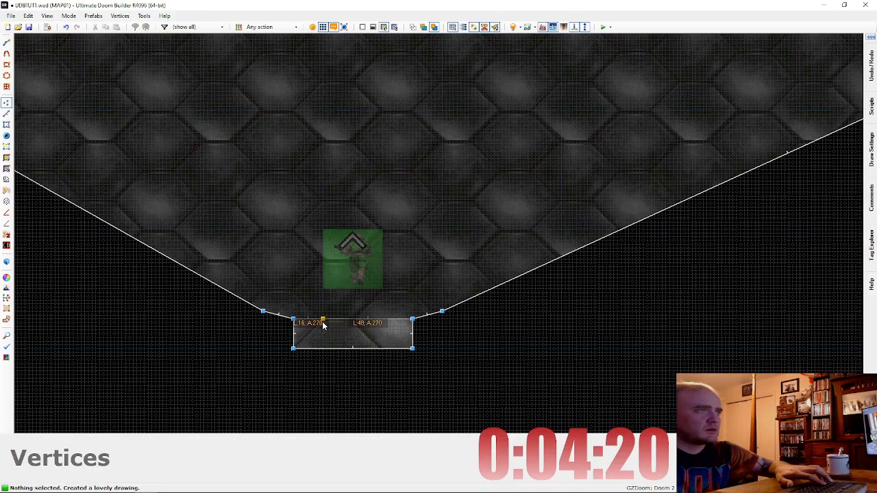
key("ctrl+d")
left_click(394, 319)
right_click(394, 320)
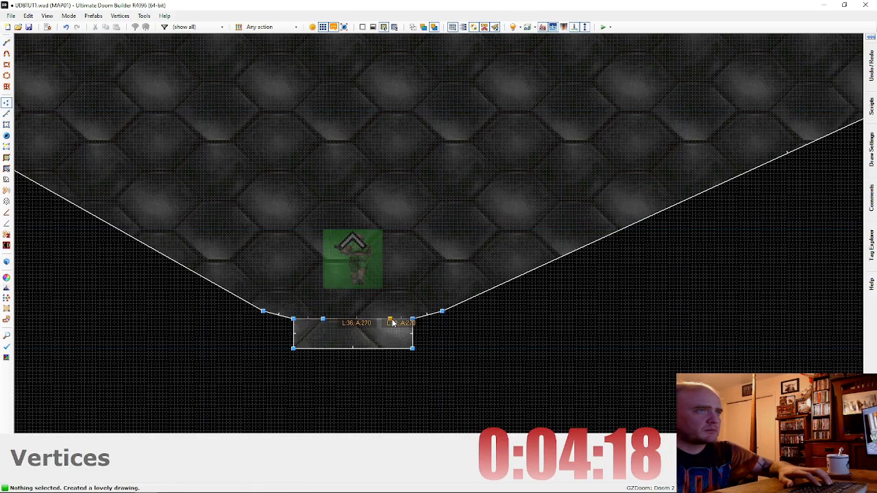
Step: Copy SUPPORT3 and paste it onto the narrow strips beside and above the start door, auto-aligning the textures horizontally
key("q")
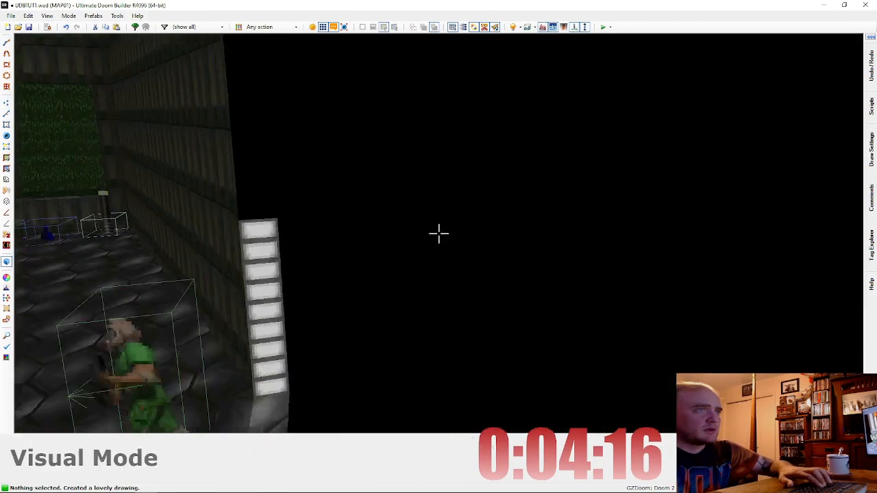
key("ctrl+c")
key("e")
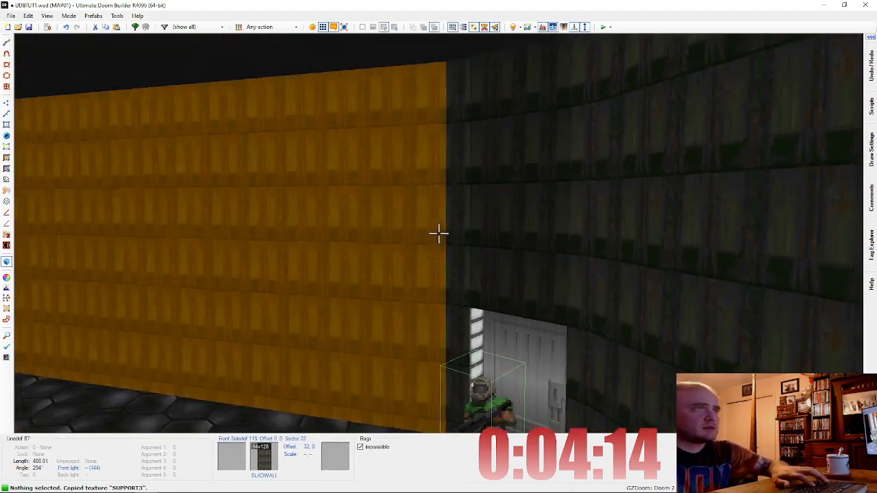
key("ctrl+v")
key("ctrl+v")
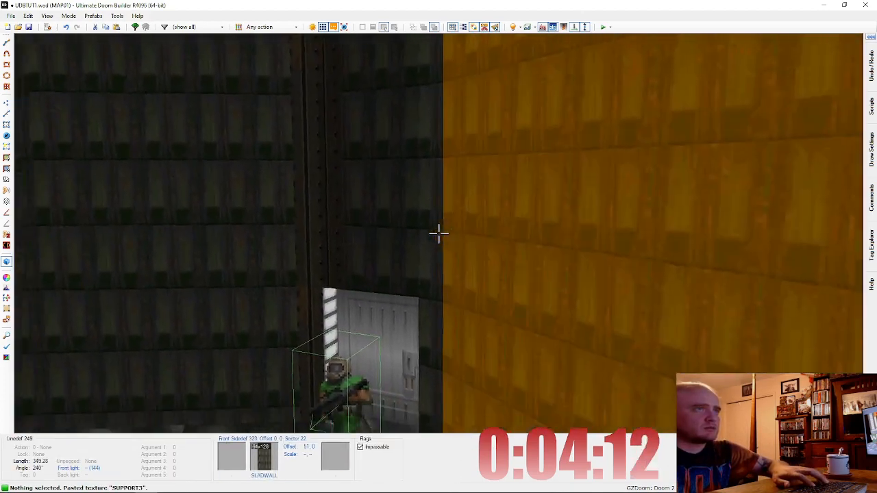
key("ctrl+z")
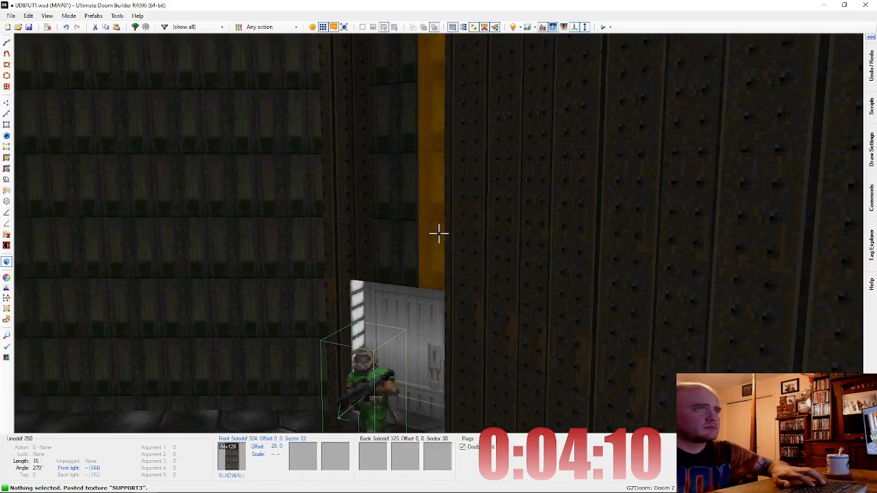
key("a")
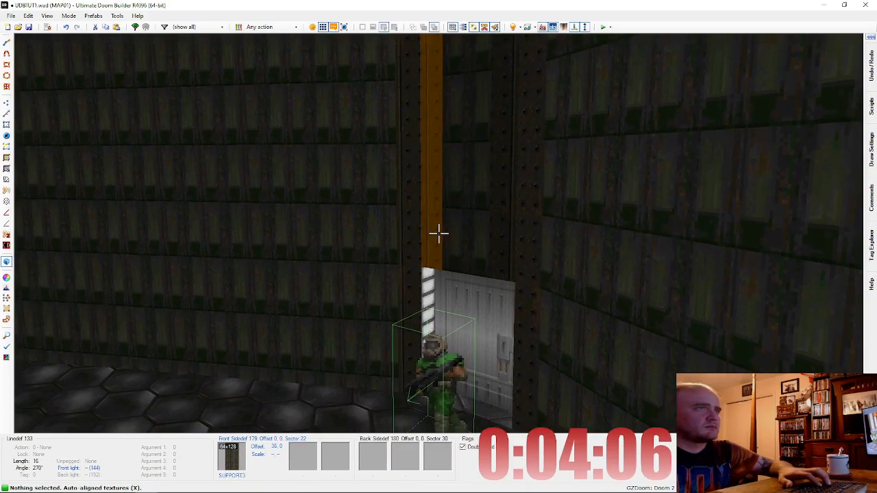
key("d")
key("s")
key("d")
Step: Add a vertex to the southeast diagonal wall about 16 units from the room's southeast corner
key("v")
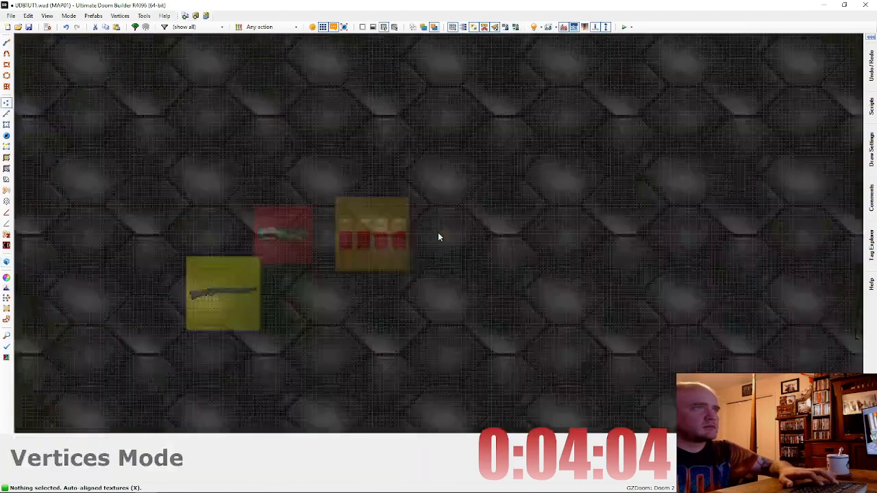
scroll(439, 233, "down", 6)
scroll(518, 265, "up", 4)
scroll(576, 210, "up", 1)
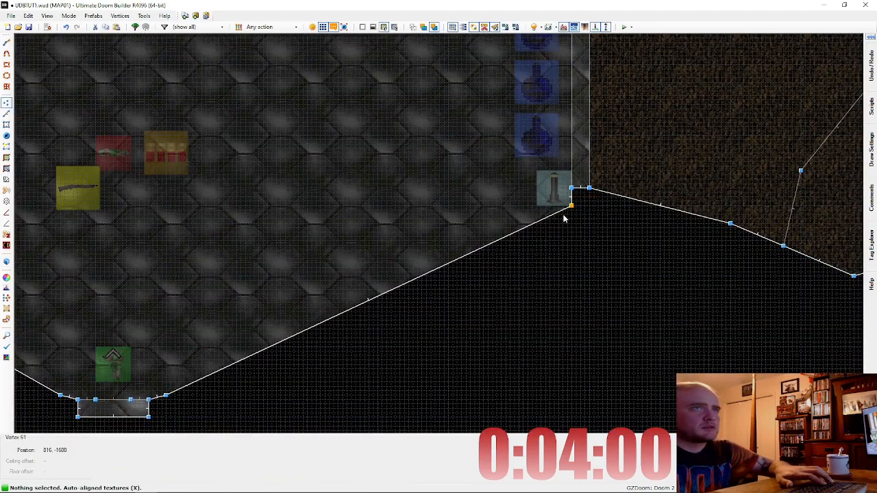
key("ctrl+d")
left_click(562, 213)
right_click(562, 212)
right_click_drag(561, 213, 558, 215)
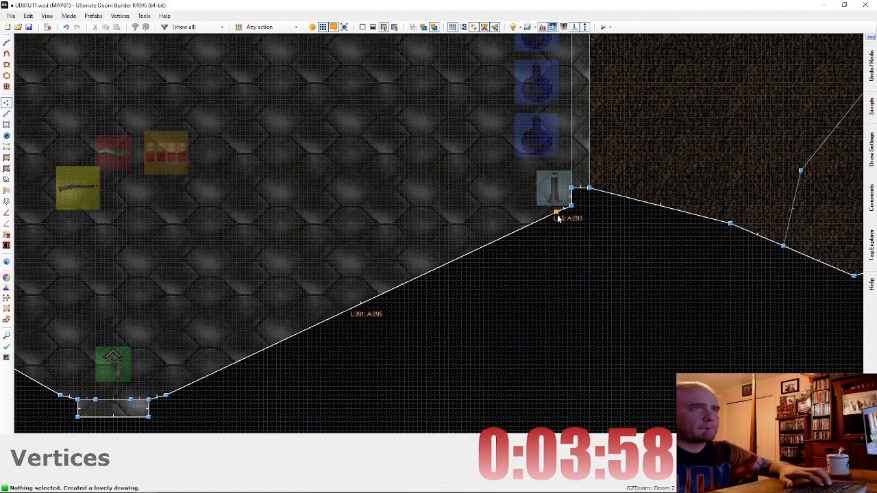
Step: Split the west wall and the southwest diagonal wall with vertices near the room's southwest corner
scroll(558, 216, "down", 3)
key("Left")
key("Left")
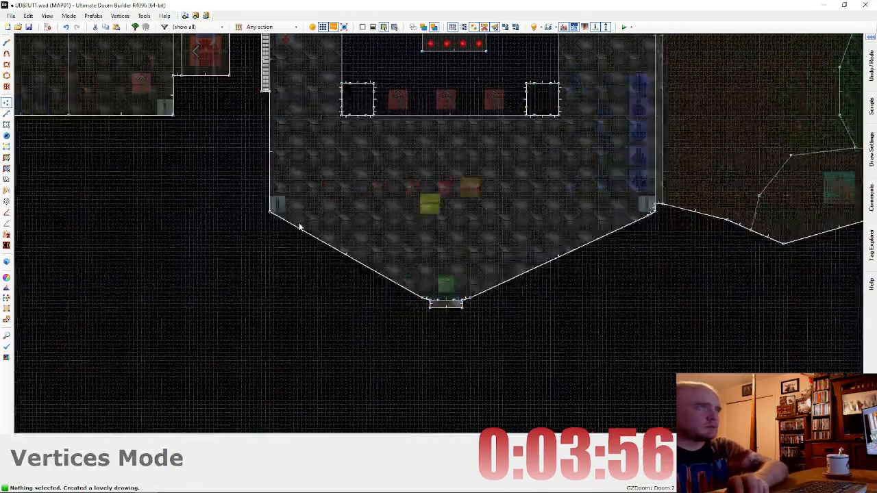
scroll(229, 195, "up", 4)
key("ctrl+d")
scroll(352, 201, "up", 2)
left_click(352, 200)
right_click(352, 200)
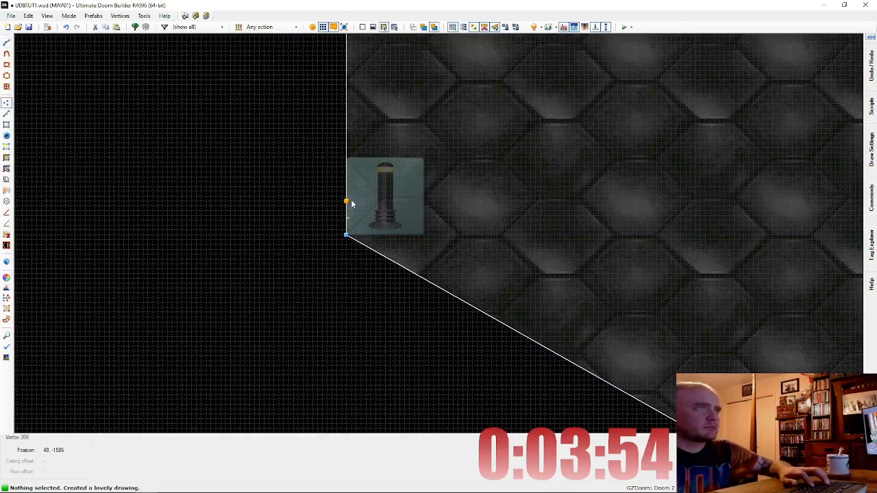
right_click_drag(351, 200, 352, 190)
key("ctrl+d")
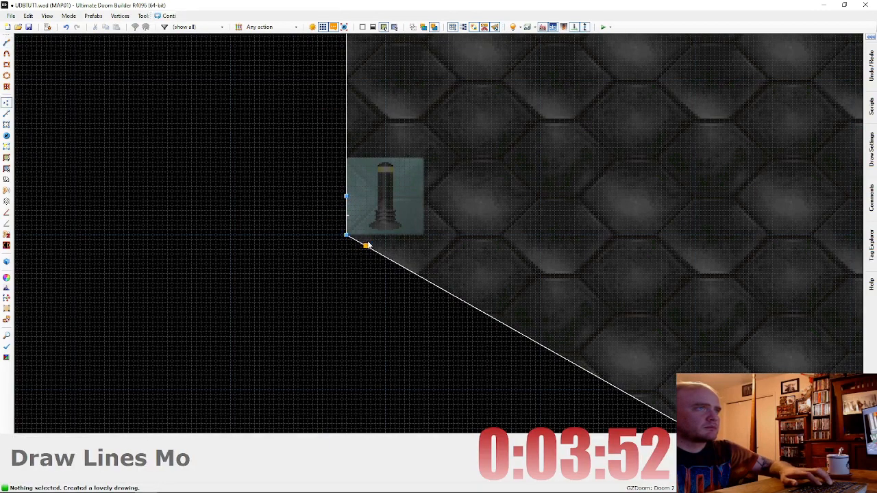
Step: Paste SUPPORT3 onto the narrow wall strips at the main room's southern corners and beside the outdoor window
key("w")
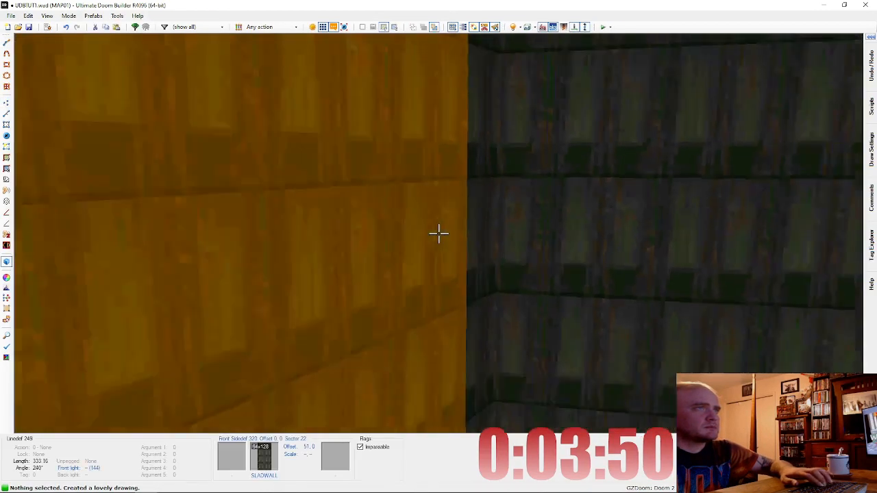
key("ctrl+v")
key("ctrl+v")
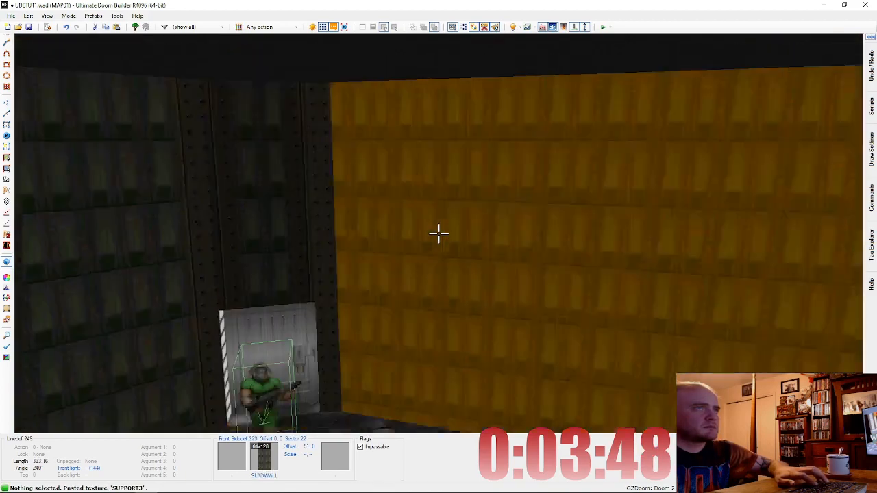
key("ctrl+v")
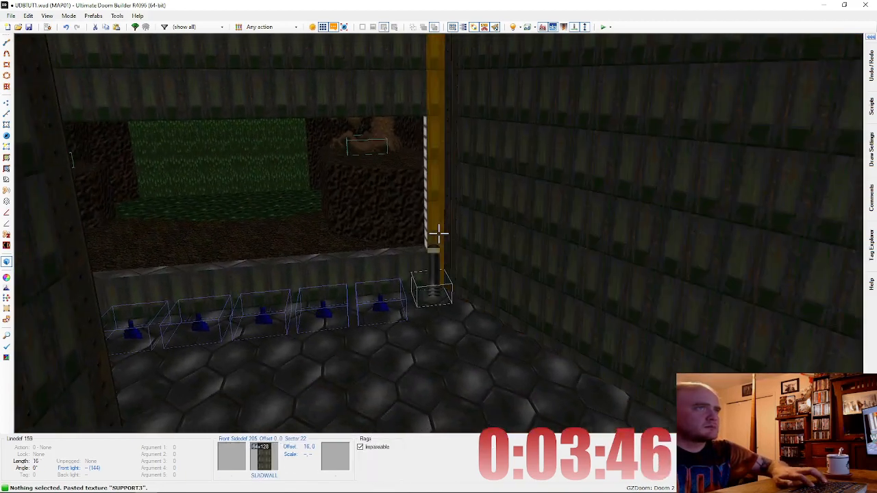
key("ctrl+v")
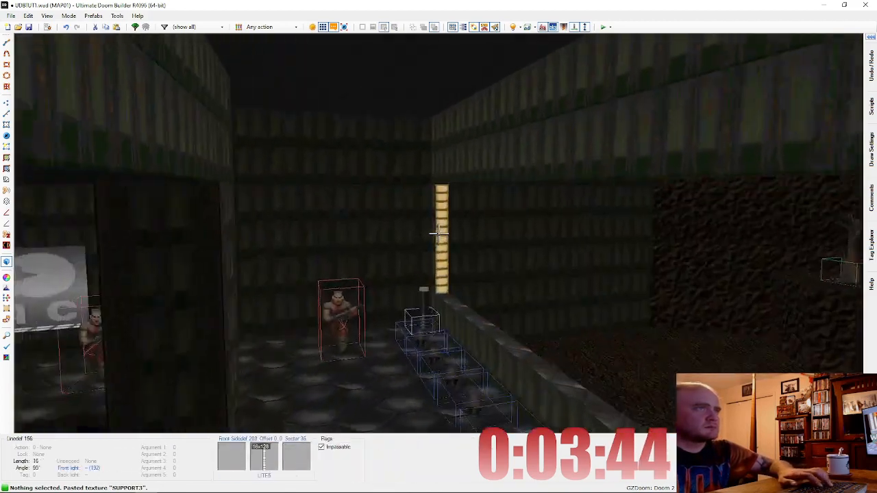
Step: Split the main room's north wall with a vertex 16 units from its northeast corner
key("v")
scroll(439, 237, "down", 7)
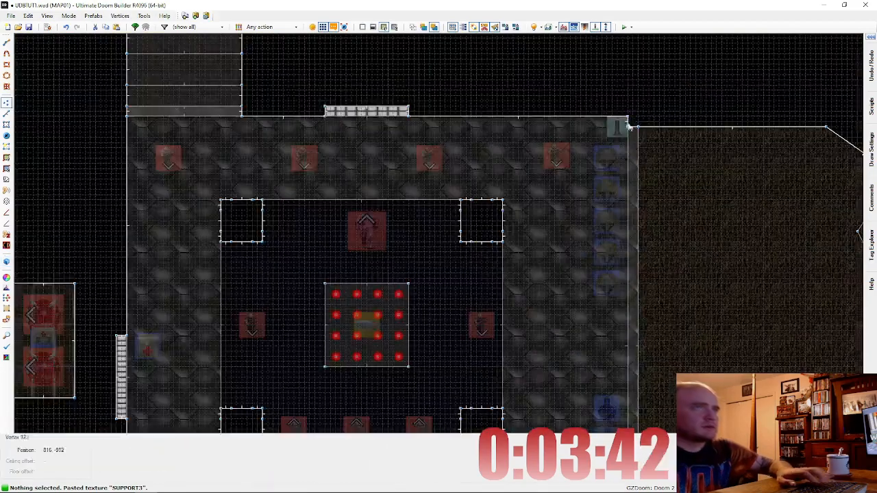
scroll(532, 222, "up", 6)
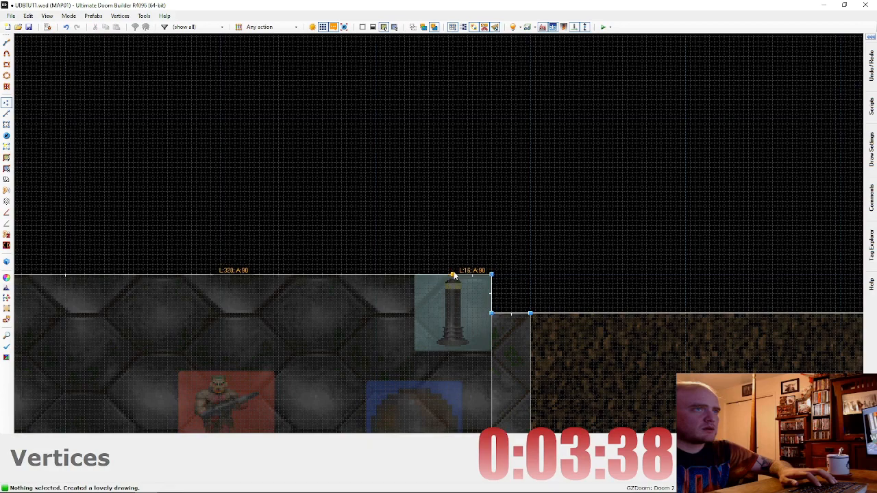
Step: Paste SUPPORT3 onto the narrow strips in the northeast corner beside the window and auto-align the textures horizontally
key("w")
key("ctrl+v")
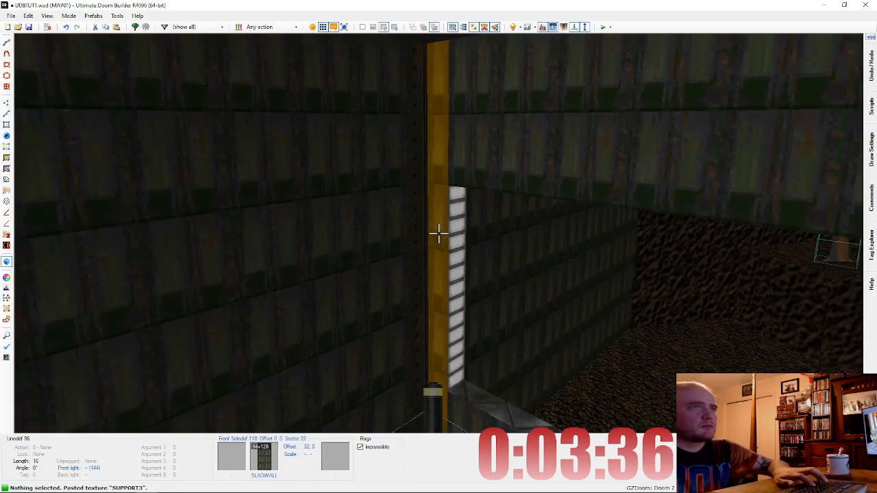
key("shift+a")
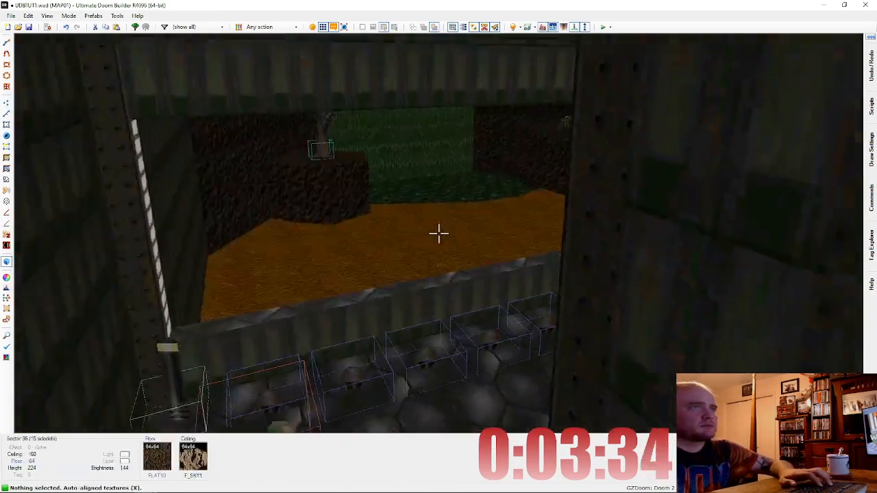
Step: Split the north wall and the stair opening's line with vertices 16 units either side of the opening's east corner
key("e")
key("d")
key("e")
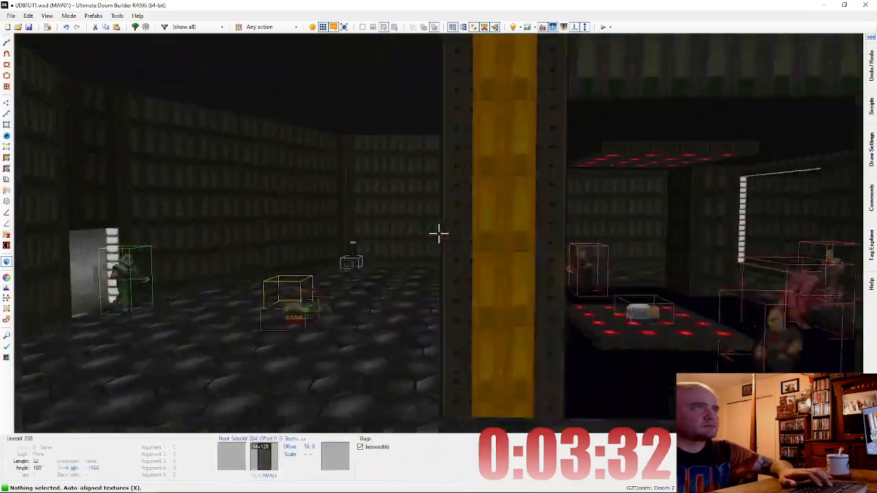
key("e")
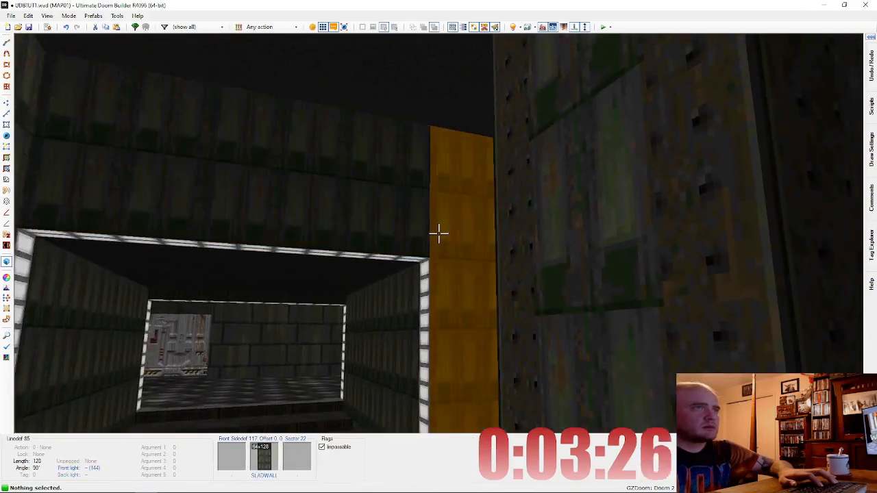
key("q")
key("Up")
key("Up")
key("Up")
key("Up")
key("Up")
scroll(557, 206, "up", 3)
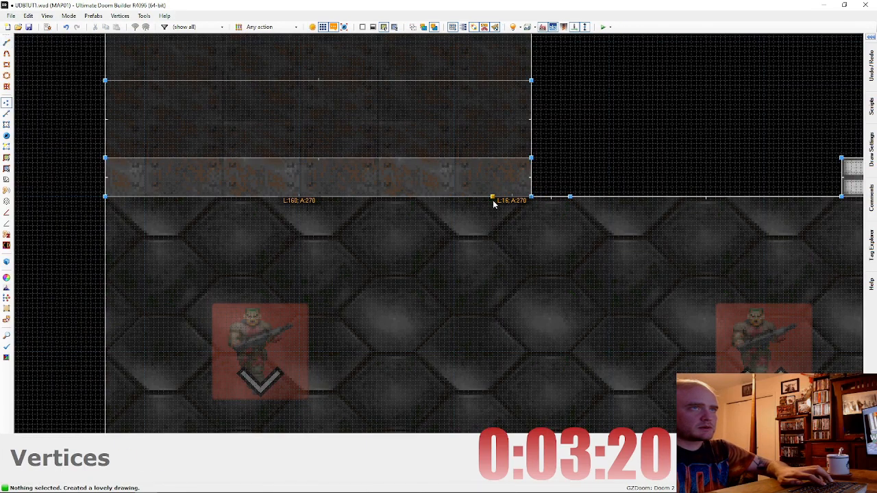
Step: Split the stair opening's line and the room's west wall with vertices 16 units from the northwest corner
key("d")
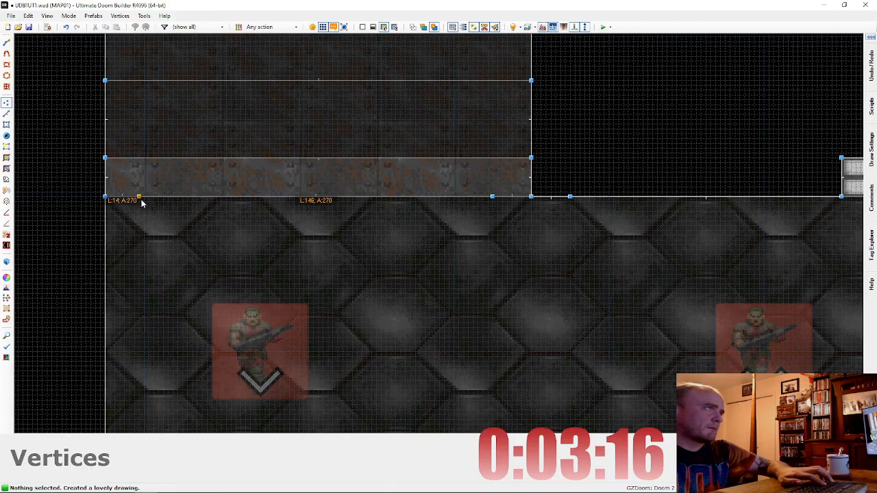
right_click_drag(150, 199, 146, 200)
key("ctrl+d")
left_click(107, 240)
right_click(108, 239)
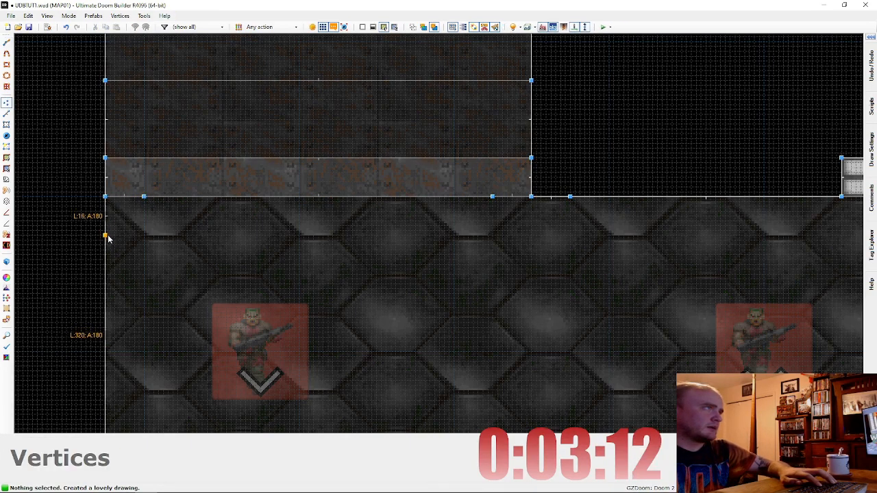
Step: Paste SUPPORT3 onto the new narrow strips beside and above the main room's stair opening
key("w")
key("e")
key("ctrl+v")
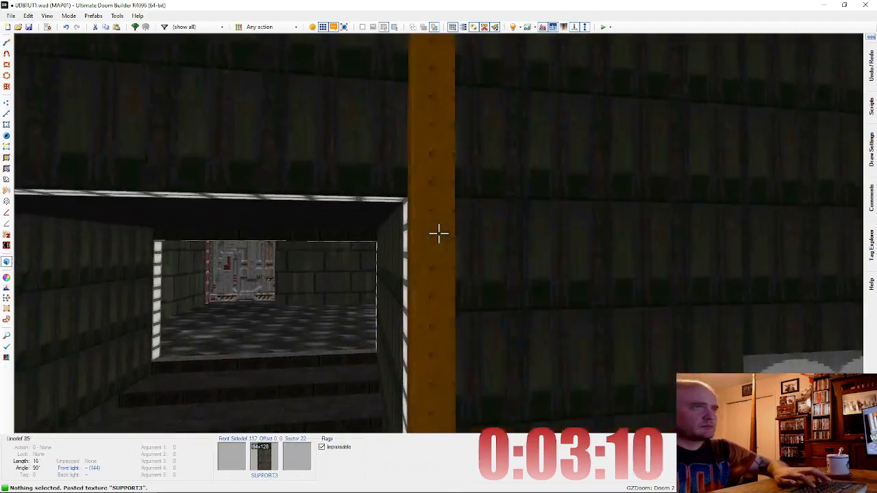
key("ctrl+v")
key("ctrl+v")
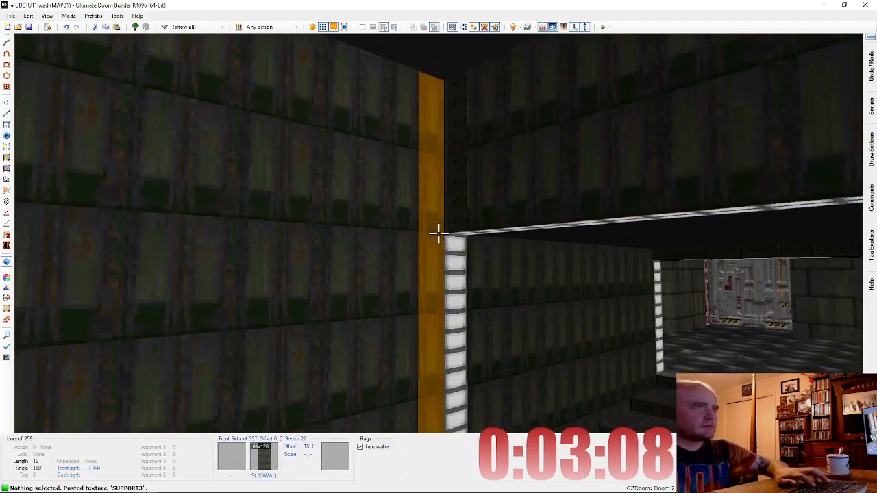
key("d")
key("e")
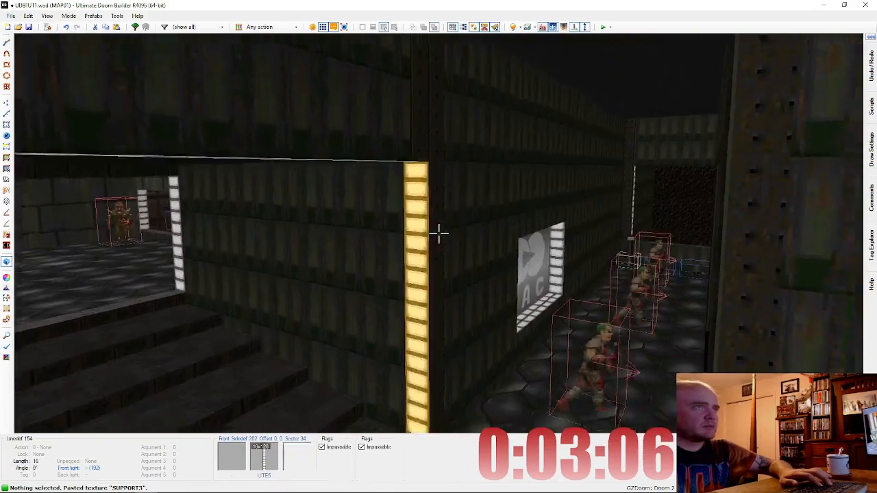
key("e")
Step: Split both side walls of the lowest full stair step with vertices 16 units beyond the light trim strip
key("w")
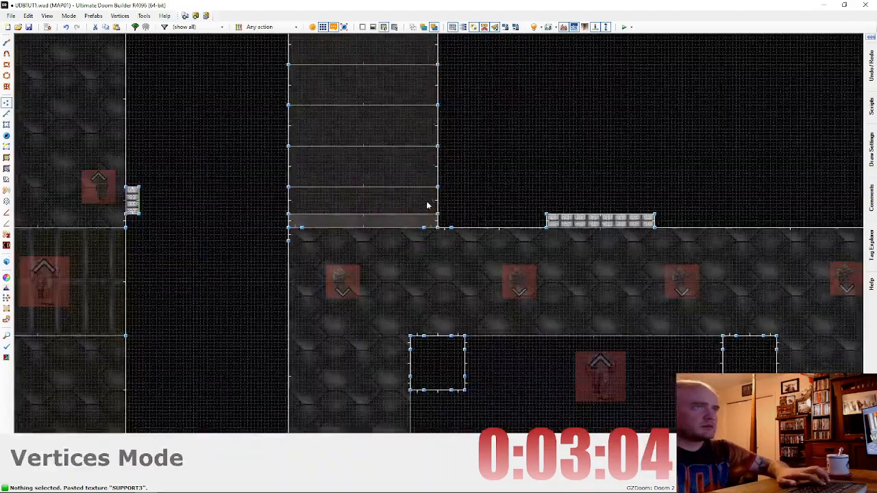
scroll(427, 205, "up", 3)
key("Insert")
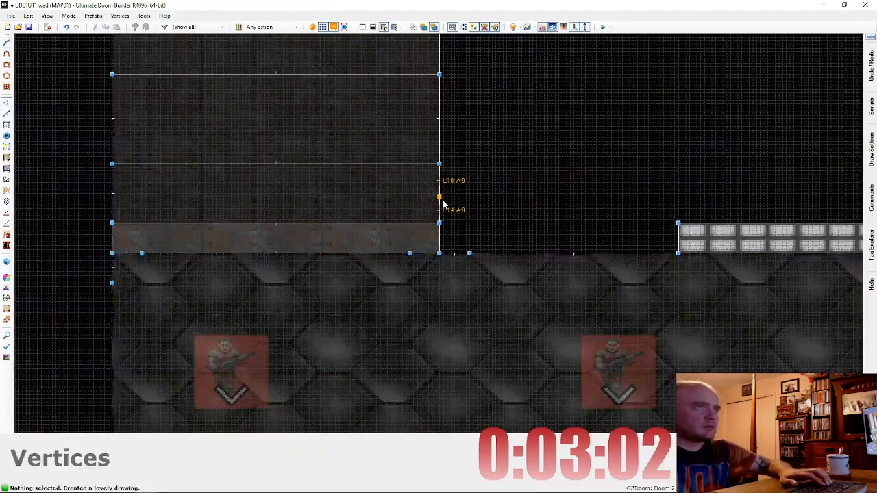
key("Insert")
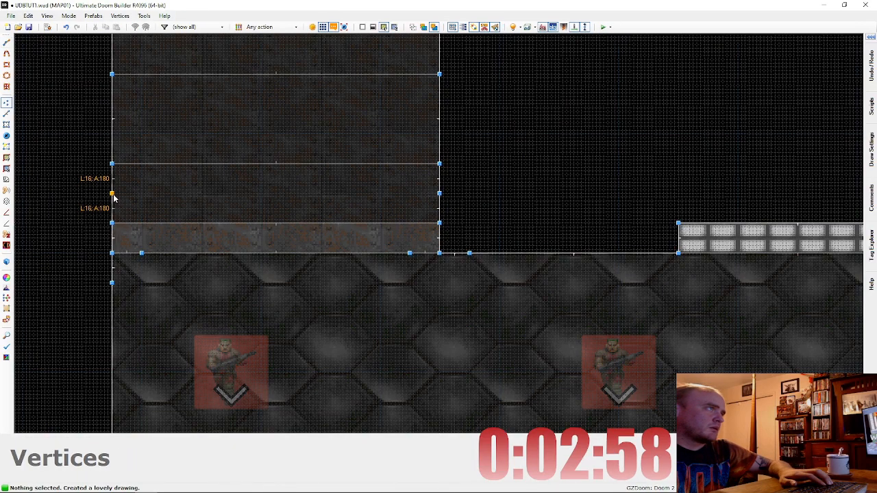
Step: Split both stairwell side walls at the upper end with vertices 16 units below the light trim strip
scroll(121, 200, "down", 1)
key("Up")
key("Up")
key("Up")
key("Up")
key("Up")
key("Up")
key("Up")
key("Up")
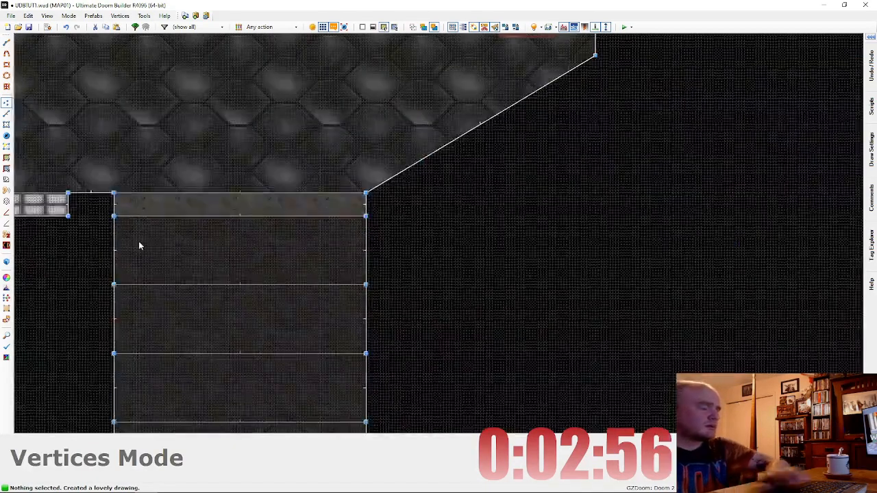
scroll(127, 239, "up", 2)
key("Insert")
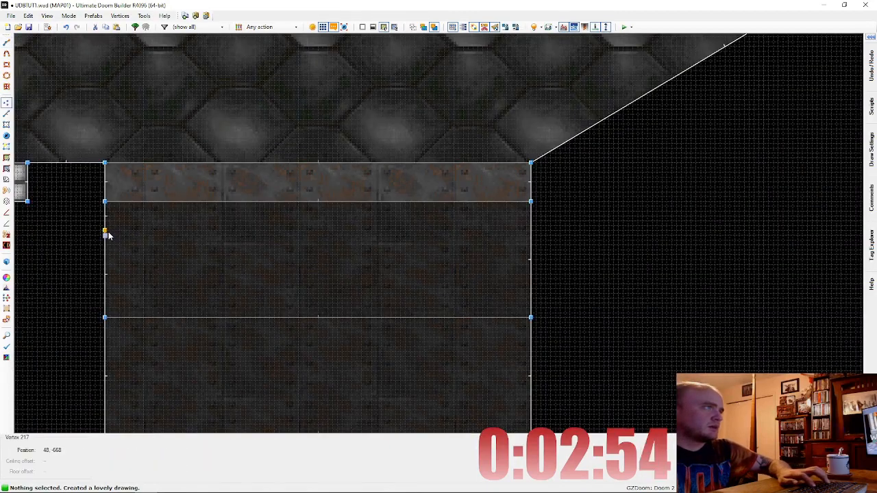
key("ctrl+d")
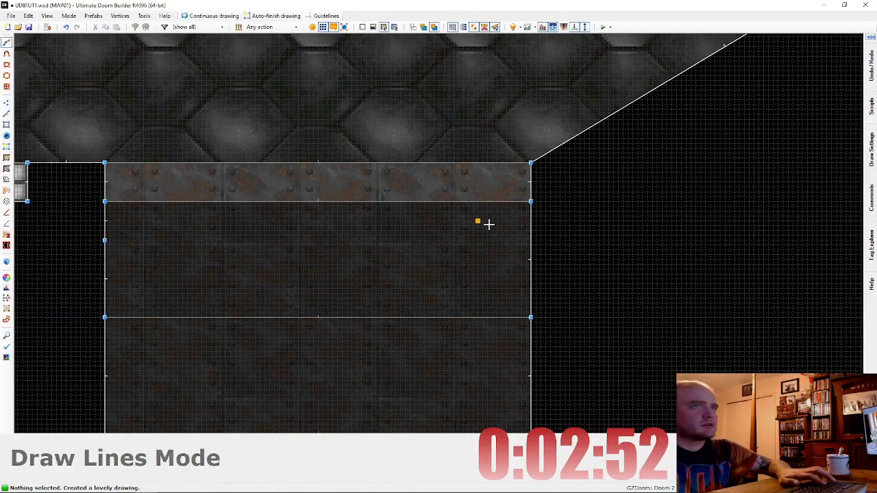
left_click(533, 235)
right_click(539, 240)
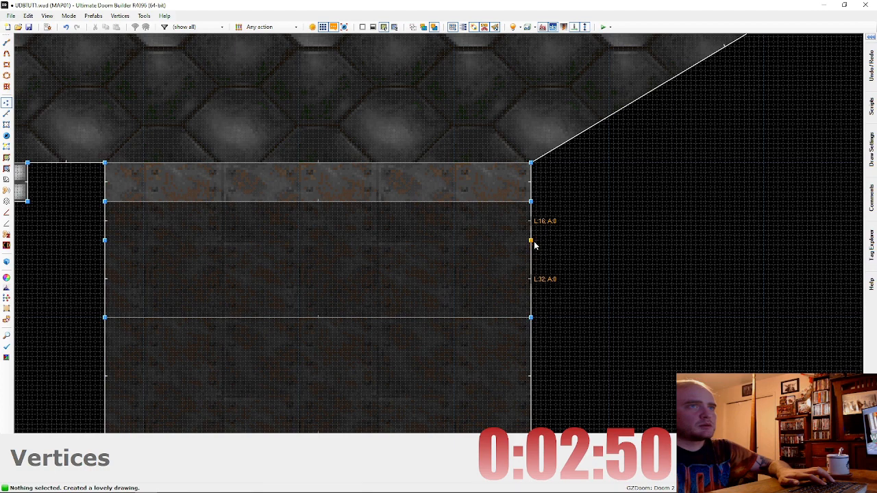
Step: Split the upper room's diagonal wall and the stair opening's line with vertices about 16 units from the opening's east corner
key("d")
left_click(556, 152)
right_click(557, 153)
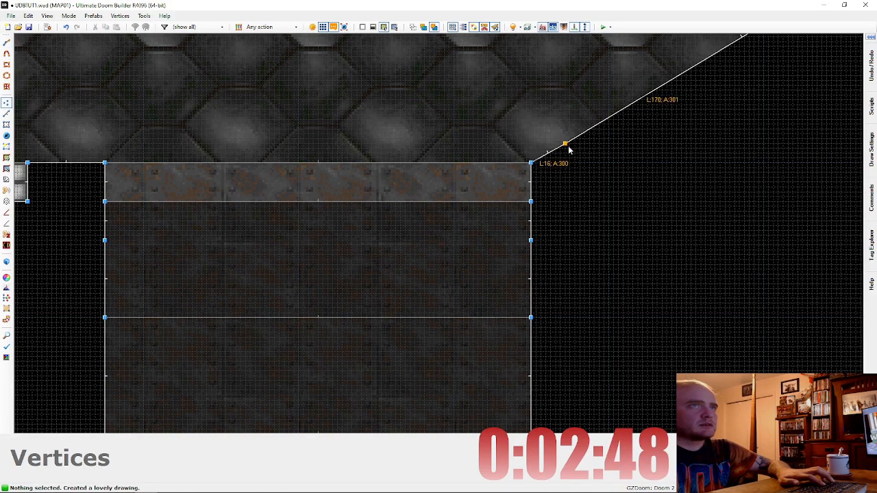
key("d")
left_click(499, 168)
right_click(500, 168)
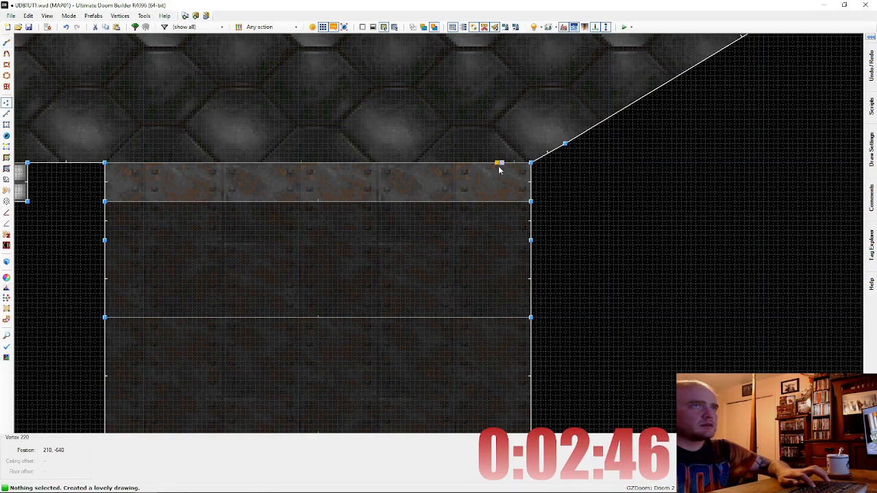
Step: Add a vertex 16 units inside the upper stair opening's west end and another in the wall just west of it
key("d")
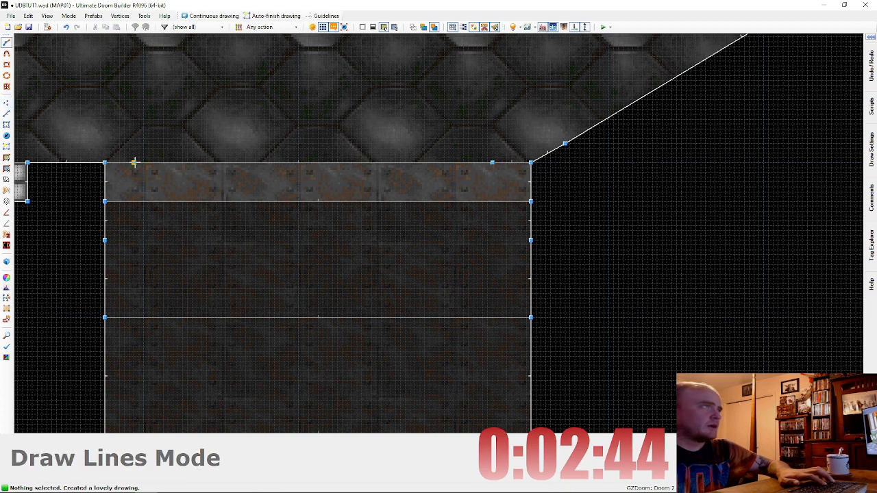
left_click(144, 165)
right_click(144, 167)
key("d")
left_click(82, 165)
right_click(82, 166)
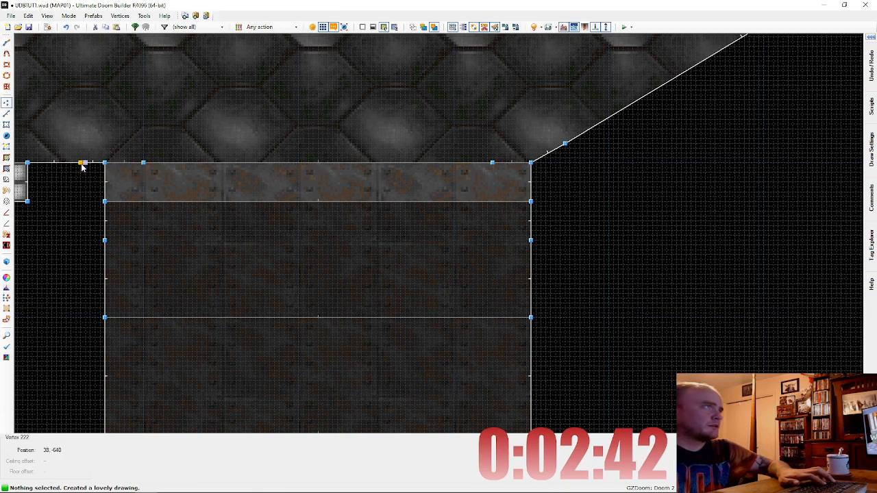
Step: Paste SUPPORT3 onto the narrow strips beside and above the stair opening on the upper stone room's side
key("q")
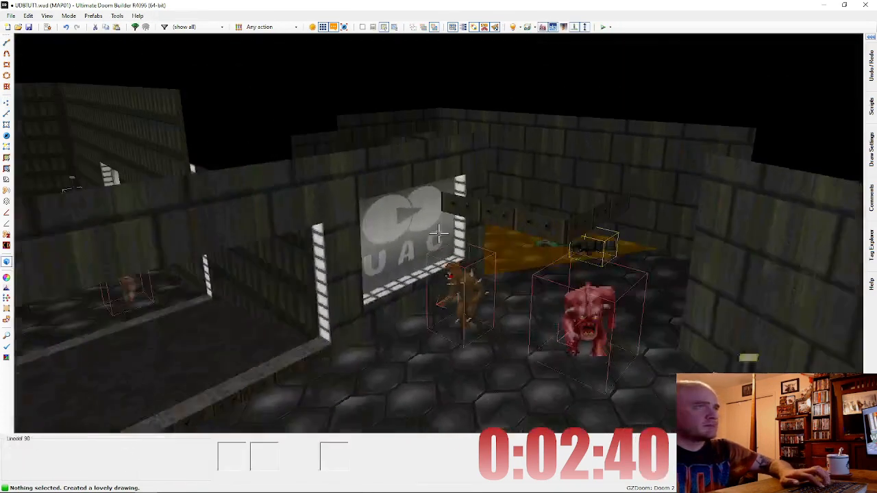
key("ctrl+v")
key("s")
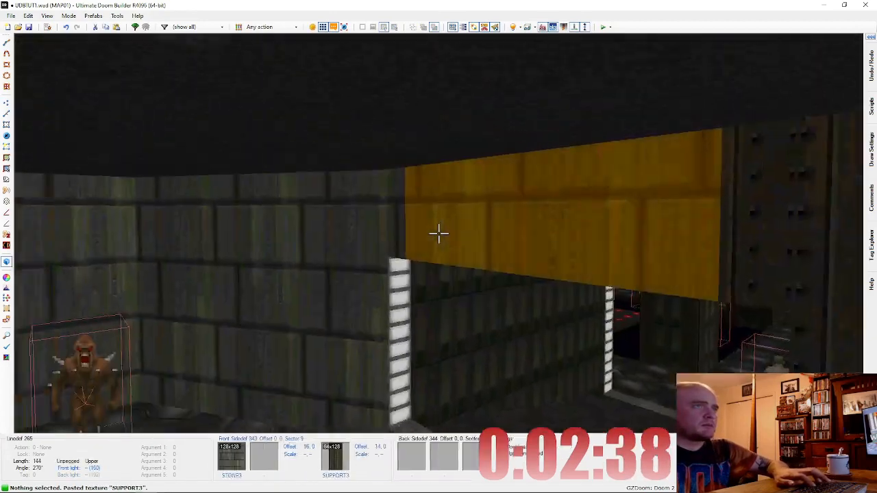
key("ctrl+v")
key("ctrl+v")
Step: Paste SUPPORT3 onto the narrow strips of the stairwell's side walls next to the light trims and auto-align them horizontally
key("e")
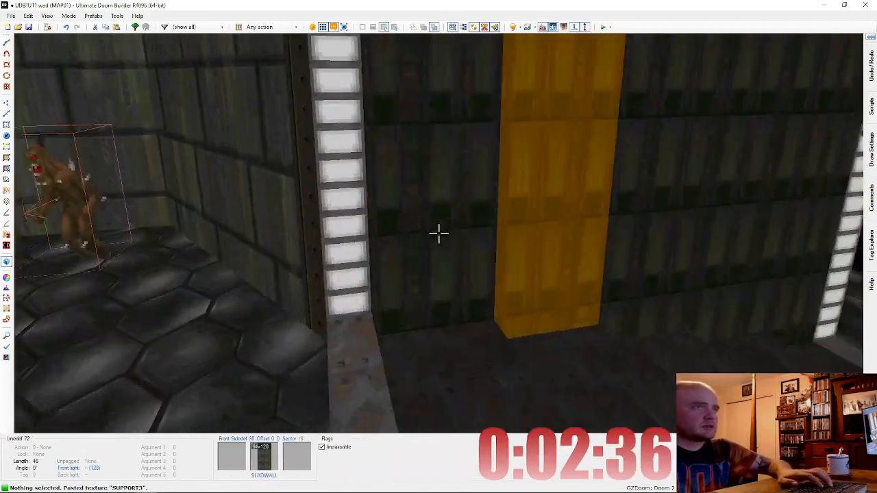
key("ctrl+v")
key("s")
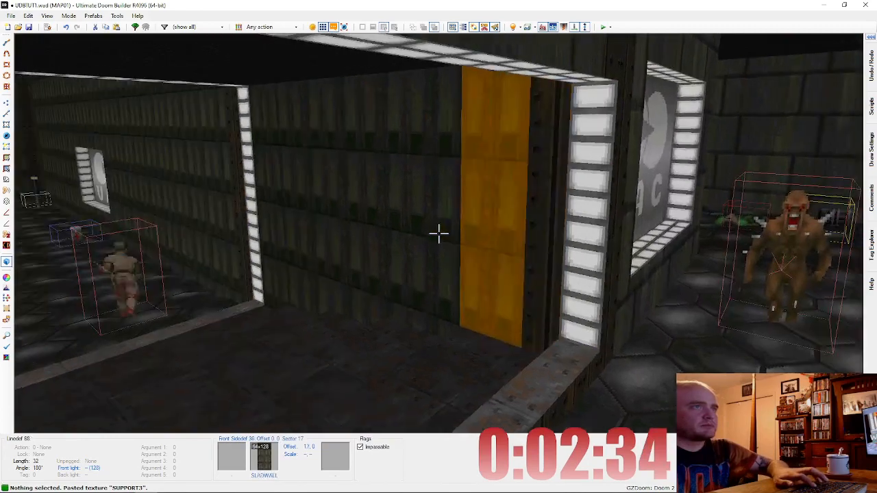
key("e")
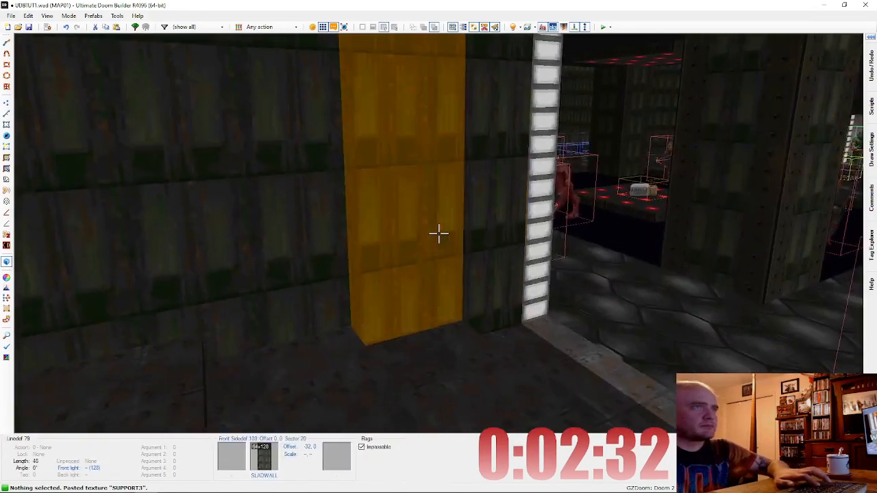
key("ctrl+v")
key("a")
key("e")
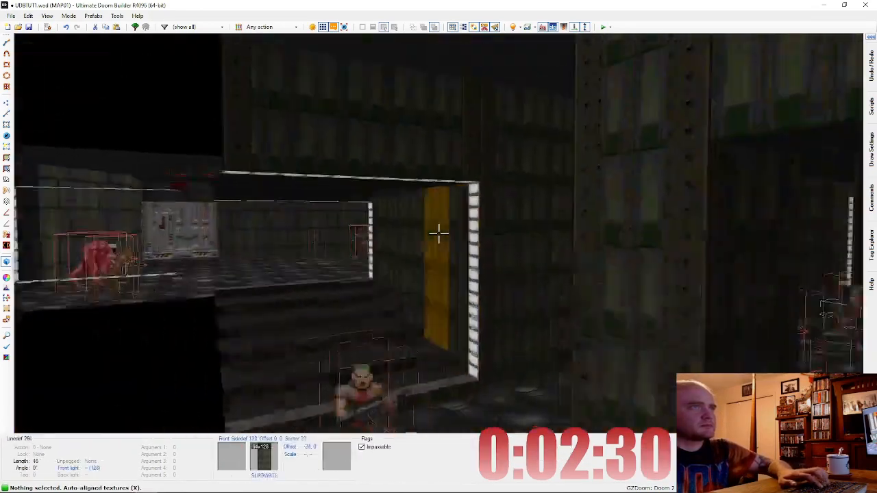
Step: Split the walls about 16 units either side of the stone room's corner between the east and diagonal walls and paste SUPPORT3 onto both strips
key("f")
key("e")
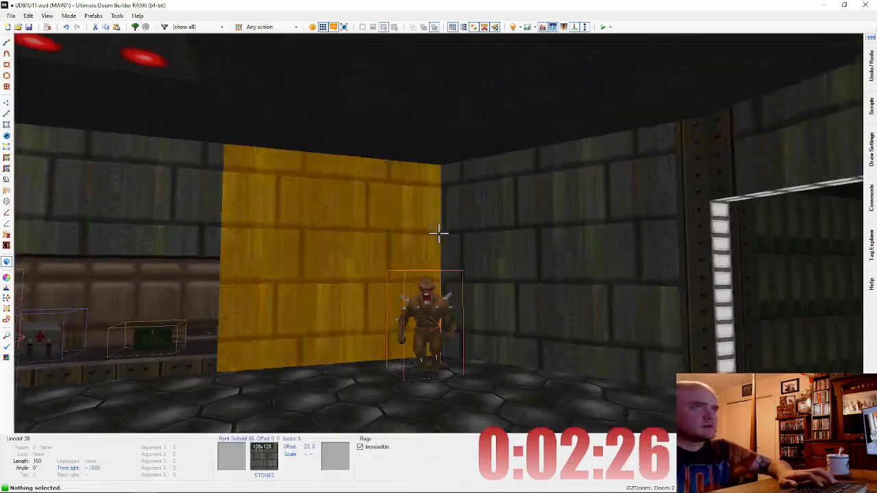
key("v")
scroll(525, 333, "up", 6)
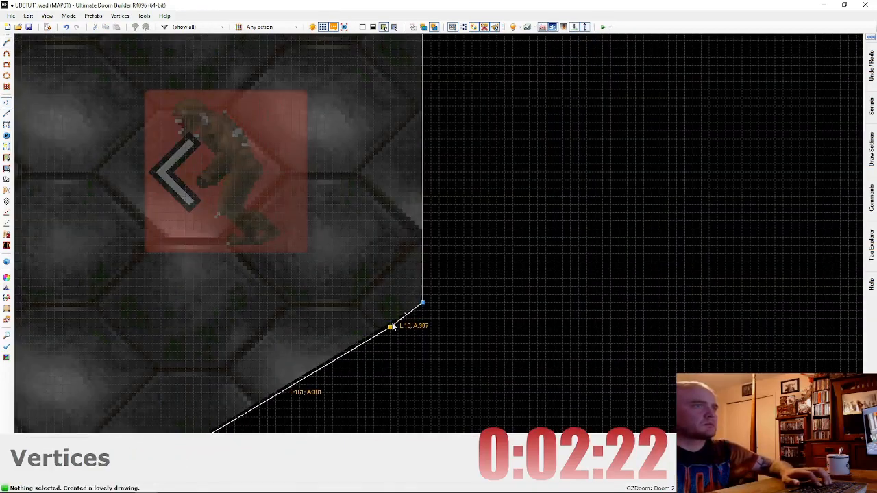
key("d")
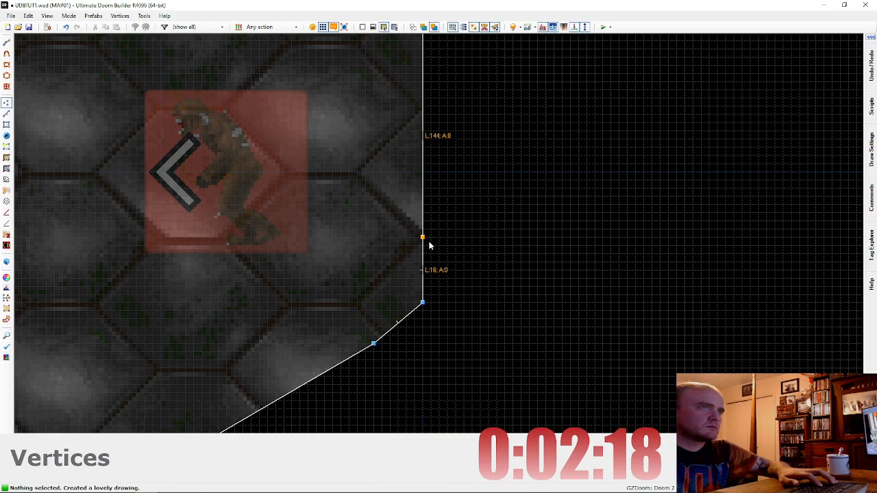
key("q")
key("ctrl+v")
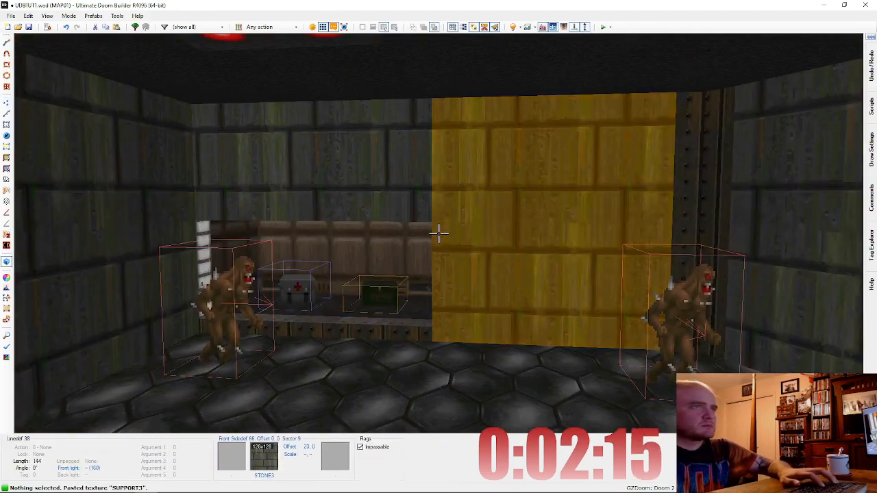
Step: Add a vertex to the stone room's east wall about 16 units south of the item alcove
key("q")
scroll(441, 233, "down", 8)
middle_click_drag(633, 165, 586, 211)
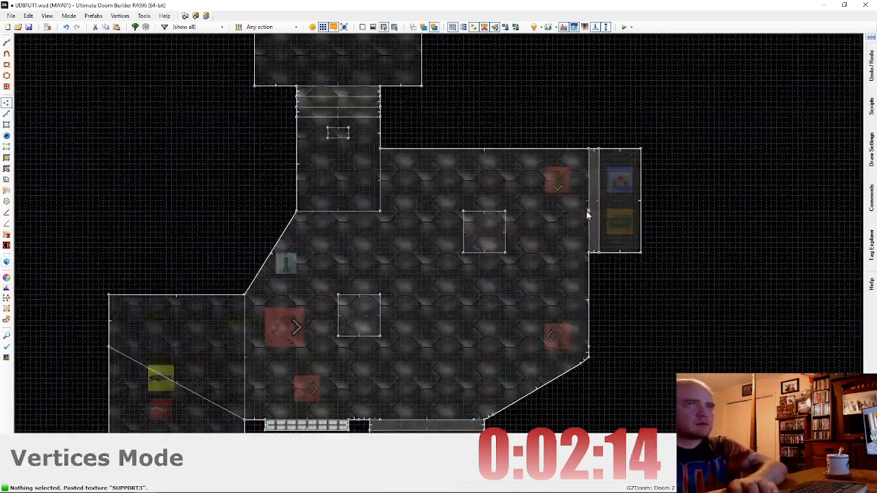
scroll(586, 211, "up", 2)
scroll(489, 375, "up", 2)
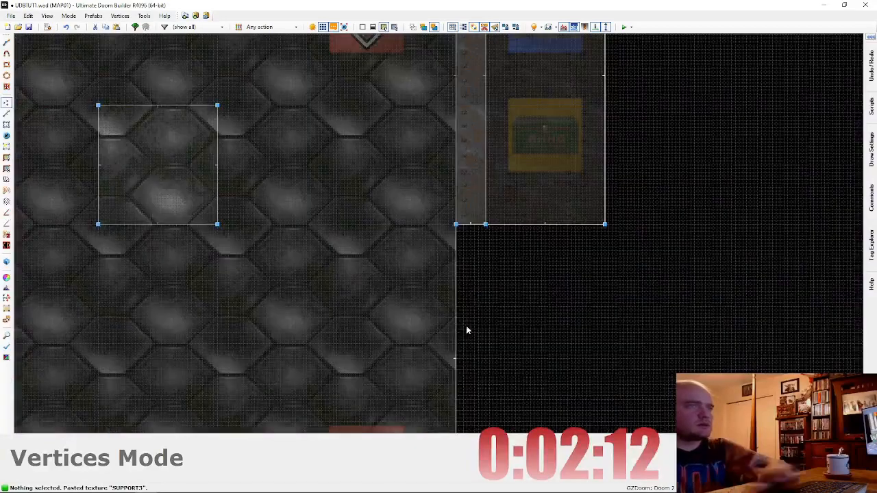
key("d")
double_click(455, 251)
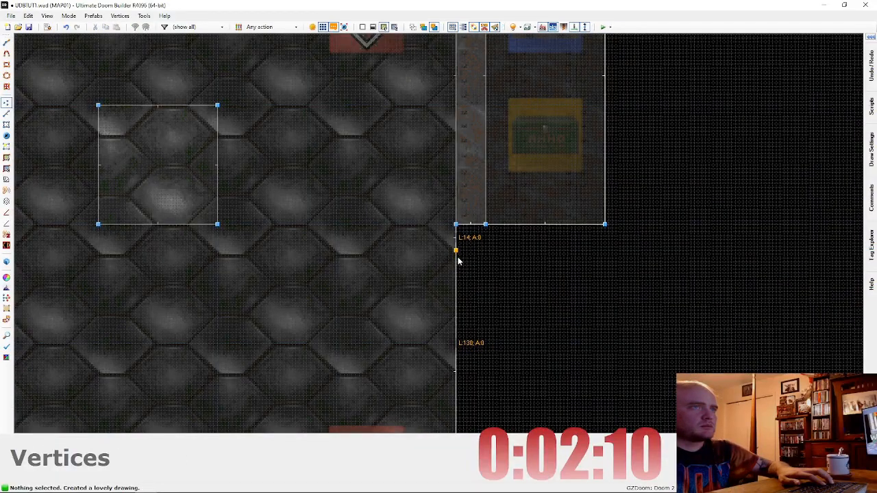
Step: Add vertices about 16 units from the stone room's northeast corner, on the north wall and on the alcove's opening line
scroll(459, 264, "down", 3)
middle_click_drag(446, 120, 446, 208)
scroll(445, 206, "up", 3)
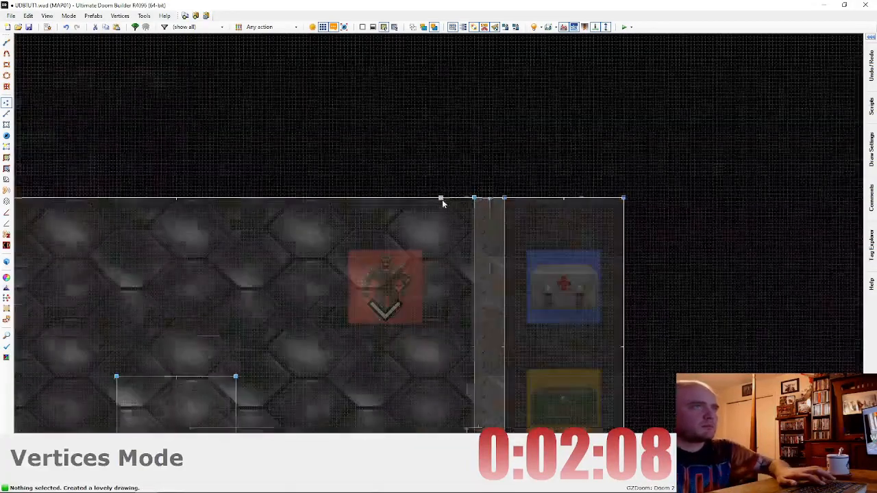
key("d")
double_click(445, 198)
left_click_drag(434, 198, 443, 201)
key("d")
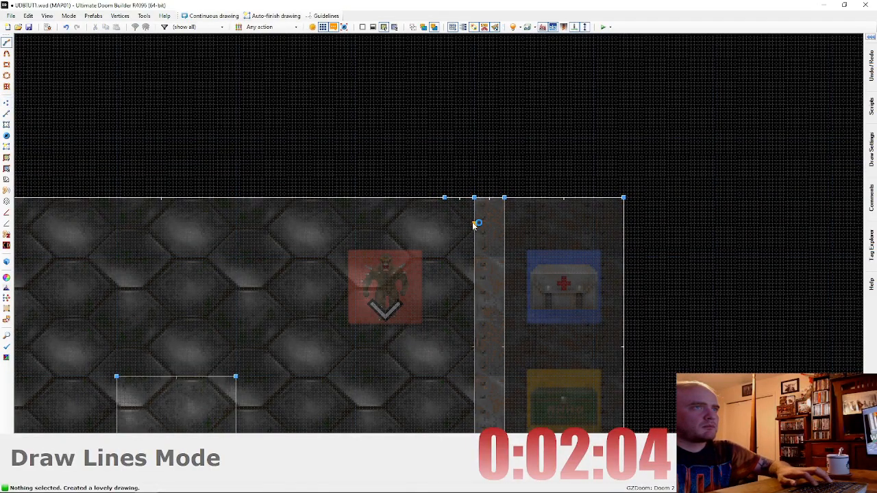
double_click(473, 228)
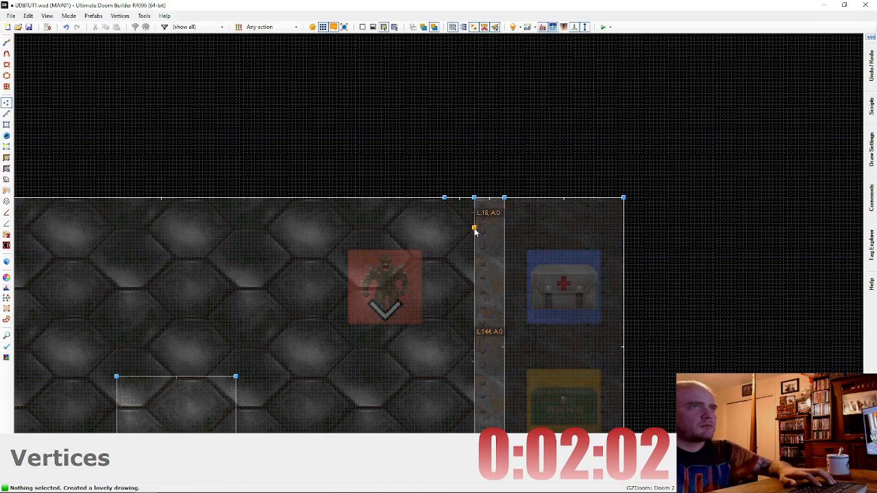
Step: Add a vertex to the alcove's opening line about 16 units north of its south end
scroll(474, 231, "down", 5)
scroll(476, 274, "up", 6)
key("d")
double_click(478, 270)
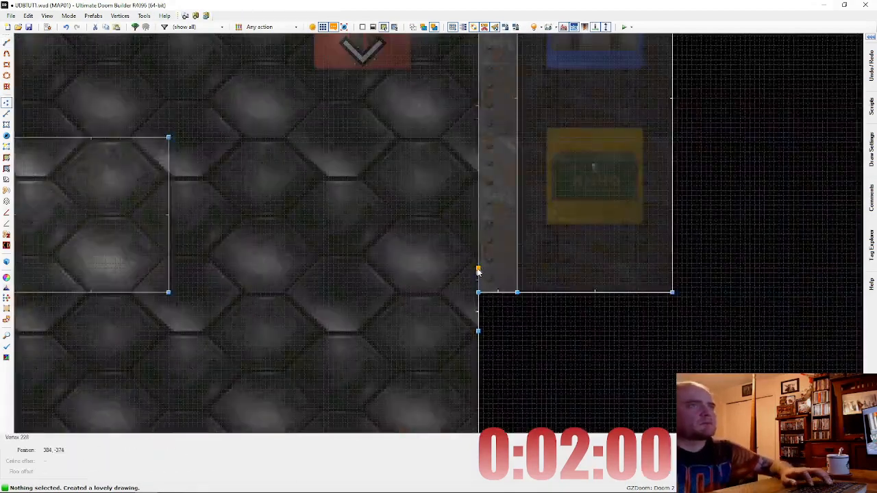
left_click_drag(479, 271, 484, 262)
Step: Paste SUPPORT3 onto the narrow strips at the northeast corner and above and beside the item alcove
key("q")
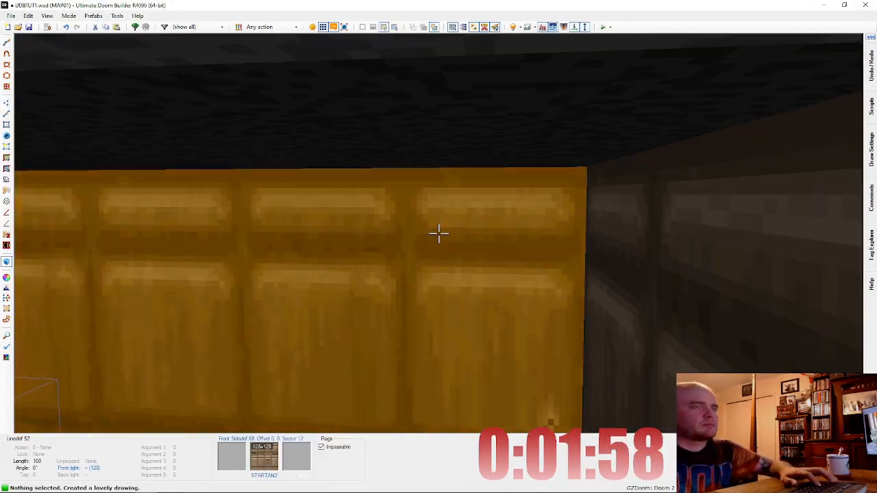
key("q")
key("q")
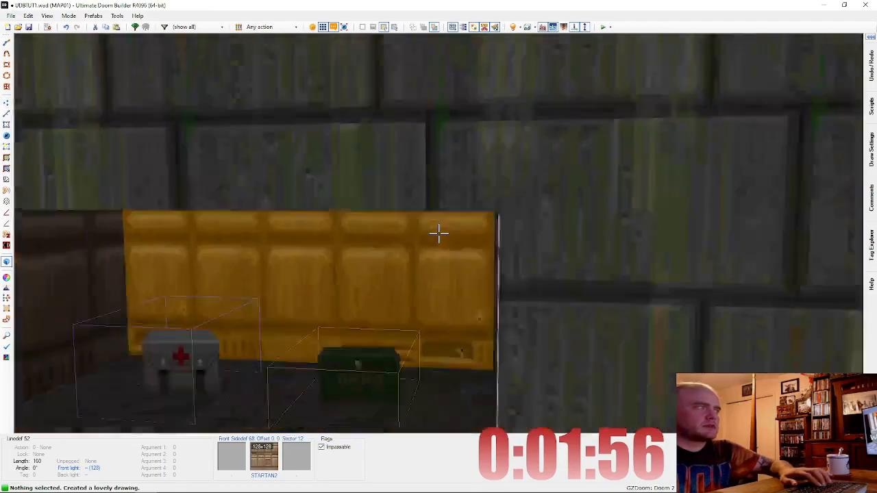
key("s")
key("ctrl+v")
key("ctrl+v")
key("ctrl+v")
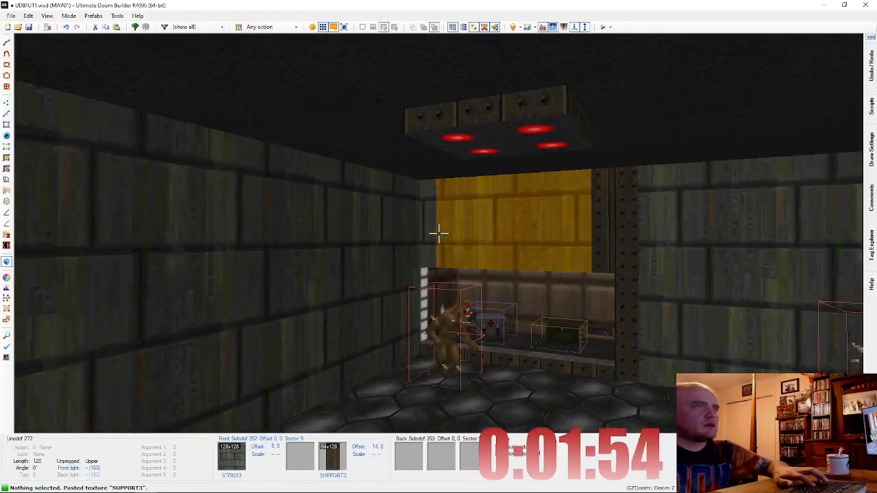
key("e")
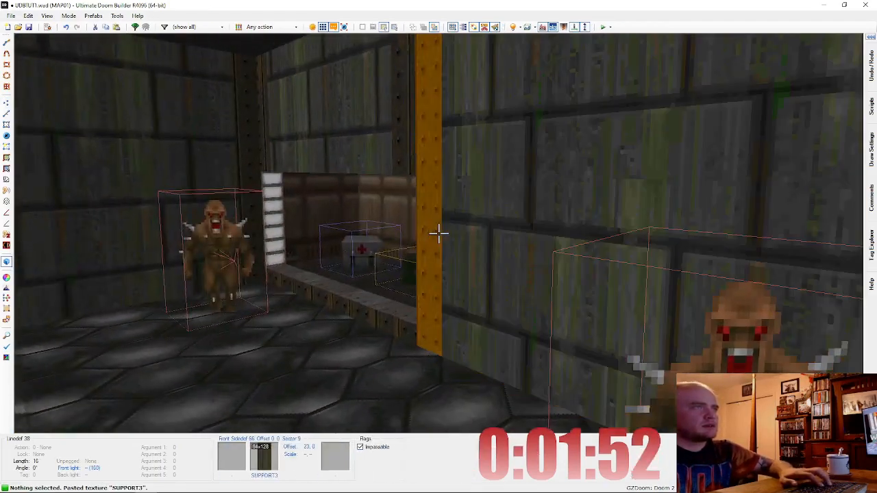
Step: Add a vertex to the exit room's west wall about 16 units north of its southwest corner
key("s")
key("d")
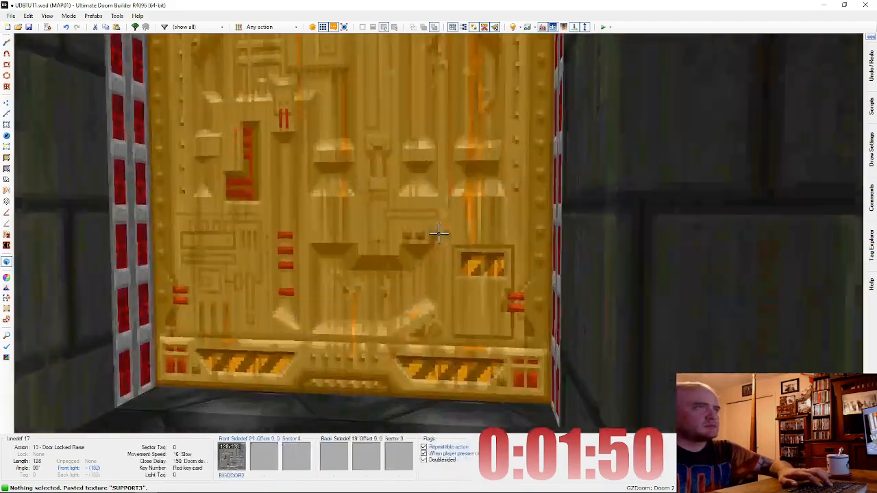
key("q")
scroll(429, 241, "down", 2)
key("Up")
key("Up")
key("Up")
key("Up")
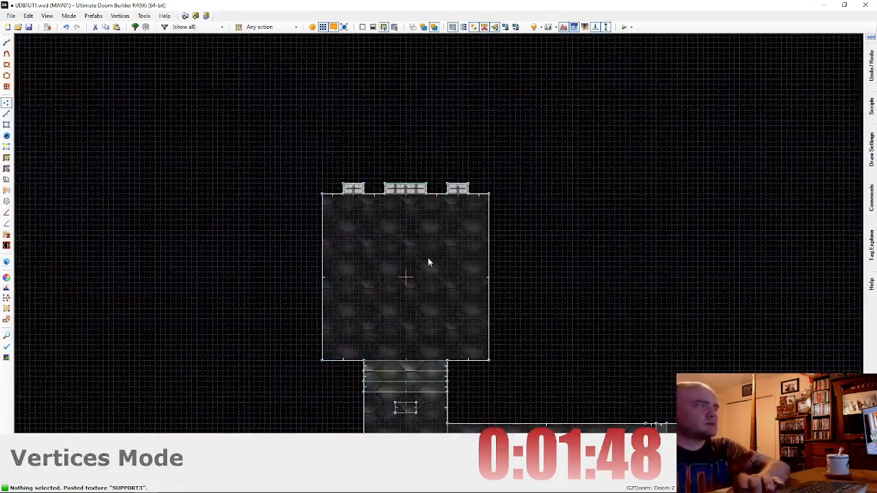
scroll(346, 360, "up", 1)
key("ctrl+d")
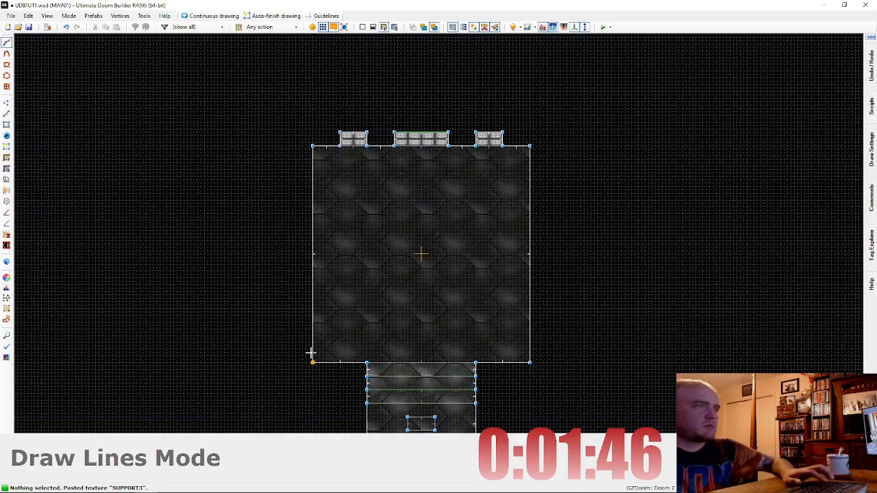
left_click(312, 349)
right_click(312, 349)
right_click_drag(315, 349, 315, 346)
Step: Add a vertex to the exit room's south wall about 16 units east of its southwest corner
scroll(316, 346, "up", 2)
key("ctrl+d")
left_click(327, 374)
right_click(327, 375)
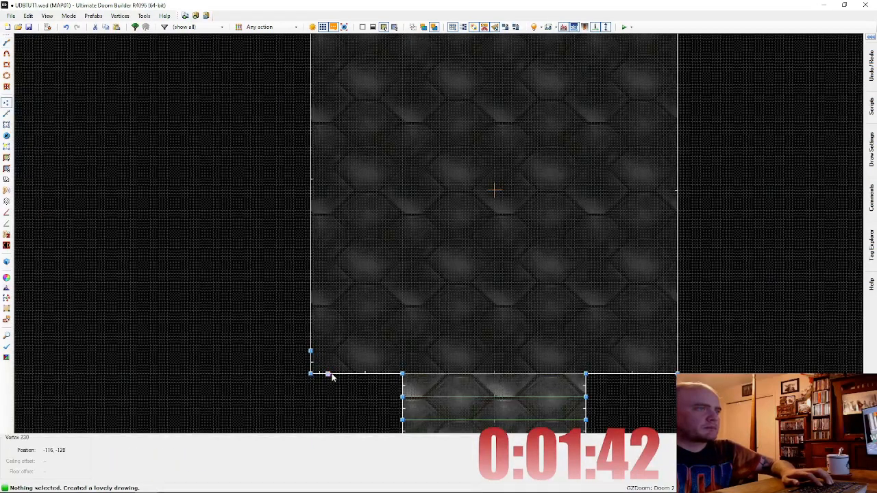
mouse_move(332, 377)
right_mouse_down()
mouse_move(344, 377)
mouse_move(335, 376)
right_mouse_up()
Step: Split the exit room's south and east walls with vertices 16 units from the southeast corner
key("ctrl+d")
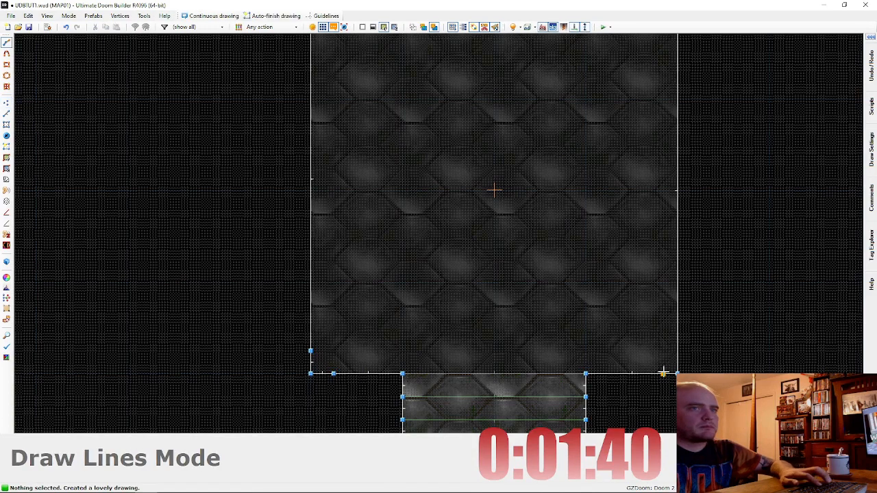
left_click(664, 373)
right_click(664, 374)
scroll(663, 385, "up", 3)
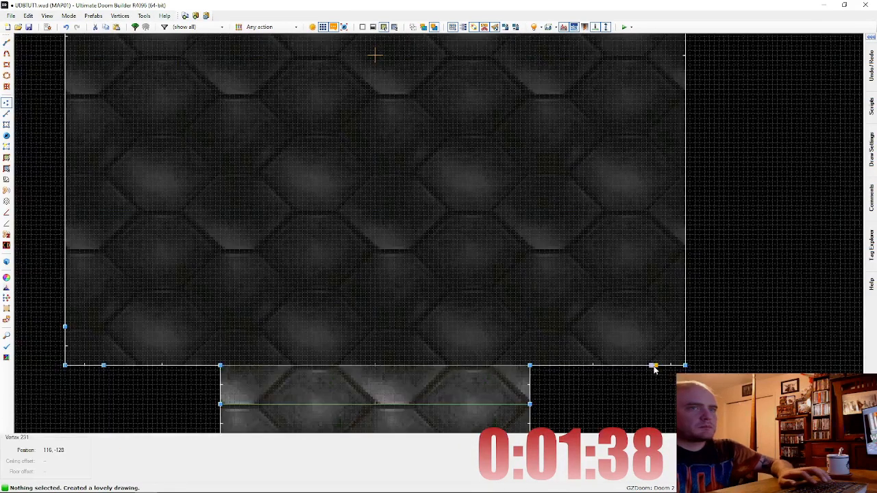
left_click_drag(656, 376, 654, 374)
right_click_drag(651, 371, 651, 371)
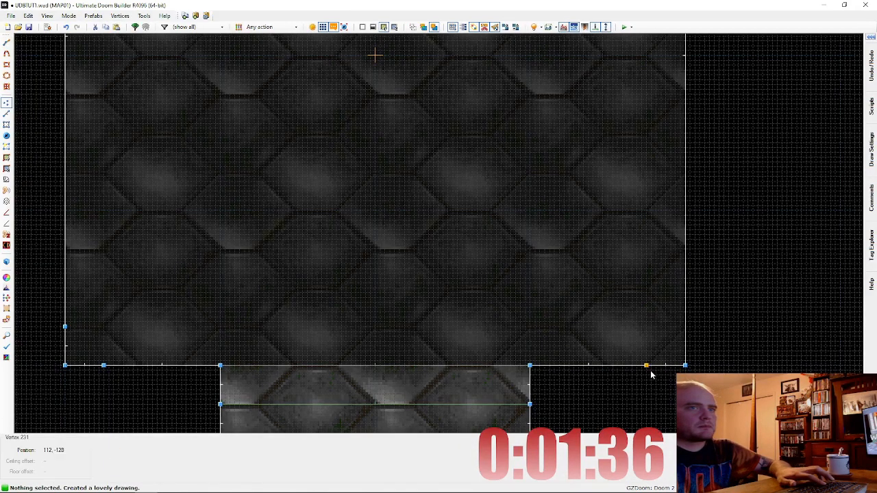
key("ctrl+d")
left_click(689, 332)
right_click(689, 332)
right_click_drag(689, 332, 689, 323)
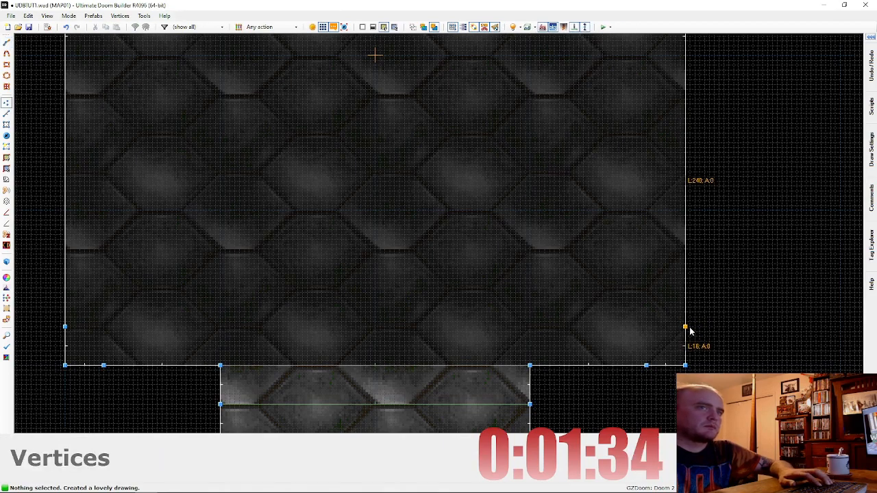
Step: Split the exit room's east and north walls with vertices 16 units from the northeast corner
scroll(689, 331, "down", 3)
key("Up")
key("Up")
scroll(709, 244, "up", 3)
key("ctrl+d")
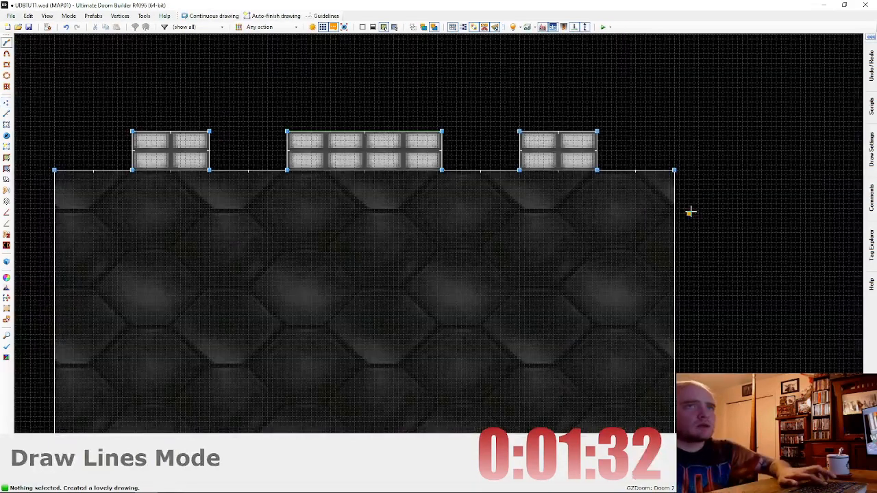
key("Escape")
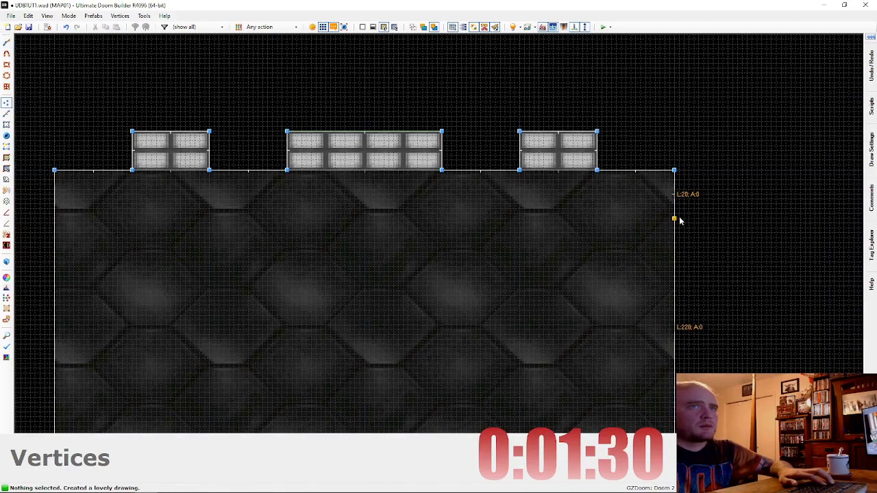
right_click_drag(679, 213, 681, 208)
key("ctrl+d")
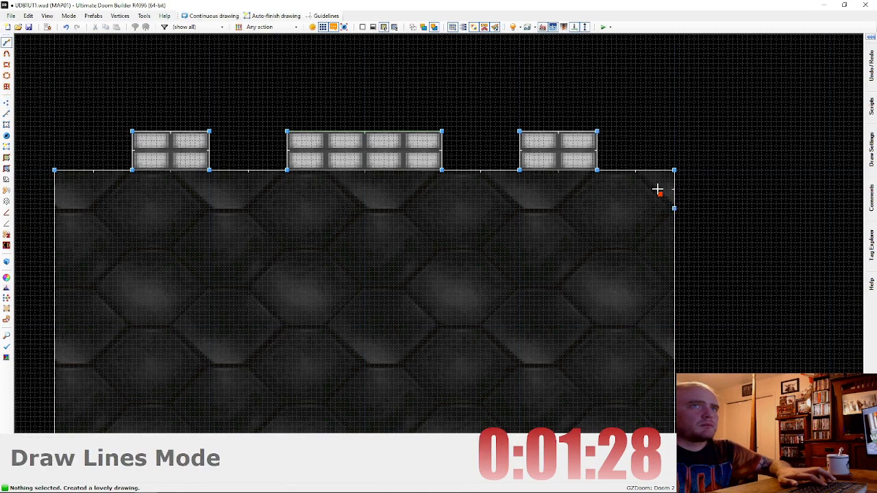
left_click(659, 173)
right_click(659, 174)
left_click_drag(641, 178, 637, 178)
Step: Add a vertex midway between the exit switch recess and the exit sign recess on each side of it
right_click(485, 171)
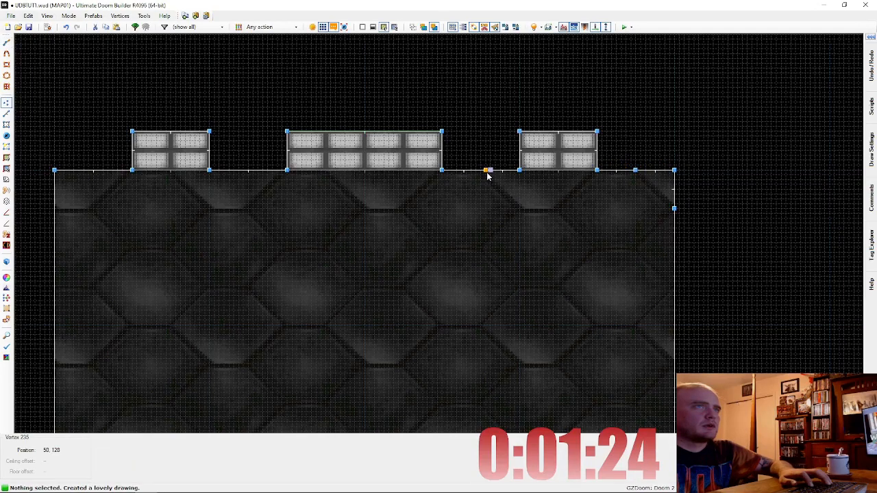
key("ctrl+d")
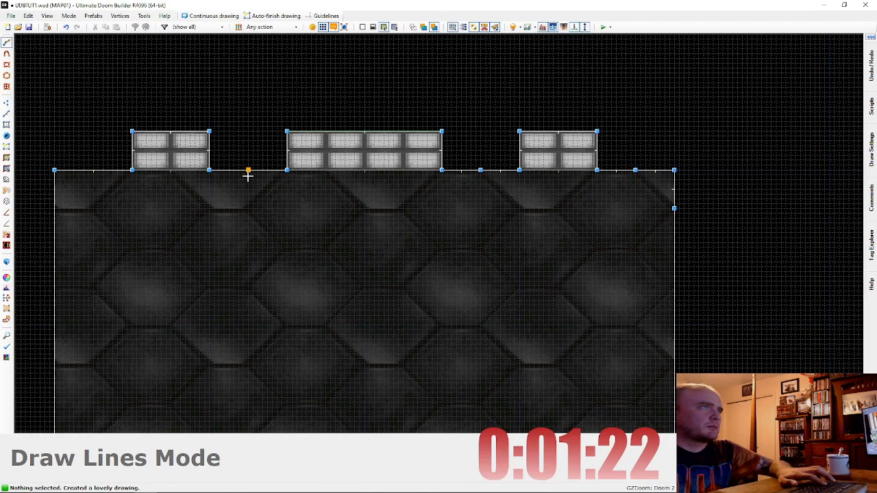
left_click(247, 174)
right_click(248, 175)
Step: Split the exit room's north and west walls with vertices about 16 units from the northwest corner
key("ctrl+d")
left_click(85, 175)
right_click(85, 176)
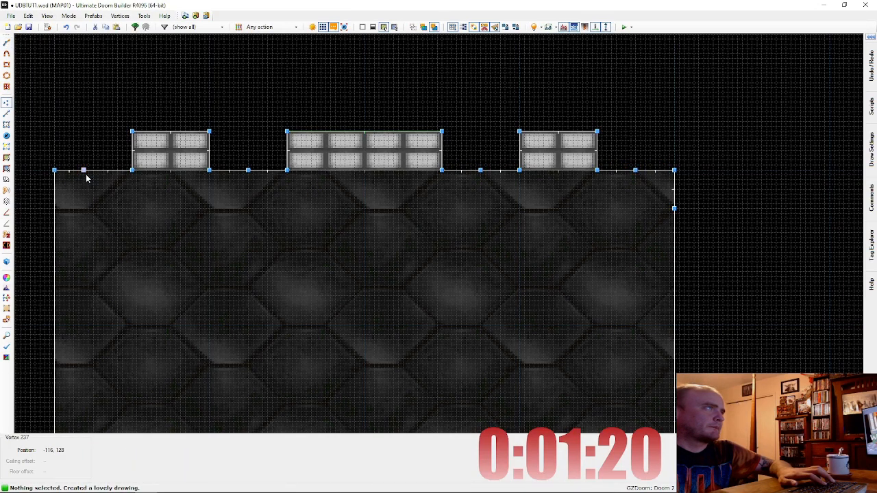
key("ctrl+d")
left_click(57, 202)
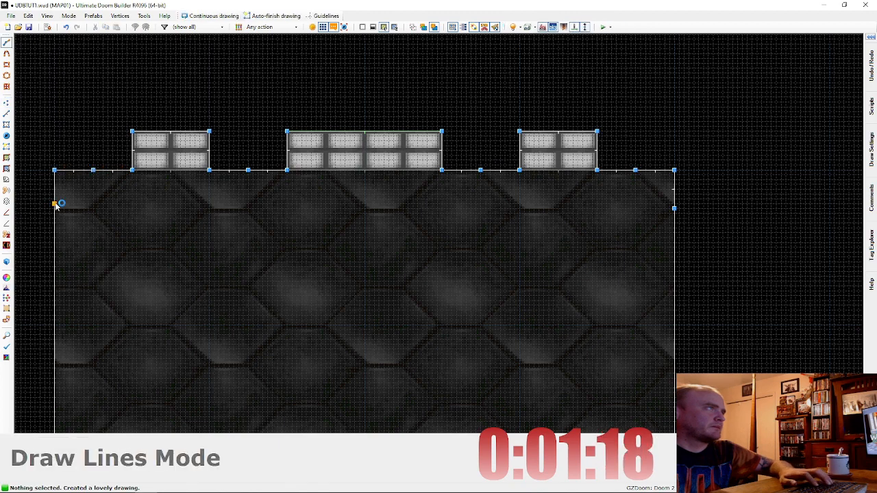
right_click(59, 205)
left_click_drag(59, 207, 59, 217)
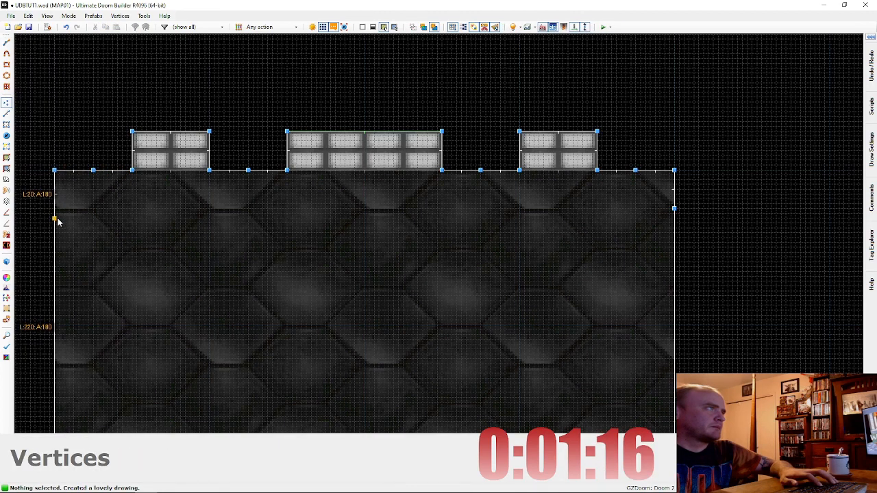
Step: Apply the SUPPORT3 texture to the exit room's northwest corner and the narrow wall strips on both sides of the switch recess
key("w")
key("d")
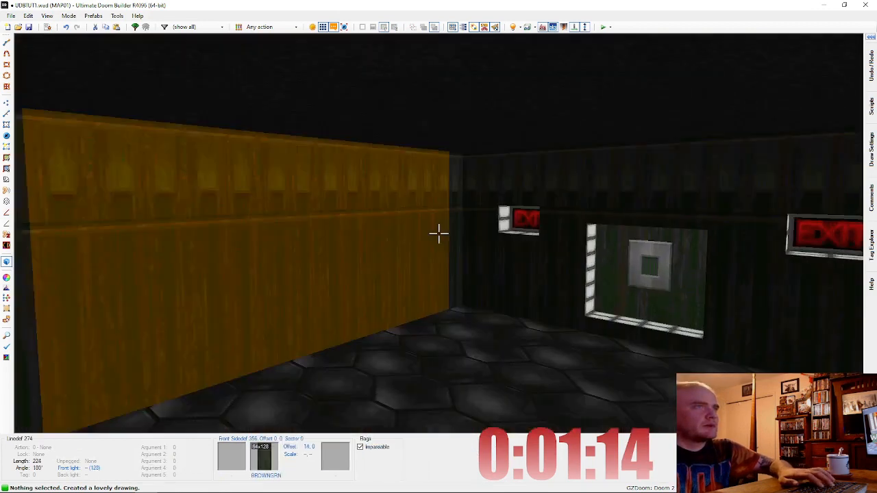
key("e")
key("ctrl+v")
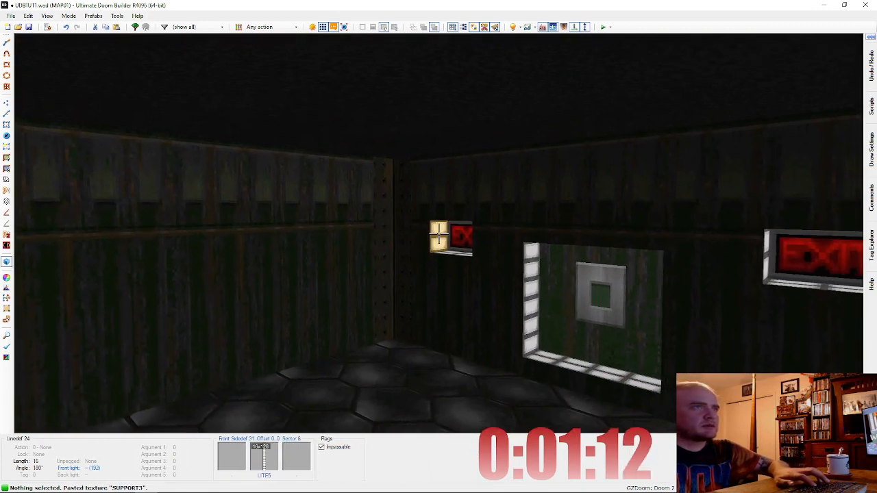
key("ctrl+v")
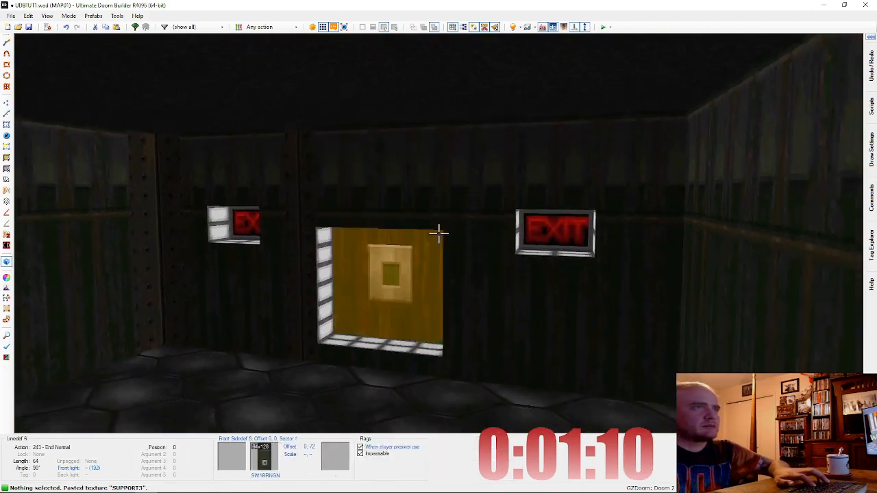
key("ctrl+v")
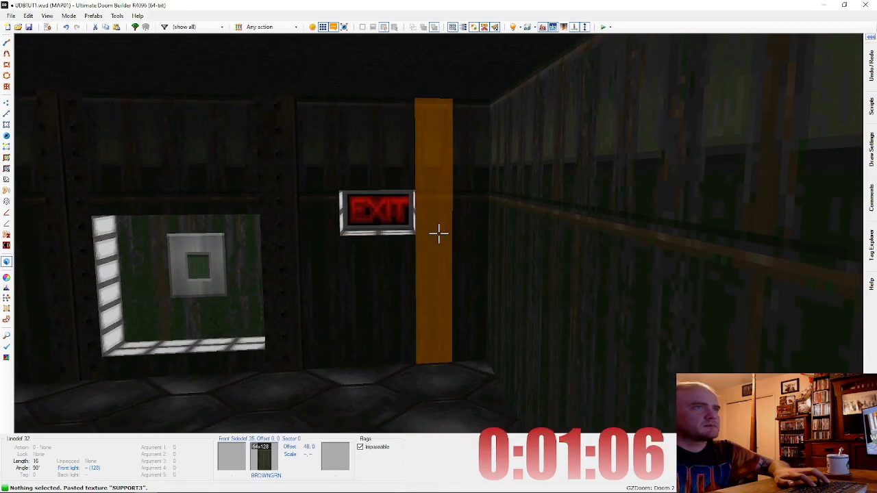
Step: Apply SUPPORT3 to the narrow wall segments at the exit room's remaining corners
key("ctrl+v")
key("ctrl+v")
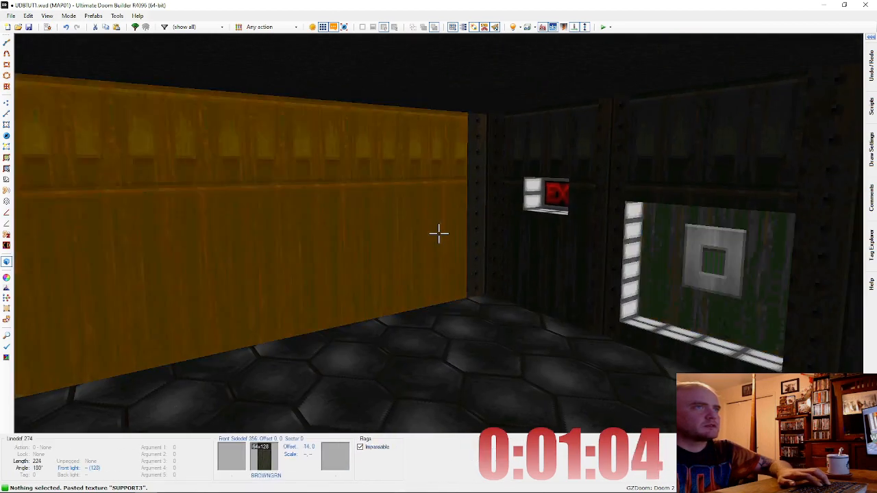
key("a")
key("ctrl+v")
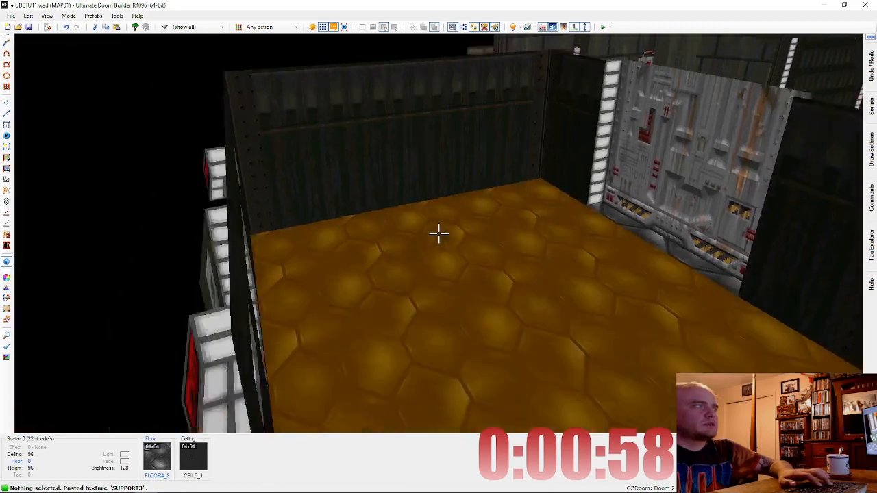
Step: Draw a 128 by 64 rectangular sector inside the exit room and lower its ceiling to 88
key("q")
scroll(573, 200, "up", 4)
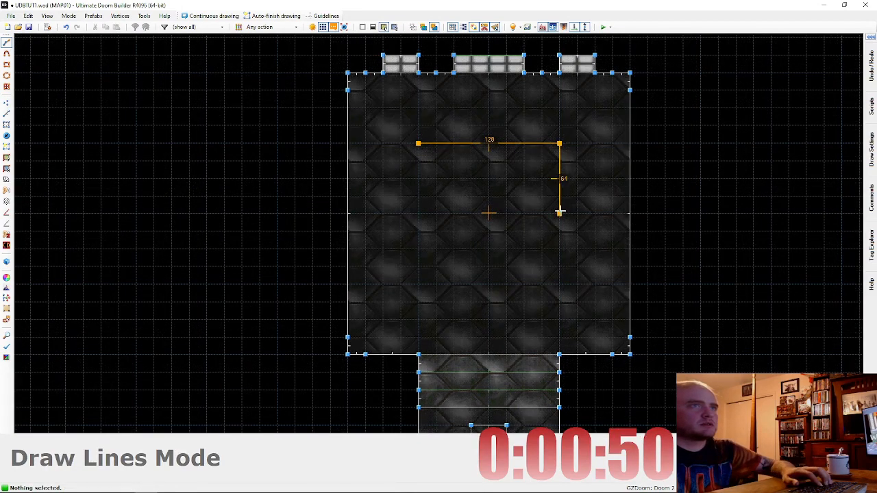
key("q")
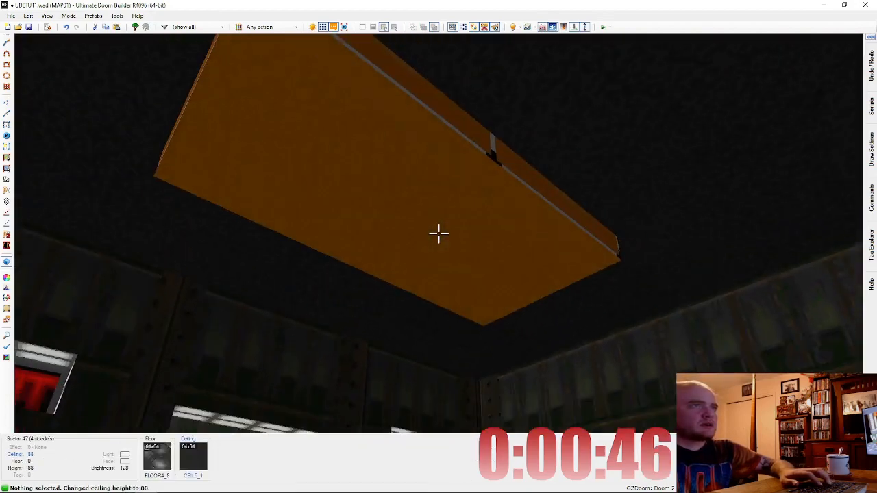
Step: Set the lowered ceiling sector's ceiling texture to TLITE6_1 and its brightness to 192
right_click(439, 234)
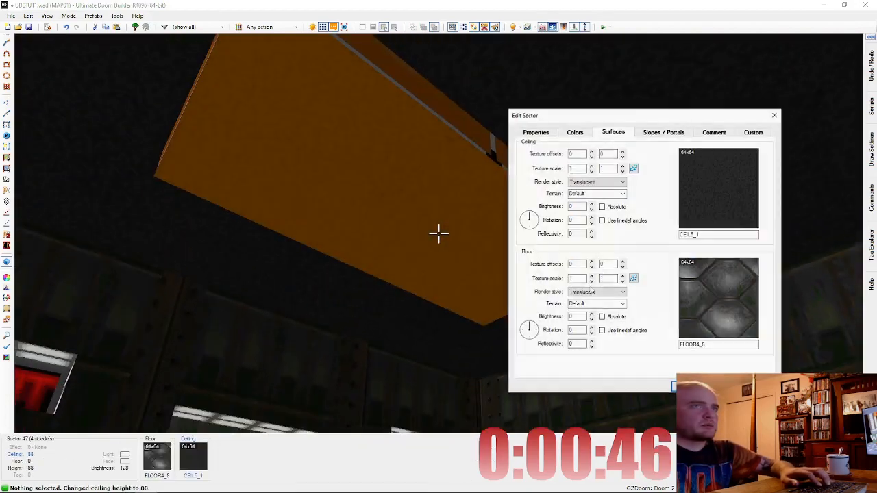
left_click(724, 310)
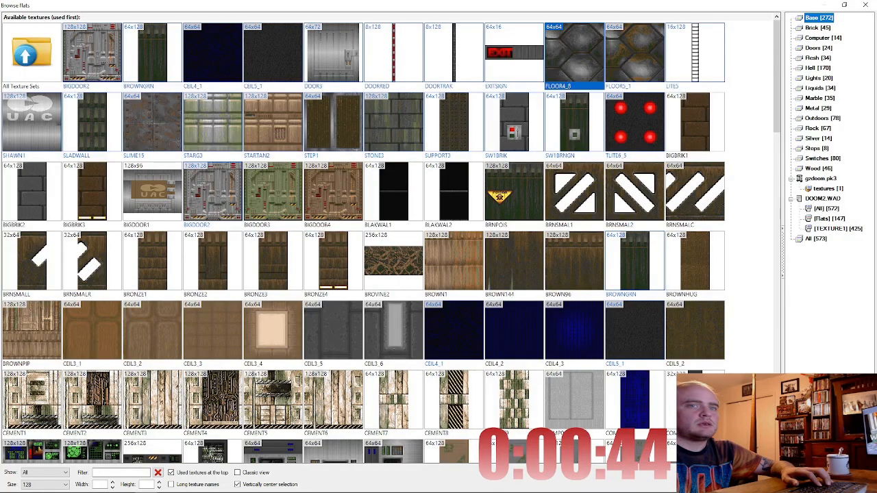
key("Escape")
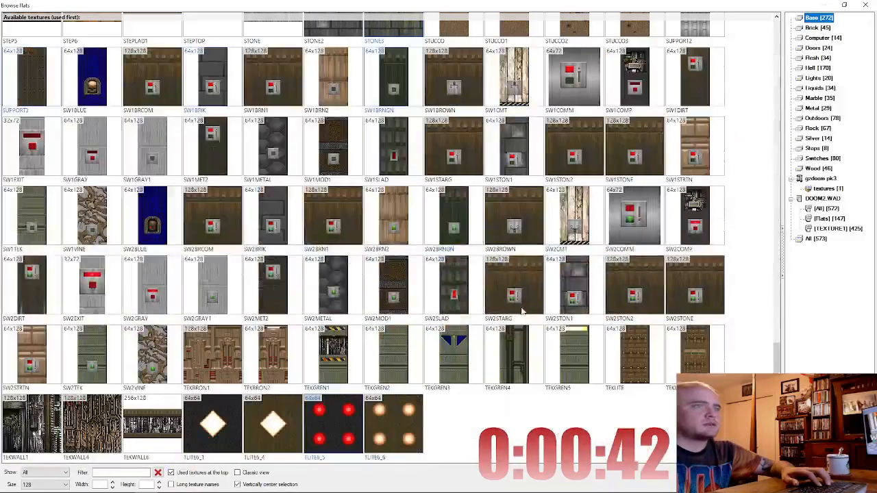
double_click(203, 427)
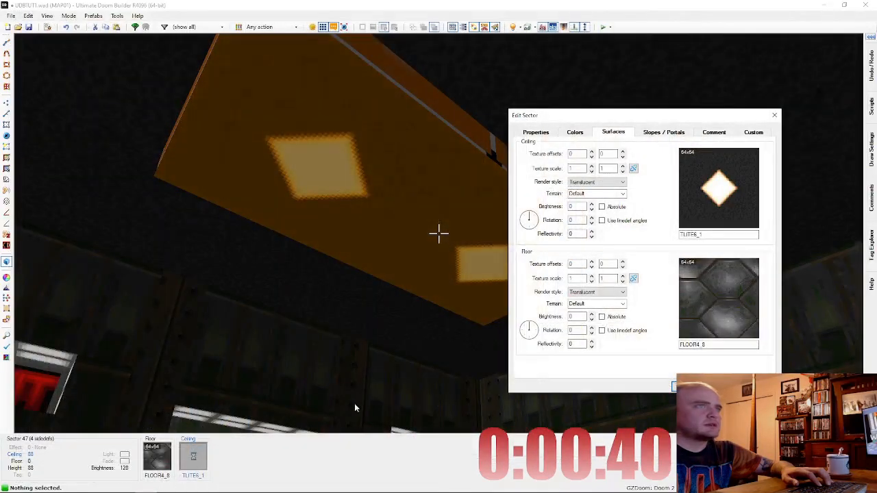
key("Return")
key("d")
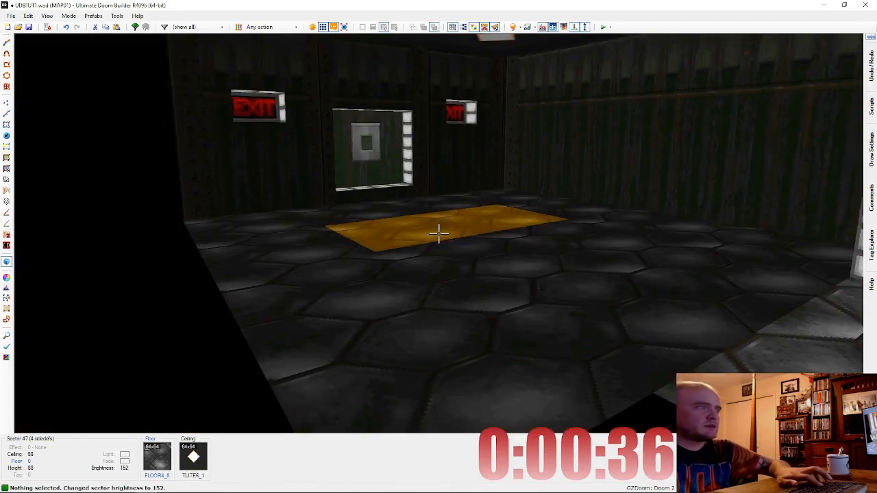
key("e")
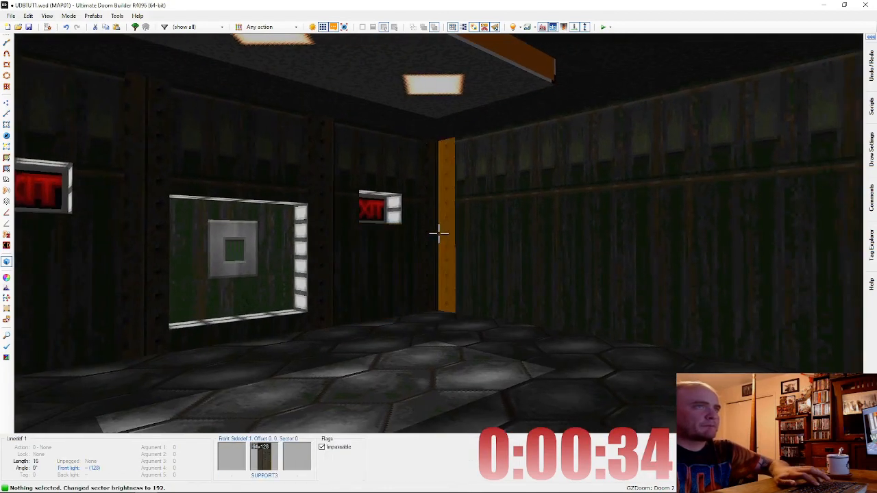
Step: Apply SUPPORT3 to the sides of the lowered ceiling light and auto-align the textures horizontally
key("ctrl+c")
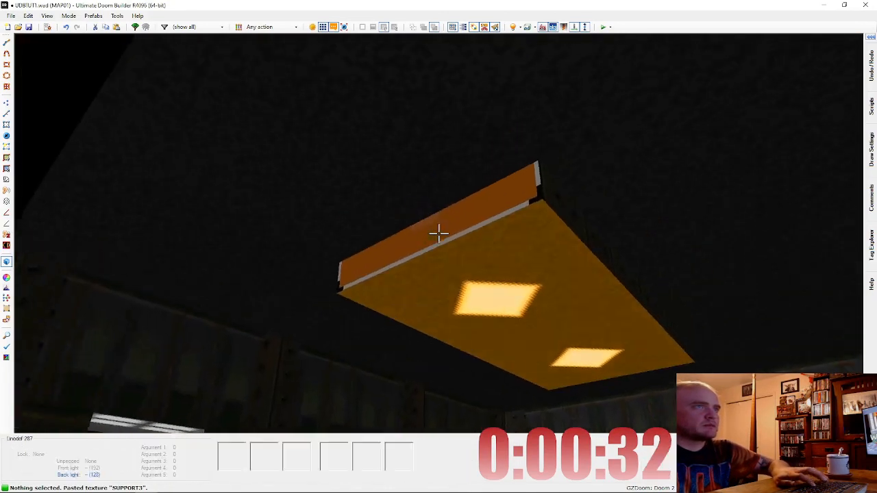
key("ctrl+v")
key("e")
key("ctrl+v")
key("ctrl+v")
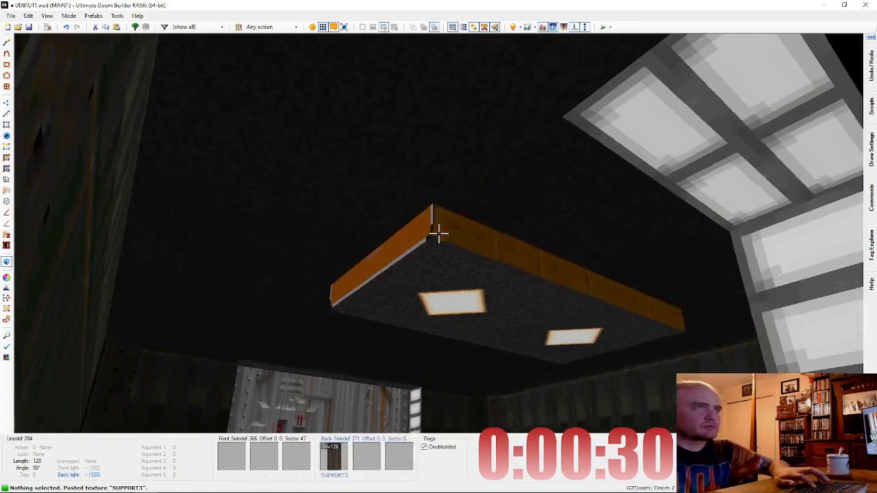
key("a")
key("d")
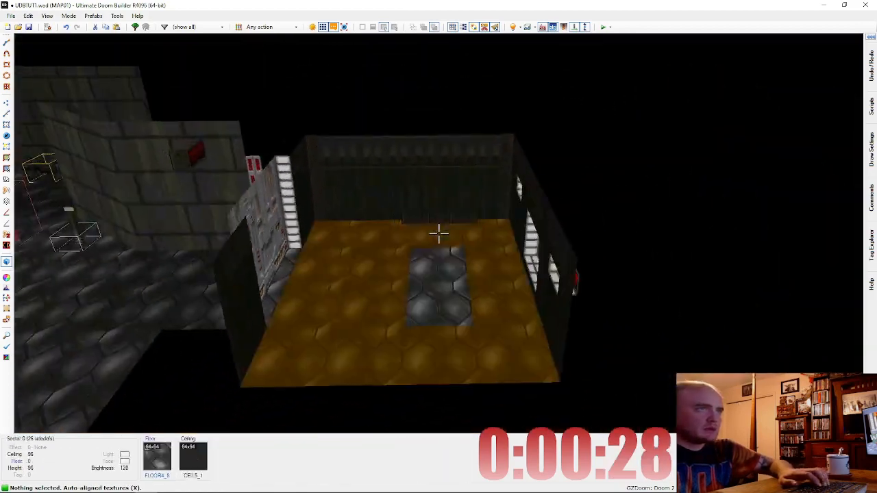
key("s")
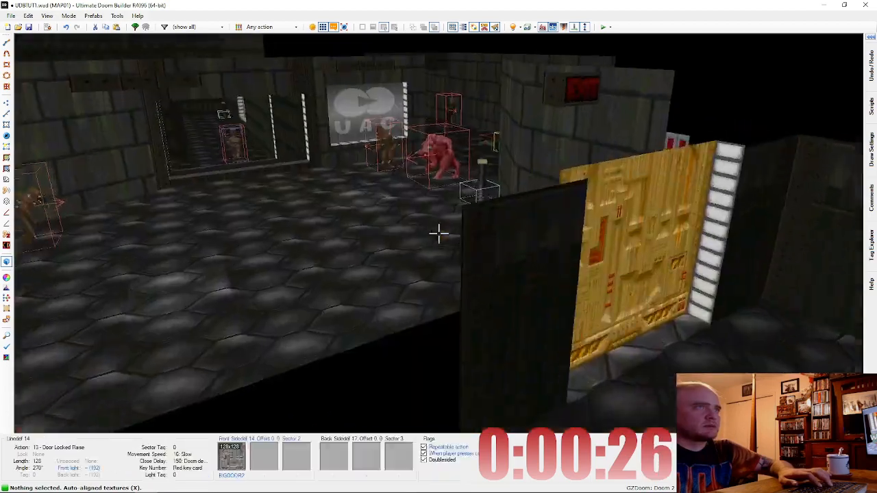
Step: Save the map and add a vertex on each wall beside the corner where the main stone room meets its western side area
key("q")
scroll(440, 238, "down", 5)
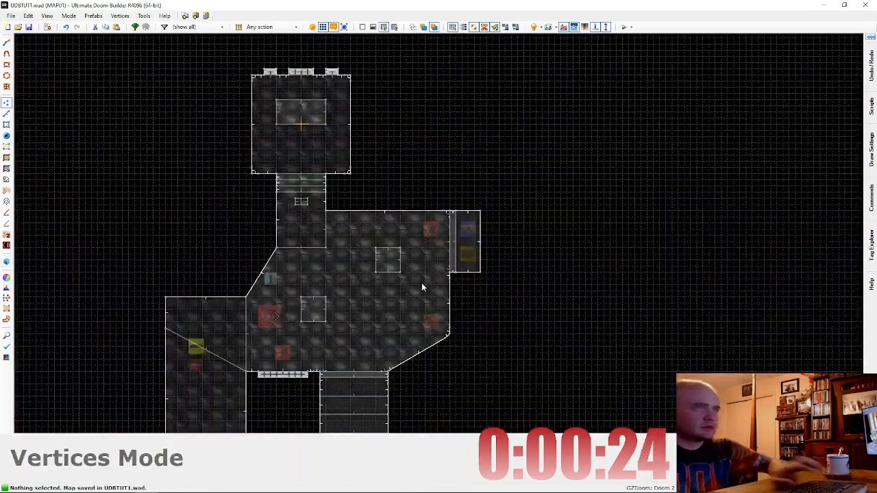
scroll(422, 287, "down", 3)
scroll(329, 160, "up", 6)
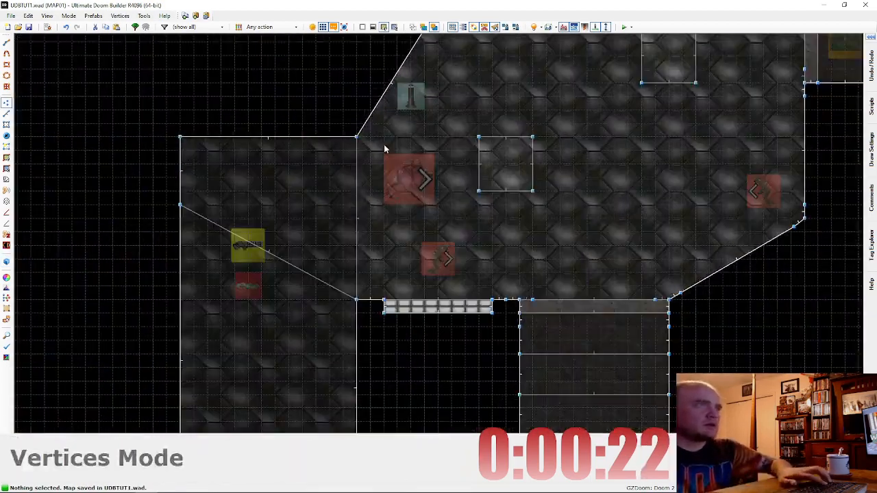
scroll(377, 144, "up", 2)
key("d")
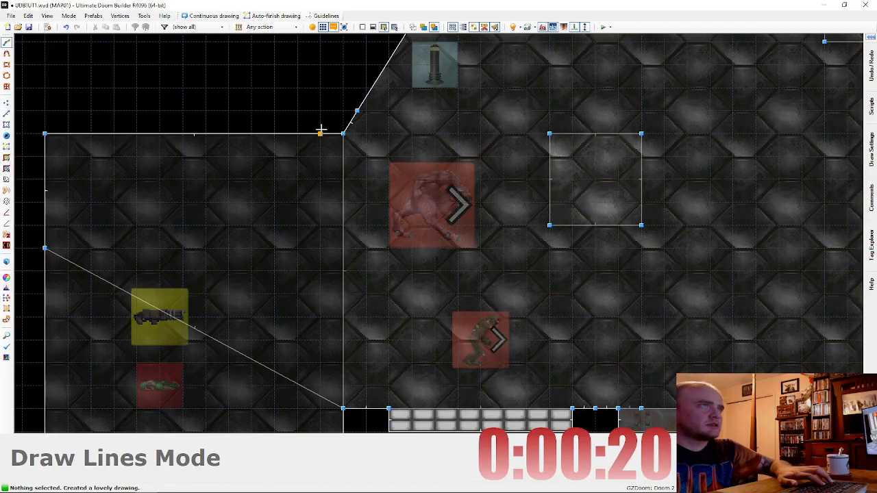
Step: Apply SUPPORT3 to the new narrow wall segments at the corner between the stone room and its western side area
key("w")
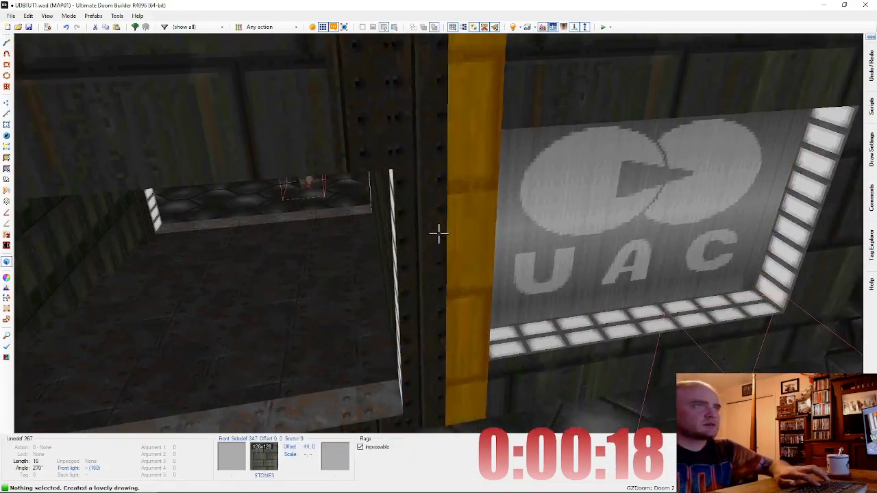
key("ctrl+v")
key("ctrl+v")
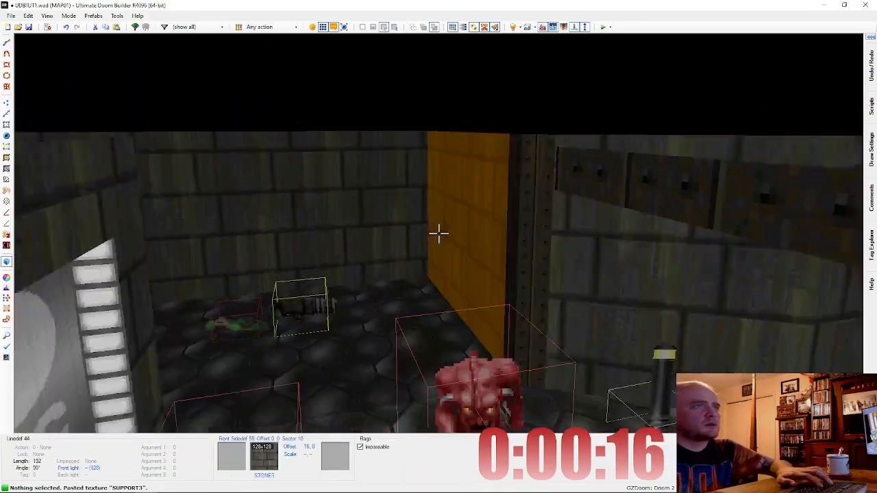
Step: Split the walls at the corner west of the UAC light recess into 16-unit segments and texture them with SUPPORT3
key("w")
scroll(443, 239, "down", 3)
scroll(494, 346, "up", 5)
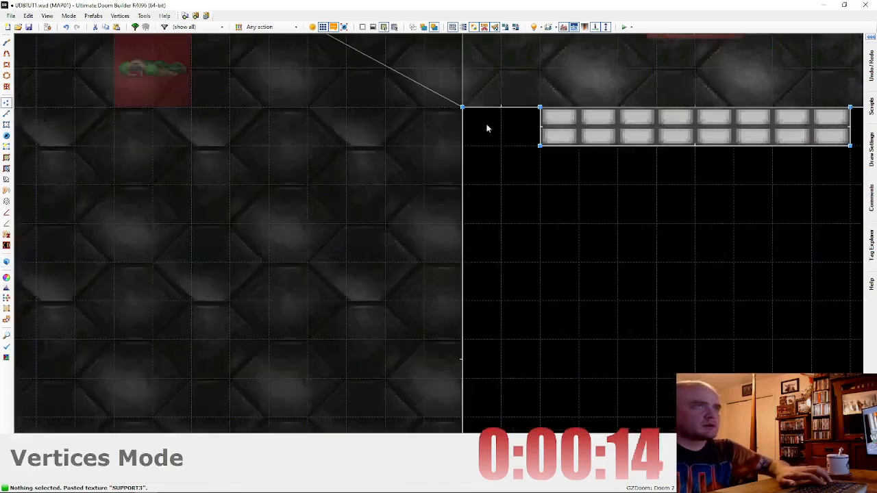
key("w")
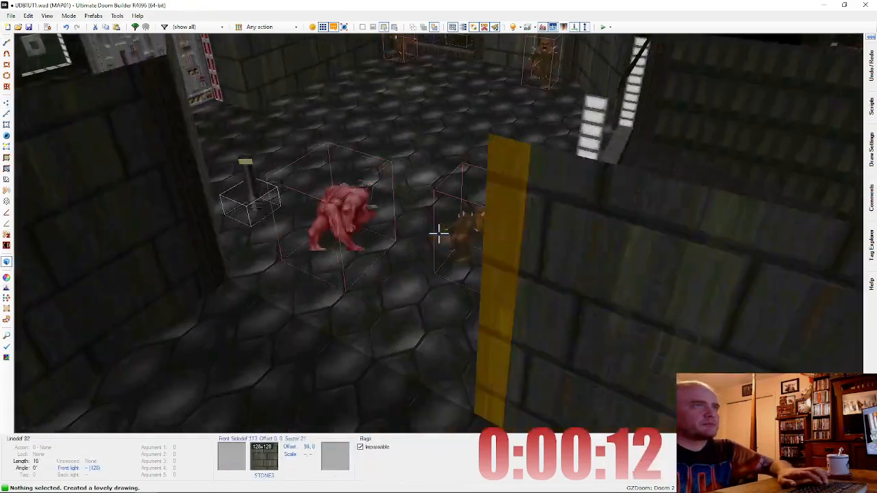
key("ctrl+v")
key("e")
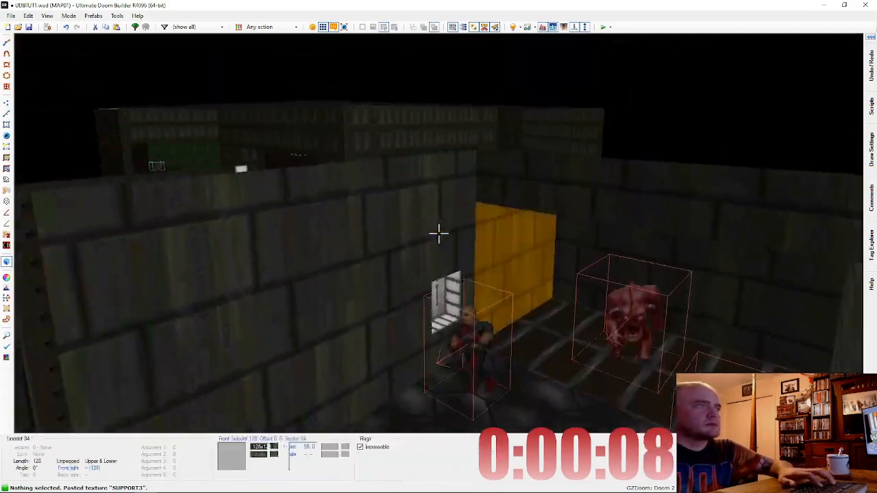
Step: Split the north and west walls of the western side area with vertices near its northwest corner
key("w")
scroll(439, 236, "down", 2)
scroll(469, 192, "down", 1)
scroll(412, 119, "up", 5)
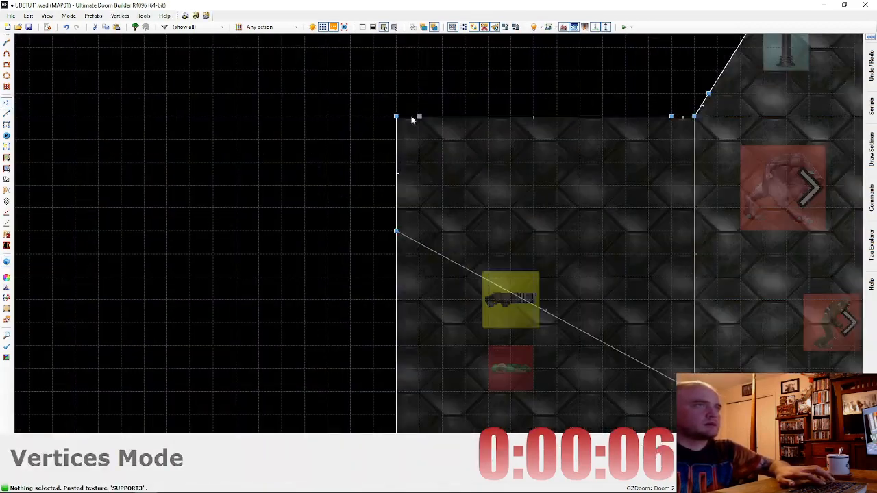
left_click(395, 136)
right_click(396, 136)
key("w")
Step: Apply SUPPORT3 to the short wall segments at the western side area's northwest corner
key("d")
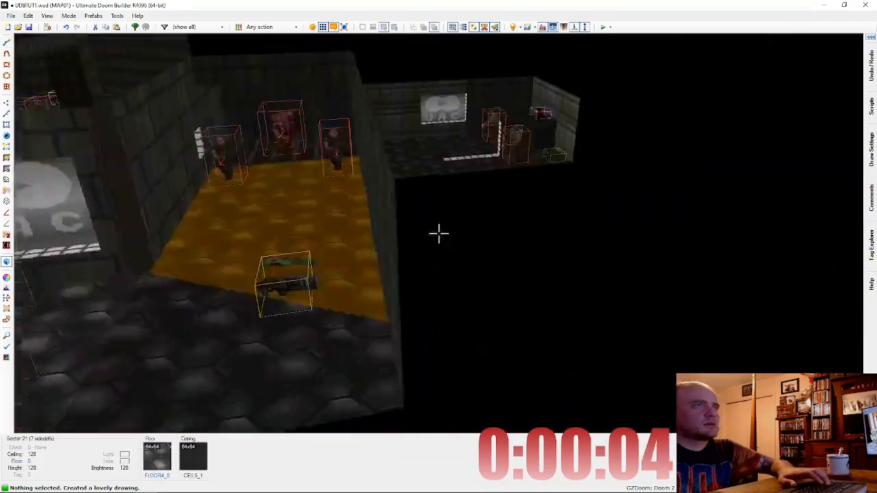
key("e")
key("ctrl+v")
key("e")
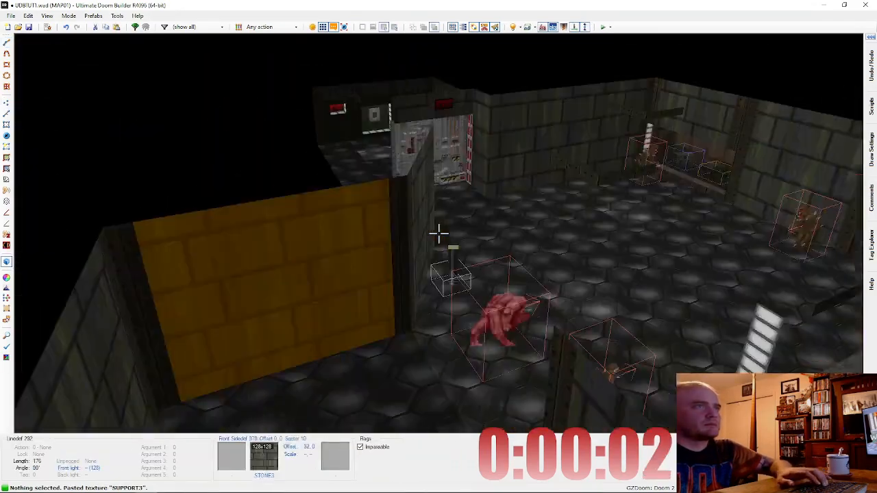
key("e")
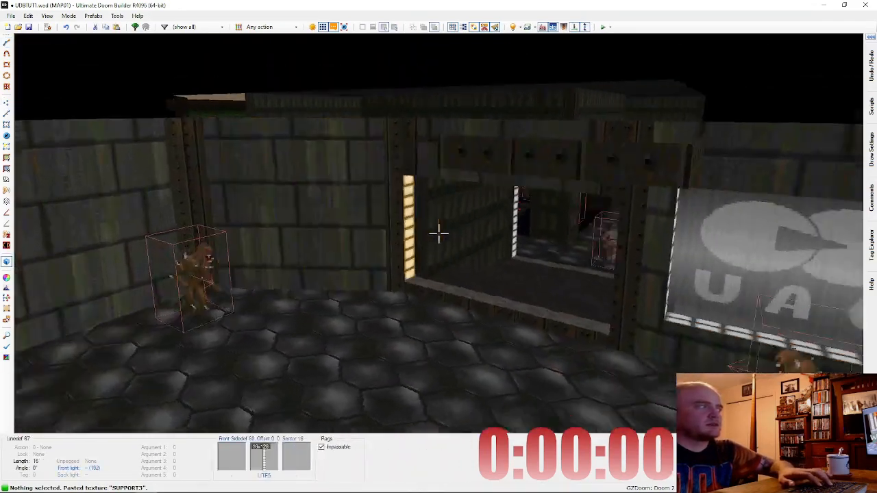
Step: Inspect the finished map's rooms in 3D and start a playtest of the map
key("s")
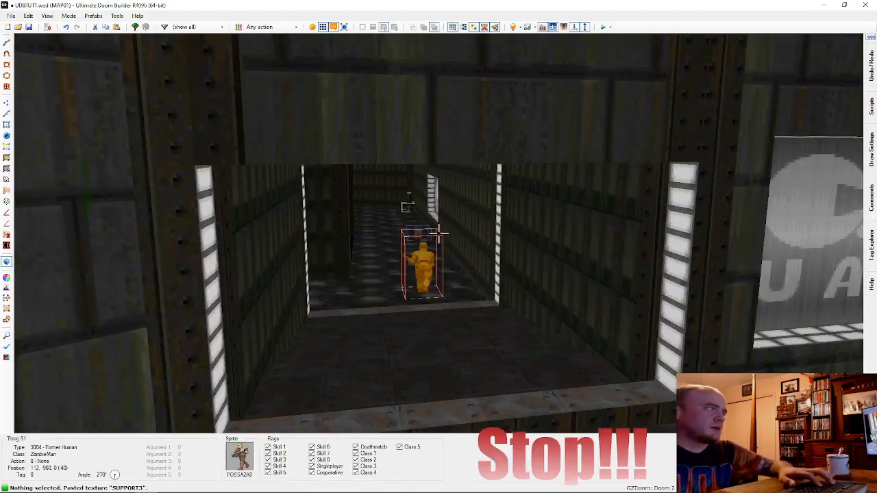
key("d")
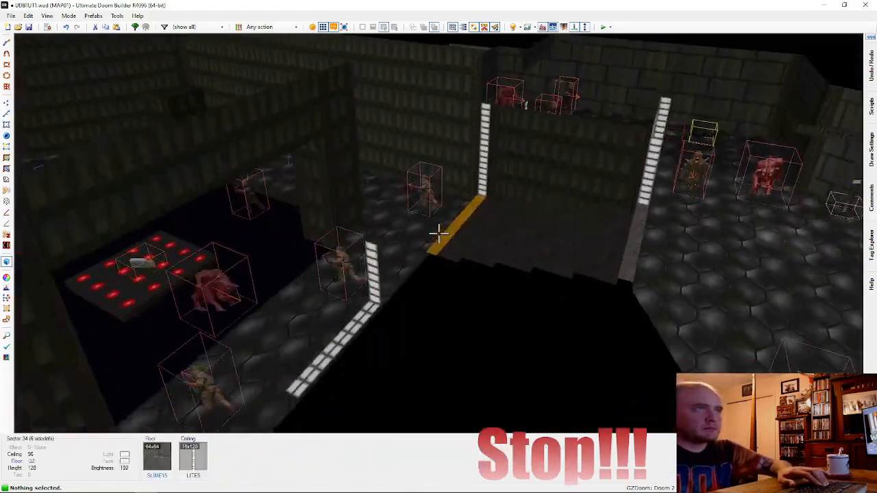
key("d")
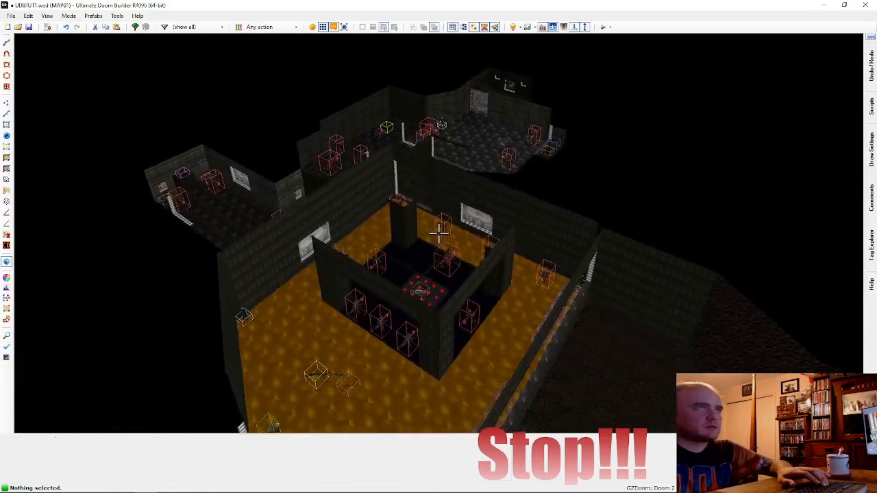
key("s")
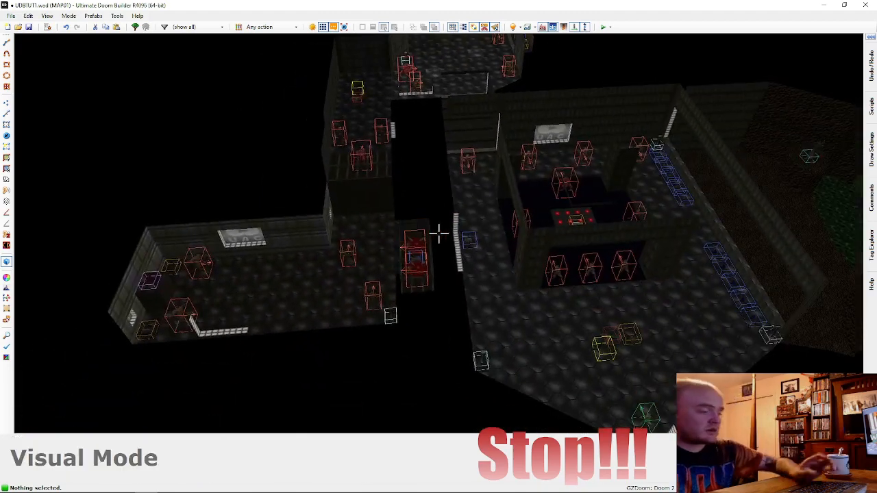
key("w")
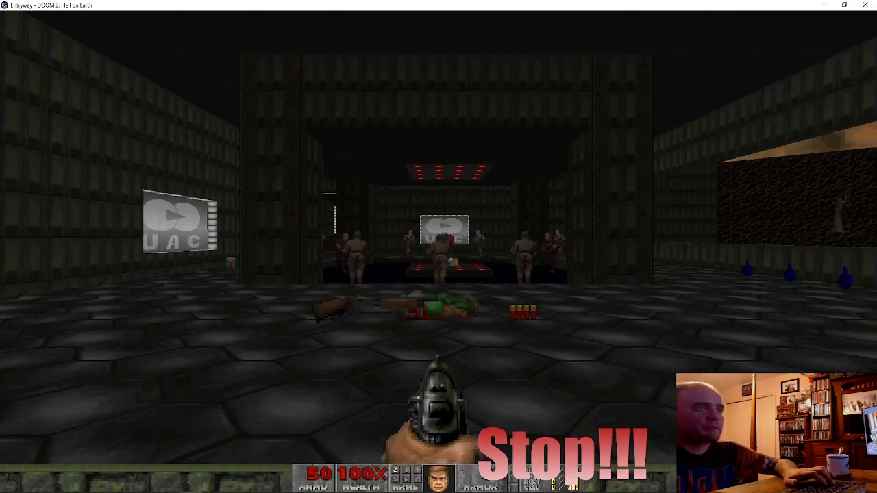
Step: Collect the shotgun and shells in the start area and shoot the zombies in the central pit
key("w")
key("s")
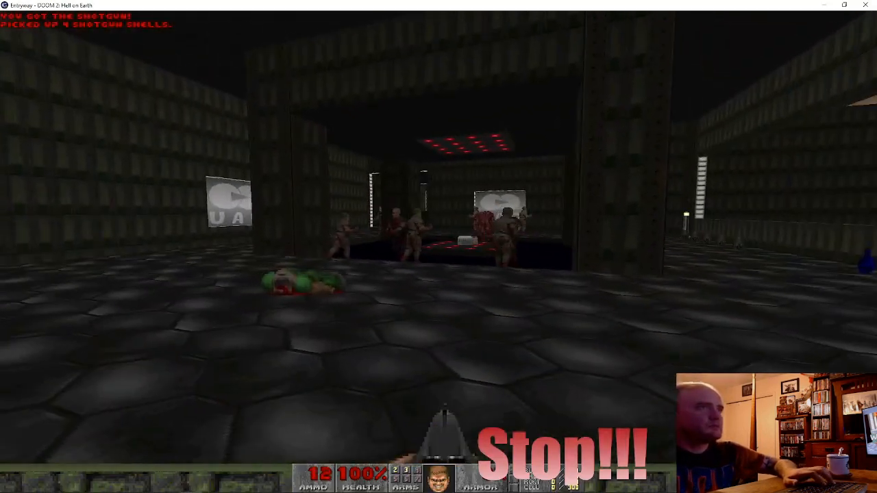
key("w")
key("a")
key("ctrl")
key("ctrl")
key("d")
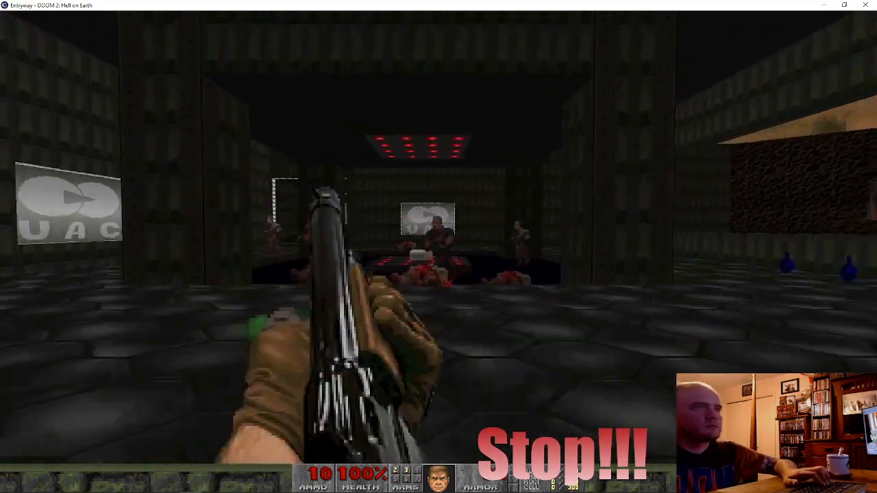
key("ctrl")
key("w")
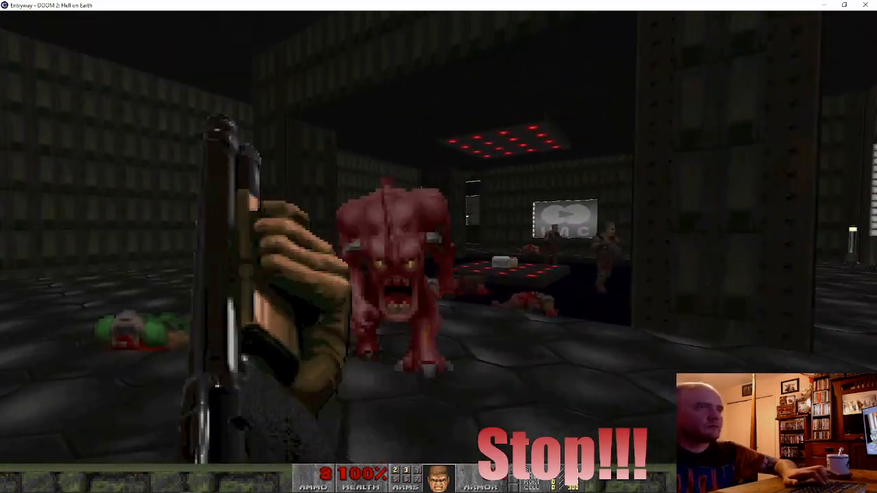
Step: Kill the charging demon and clear the remaining zombies around the red-lit platform
key("Right")
key("ctrl")
key("Left")
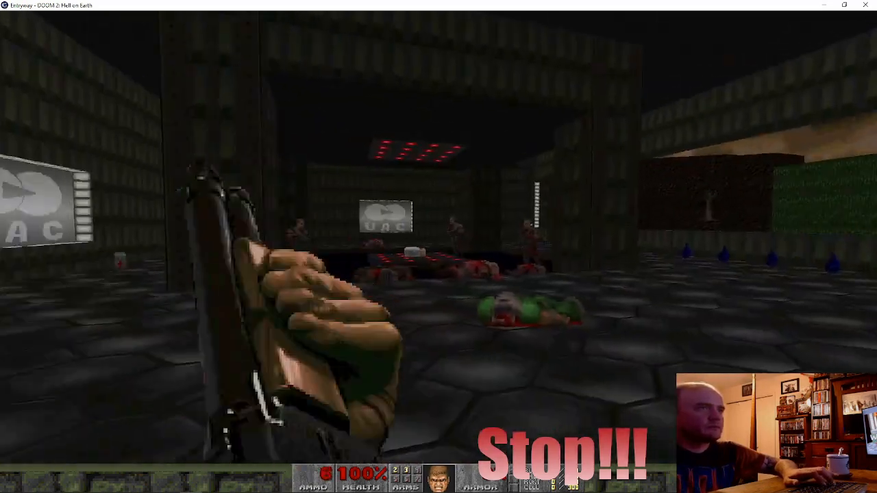
key("w")
key("2")
key("Left")
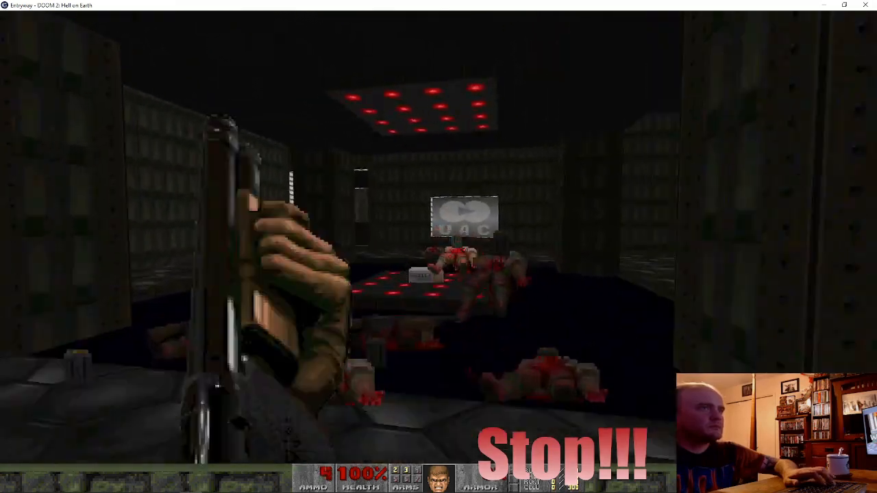
Step: Collect the box of shotgun shells on the platform and the armor and health bonuses around the first room
key("w")
key("Right")
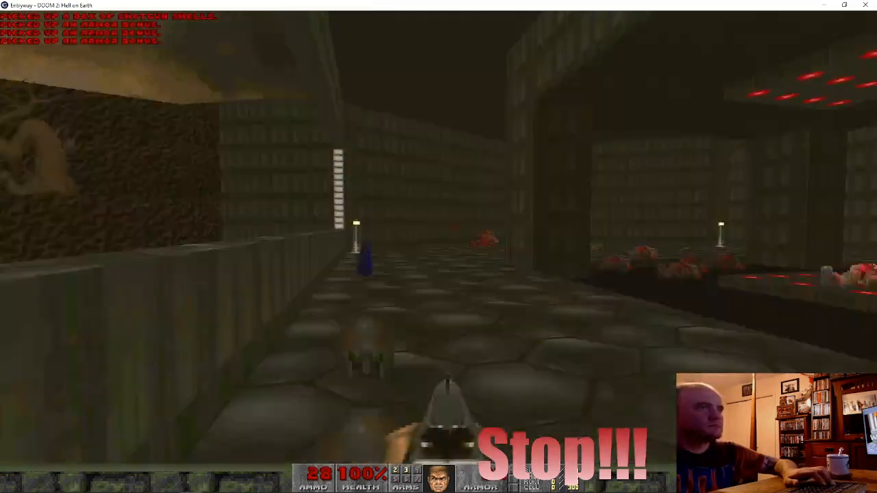
key("w")
key("Right")
key("w")
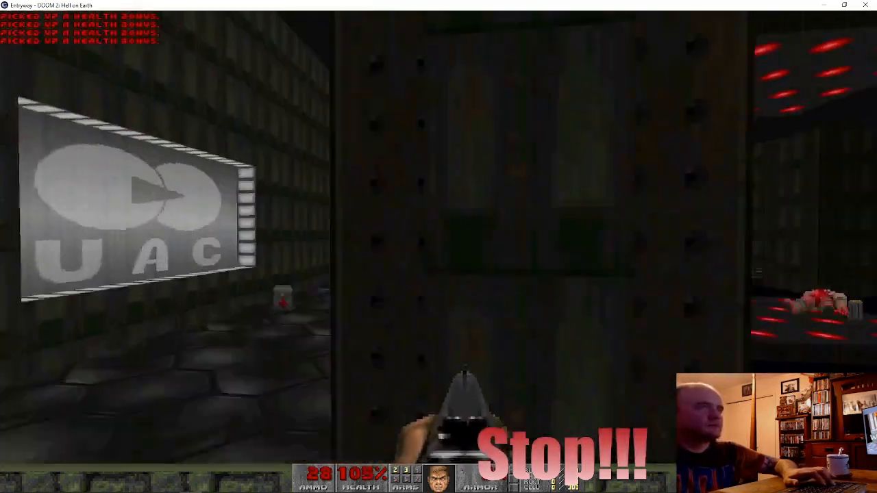
Step: Enter the brick room and shoot its imps and demon with the shotgun
key("w")
key("ctrl")
key("ctrl")
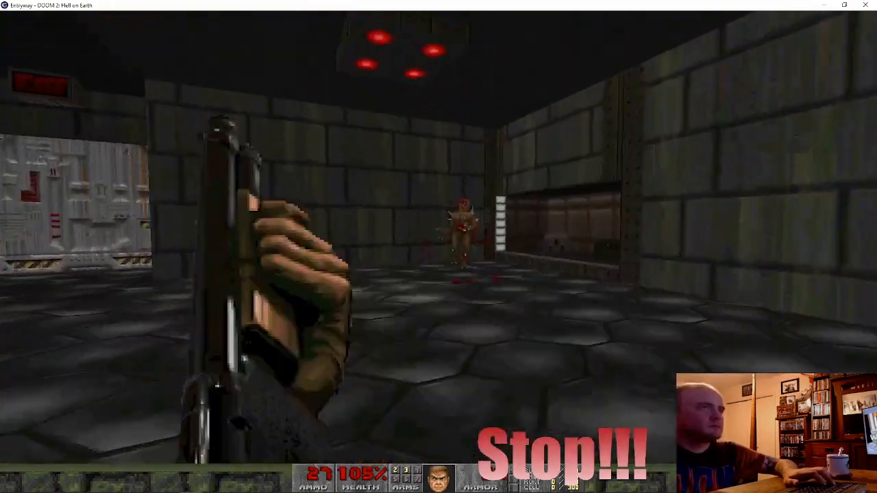
key("Right")
key("s")
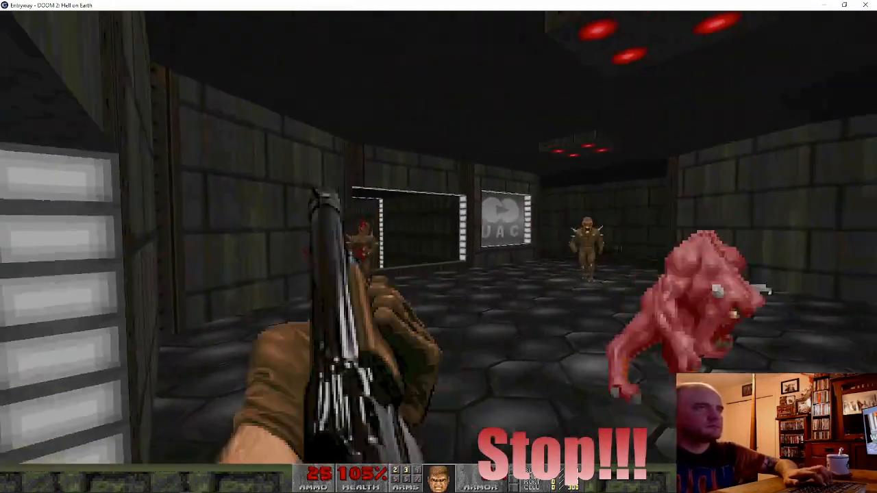
key("Left")
key("ctrl")
key("ctrl")
key("Right")
key("ctrl")
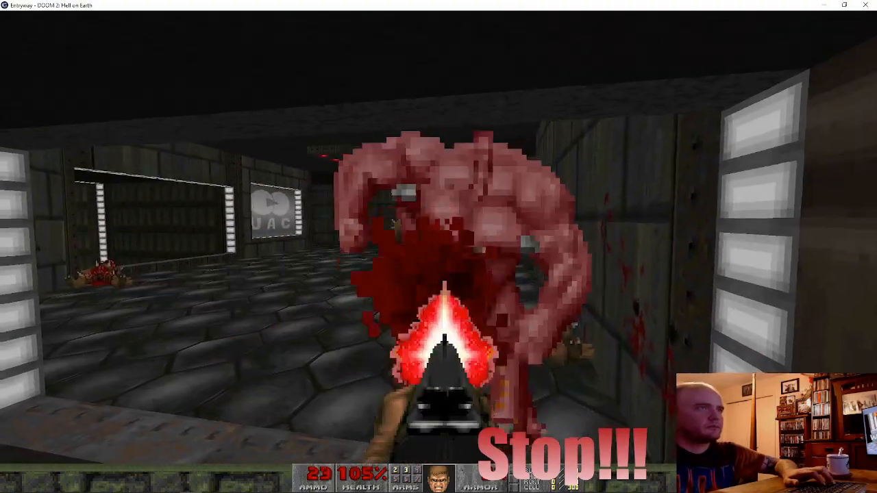
Step: Pick up the box of bullets and attack the enemies in the dark area beyond the UAC sign
key("Left")
key("Left")
key("w")
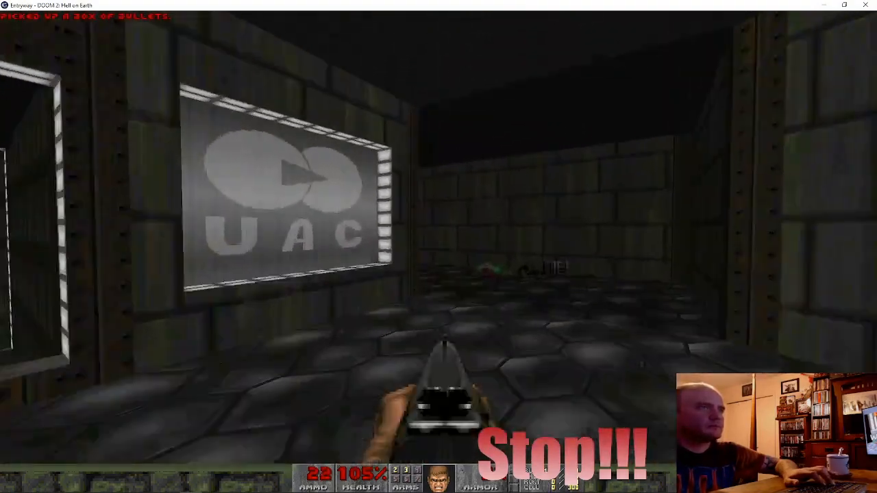
key("Right")
key("s")
key("ctrl")
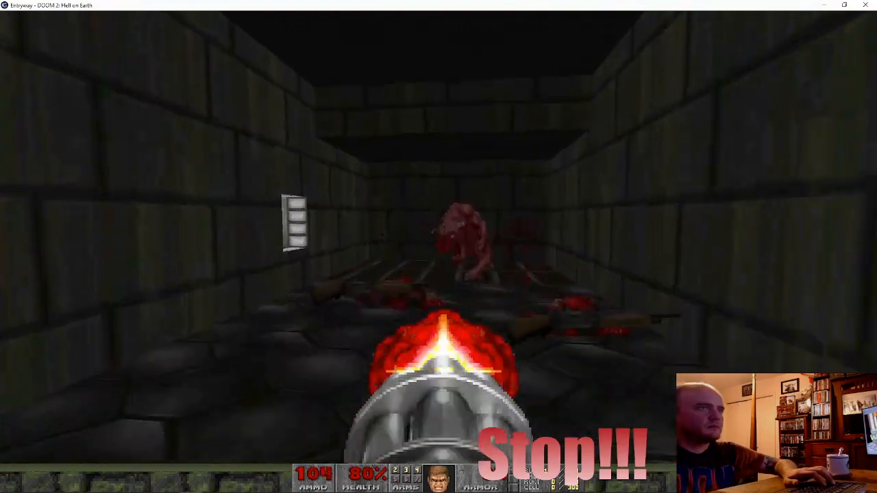
Step: Kill the demon in the dark passage with the chaingun and open the way into the next room
key("ctrl")
key("Left")
key("w")
key("space")
key("Right")
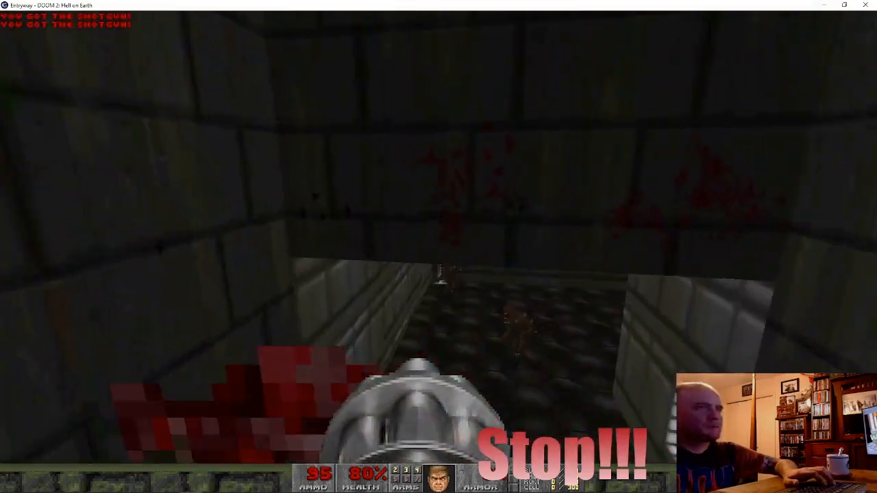
Step: Shoot the enemies near the entrance of the keycard room with the chaingun
key("ctrl")
key("ctrl")
key("s")
key("w")
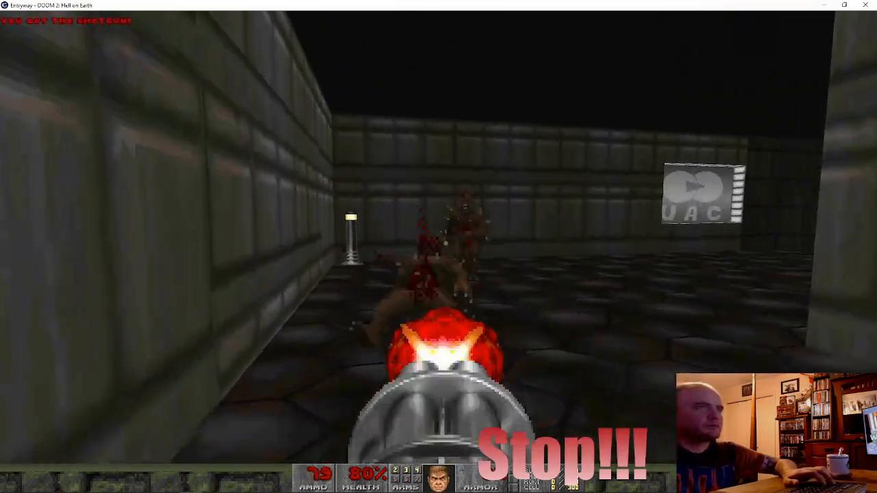
key("Right")
key("ctrl")
key("Left")
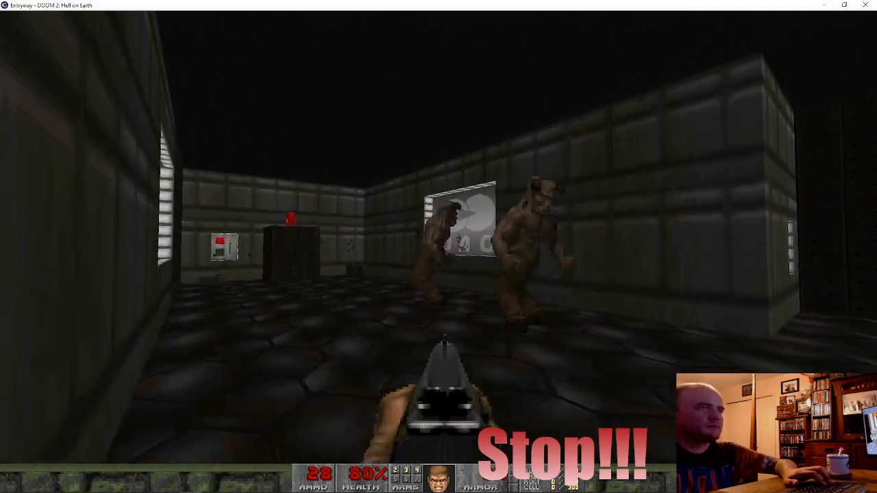
Step: Fight the two hell knights with the shotgun while circling the keycard room's central block
key("Right")
key("Right")
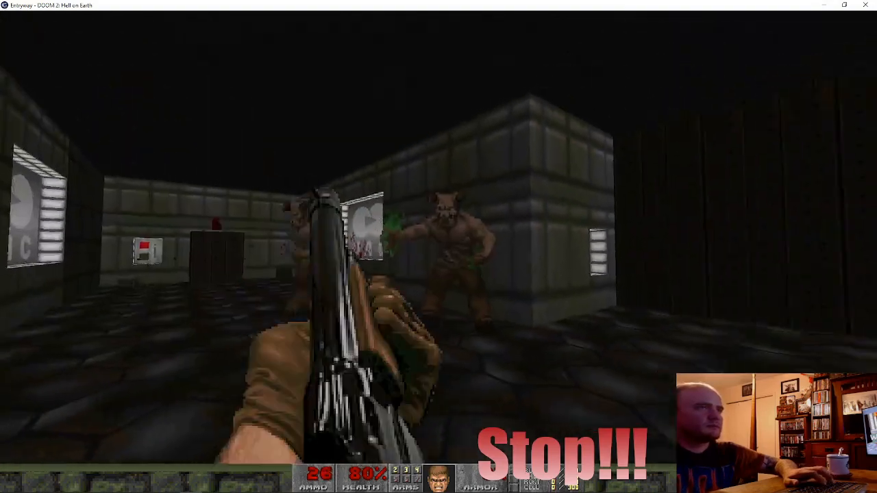
key("ctrl")
key("Left")
key("w")
key("w")
key("d")
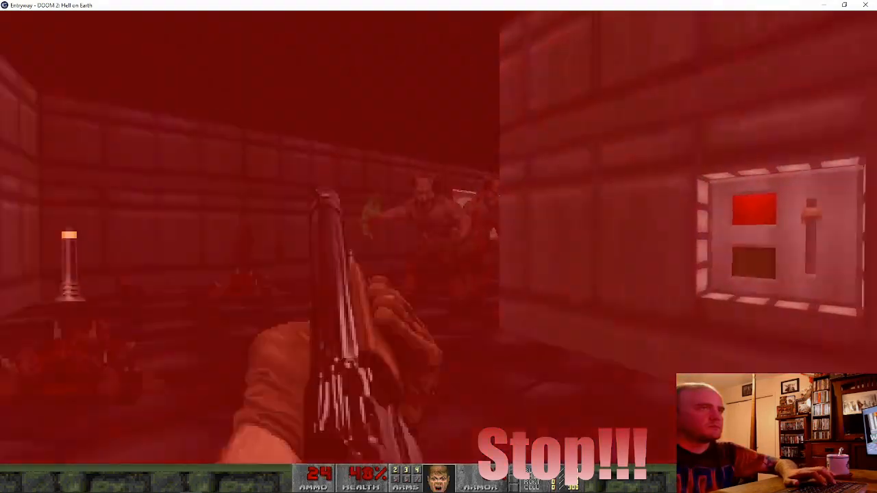
key("w")
key("Right")
key("Right")
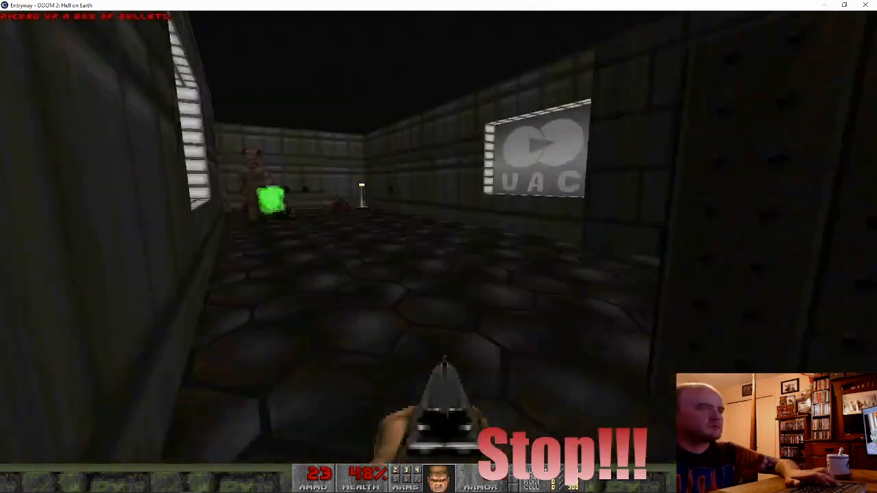
Step: Switch to the chaingun and kill the remaining hell knight beside the UAC sign
key("4")
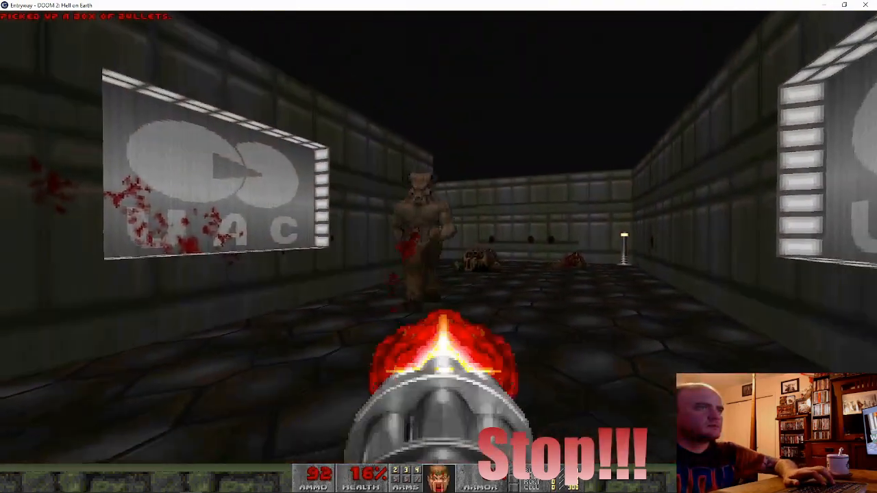
key("ctrl")
key("Right")
key("Left")
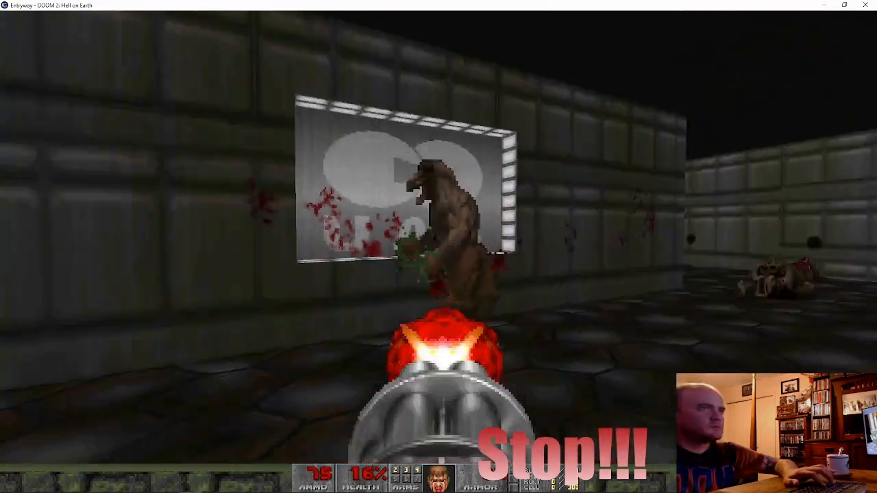
key("s")
key("ctrl")
key("Left")
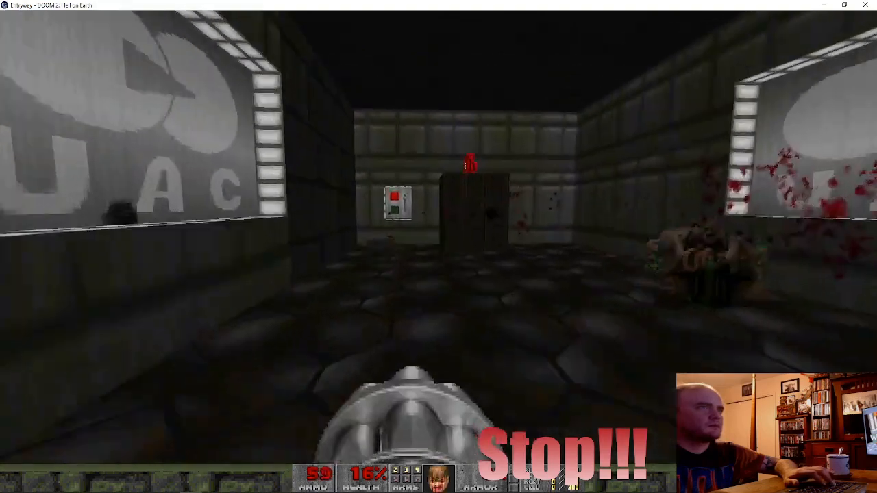
Step: Use the switch beside the keycard pillar and pick up the shotgun shells and red keycard
key("w")
key("space")
key("Right")
key("w")
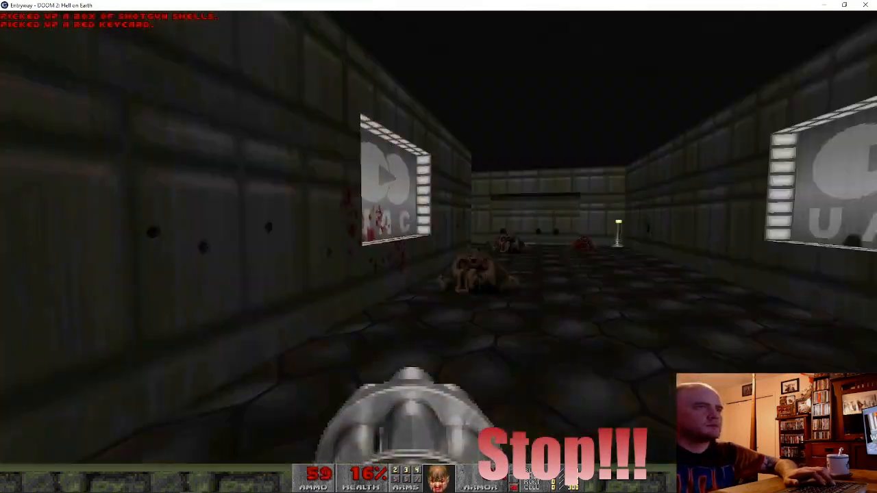
Step: Fire the chaingun at the two cacodemons in the opened wall closet
key("ctrl")
key("w")
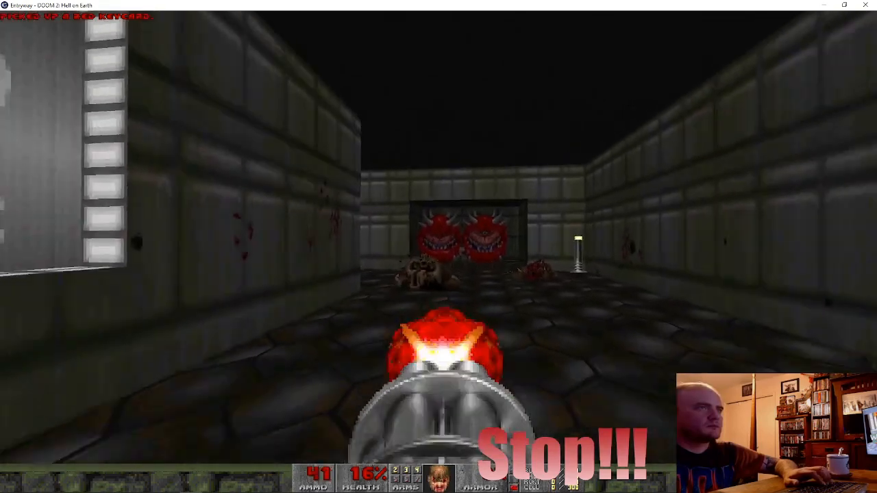
key("ctrl")
key("d")
key("Right")
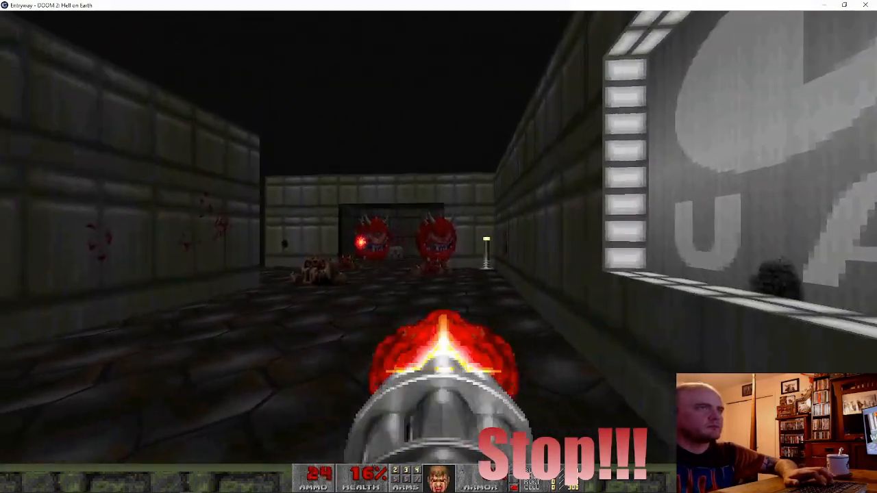
Step: Dodge the cacodemons' fireballs and finish both of them off, ending with the shotgun
key("a")
key("ctrl")
key("s")
key("ctrl")
key("s")
key("d")
key("Left")
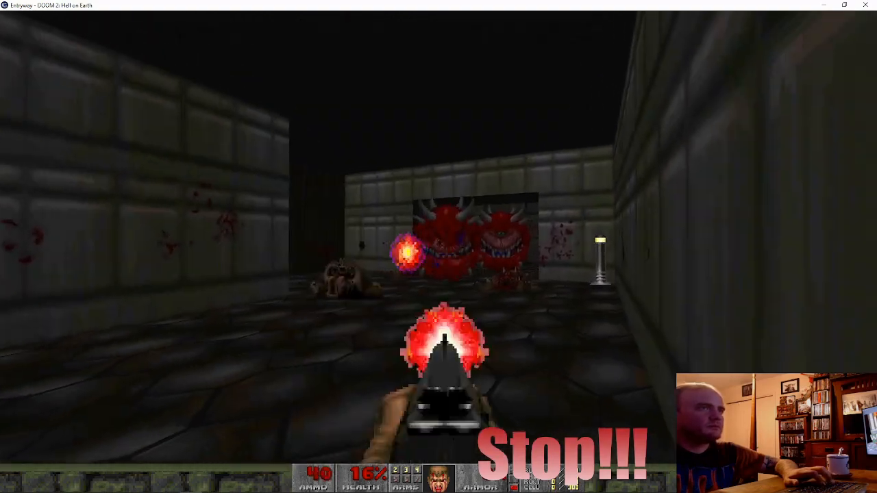
key("s")
key("a")
key("Right")
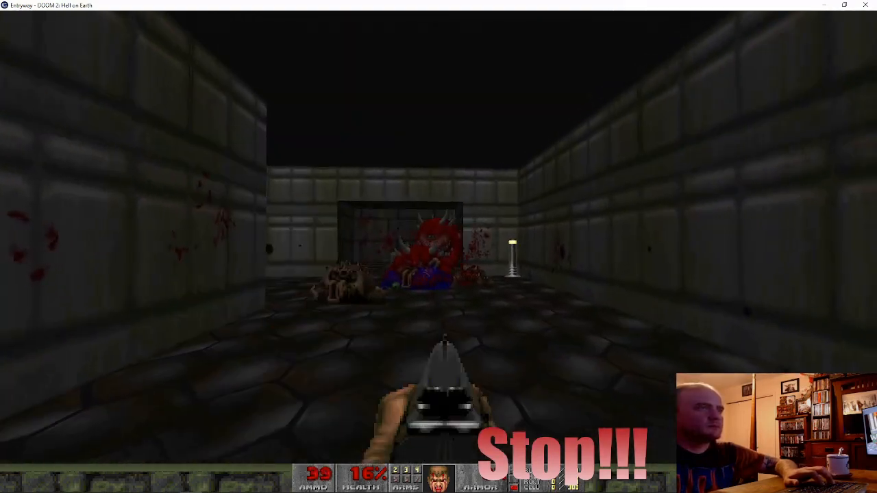
Step: Collect the medkit, flip the switch in the lit recess, and head back into the dark passage
key("w")
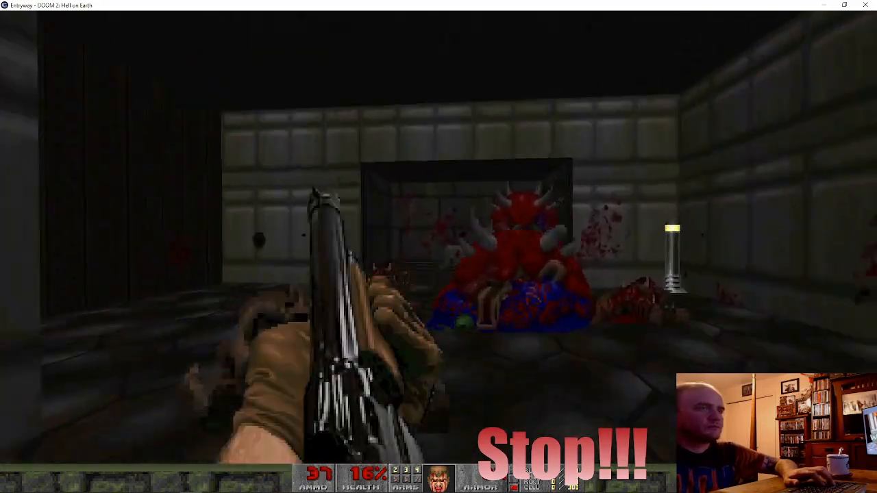
key("Left")
key("w")
key("space")
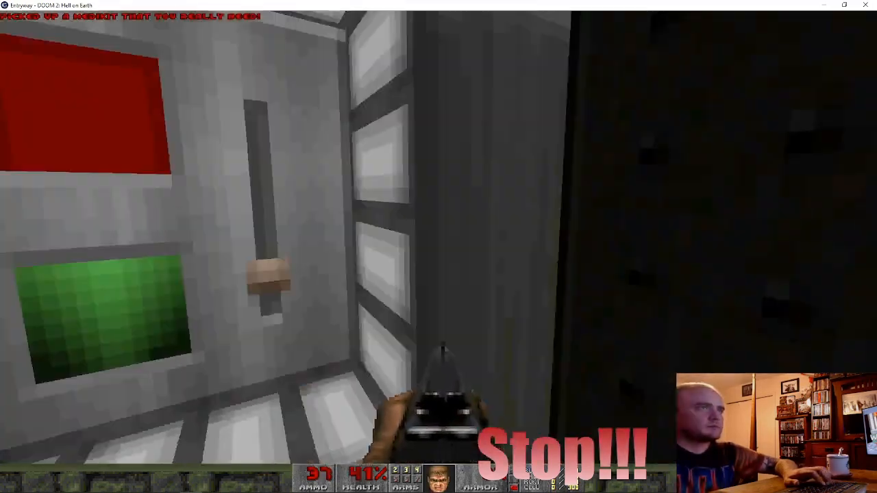
key("Right")
key("Left")
key("w")
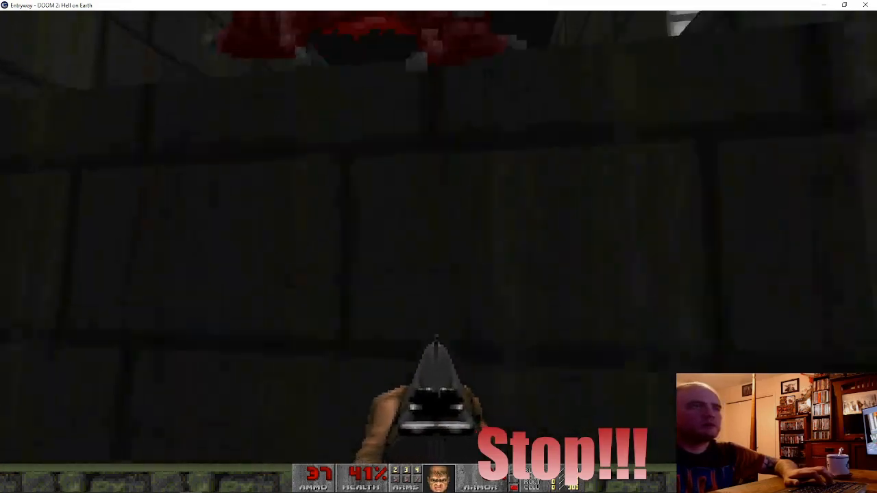
Step: Return through the brick room, open the exit door, activate the exit, and show the level's end statistics
key("w")
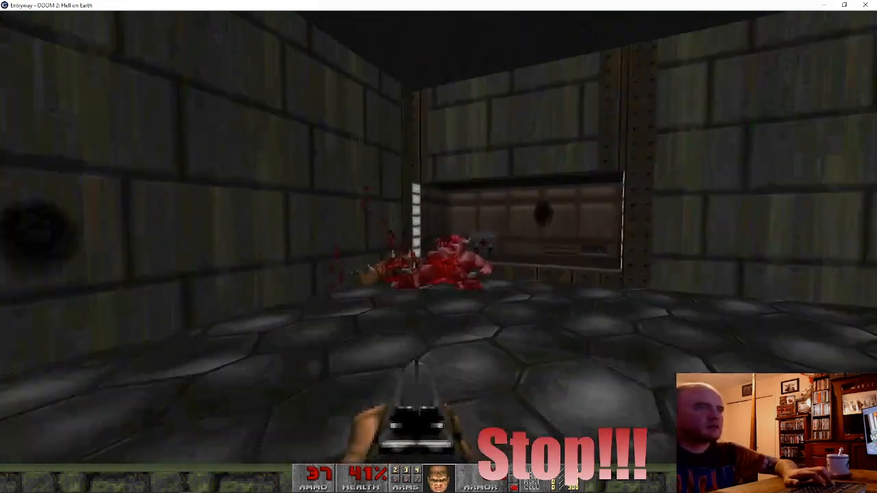
key("w")
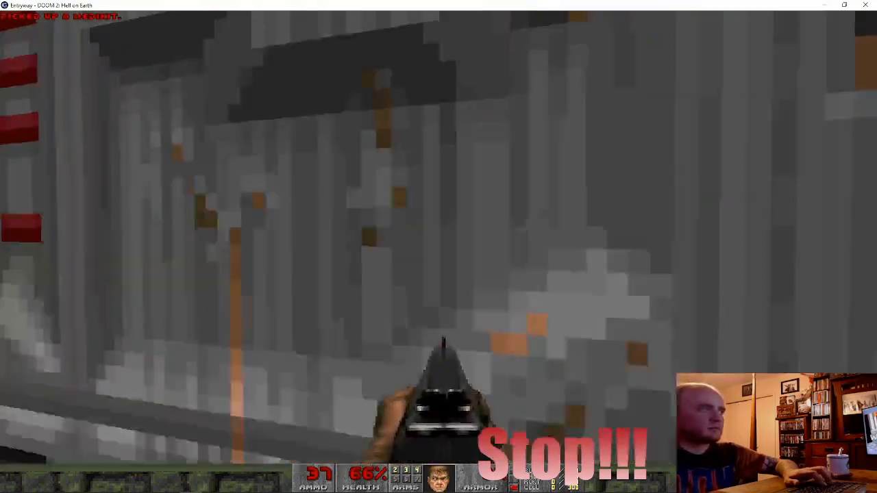
key("space")
key("w")
key("space")
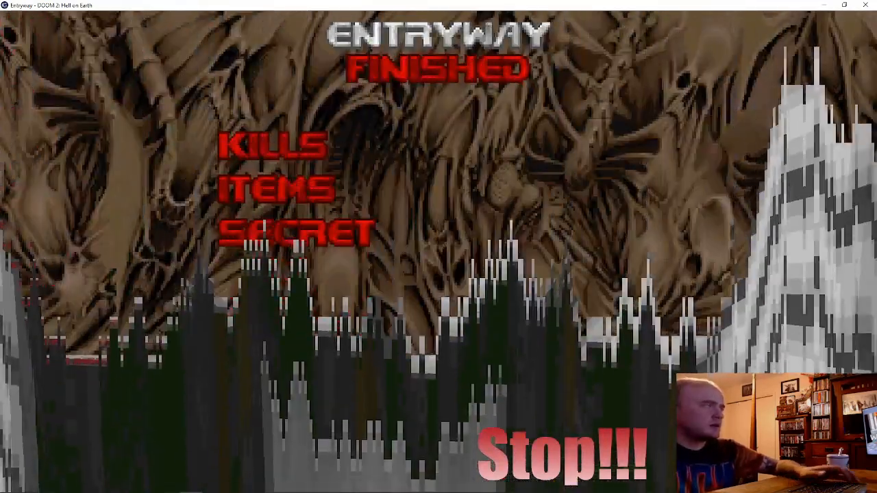
key("space")
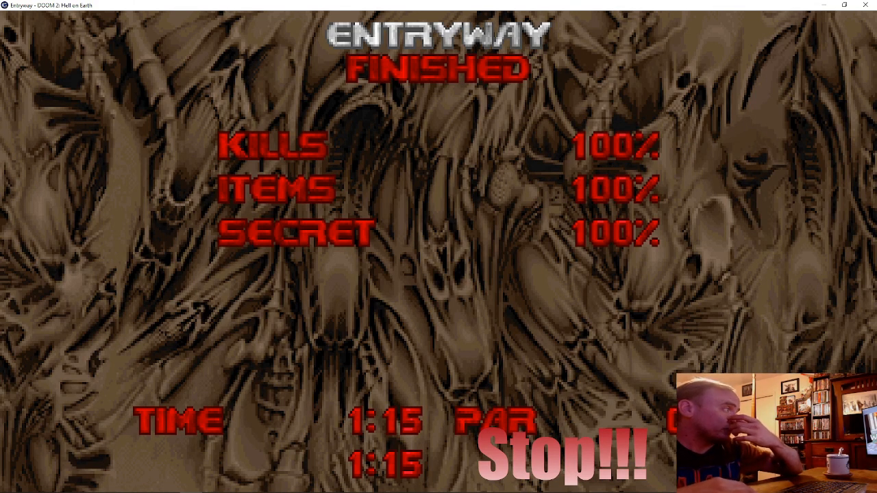
Step: Quit the playtest and return to Ultimate Doom Builder
key("Escape")
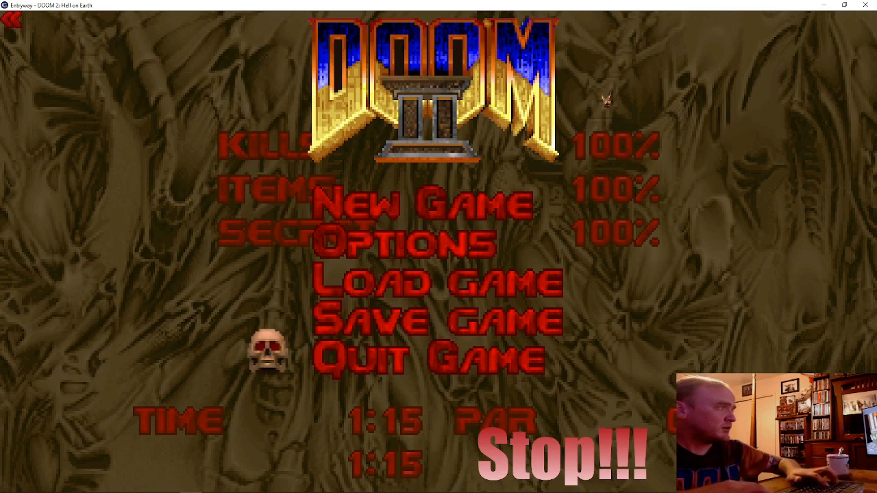
key("Return")
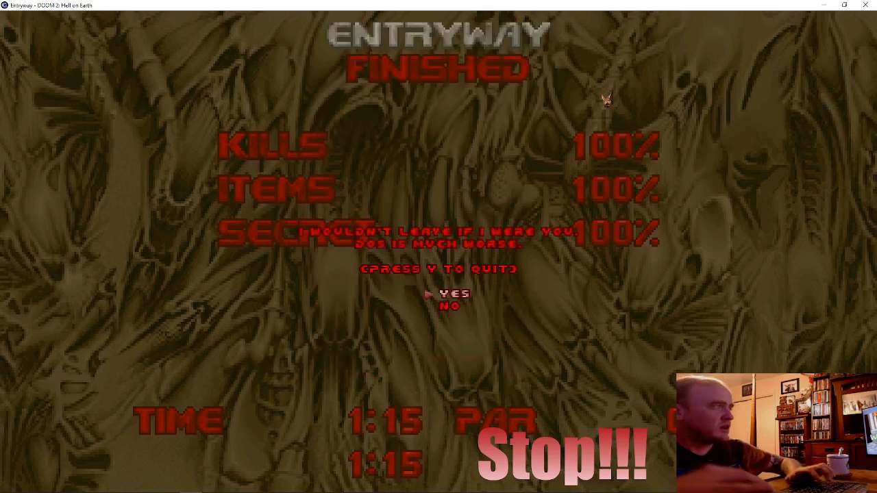
key("y")
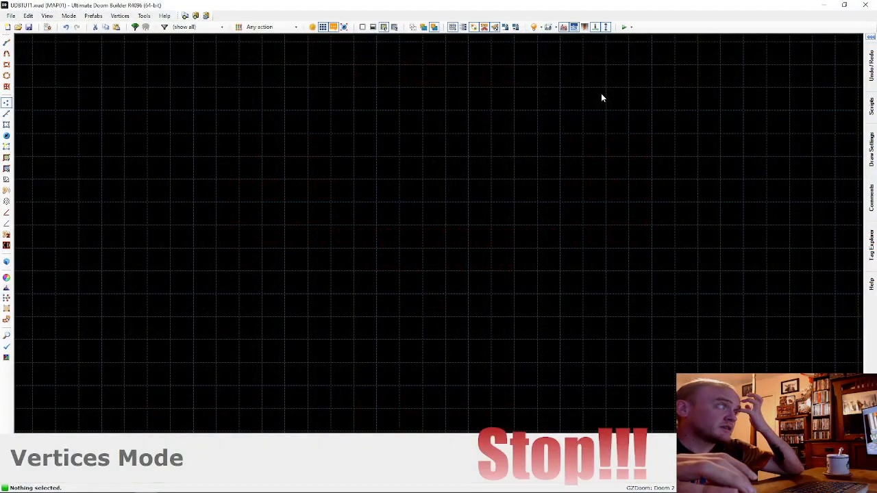